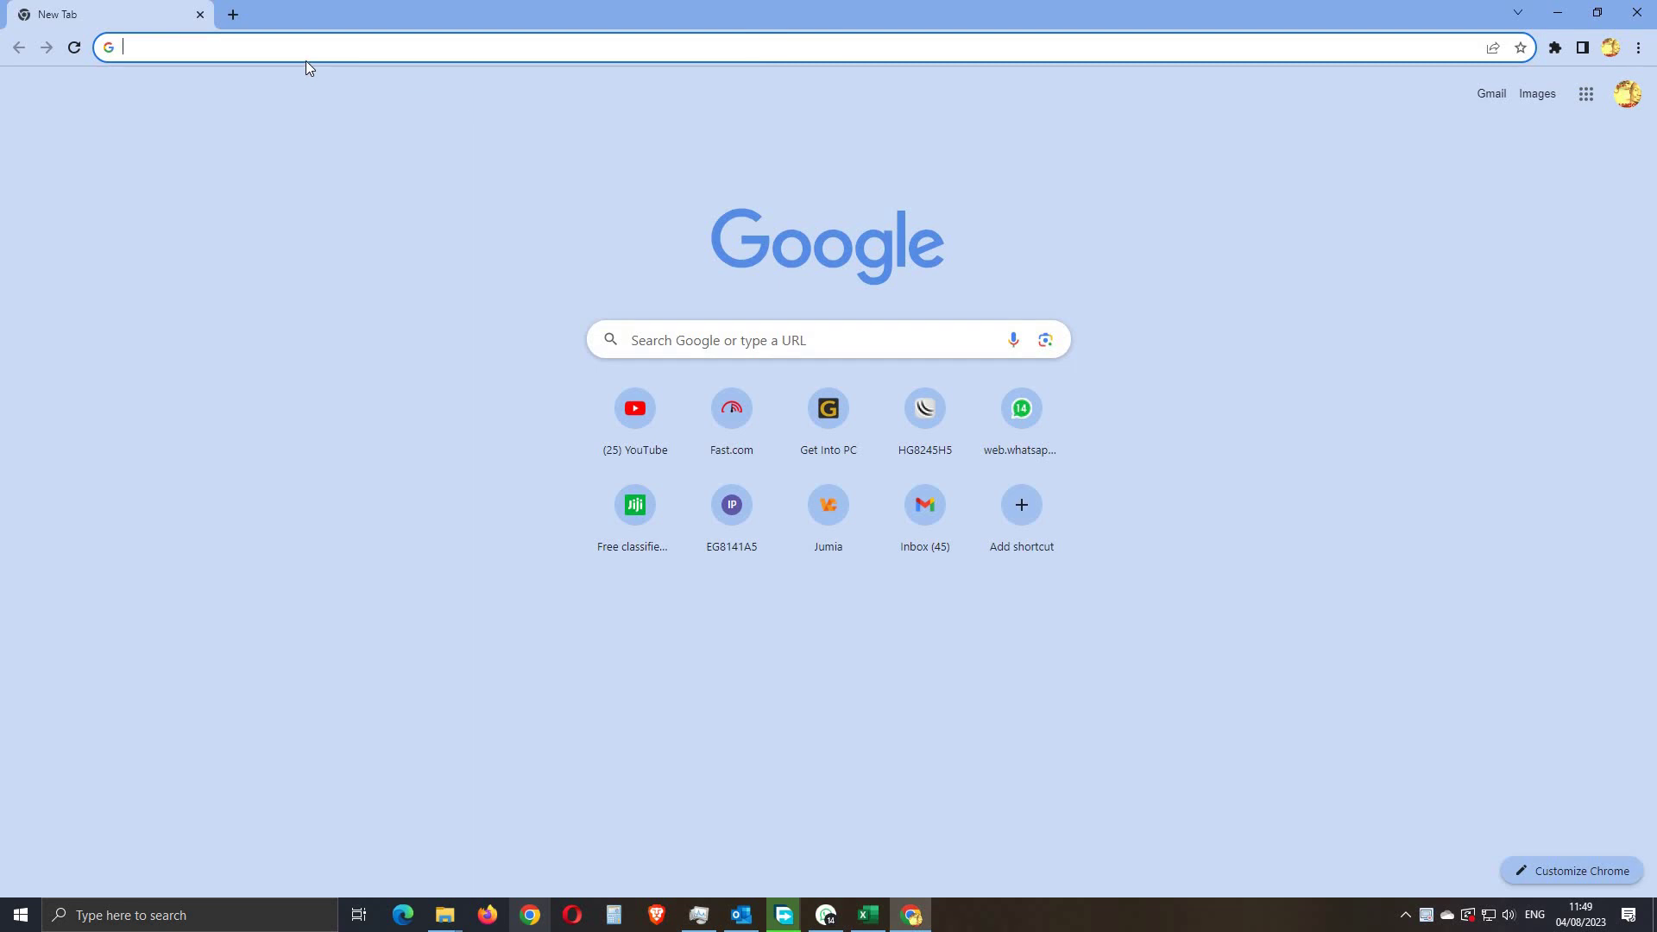
# Step: Open the Jumia Vendor Center site at vendorcenter.jumia.com
pyautogui.write('ve')
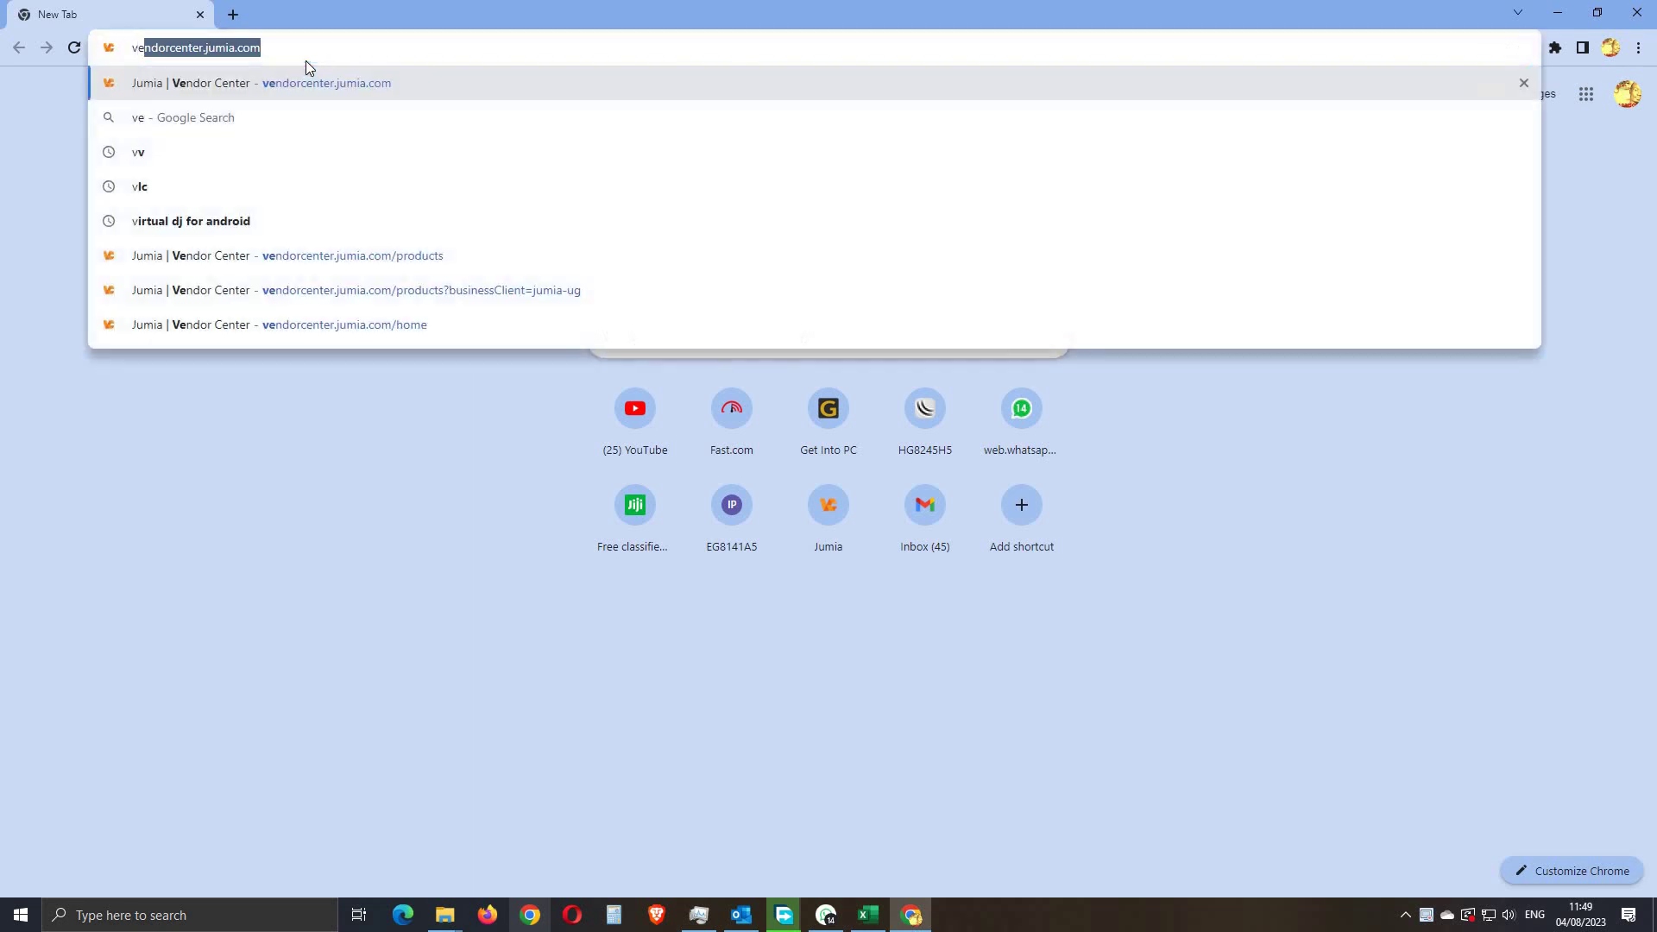
pyautogui.press('Right')
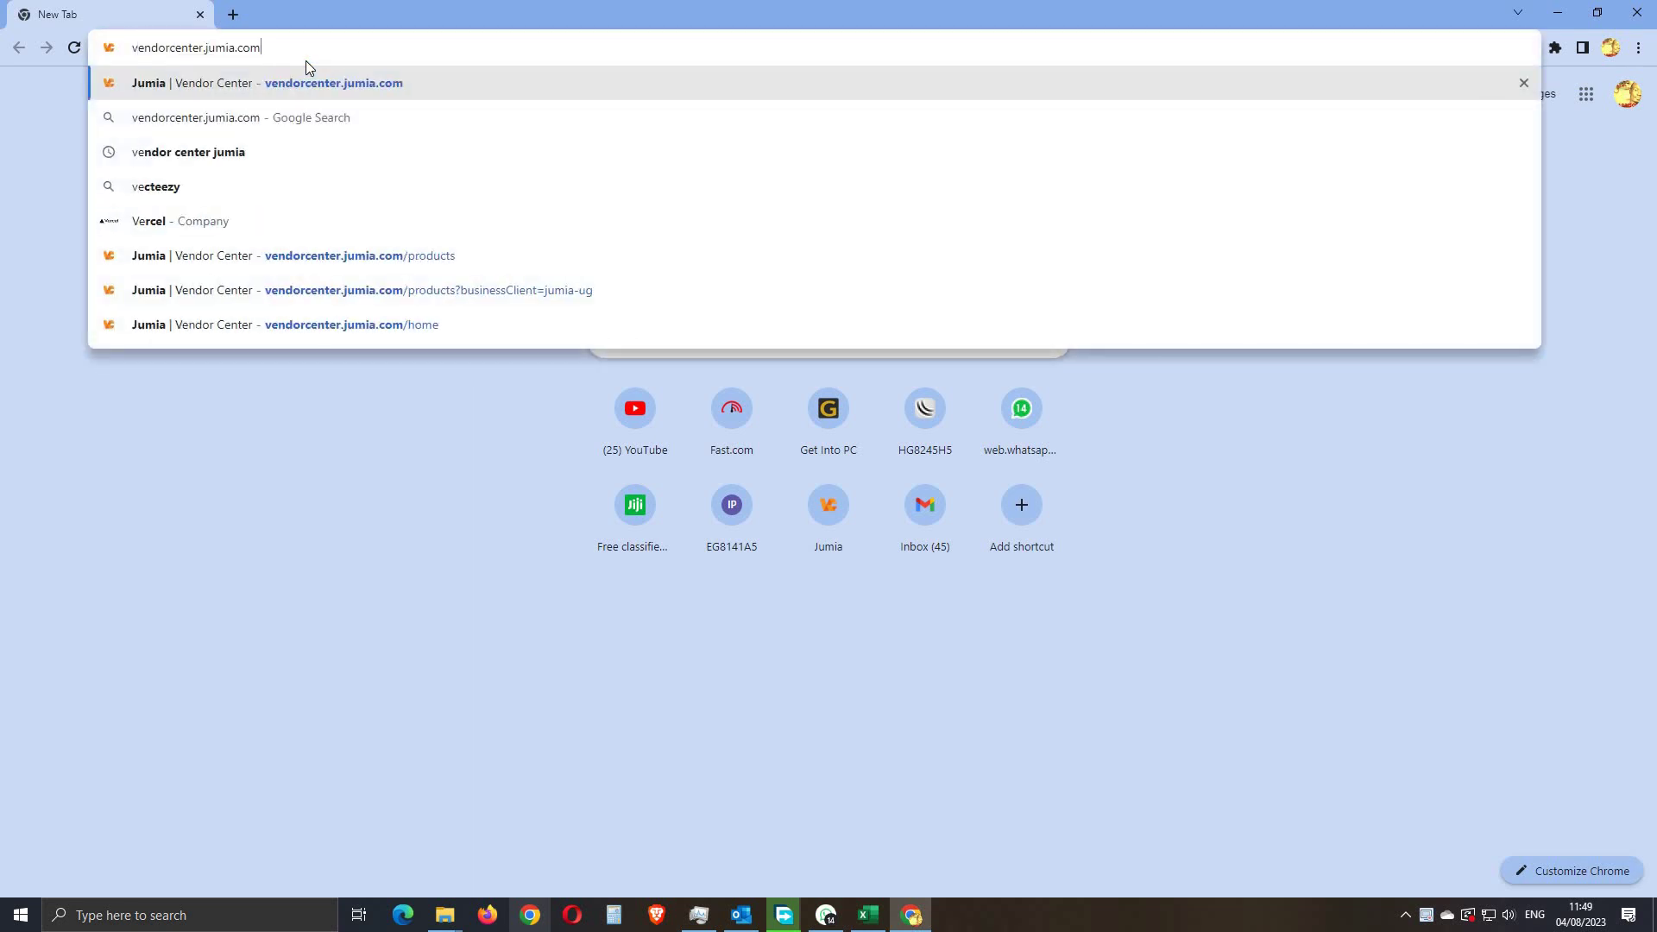
pyautogui.press('Return')
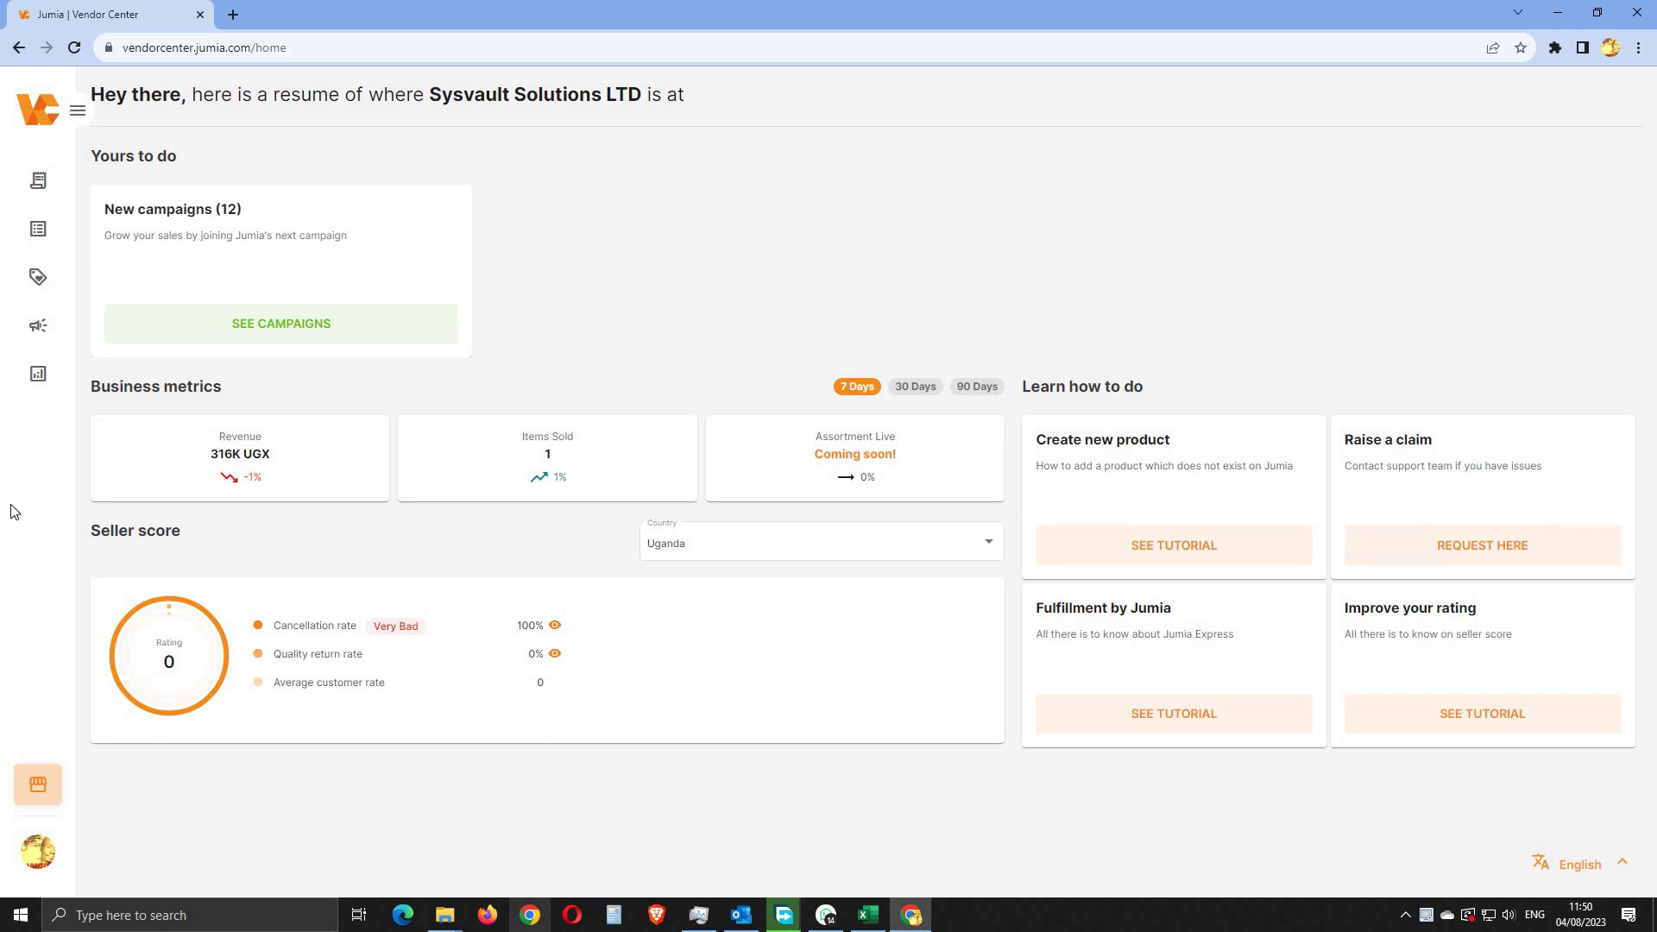
# Step: Open the form for adding a new single product that is not yet sold on Jumia
pyautogui.click(43, 248)
pyautogui.click(34, 278)
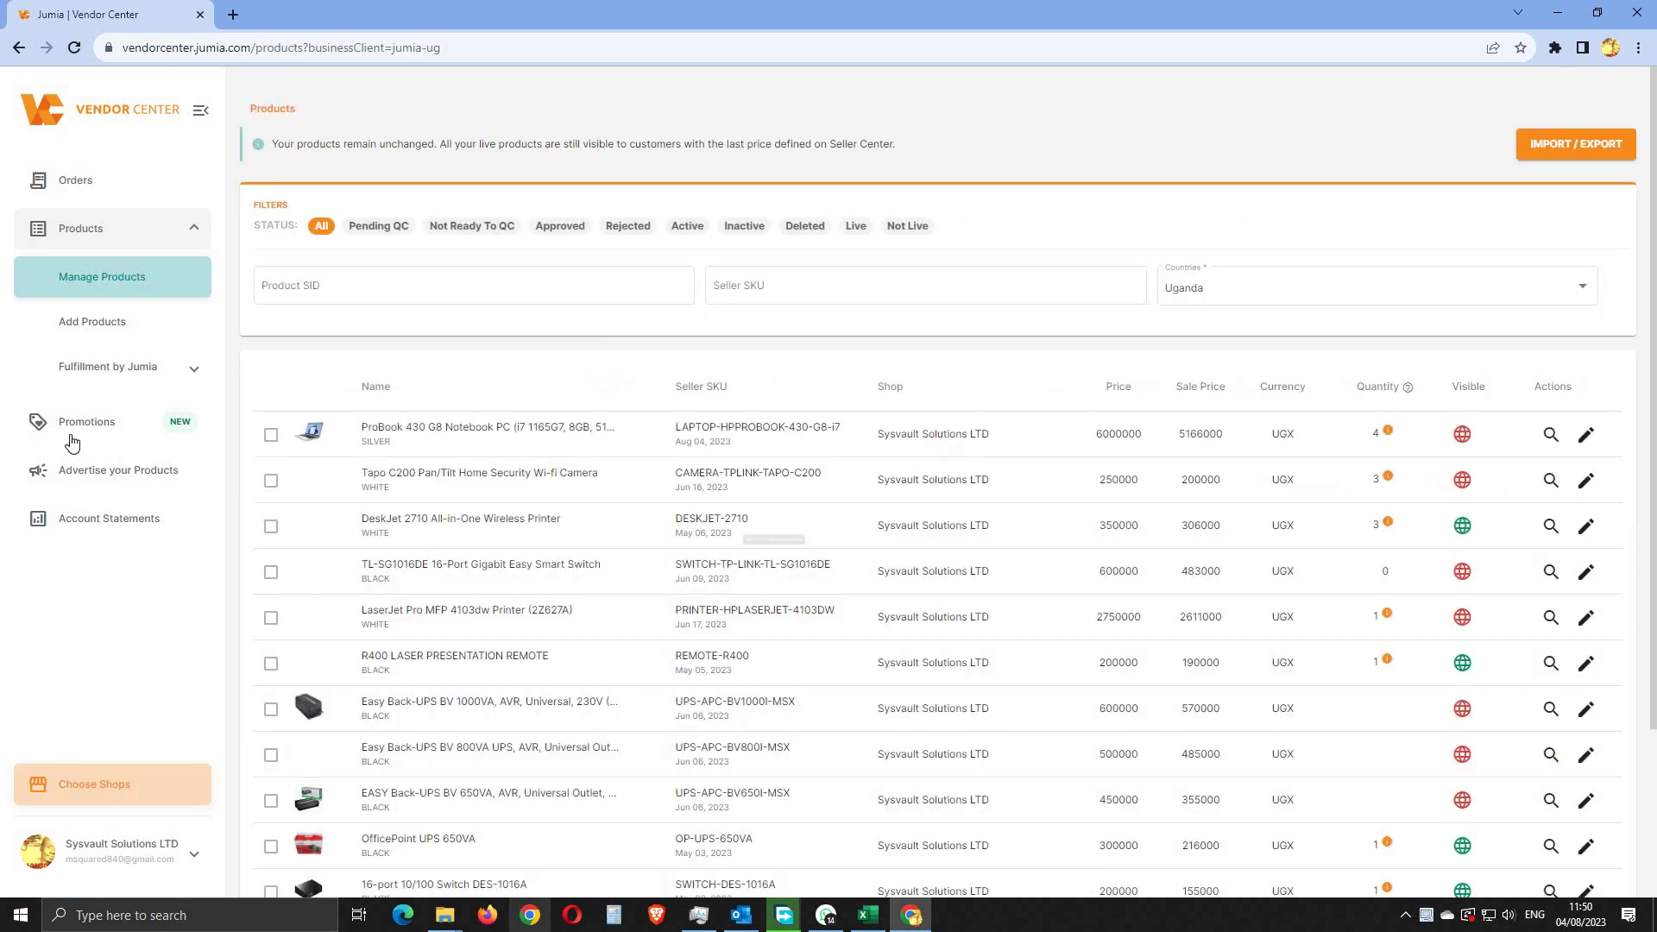
pyautogui.click(93, 323)
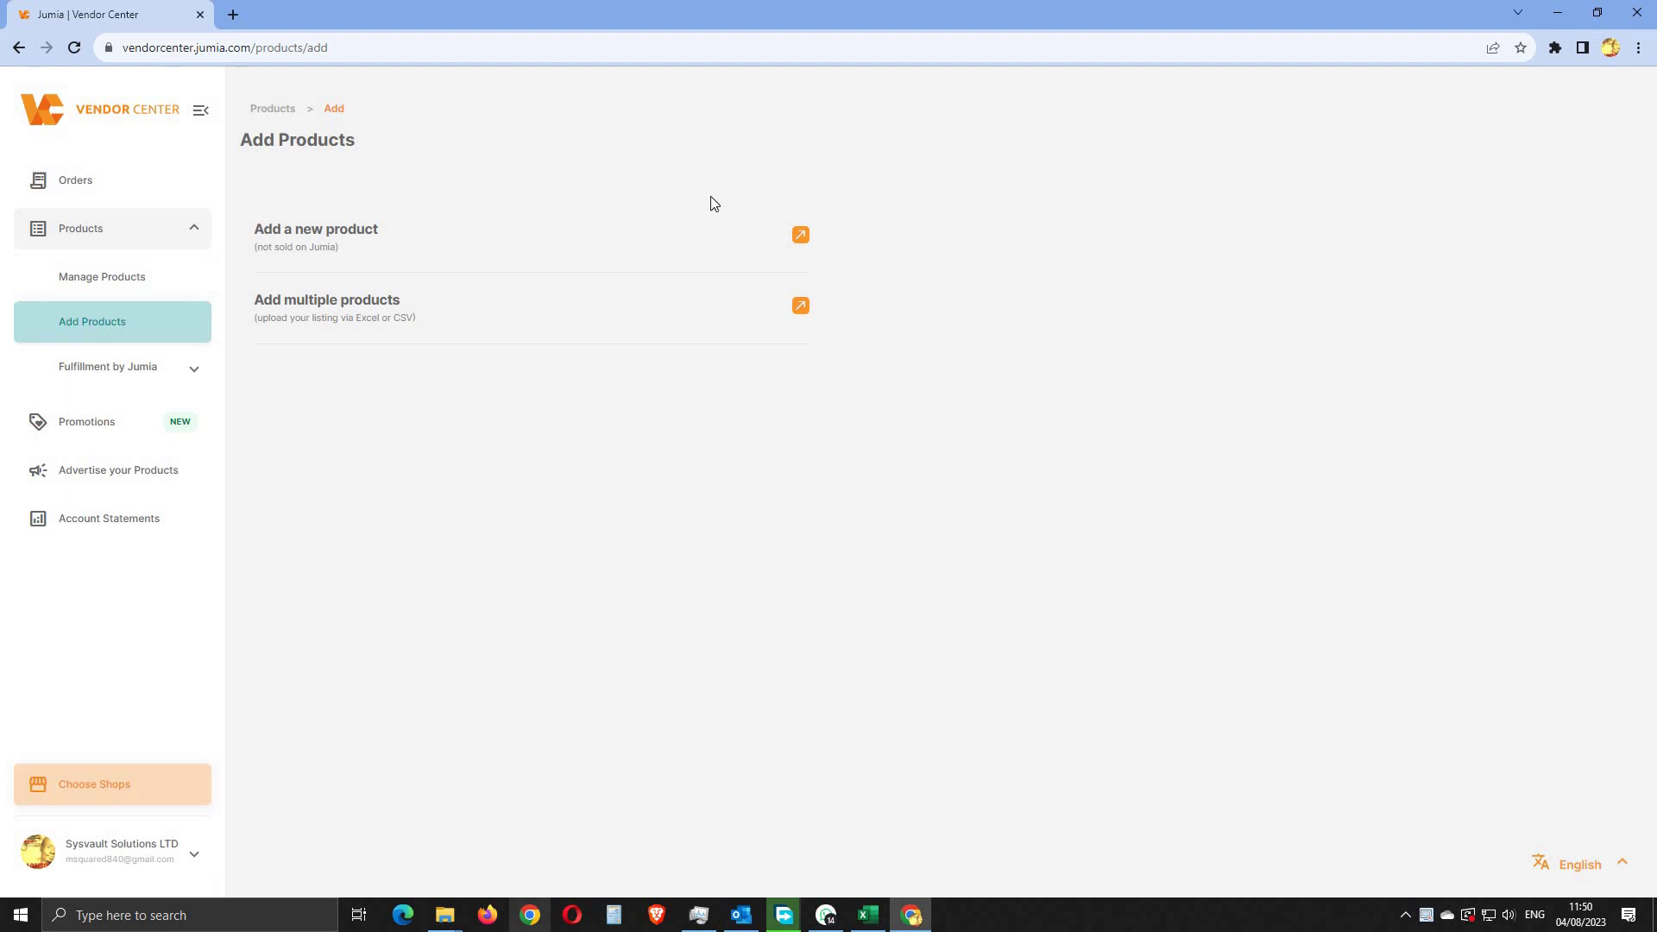
pyautogui.click(800, 236)
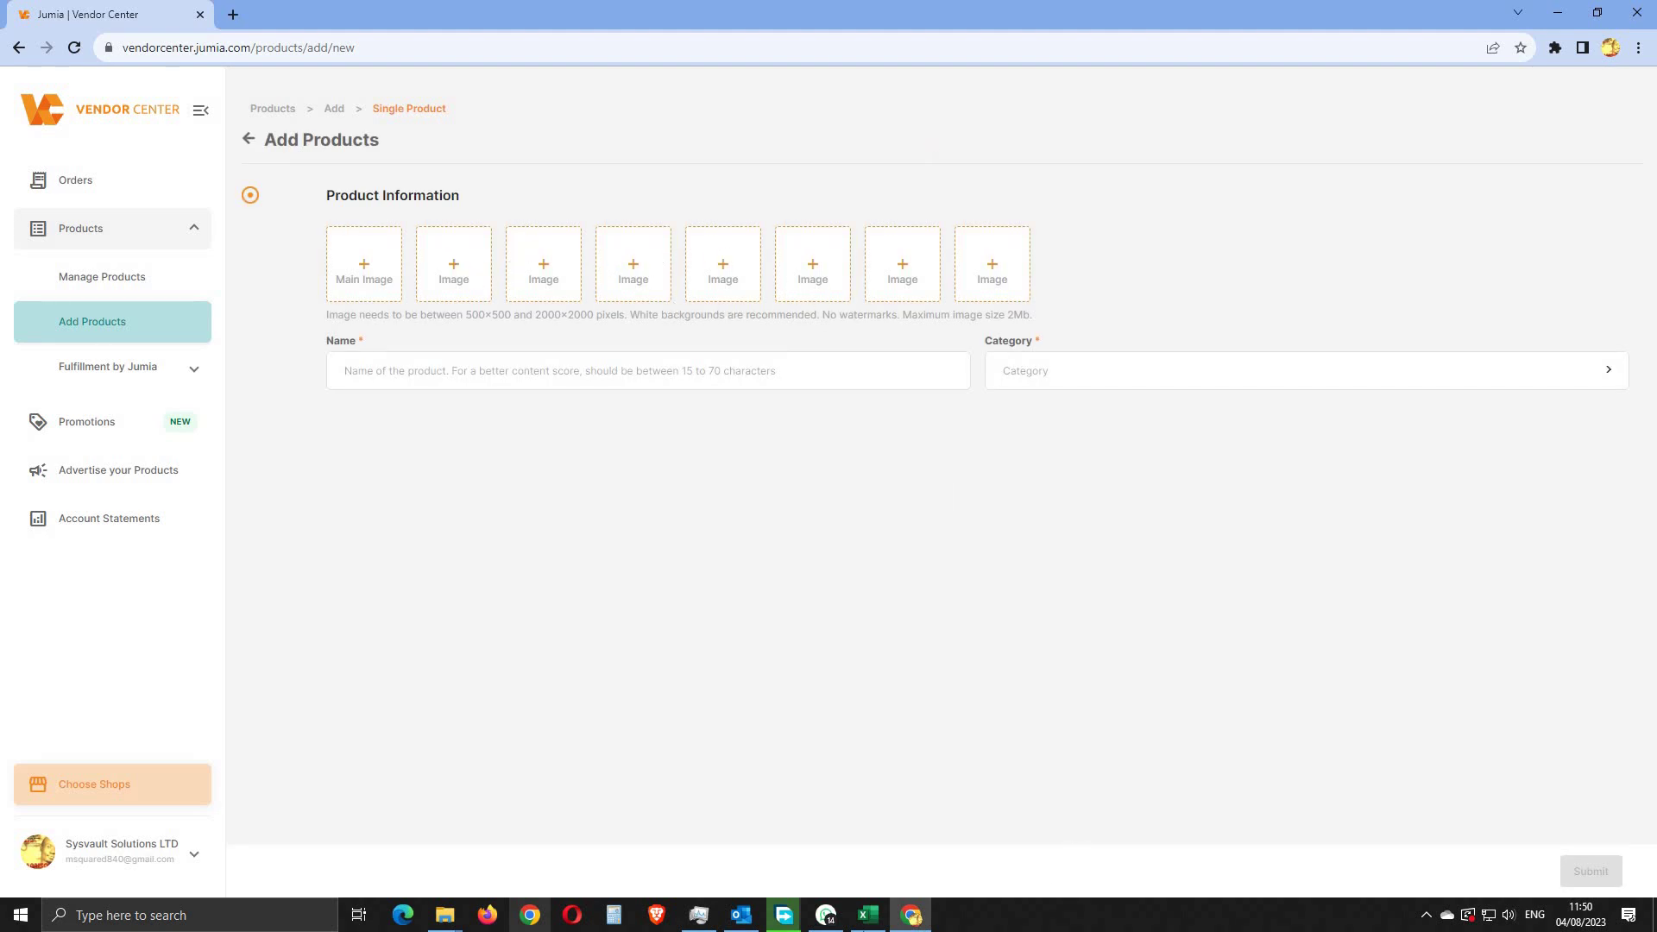
# Step: Switch to the ASAD PRICELIST workbook in Excel, copy the item name in cell A17, and return to Chrome
pyautogui.click(868, 916)
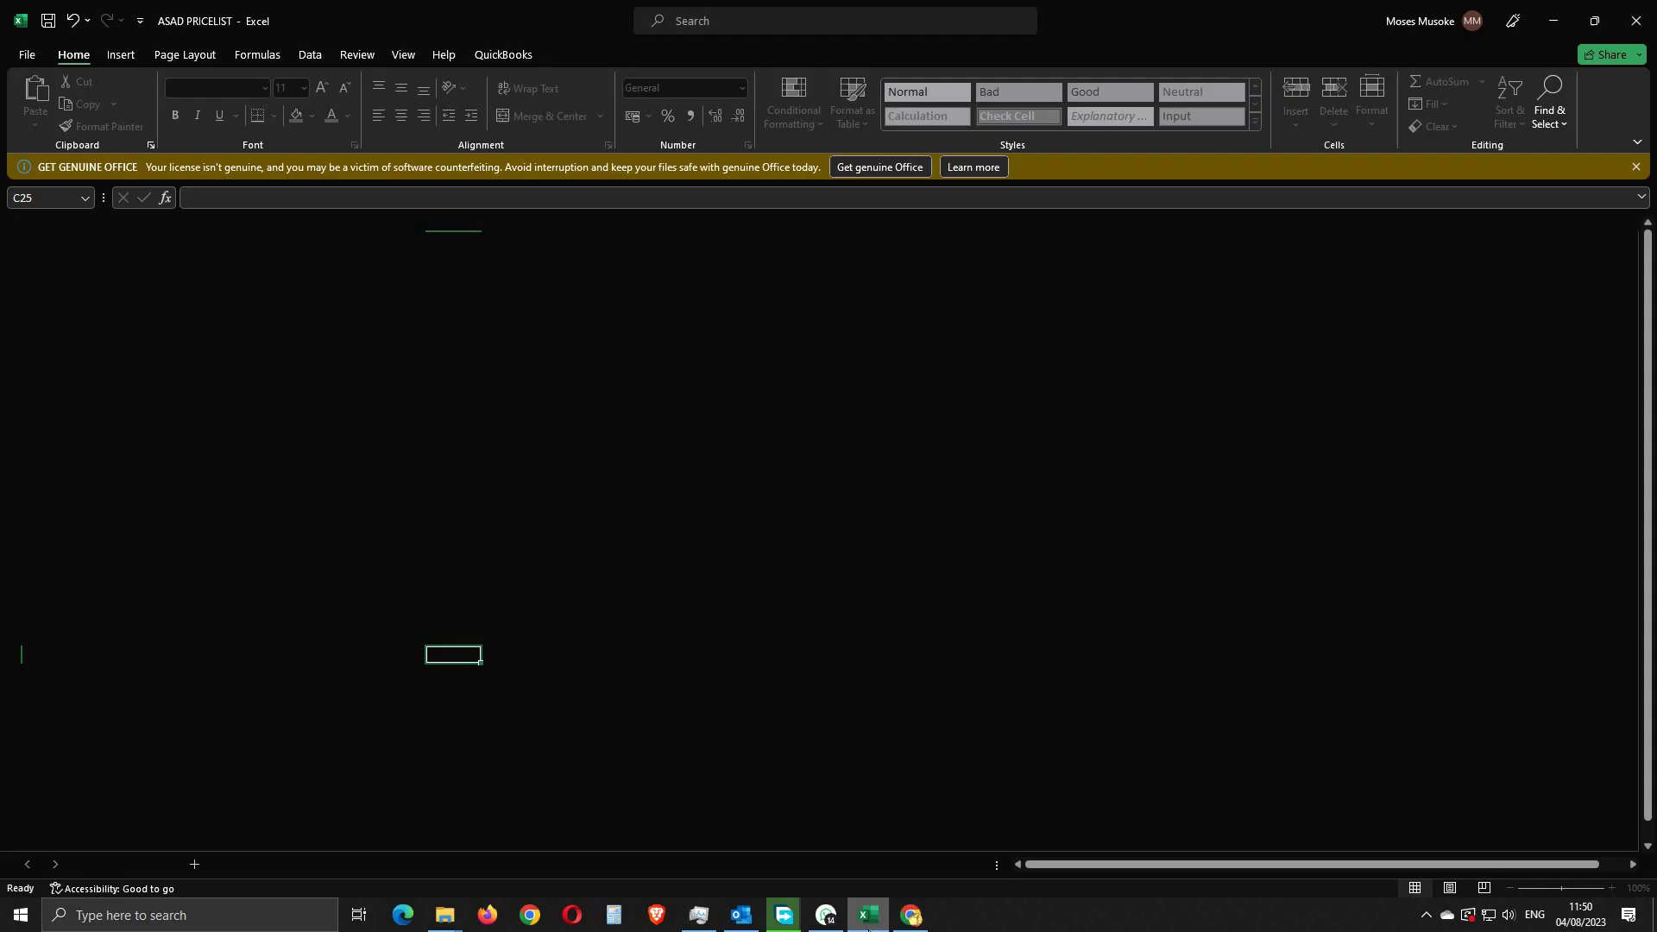
pyautogui.click(953, 615)
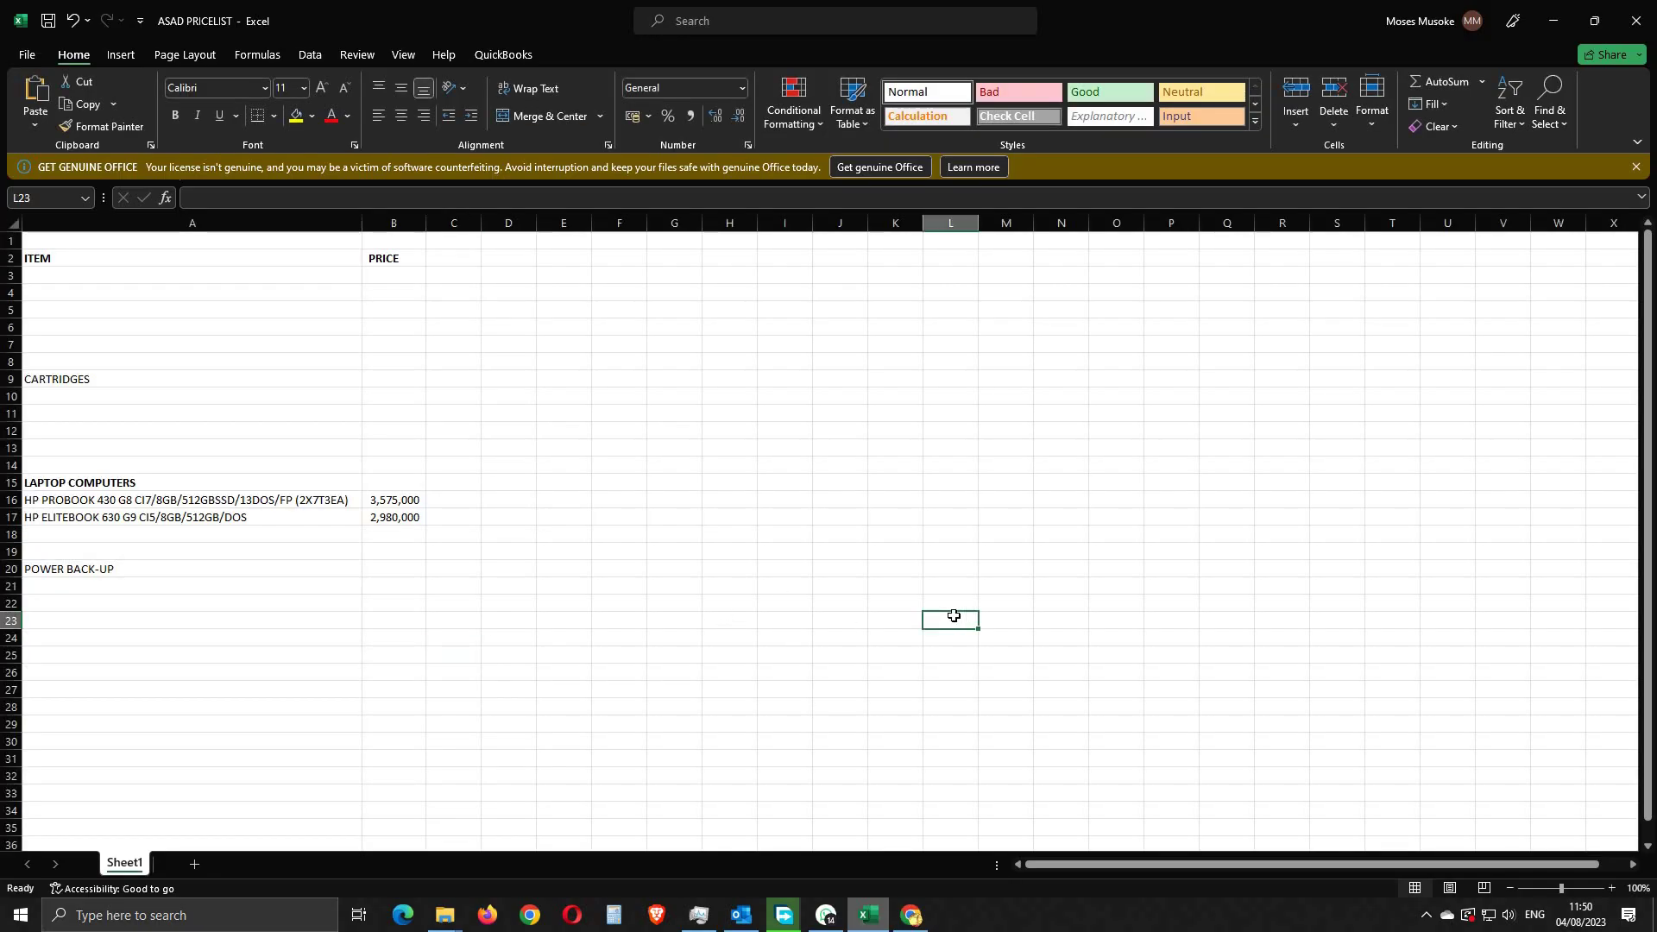
pyautogui.doubleClick(213, 520)
pyautogui.moveTo(249, 517); pyautogui.dragTo(27, 516)
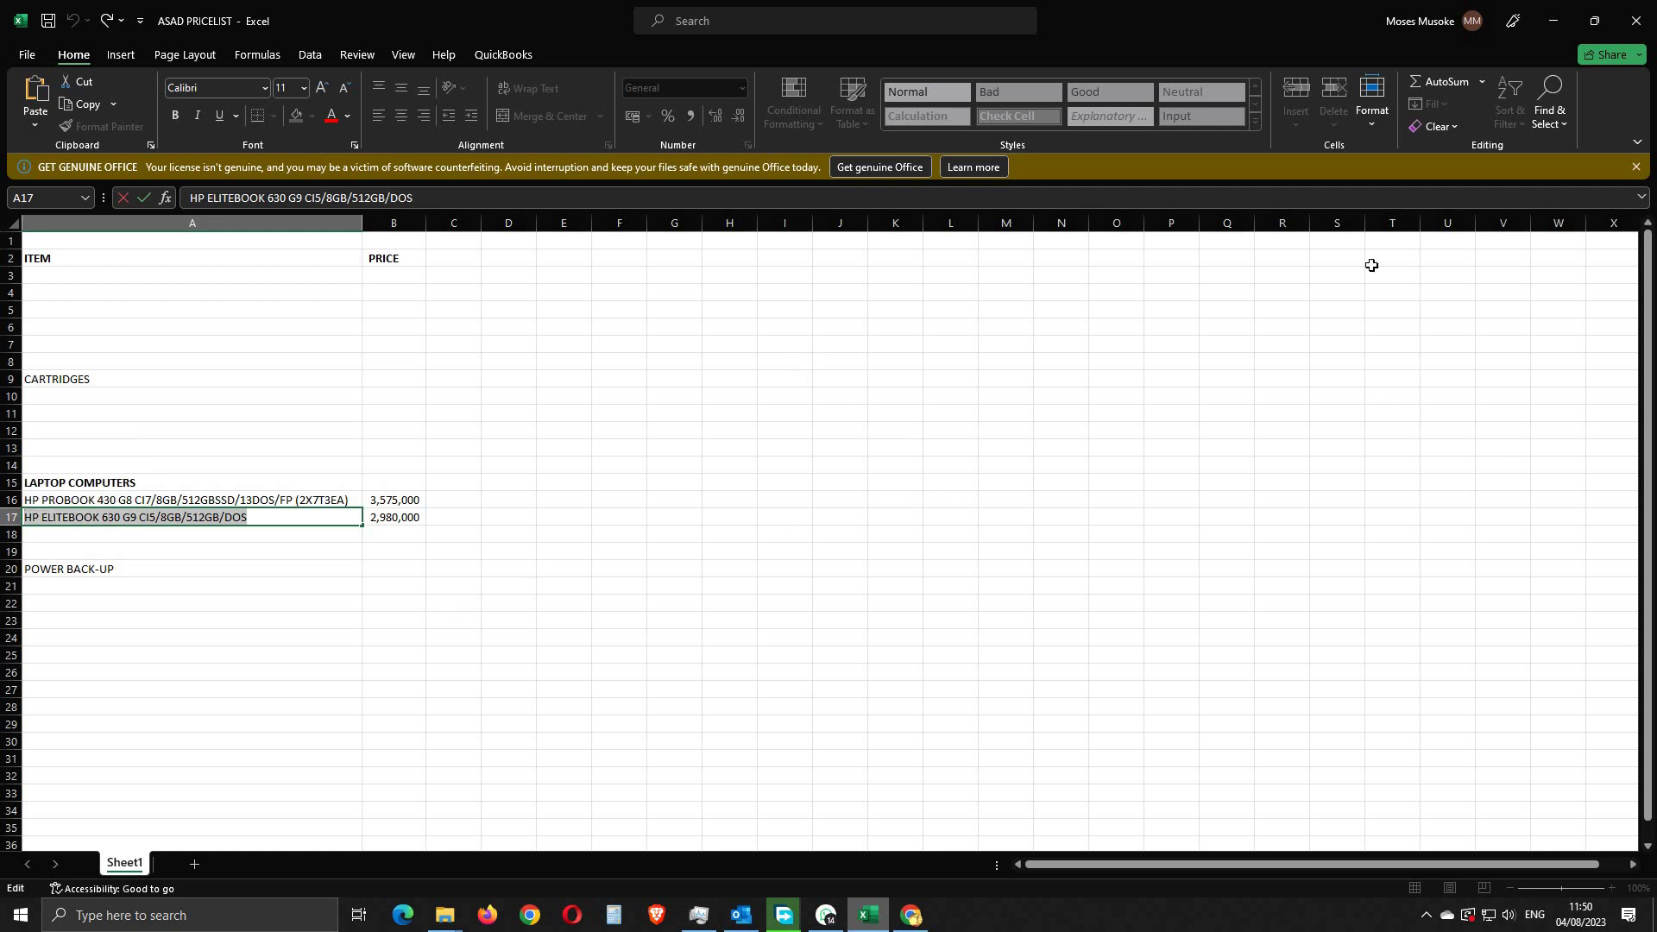
pyautogui.click(1555, 26)
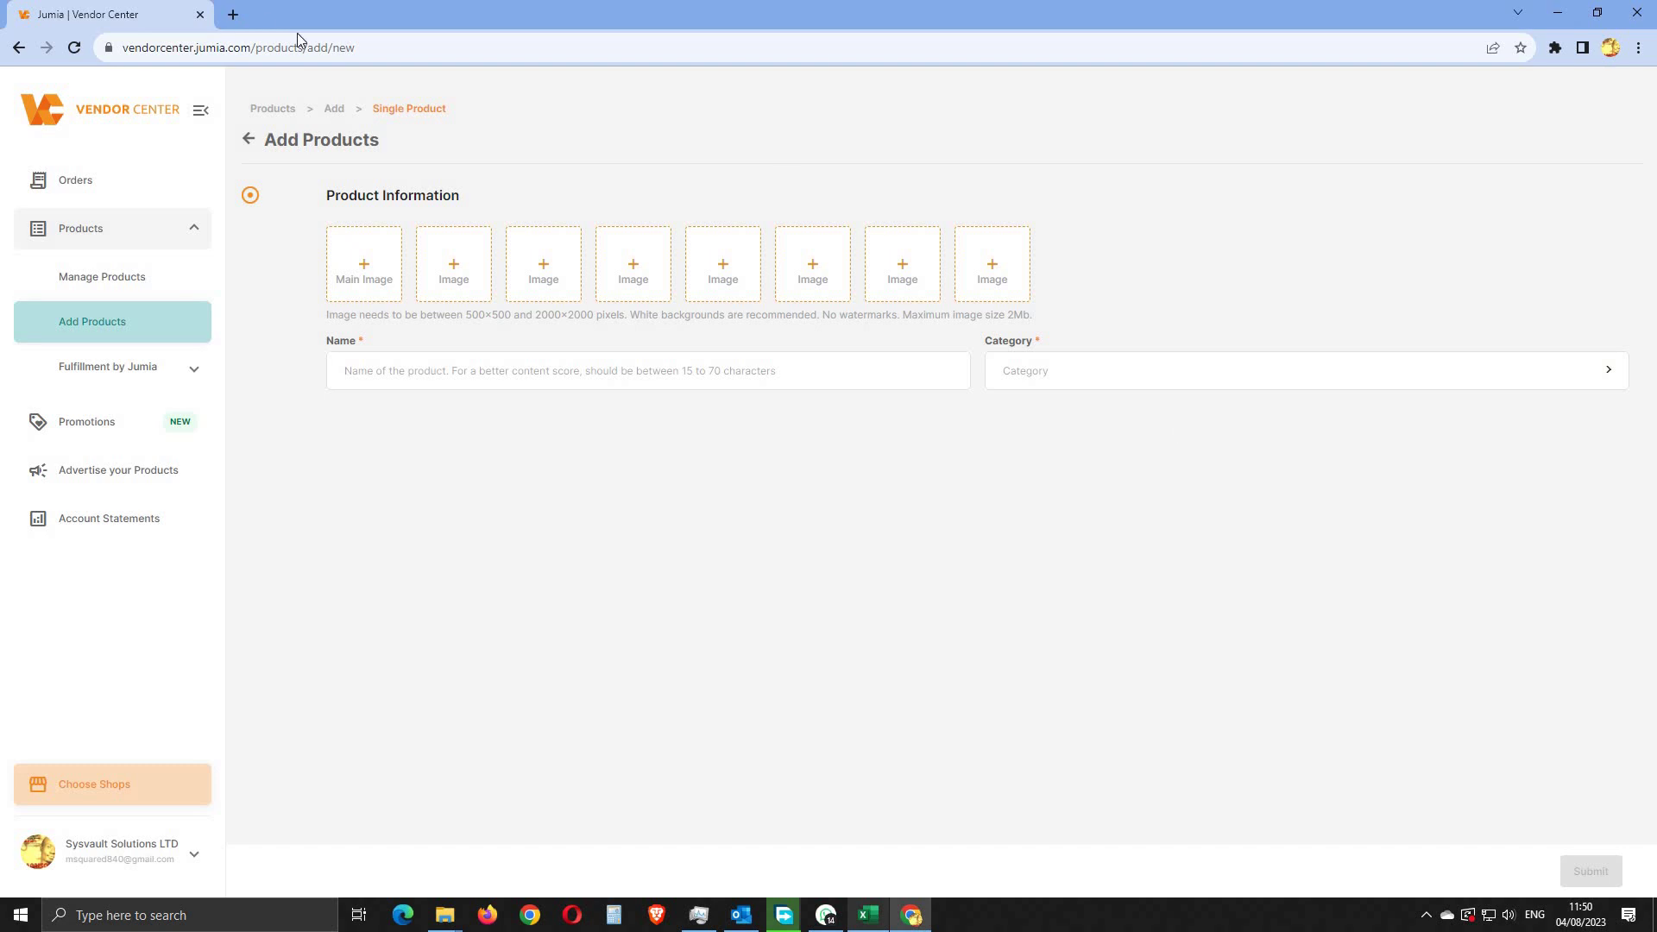
# Step: Search Google in a new tab for "HP ELITEBOOK 630 G9 CI5/8GB/512GB/DOS" and show the image results
pyautogui.click(233, 13)
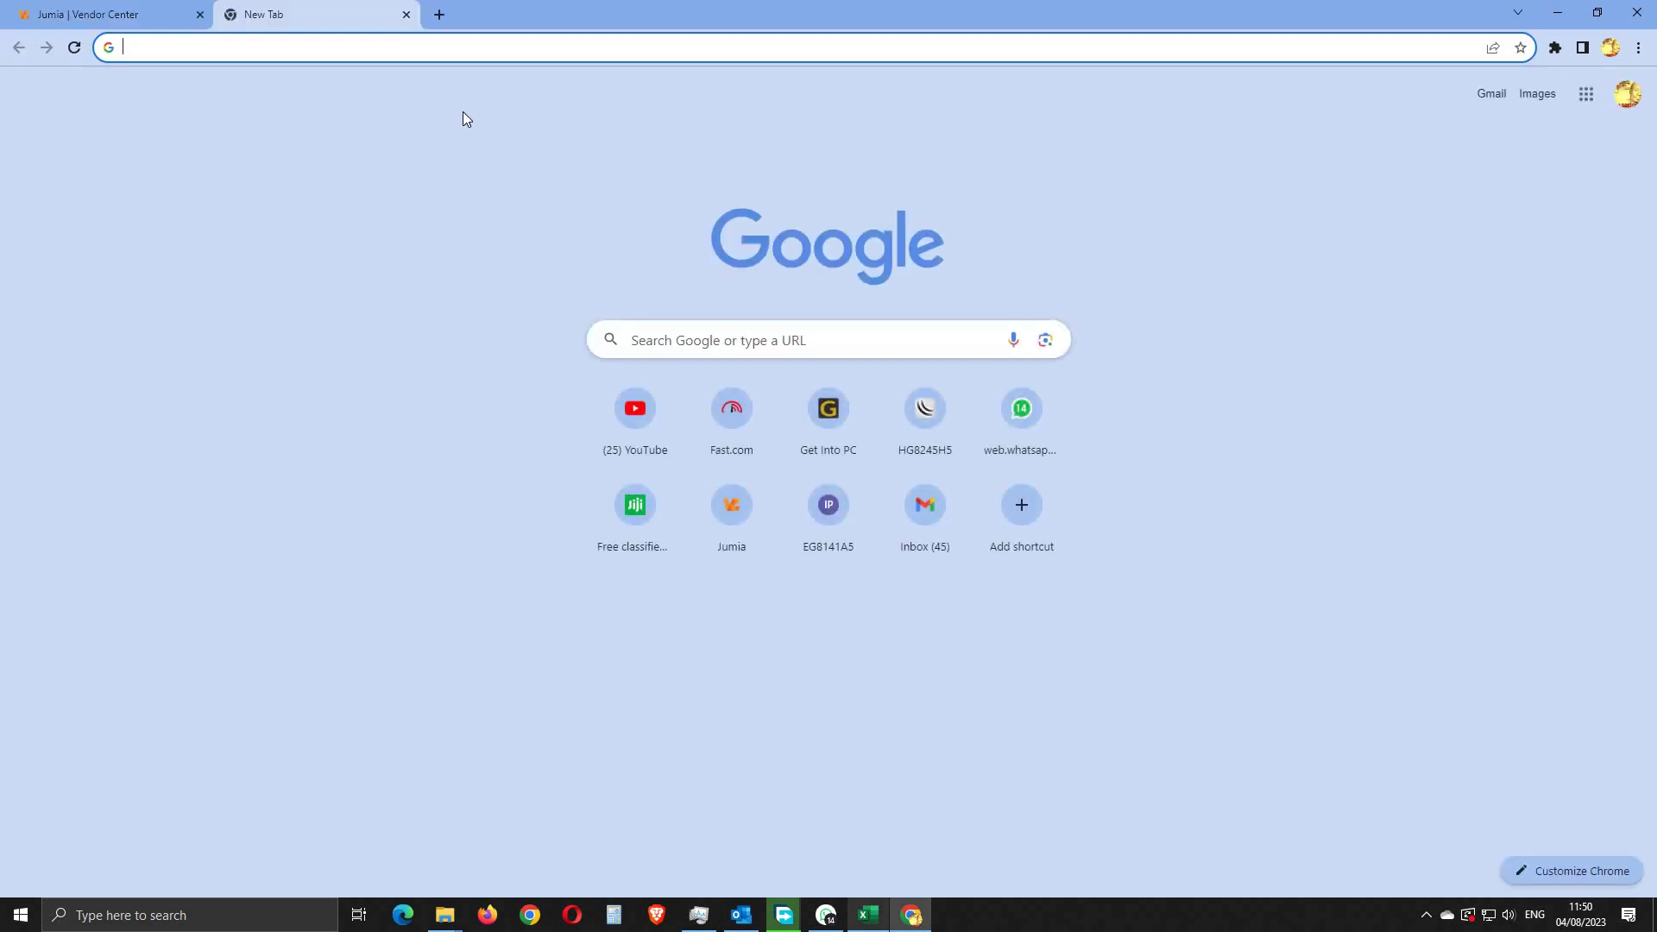
pyautogui.write('HP ELITEBOOK 630 G9 CI5/8GB/512GB/DOS')
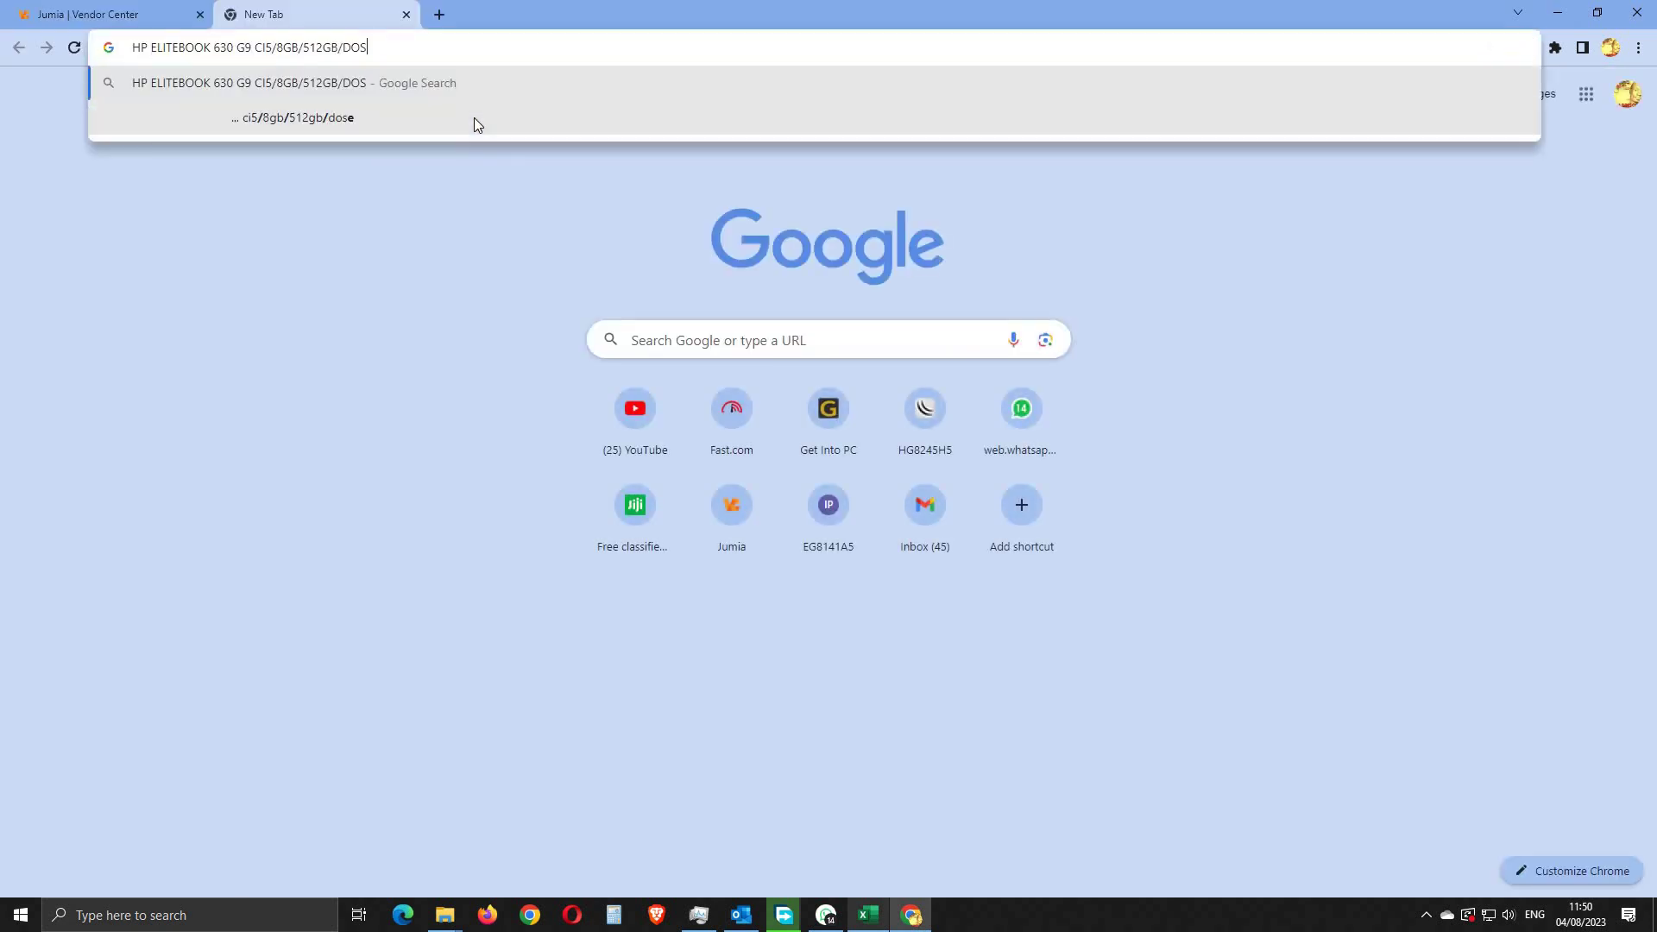
pyautogui.press('Return')
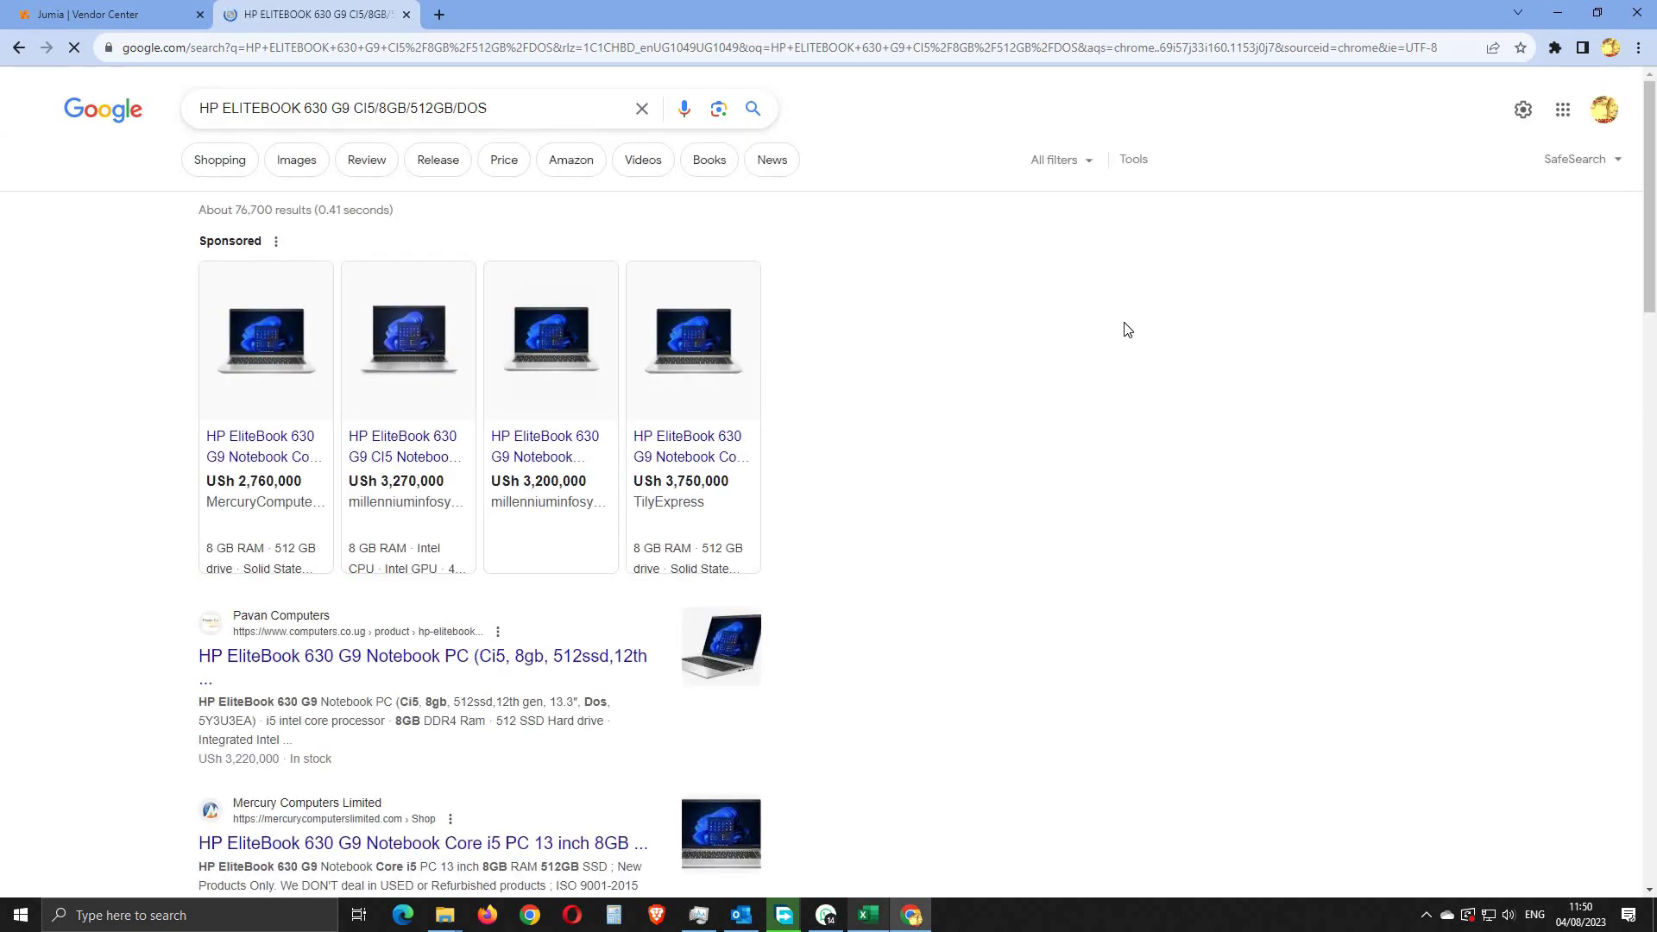
pyautogui.scroll(-3, 1046, 388)
pyautogui.scroll(3, 1018, 431)
pyautogui.click(572, 514)
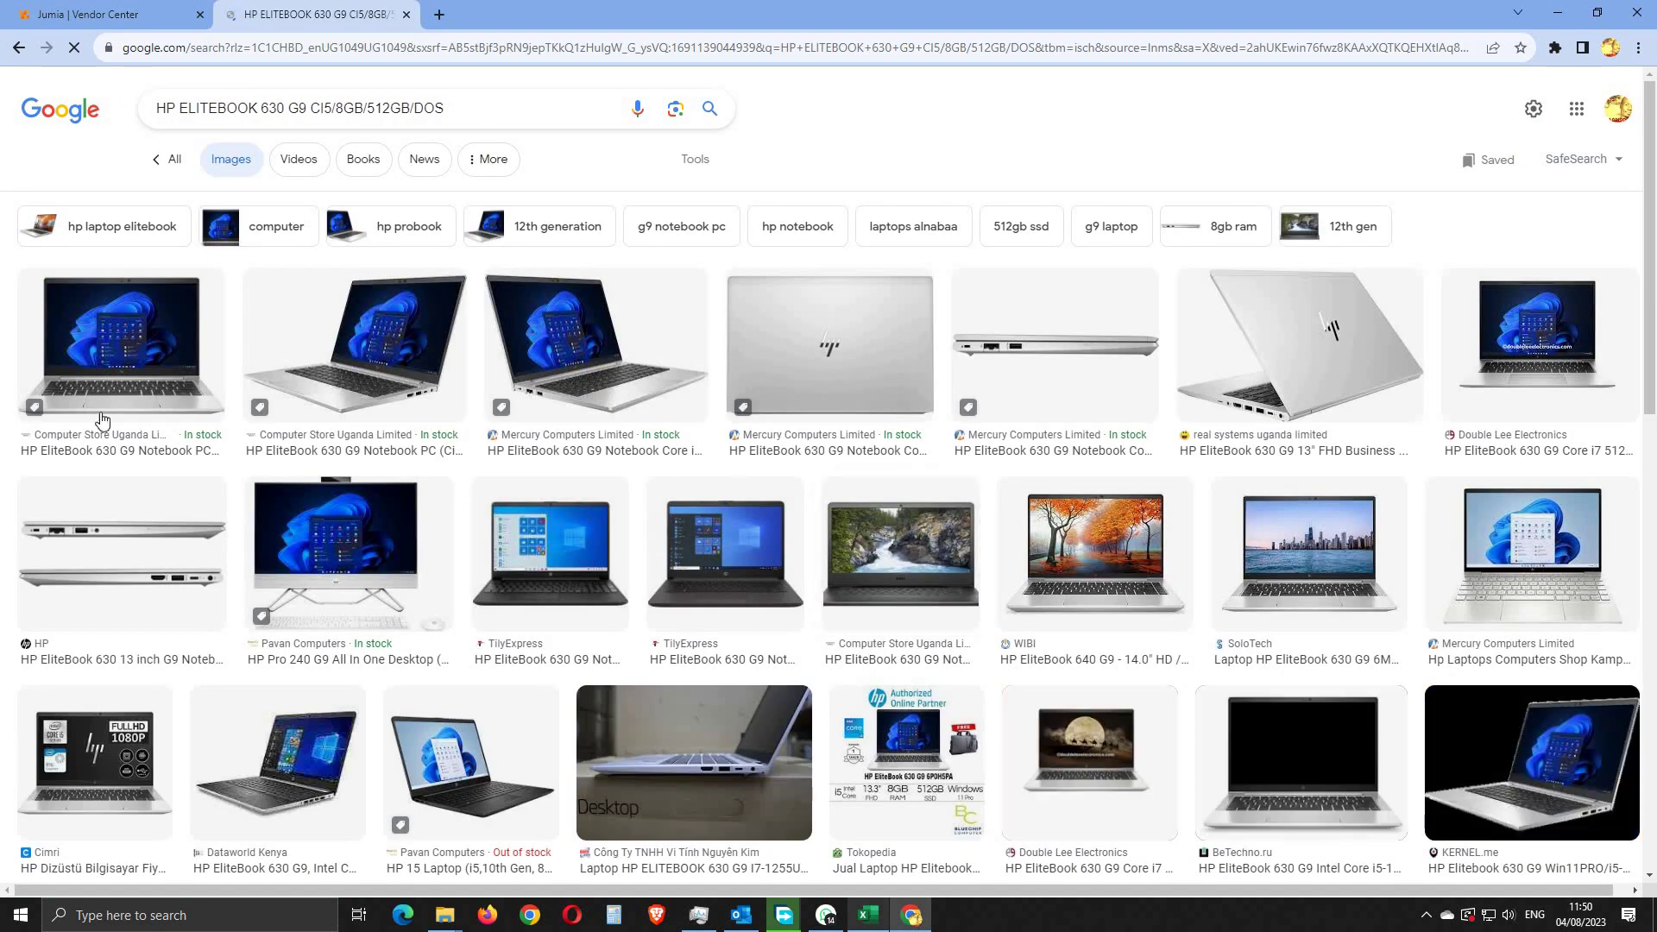
# Step: Save the first result's front-view laptop image into a new Desktop folder named HP ELITEBOOK 630 G9
pyautogui.click(134, 386)
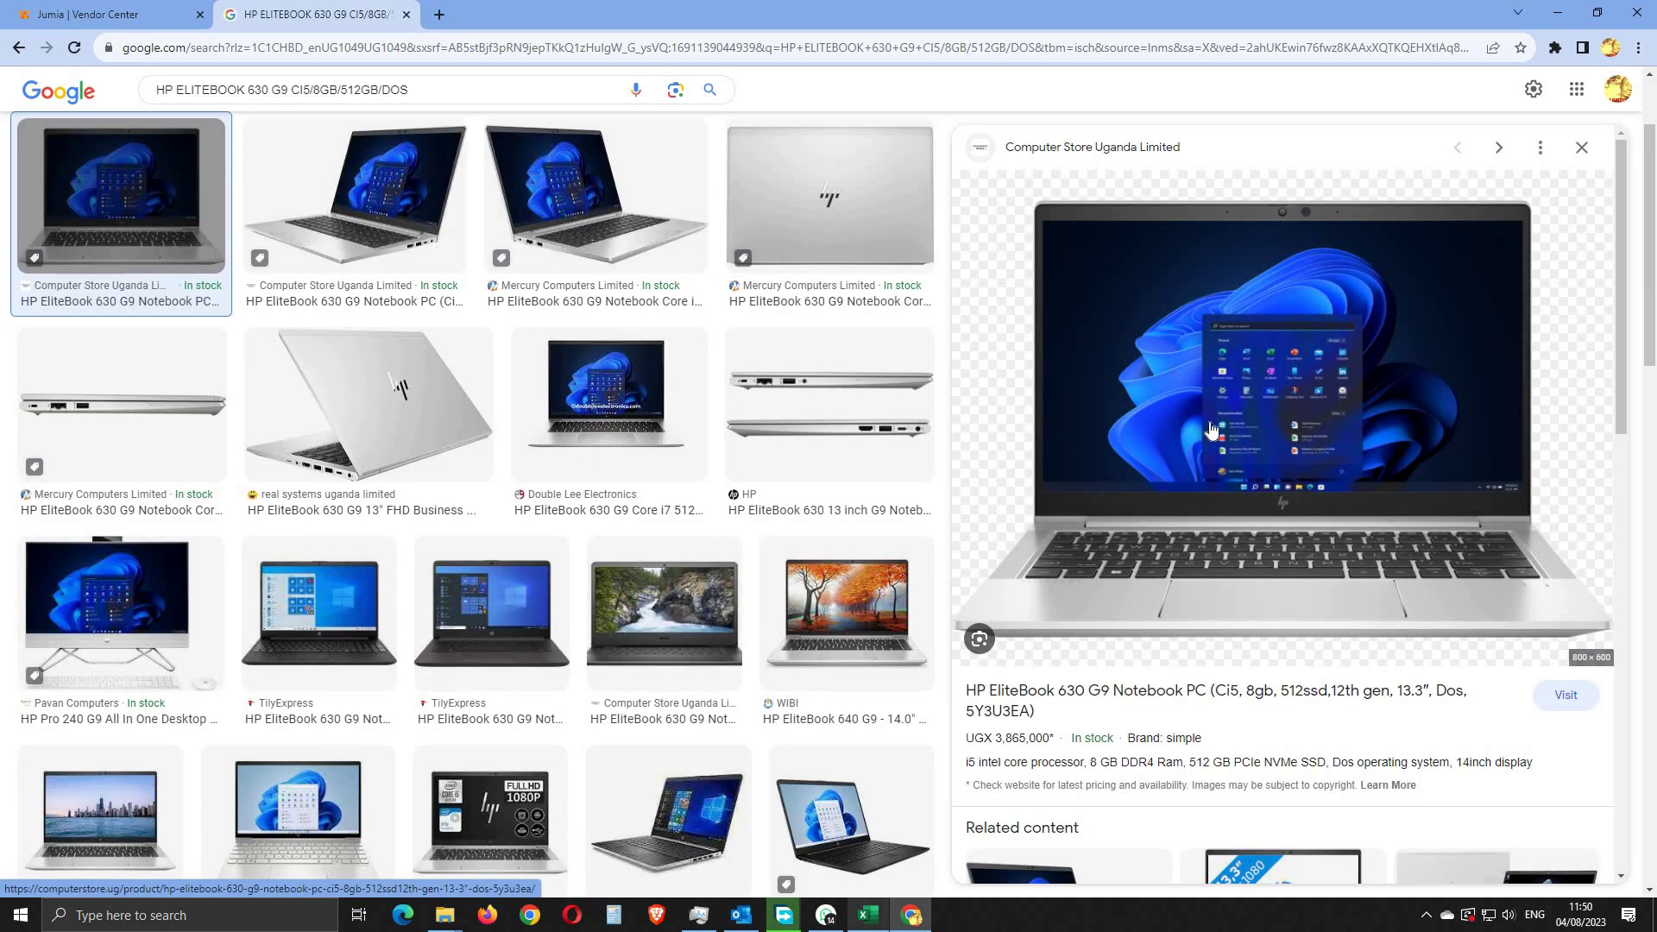
pyautogui.rightClick(1255, 402)
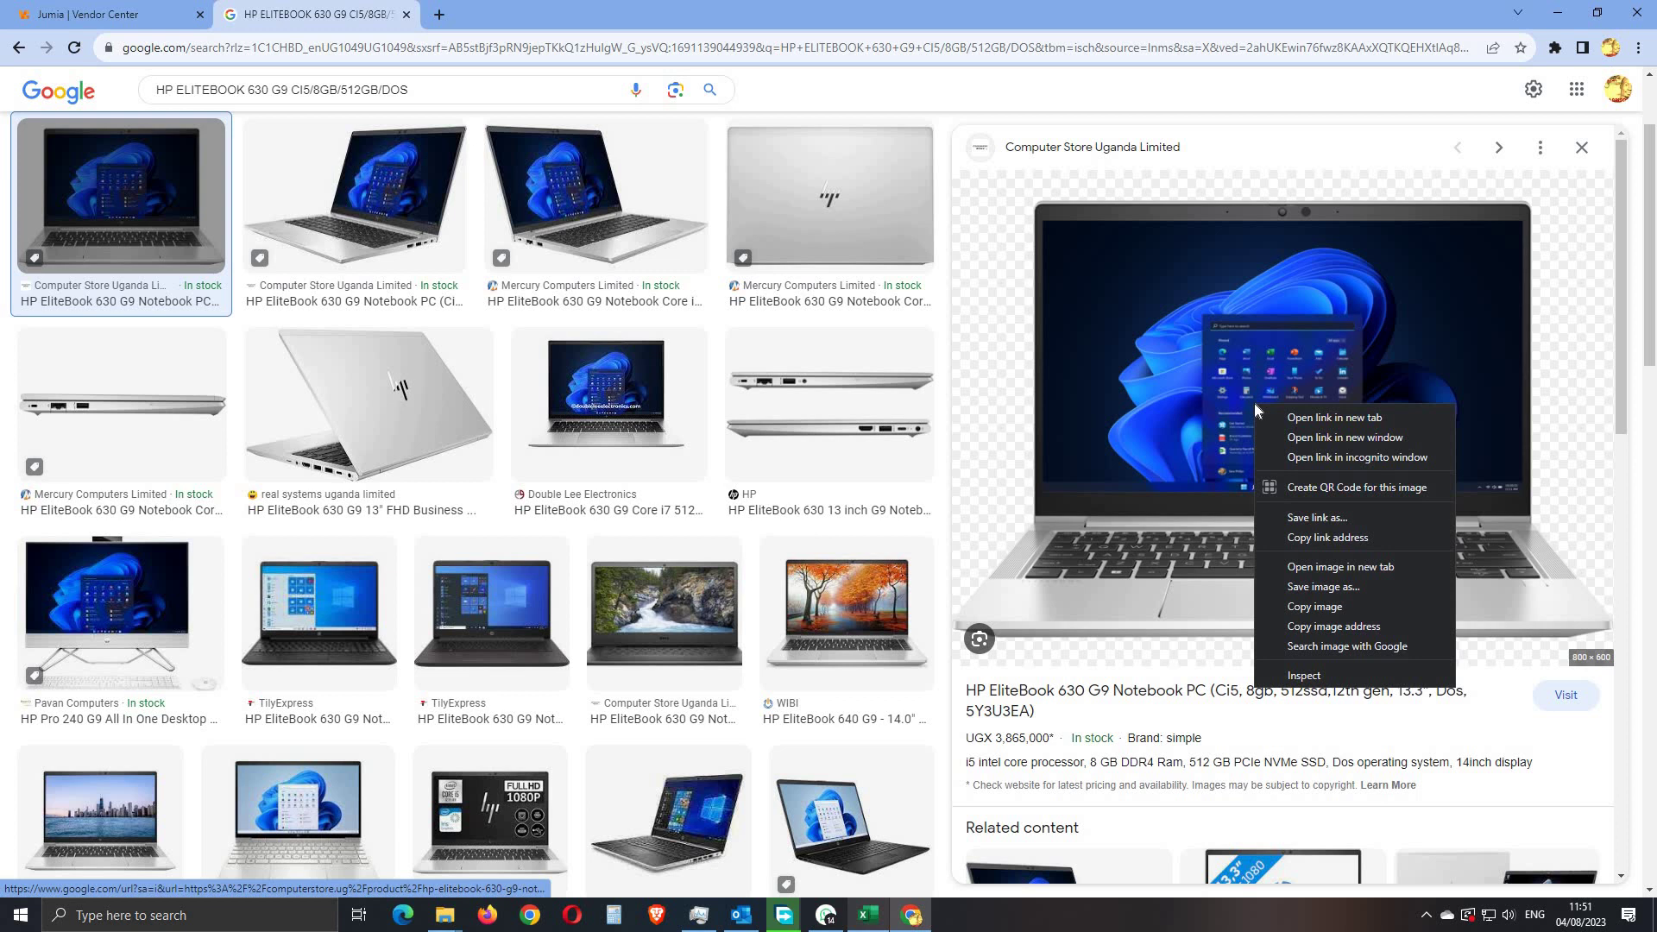
pyautogui.click(1317, 589)
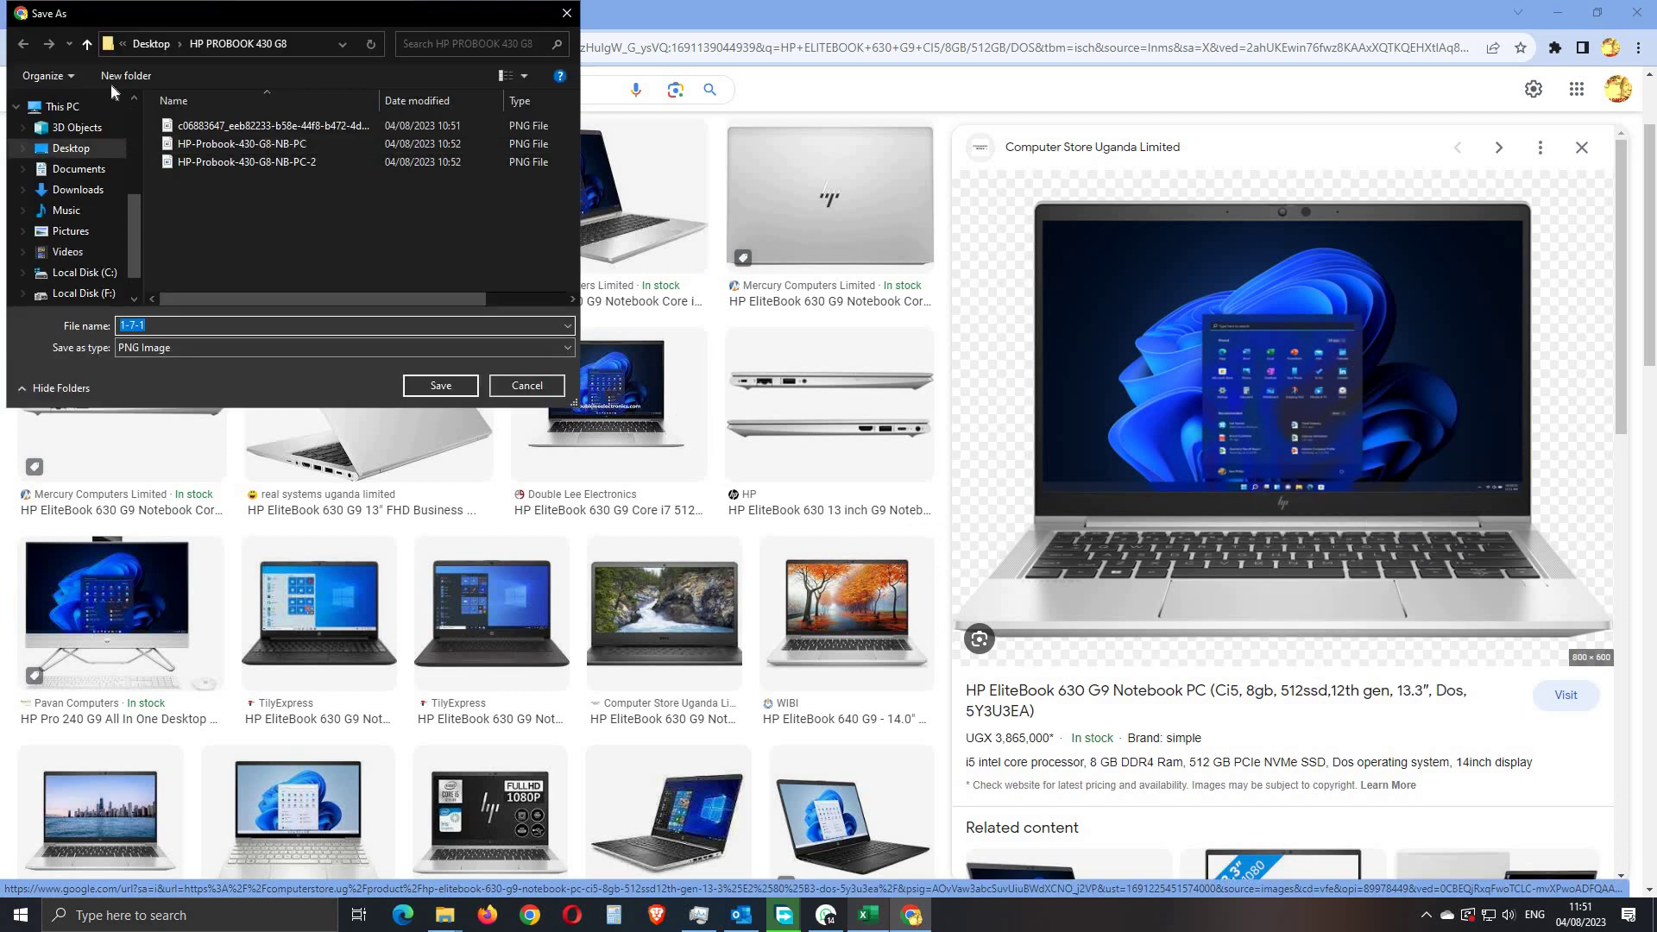
pyautogui.click(87, 43)
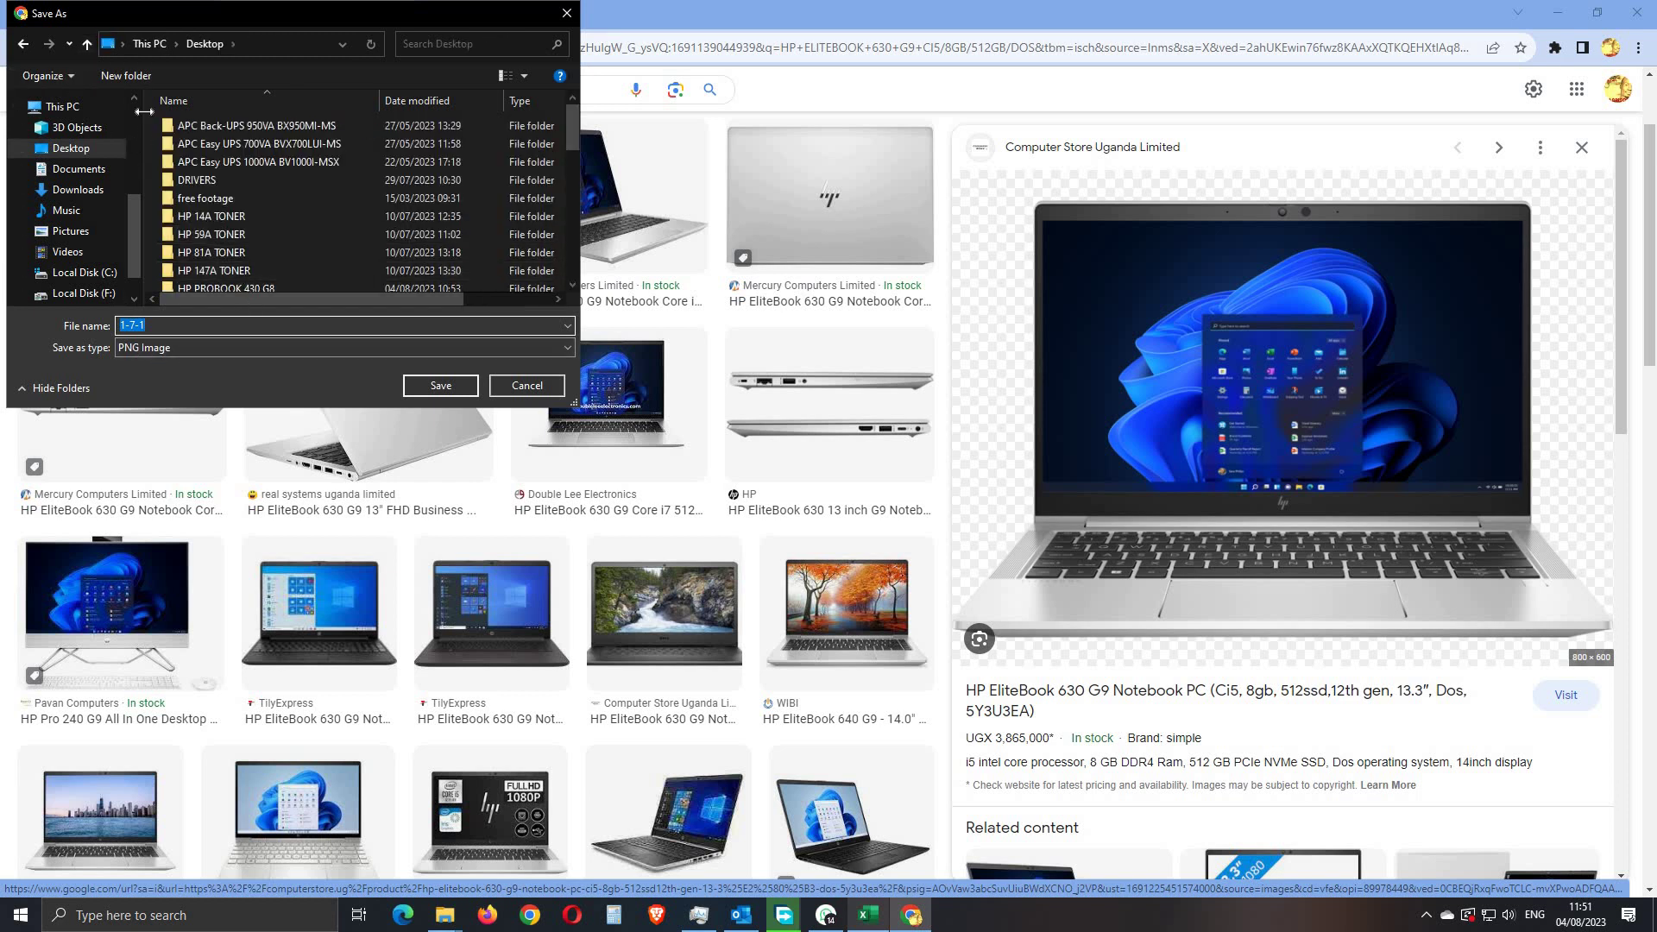
pyautogui.click(123, 74)
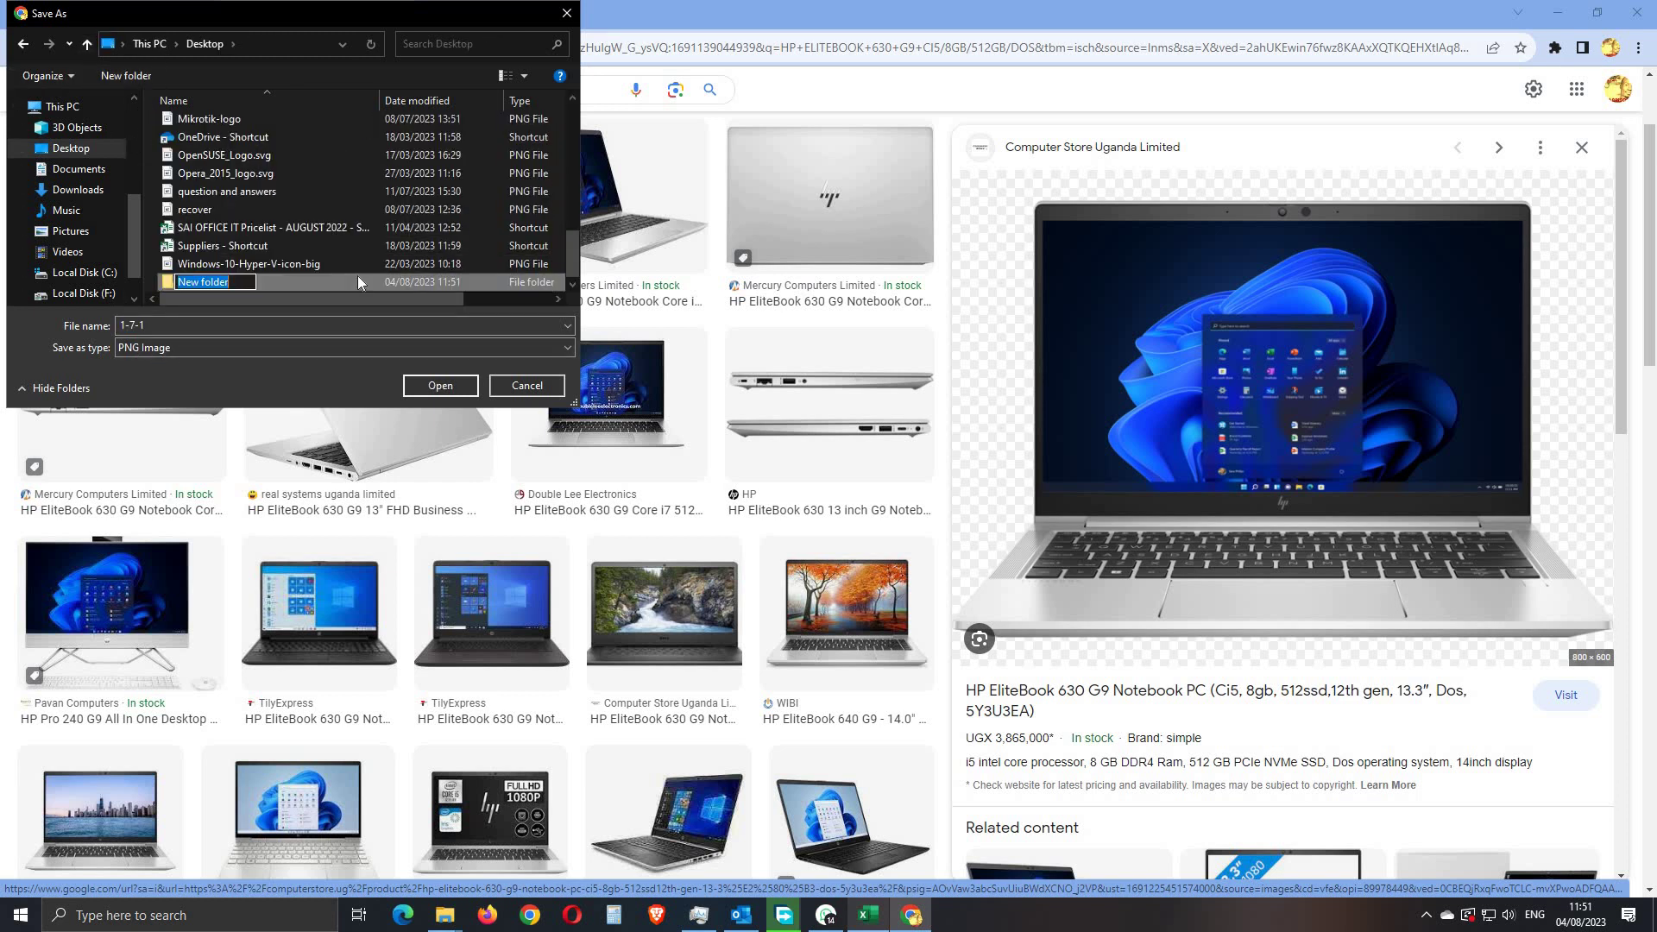
pyautogui.write('HP ELITEBOOK 630')
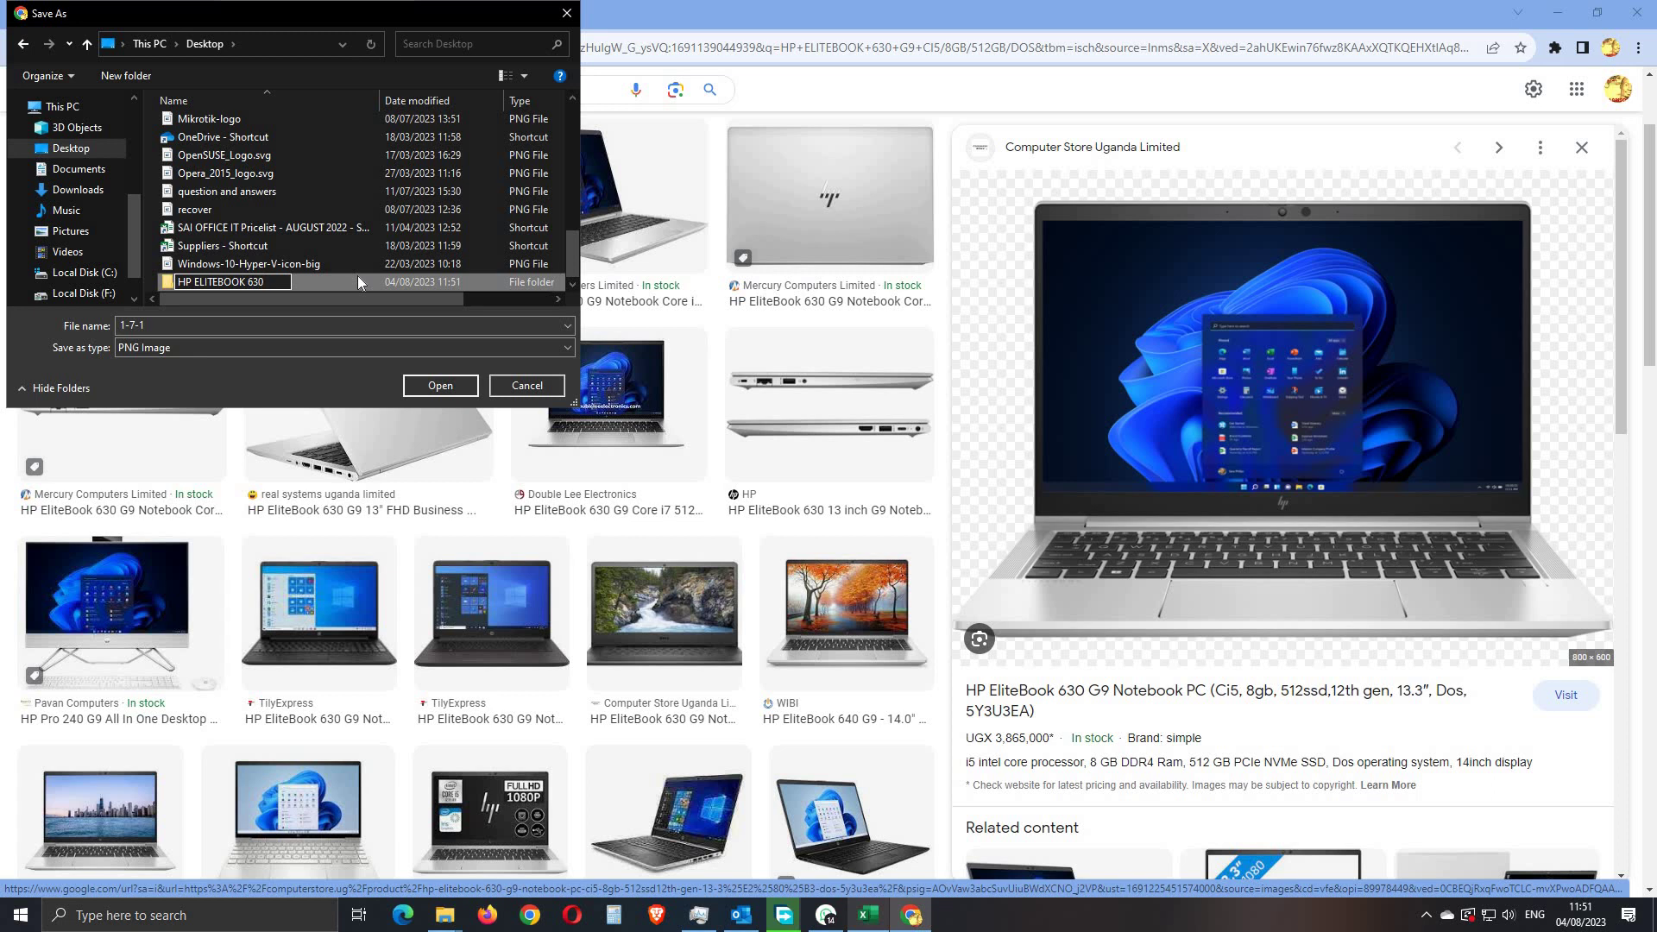
pyautogui.write(' G9')
pyautogui.press('Return')
pyautogui.press('Return')
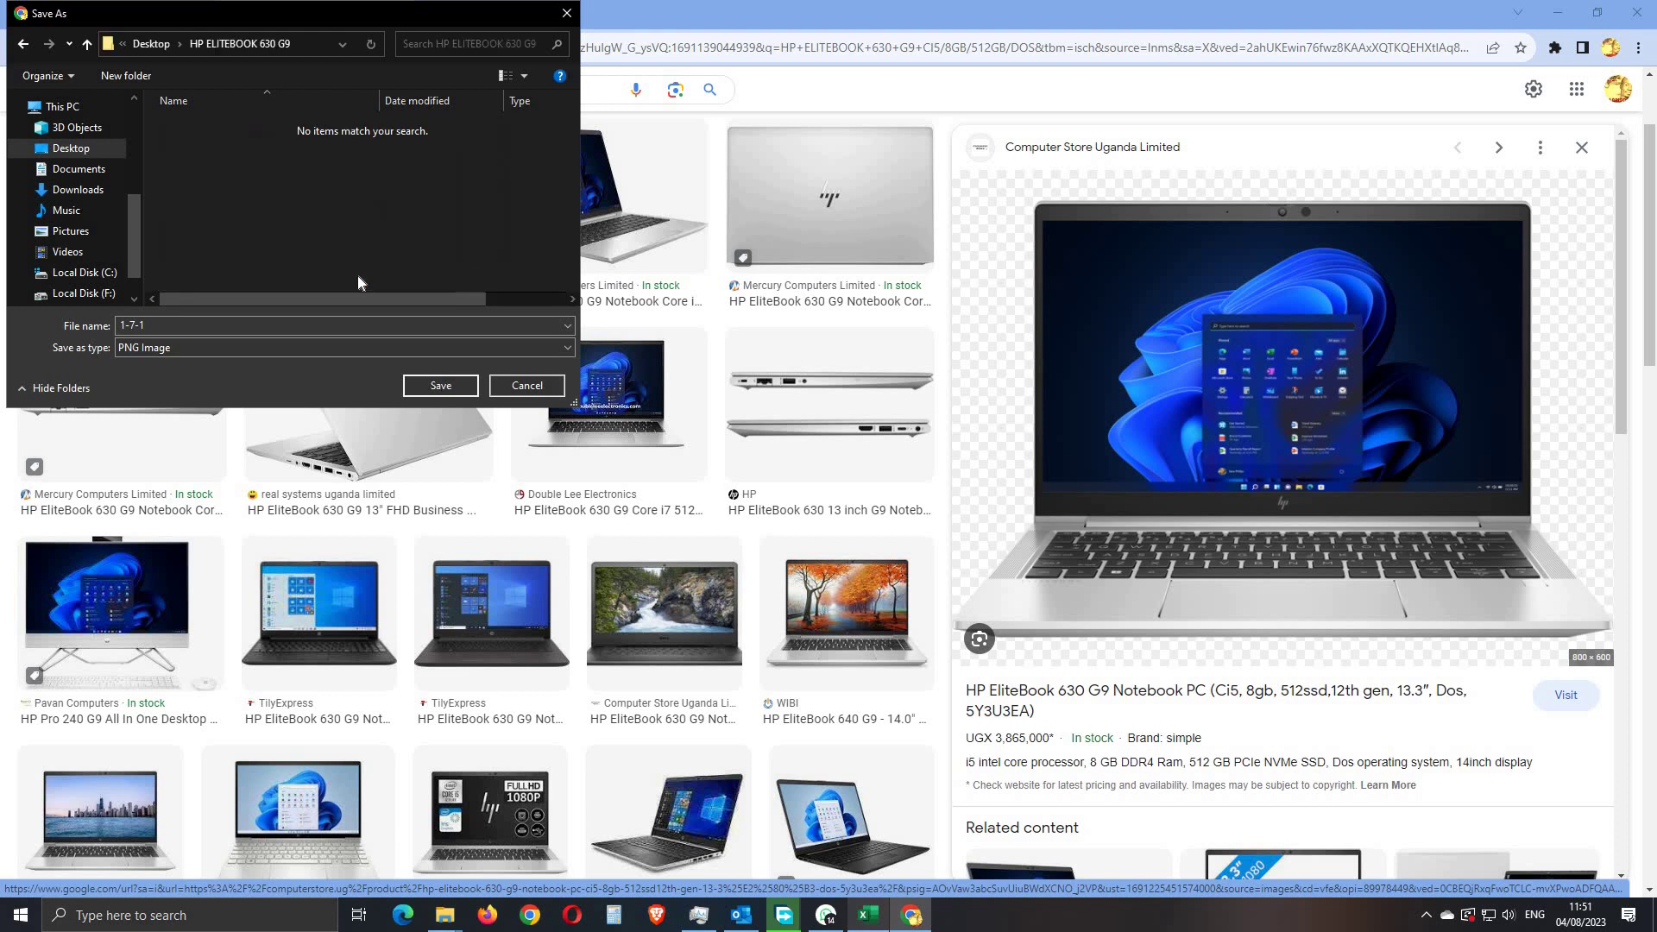
pyautogui.click(440, 385)
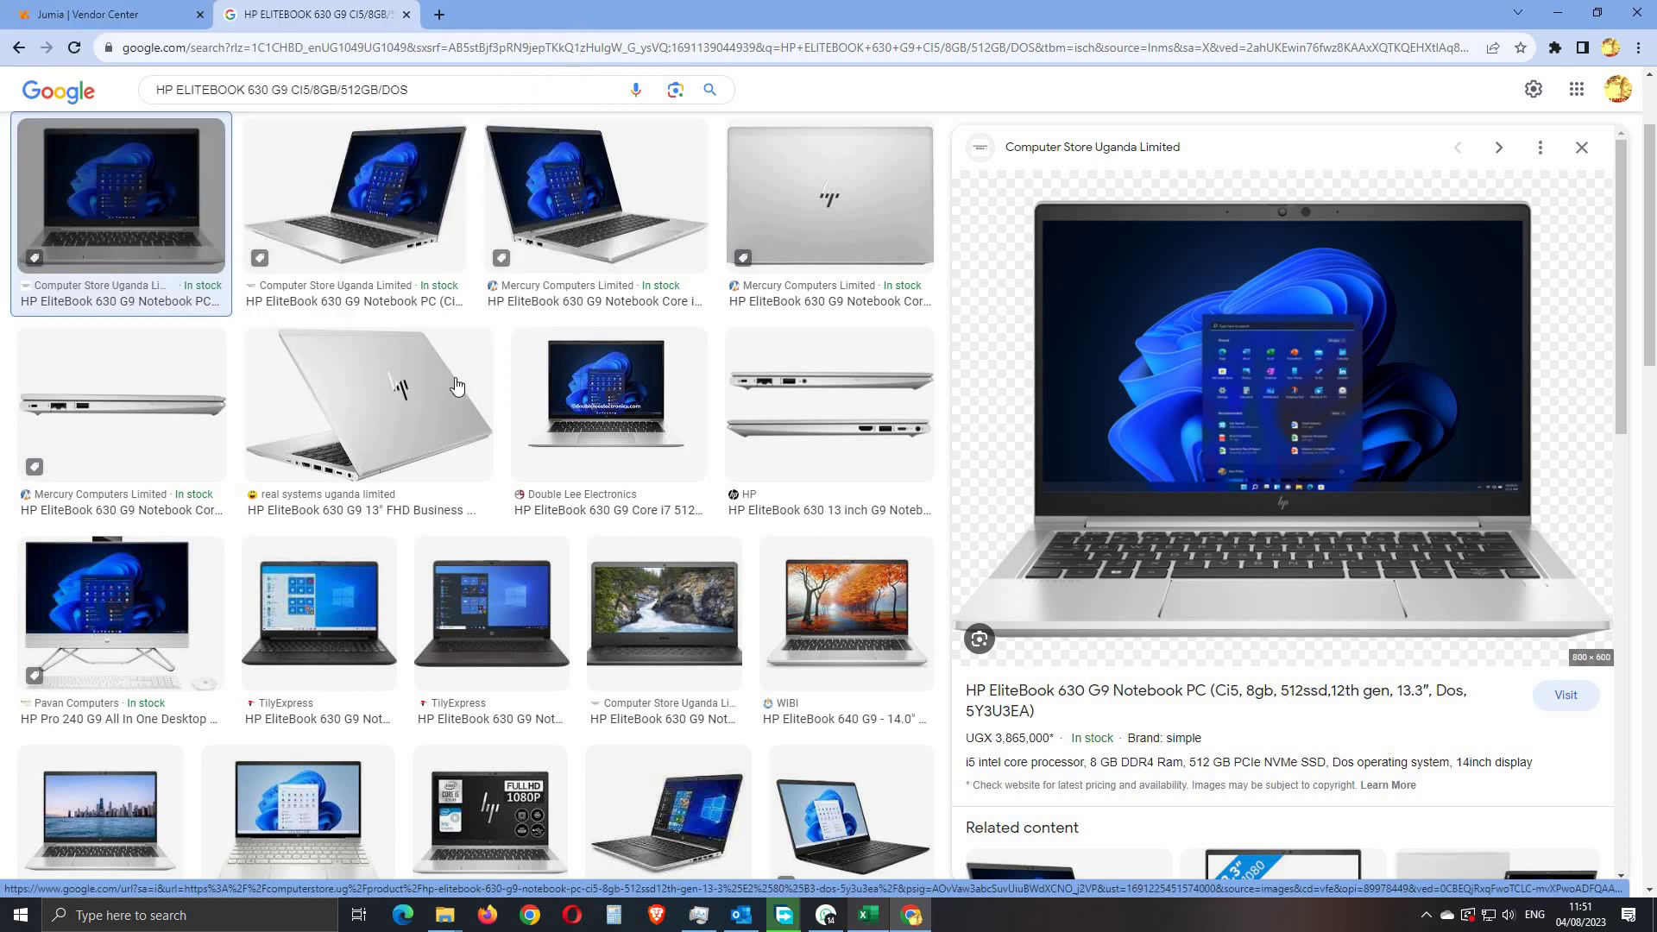
# Step: Save the second result, the angled laptop view from Computer Store Uganda Limited, to the HP ELITEBOOK 630 G9 folder
pyautogui.click(1499, 148)
pyautogui.rightClick(1204, 351)
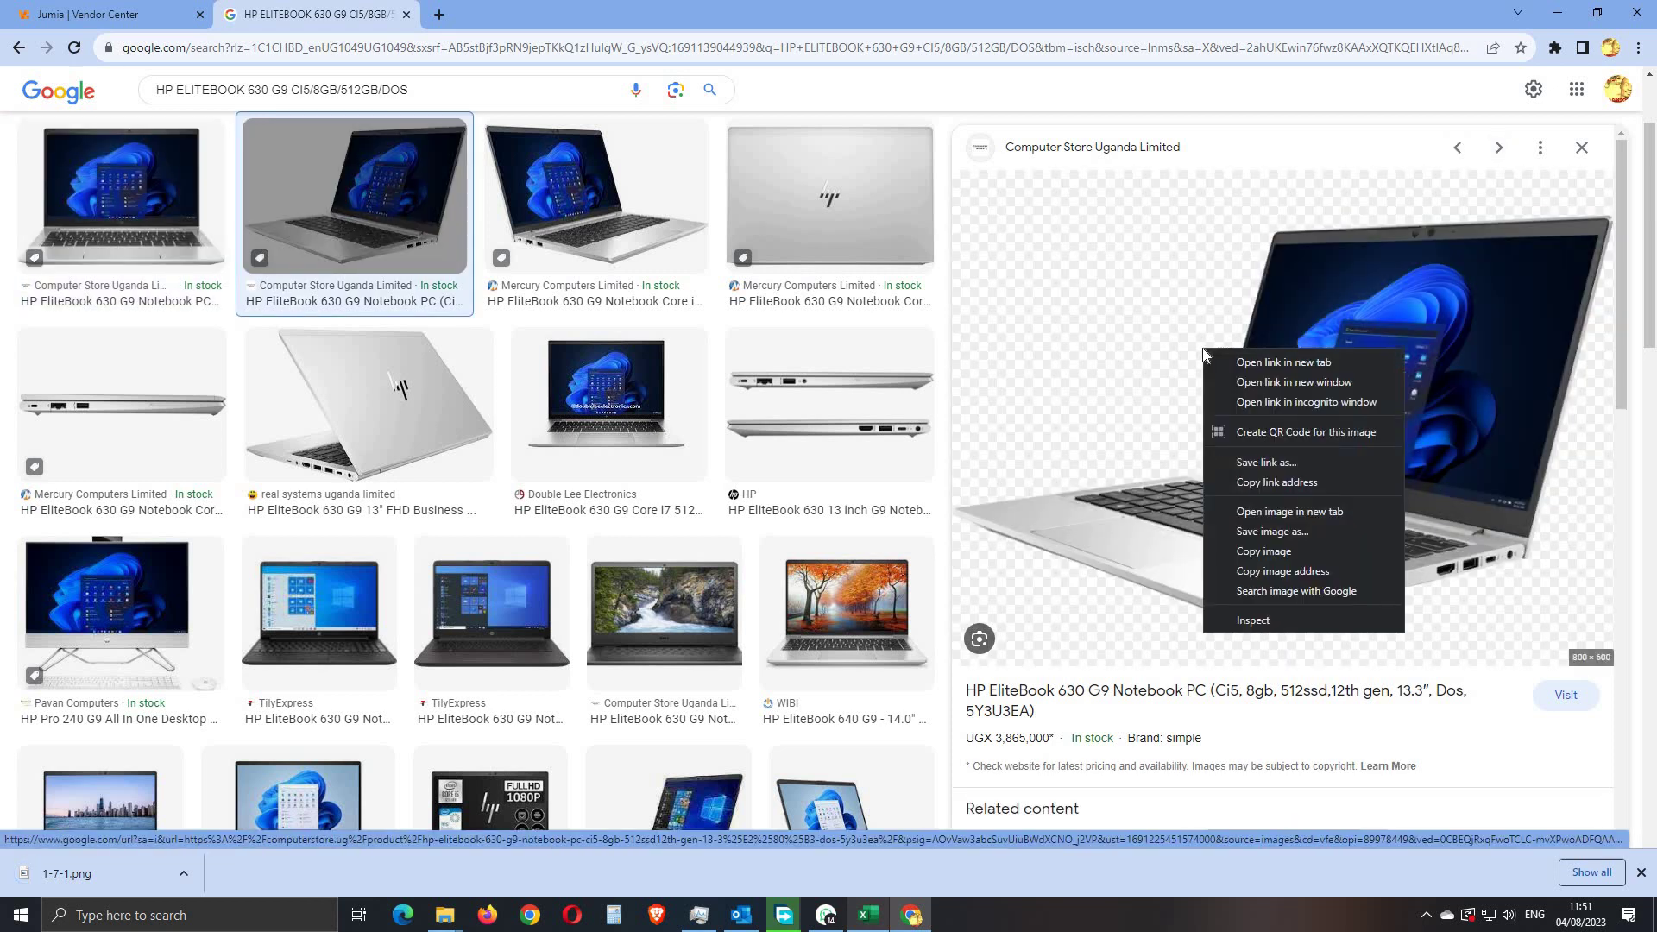
pyautogui.click(1267, 531)
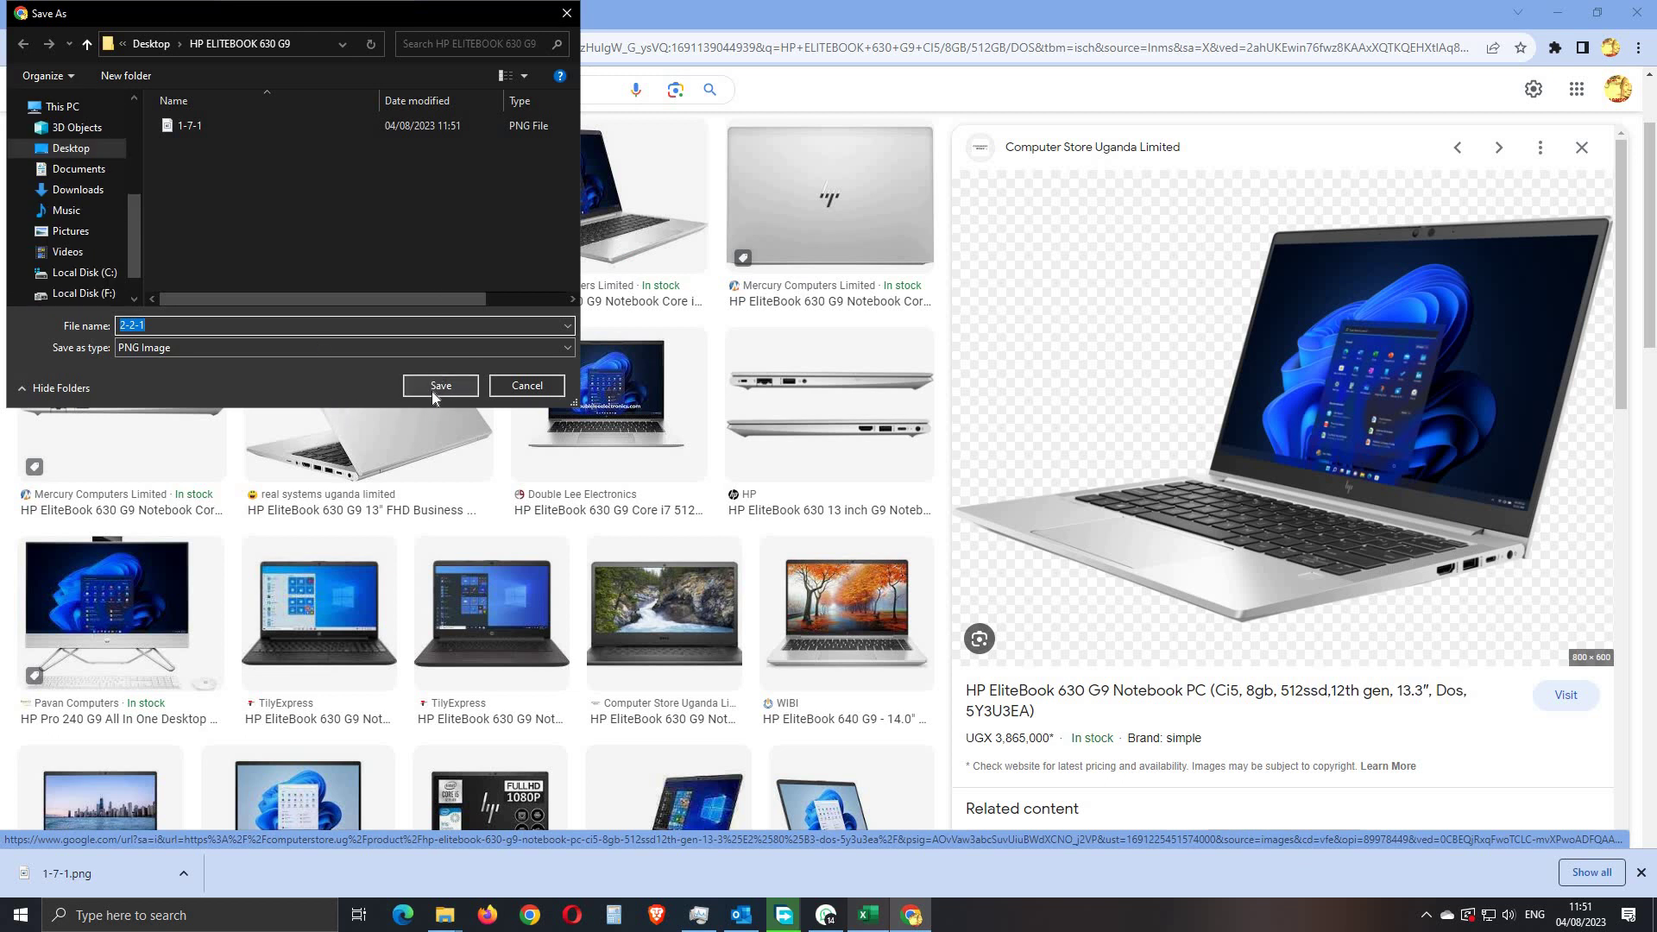
pyautogui.click(440, 386)
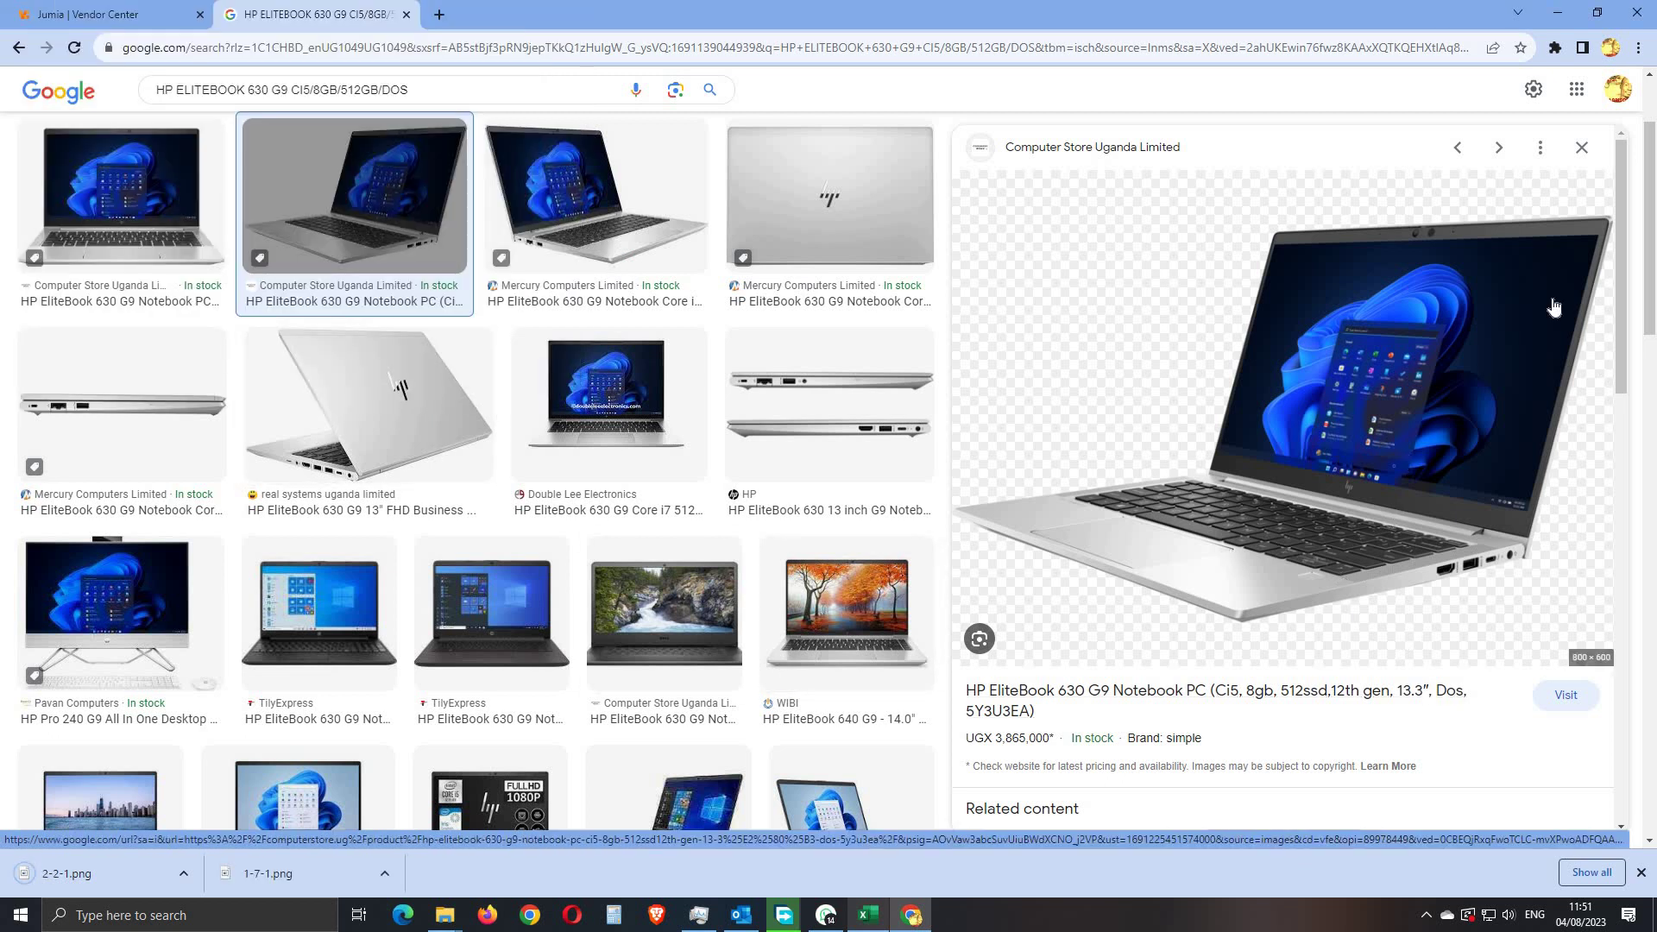
# Step: Save the third result, the opposite angled laptop view from Mercury Computers Limited, to the HP ELITEBOOK 630 G9 folder
pyautogui.click(1499, 150)
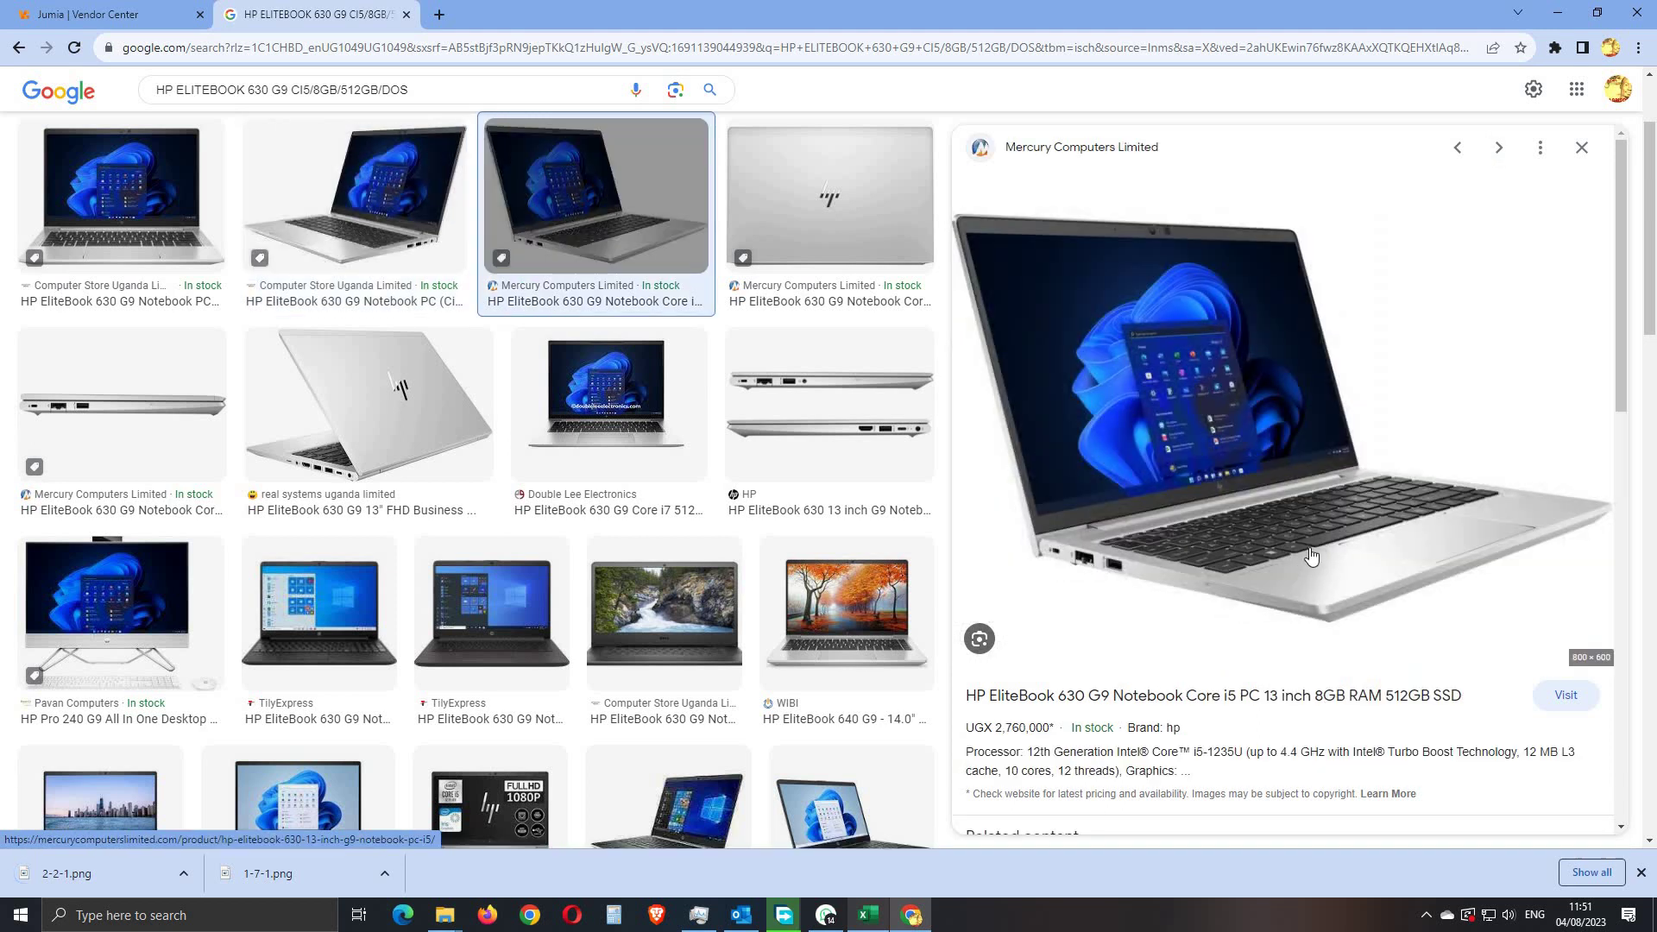
pyautogui.rightClick(1193, 353)
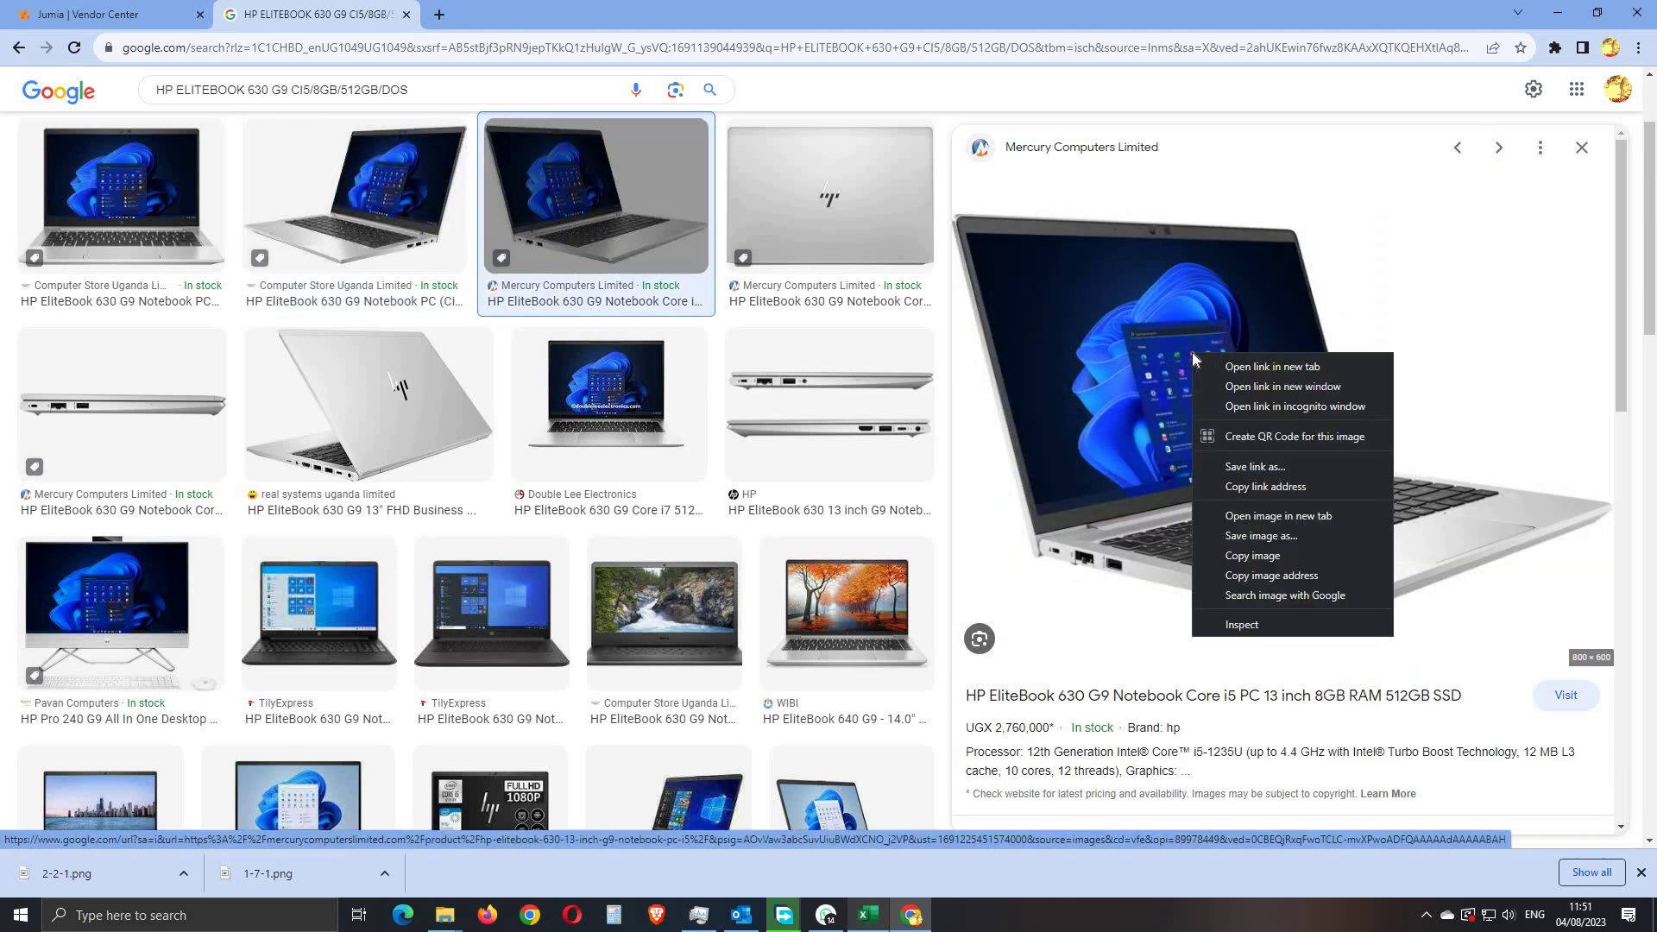
pyautogui.click(1261, 539)
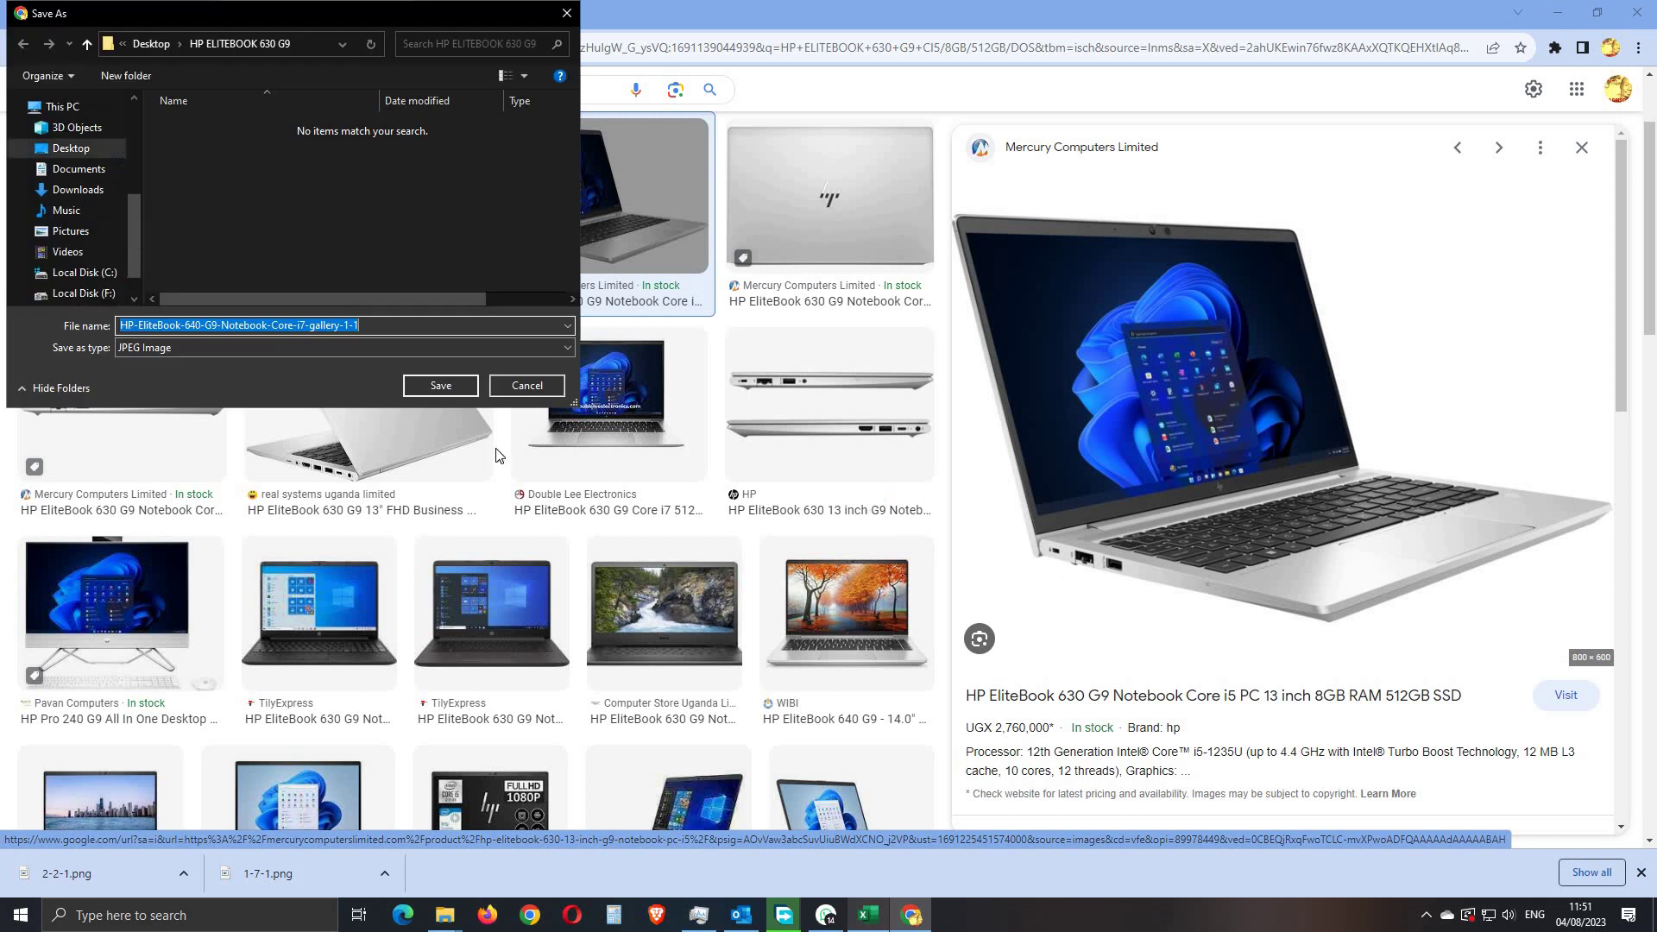
pyautogui.click(423, 382)
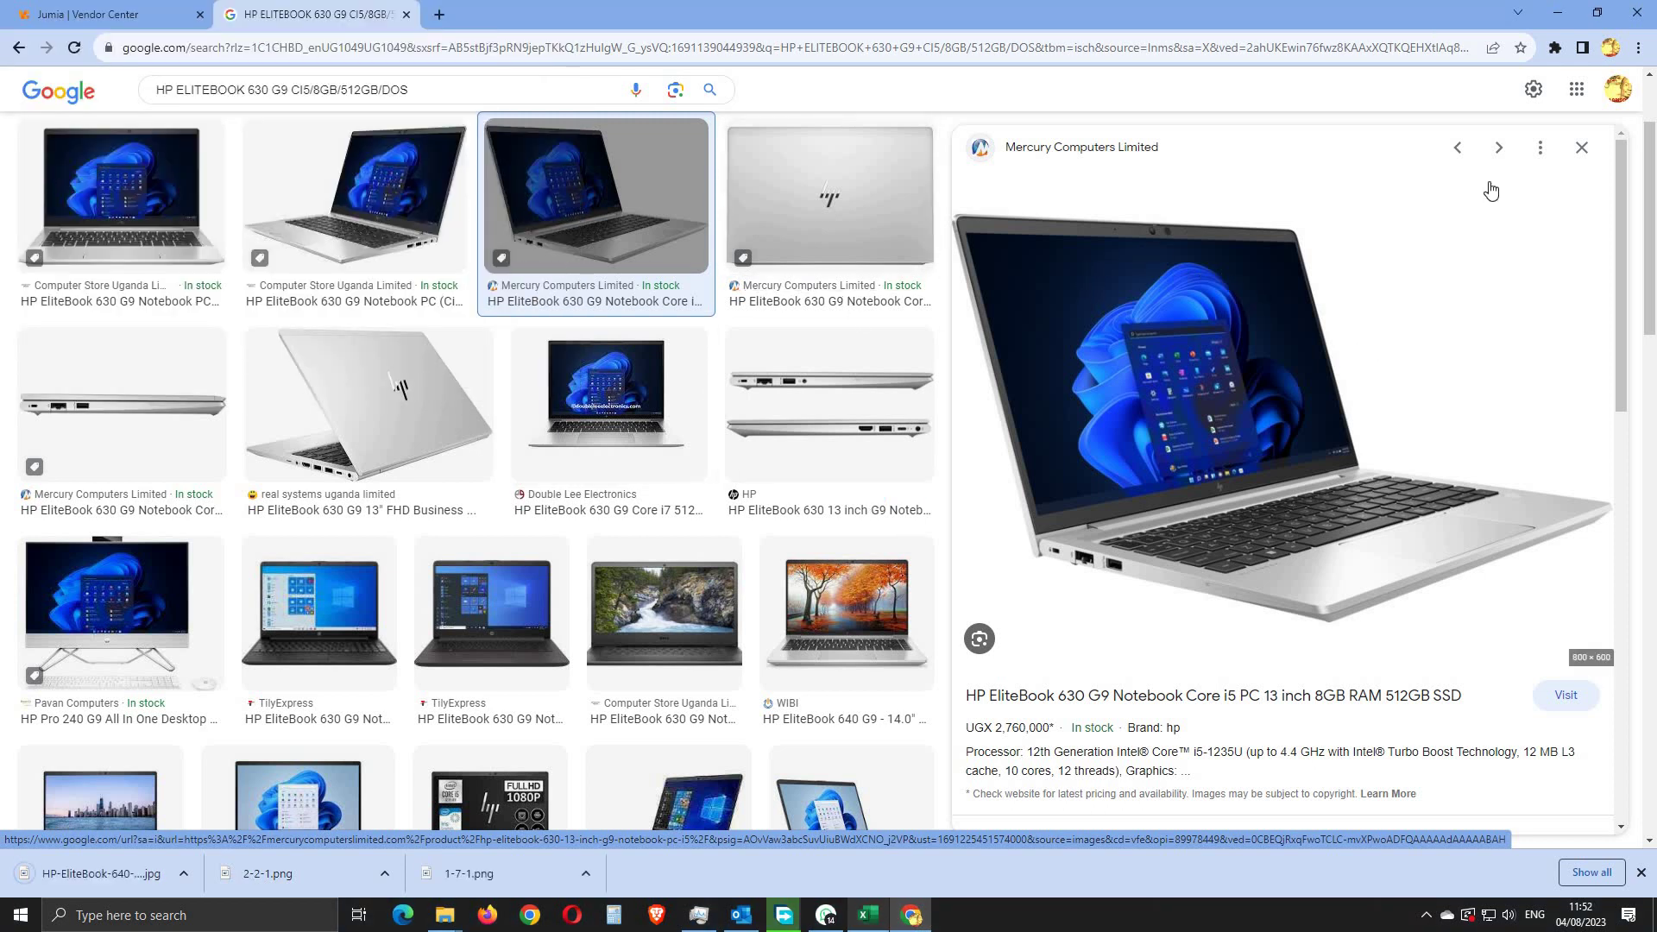
# Step: Skip the closed-lid image and save the side-view image showing the laptop's ports to the HP ELITEBOOK 630 G9 folder
pyautogui.click(1502, 152)
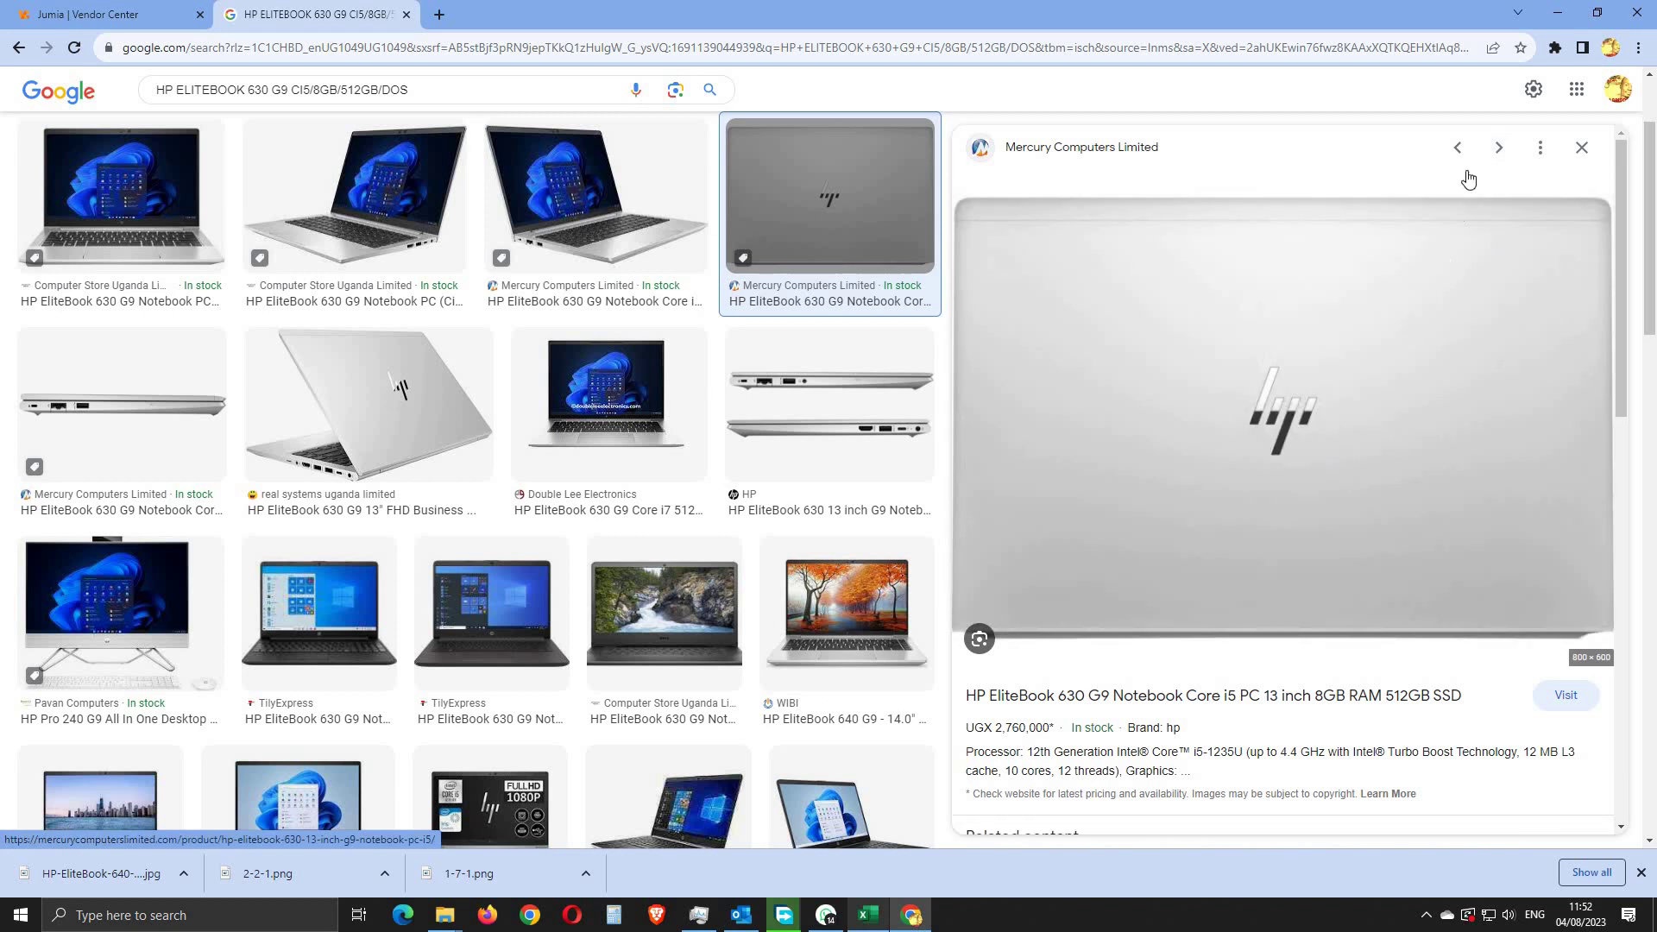
pyautogui.click(1498, 148)
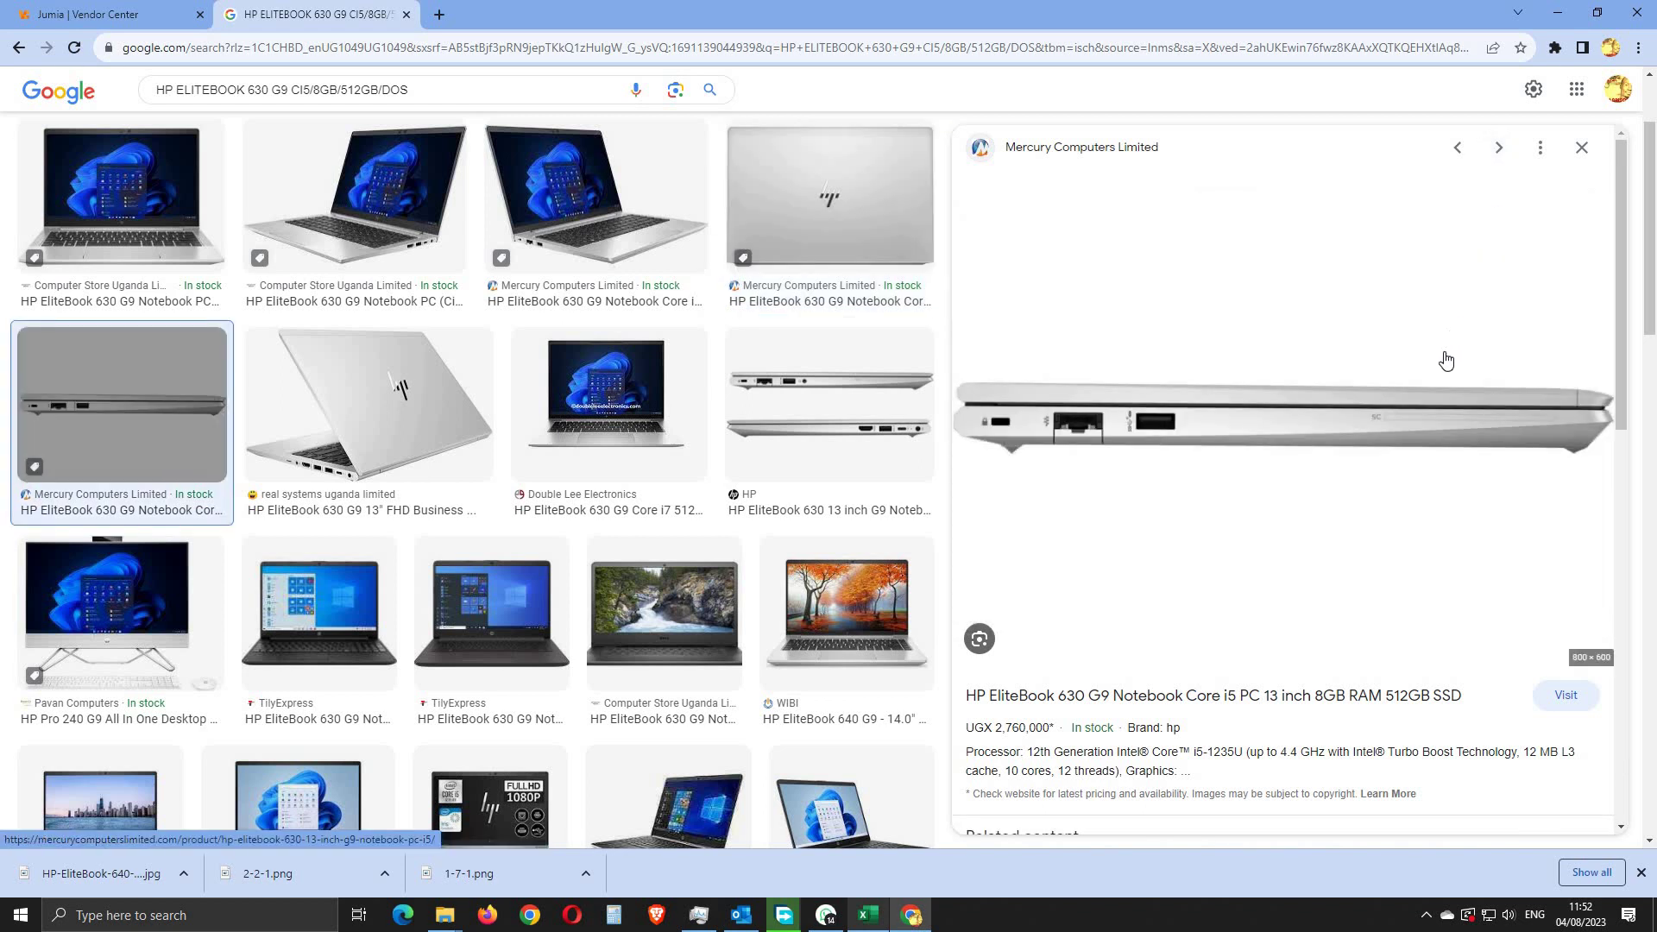
pyautogui.rightClick(1032, 377)
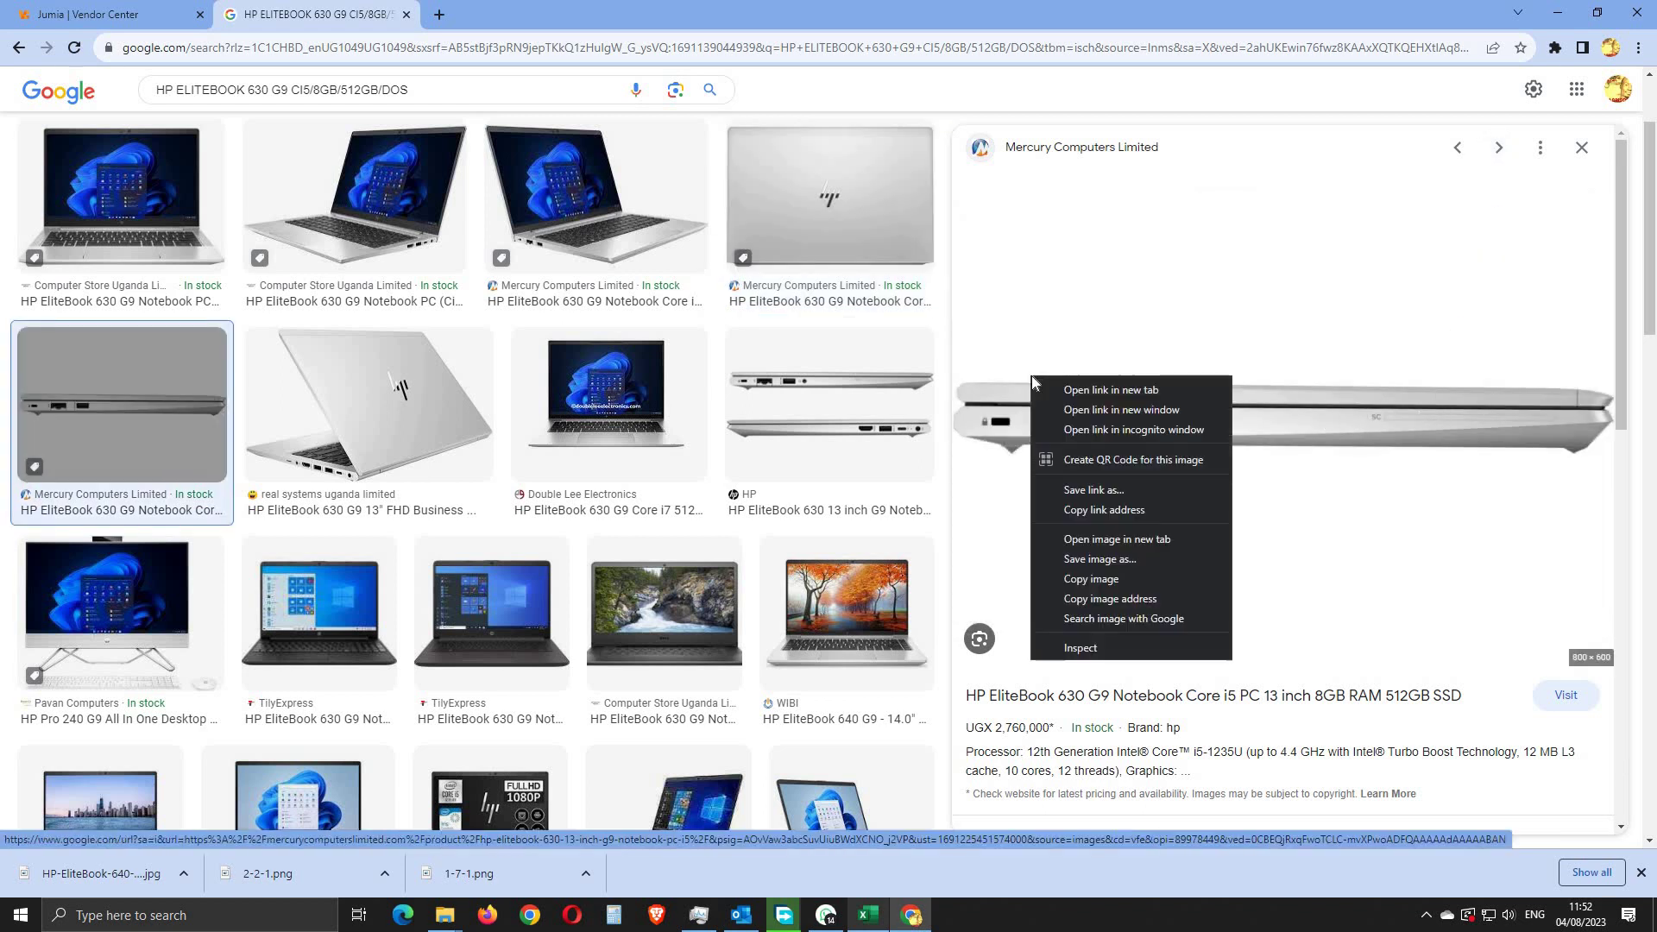
pyautogui.click(1102, 560)
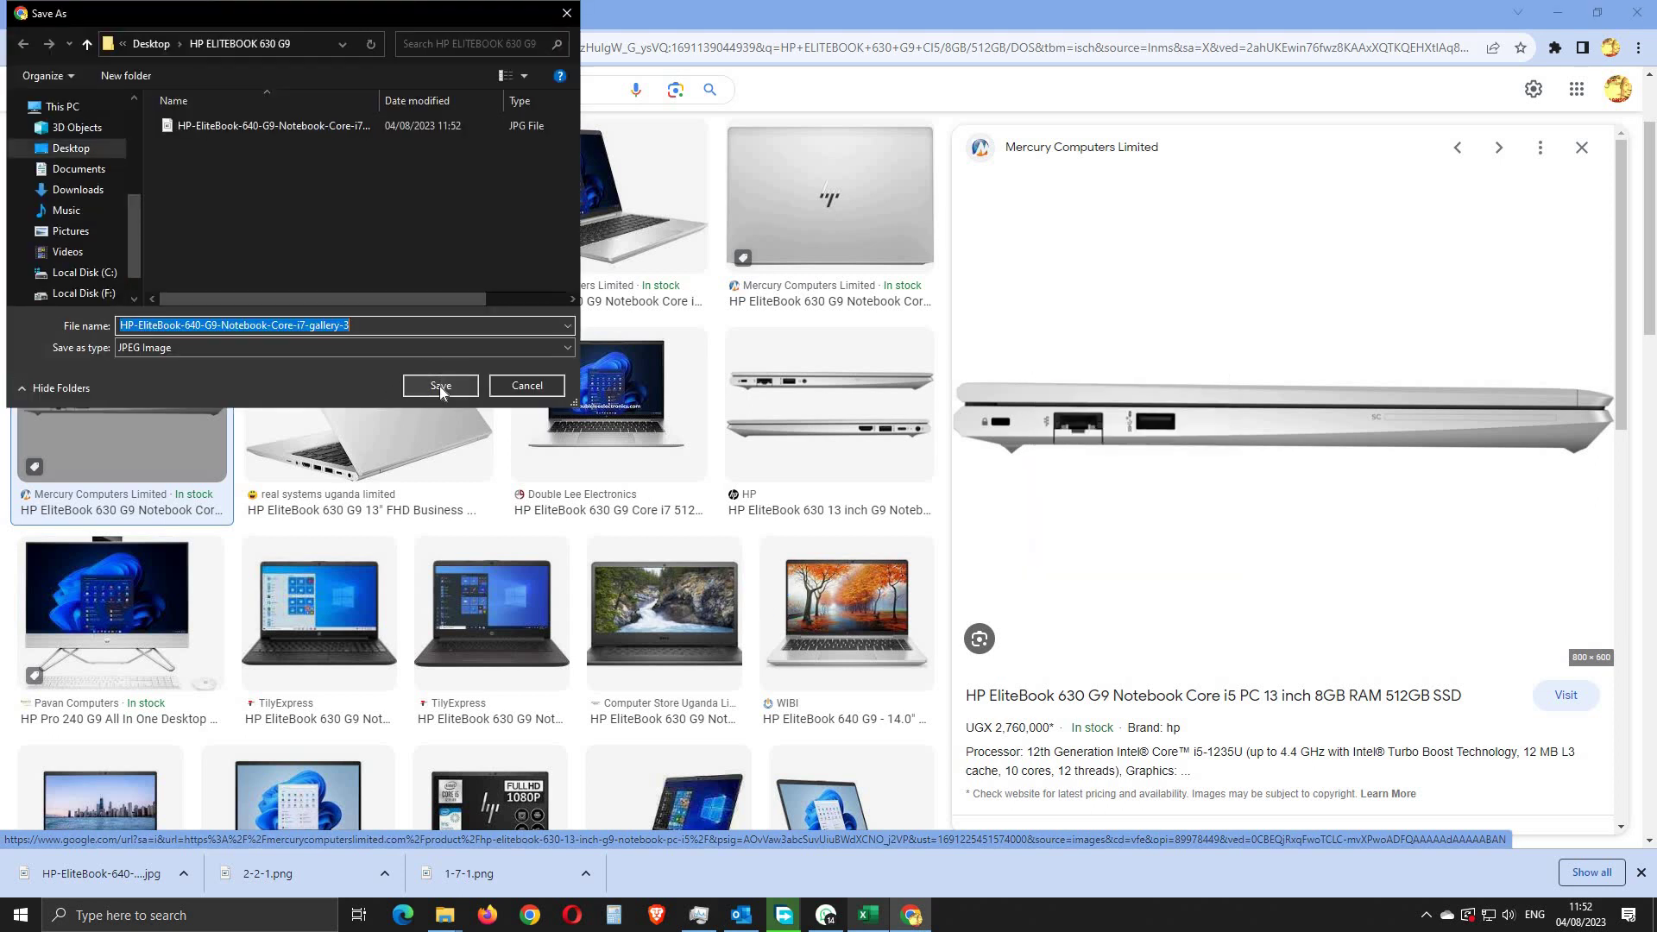
pyautogui.click(442, 388)
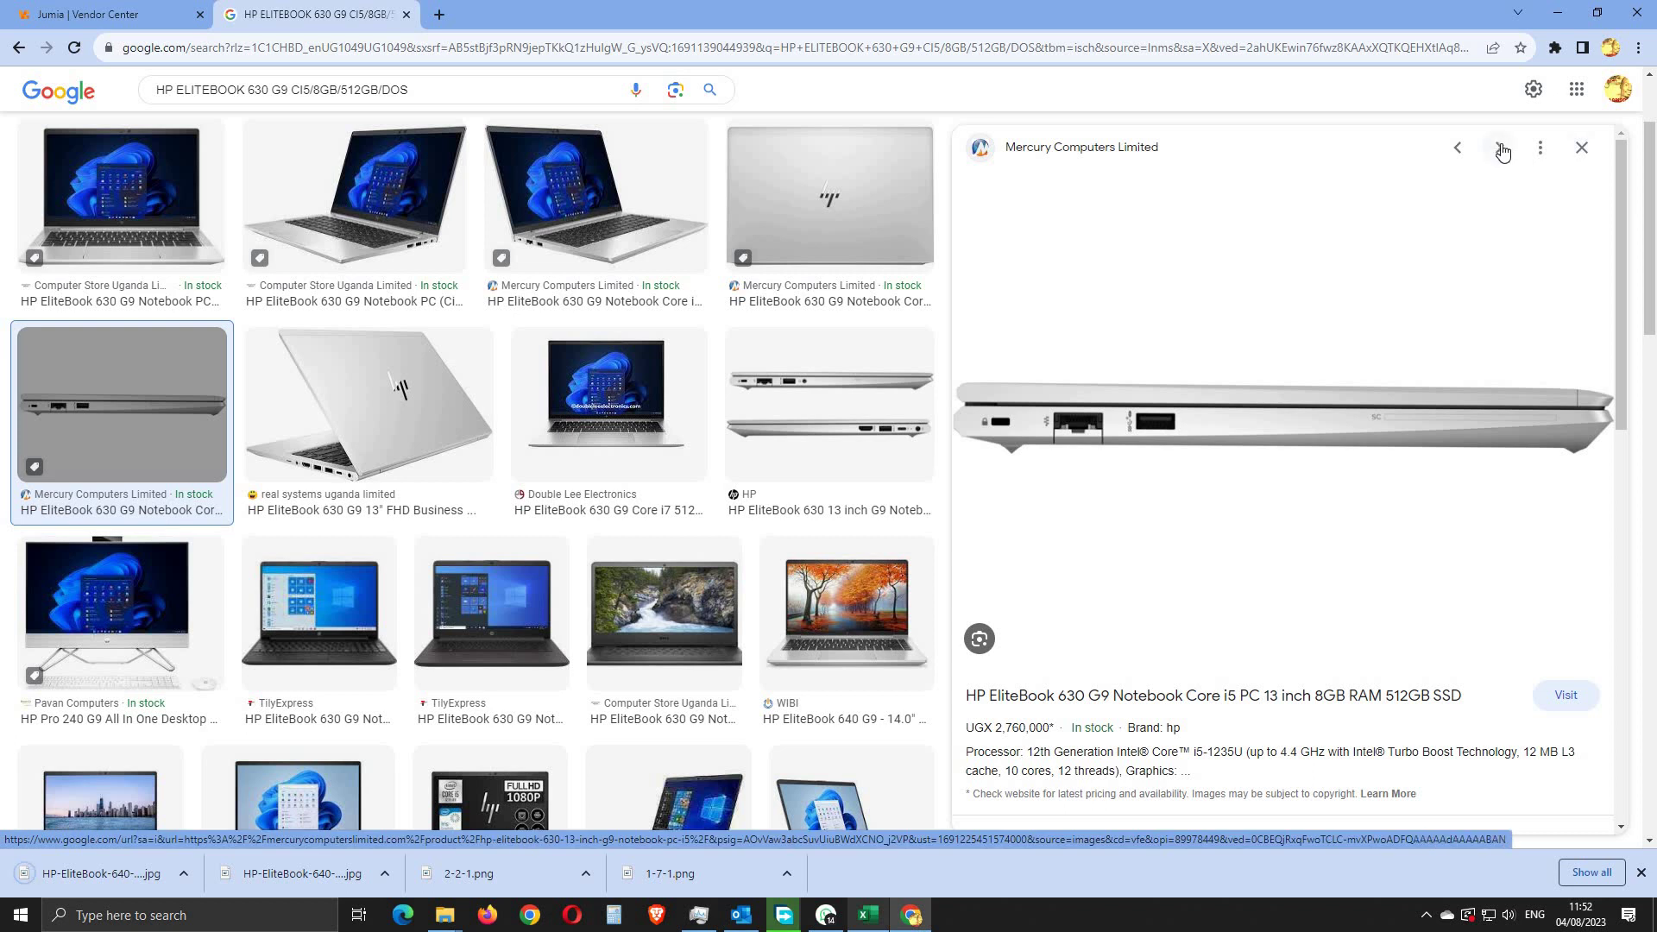
# Step: Save the angled rear-view laptop image from real systems uganda limited to the HP ELITEBOOK 630 G9 folder
pyautogui.click(1499, 148)
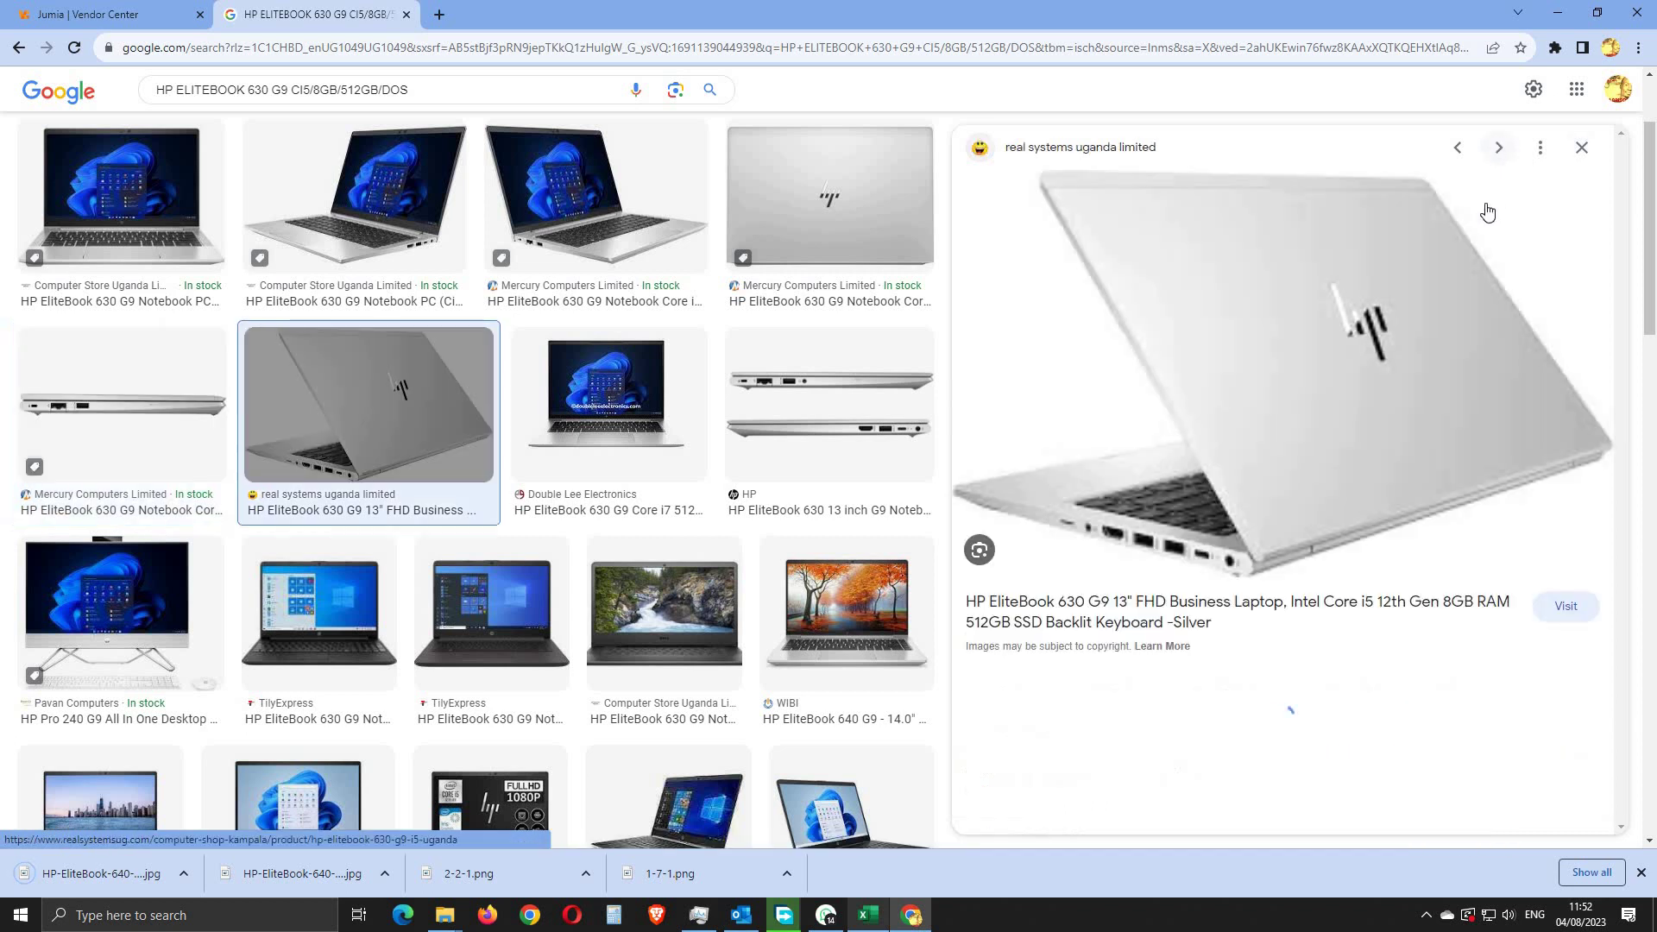
pyautogui.rightClick(1177, 308)
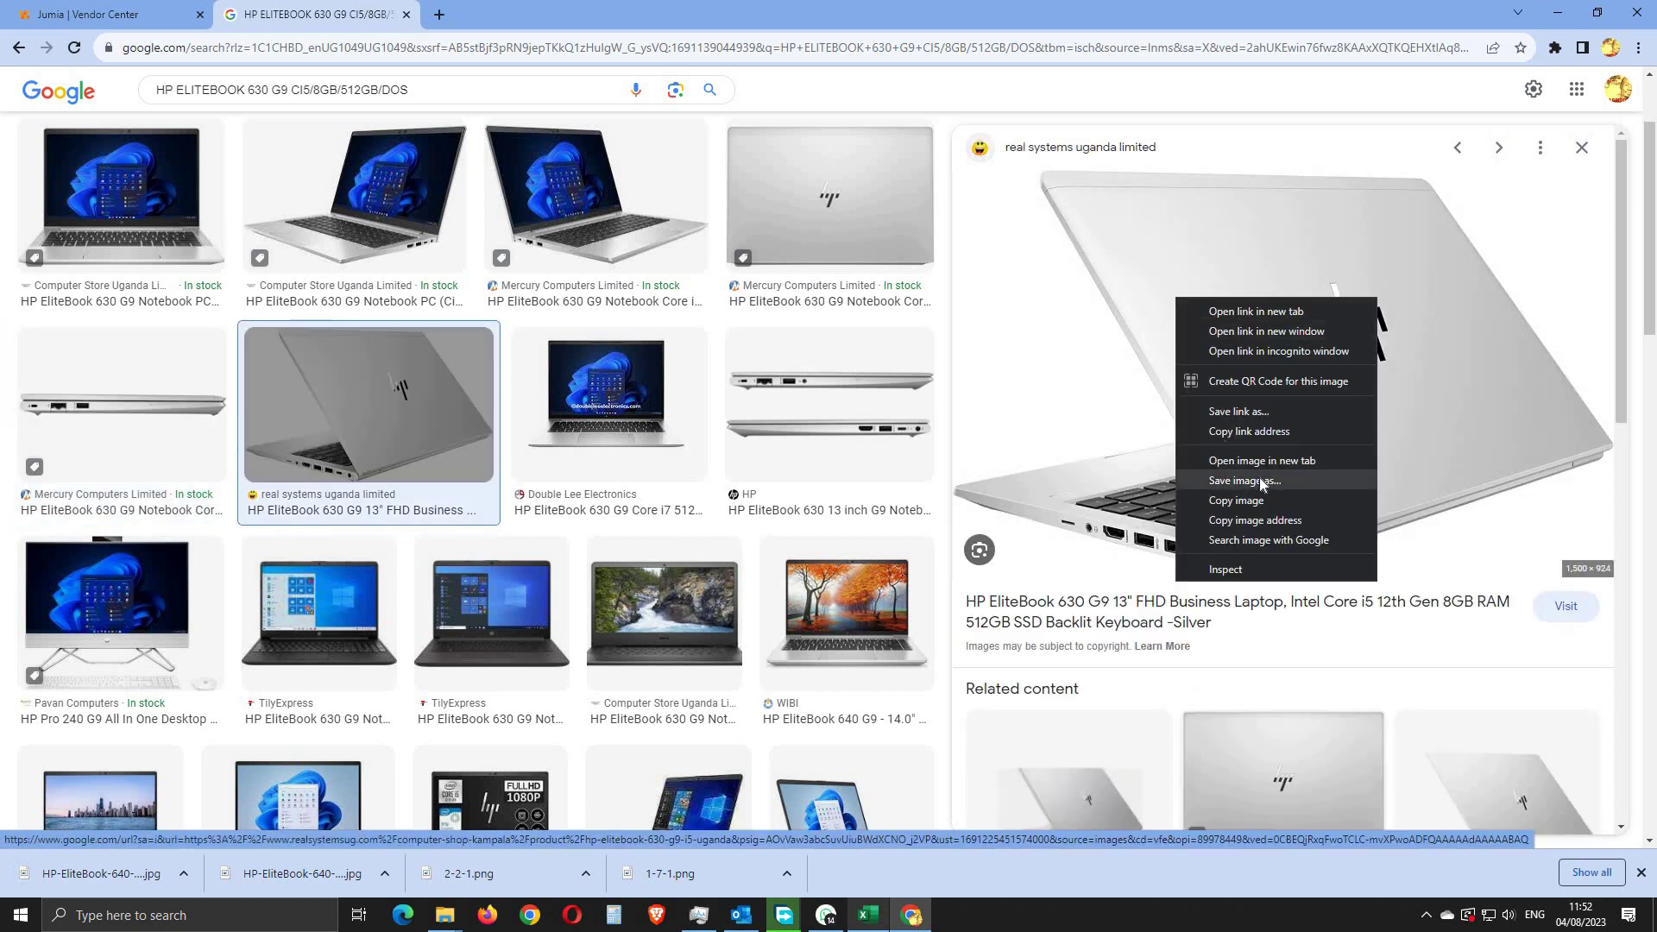
pyautogui.click(1241, 479)
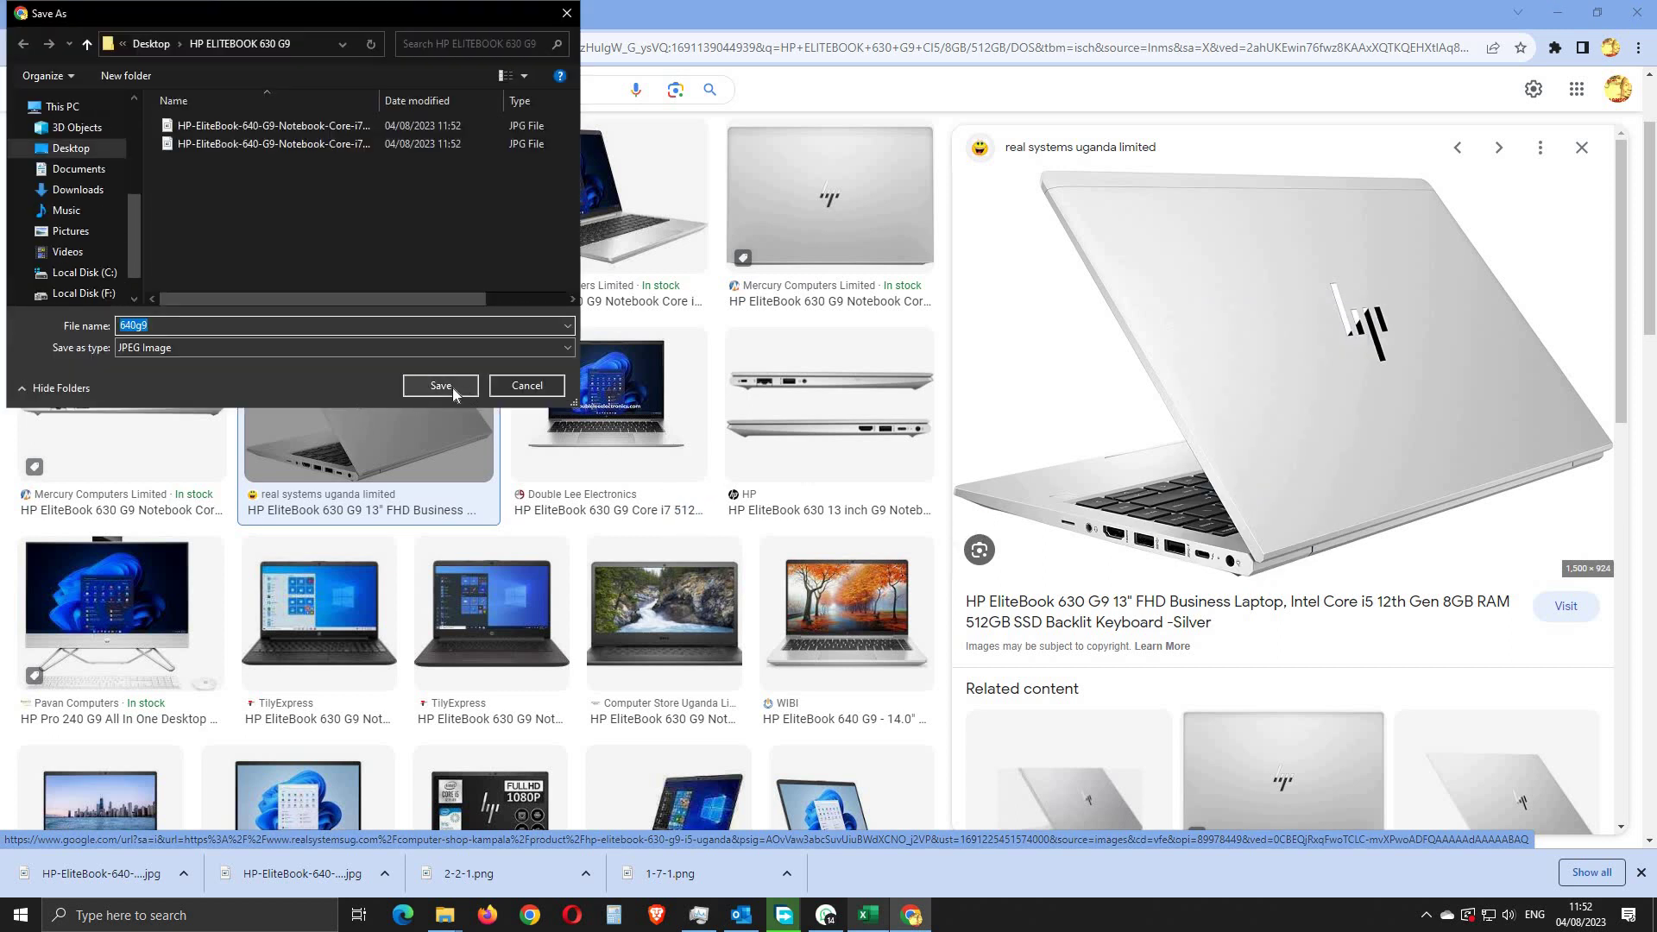
pyautogui.click(442, 386)
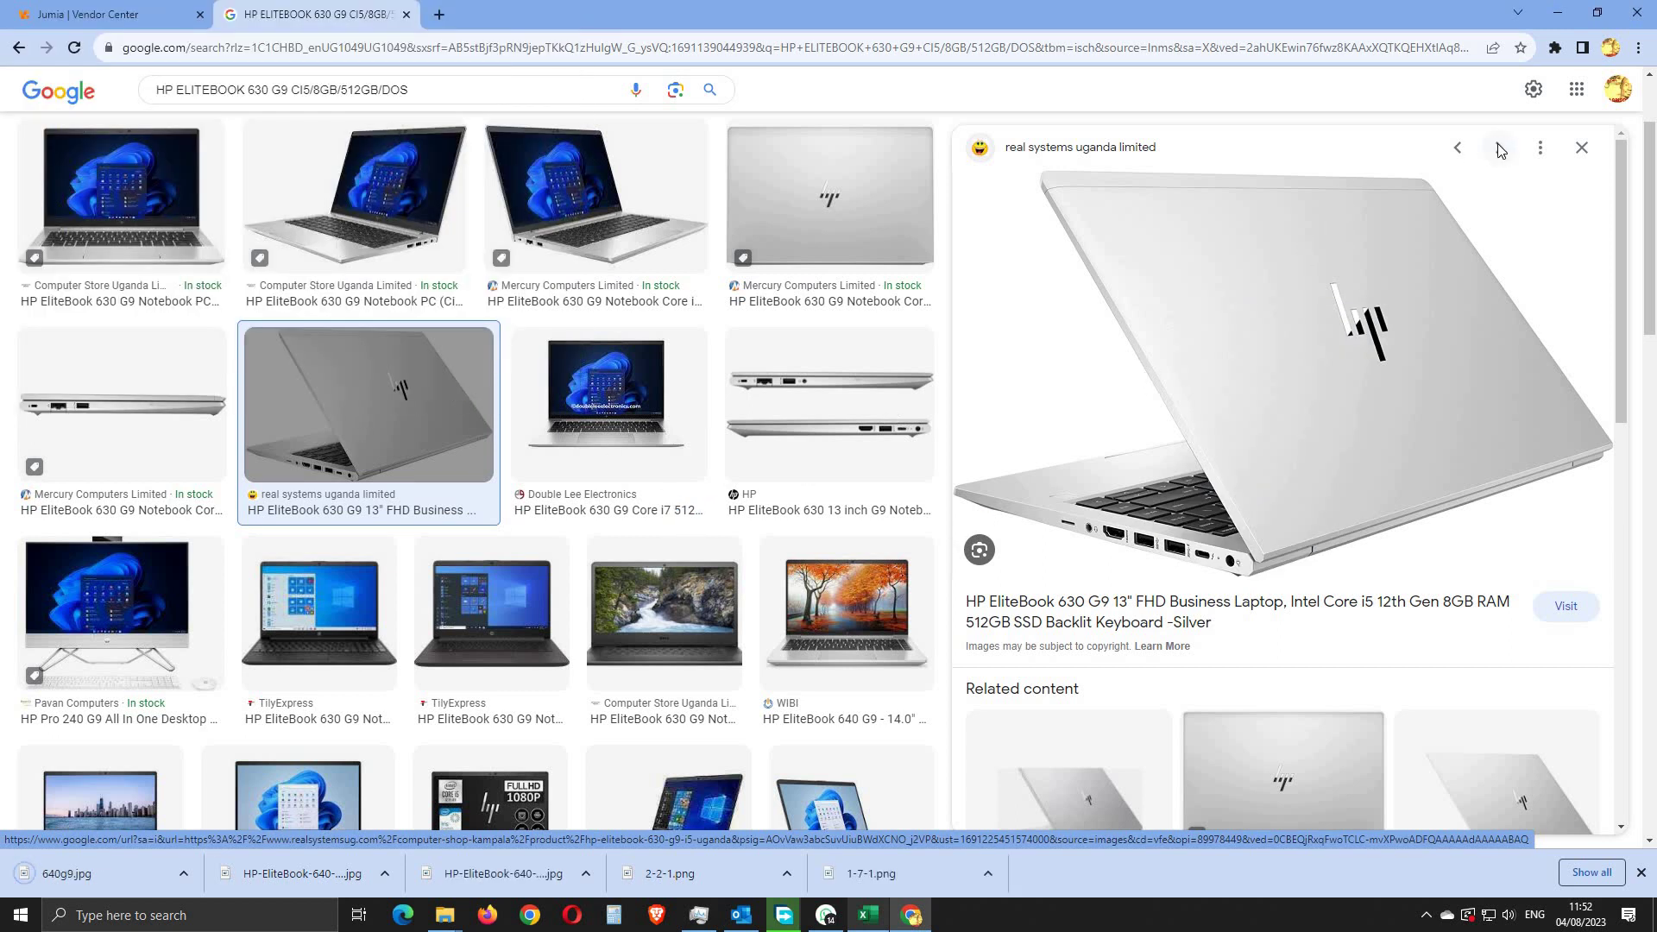
# Step: Look through the following image results up to WIBI's HP EliteBook 640 G9 for more suitable product pictures
pyautogui.click(1501, 150)
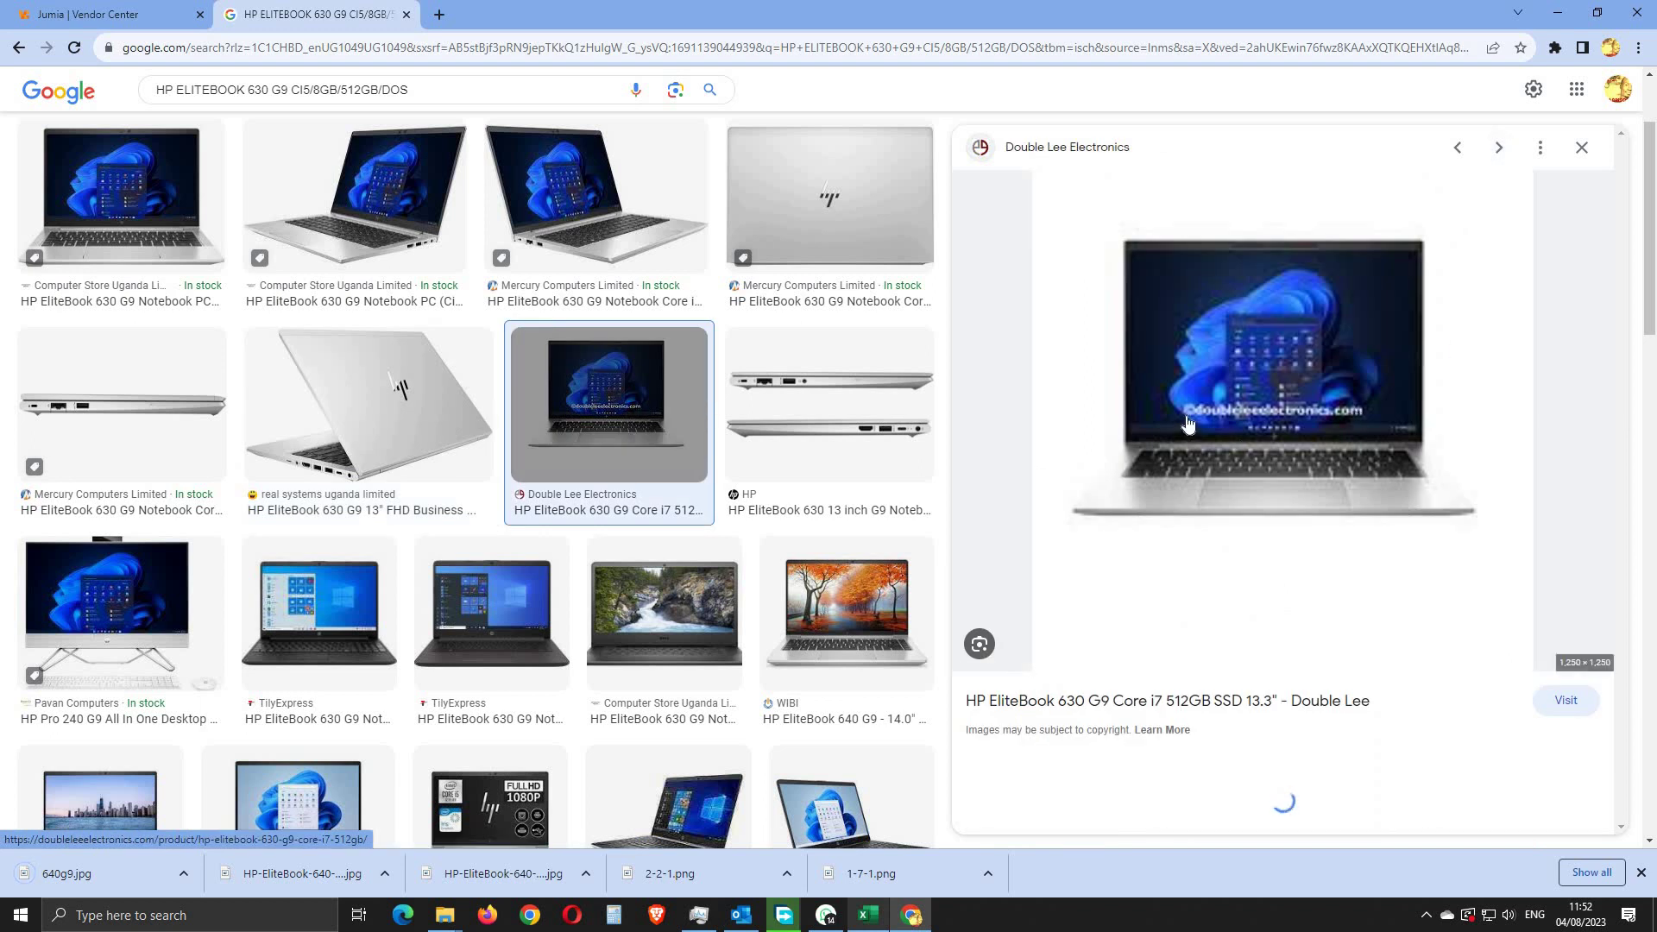
pyautogui.click(1499, 151)
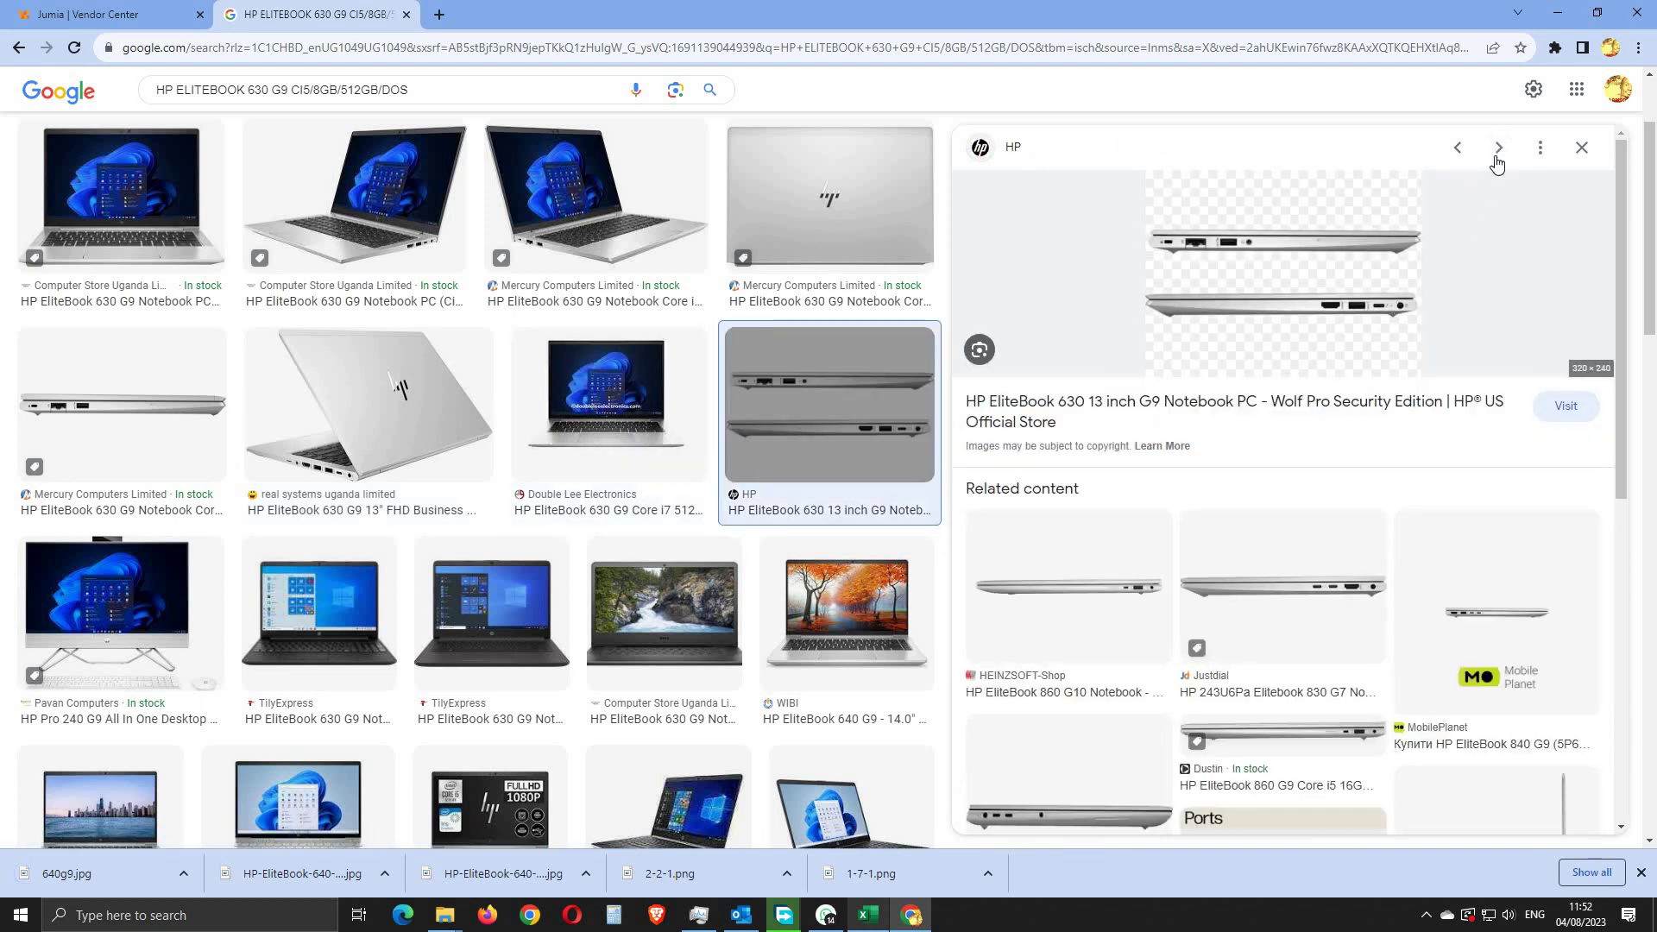
pyautogui.click(1502, 147)
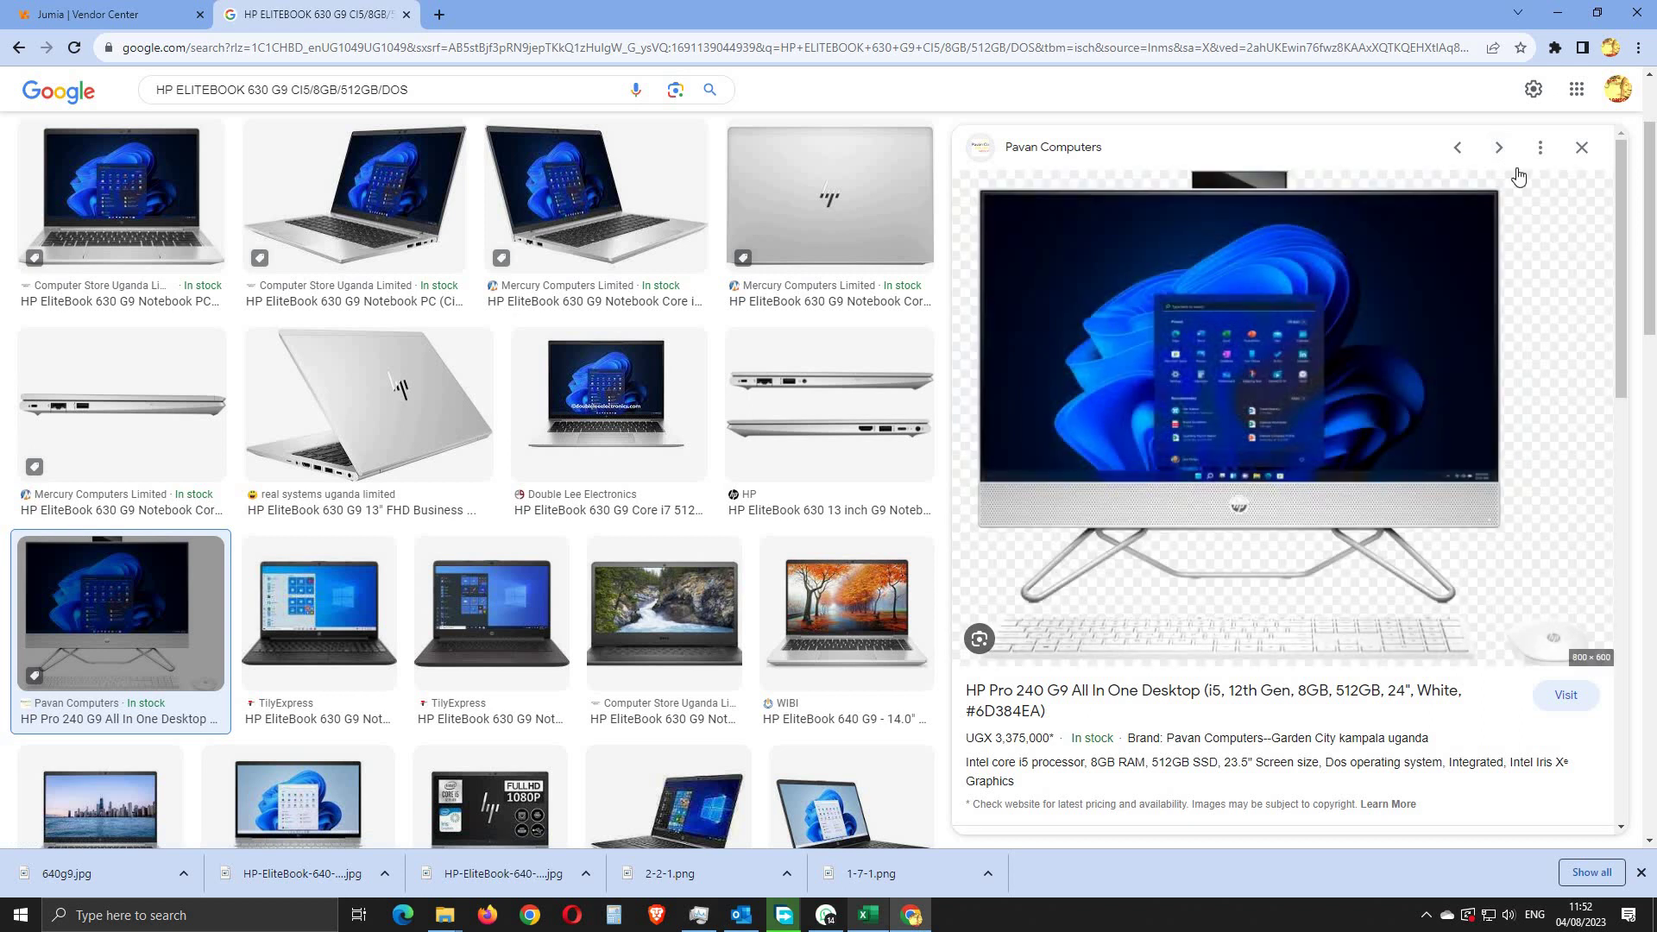
pyautogui.click(1502, 150)
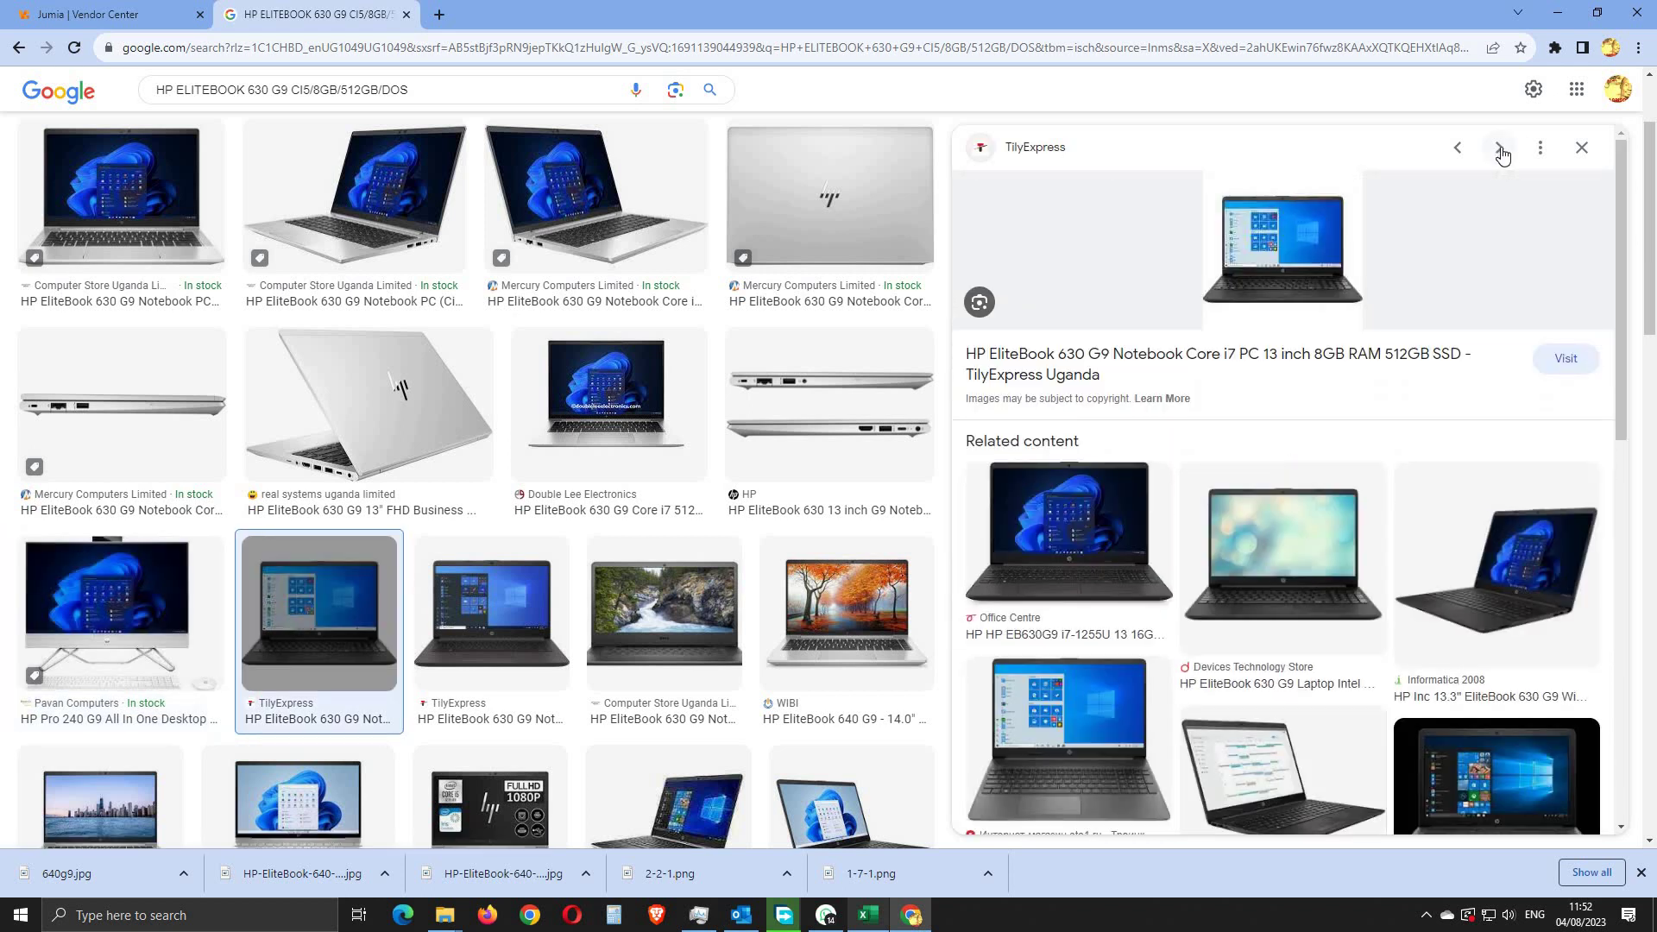
pyautogui.click(1502, 151)
pyautogui.click(1501, 151)
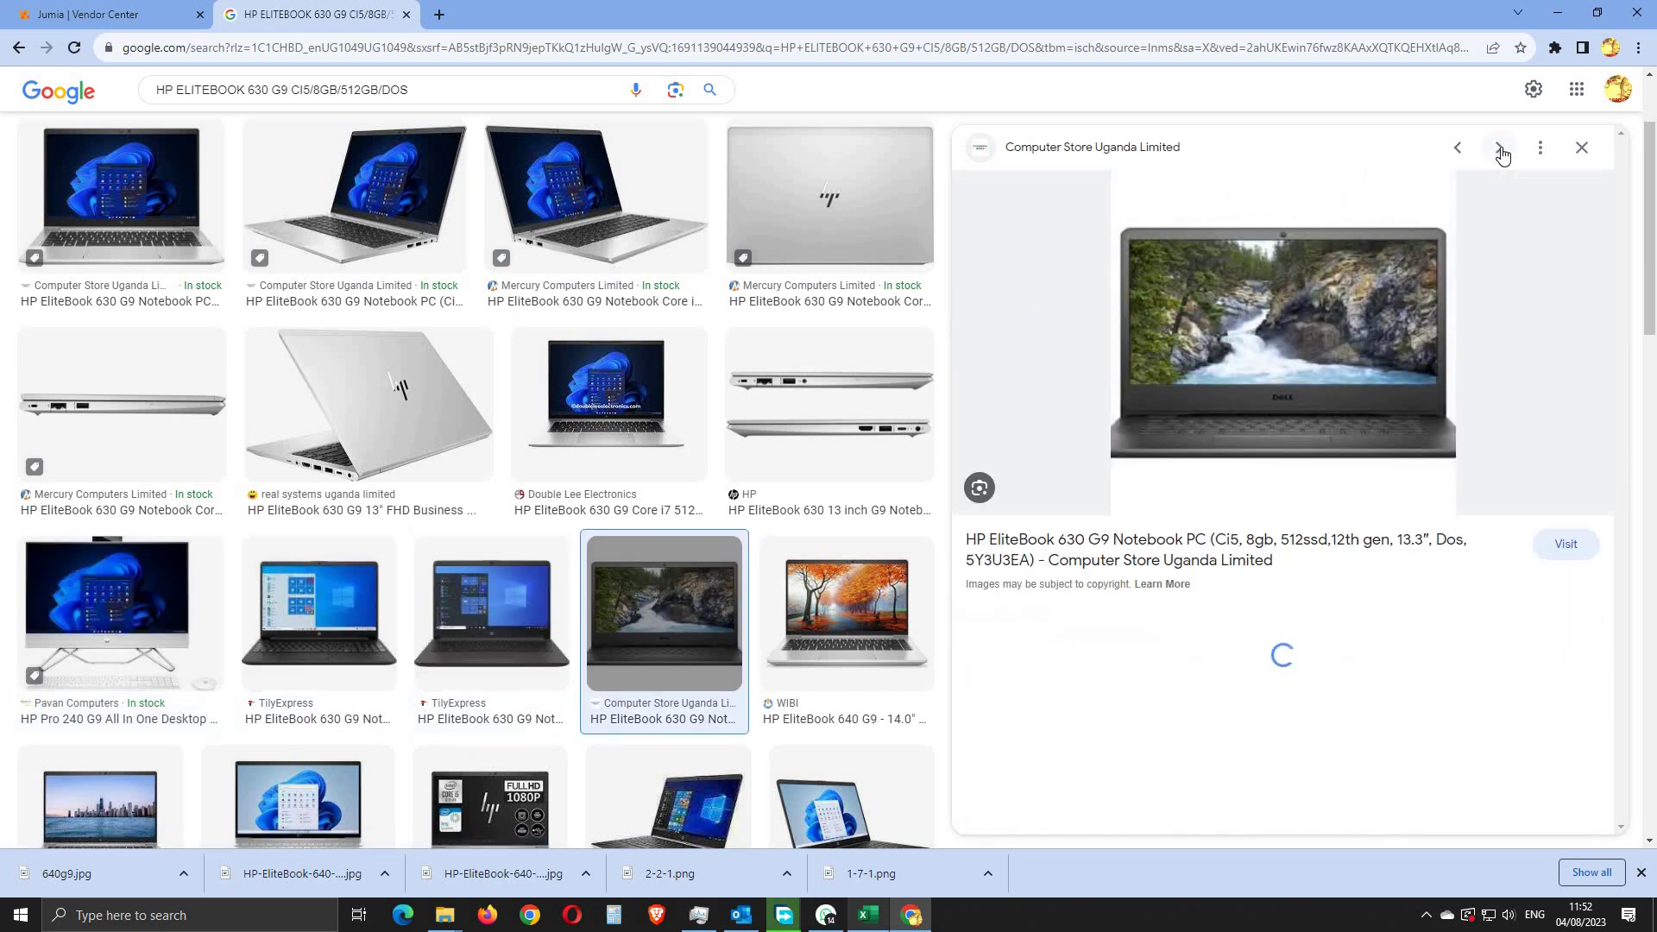
pyautogui.click(1502, 151)
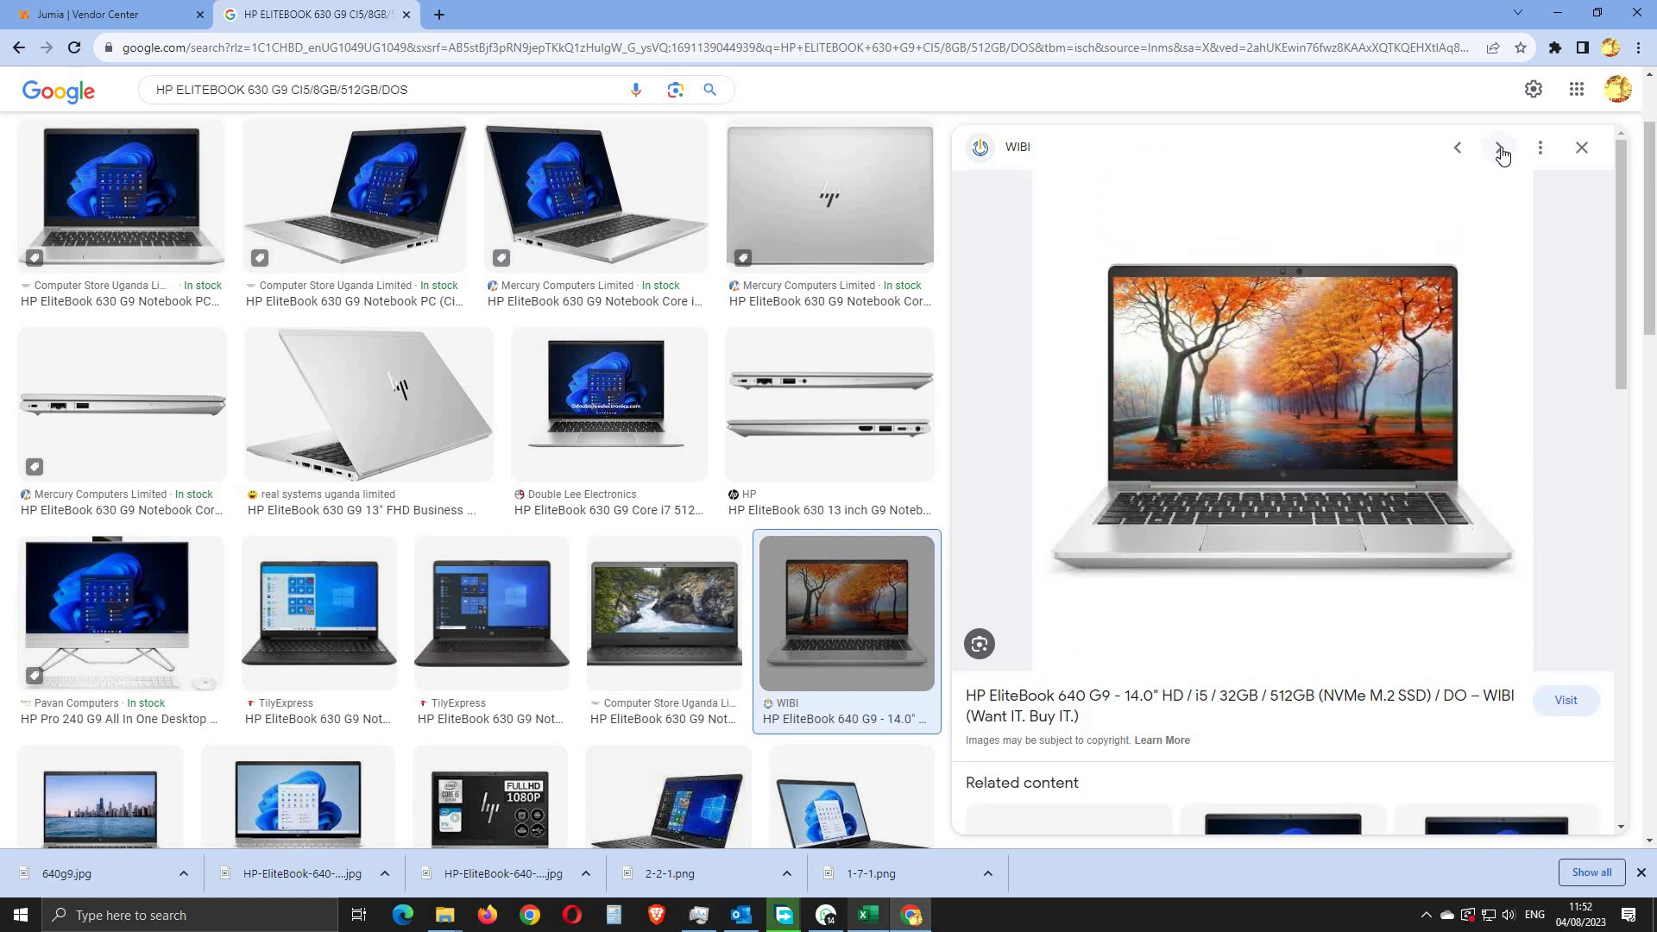
pyautogui.rightClick(1347, 330)
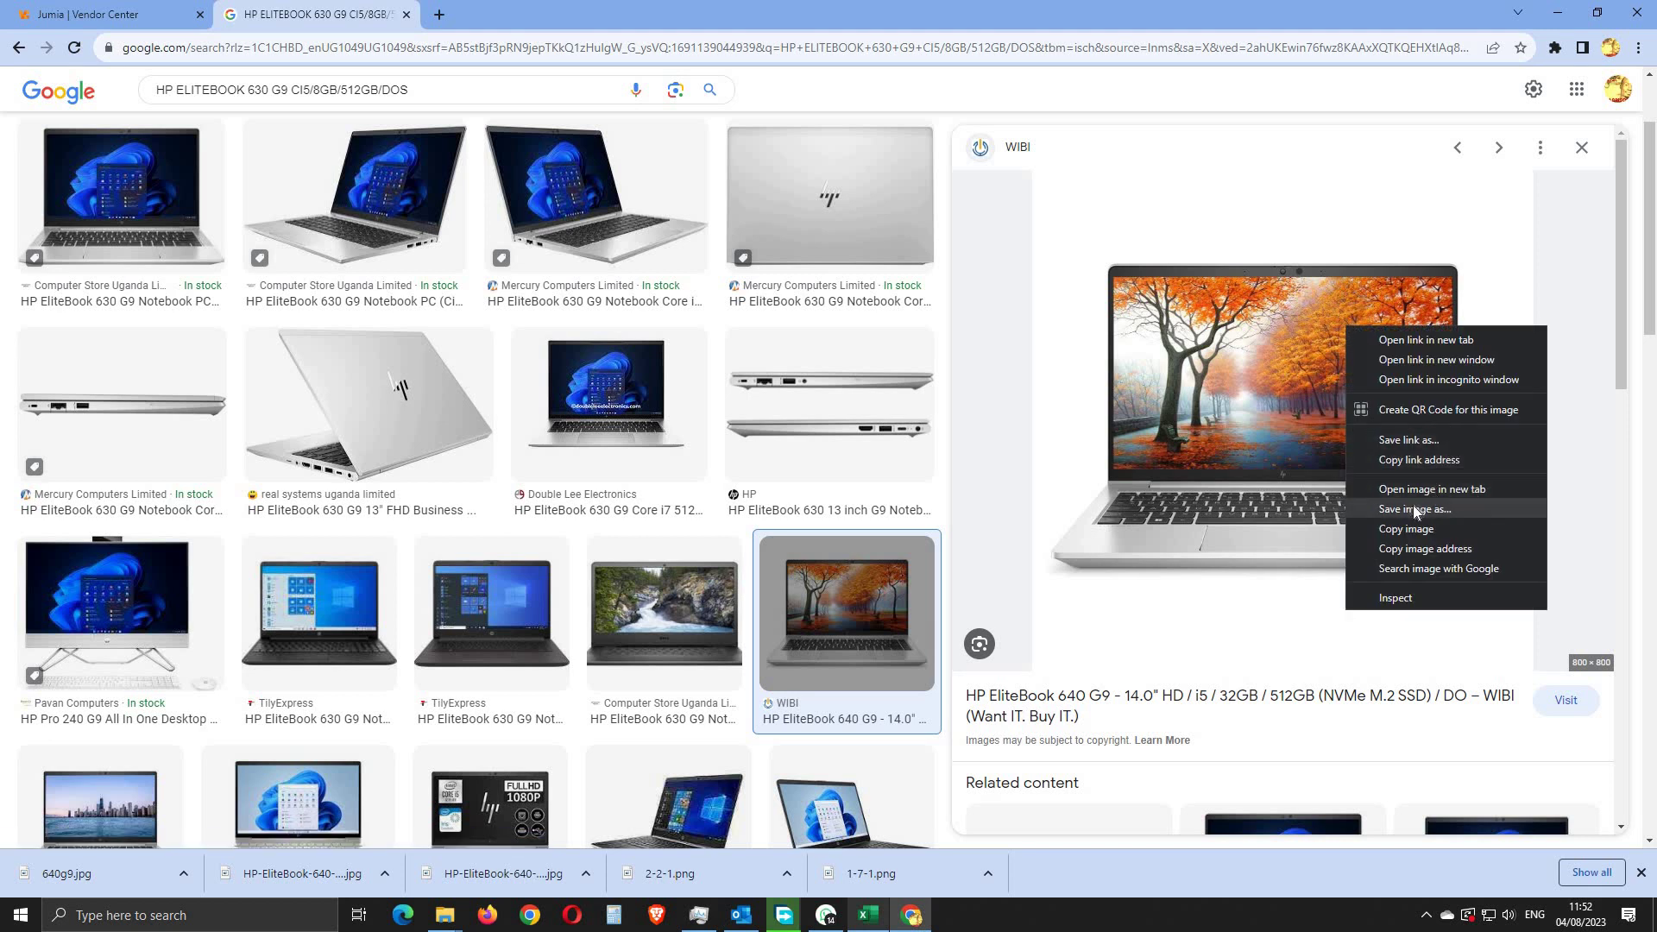
pyautogui.click(1225, 575)
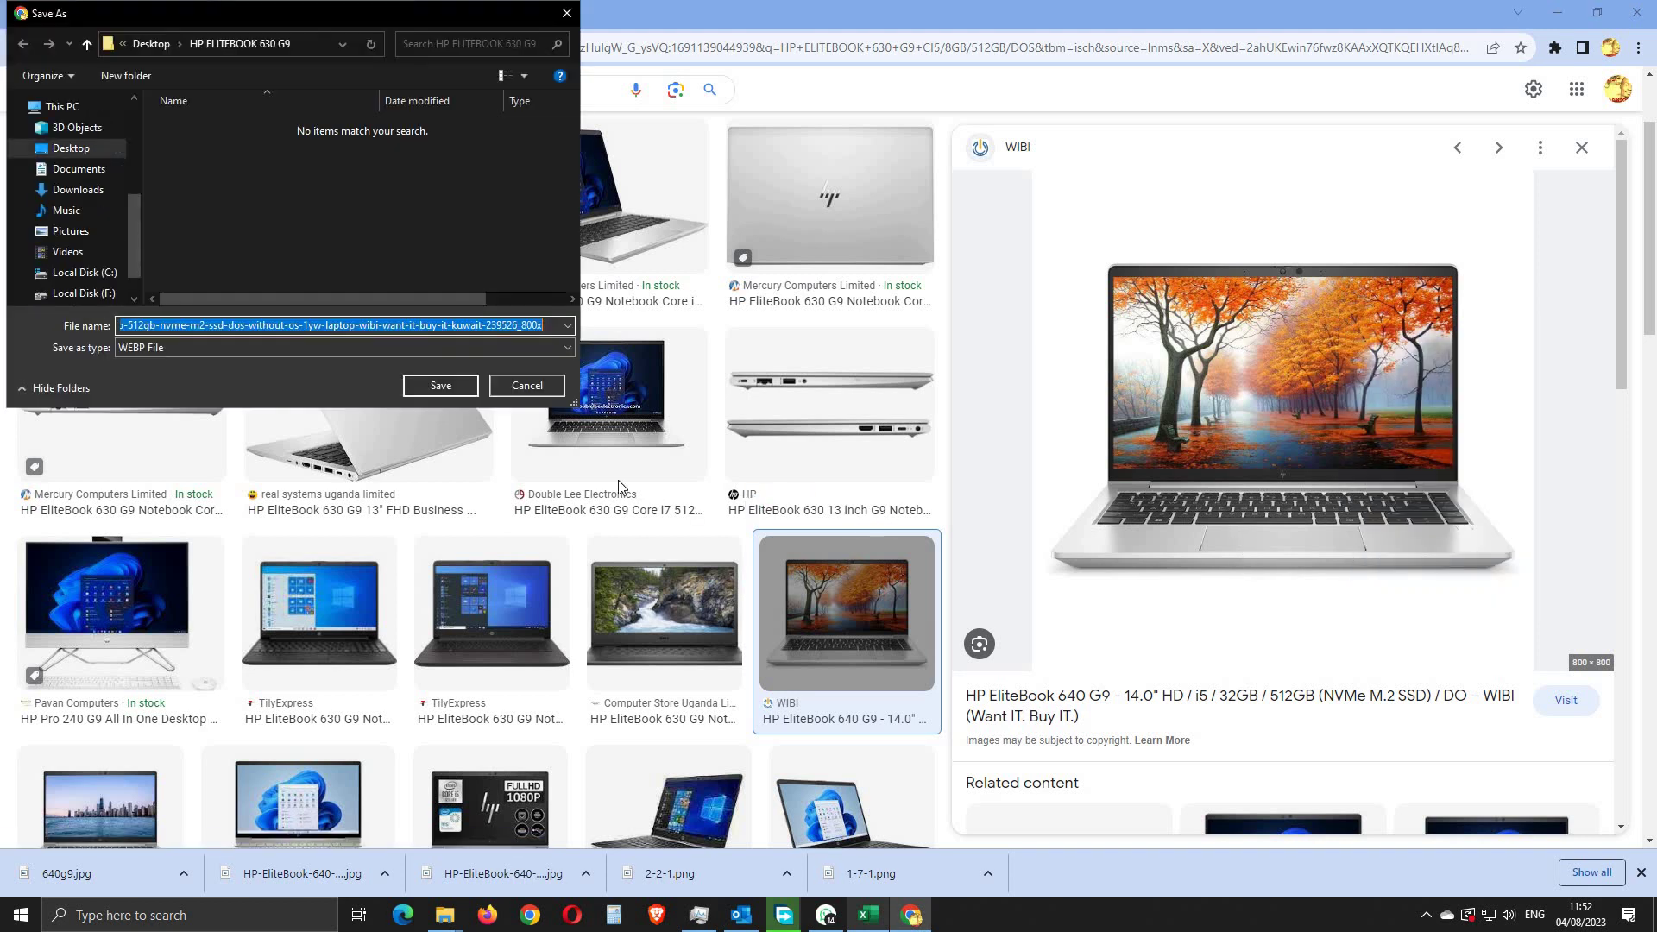
pyautogui.click(528, 385)
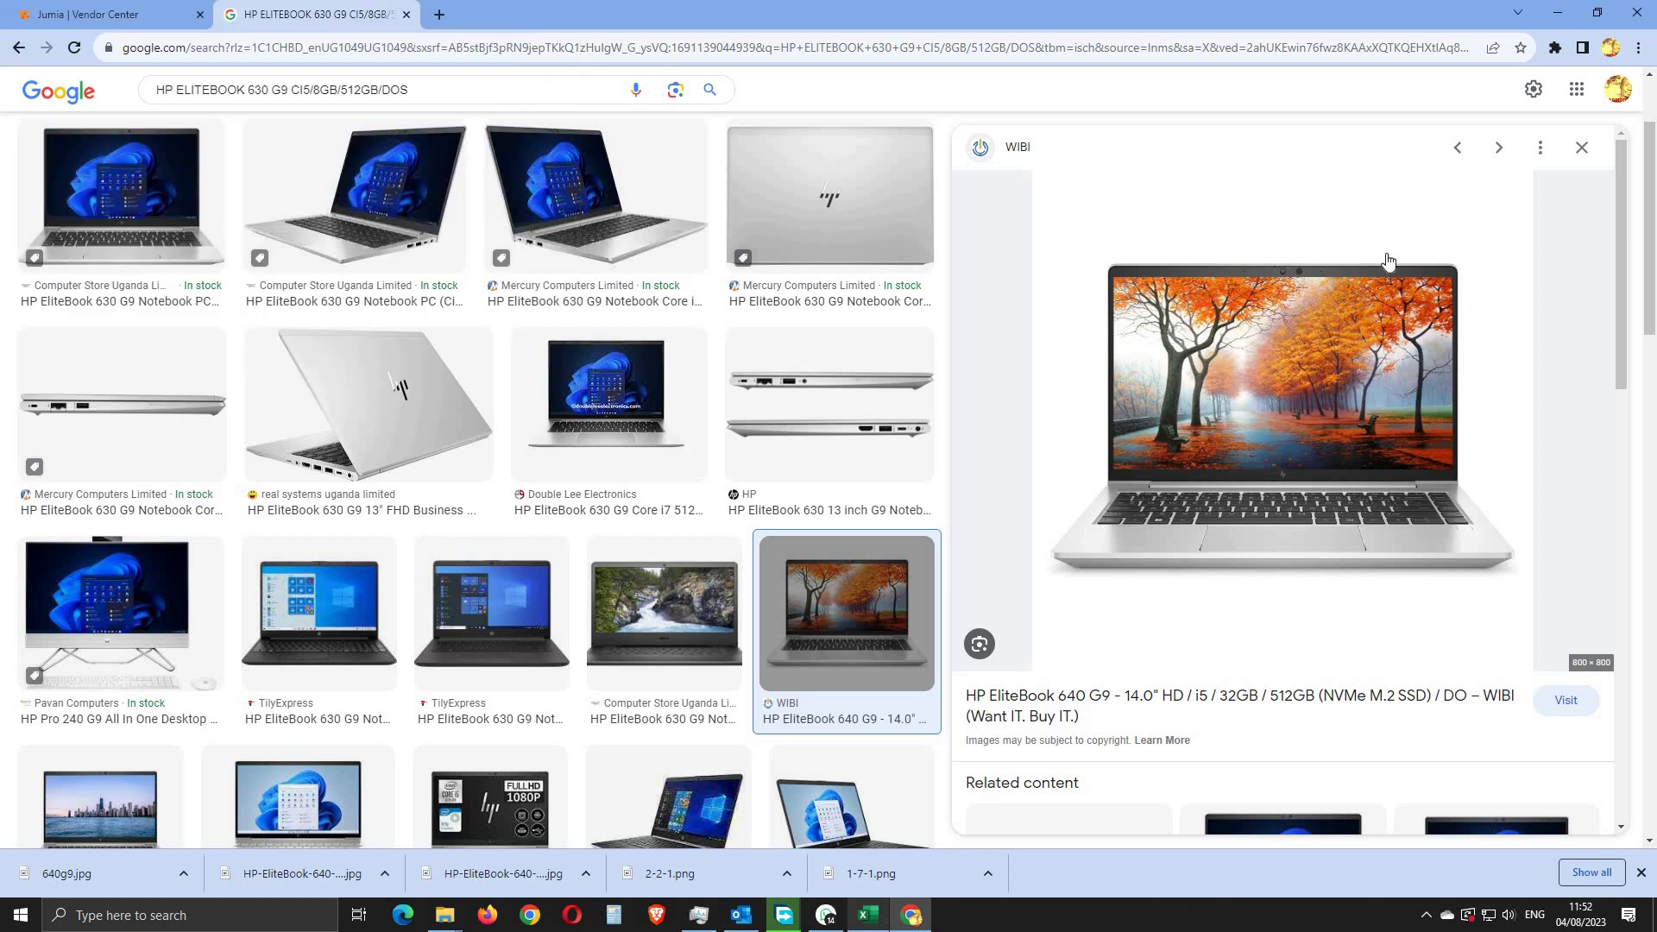
pyautogui.click(1500, 148)
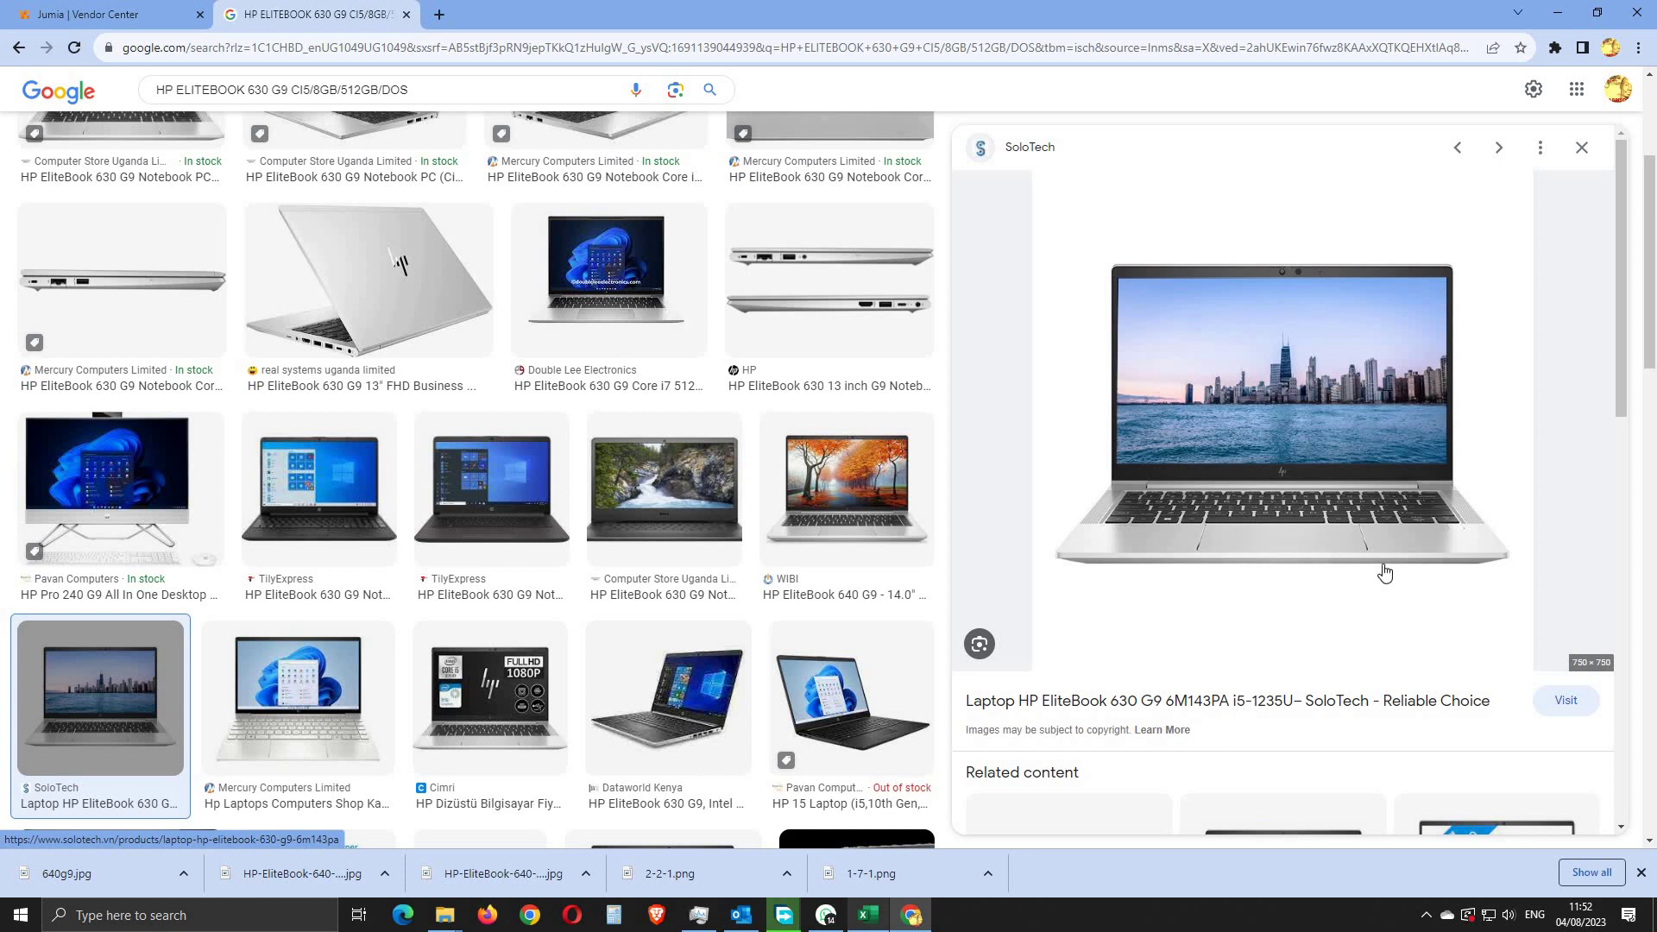
pyautogui.rightClick(1226, 427)
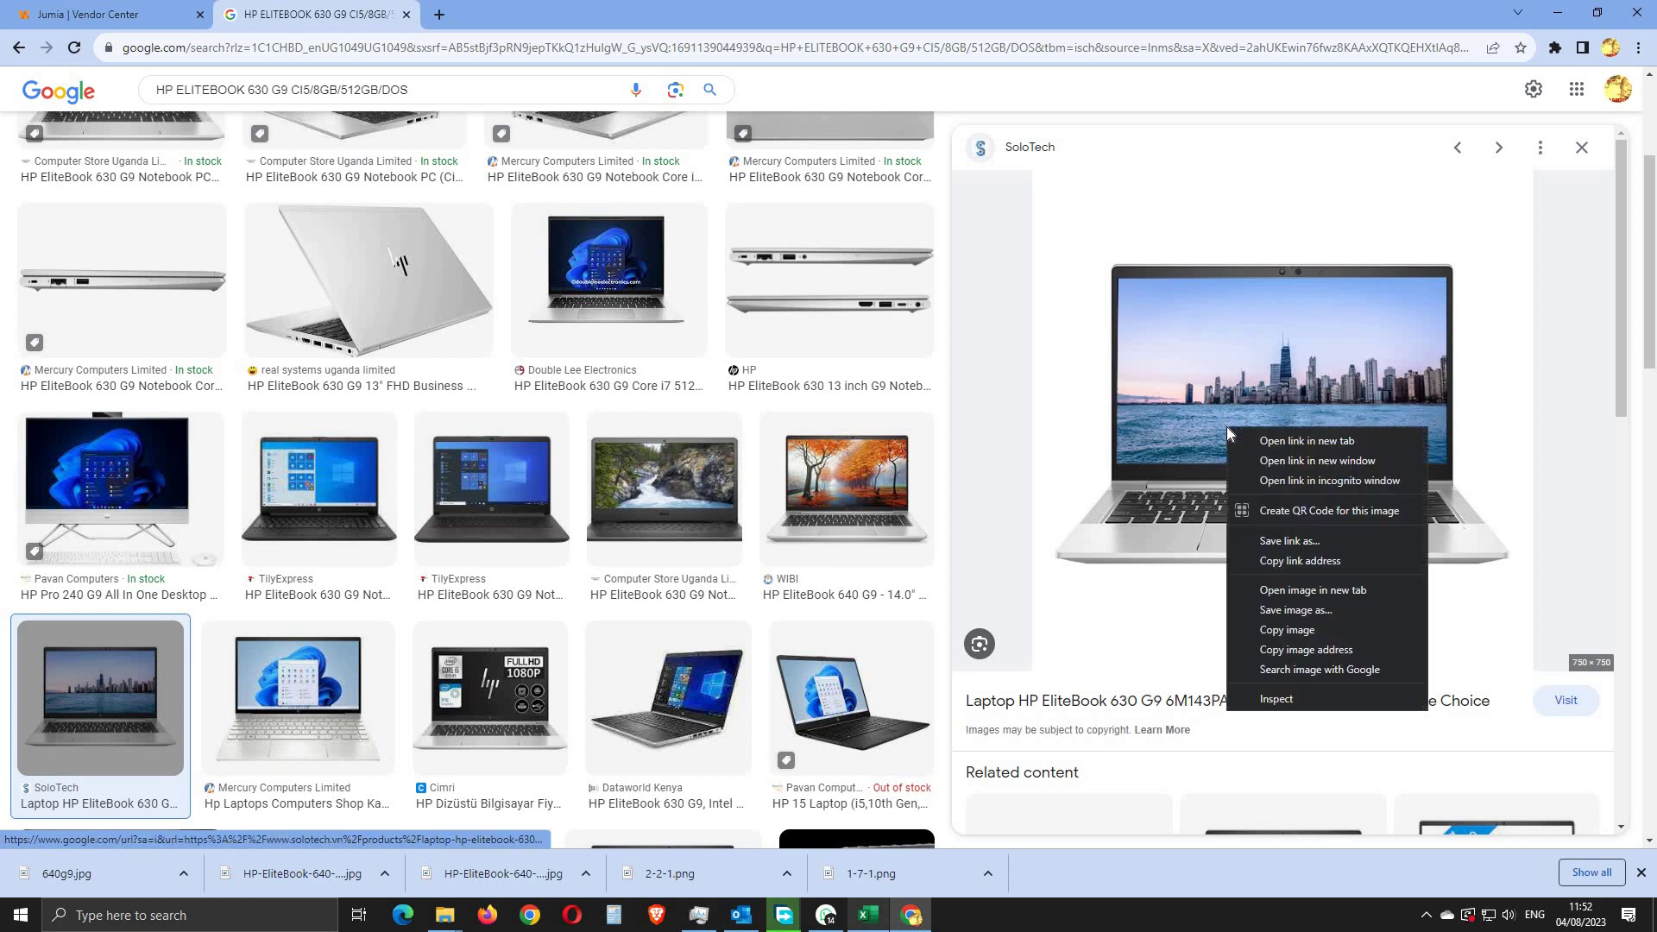
pyautogui.click(1288, 610)
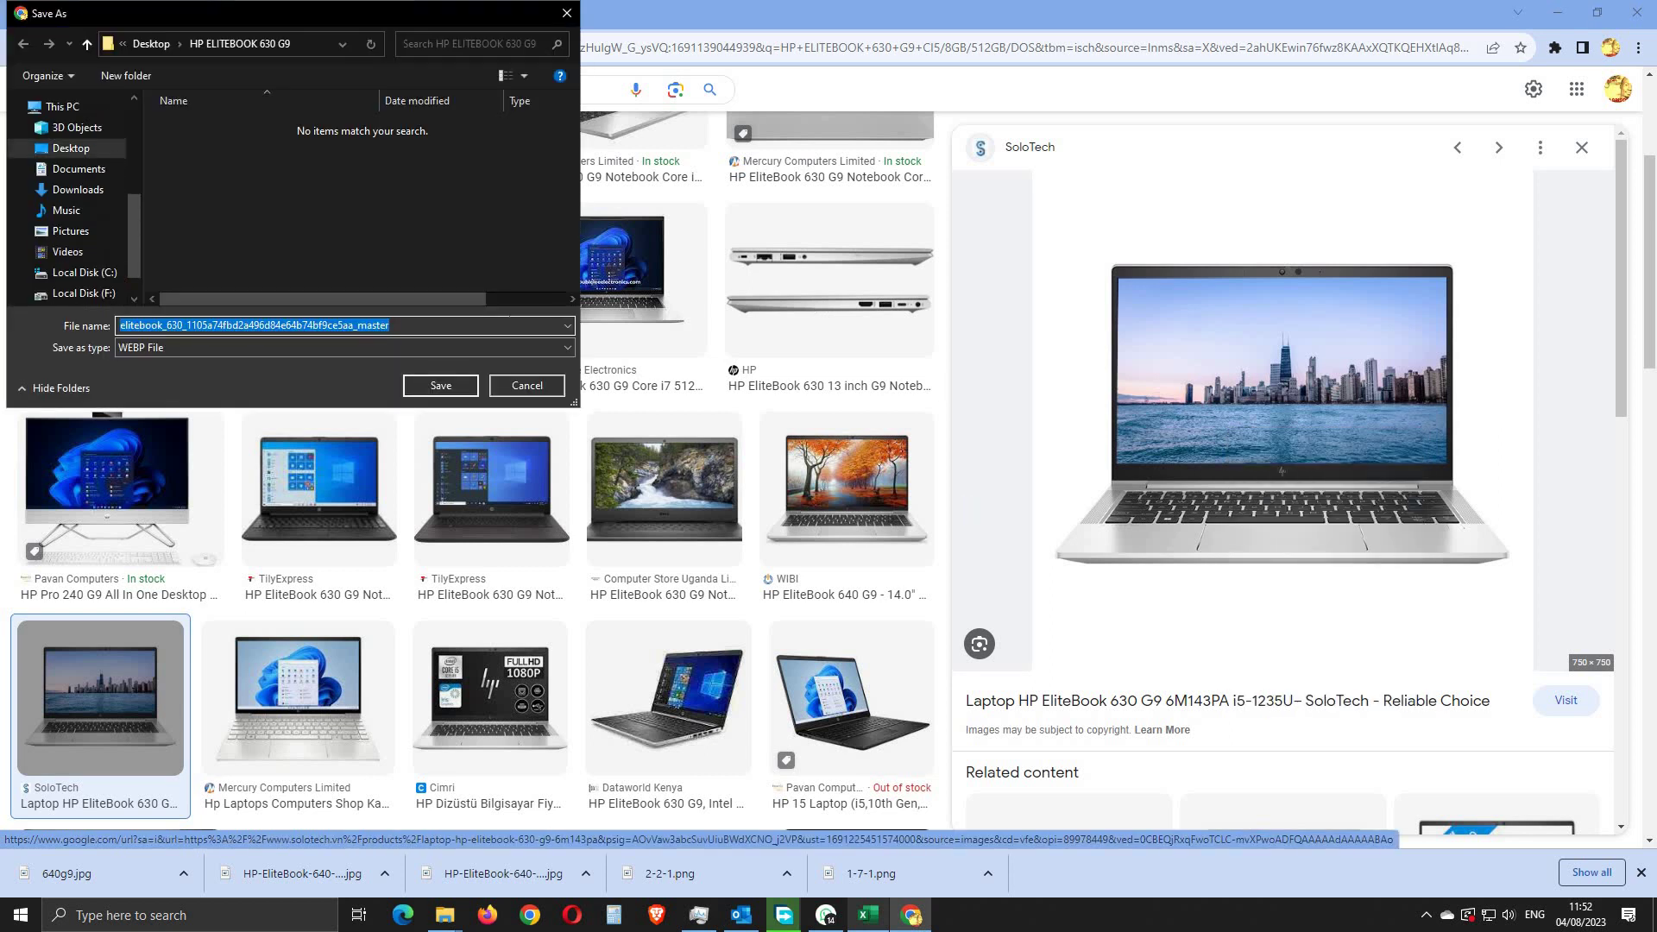
pyautogui.click(536, 382)
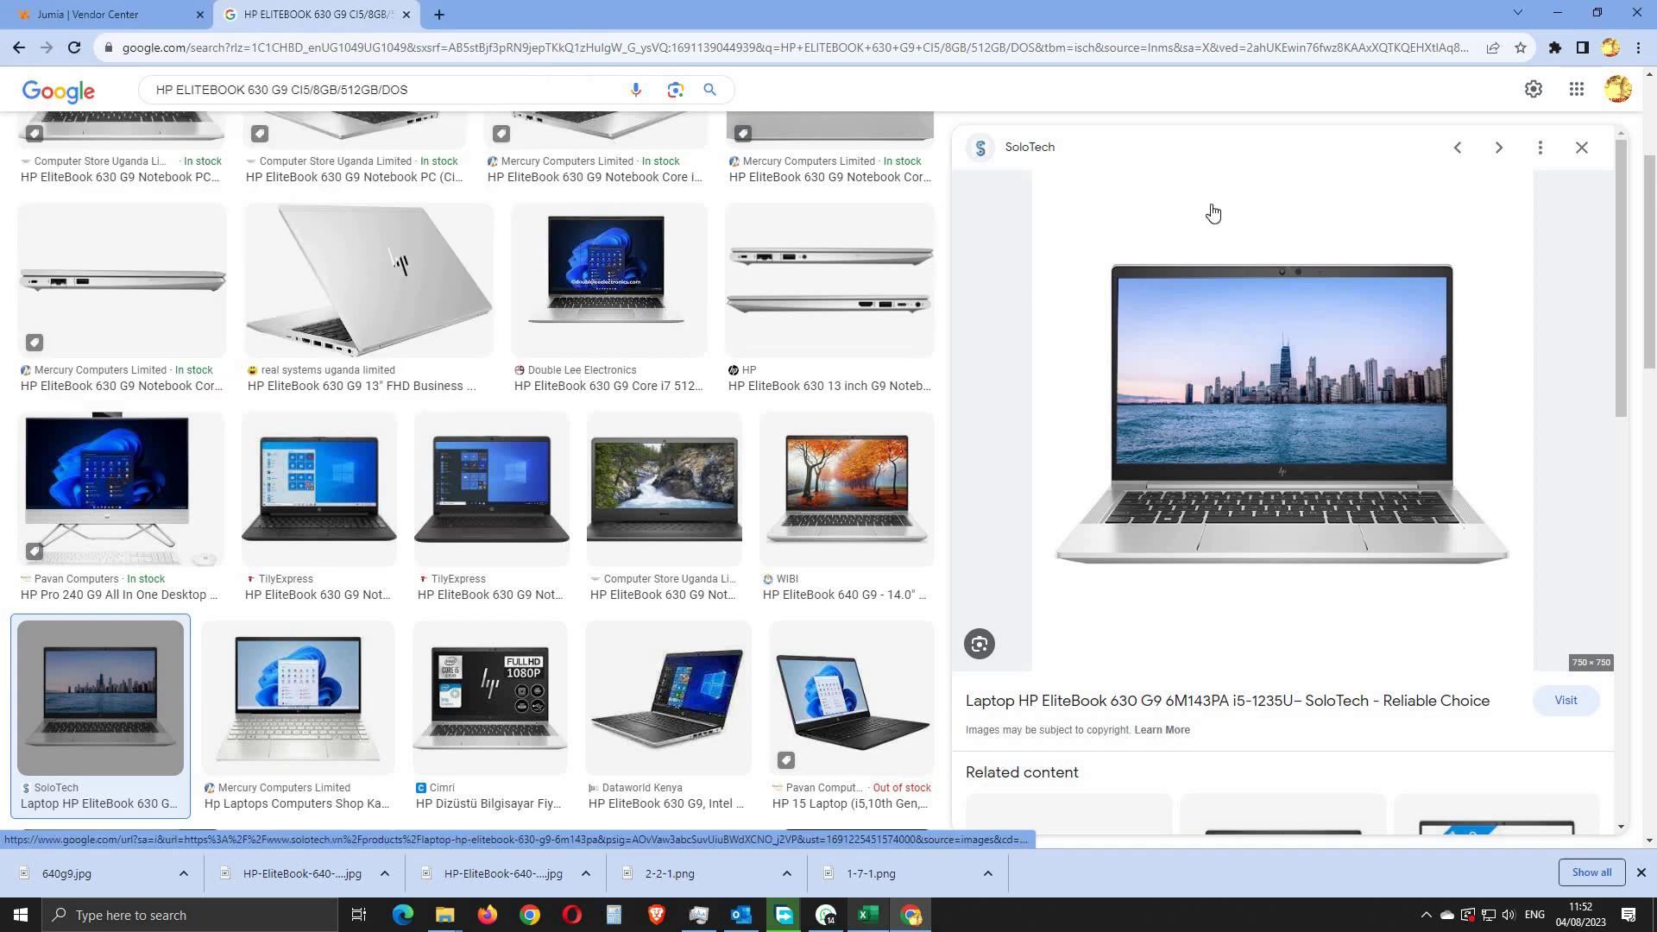
# Step: Check the image results after SoloTech, up to Pavan Computers' HP 15 Laptop, for further usable pictures
pyautogui.click(1499, 148)
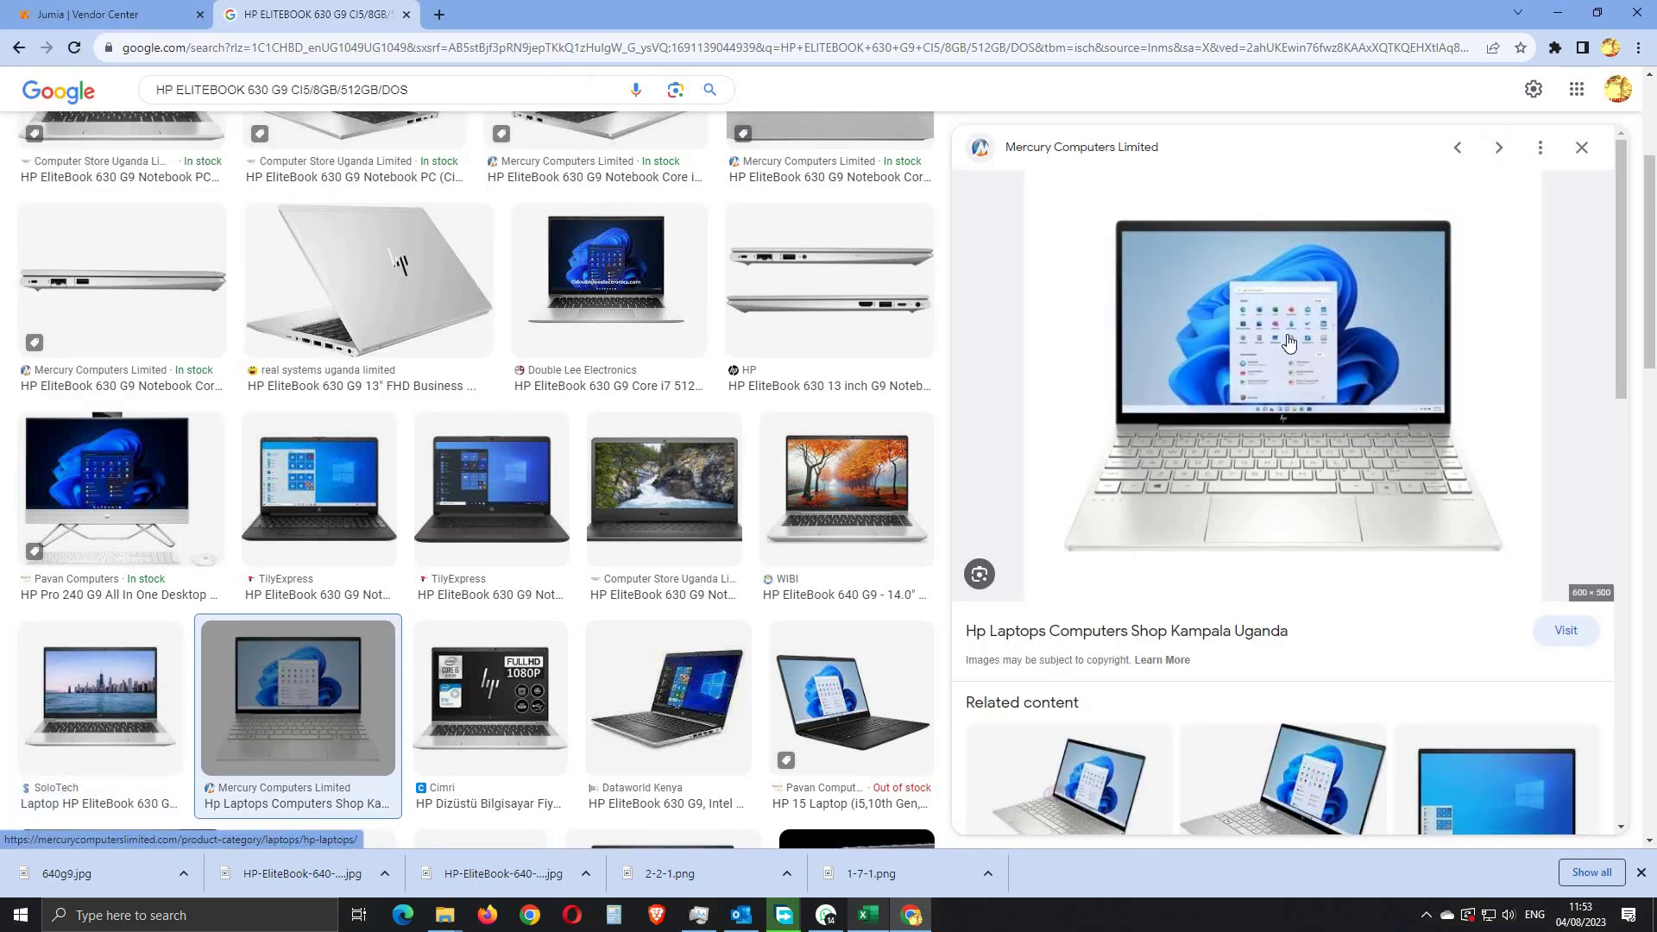
pyautogui.click(1499, 147)
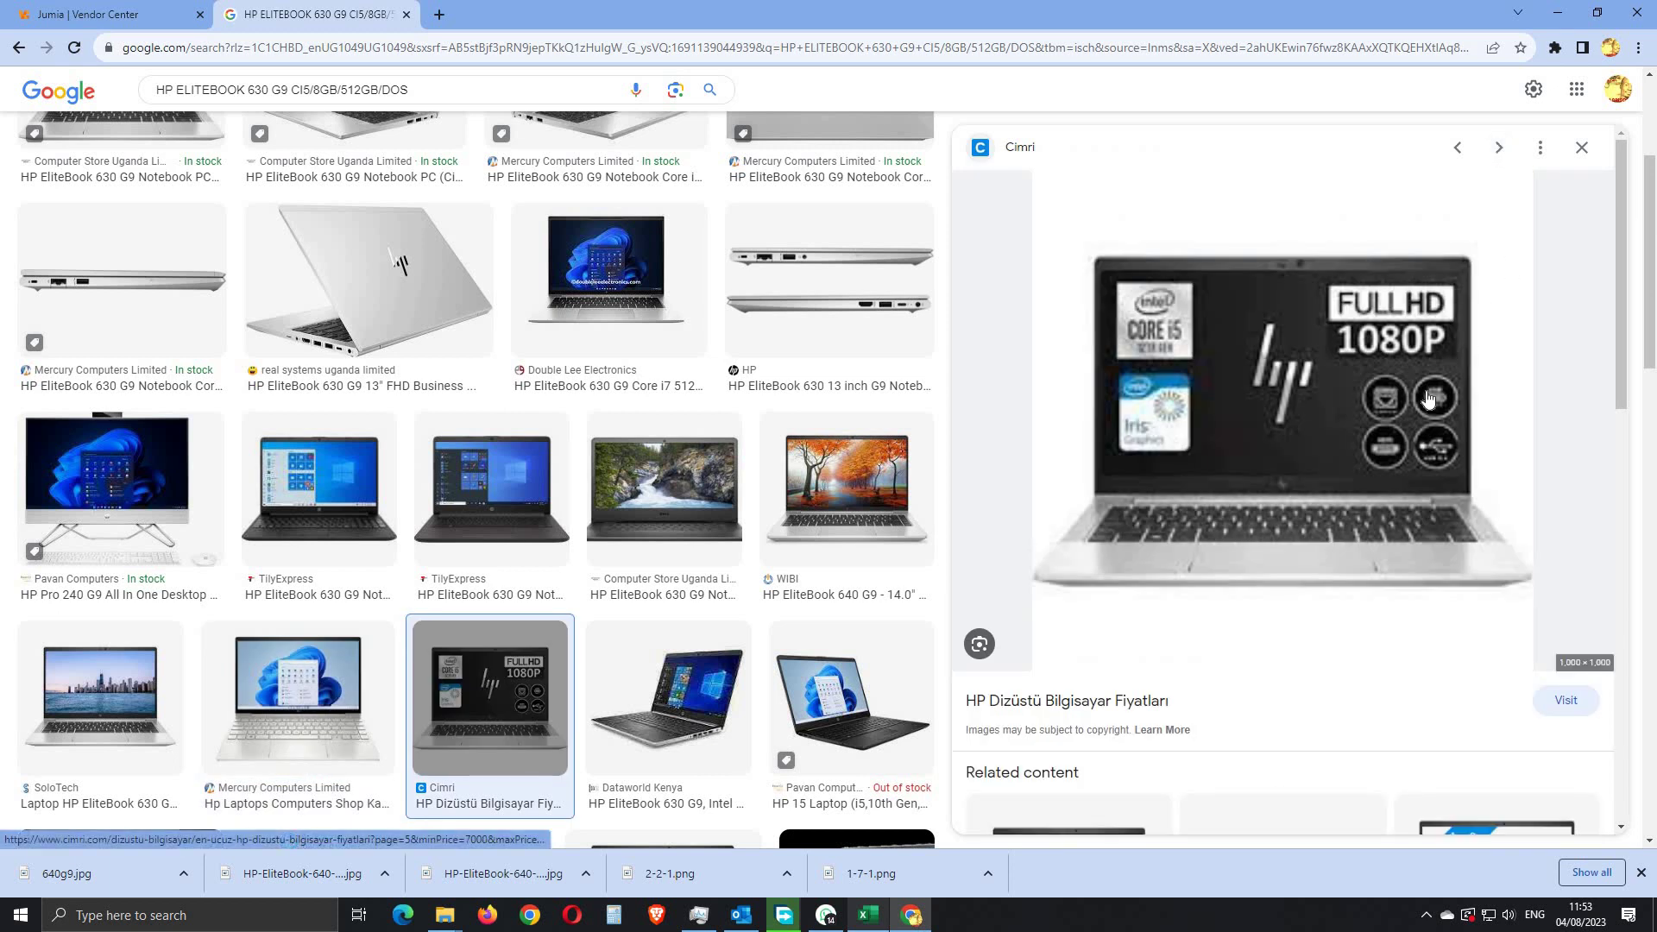
pyautogui.click(1499, 147)
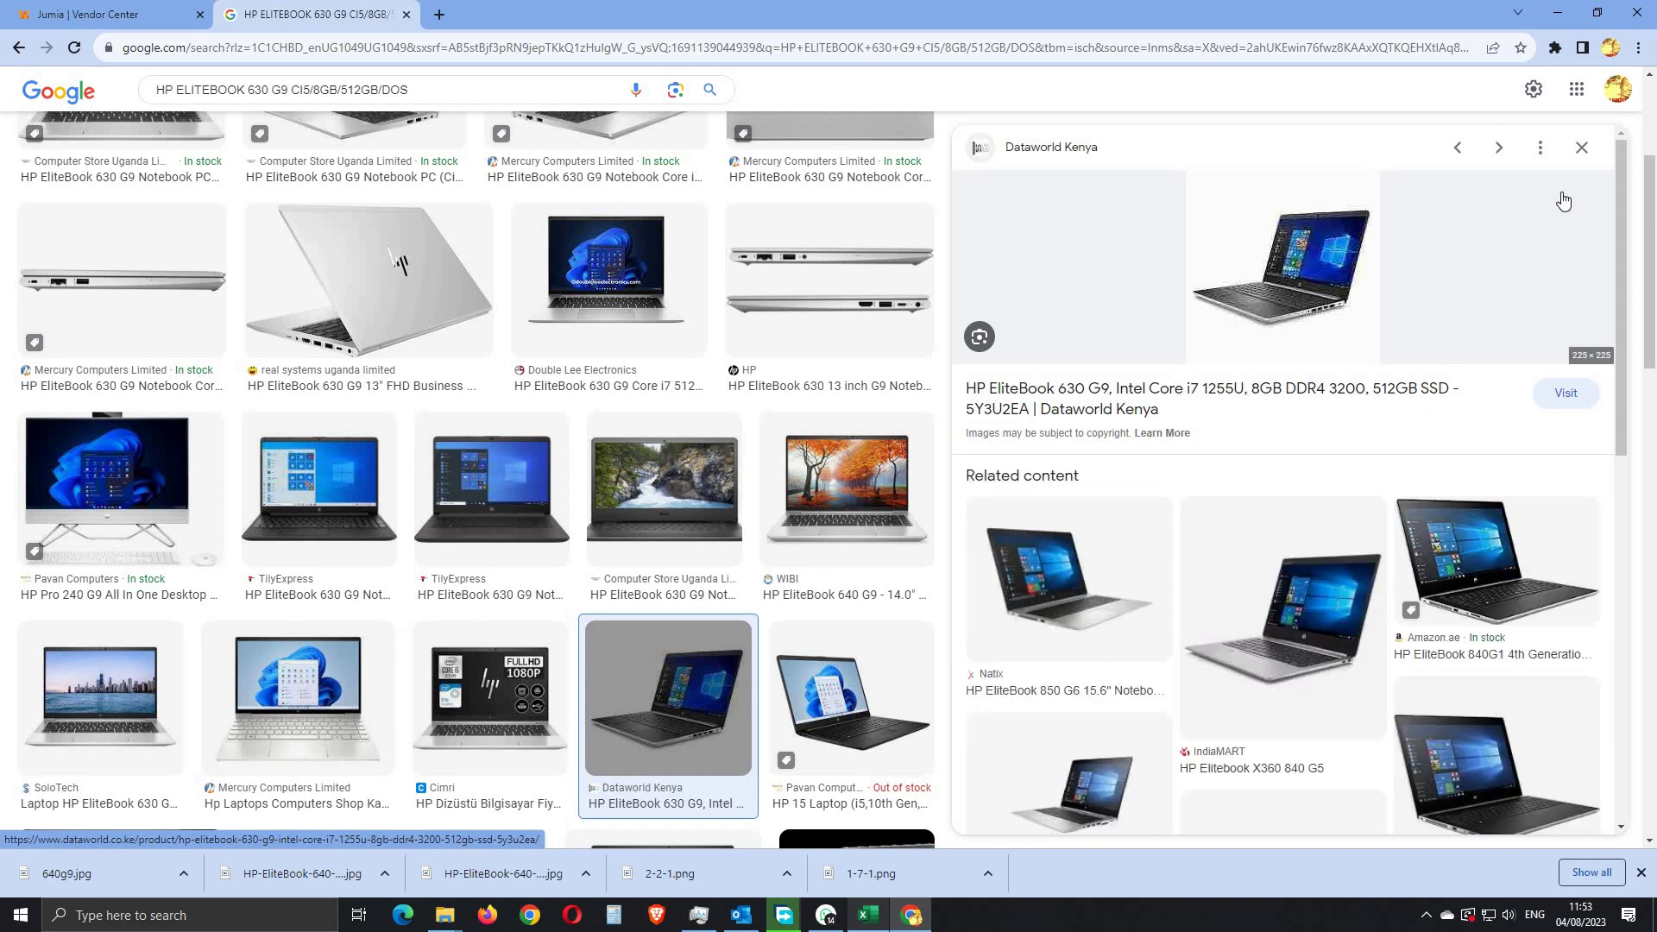
pyautogui.click(1499, 148)
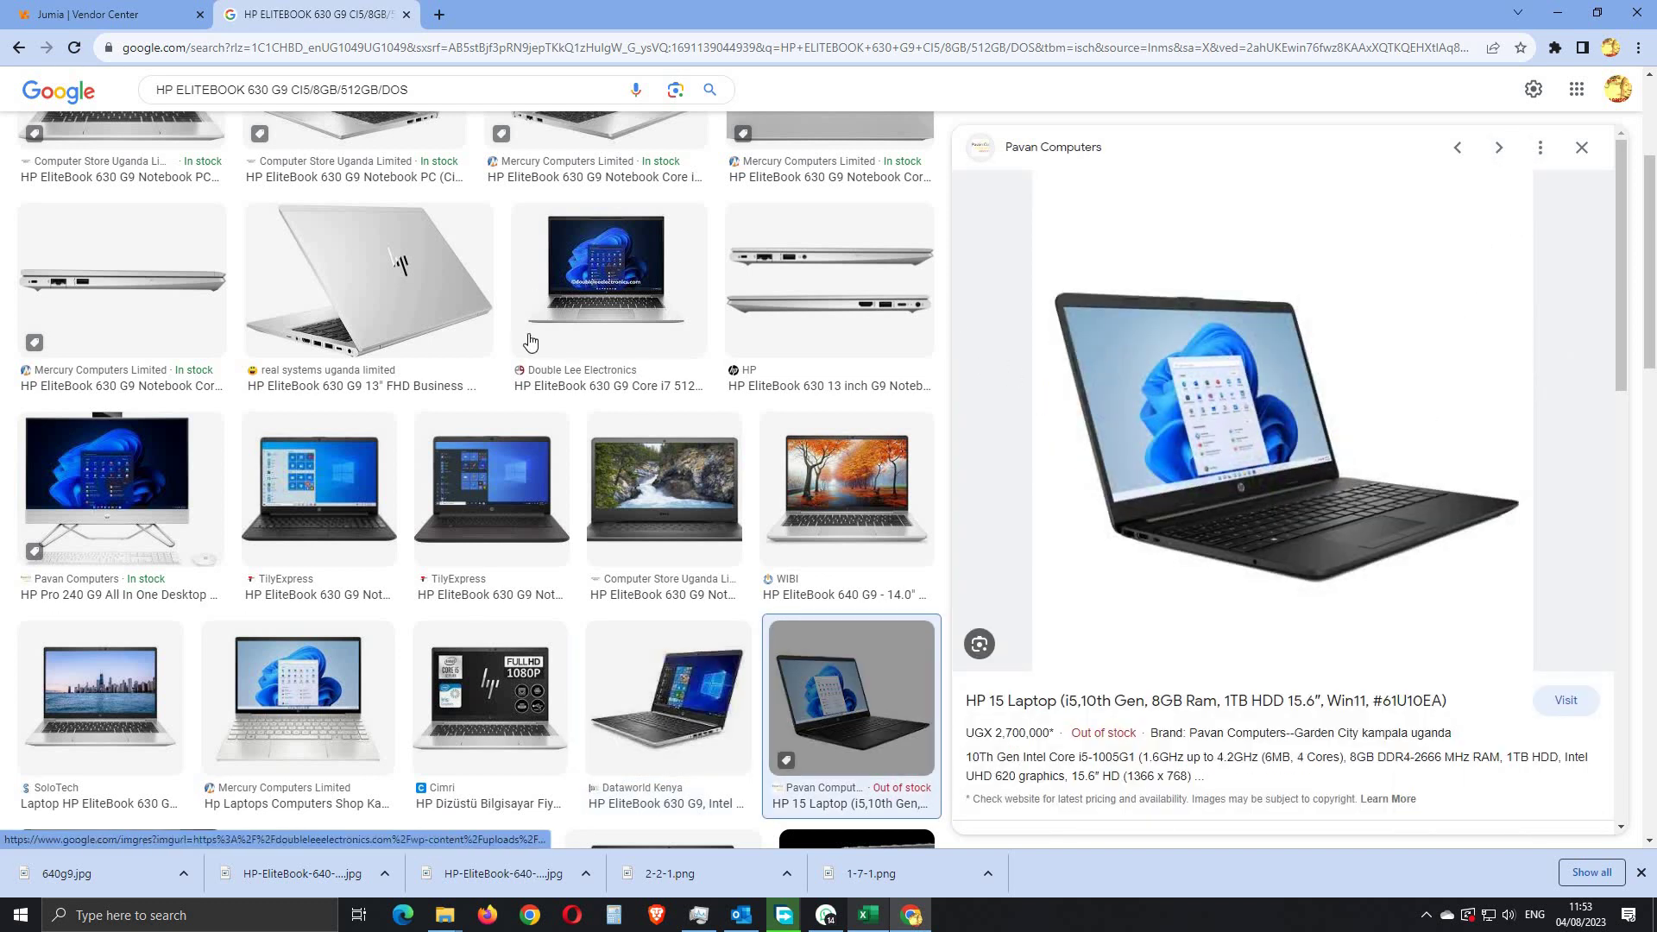
# Step: Switch from image results to all web results and open Pavan Computers' HP EliteBook 630 G9 listing in a new tab
pyautogui.scroll(3, 536, 333)
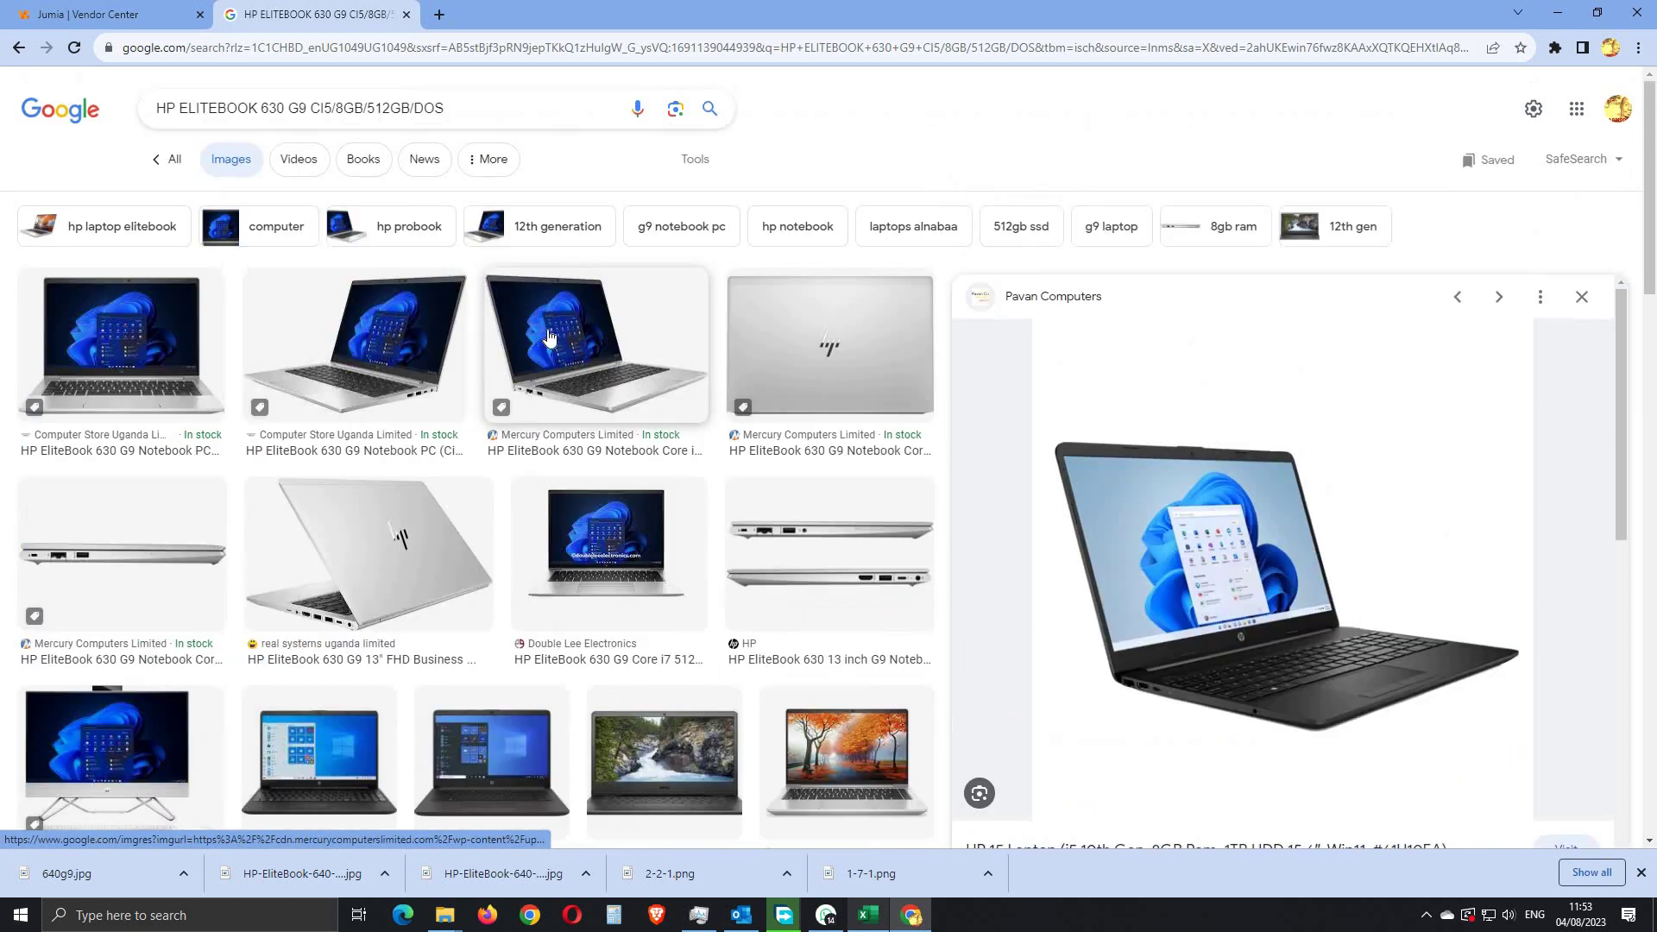
pyautogui.click(177, 161)
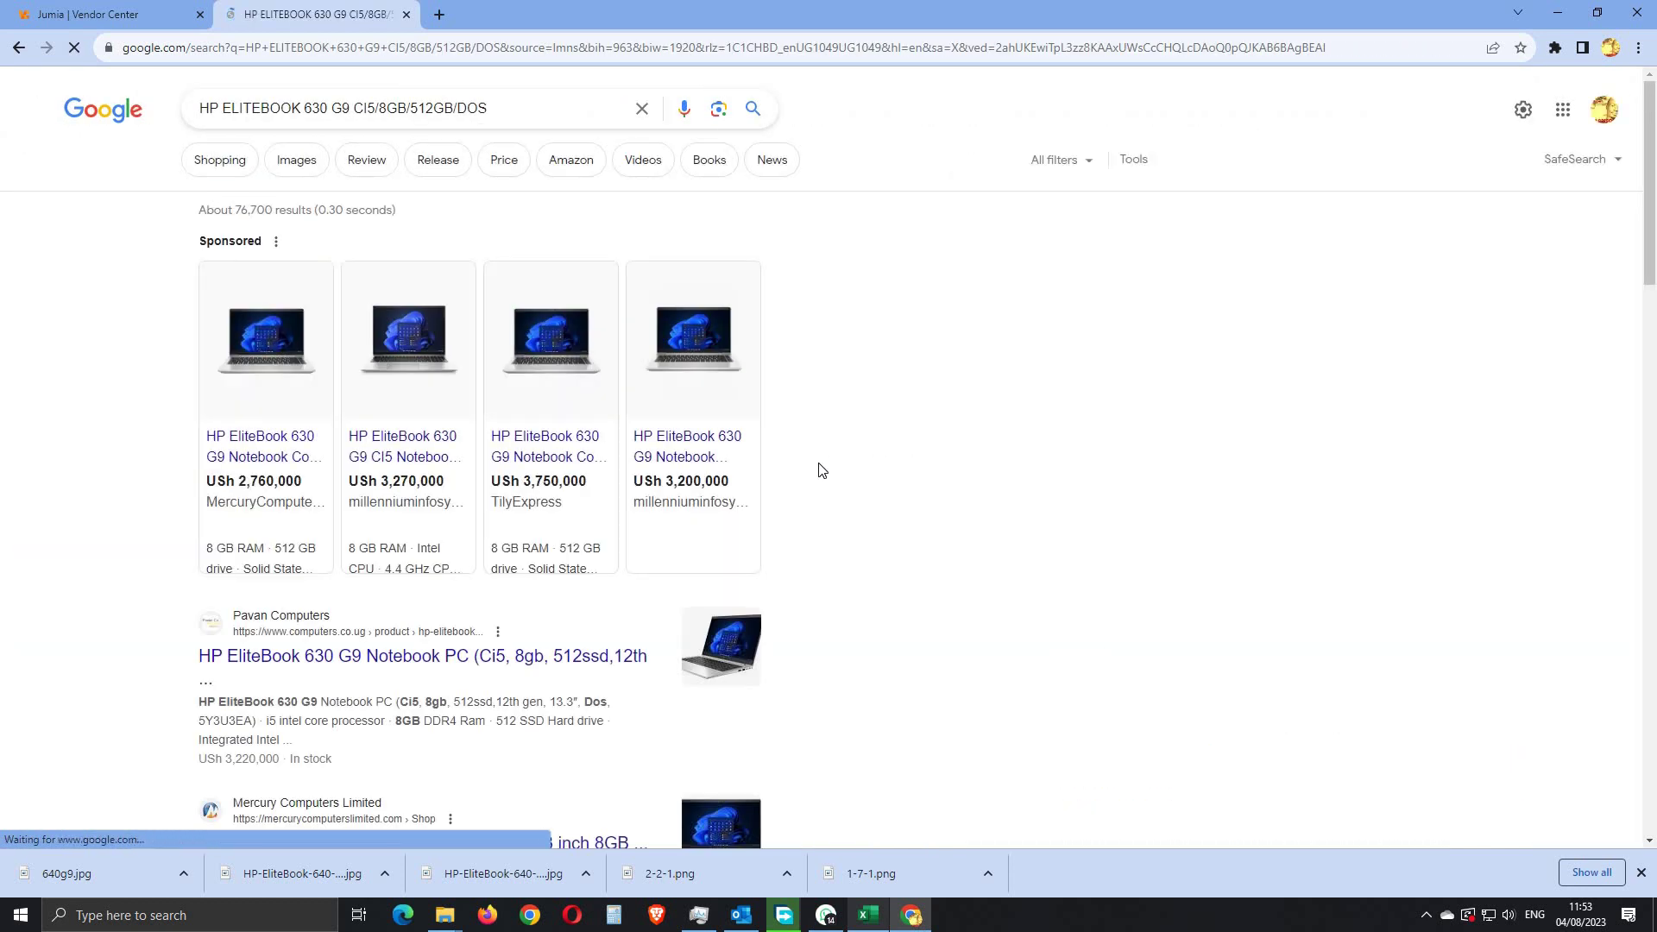
pyautogui.scroll(-3, 1036, 564)
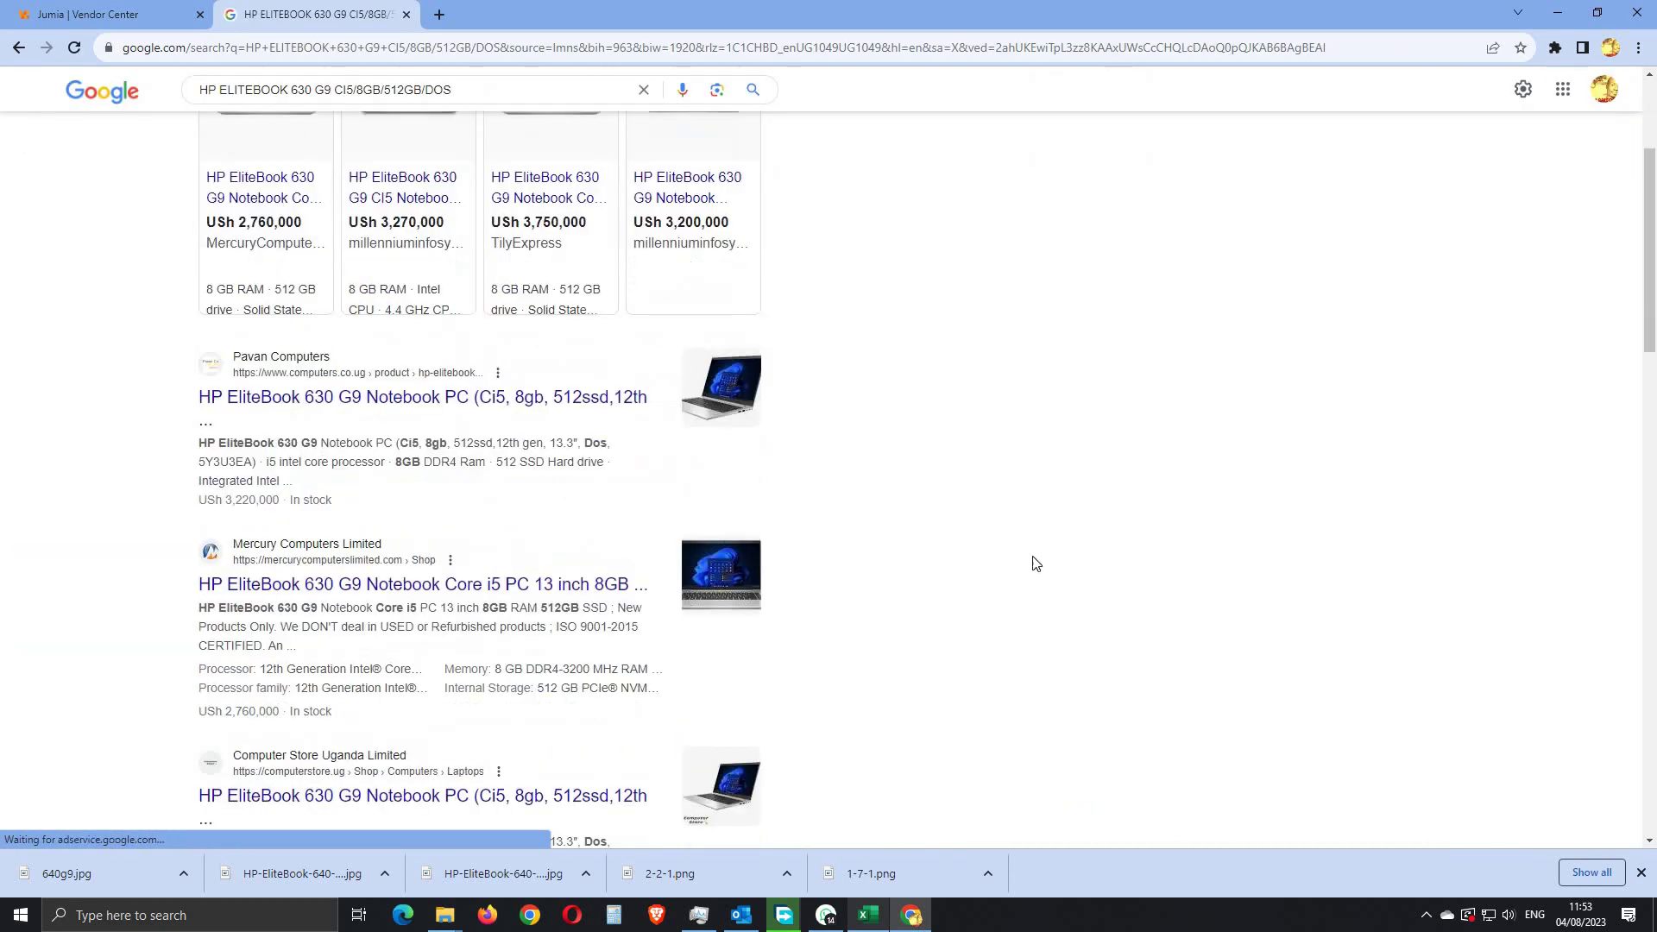
pyautogui.rightClick(437, 402)
pyautogui.click(475, 411)
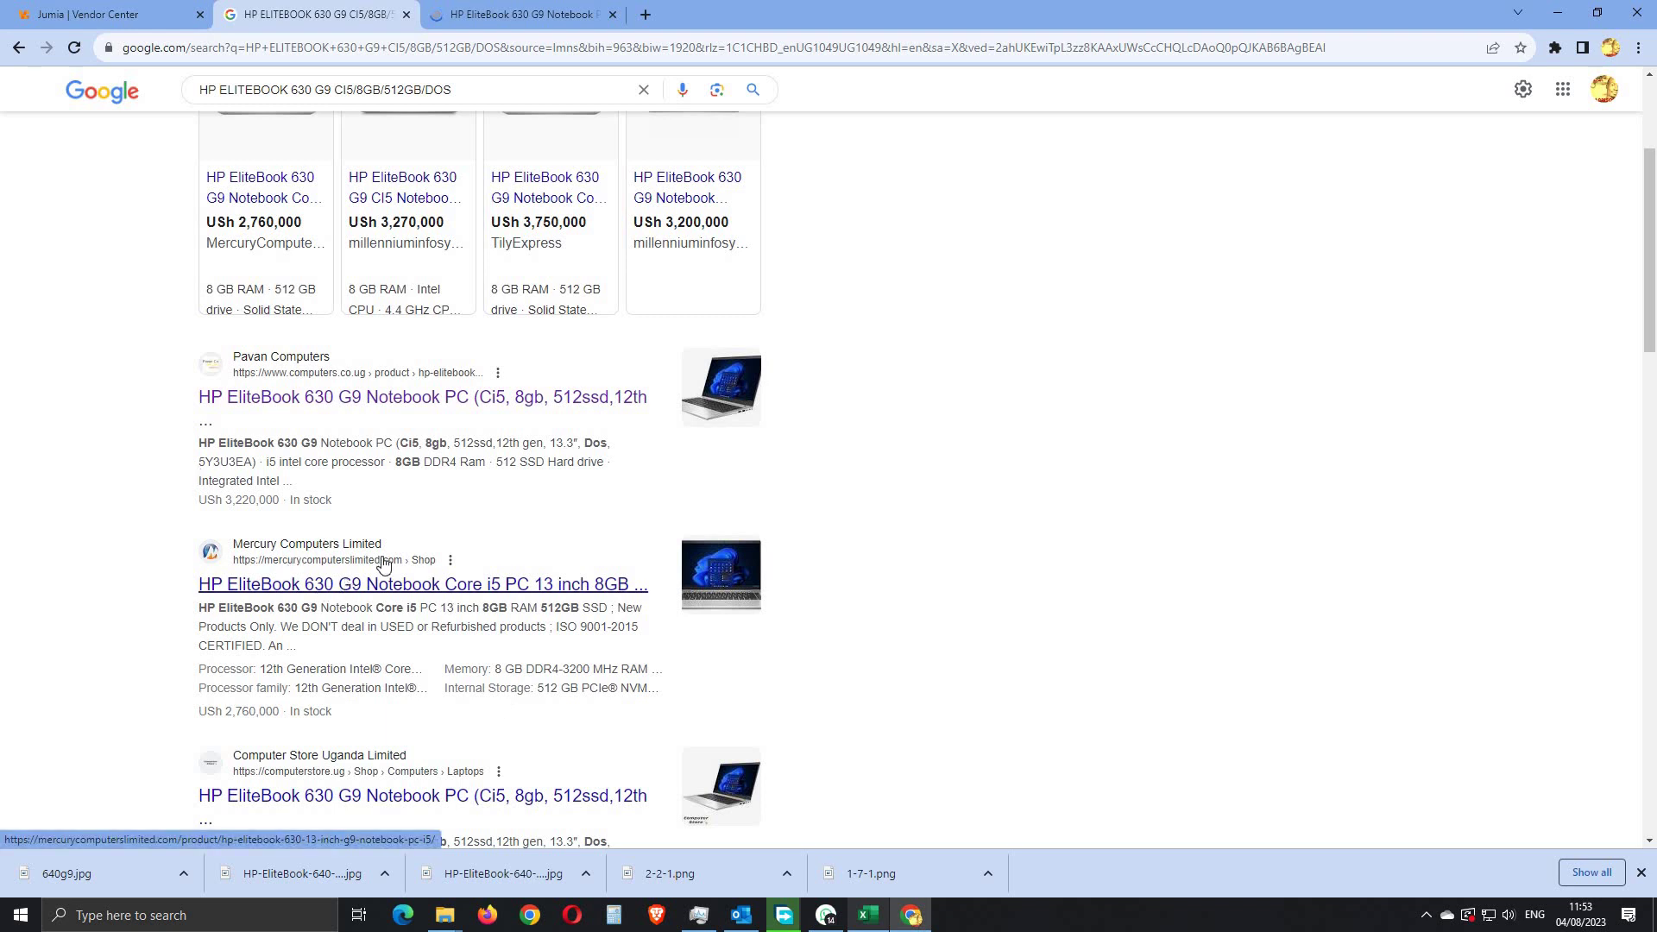
# Step: Examine the sellers' HP EliteBook 630 G9 listings and prices in the web results, and close the search tab
pyautogui.scroll(-1, 385, 562)
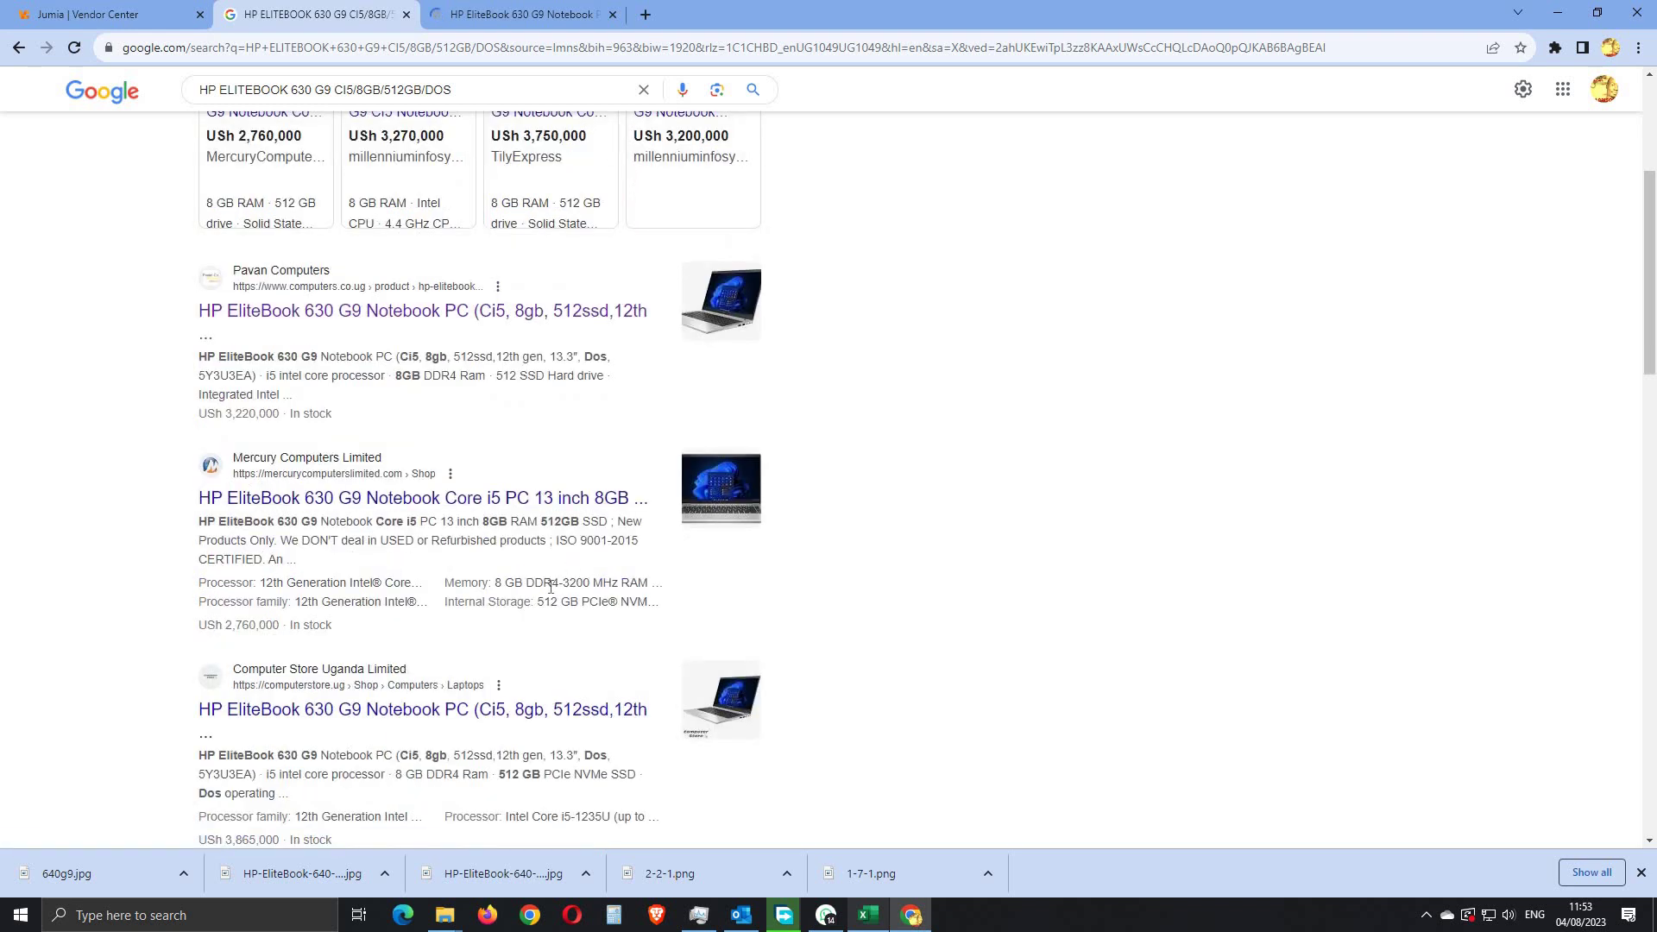
pyautogui.scroll(4, 550, 586)
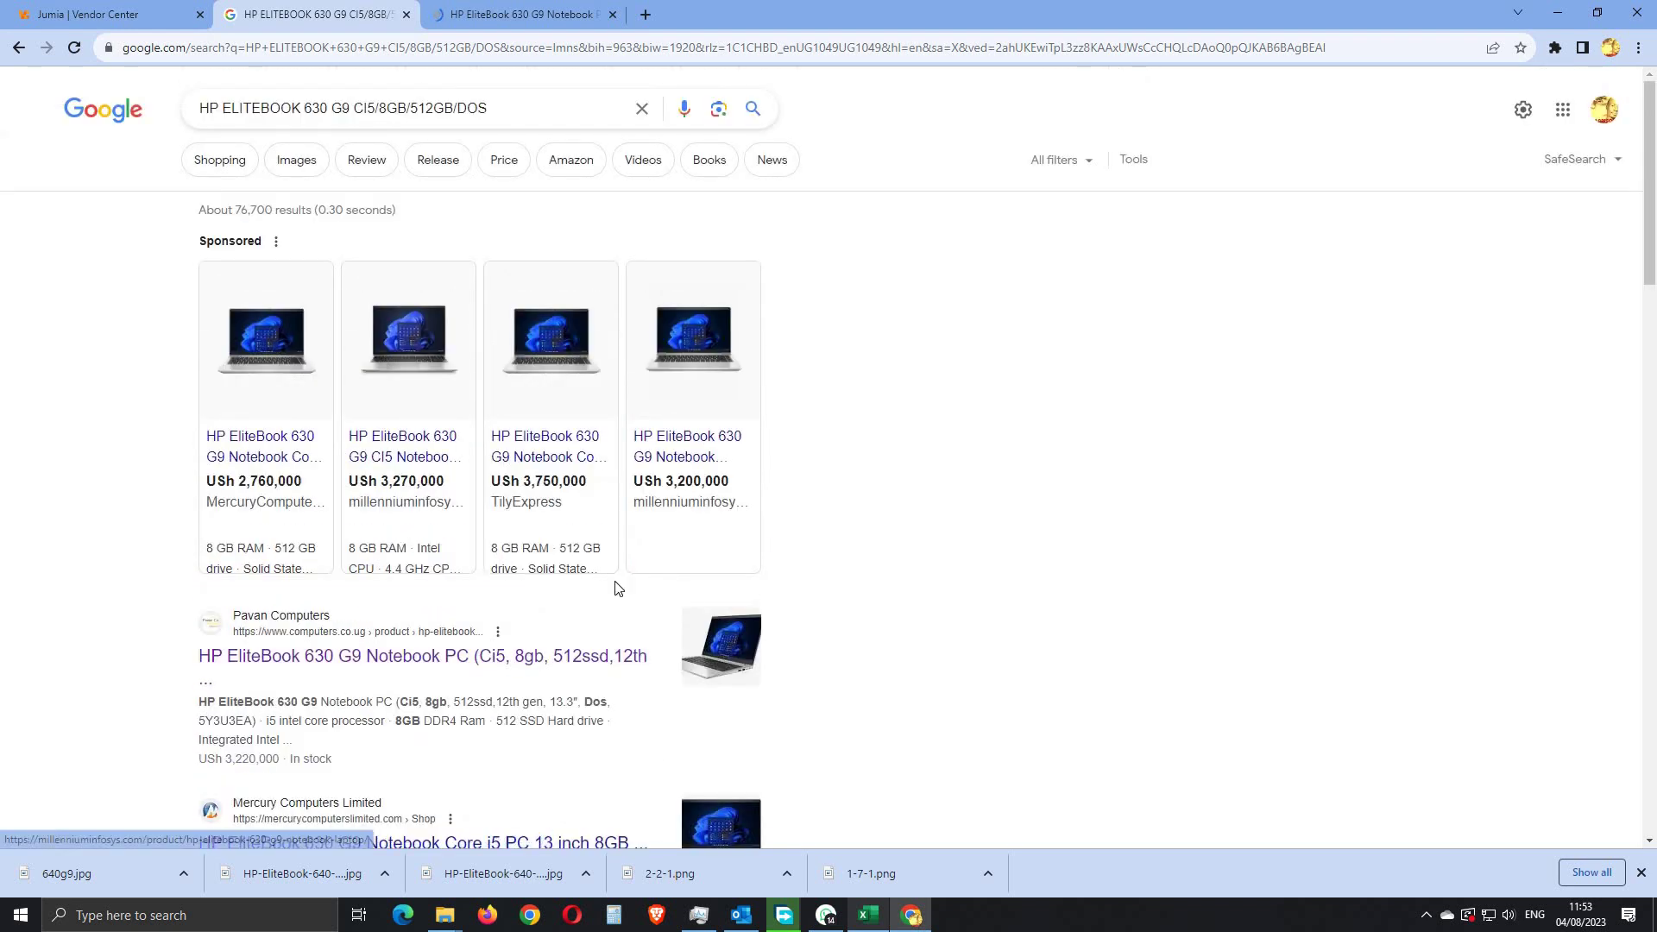
pyautogui.scroll(-2, 618, 588)
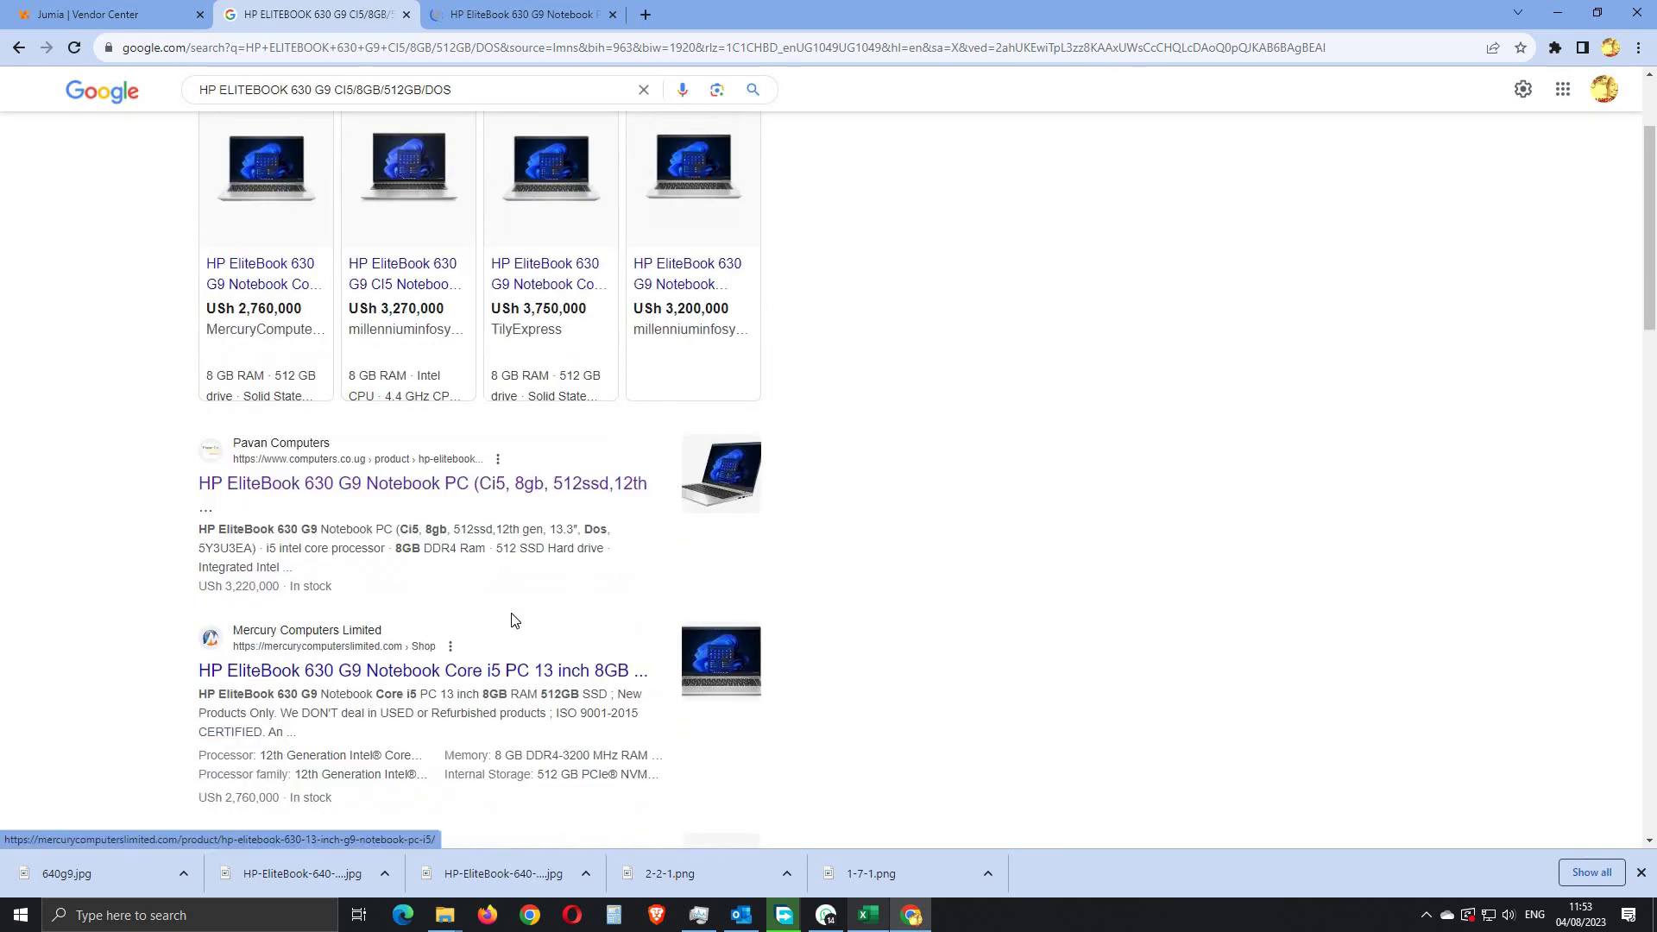
pyautogui.scroll(-1, 516, 620)
pyautogui.scroll(-1, 513, 622)
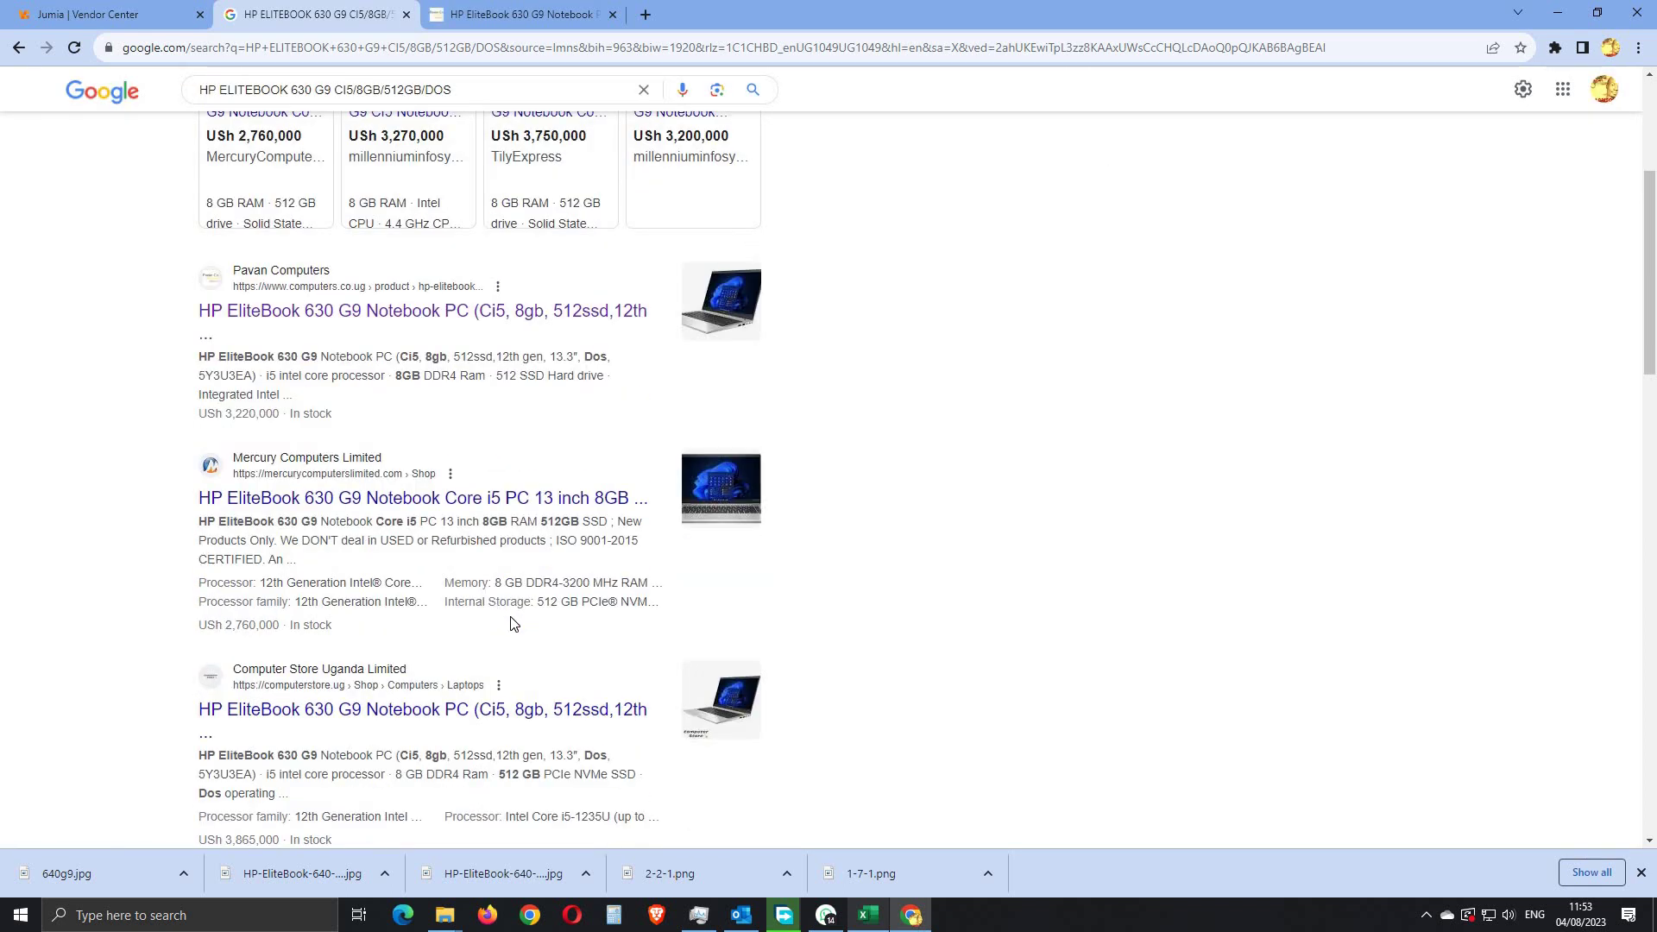
pyautogui.scroll(-1, 513, 623)
pyautogui.scroll(-1, 557, 580)
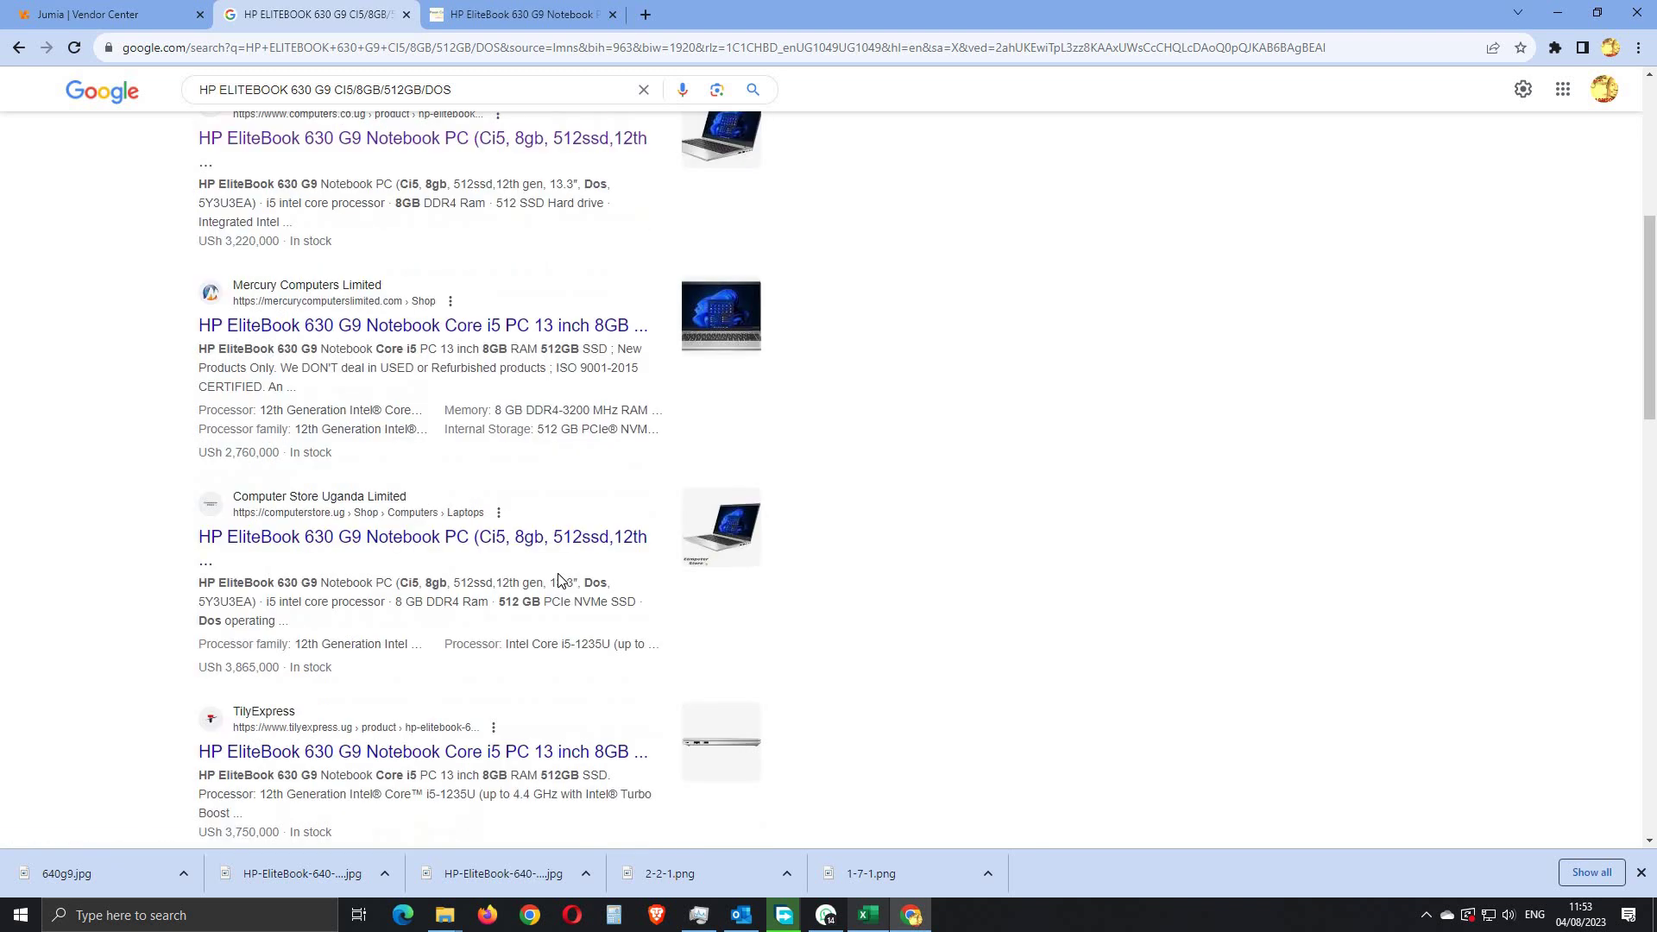
pyautogui.scroll(6, 557, 580)
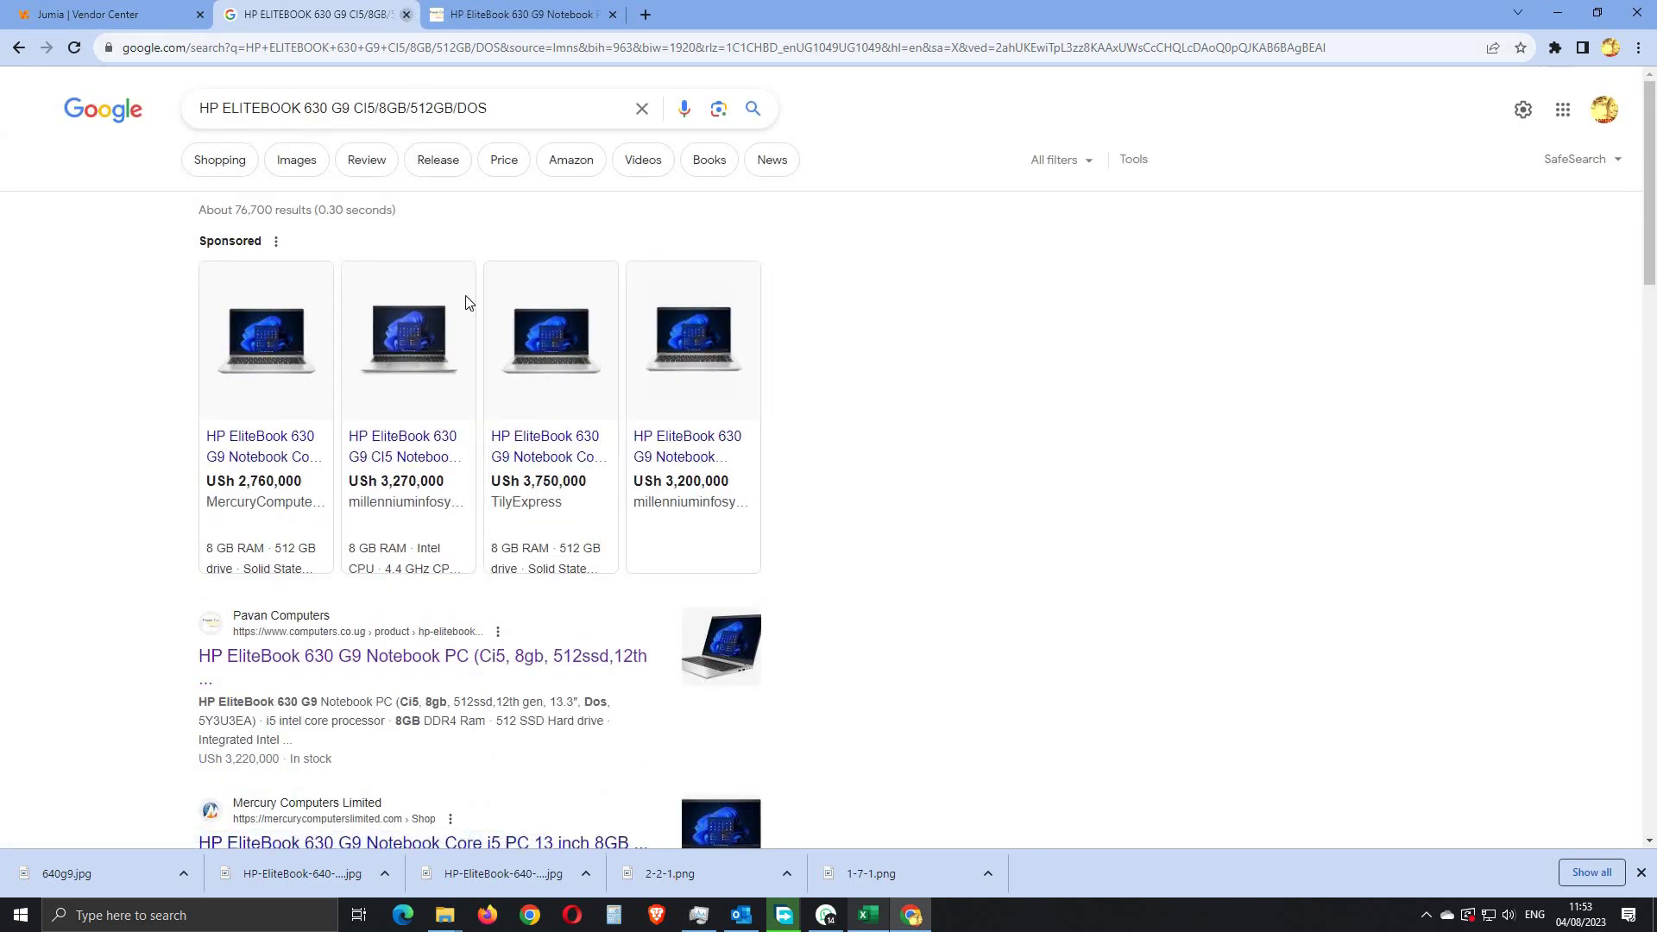
pyautogui.hotkey('ctrl', 'w')
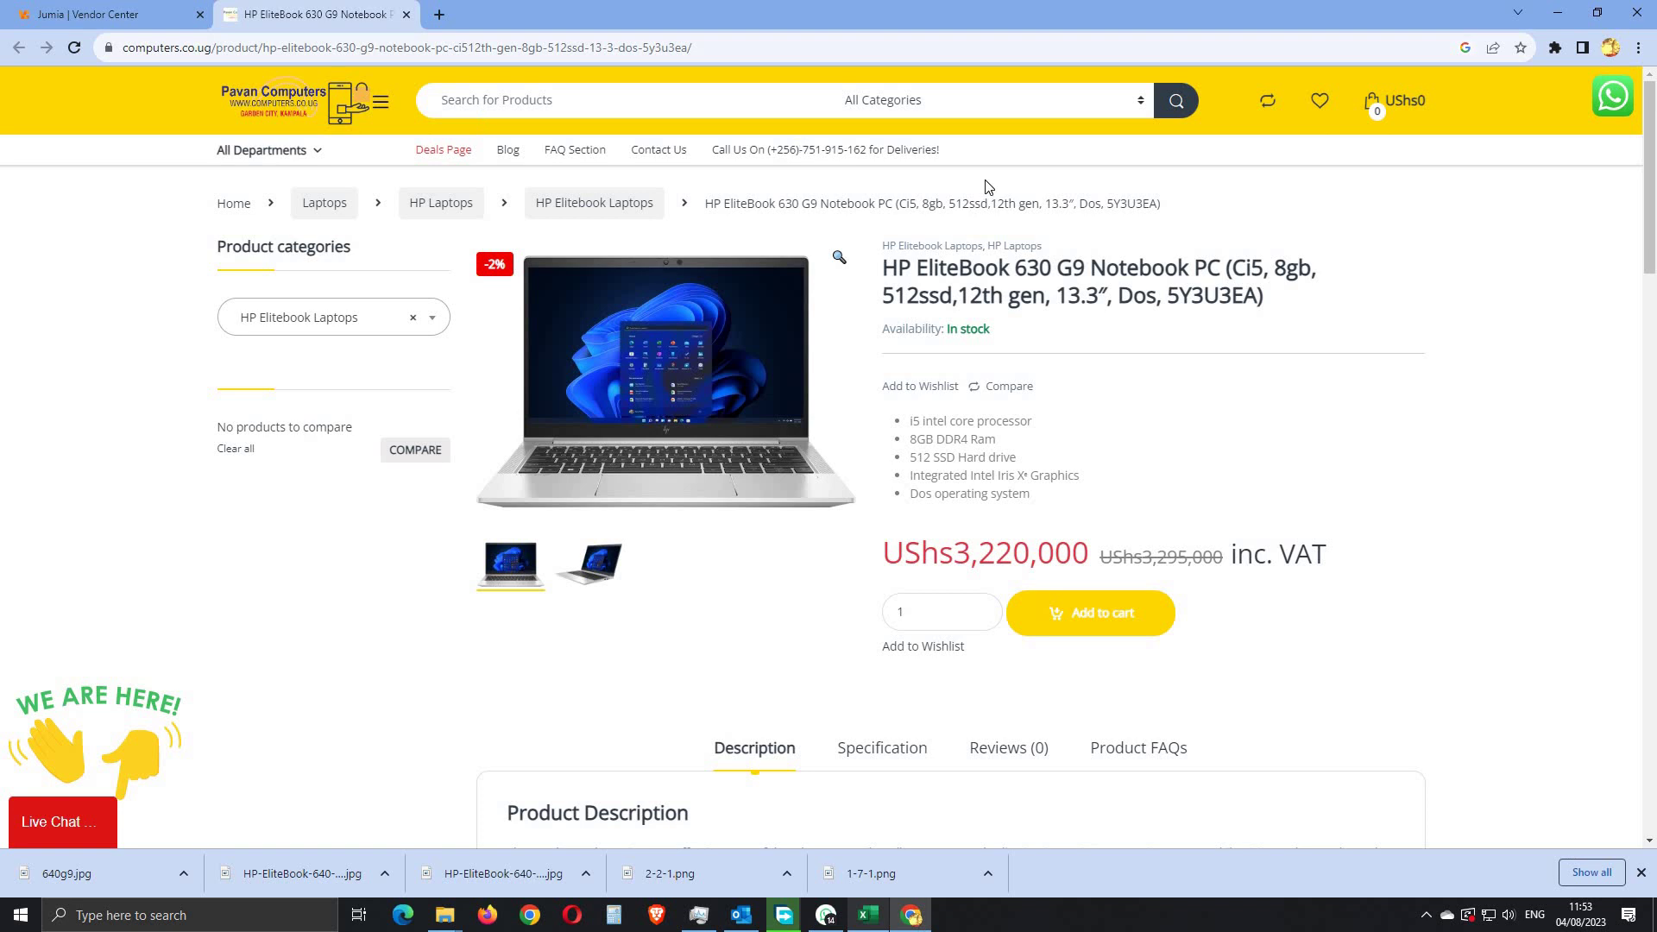
# Step: In the Vendor Center product form, upload 1-7-1 from the desktop folder HP ELITEBOOK 630 G9 as the first product image
pyautogui.click(121, 14)
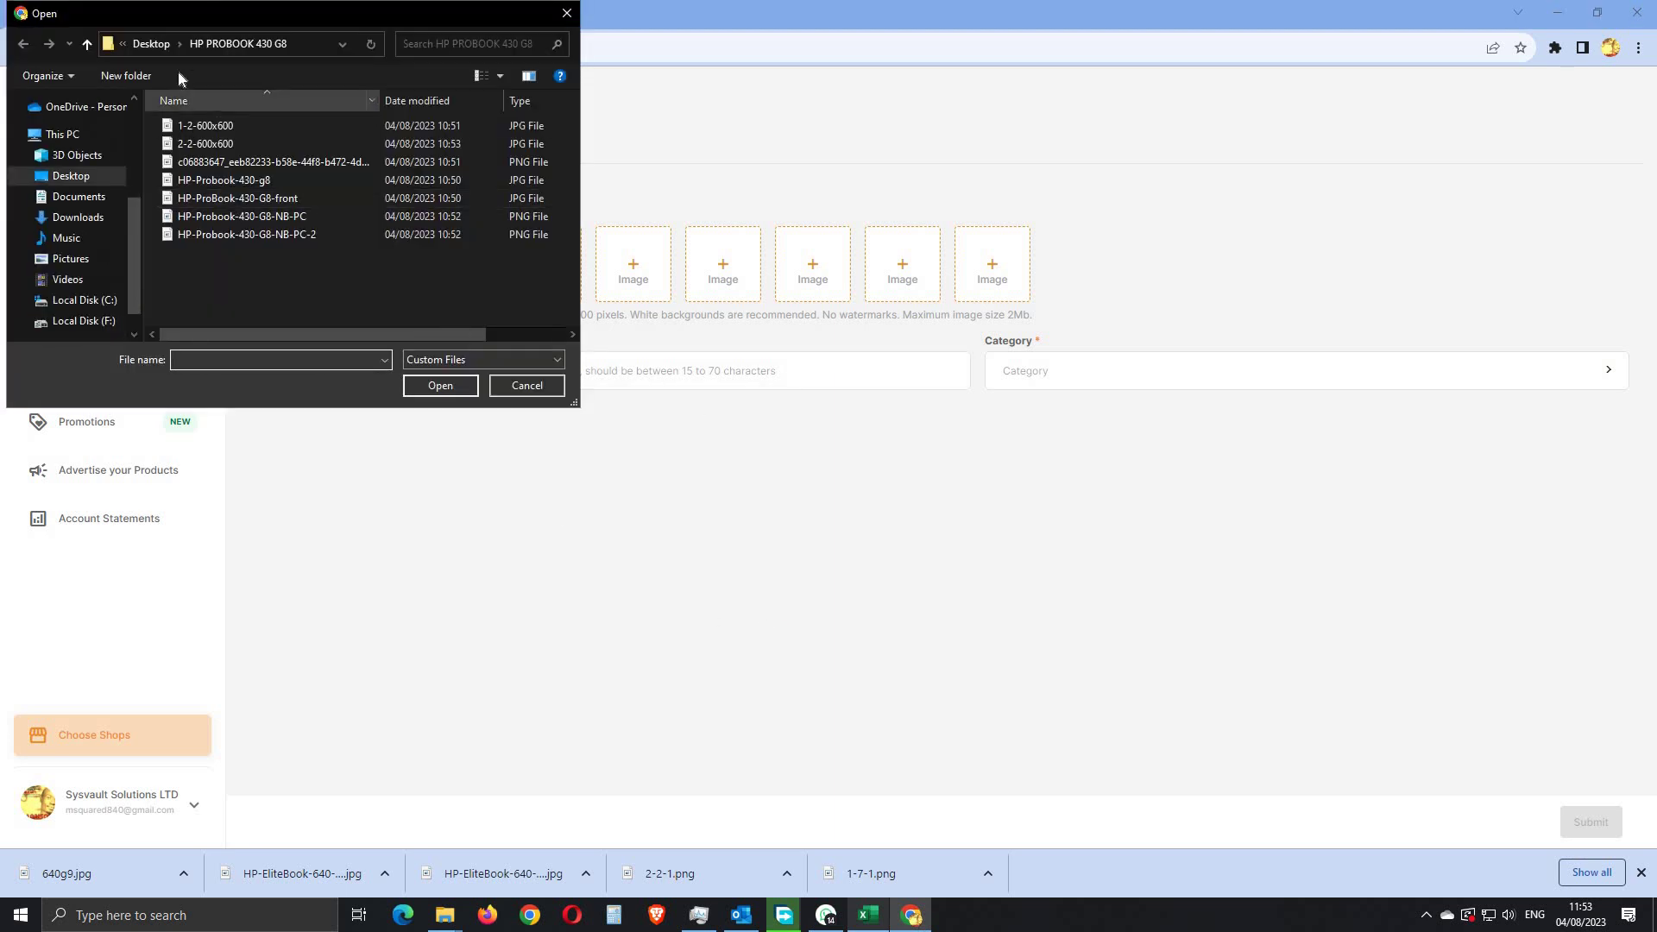
pyautogui.click(87, 44)
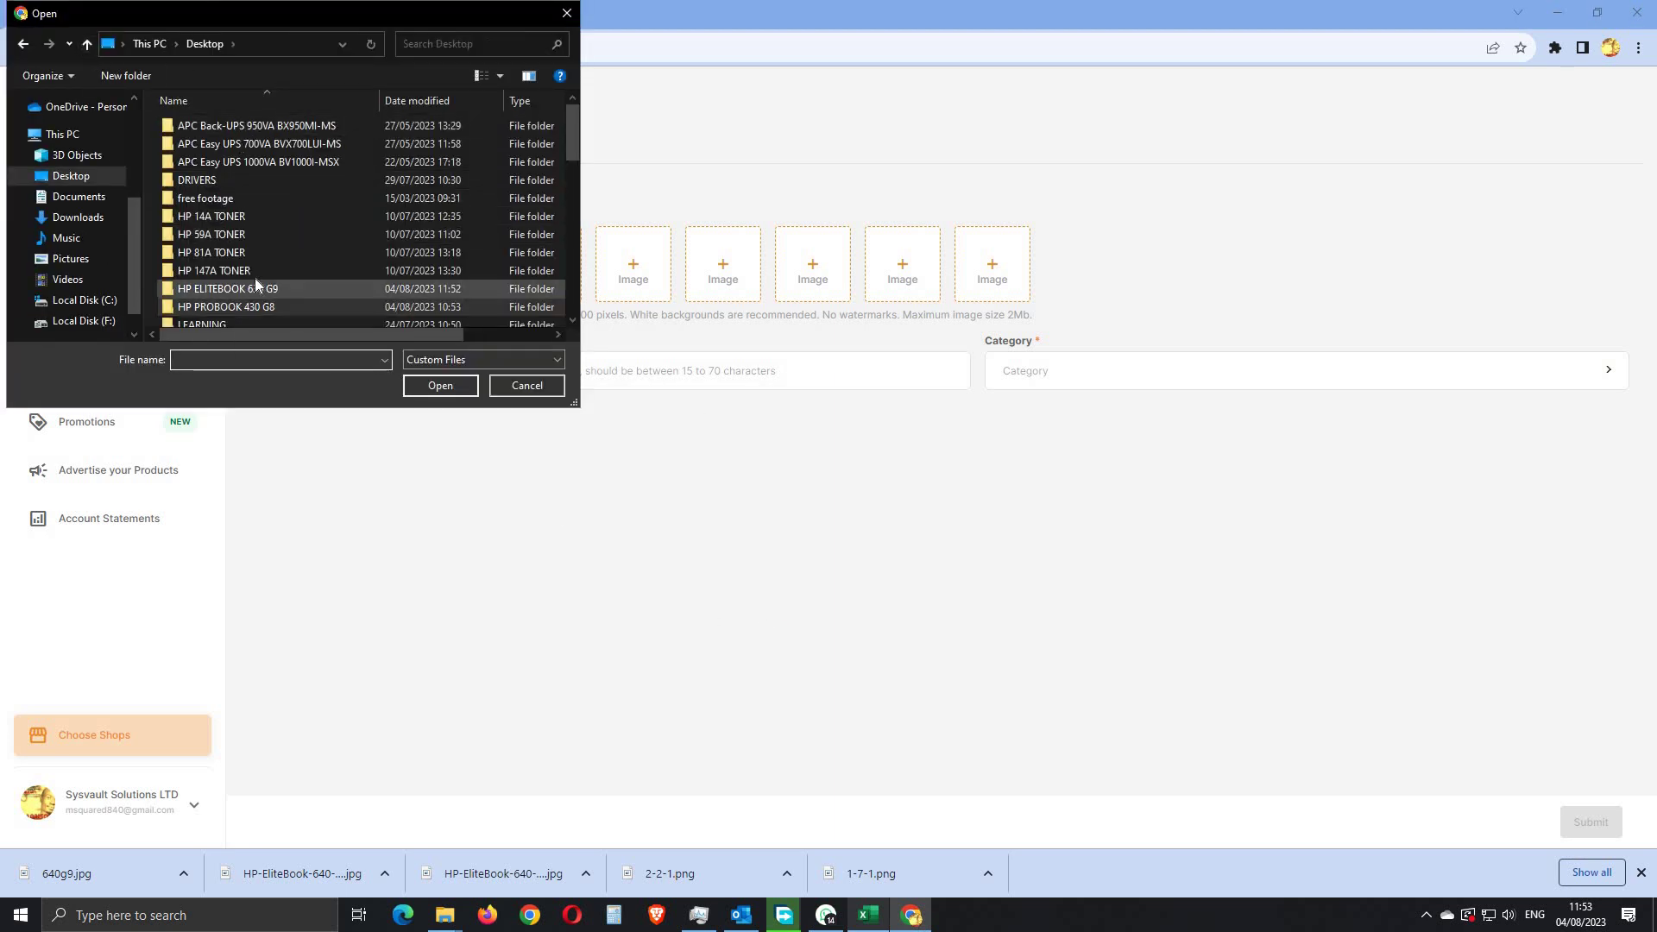
pyautogui.scroll(-3, 256, 278)
pyautogui.doubleClick(267, 191)
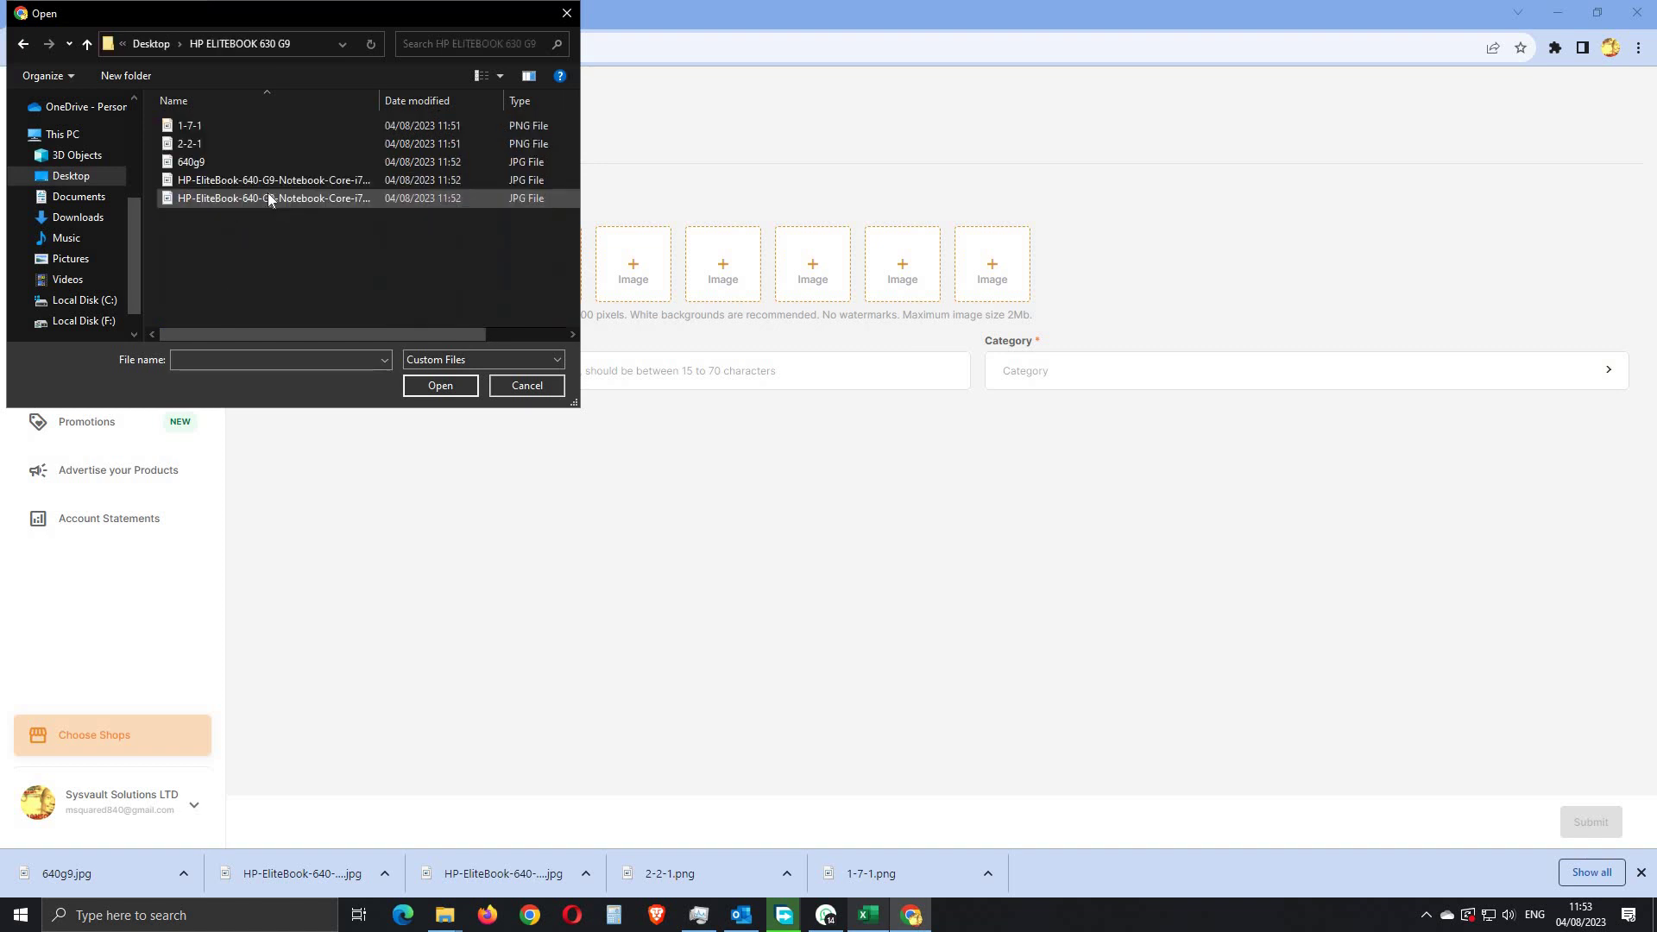
pyautogui.doubleClick(195, 131)
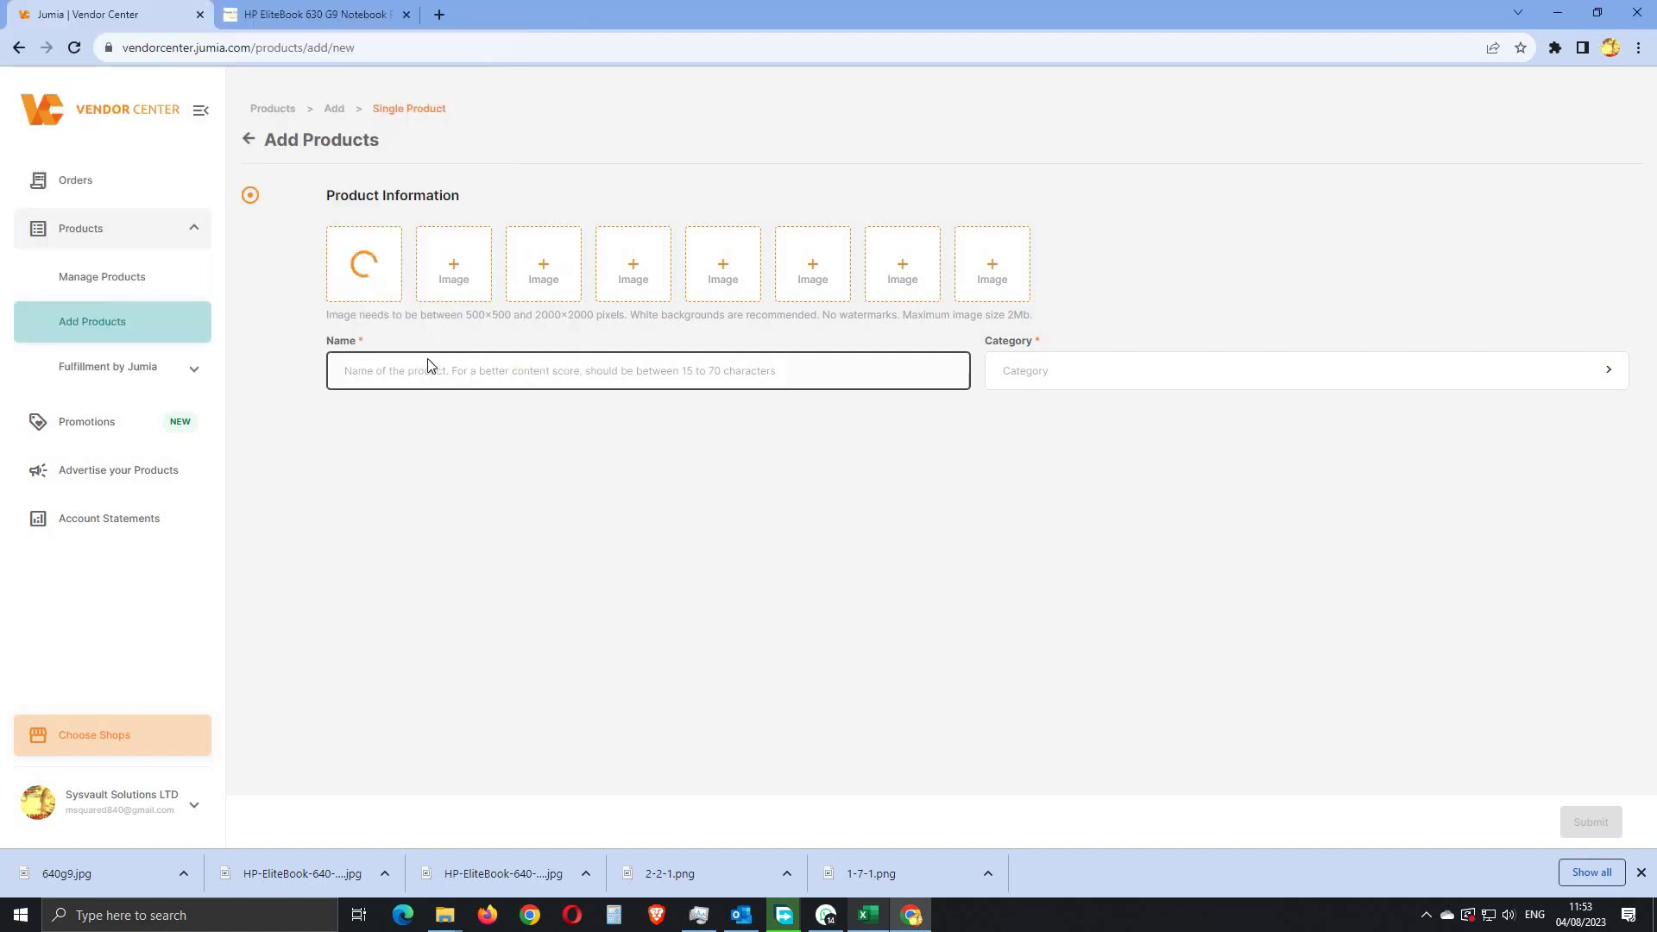
# Step: Add 2-2-1 and 640g9 from the HP ELITEBOOK 630 G9 folder as the second and third product images
pyautogui.click(449, 275)
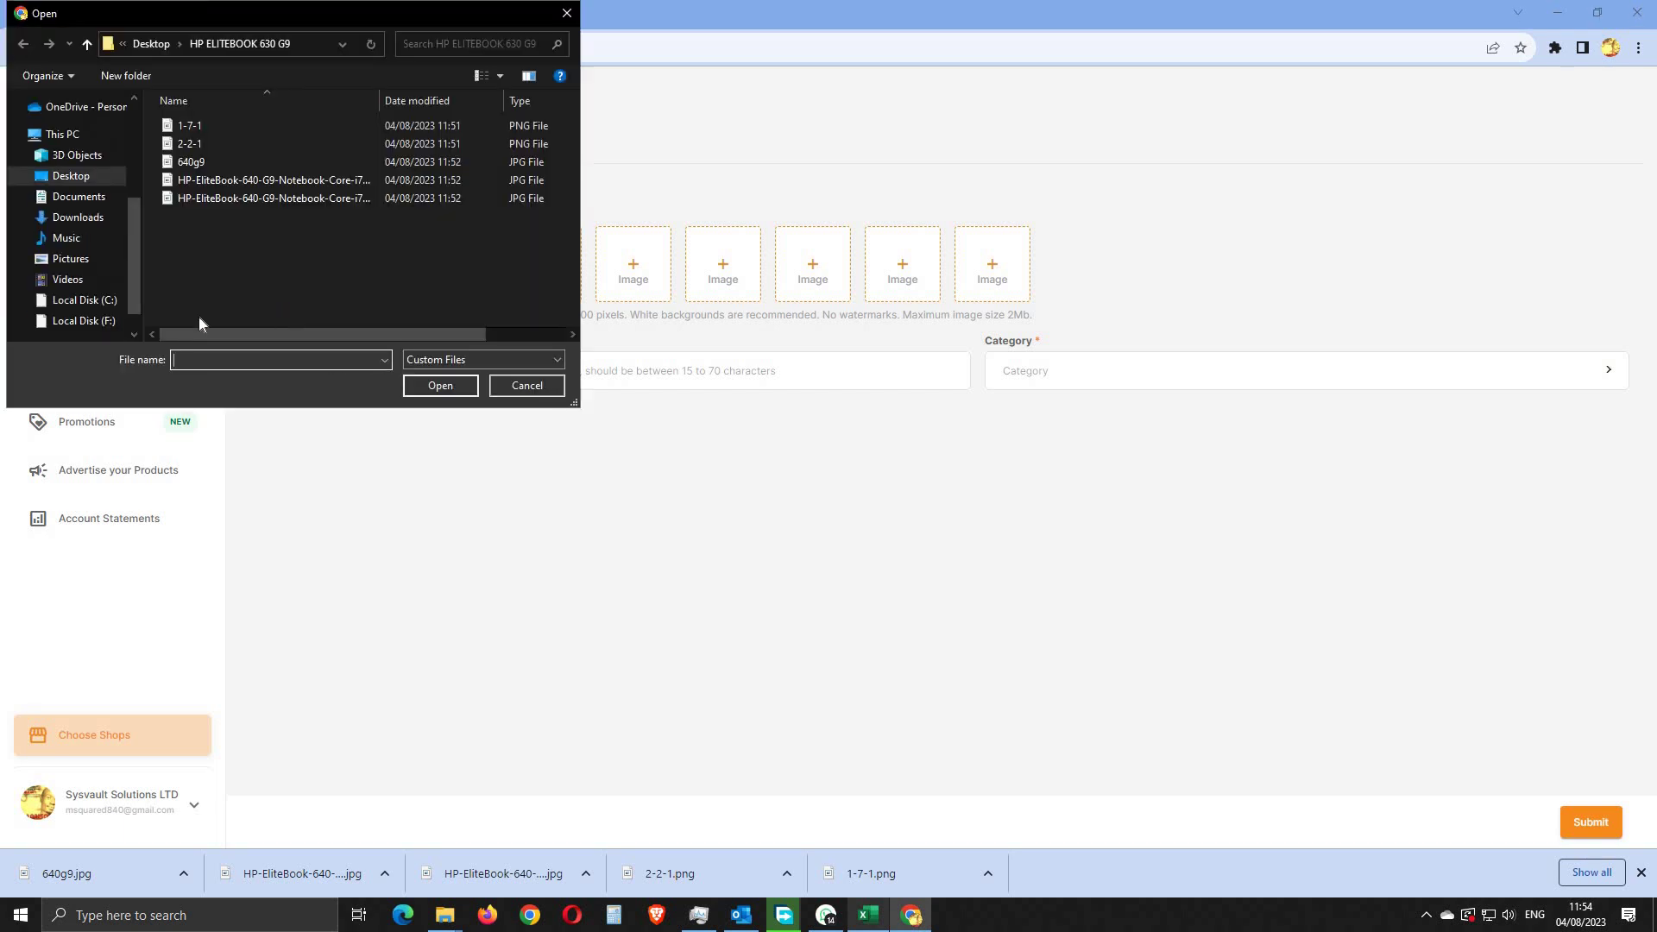
pyautogui.click(195, 145)
pyautogui.click(422, 395)
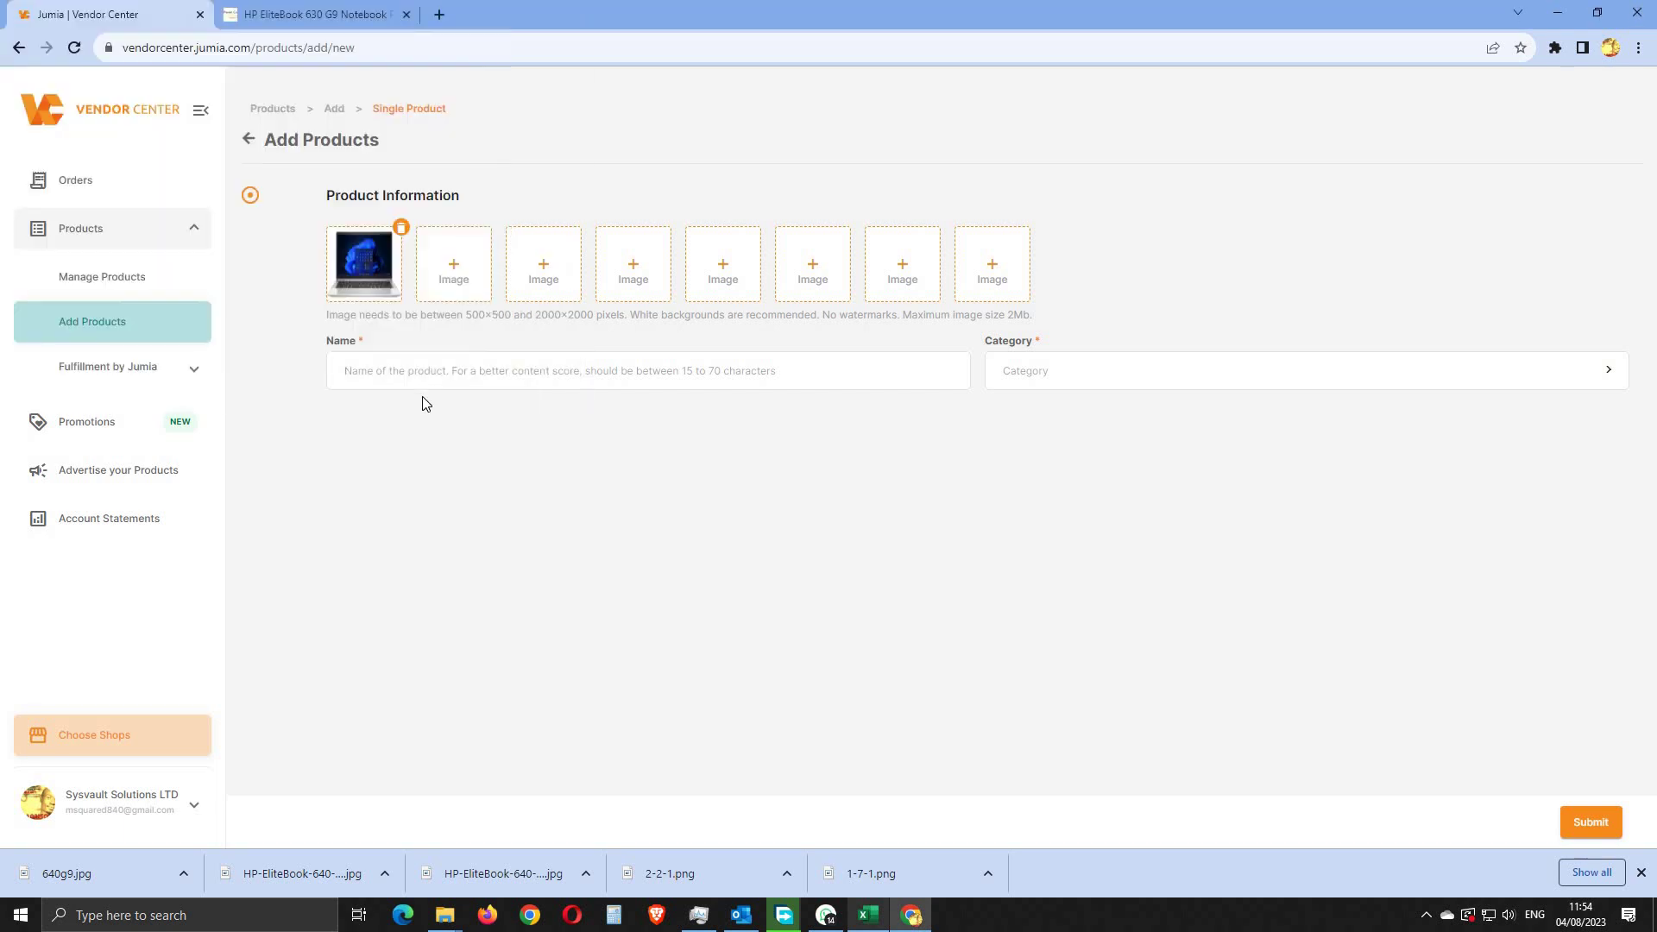
pyautogui.click(547, 271)
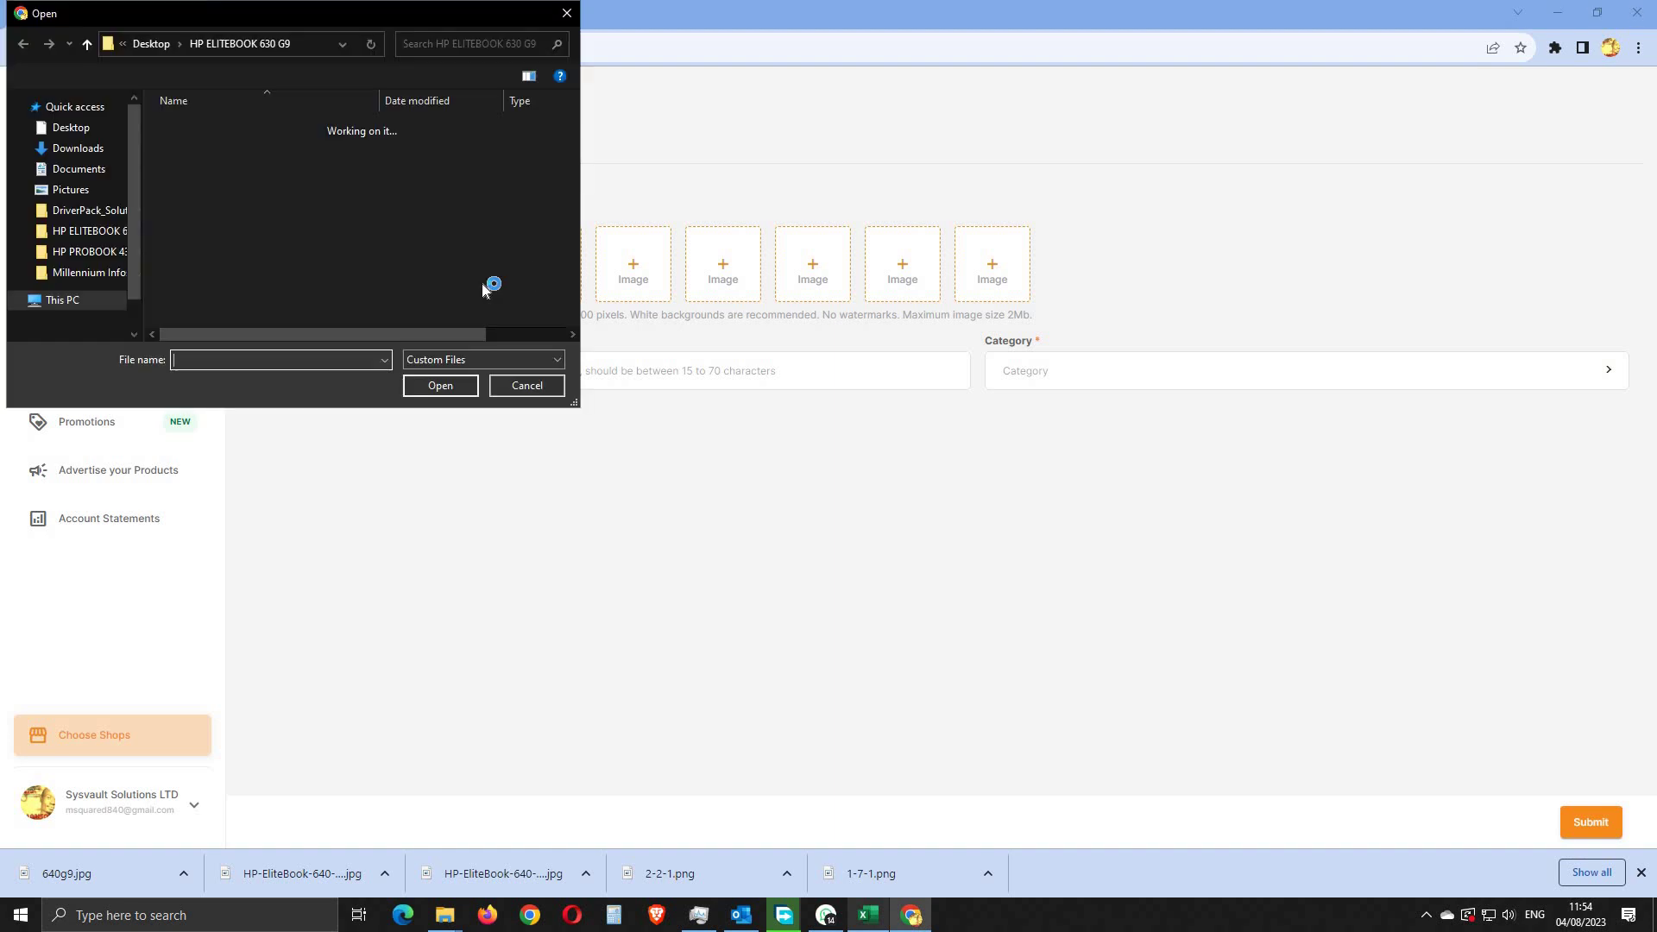
pyautogui.click(191, 162)
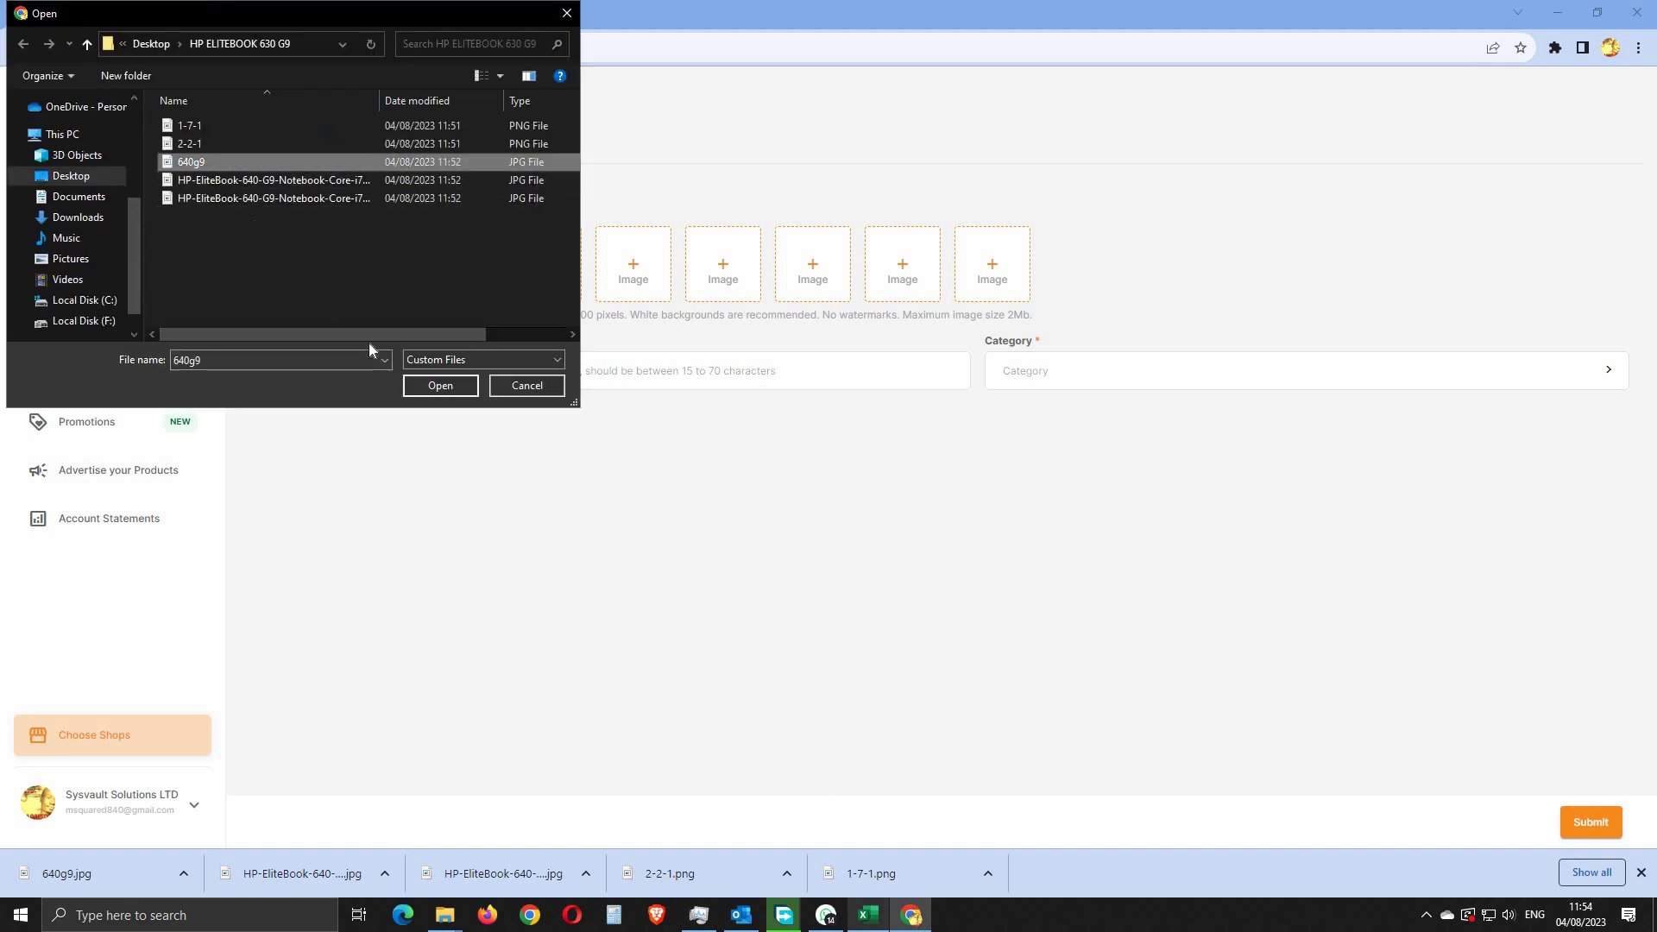
pyautogui.click(434, 386)
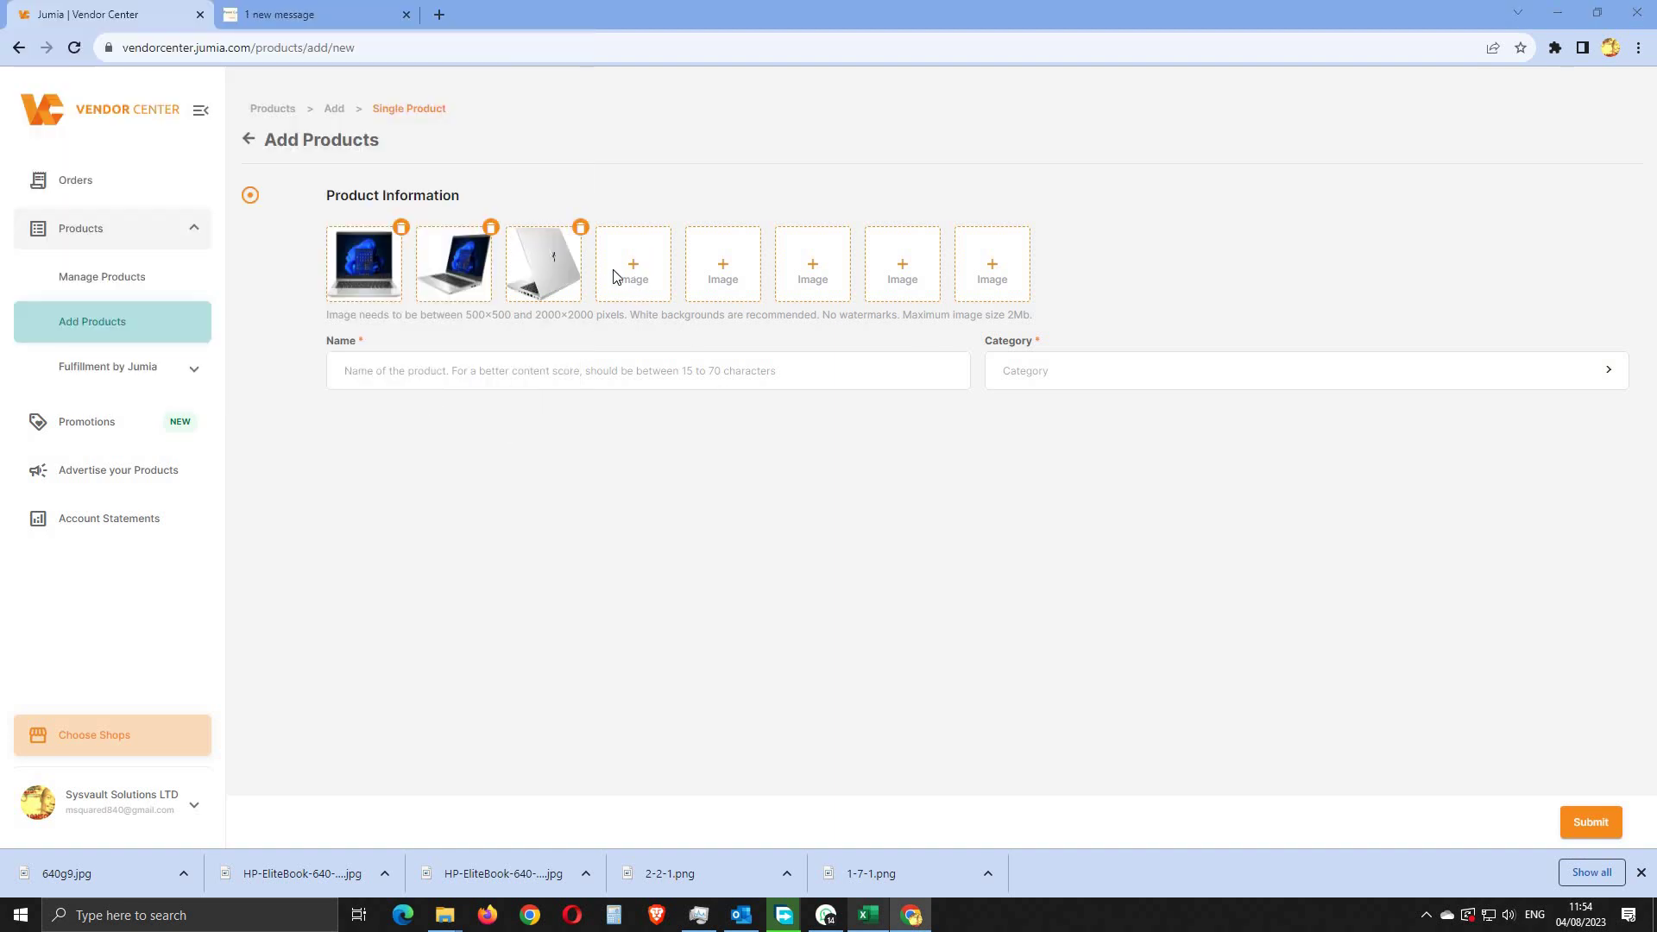
# Step: Add the two HP-EliteBook-640-G9-Notebook-Core-i7 pictures as the fourth and fifth product images
pyautogui.click(615, 276)
pyautogui.click(284, 180)
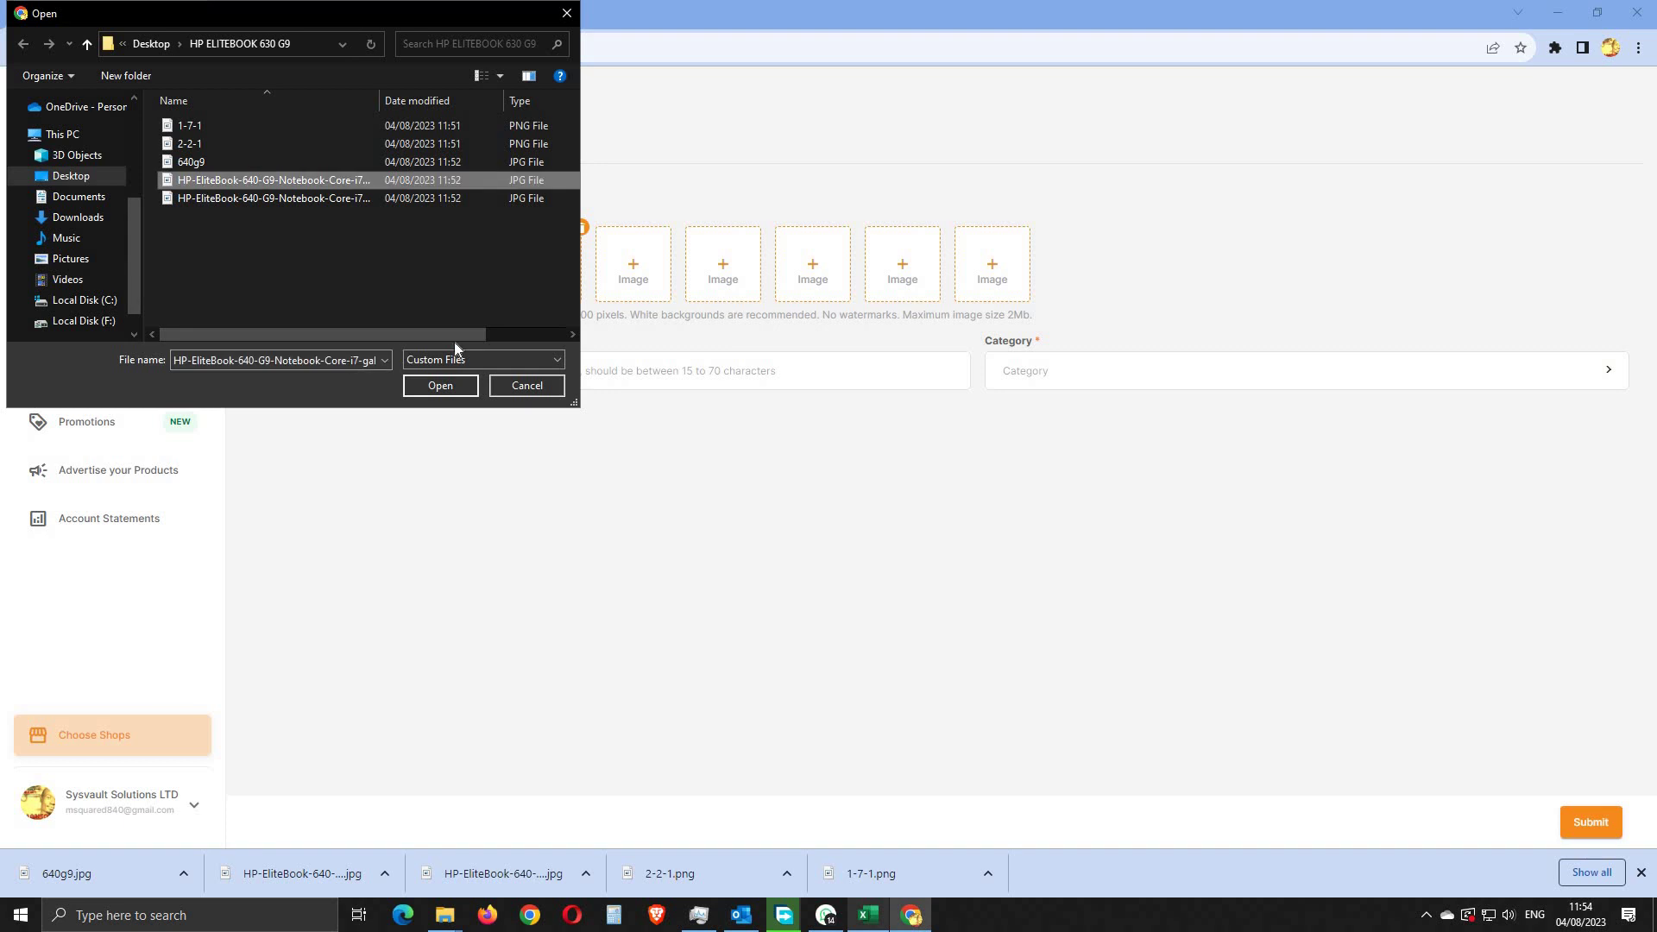
pyautogui.click(439, 392)
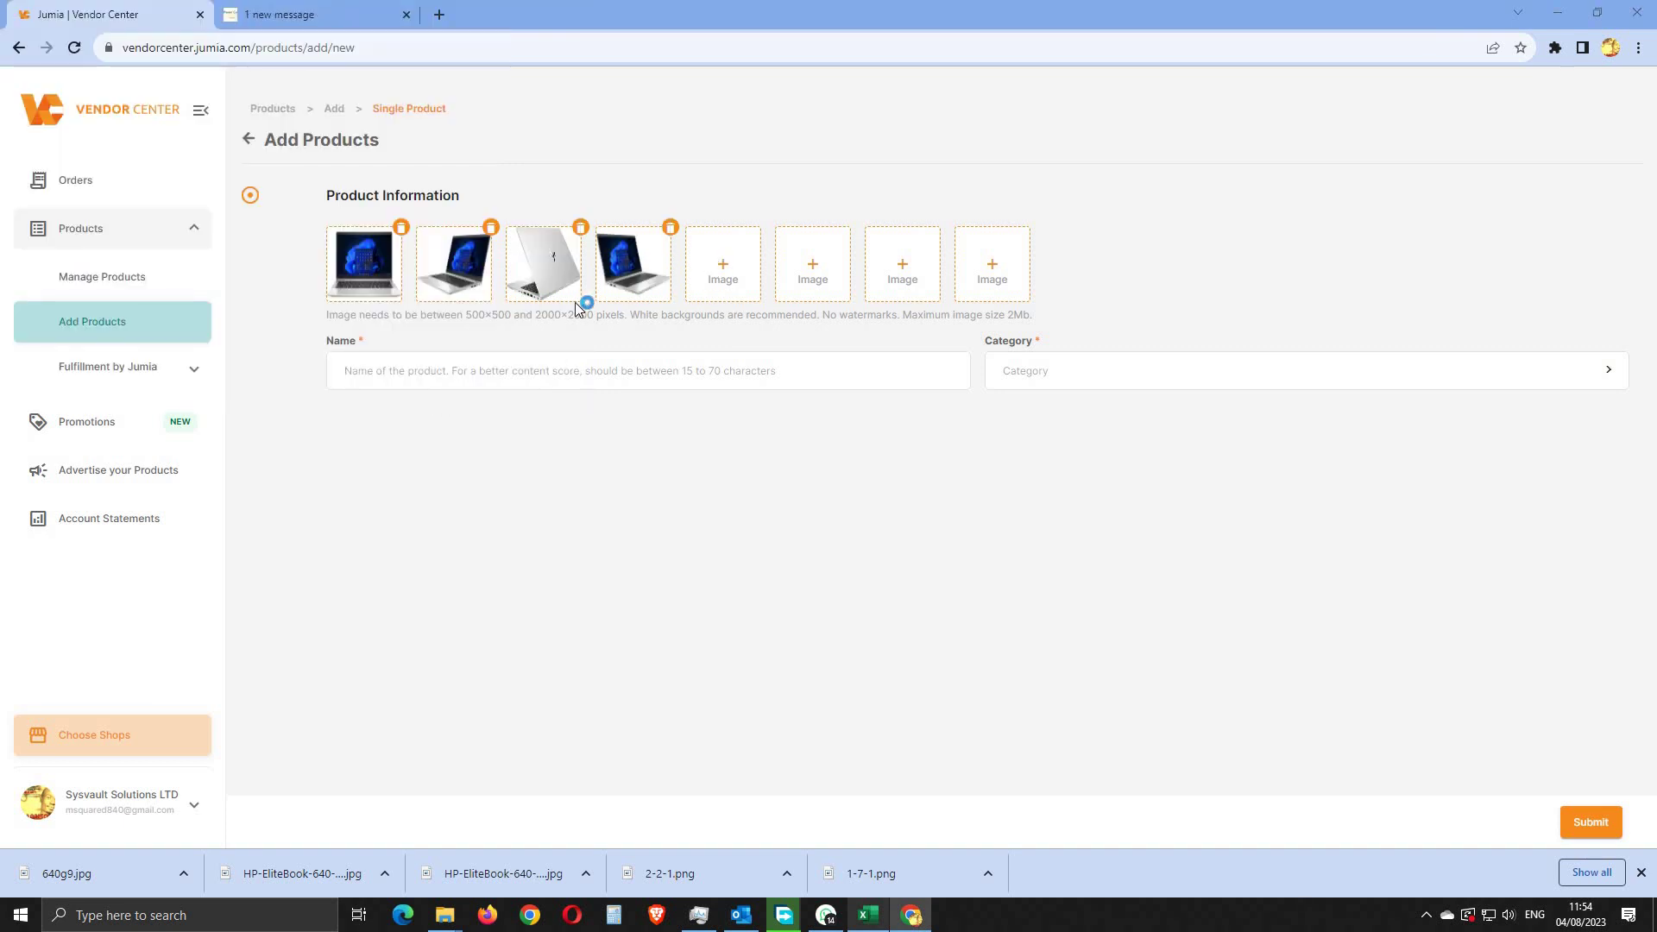
pyautogui.click(578, 308)
pyautogui.click(259, 198)
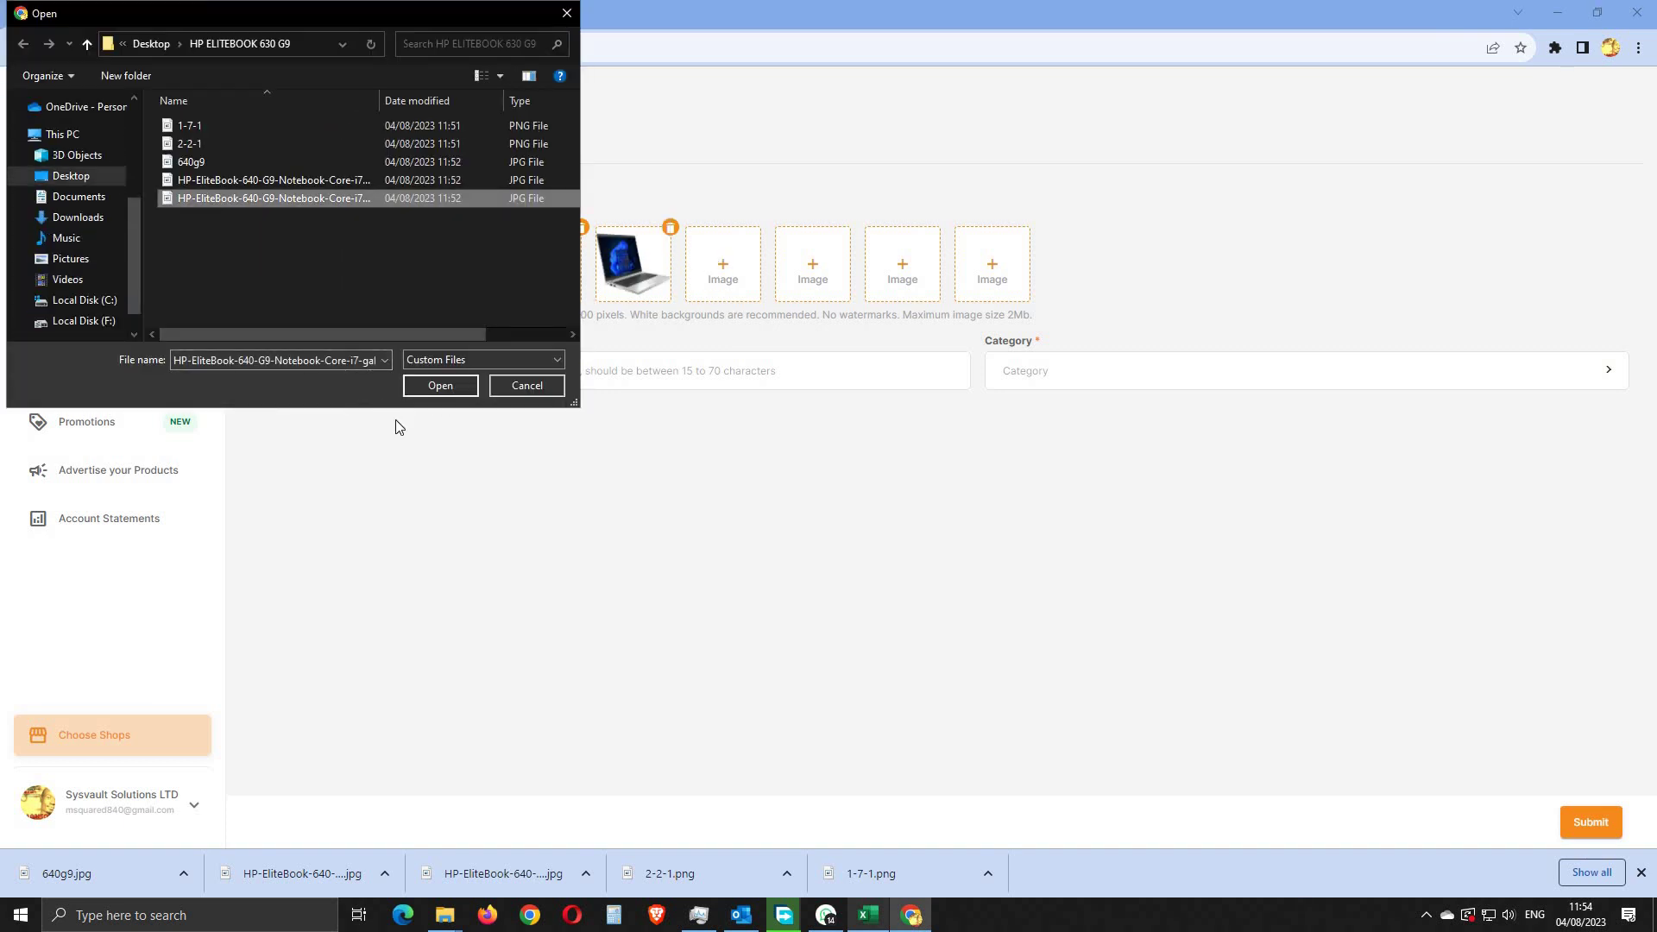
pyautogui.click(438, 386)
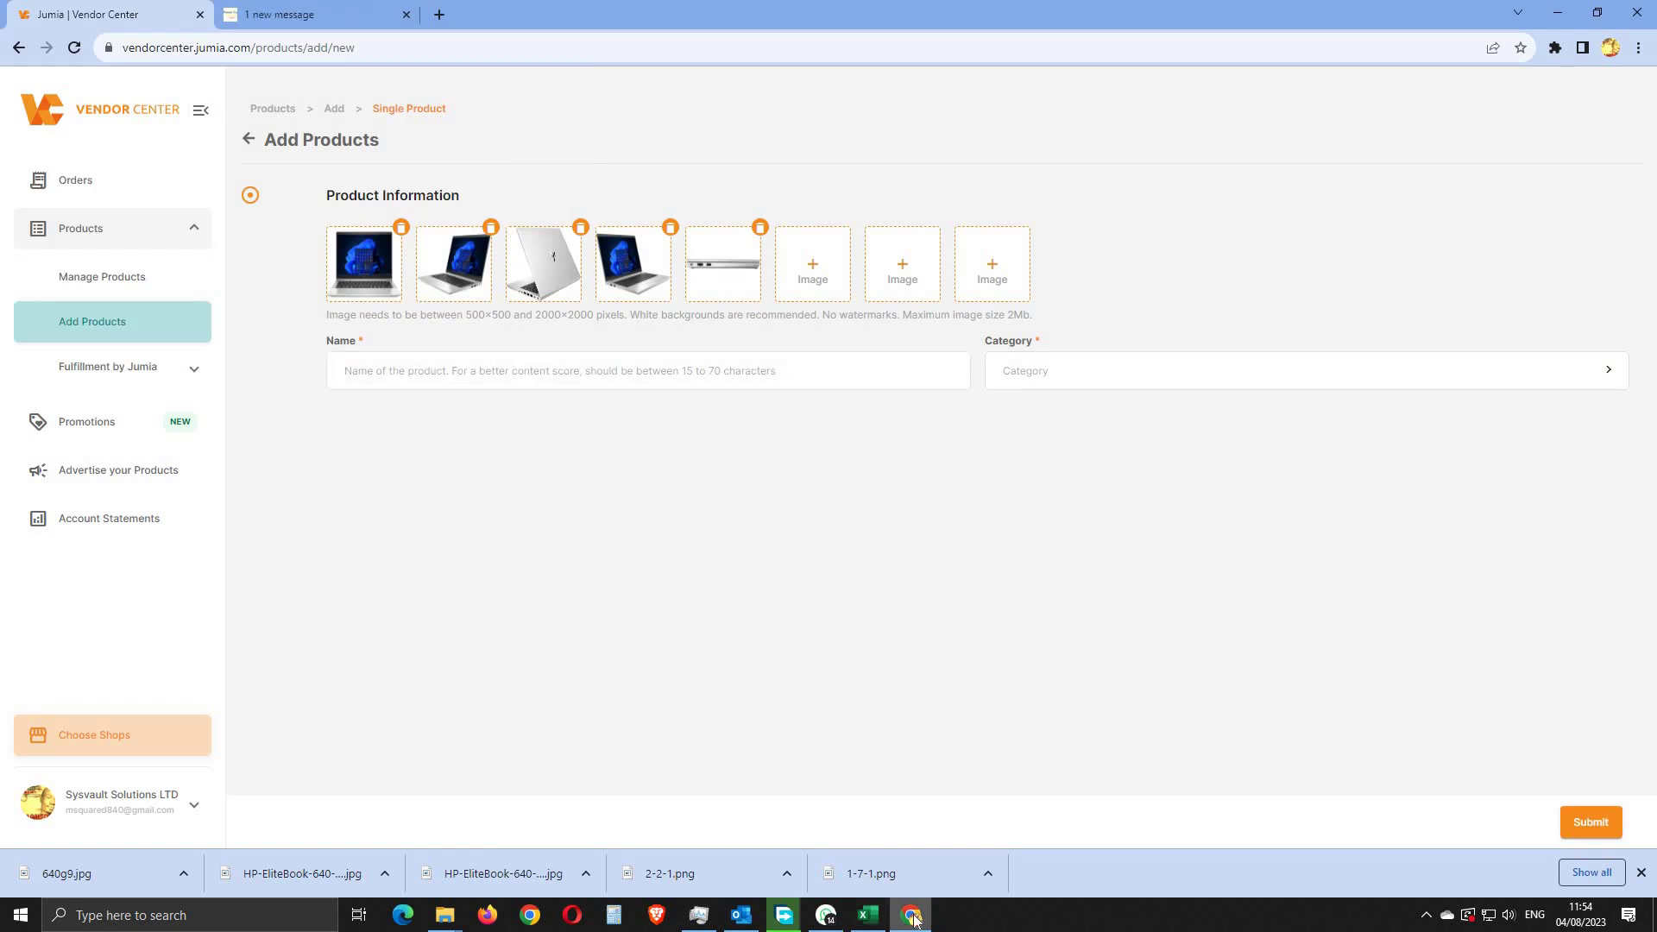
# Step: Copy the full HP EliteBook 630 G9 product title from the Pavan Computers listing into the Vendor Center product name
pyautogui.click(913, 916)
pyautogui.click(913, 916)
pyautogui.click(307, 24)
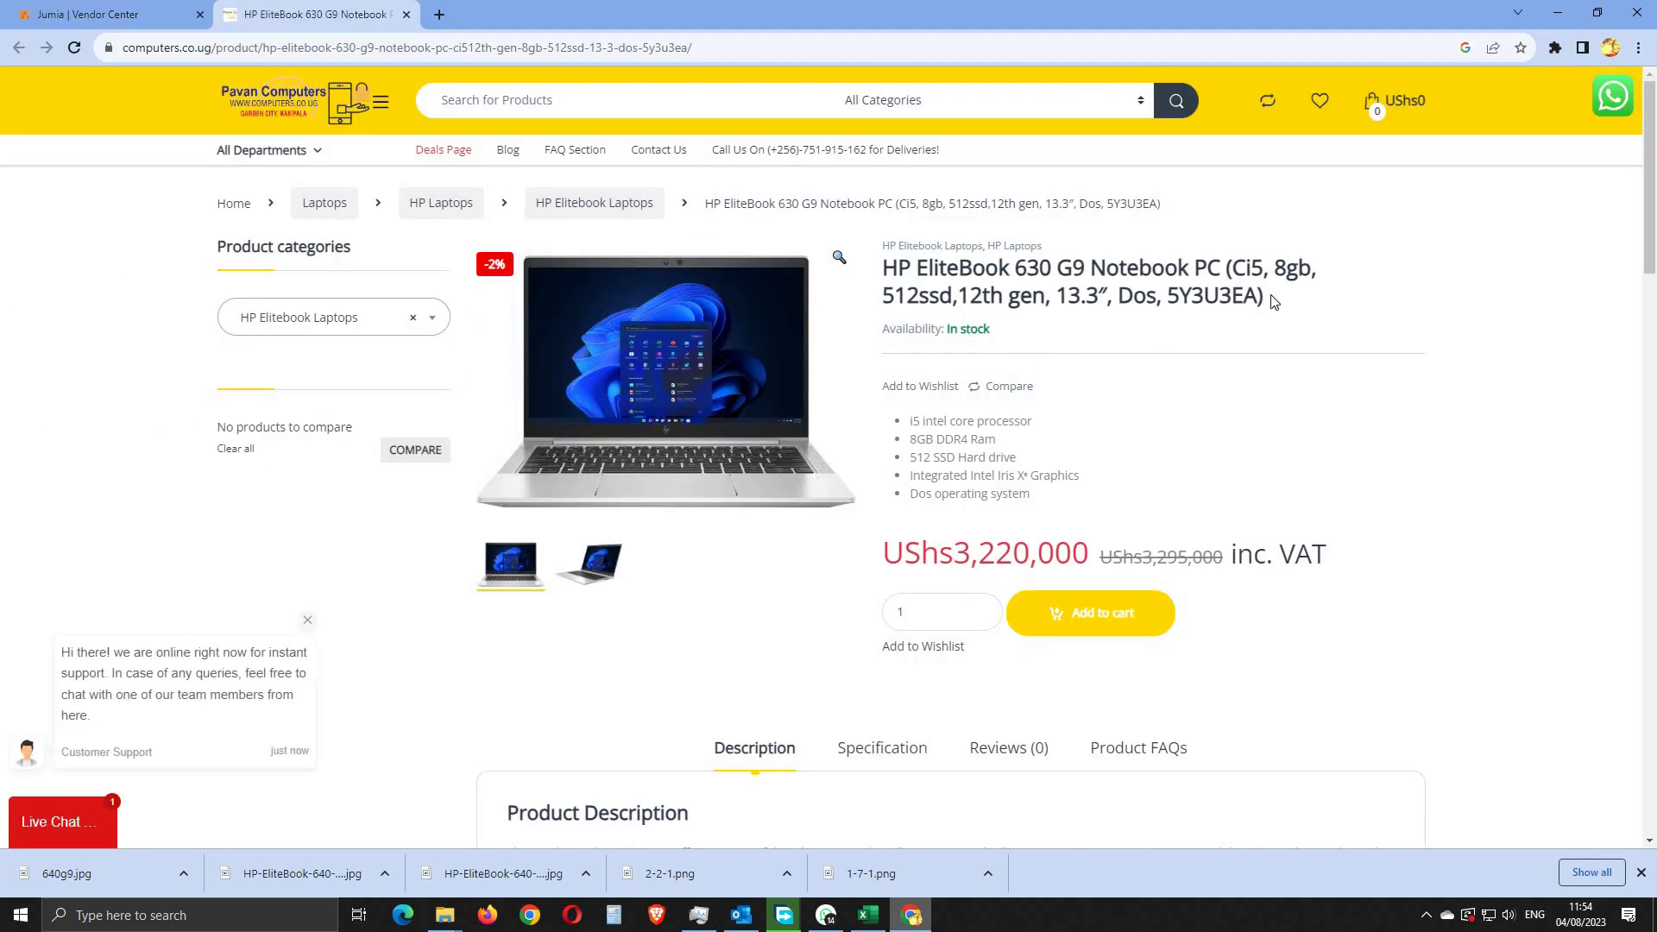
pyautogui.moveTo(1268, 300); pyautogui.dragTo(872, 283)
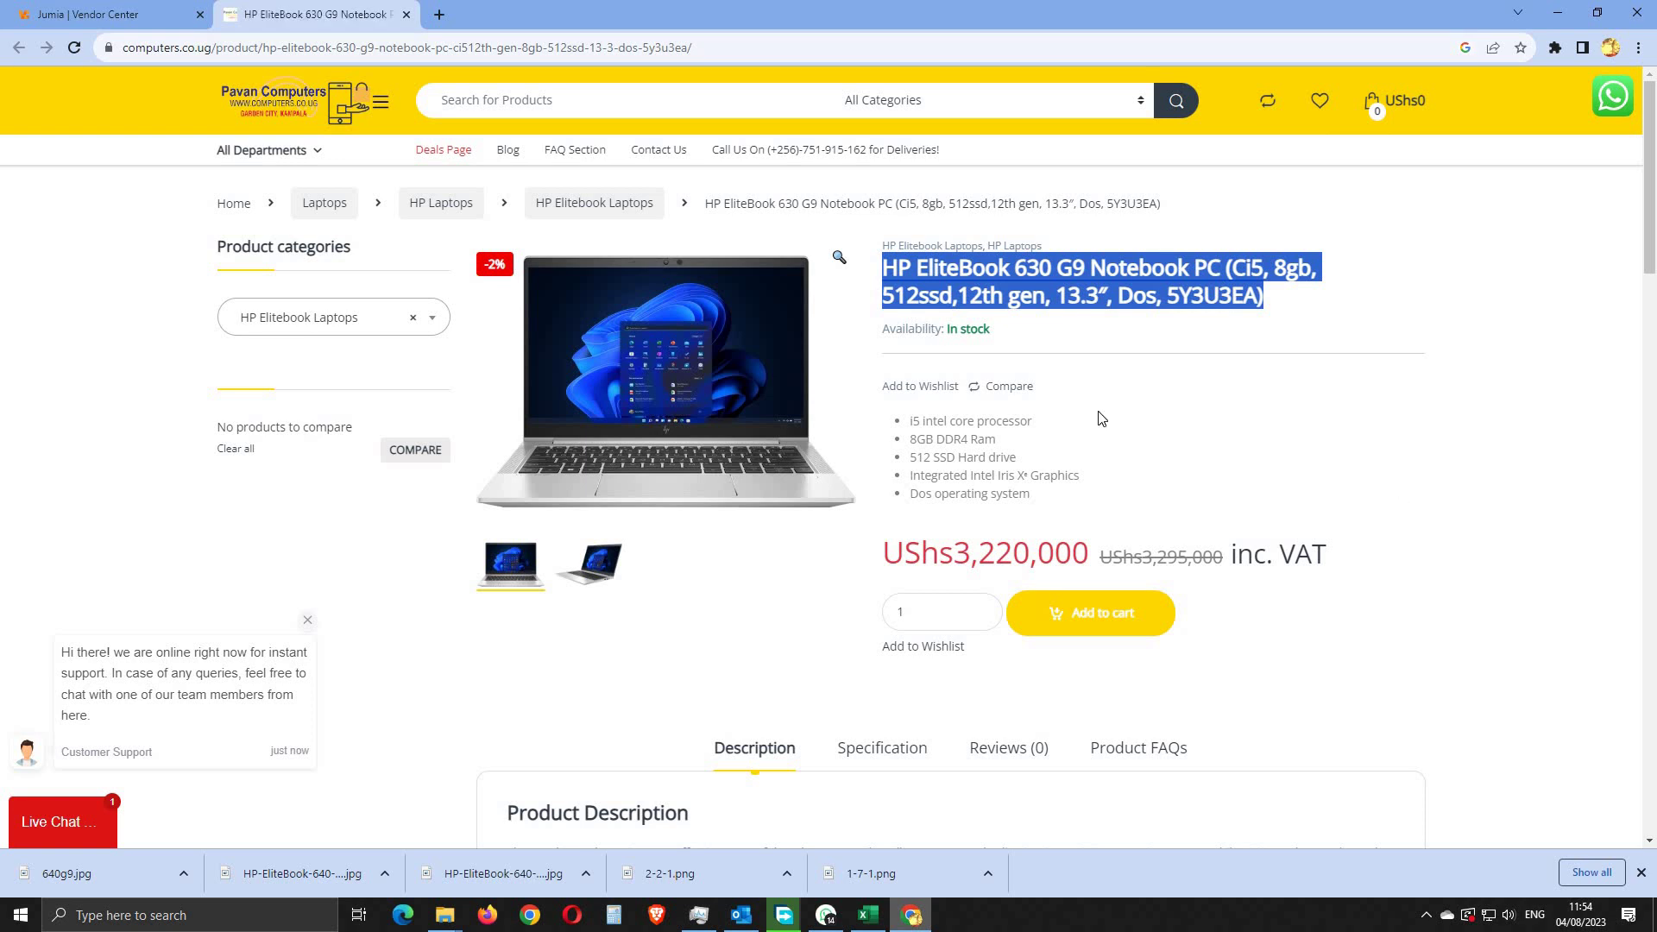
pyautogui.click(84, 17)
pyautogui.click(311, 15)
pyautogui.rightClick(964, 284)
pyautogui.click(994, 296)
pyautogui.click(115, 19)
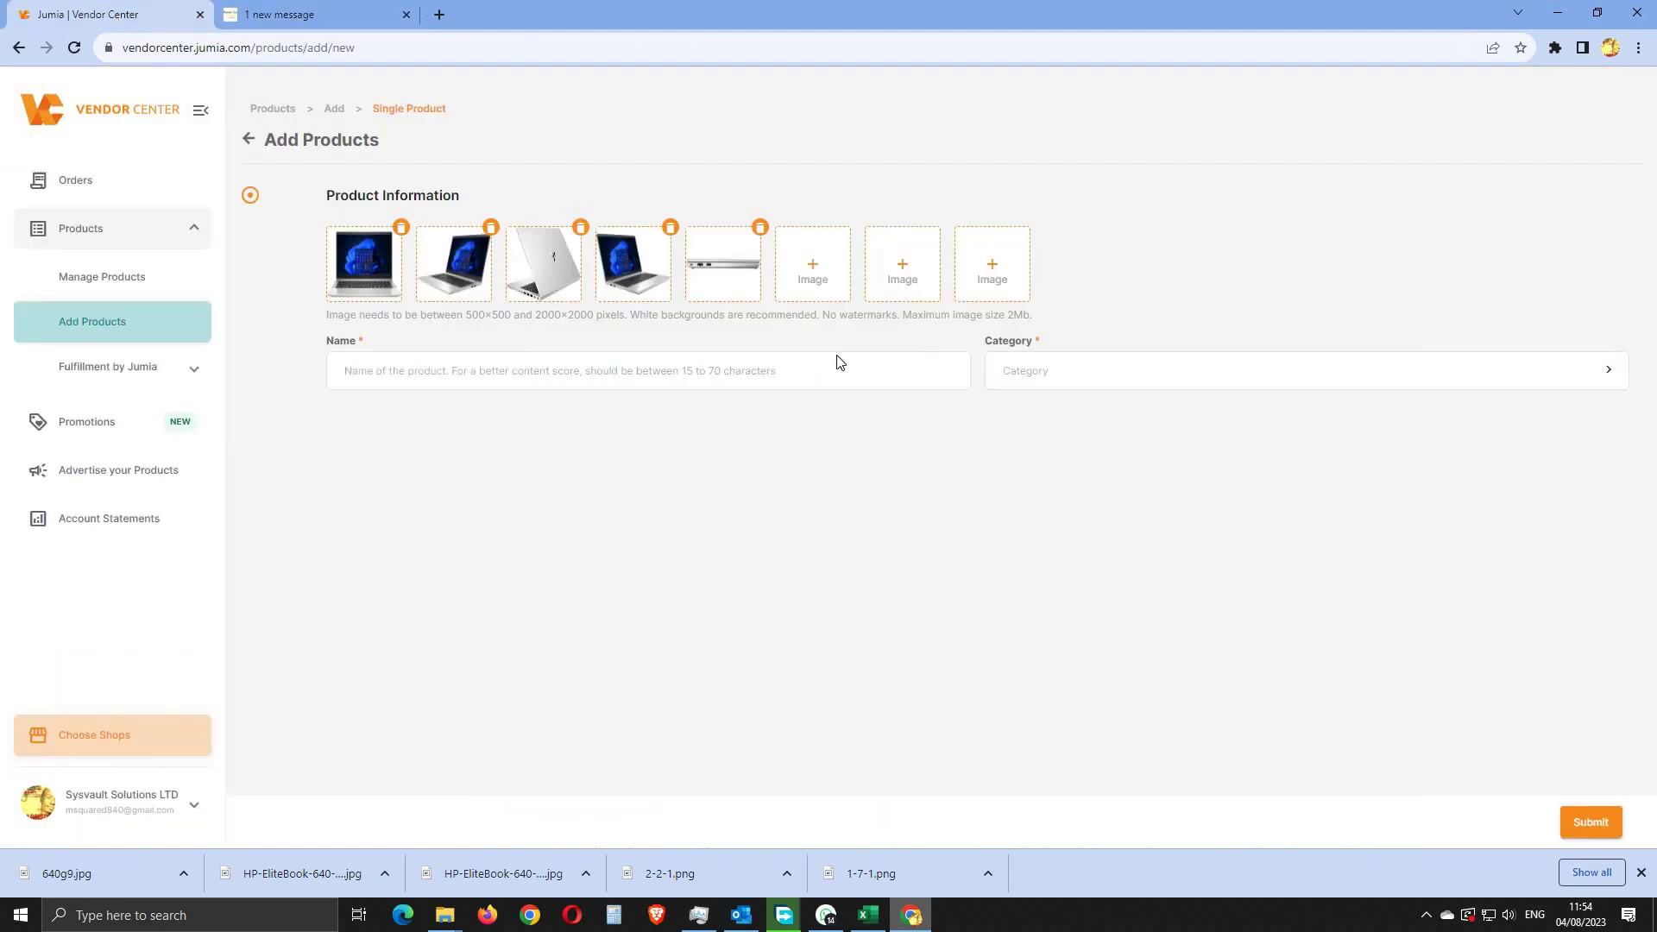
pyautogui.click(592, 370)
pyautogui.hotkey('ctrl', 'v')
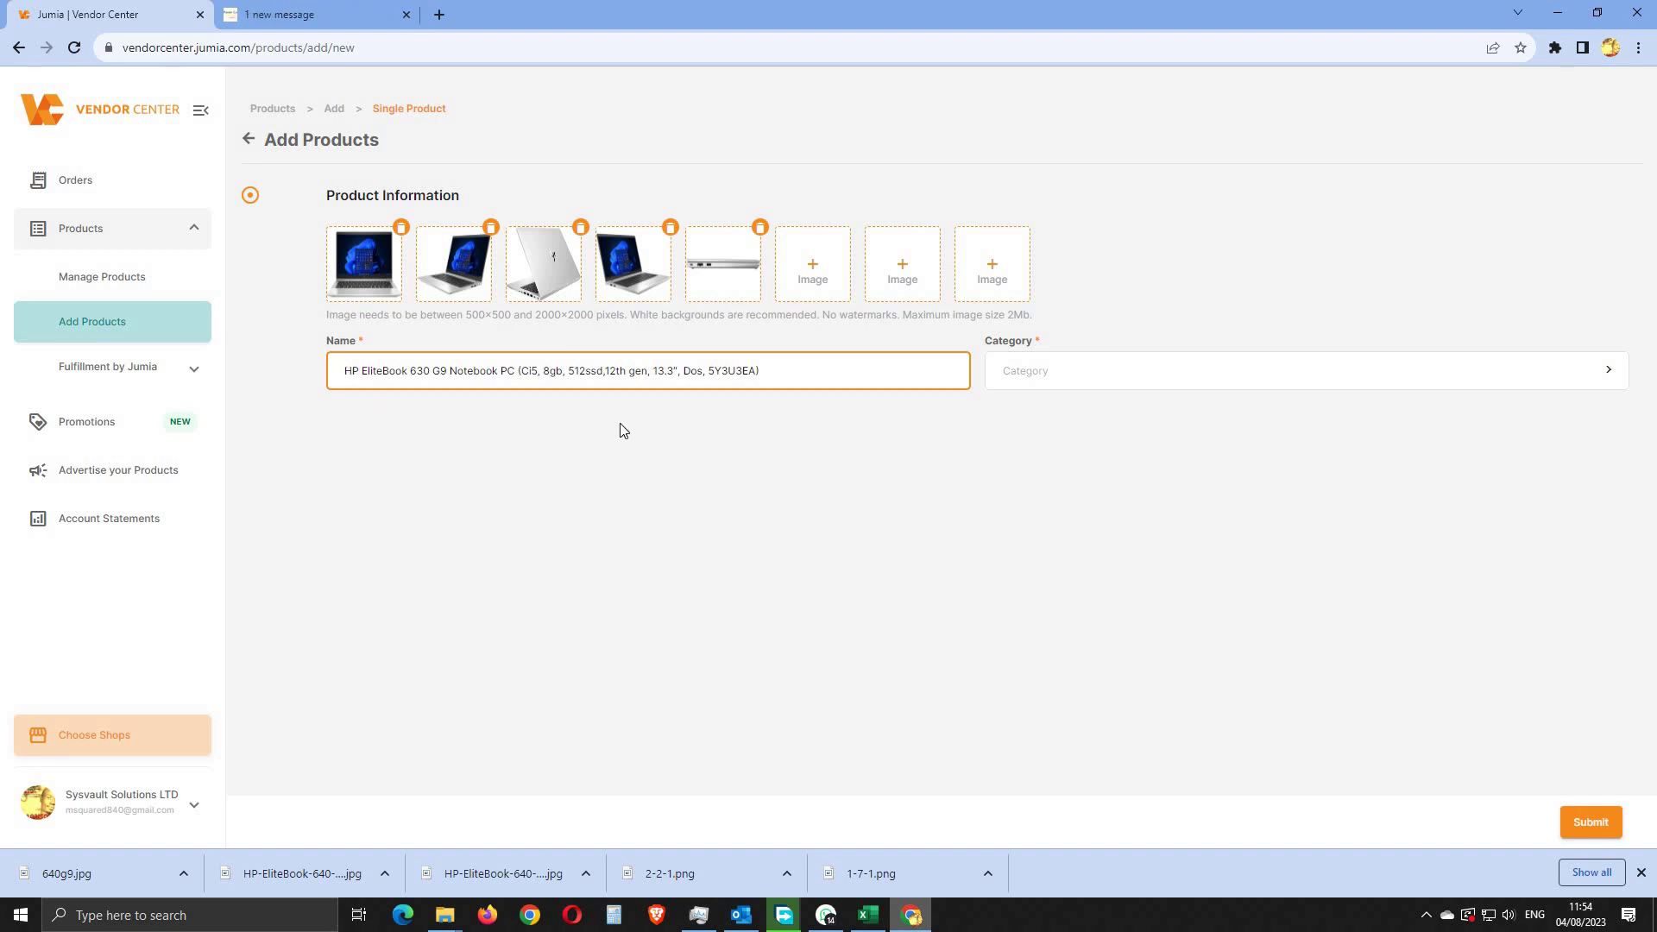
# Step: Check the laptop's entry in the Excel price list, and replace the inch mark after 13.3 in the product name with "inch"
pyautogui.click(867, 915)
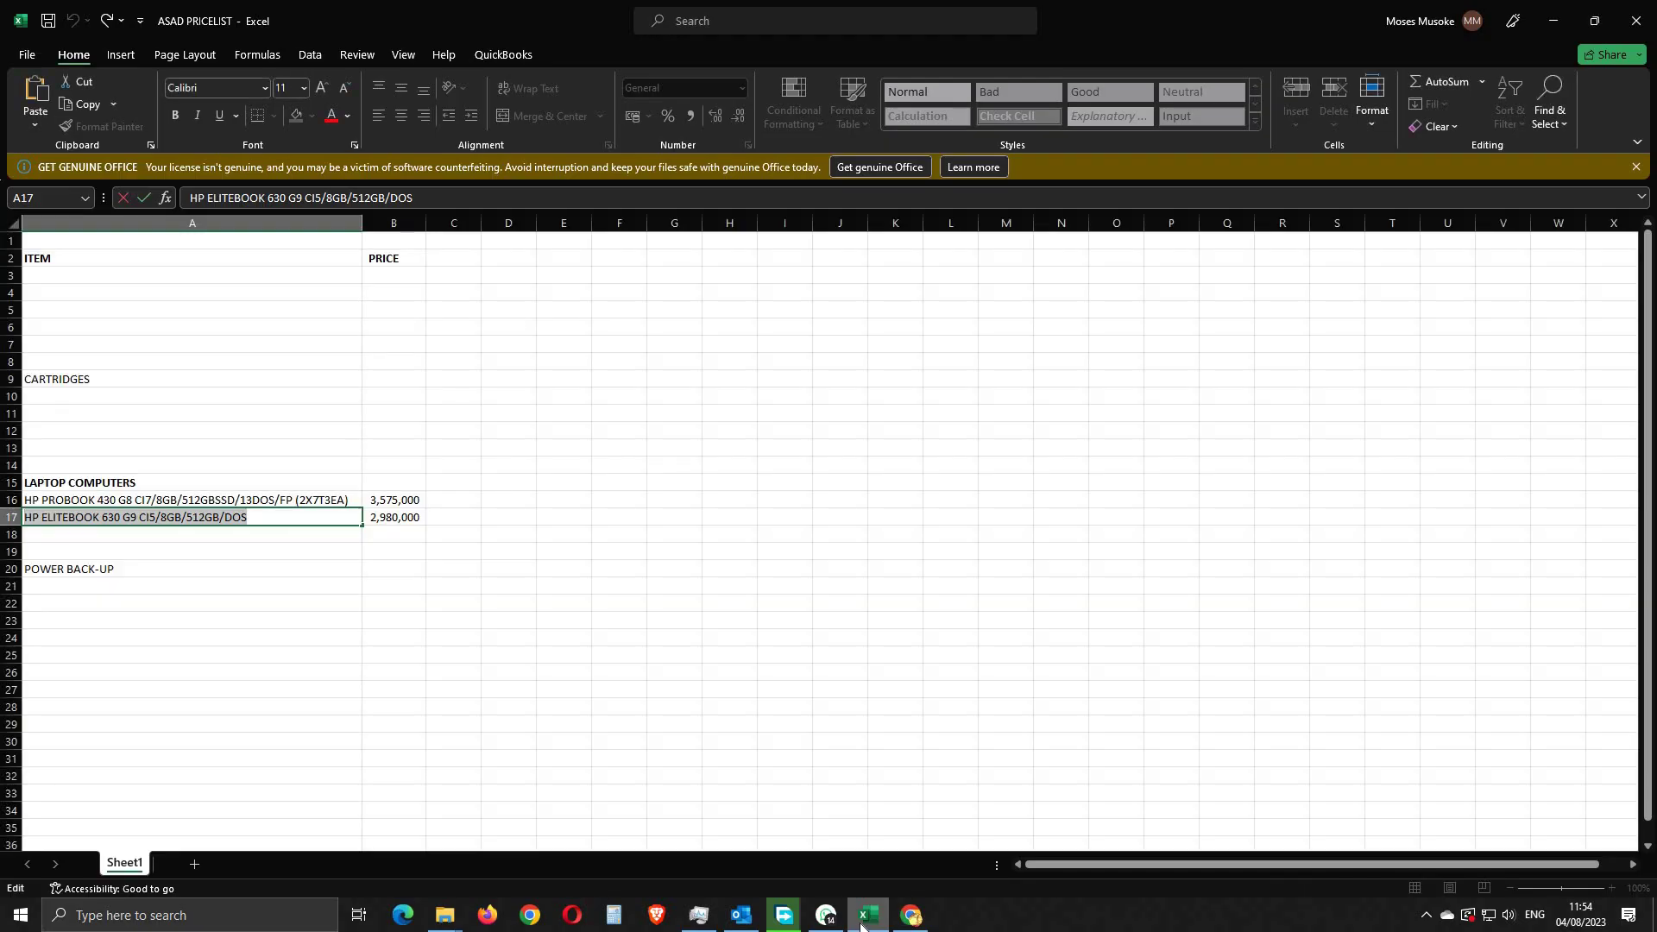
pyautogui.click(861, 916)
pyautogui.click(501, 352)
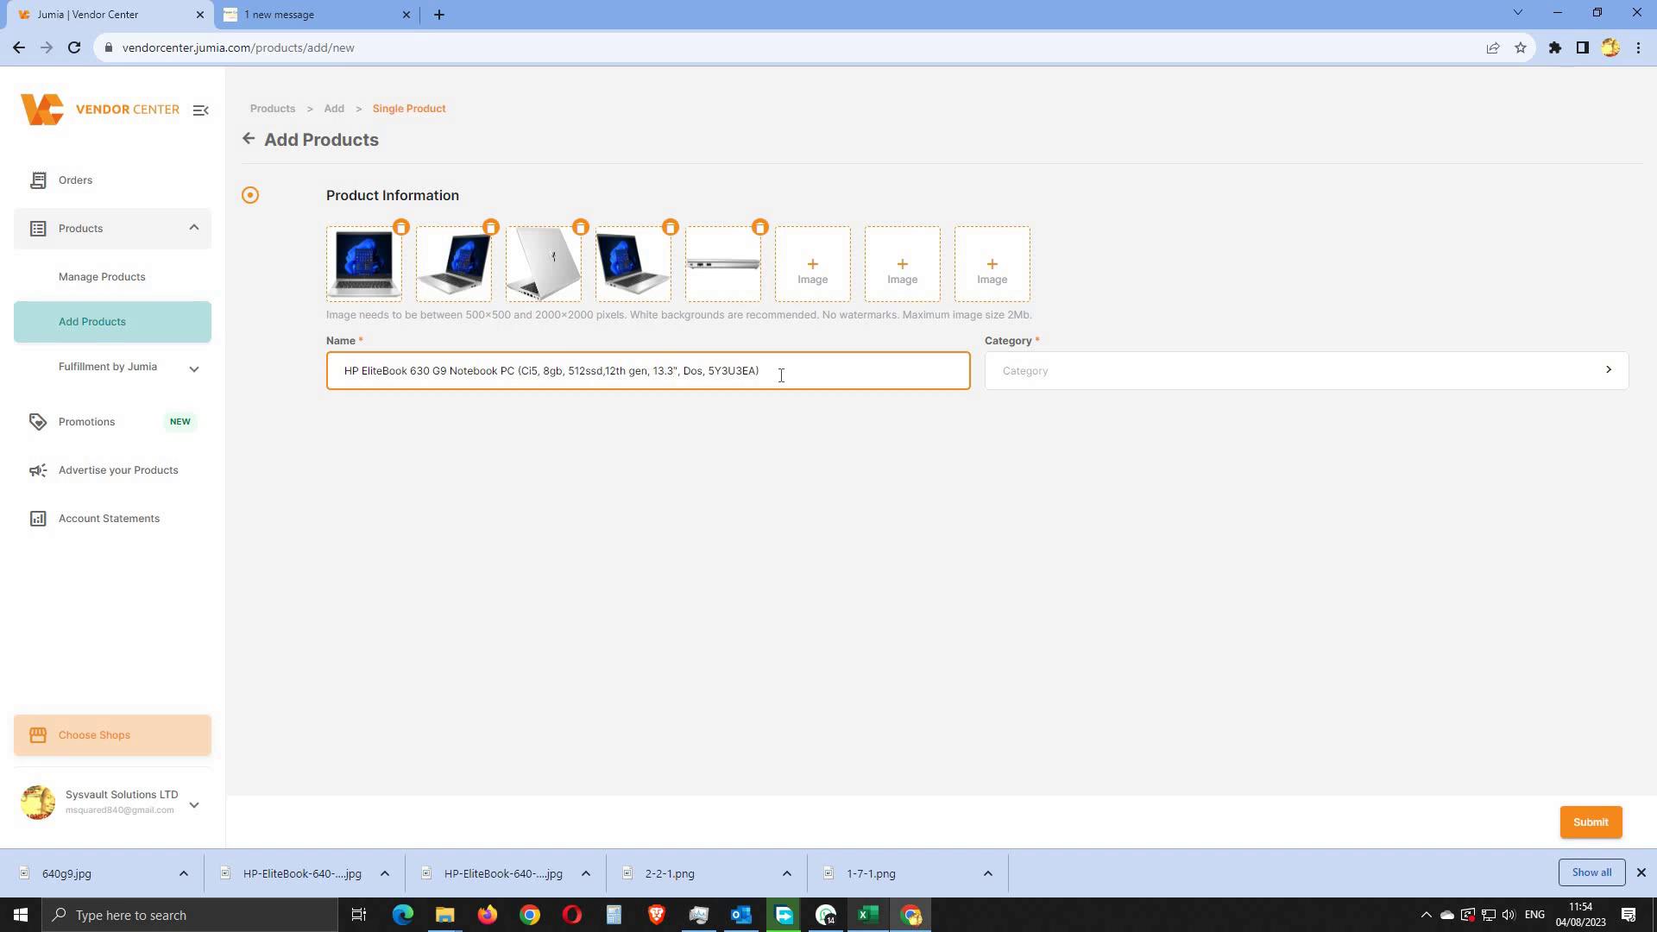
pyautogui.press('BackSpace')
pyautogui.write('inch')
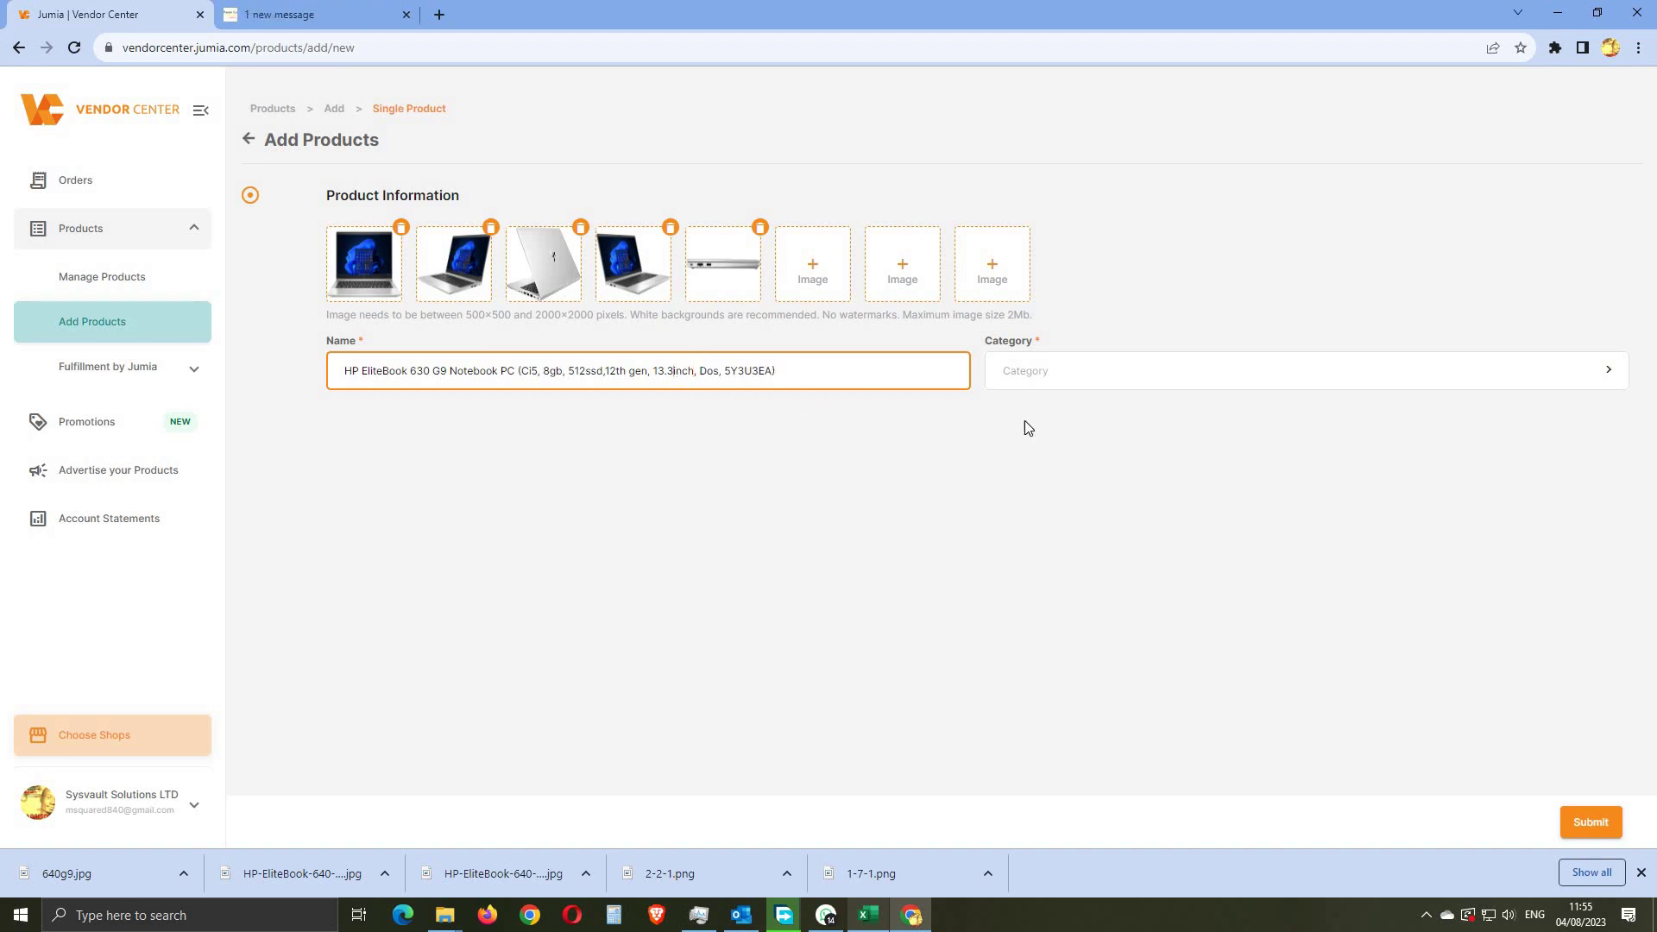
# Step: Search the categories for "laptop" and set the product's category to Laptops > Traditional Laptops > Notebooks
pyautogui.click(1047, 362)
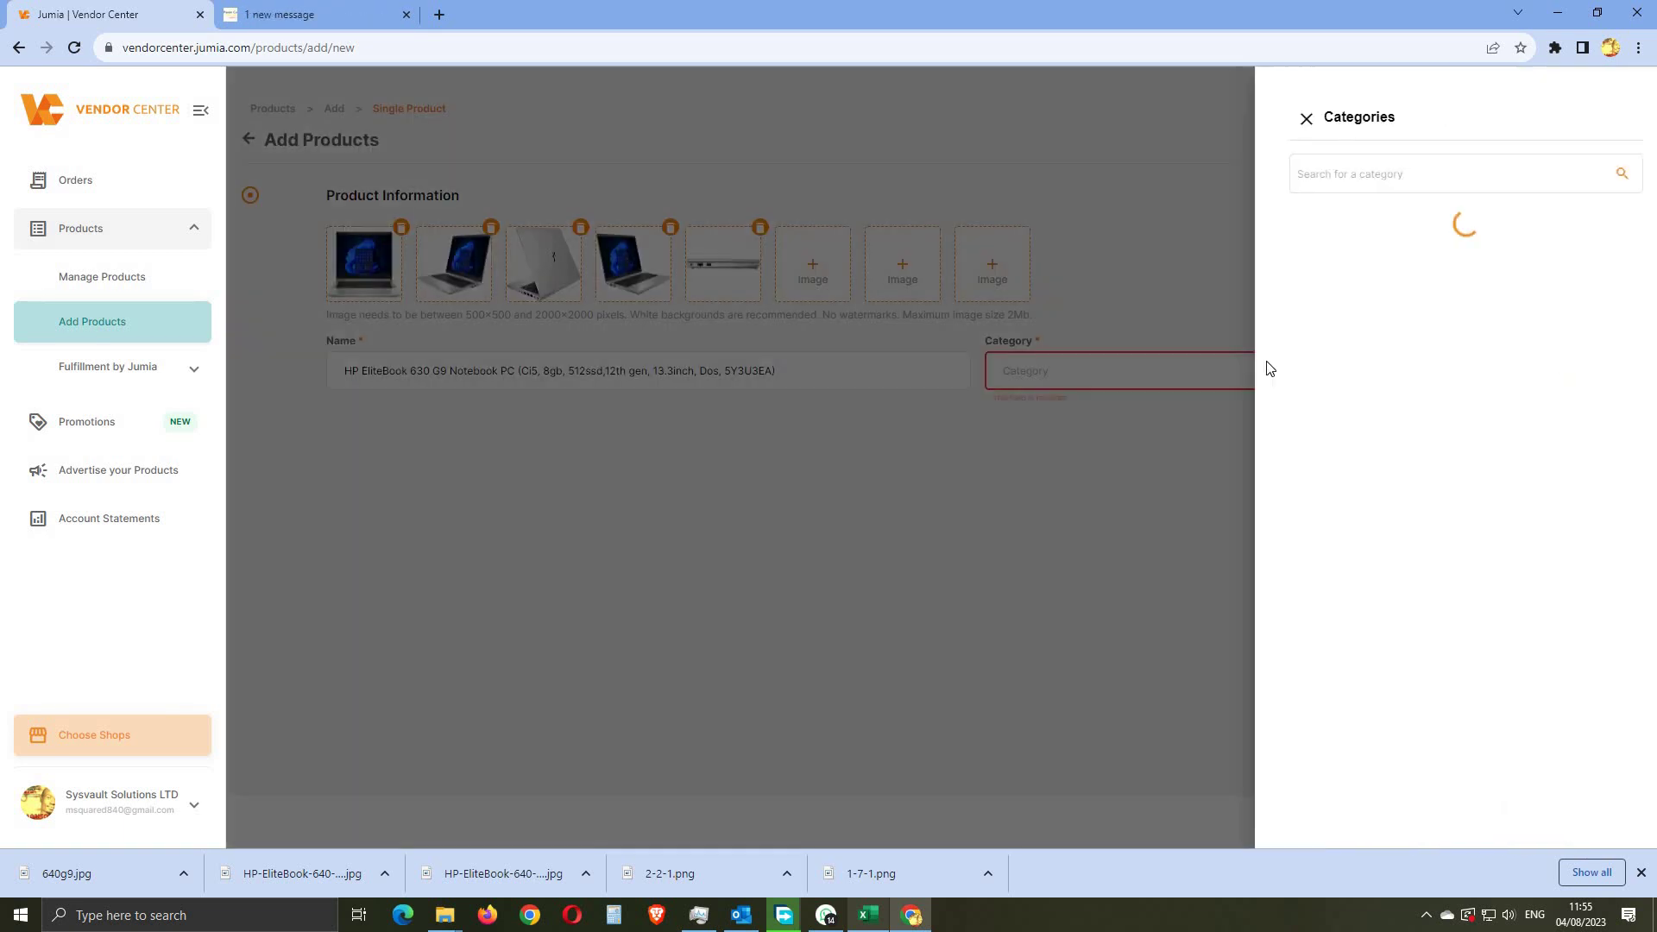
pyautogui.click(1420, 171)
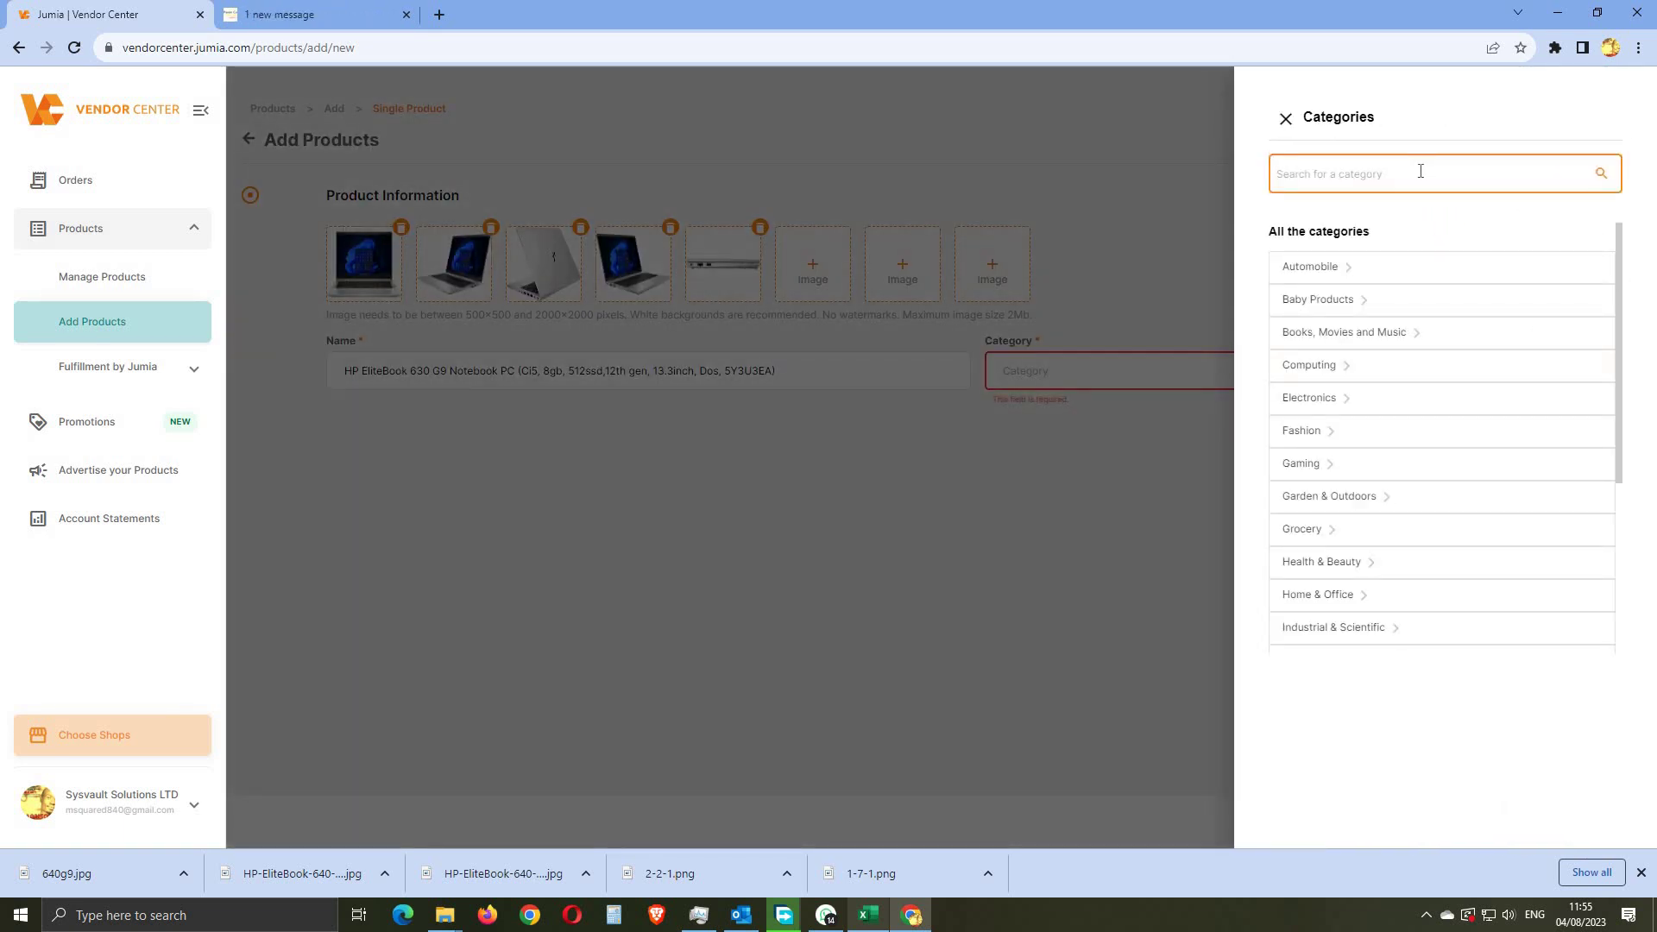
pyautogui.write('lap')
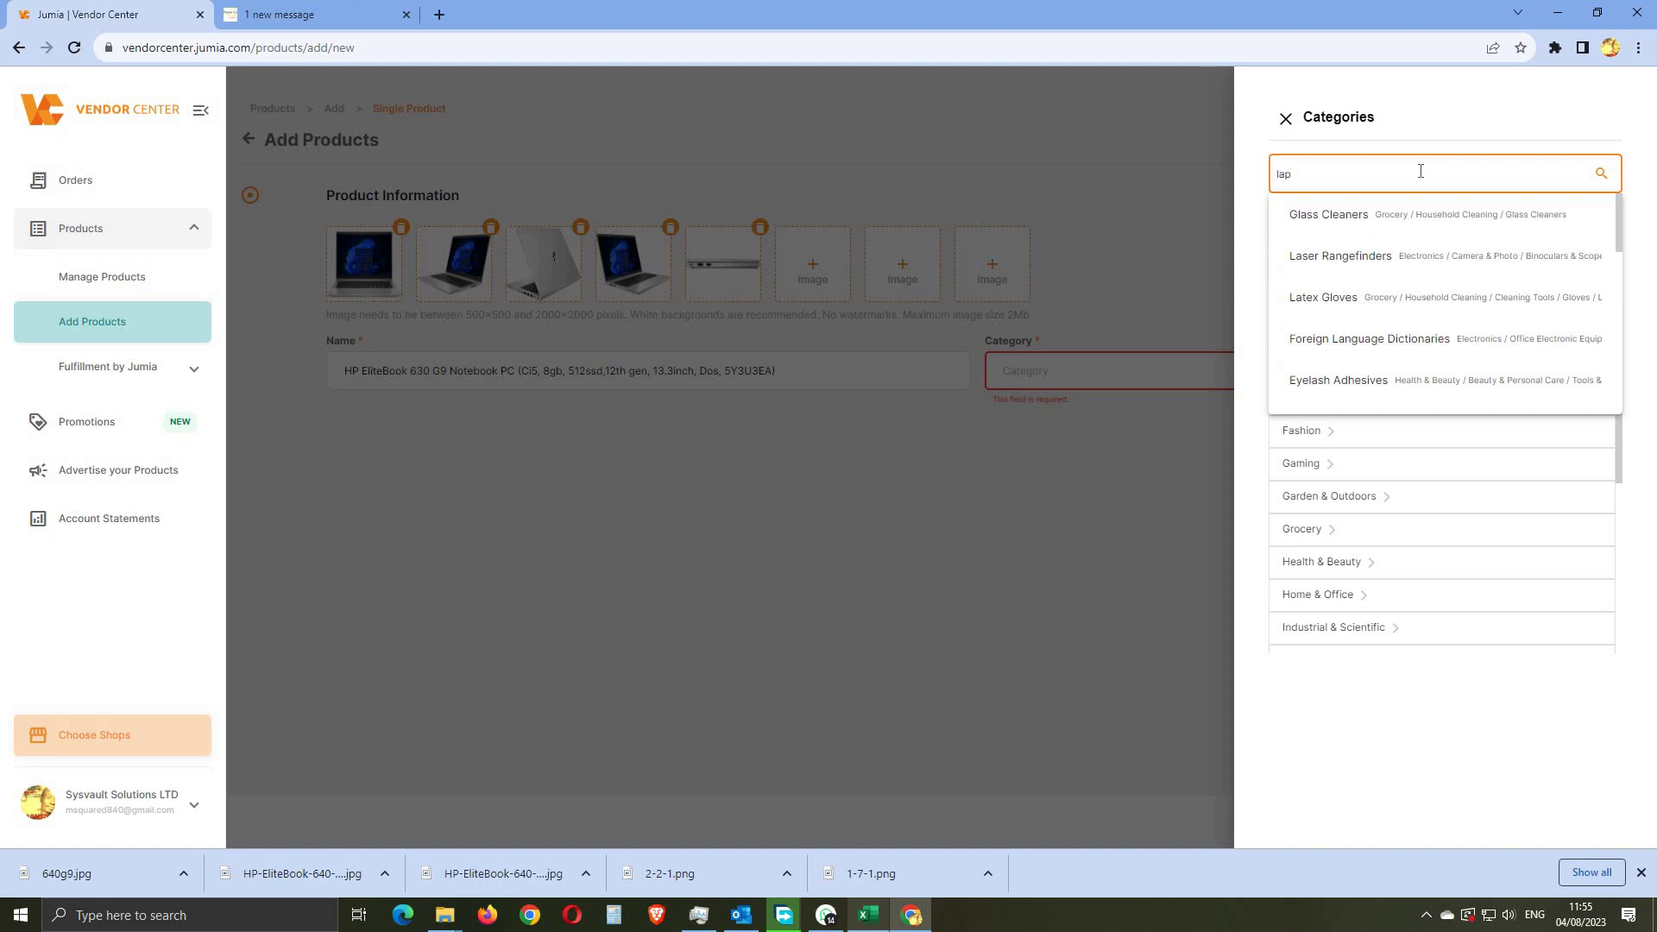
pyautogui.write('top')
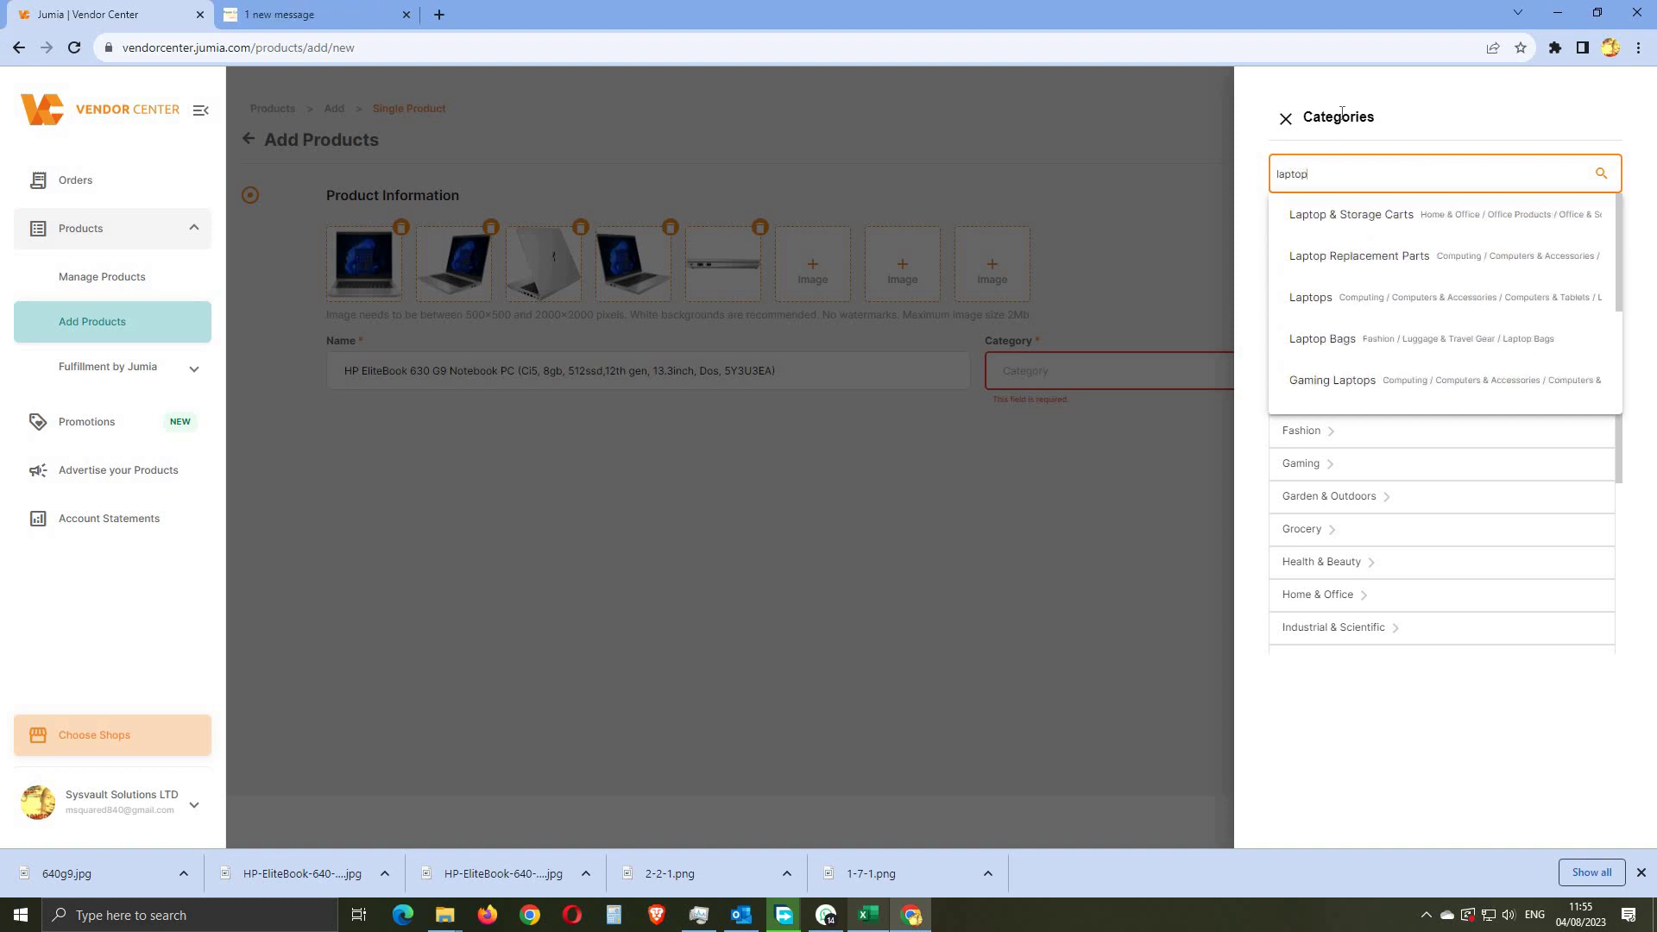
pyautogui.click(1352, 302)
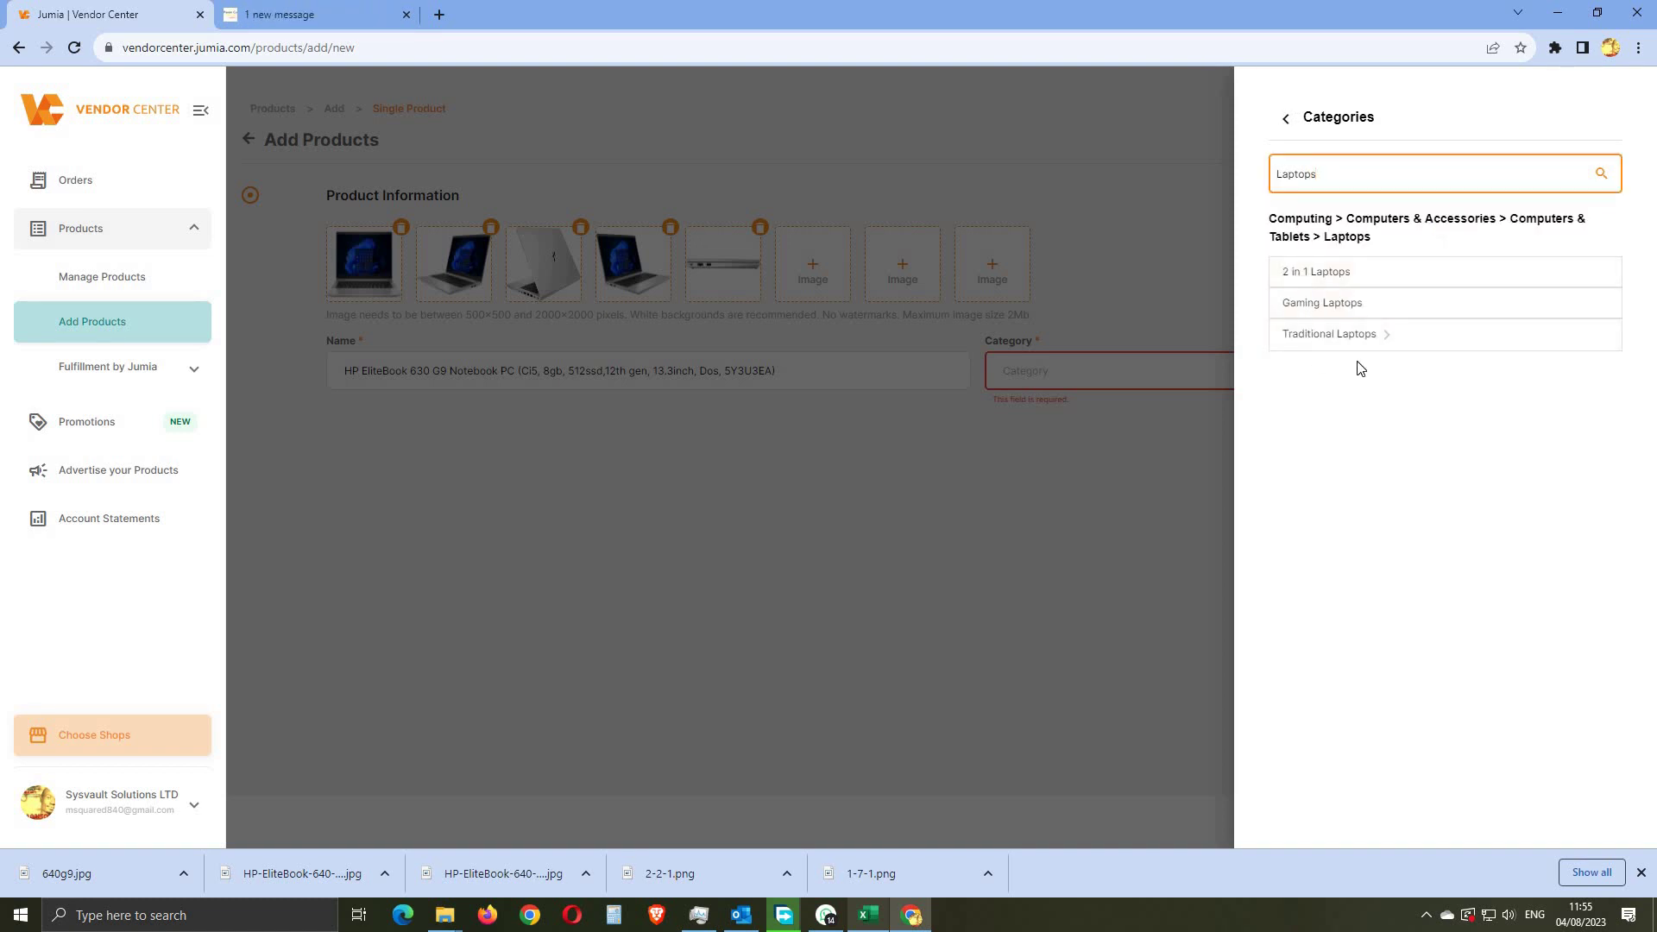
pyautogui.click(1353, 339)
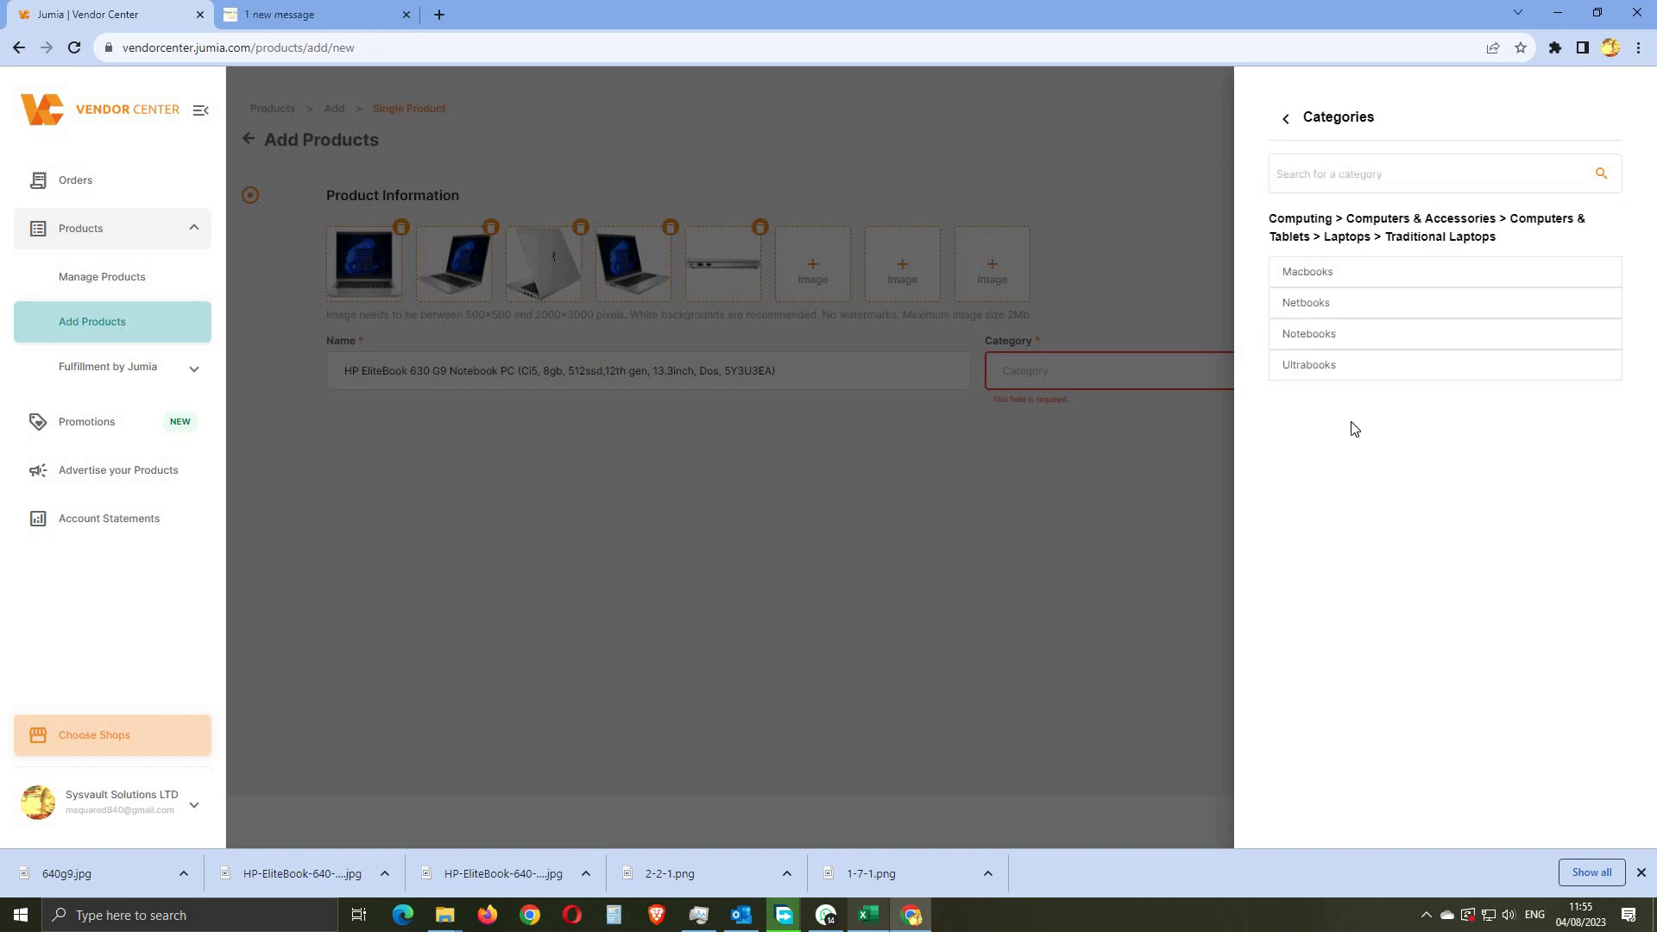
pyautogui.click(1308, 337)
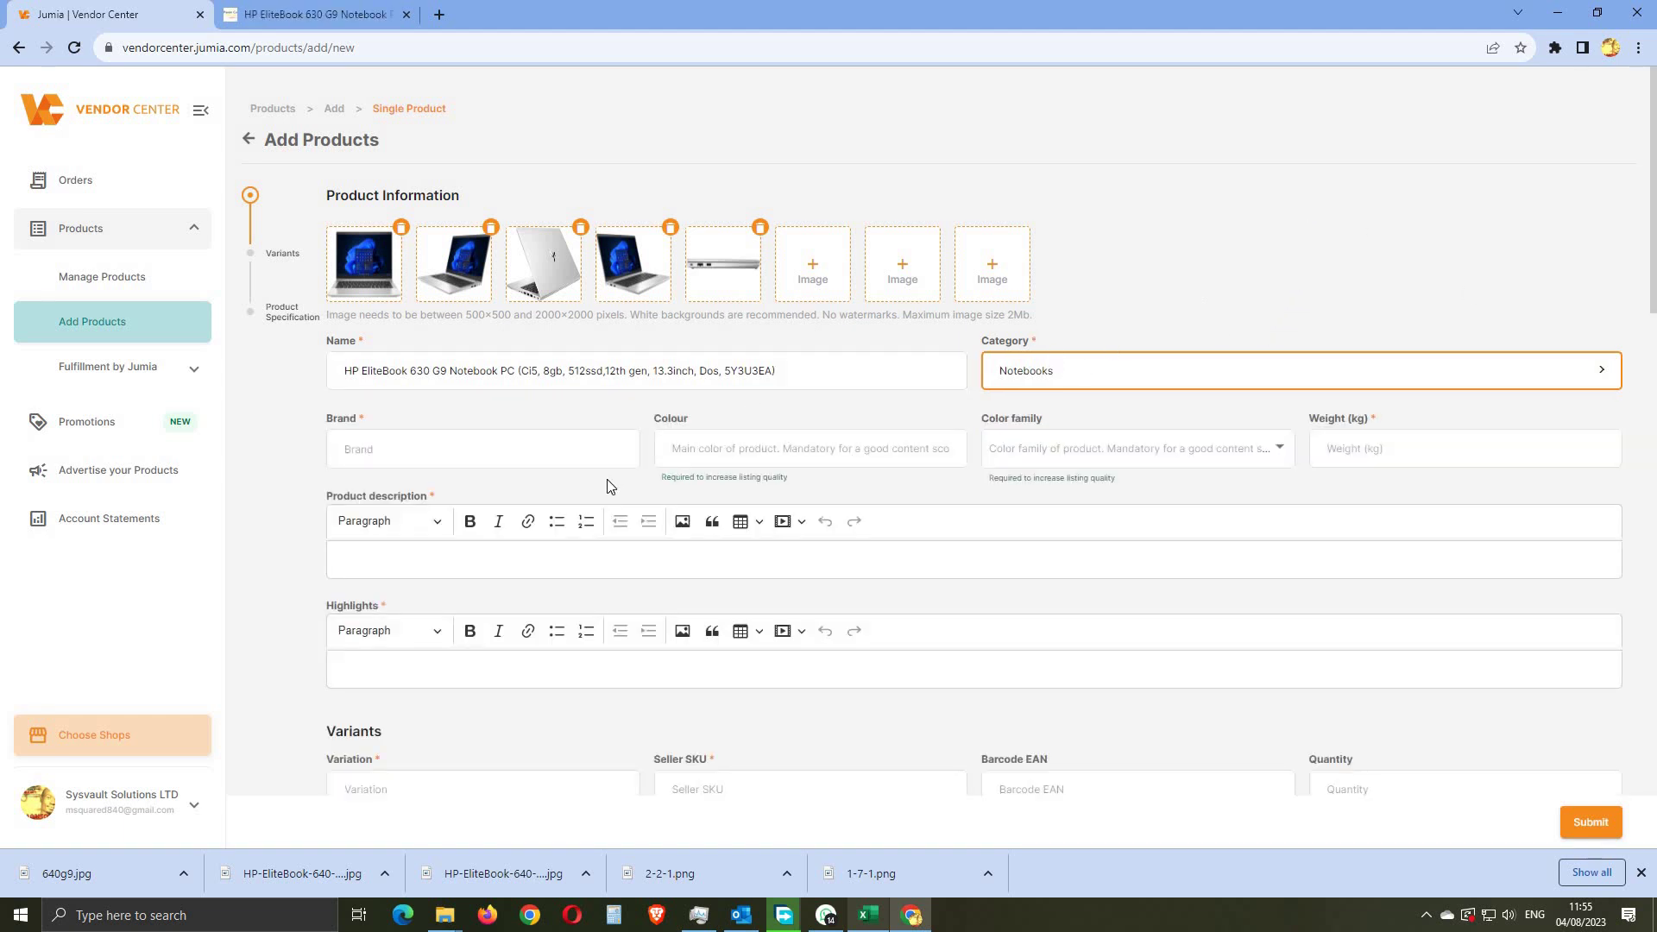
# Step: Set the brand to Hp and remove the leading "HP" from the product name
pyautogui.click(394, 446)
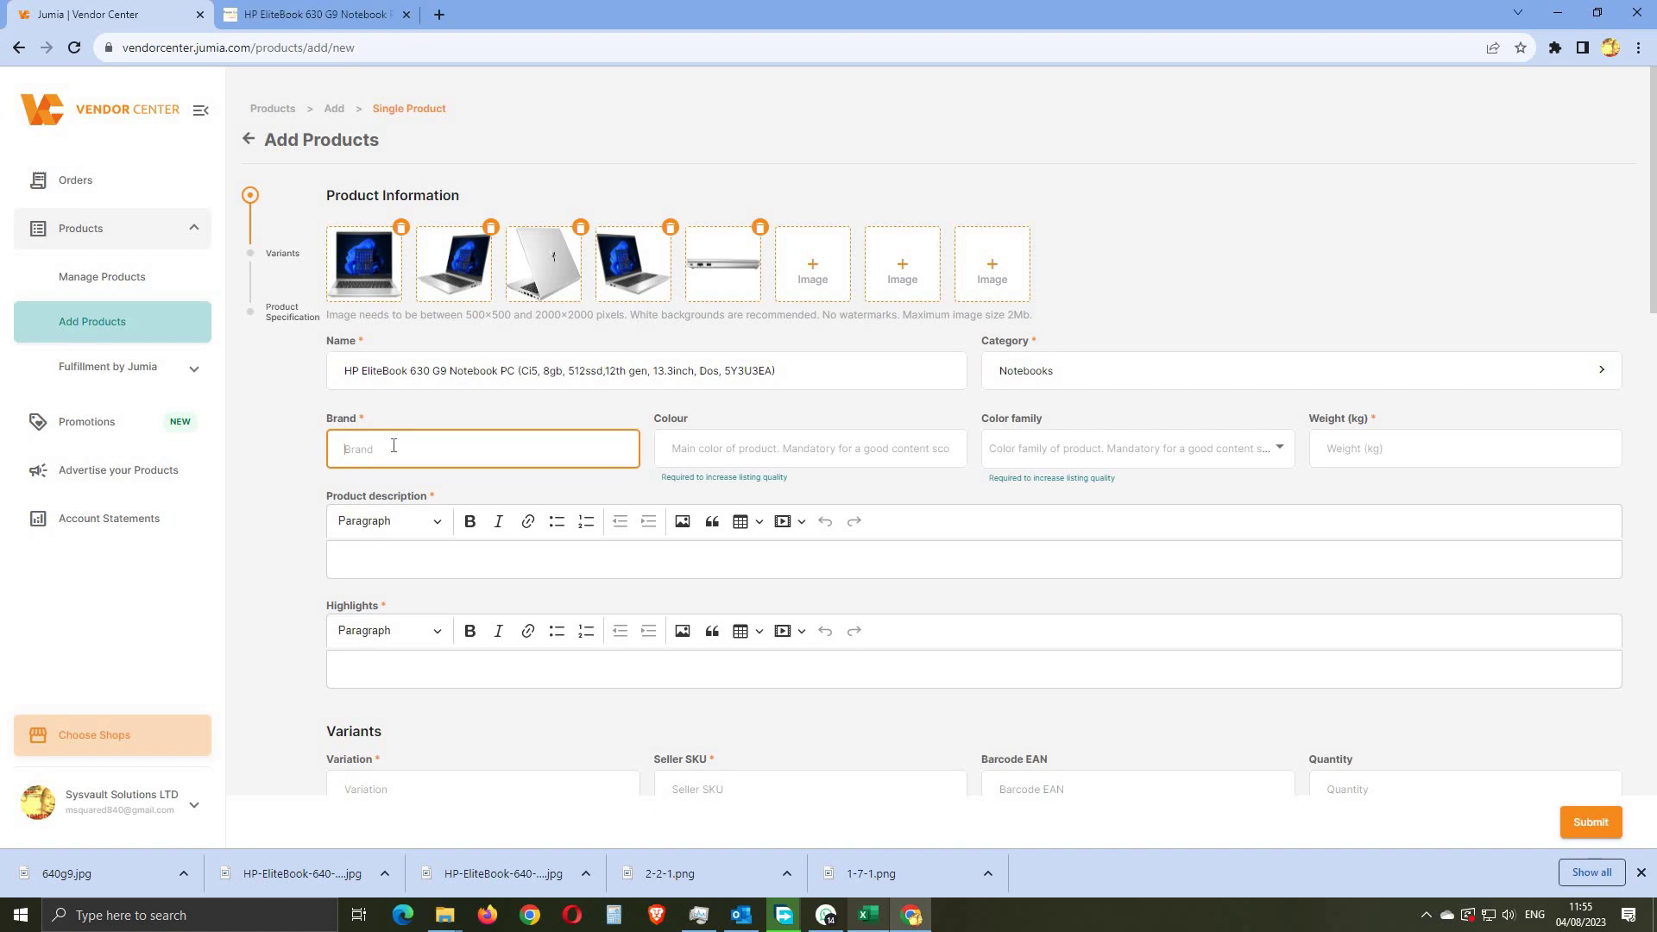
pyautogui.write('HP')
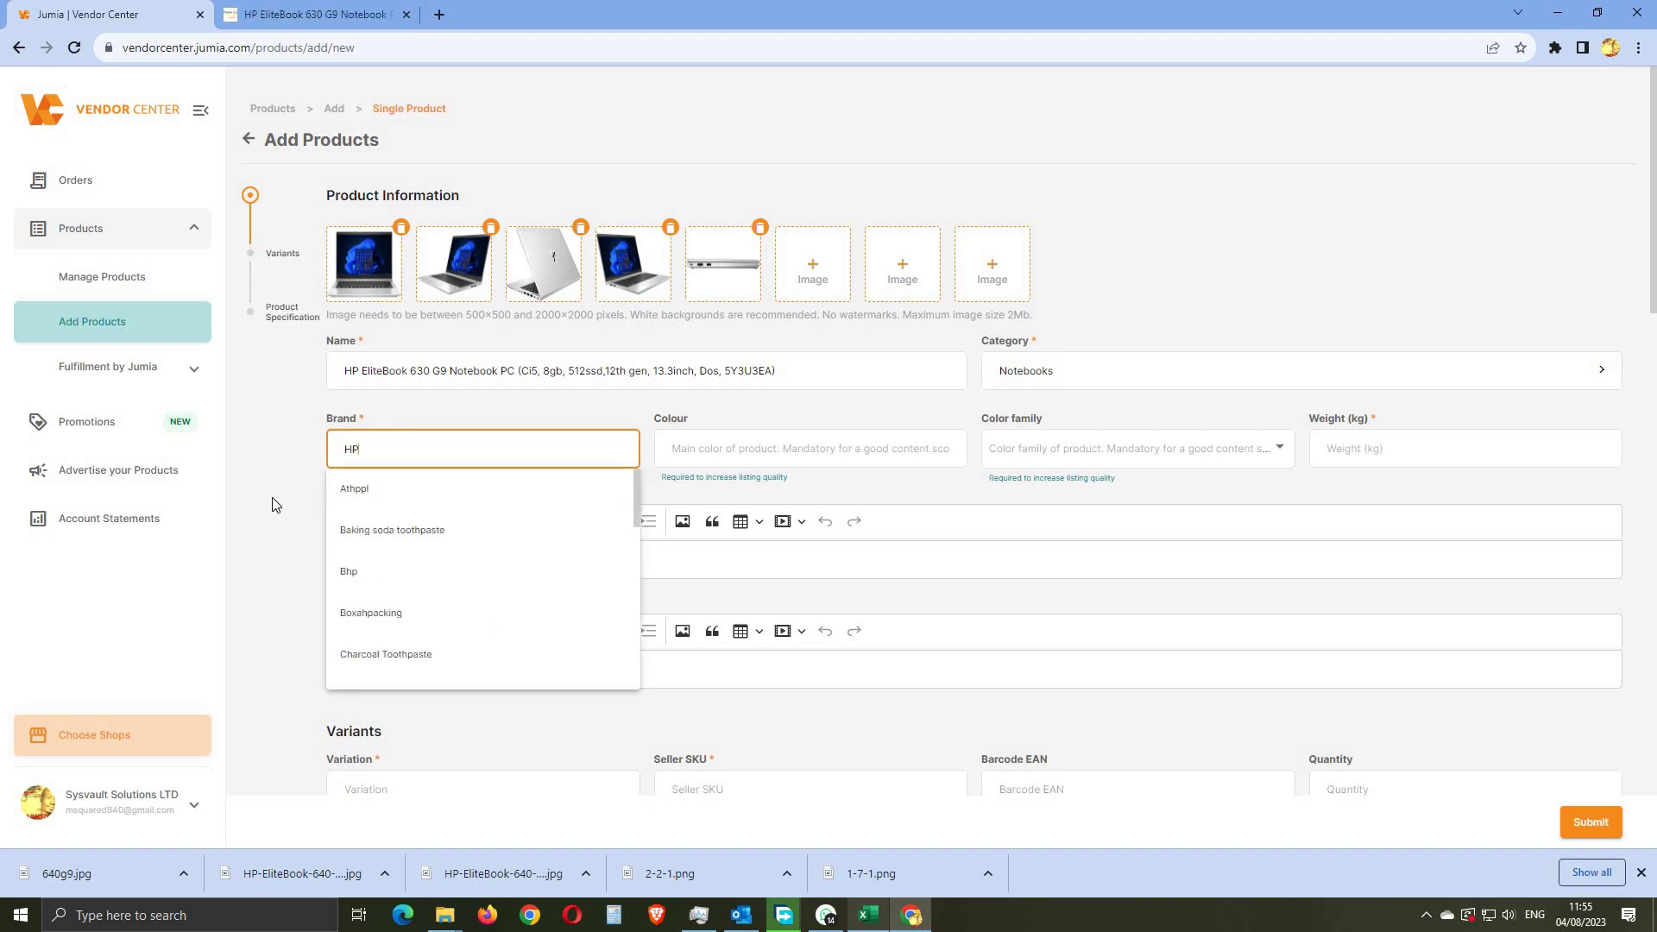
pyautogui.click(294, 528)
pyautogui.click(360, 371)
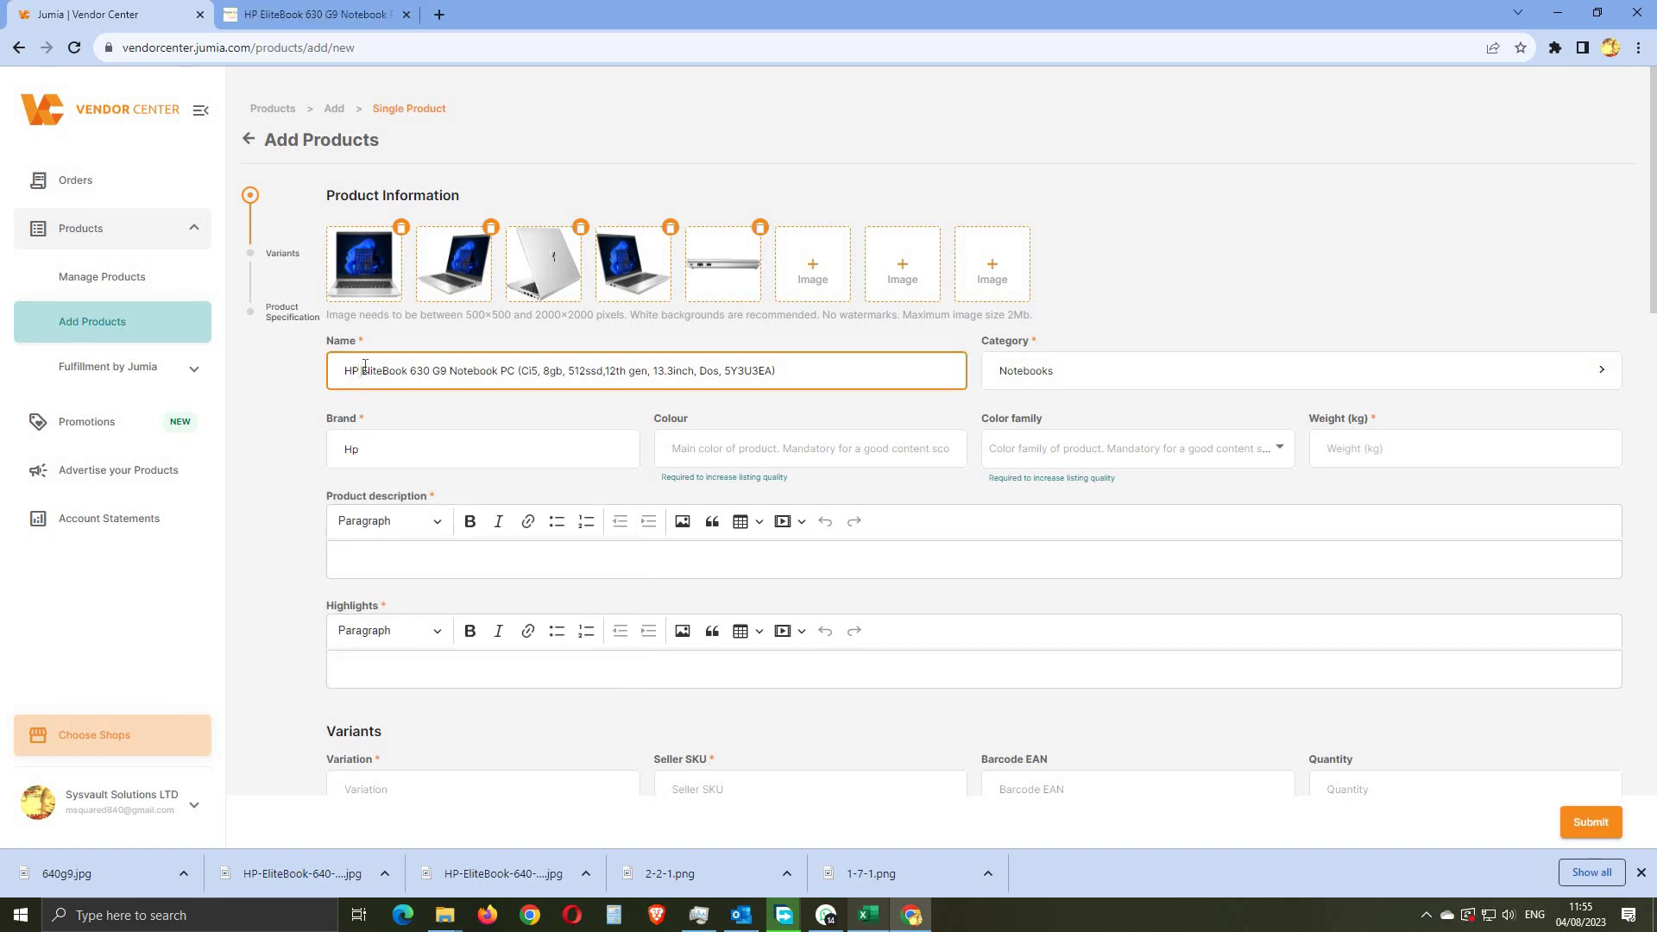
pyautogui.press('BackSpace')
pyautogui.press('BackSpace')
pyautogui.press('BackSpace')
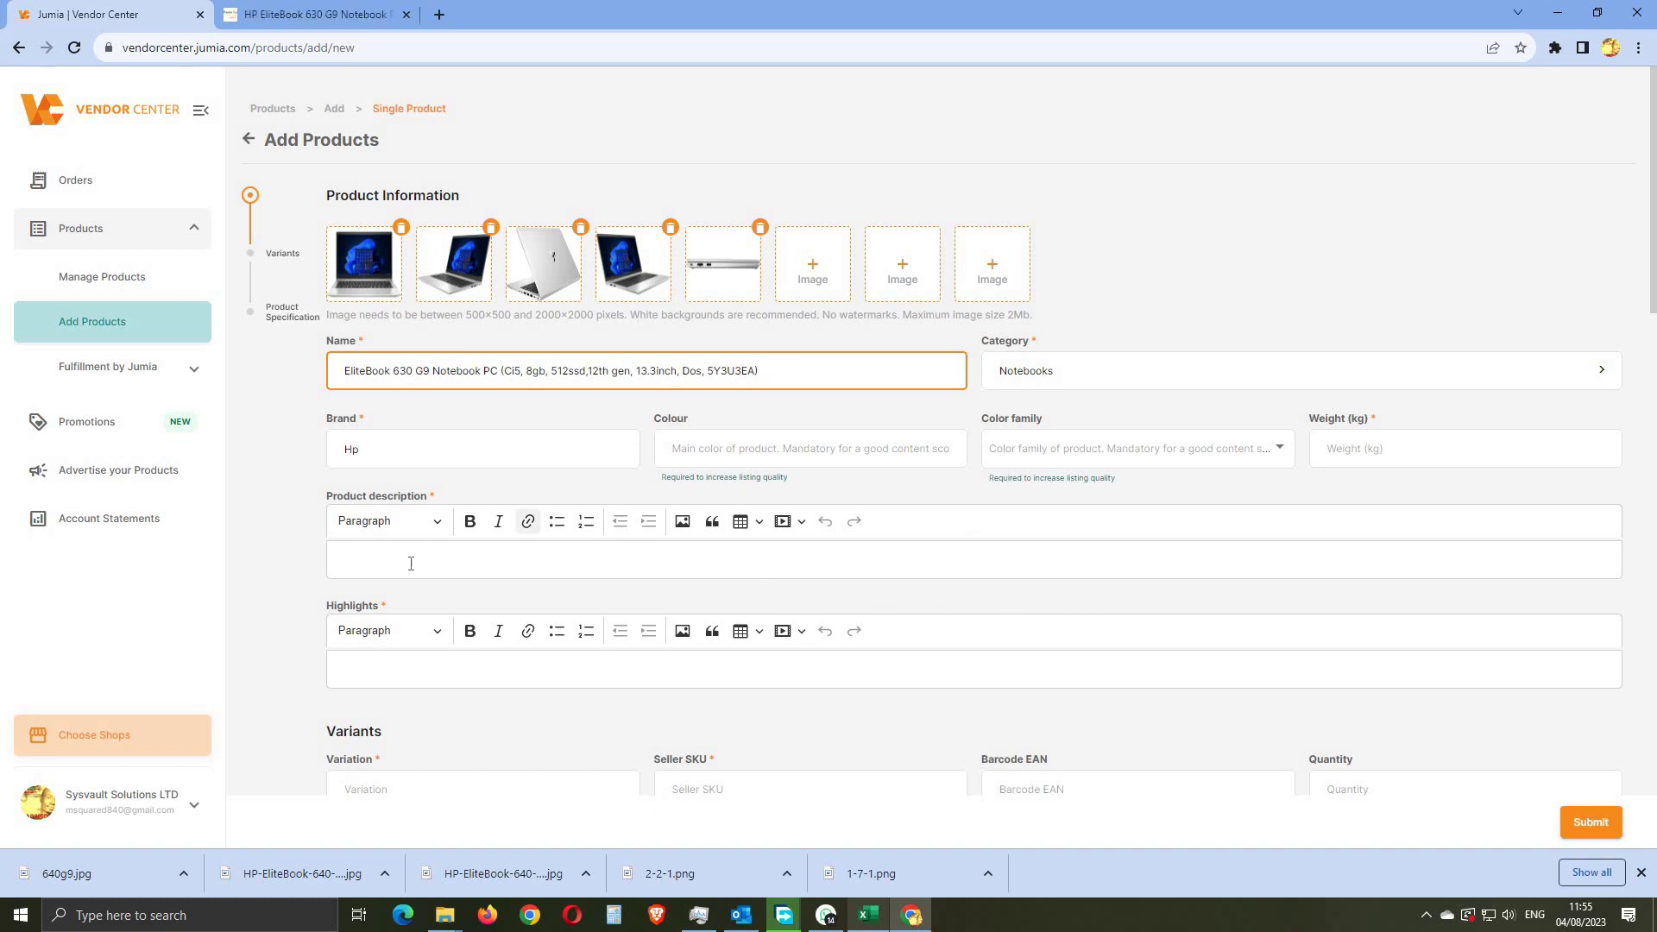
# Step: Set the product's colour to SILVER and its color family to Silver
pyautogui.click(726, 450)
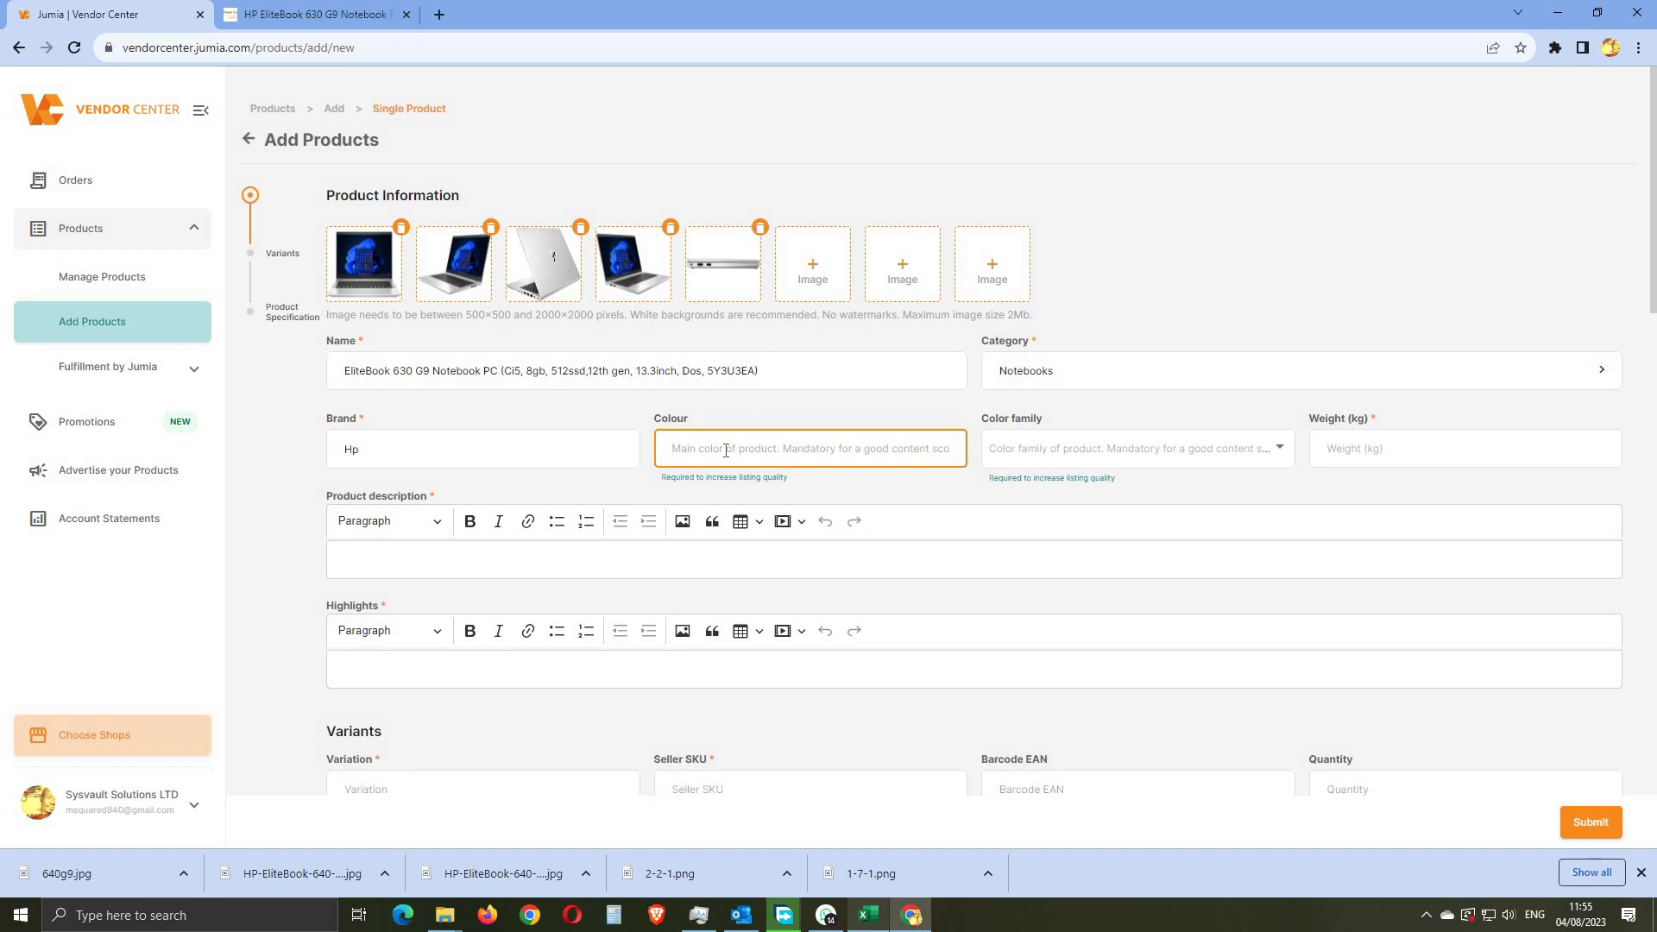
pyautogui.write('SILVETR')
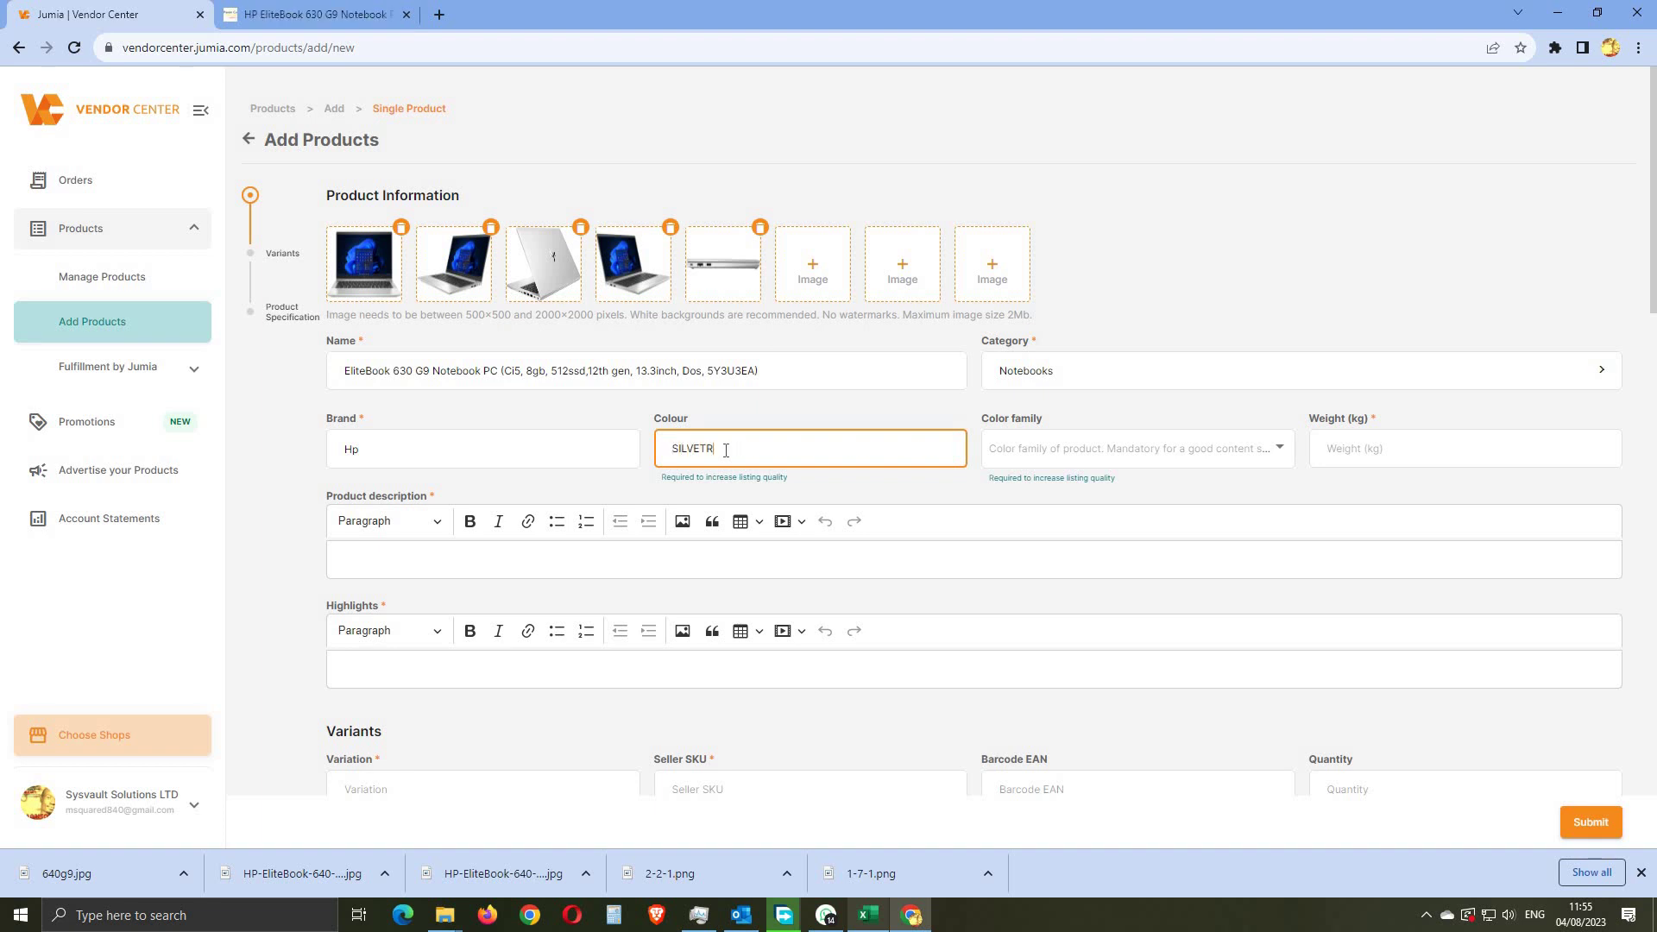
pyautogui.press('BackSpace')
pyautogui.click(995, 459)
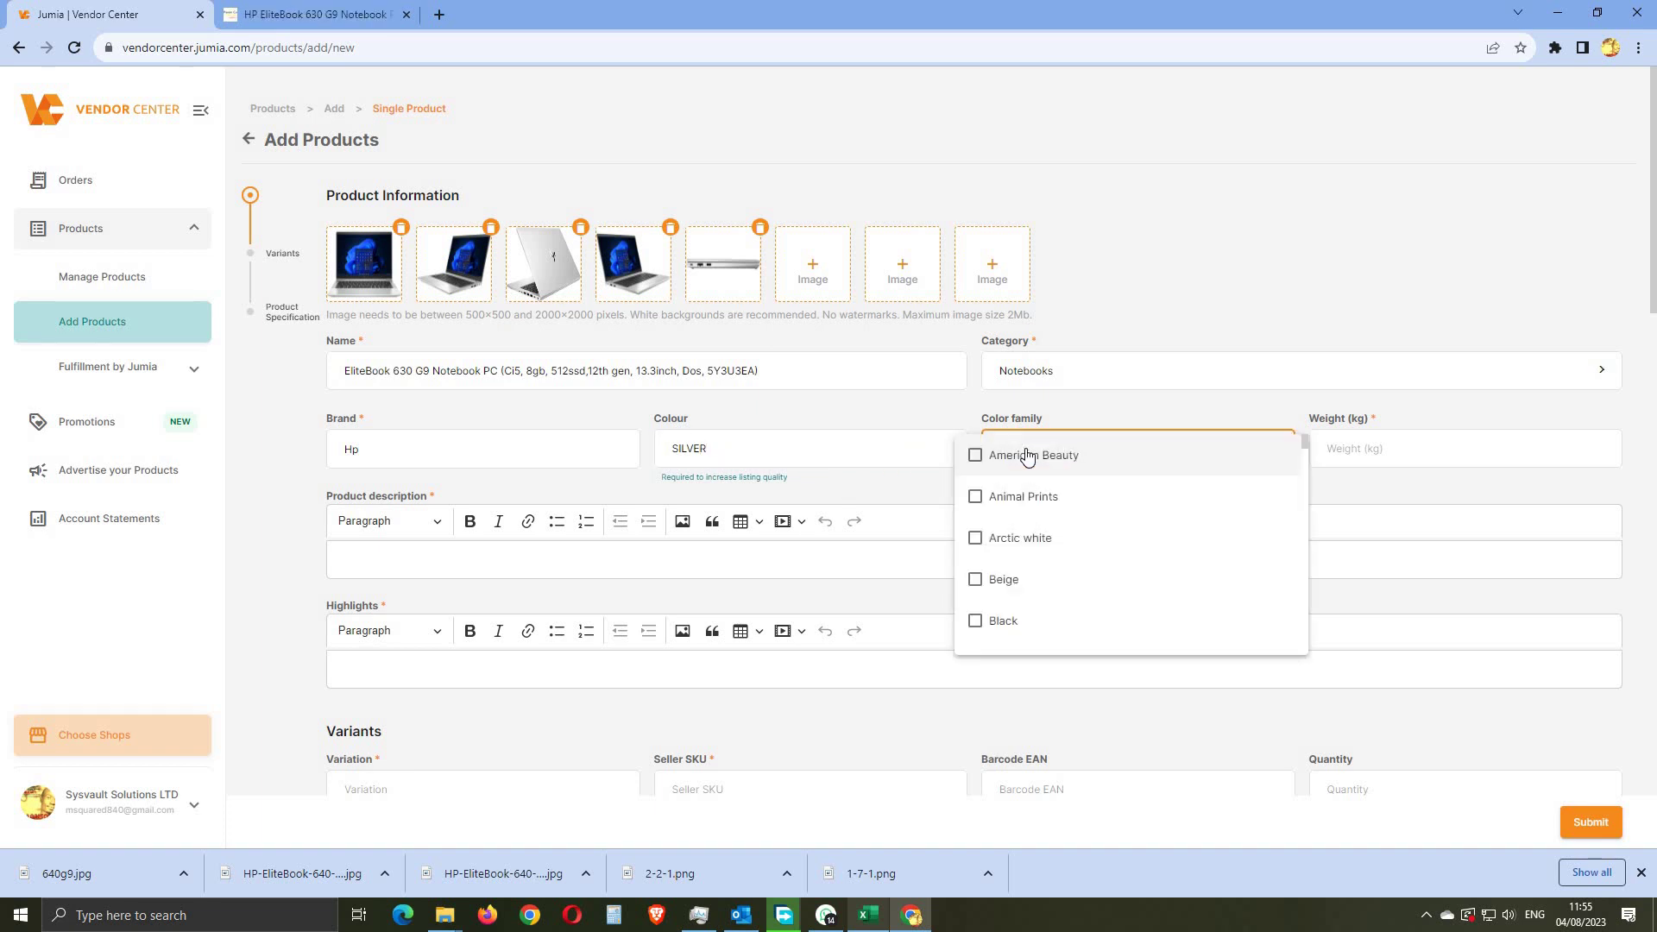
pyautogui.scroll(-3, 1036, 561)
pyautogui.scroll(-15, 1036, 561)
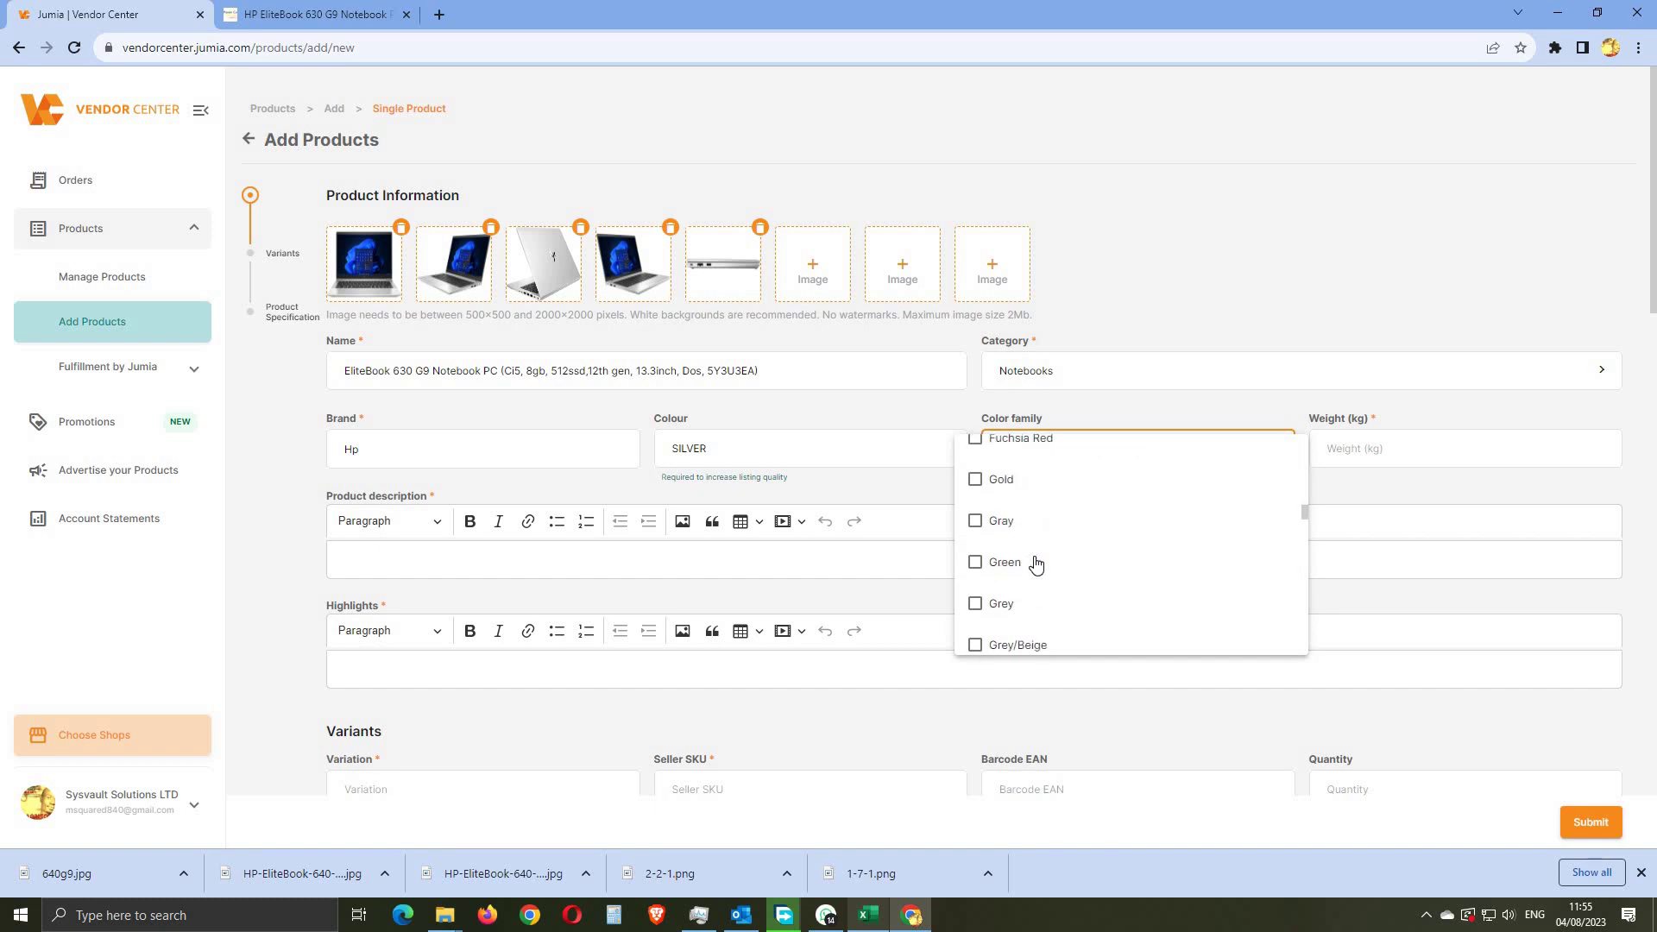
pyautogui.scroll(-6, 1036, 562)
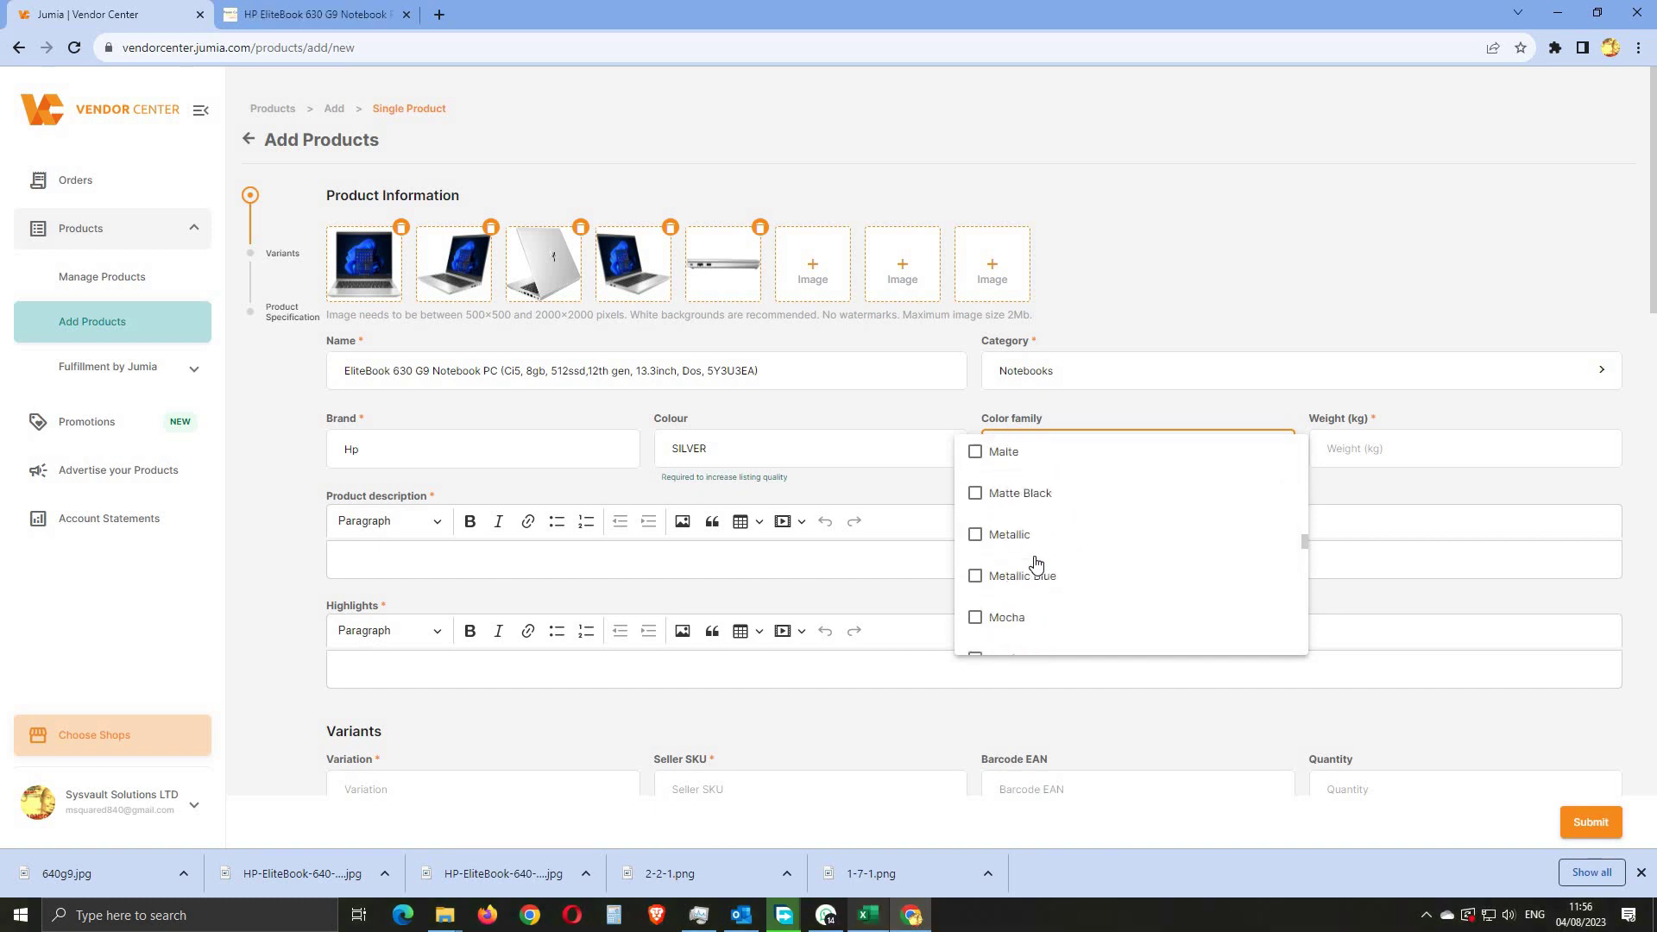
pyautogui.scroll(-8, 1036, 566)
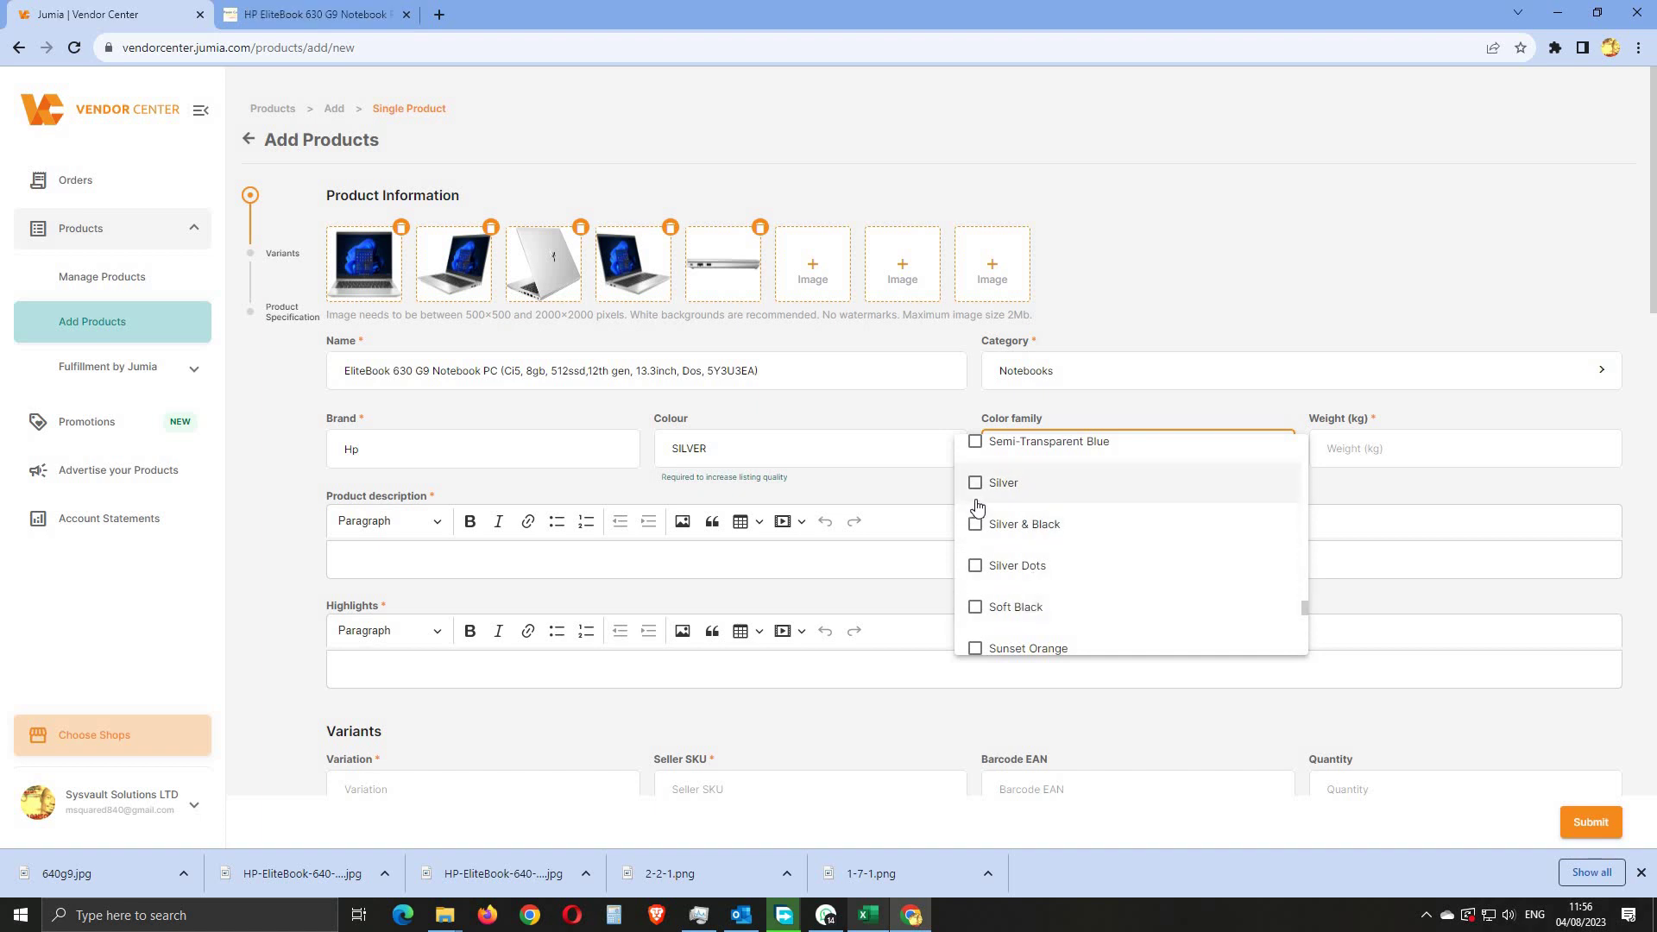
pyautogui.scroll(8, 982, 490)
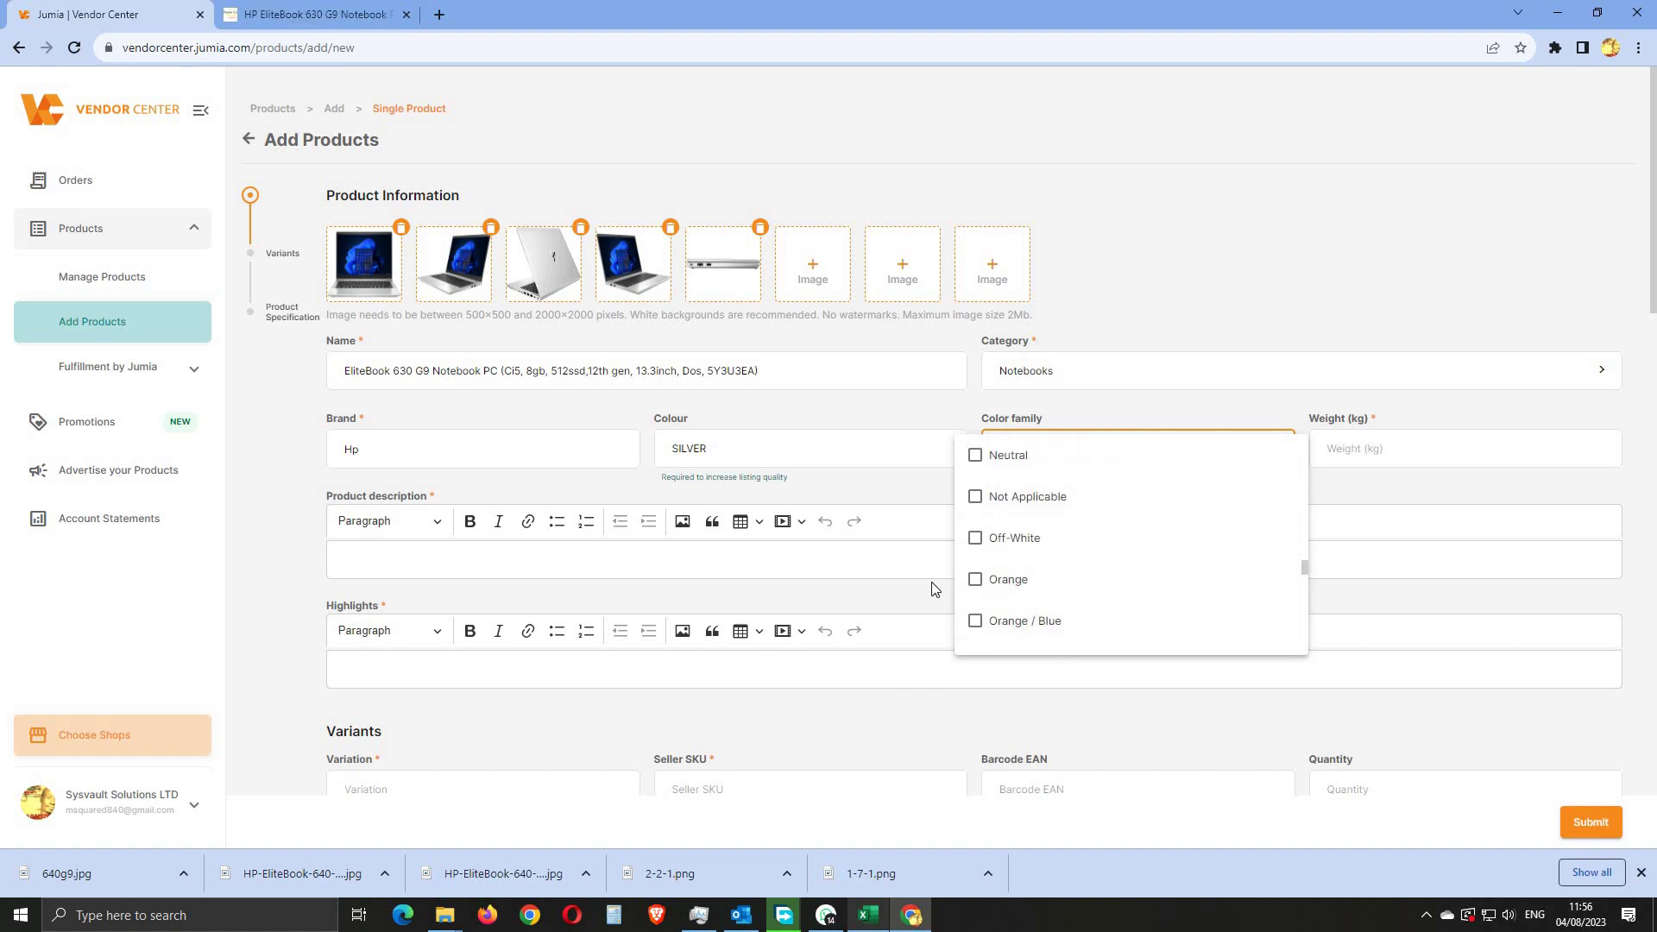
pyautogui.click(894, 407)
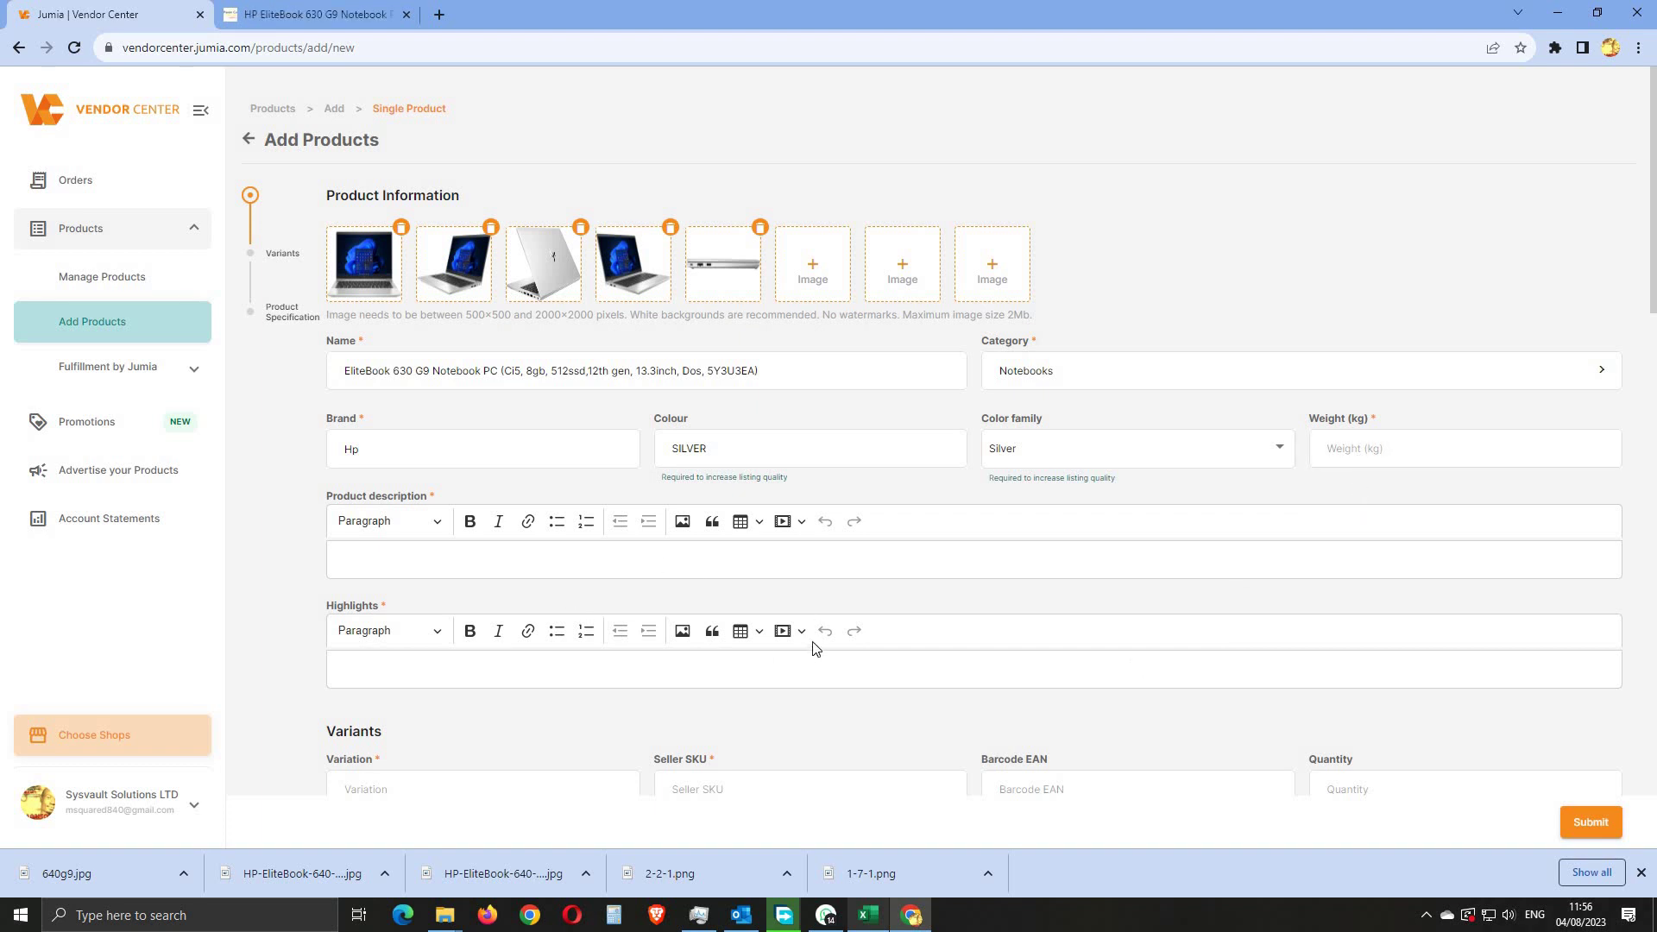
# Step: Copy the bulleted list from "i5 intel core processor" to "Dos operating system" from the Pavan Computers listing into the product's Highlights
pyautogui.scroll(-2, 815, 647)
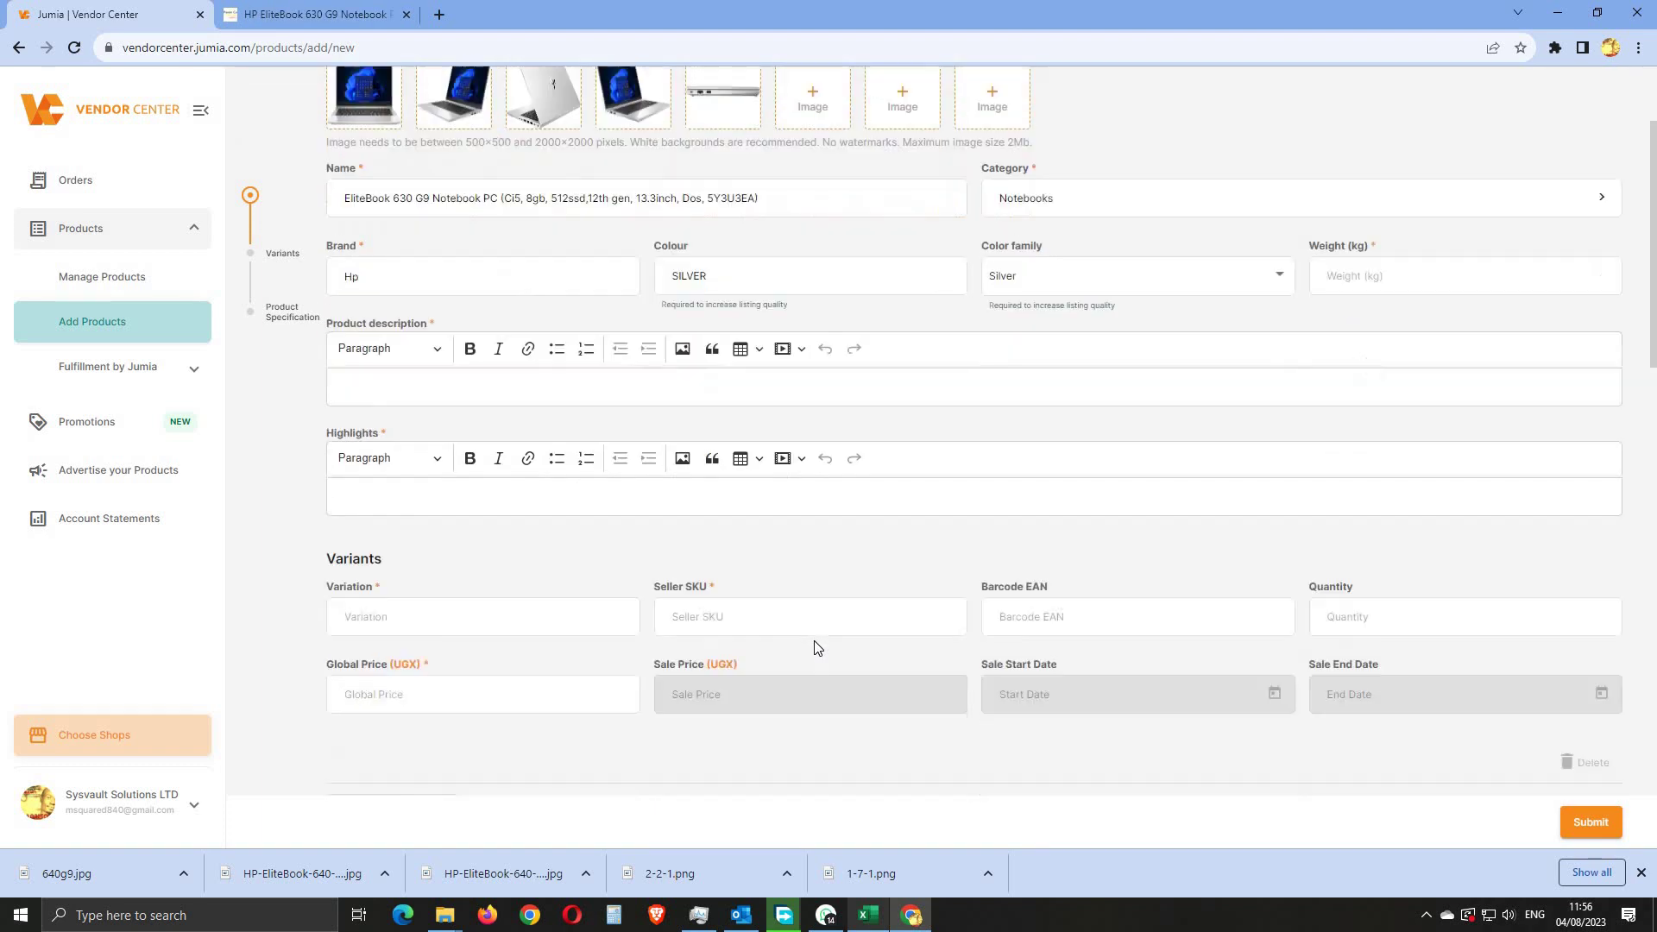
pyautogui.scroll(-1, 818, 647)
pyautogui.scroll(2, 928, 548)
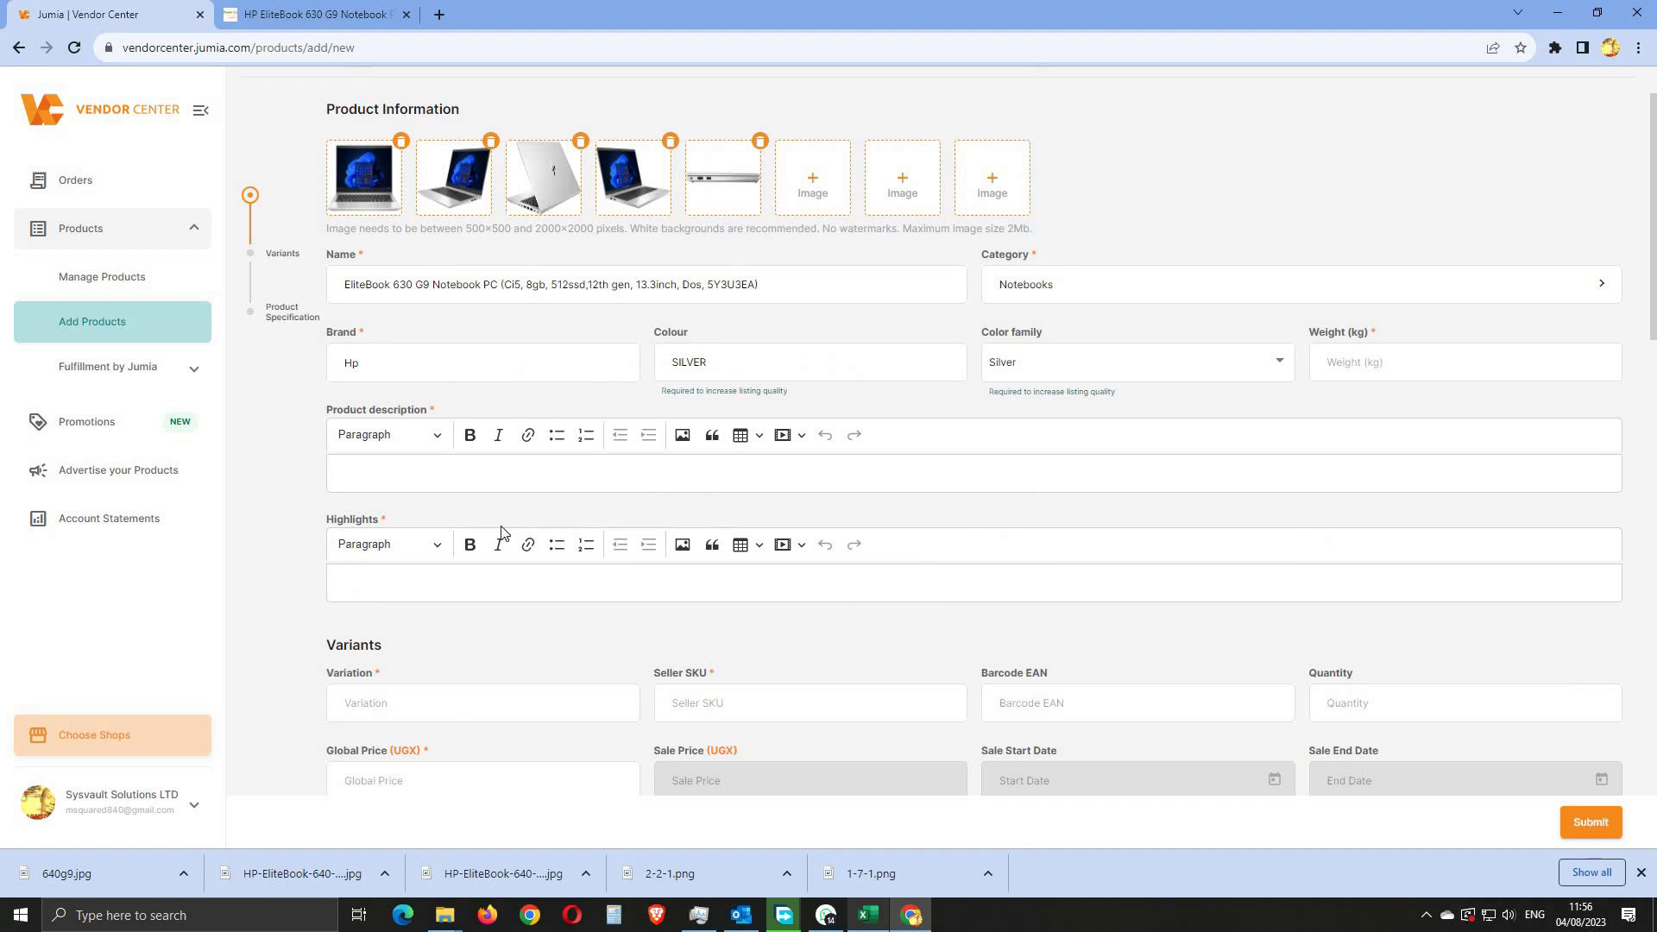
pyautogui.click(291, 11)
pyautogui.scroll(-5, 1081, 532)
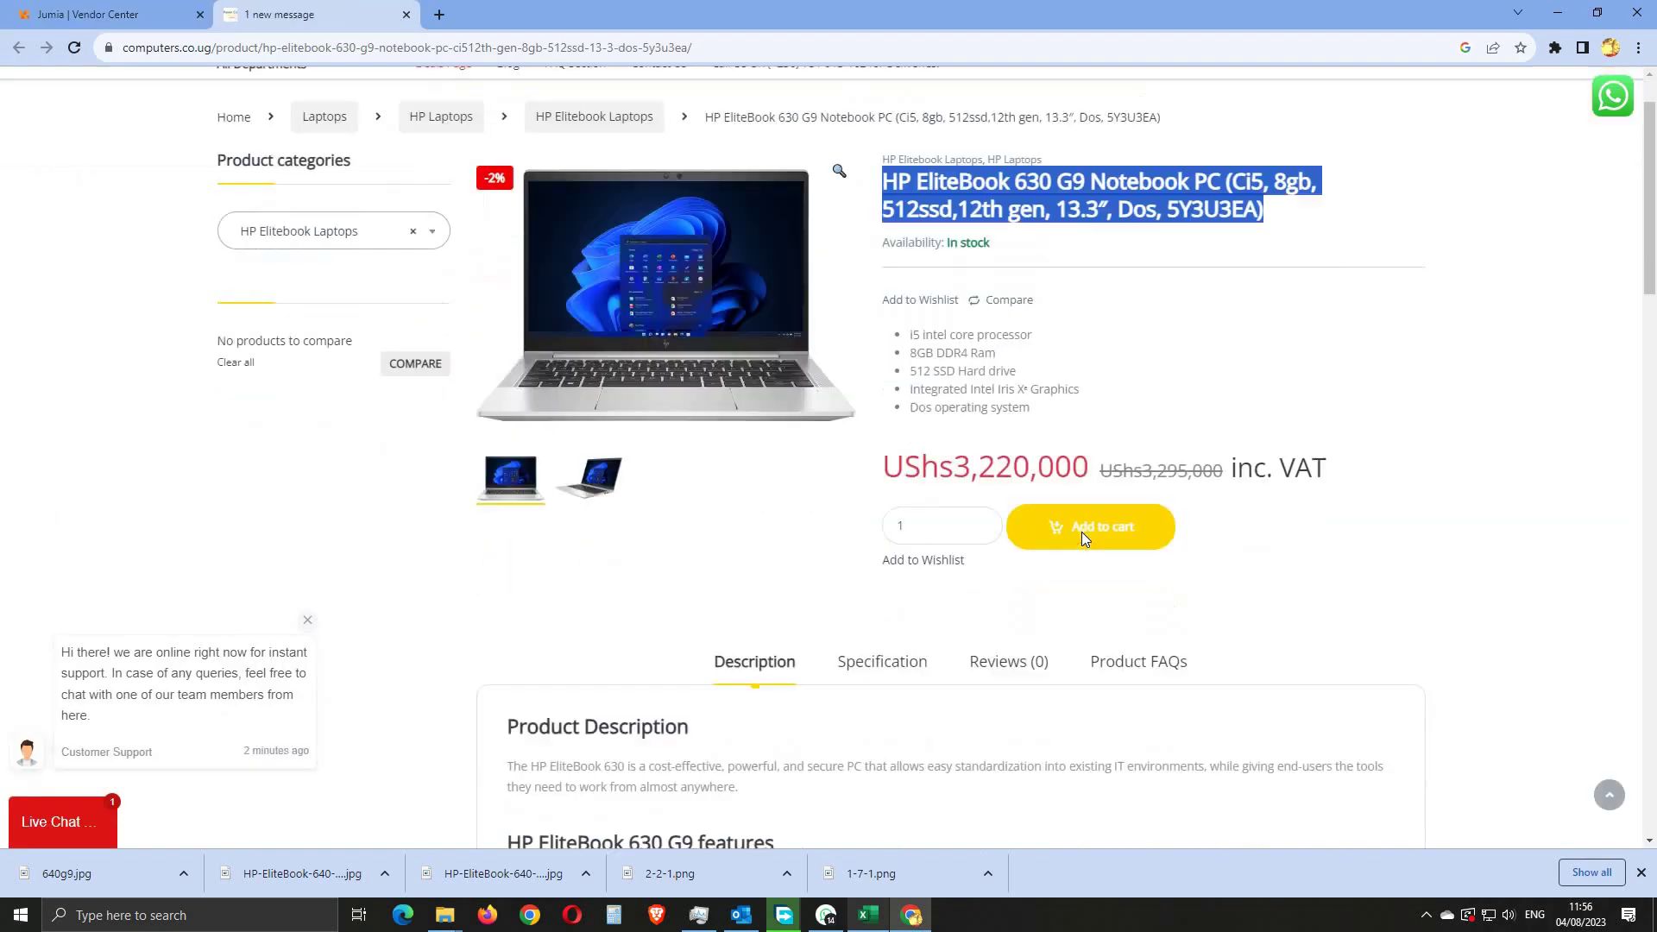
pyautogui.scroll(-2, 1092, 550)
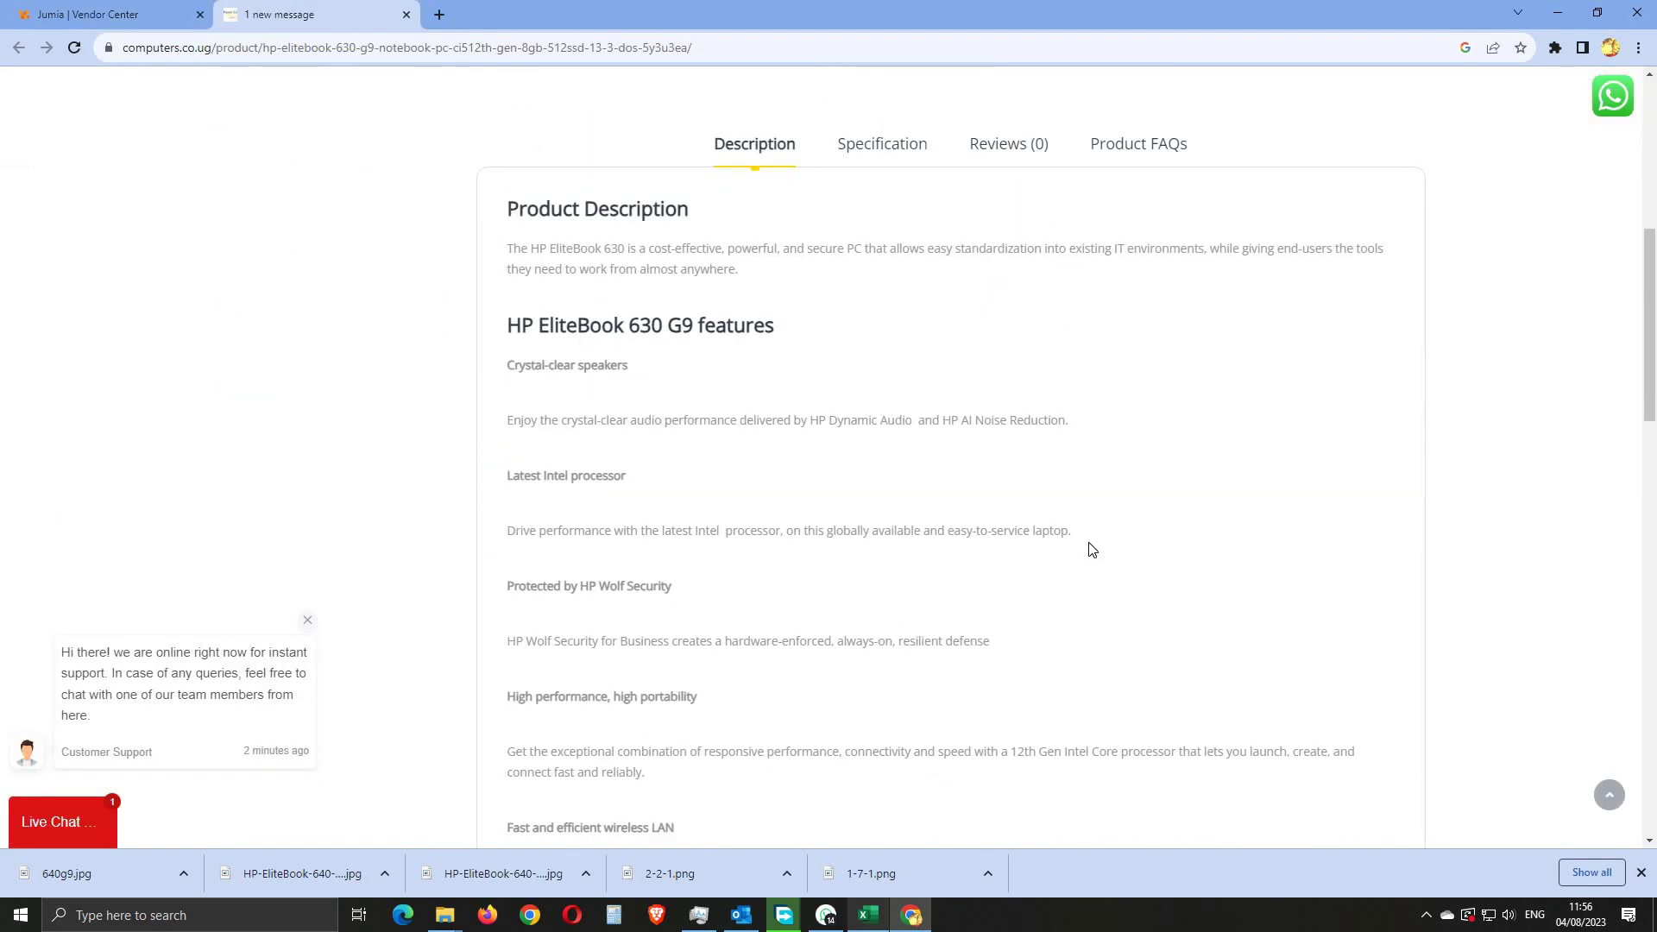
pyautogui.scroll(2, 1053, 452)
pyautogui.scroll(-9, 1053, 452)
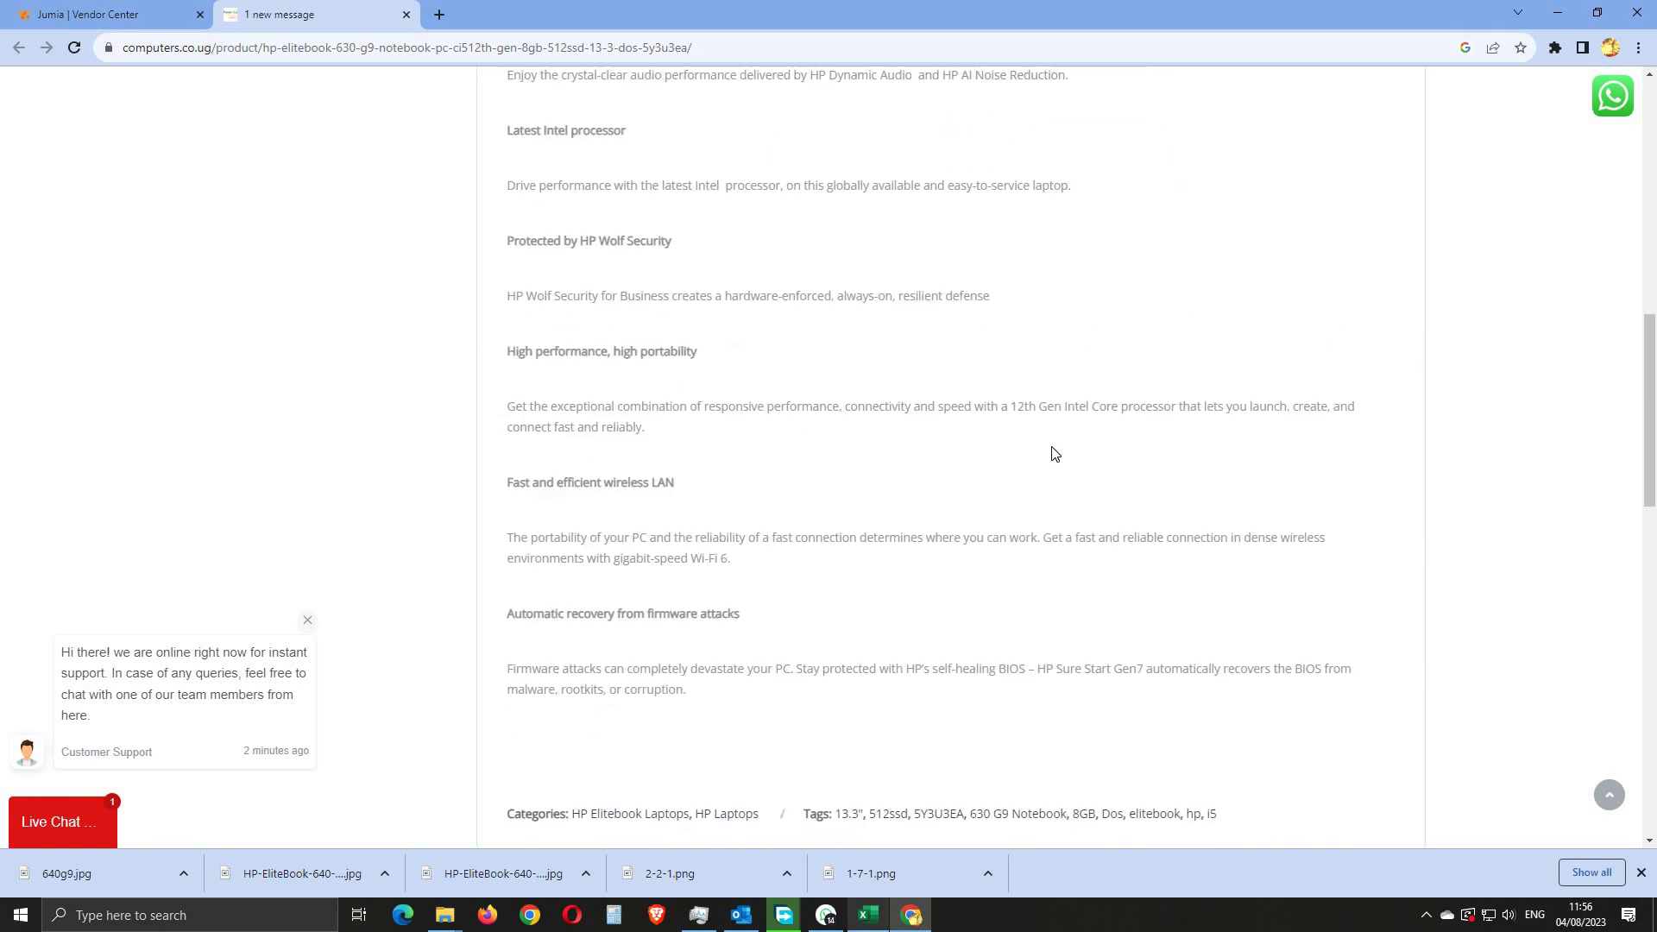
pyautogui.scroll(9, 1055, 455)
pyautogui.scroll(5, 1054, 454)
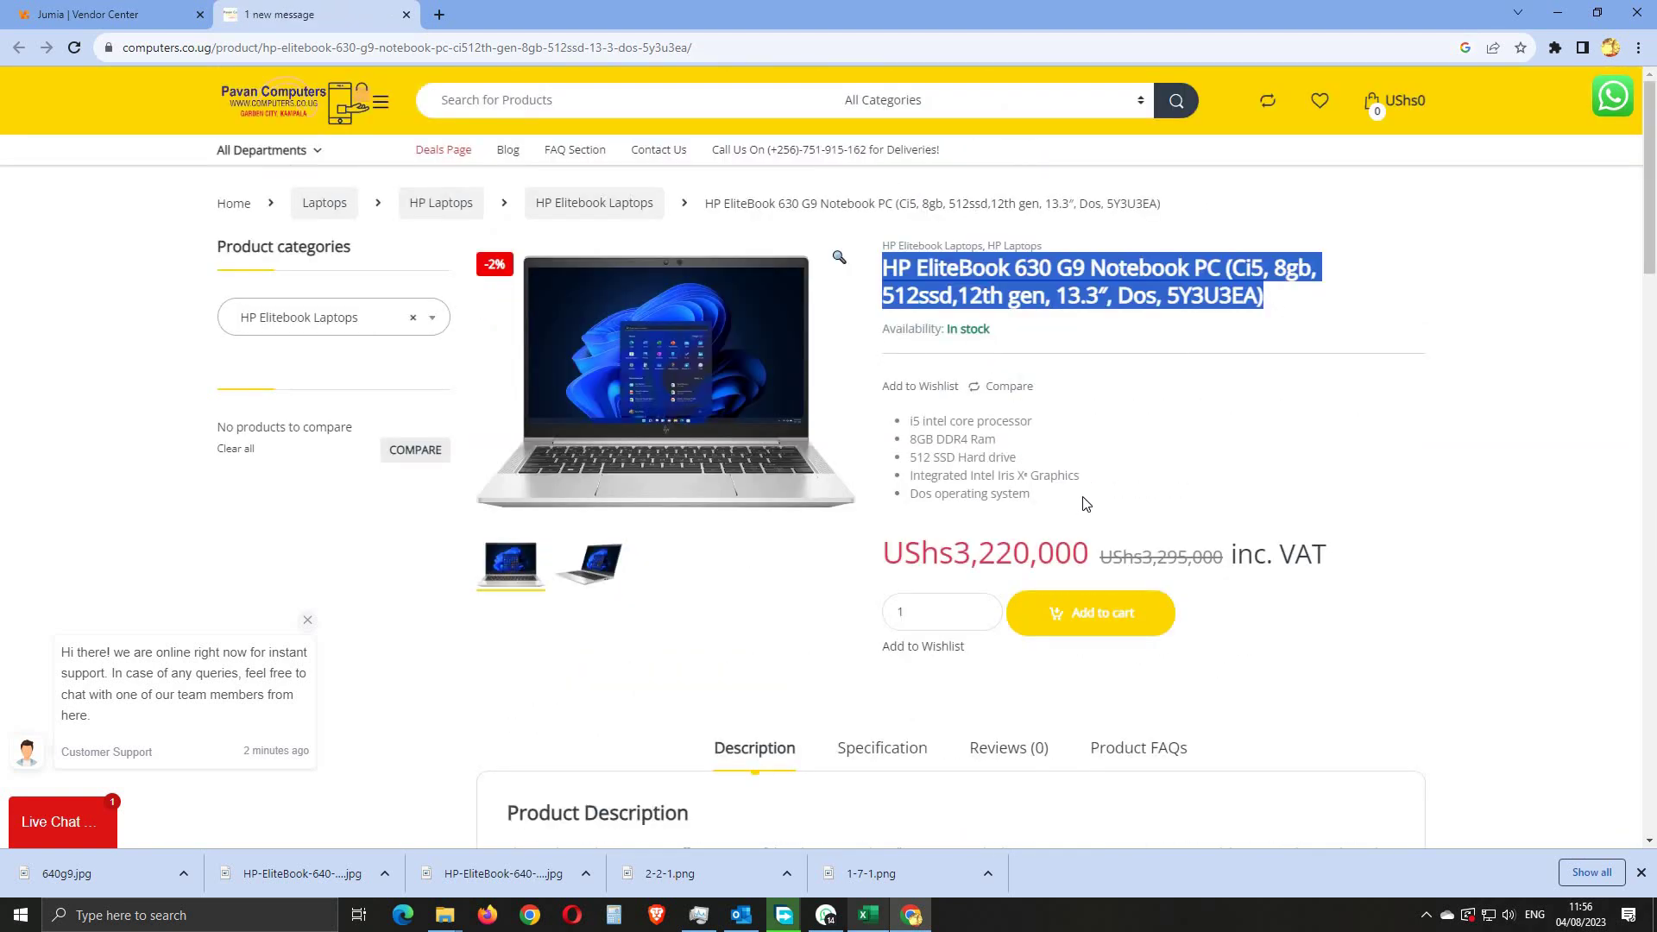
pyautogui.moveTo(1057, 506); pyautogui.dragTo(908, 422)
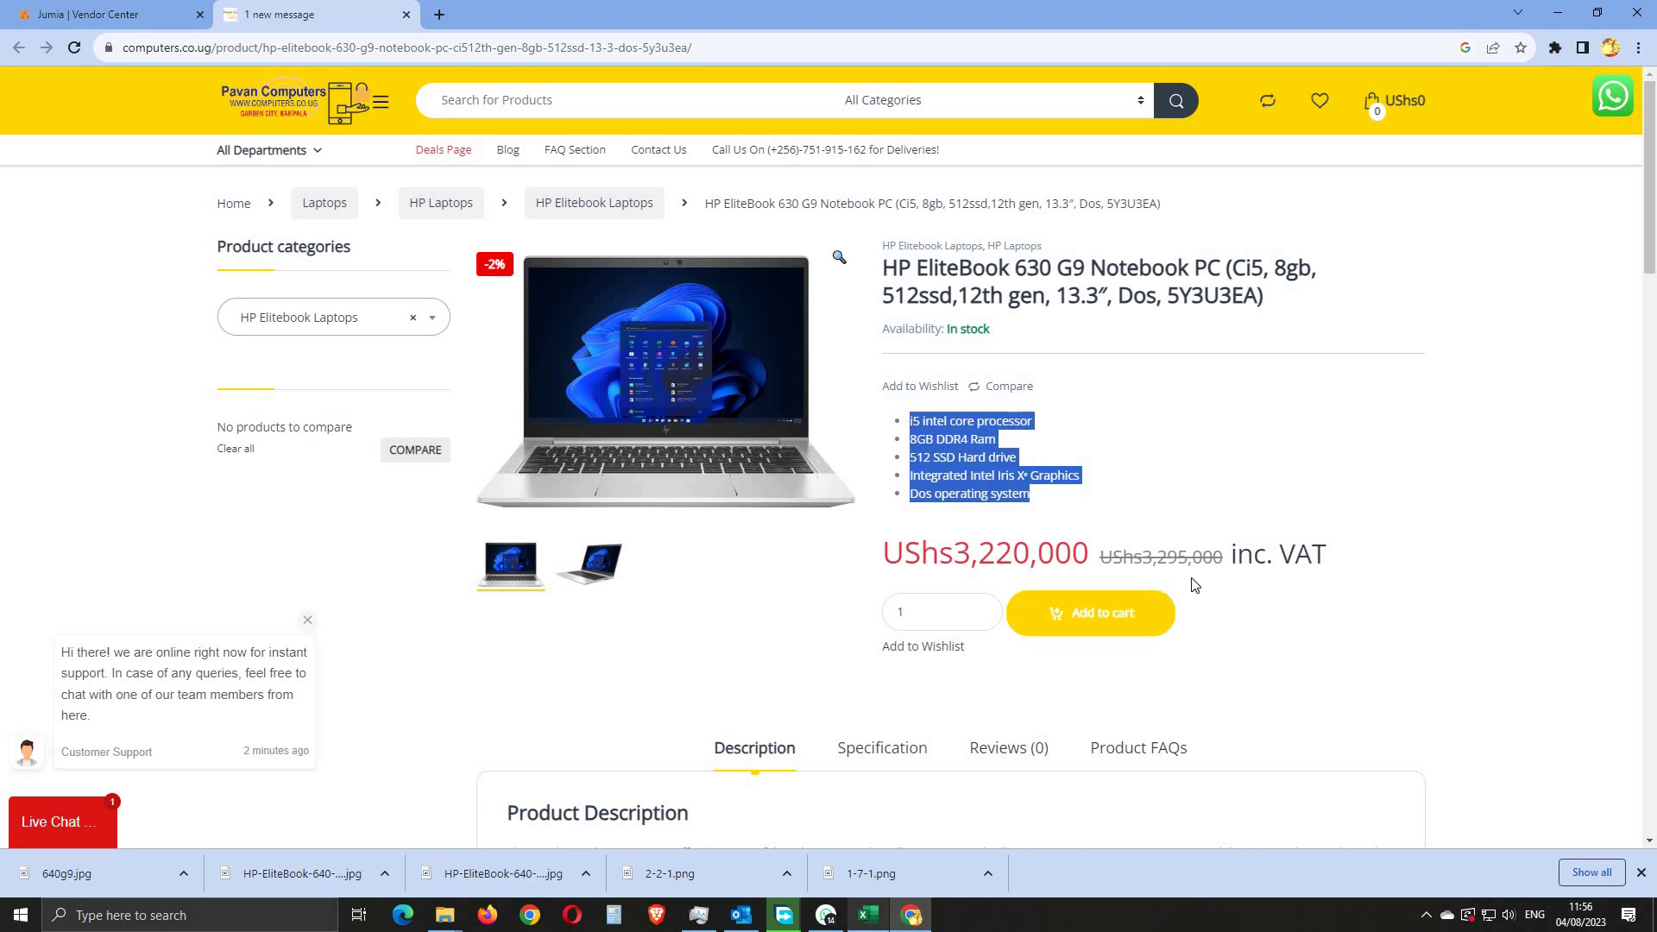
pyautogui.rightClick(953, 436)
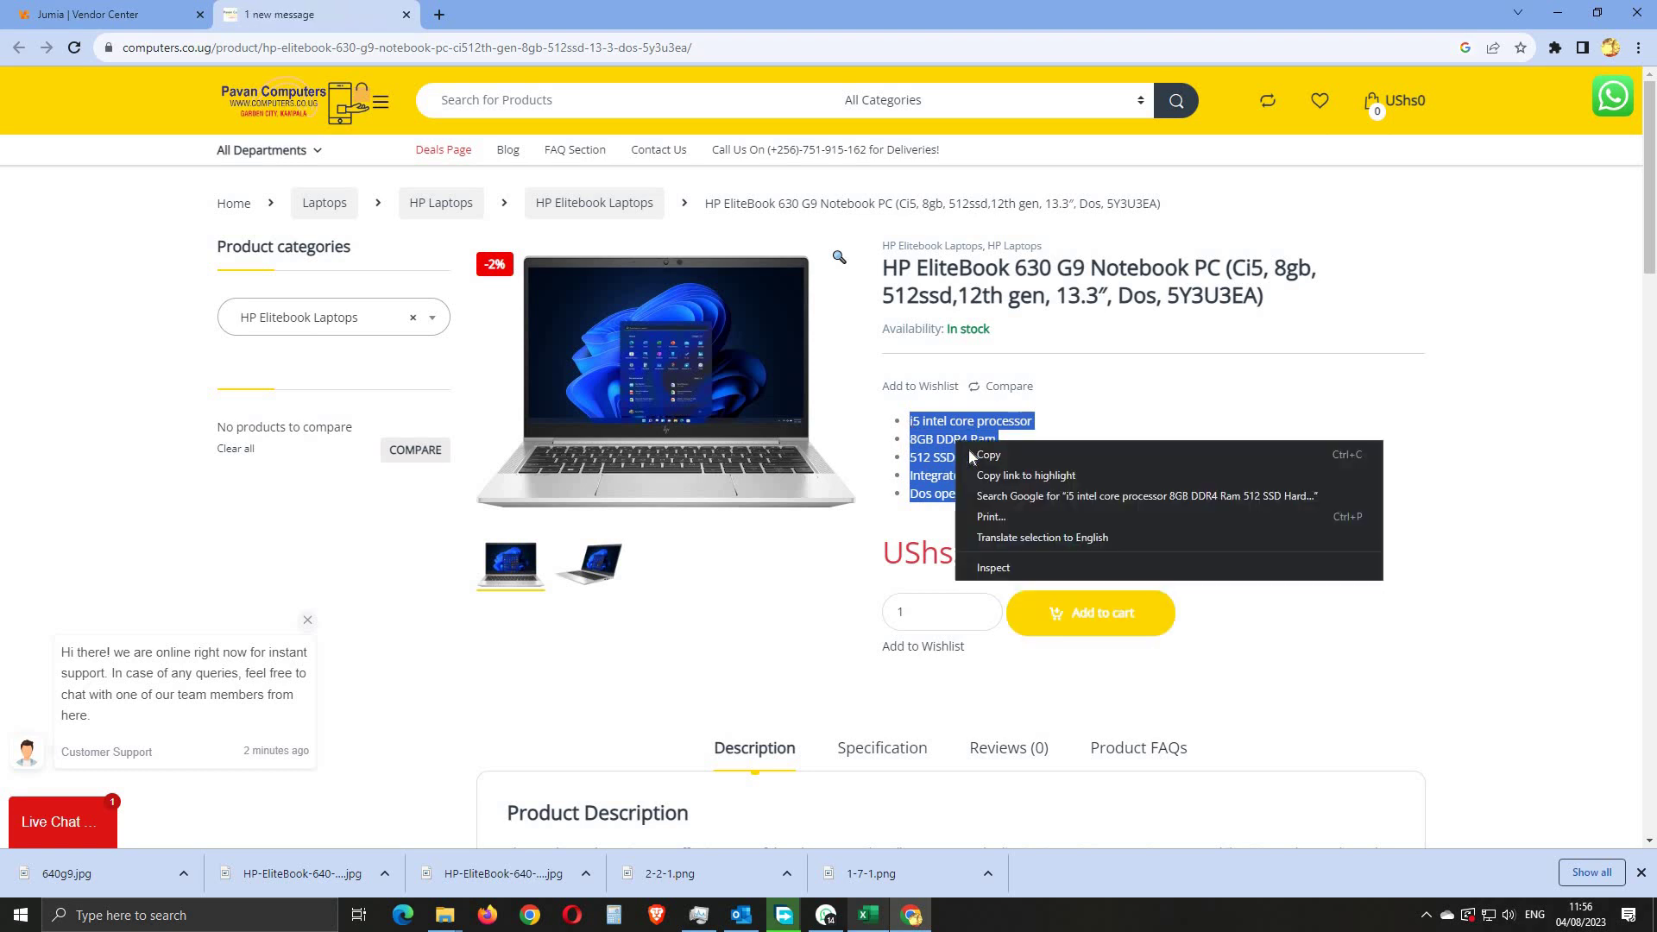
pyautogui.click(979, 452)
pyautogui.click(110, 15)
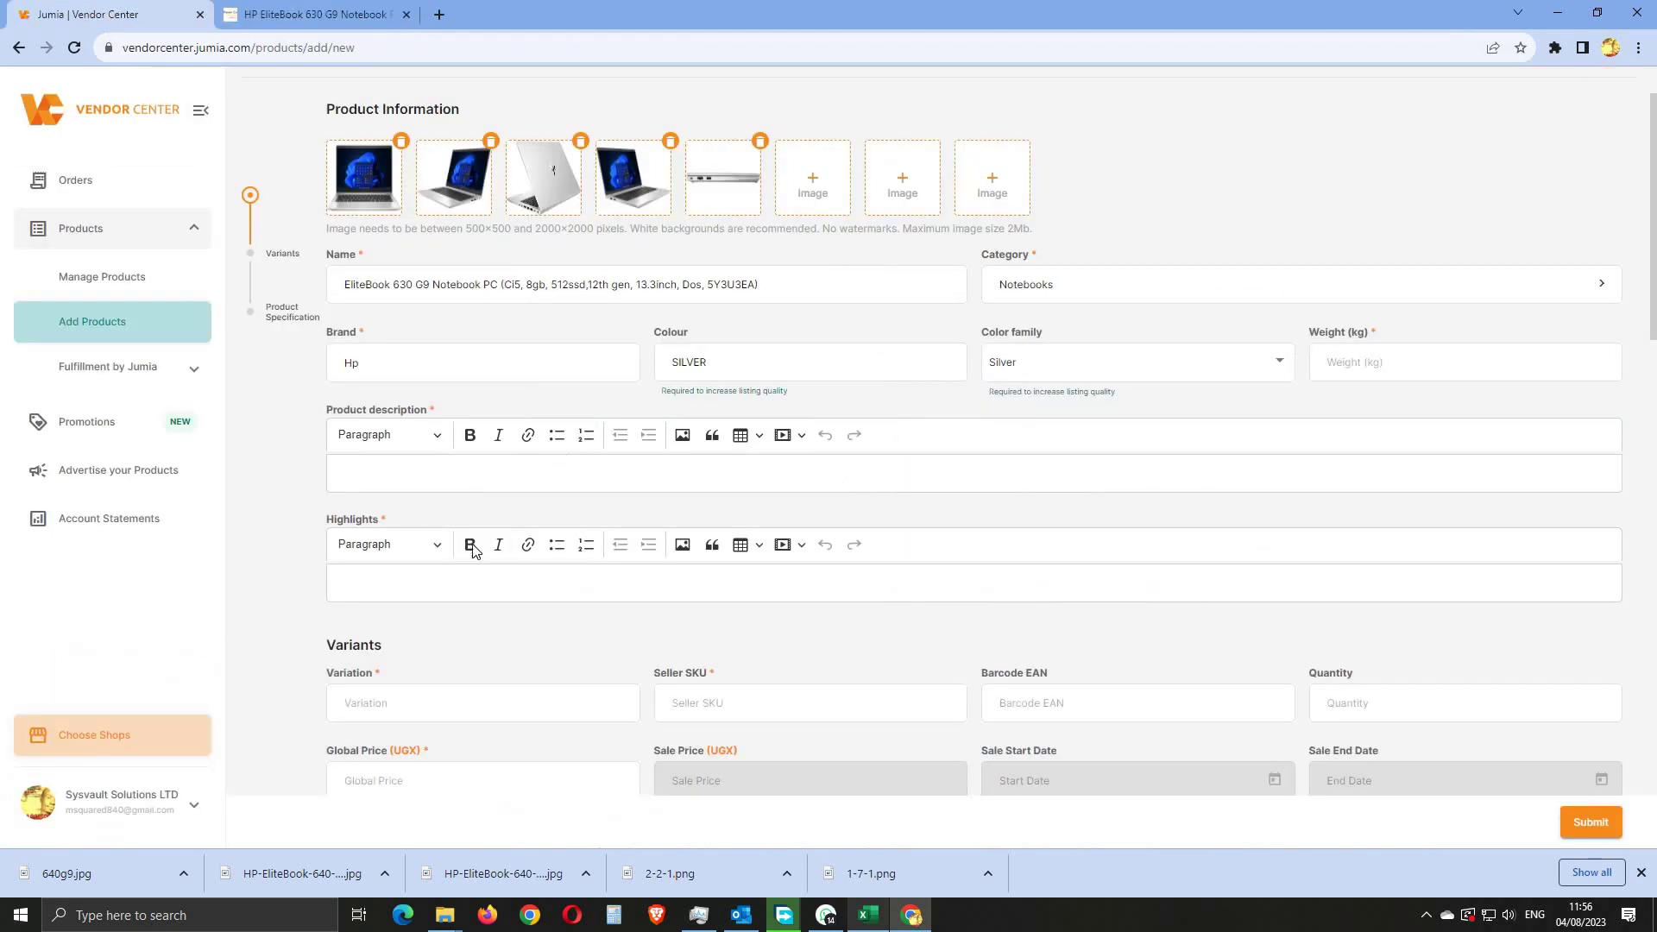
pyautogui.click(405, 578)
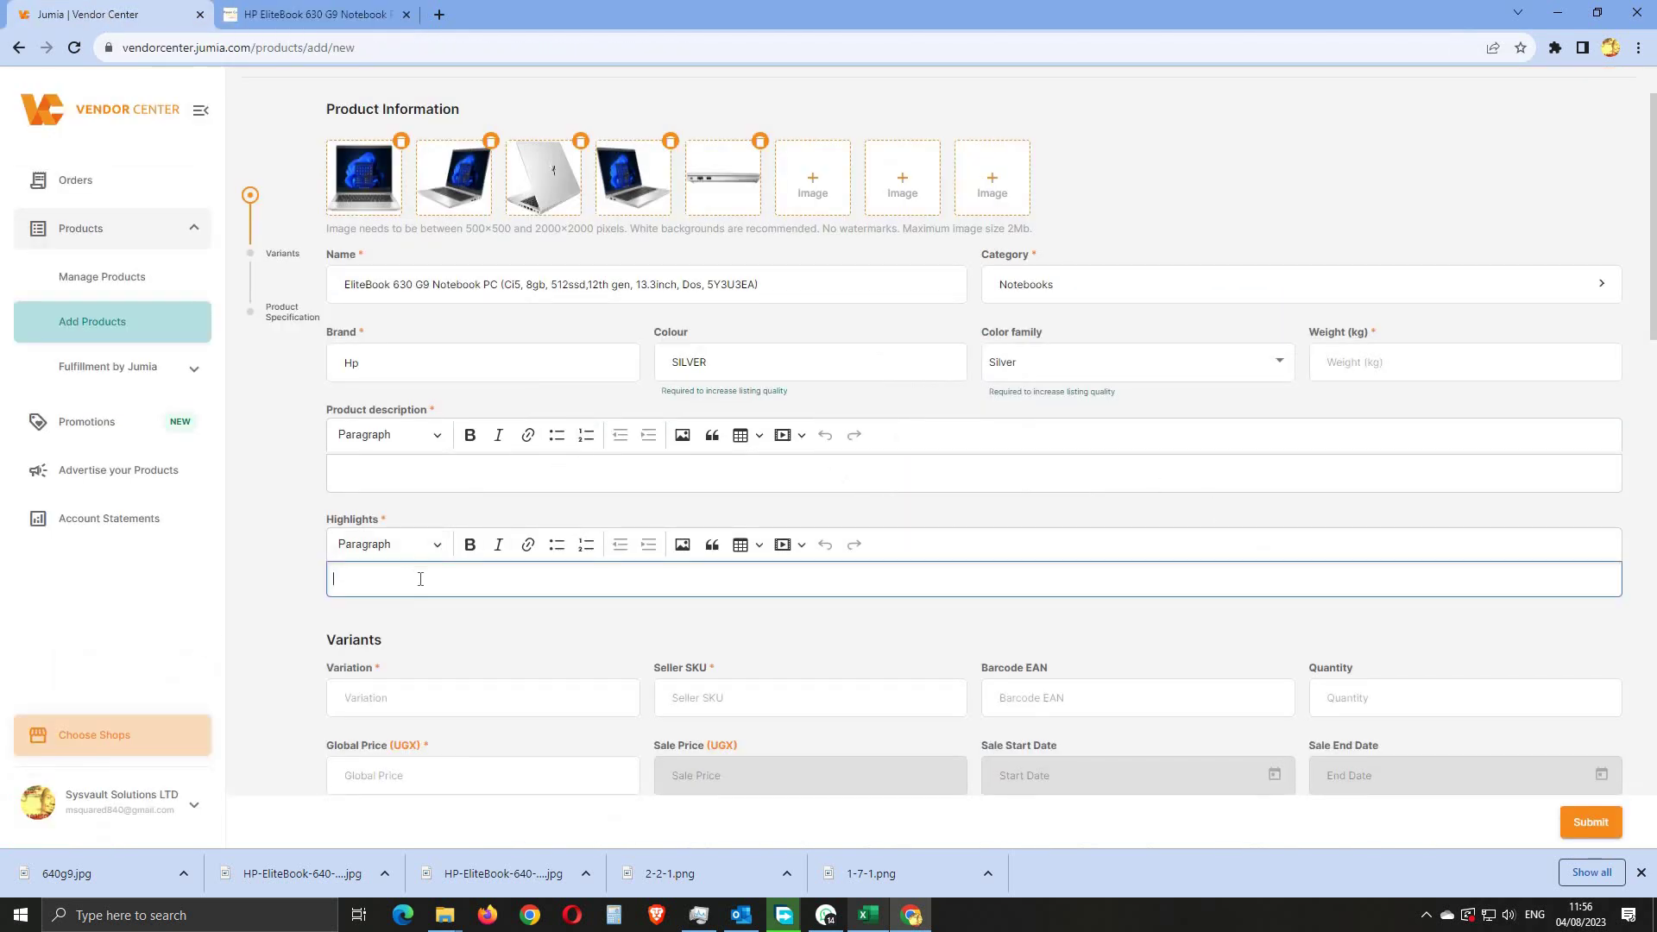
pyautogui.hotkey('ctrl', 'v')
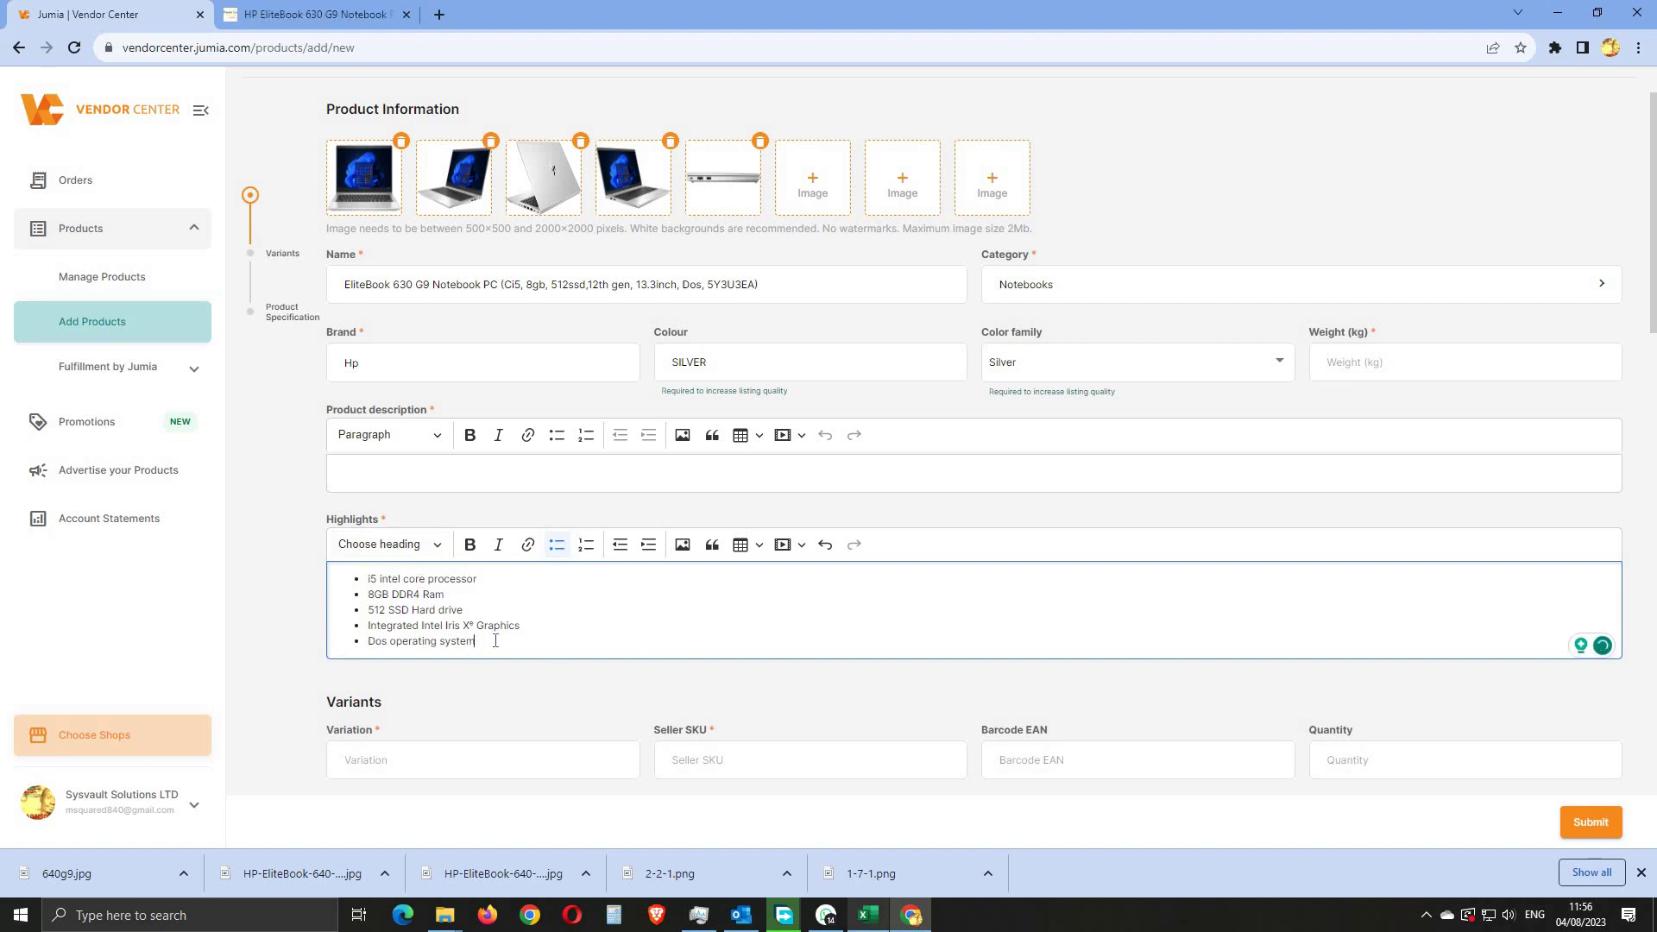
# Step: Make all the bulleted text in the Highlights bold
pyautogui.hotkey('ctrl', 'a')
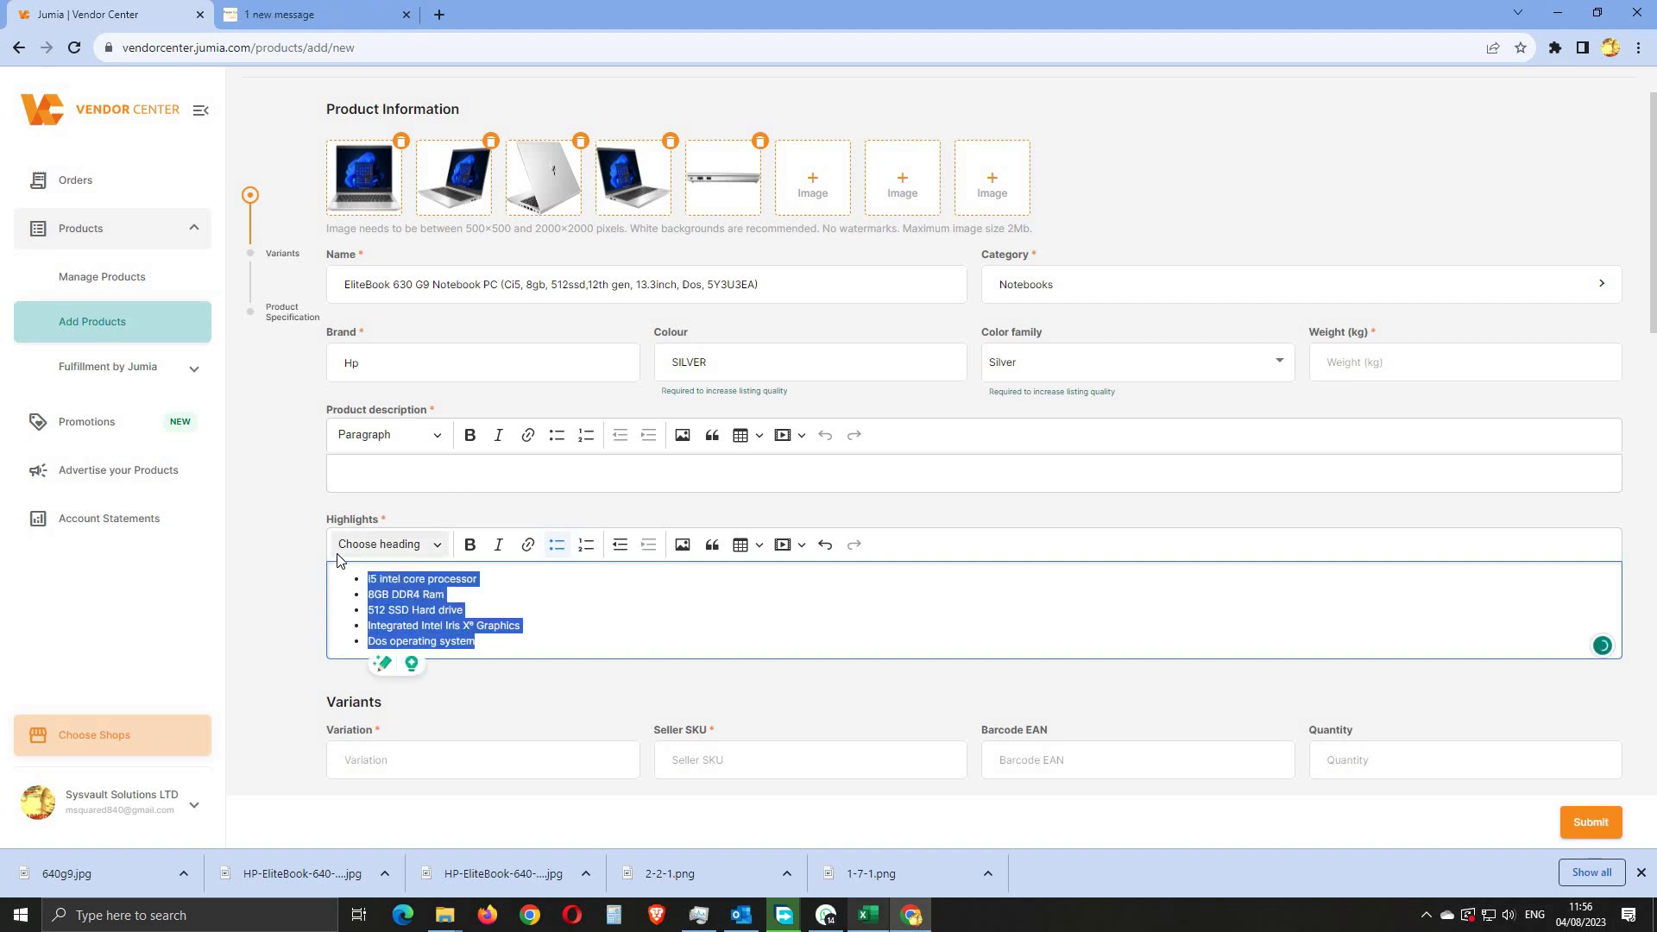
pyautogui.click(470, 544)
pyautogui.click(687, 639)
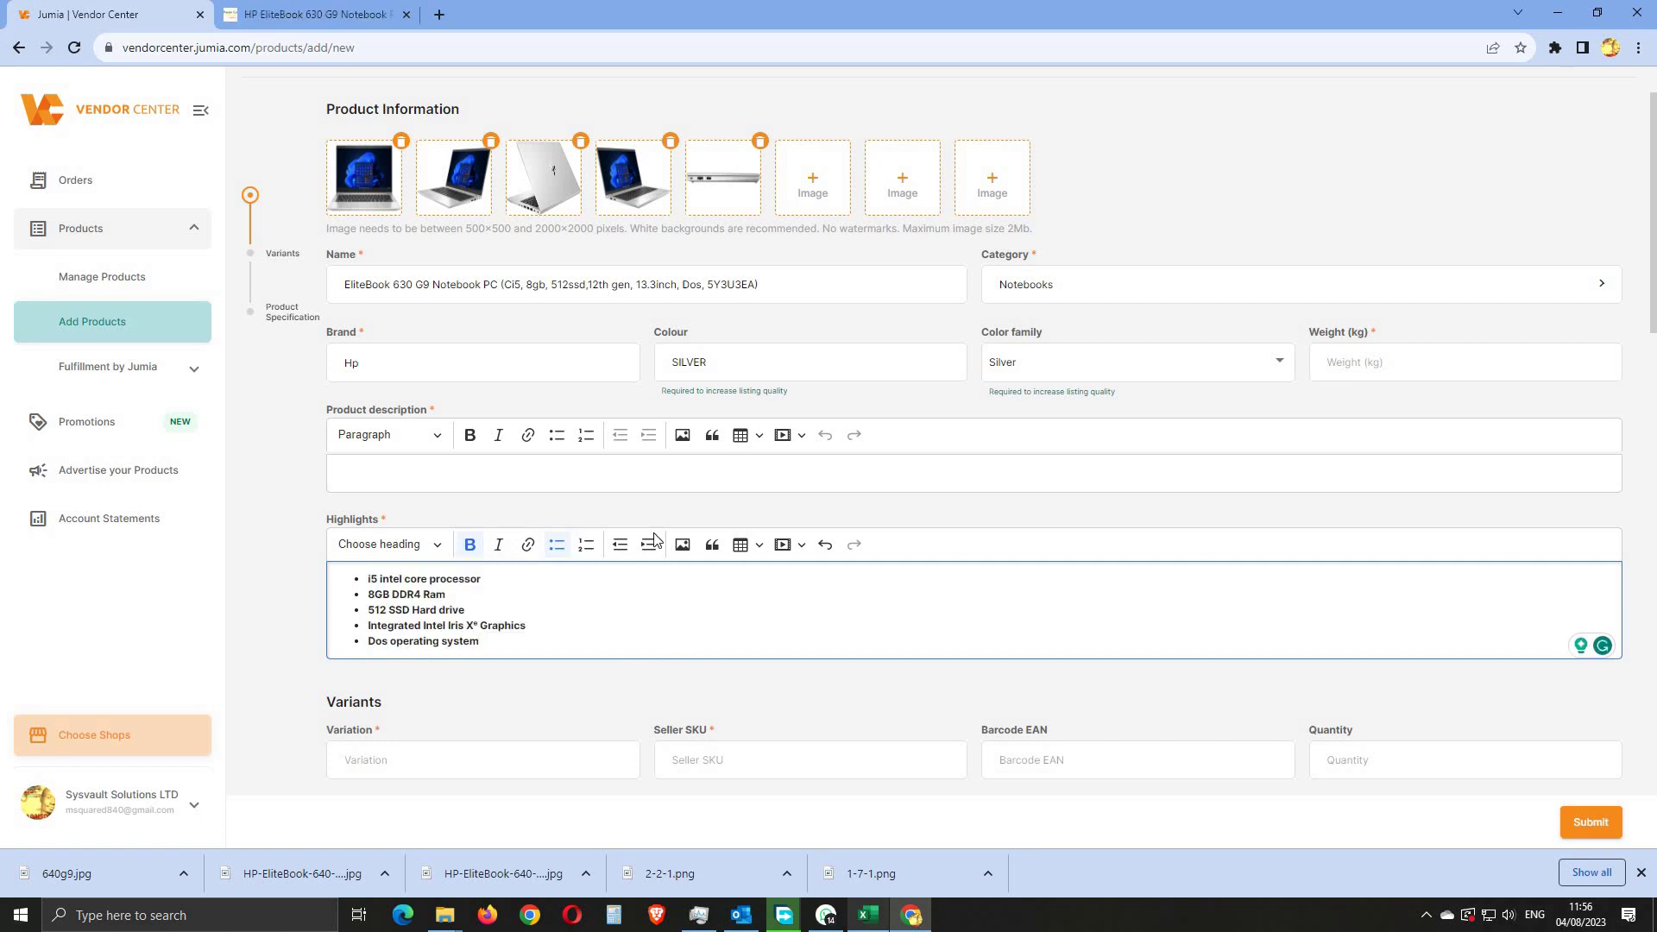
pyautogui.click(541, 361)
pyautogui.click(781, 652)
# Step: Copy the whole Product Description section, including the HP EliteBook 630 G9 features, from the Pavan Computers listing into the Vendor Center product description
pyautogui.click(294, 12)
pyautogui.scroll(-5, 1390, 576)
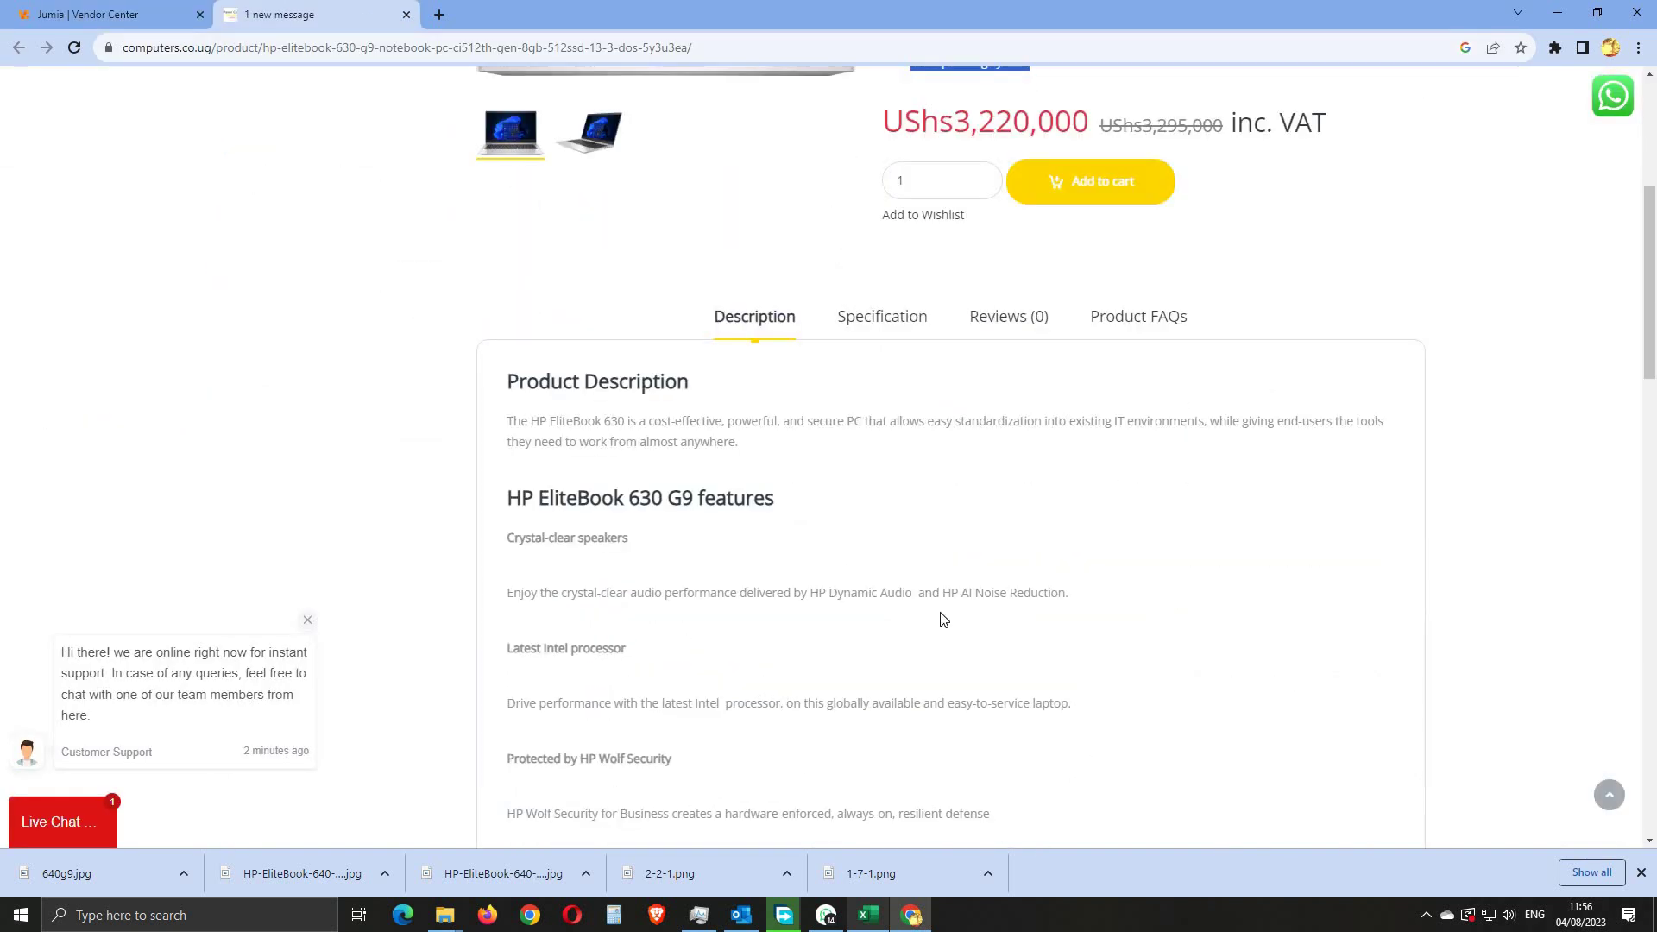
pyautogui.moveTo(507, 382); pyautogui.dragTo(1230, 445)
pyautogui.scroll(-3, 1113, 652)
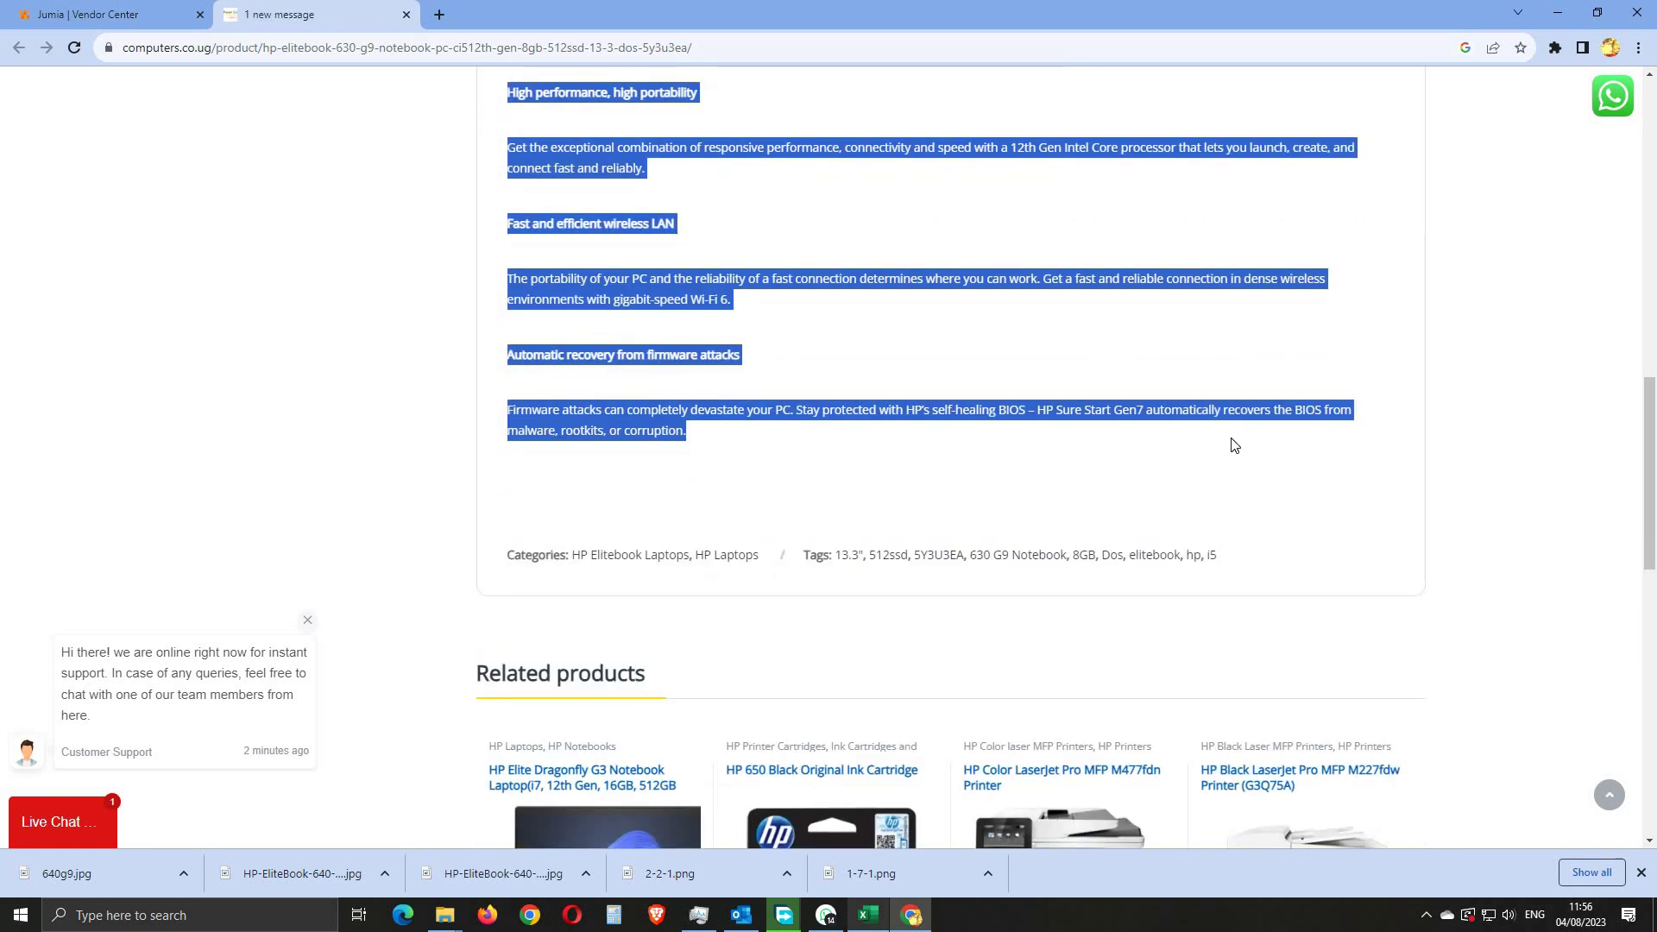
pyautogui.rightClick(576, 221)
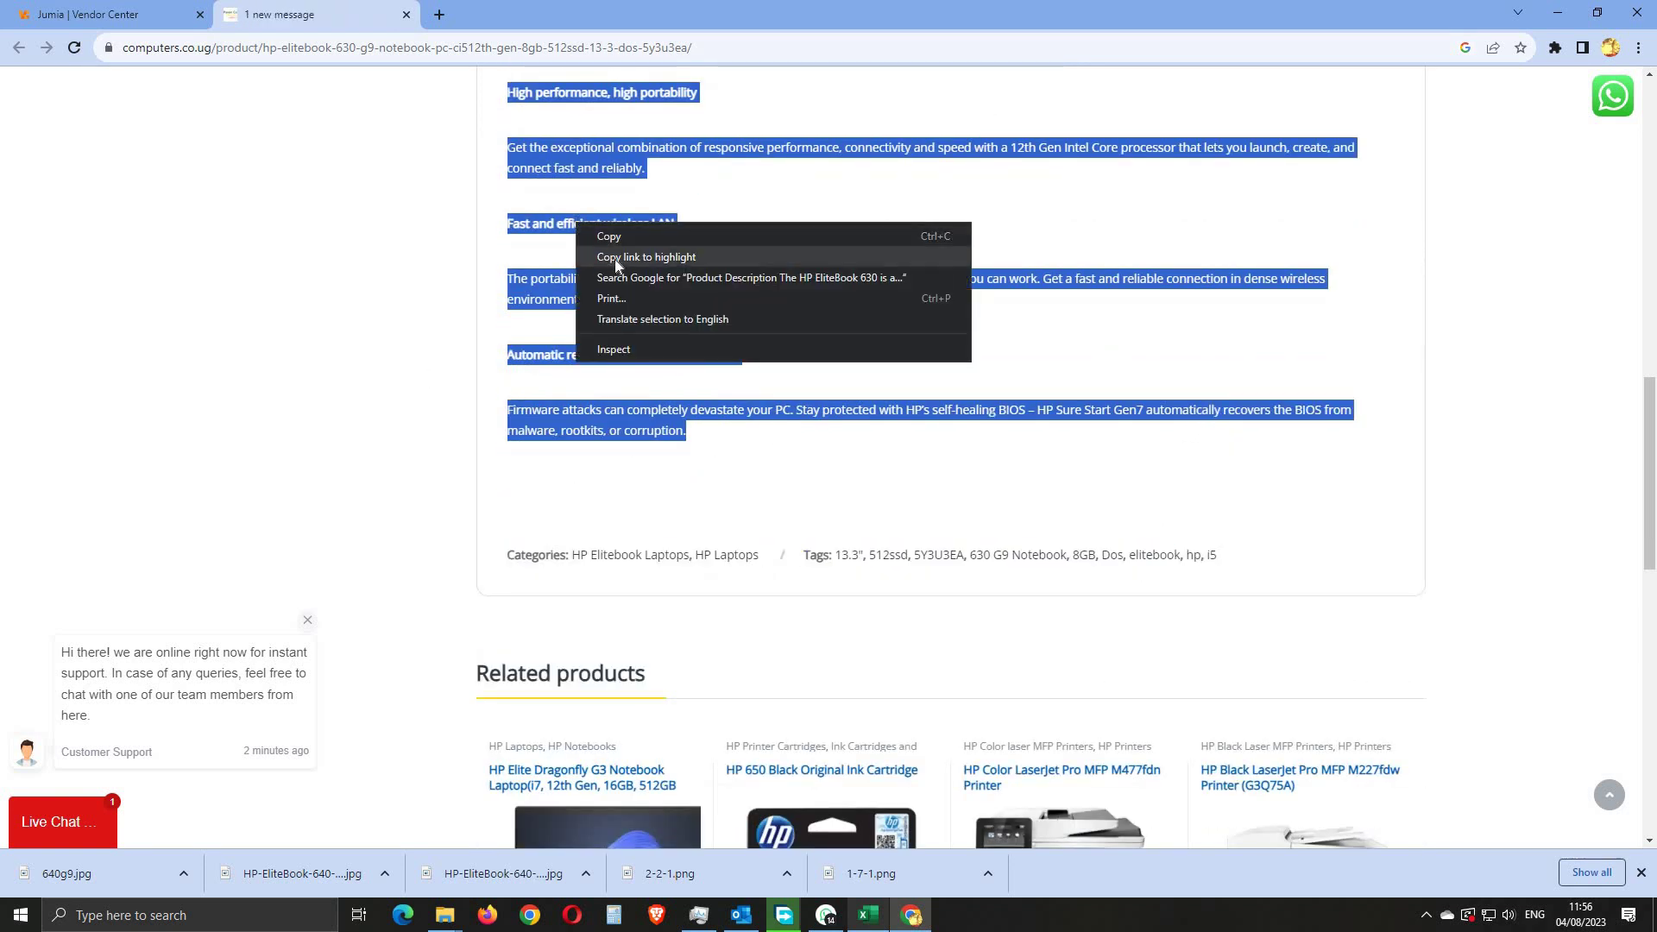
pyautogui.click(618, 238)
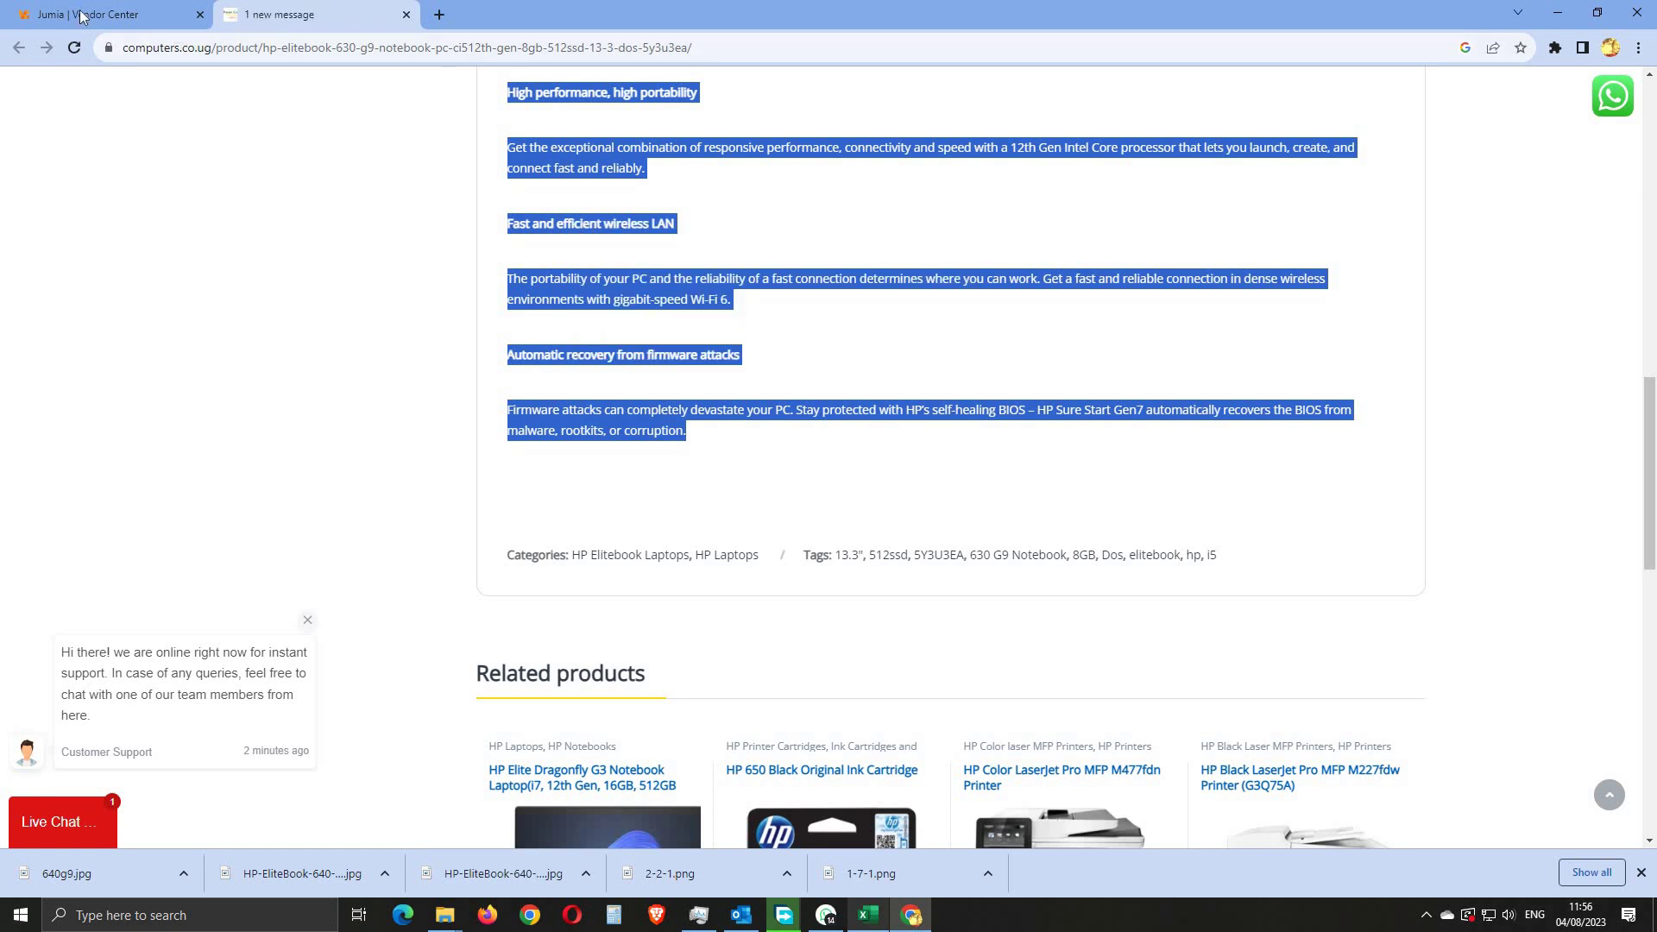
pyautogui.click(80, 16)
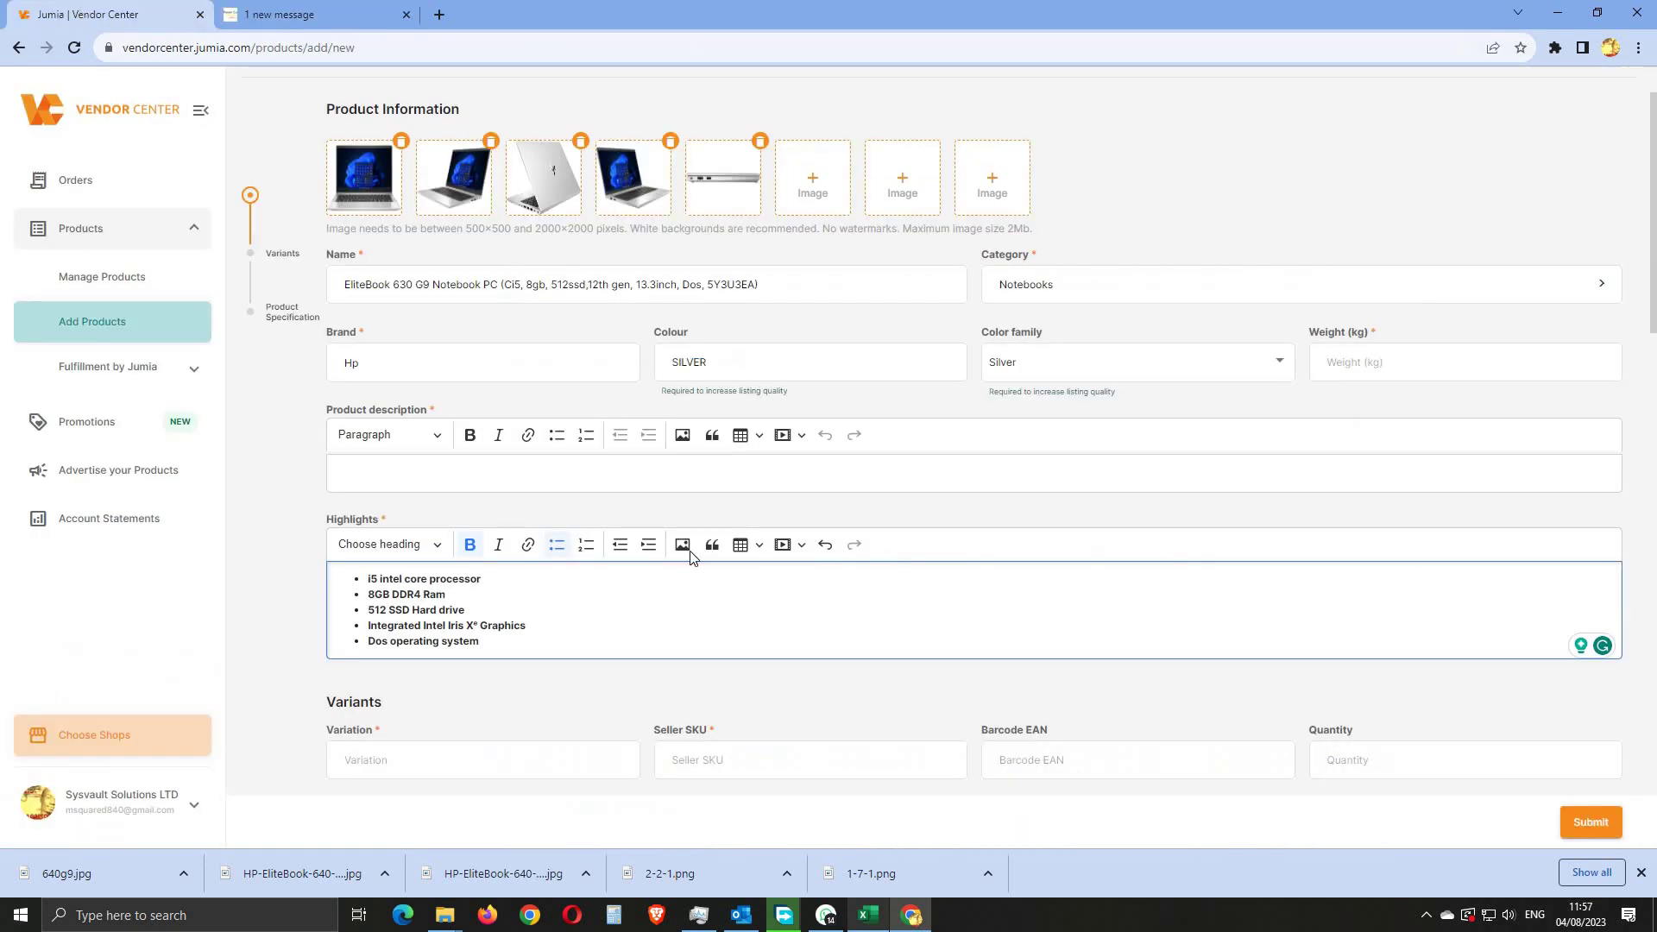
pyautogui.click(376, 471)
pyautogui.rightClick(376, 471)
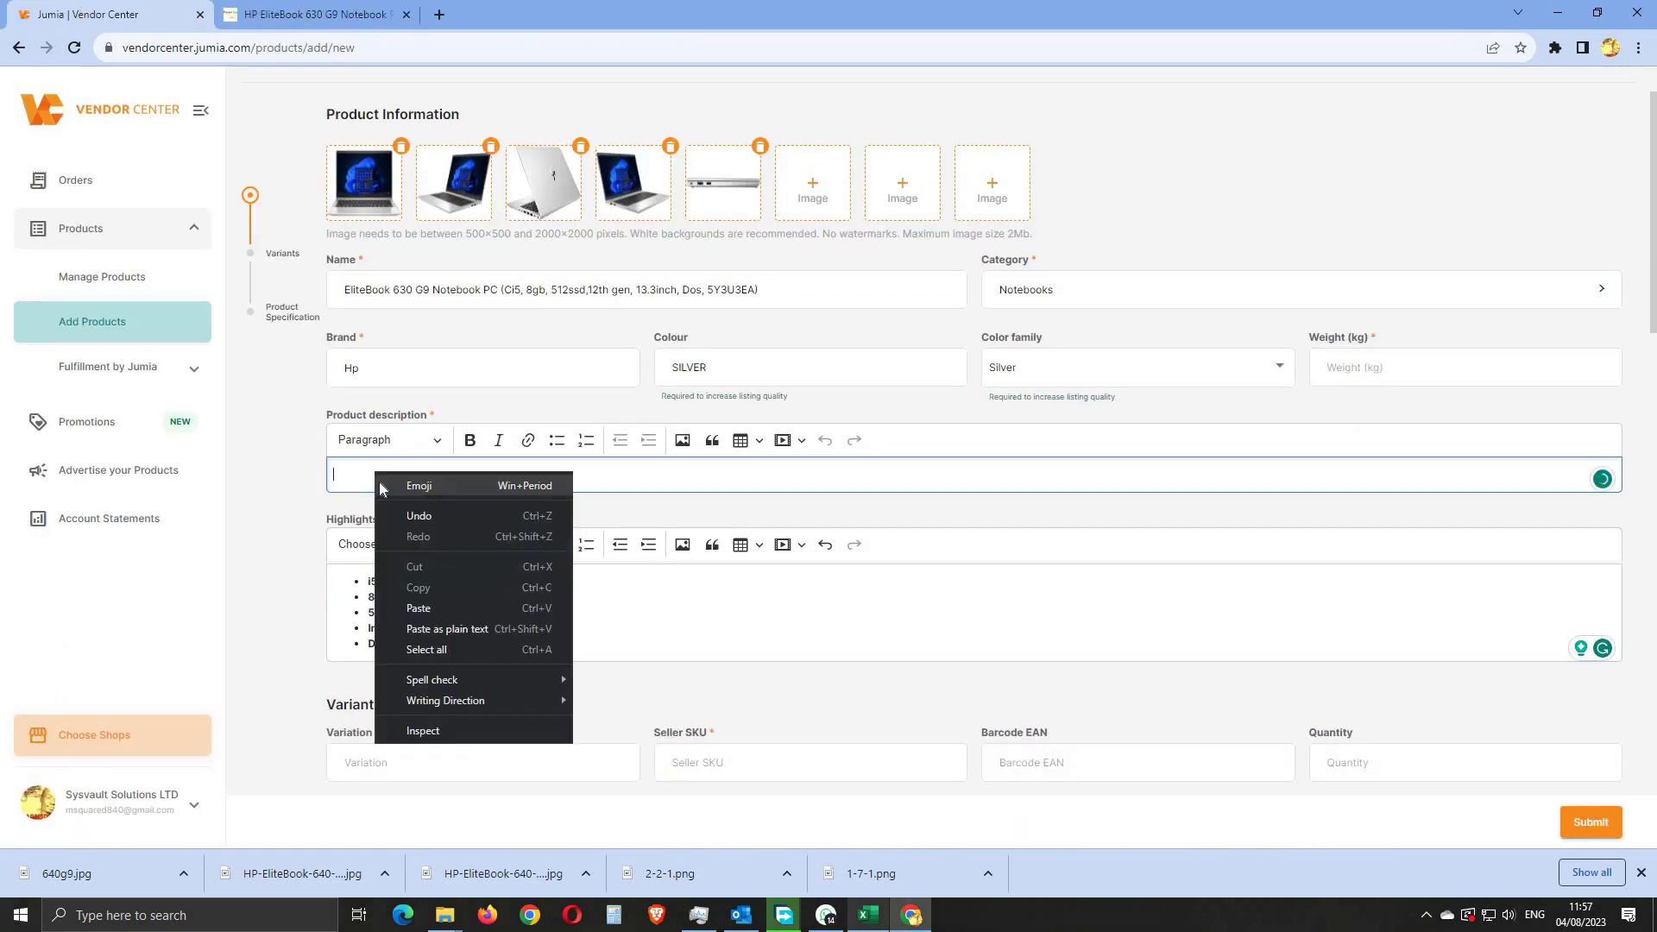
pyautogui.click(420, 609)
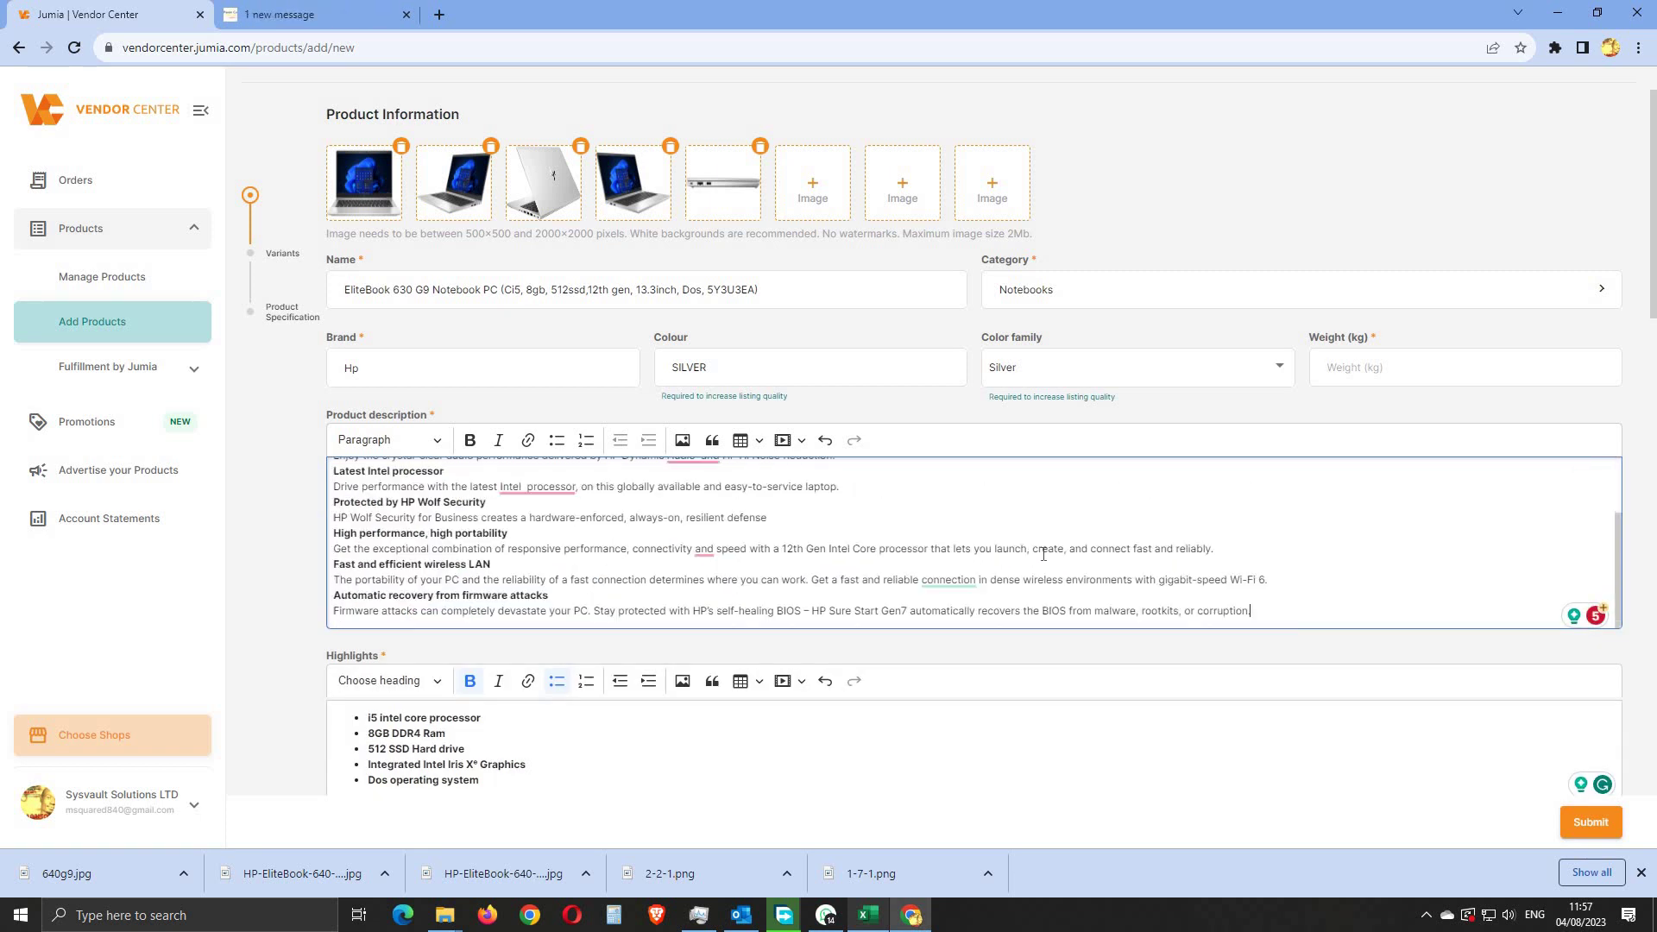
# Step: Add blank lines at the end of the product description and copy the full specification table from the Pavan Computers listing there
pyautogui.click(1273, 604)
pyautogui.click(1266, 609)
pyautogui.press('Return')
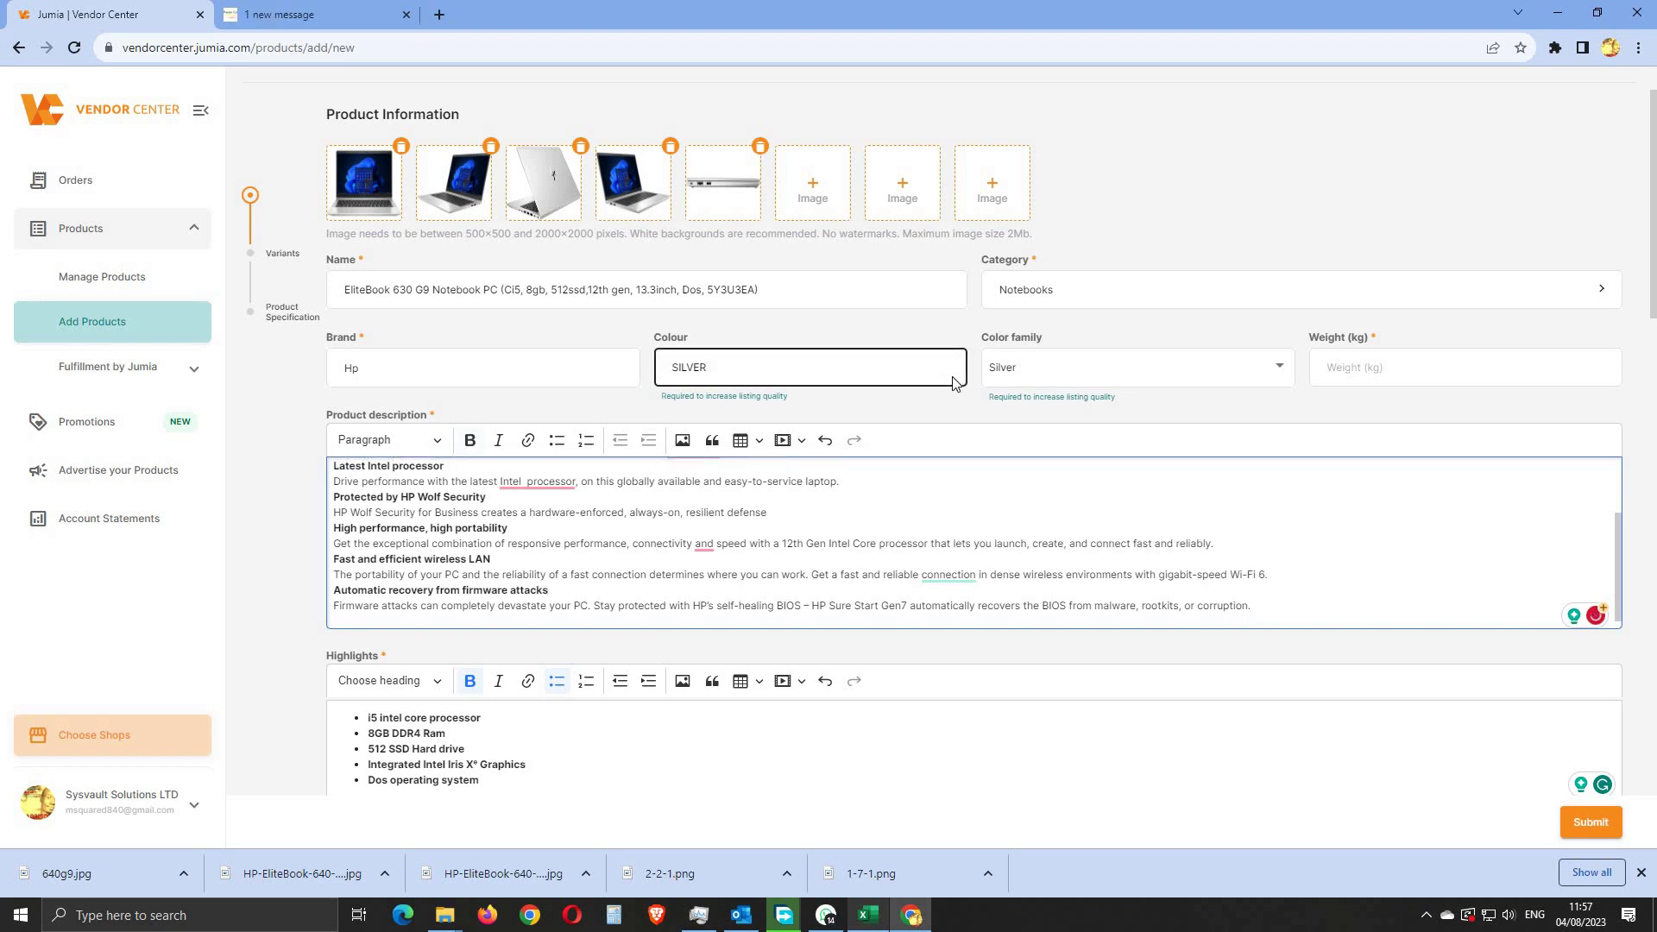
pyautogui.press('Return')
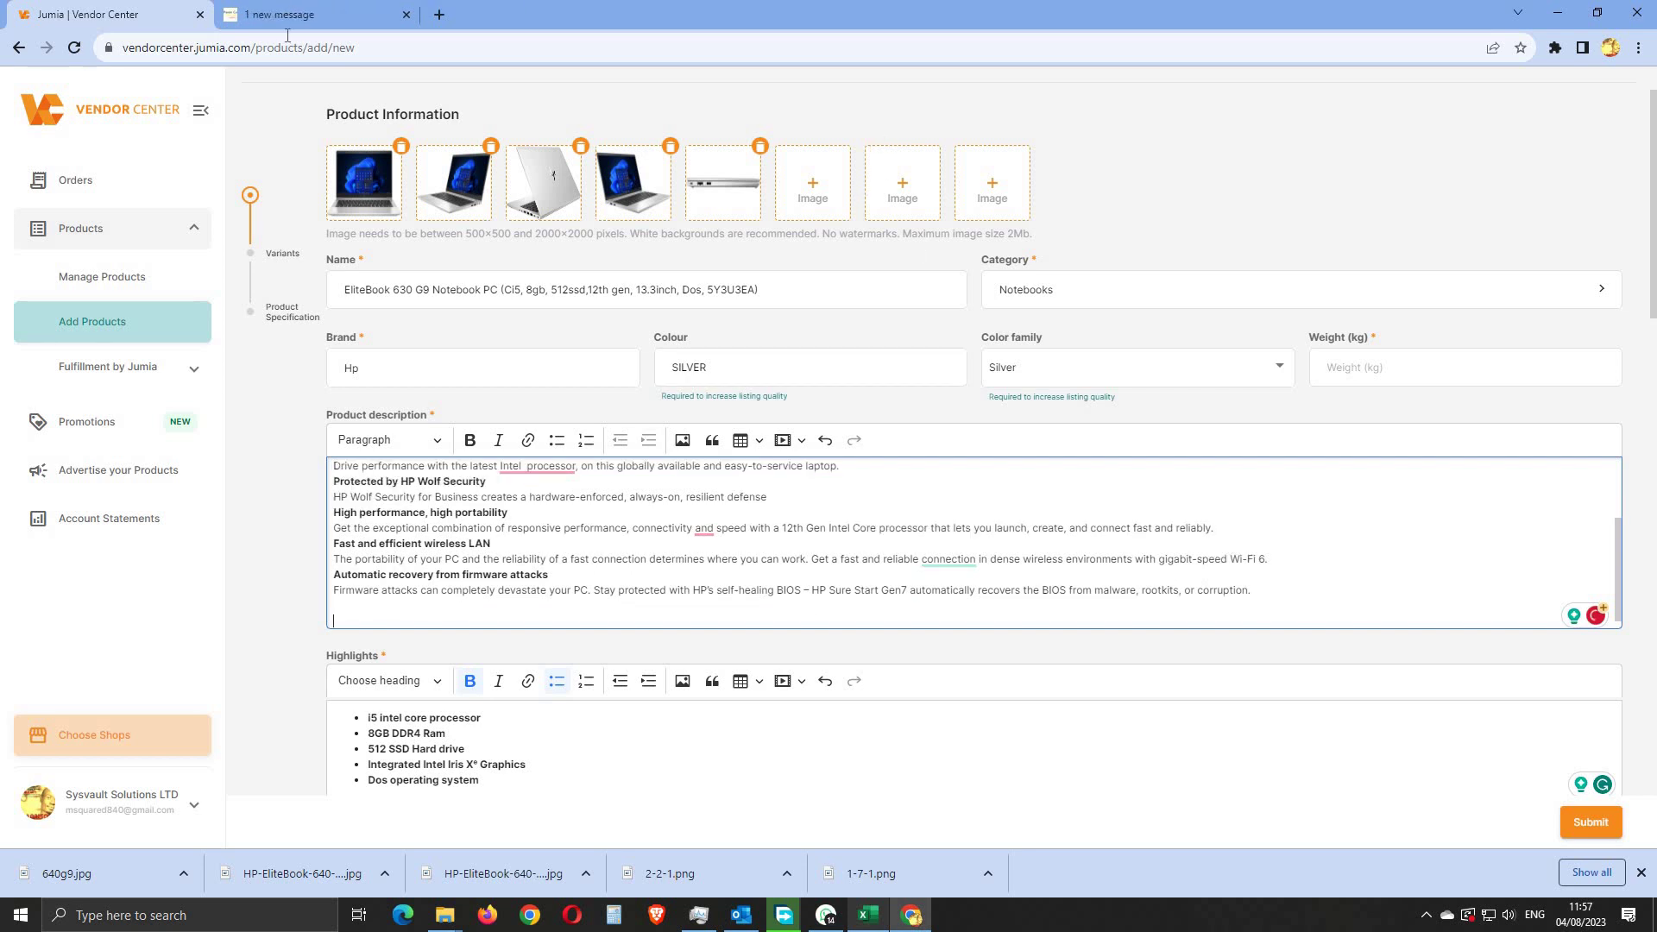
pyautogui.click(289, 16)
pyautogui.scroll(10, 936, 522)
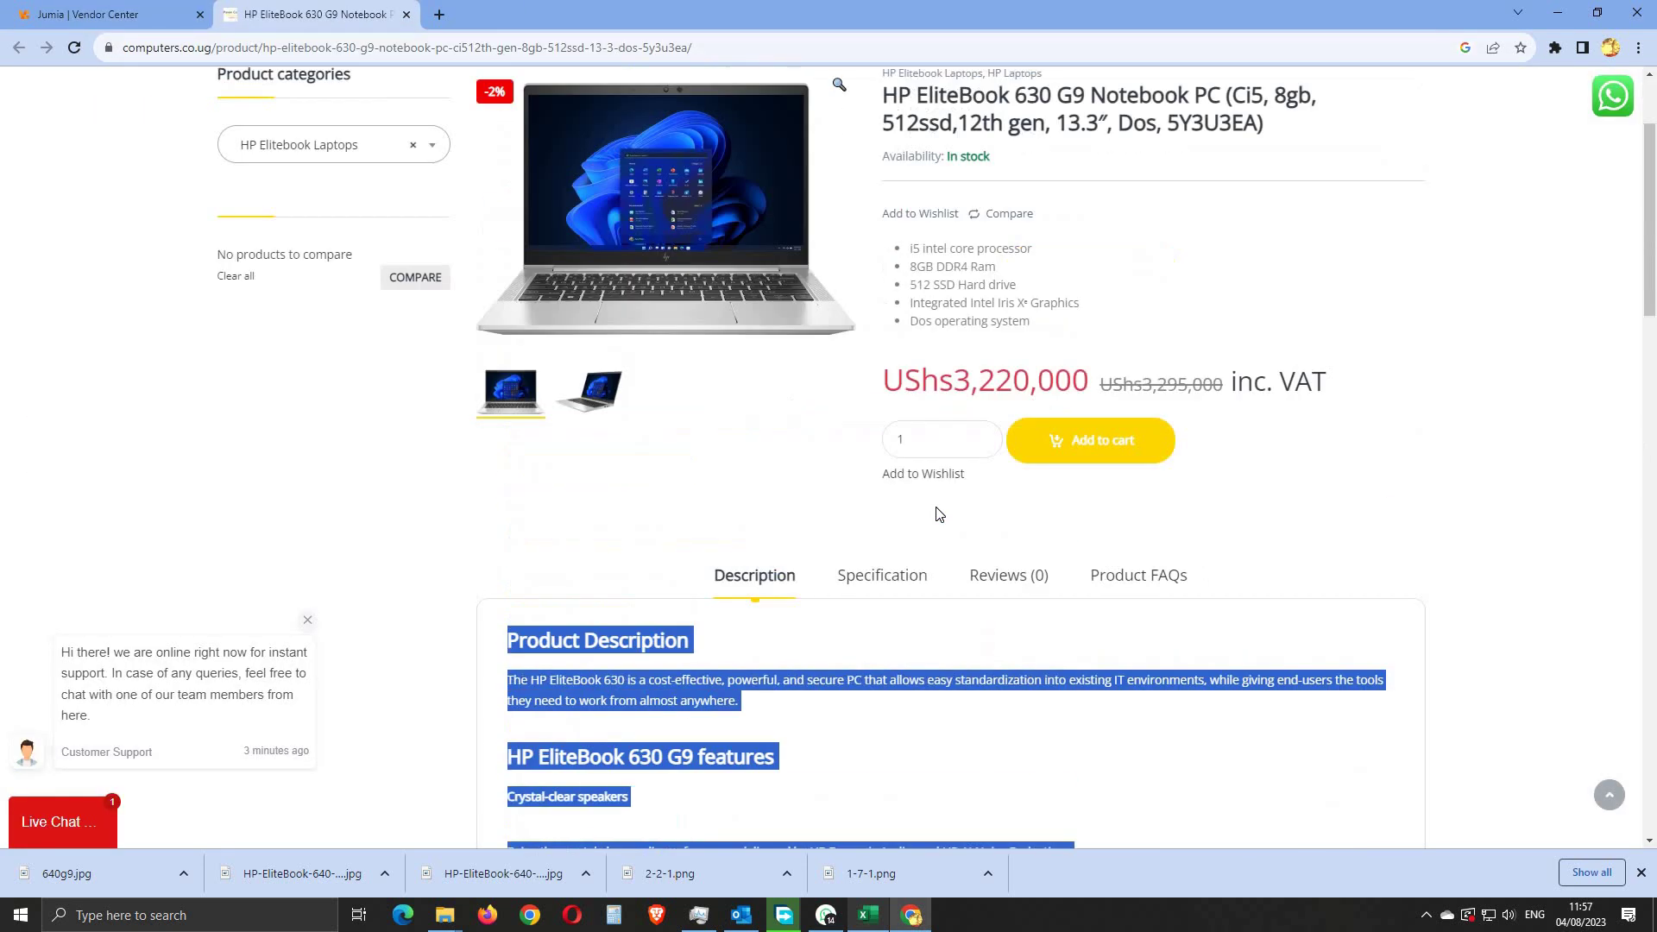
pyautogui.scroll(-2, 949, 522)
pyautogui.click(874, 405)
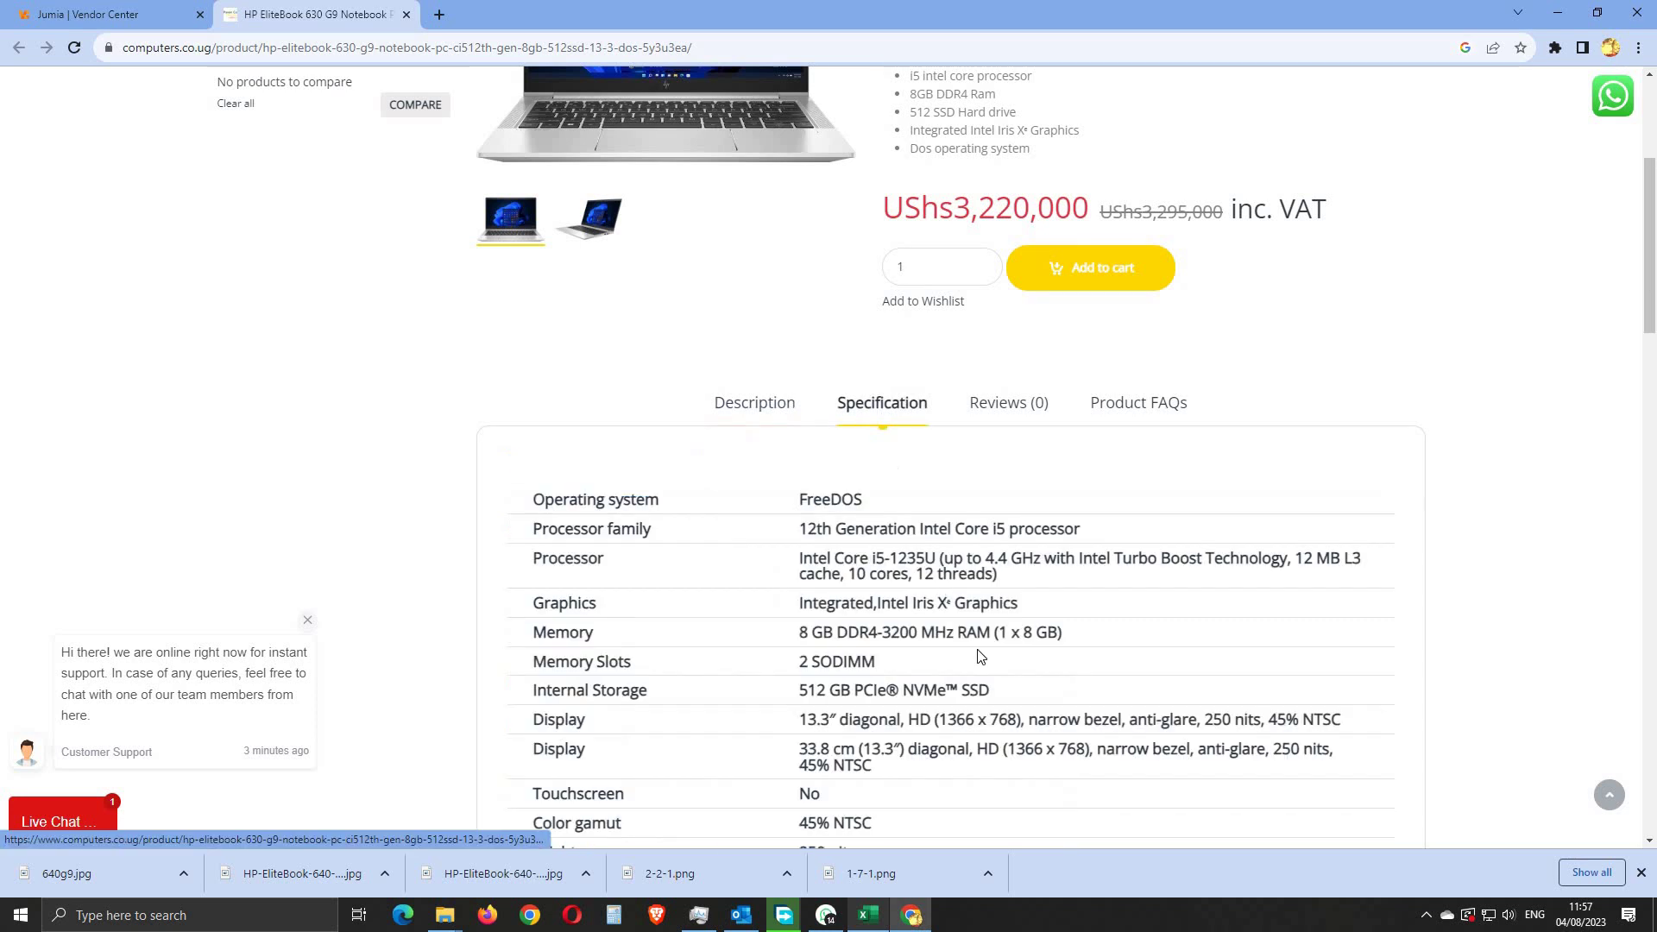
pyautogui.moveTo(530, 479); pyautogui.dragTo(1384, 759)
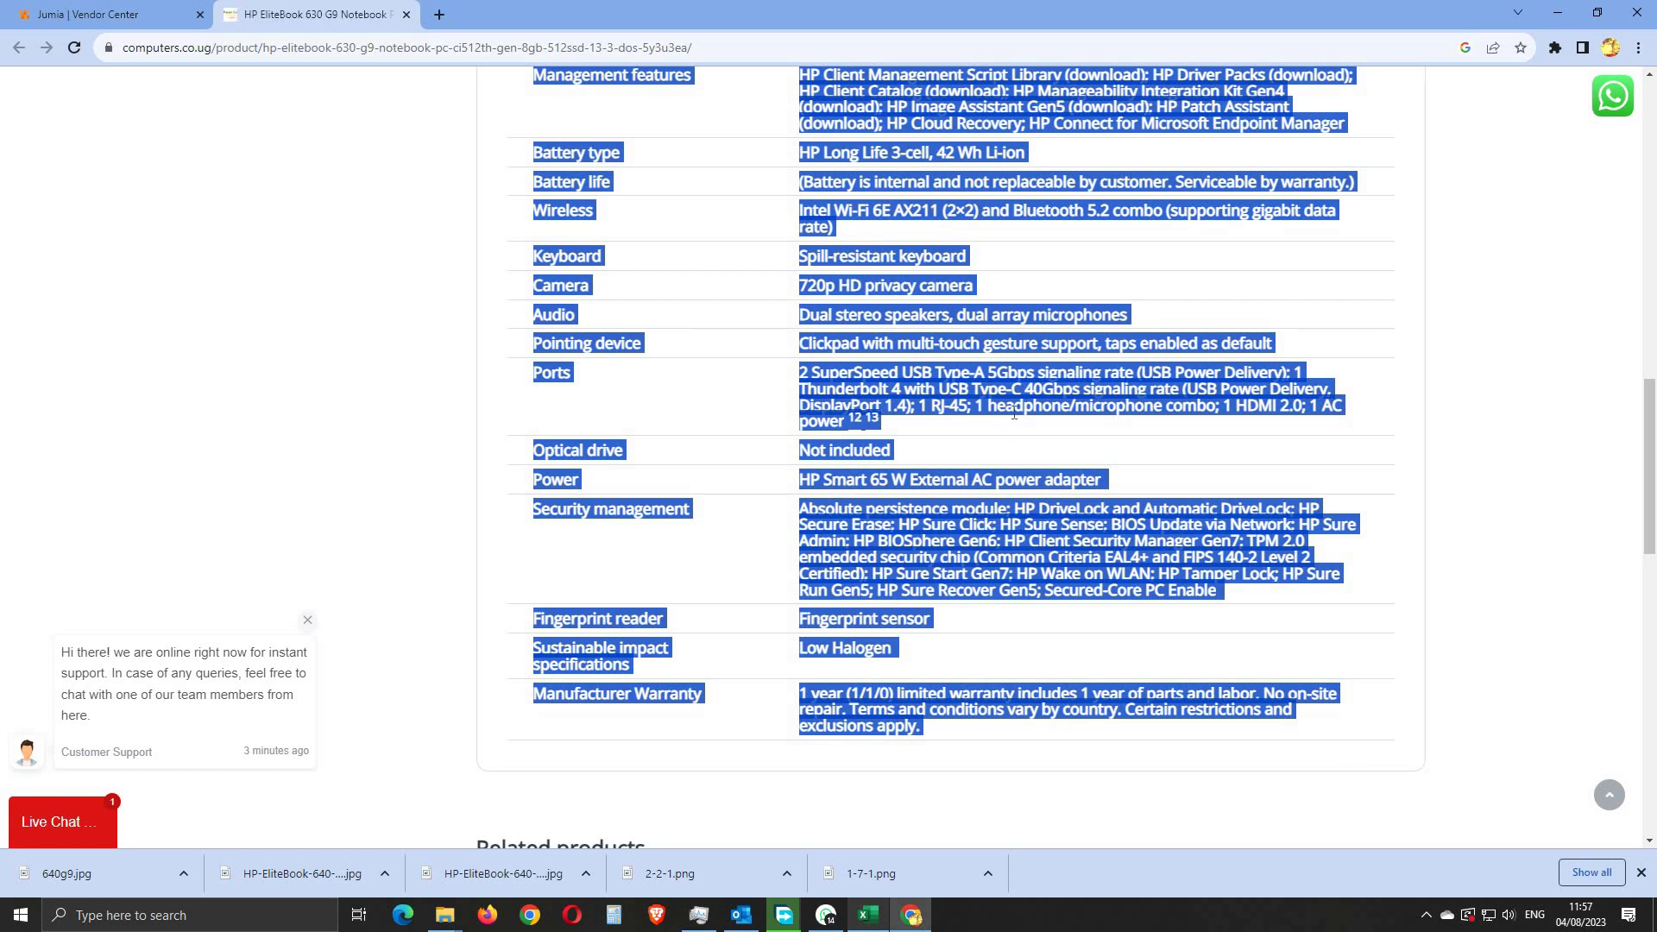
pyautogui.hotkey('ctrl', 'Tab')
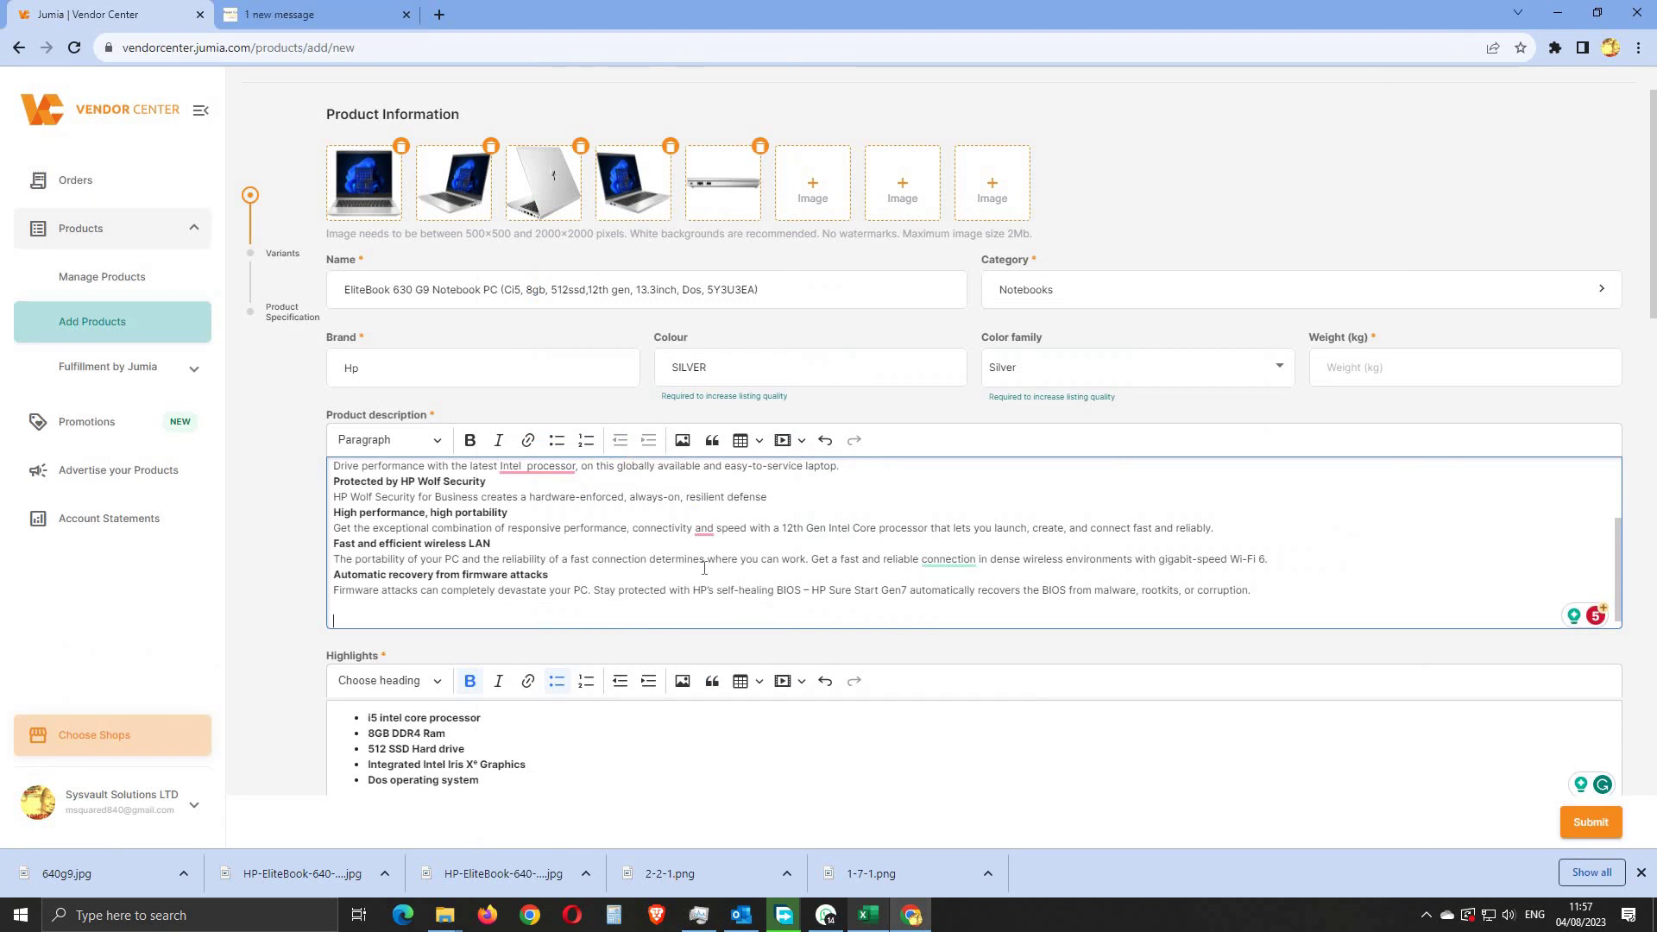
pyautogui.hotkey('ctrl', 'v')
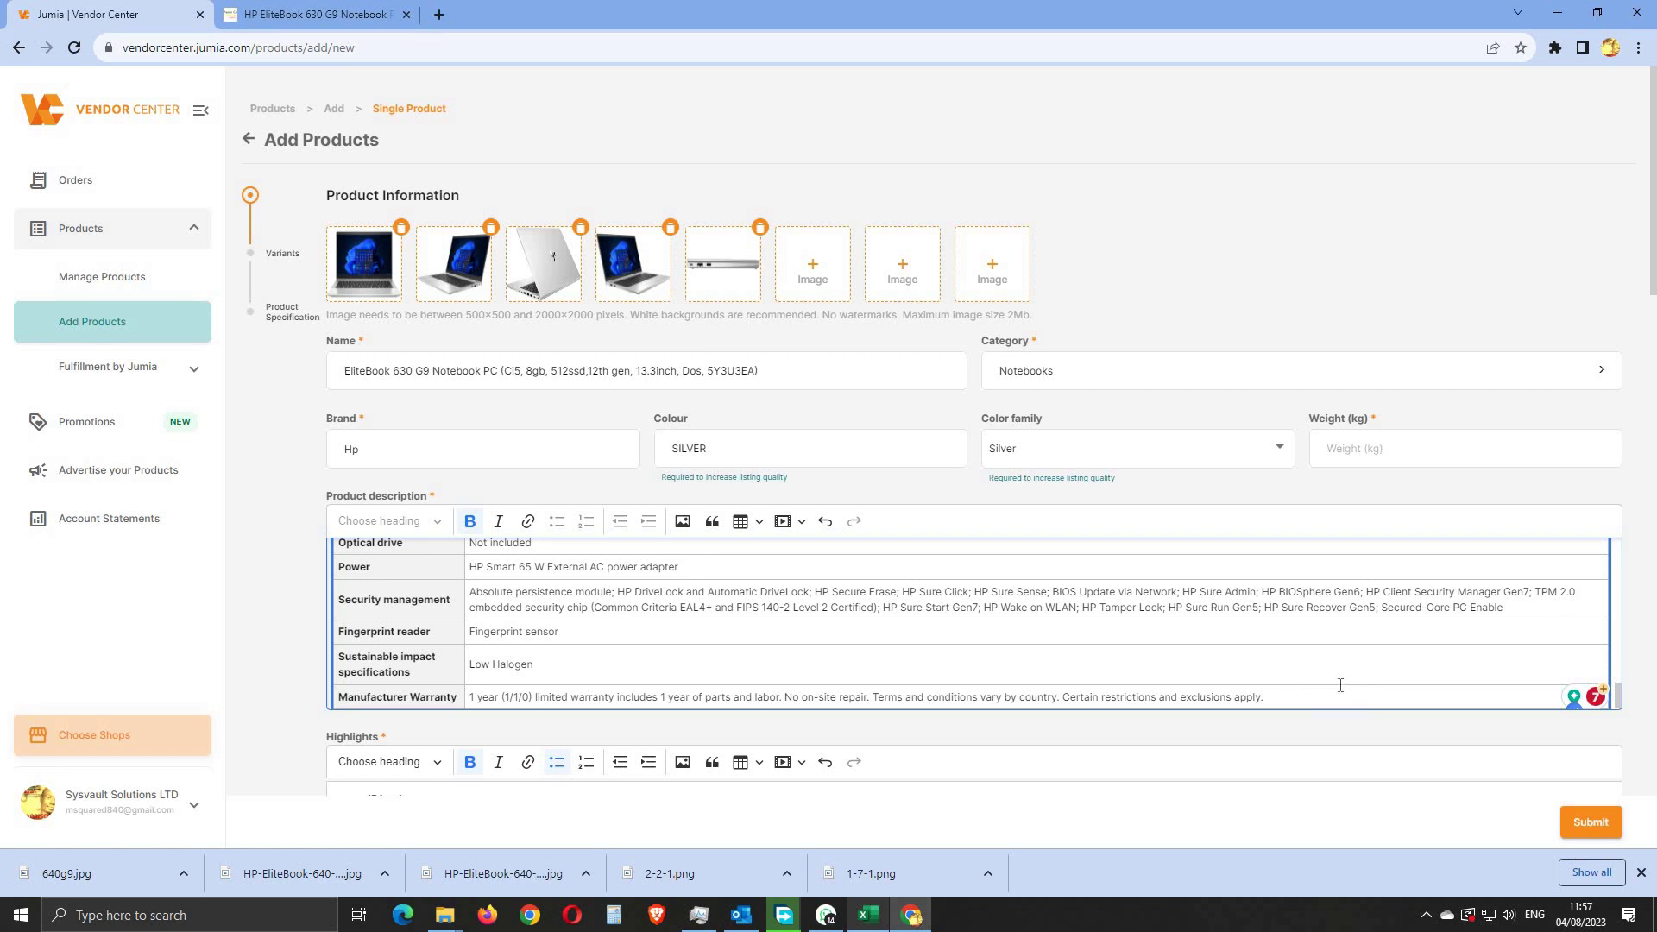
# Step: Review the copied features and specification table throughout the product description
pyautogui.scroll(2, 1277, 680)
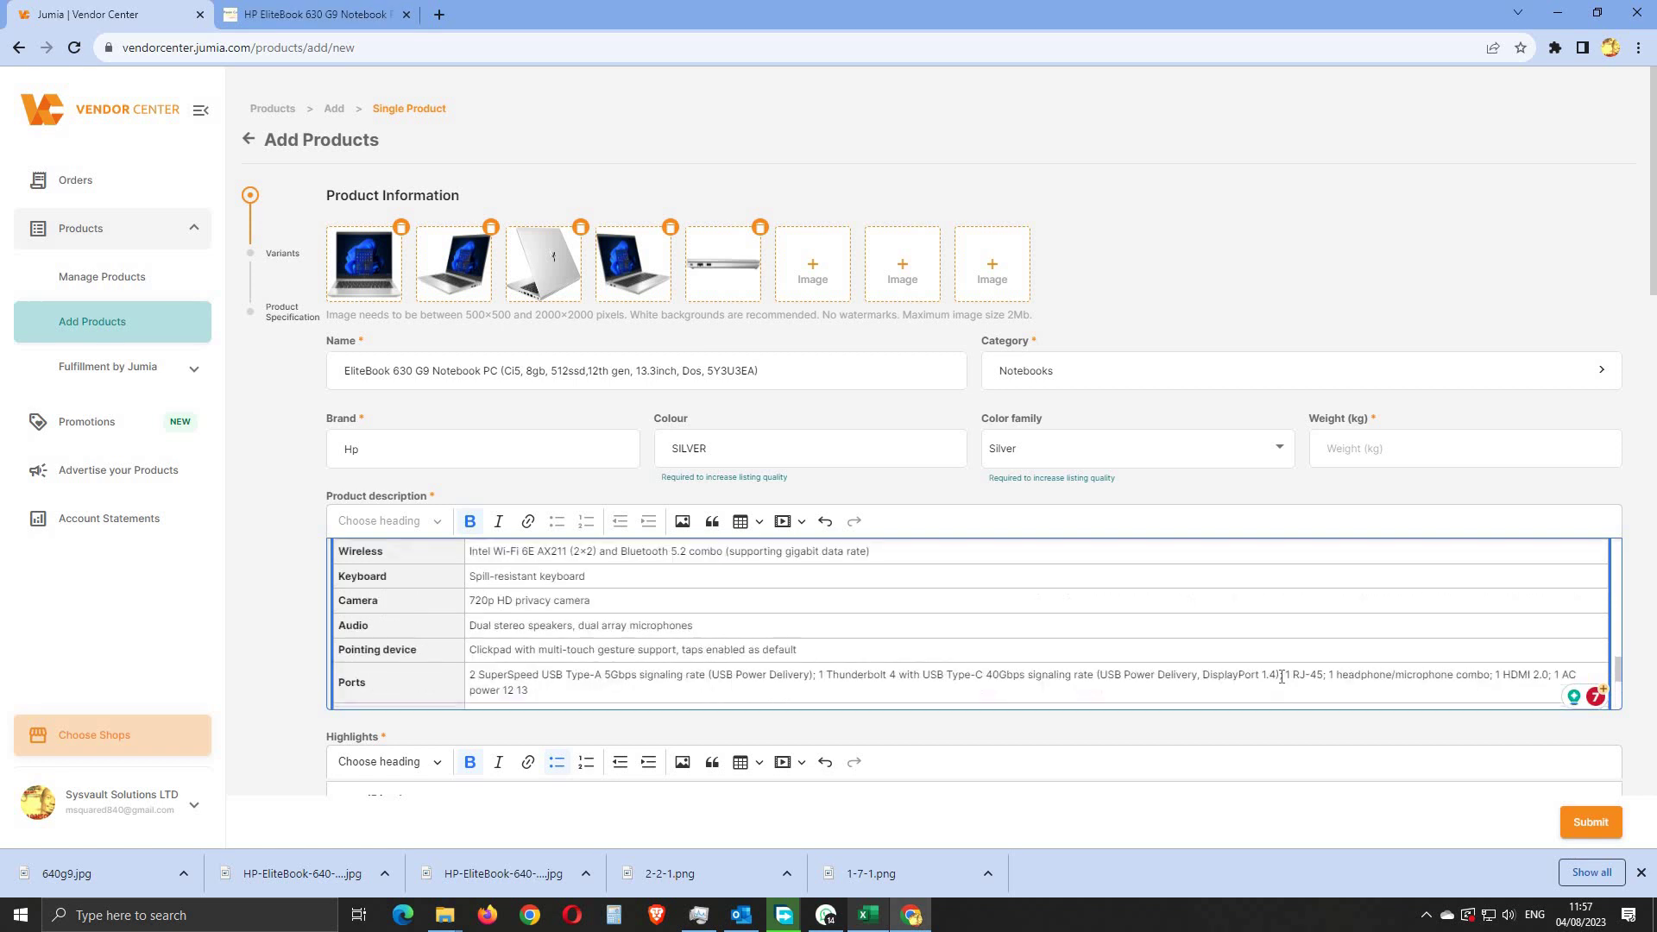
pyautogui.scroll(-3, 1282, 676)
pyautogui.scroll(5, 1298, 681)
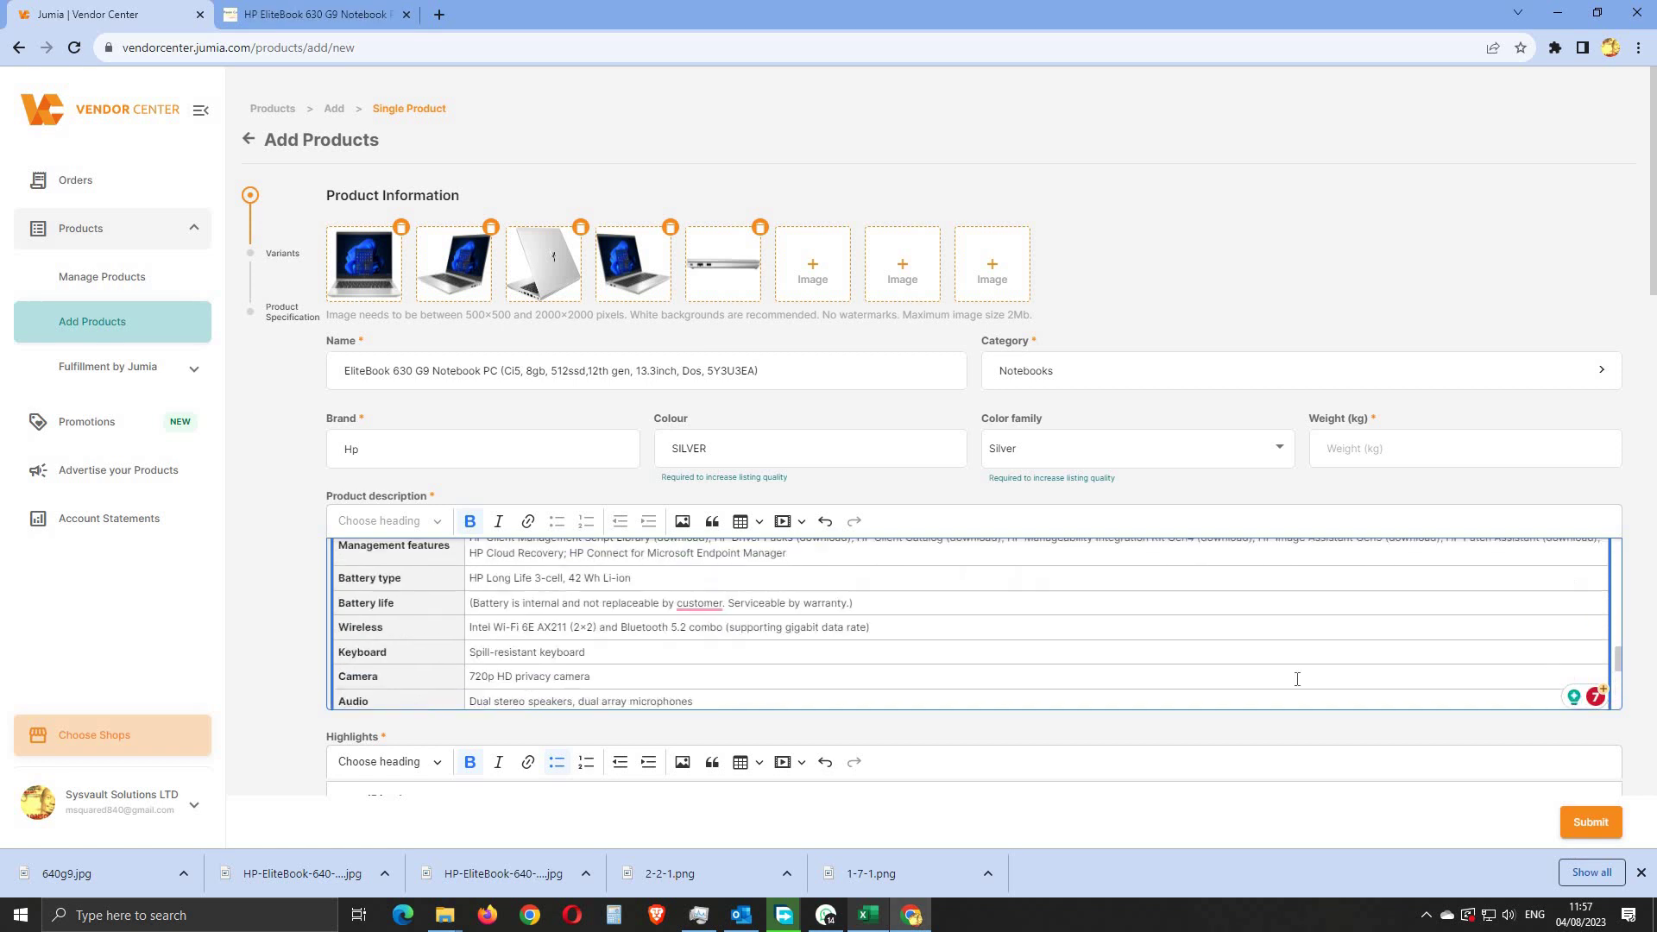
pyautogui.scroll(-2, 1298, 681)
pyautogui.scroll(3, 1298, 681)
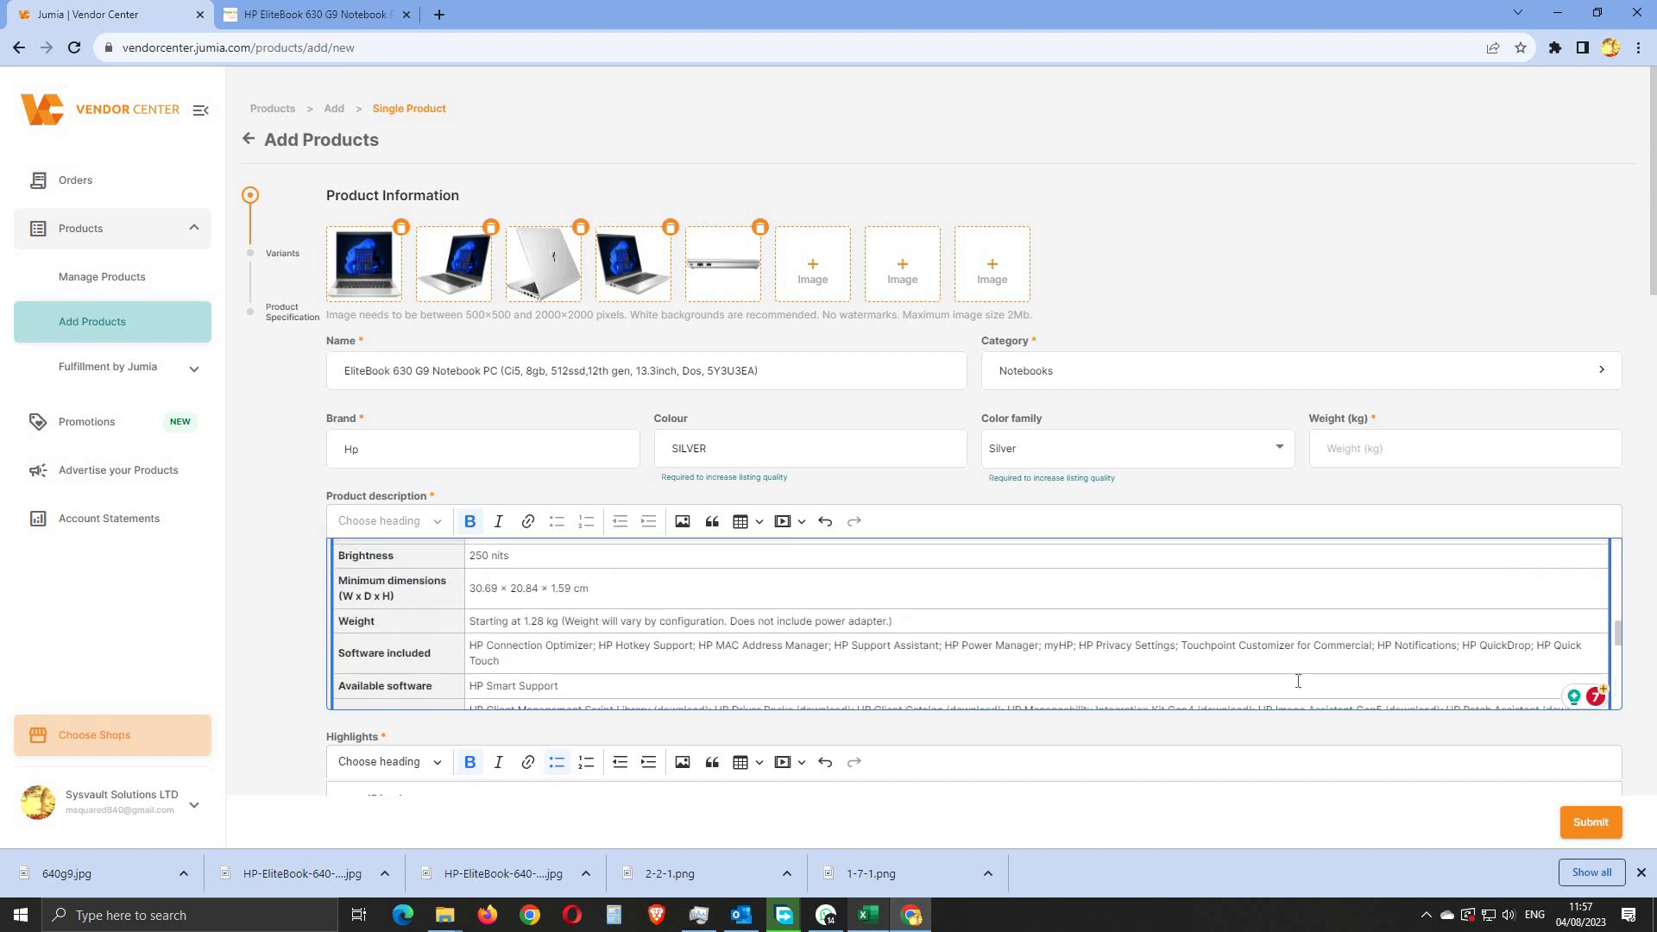
pyautogui.scroll(6, 1298, 681)
pyautogui.scroll(-2, 1298, 681)
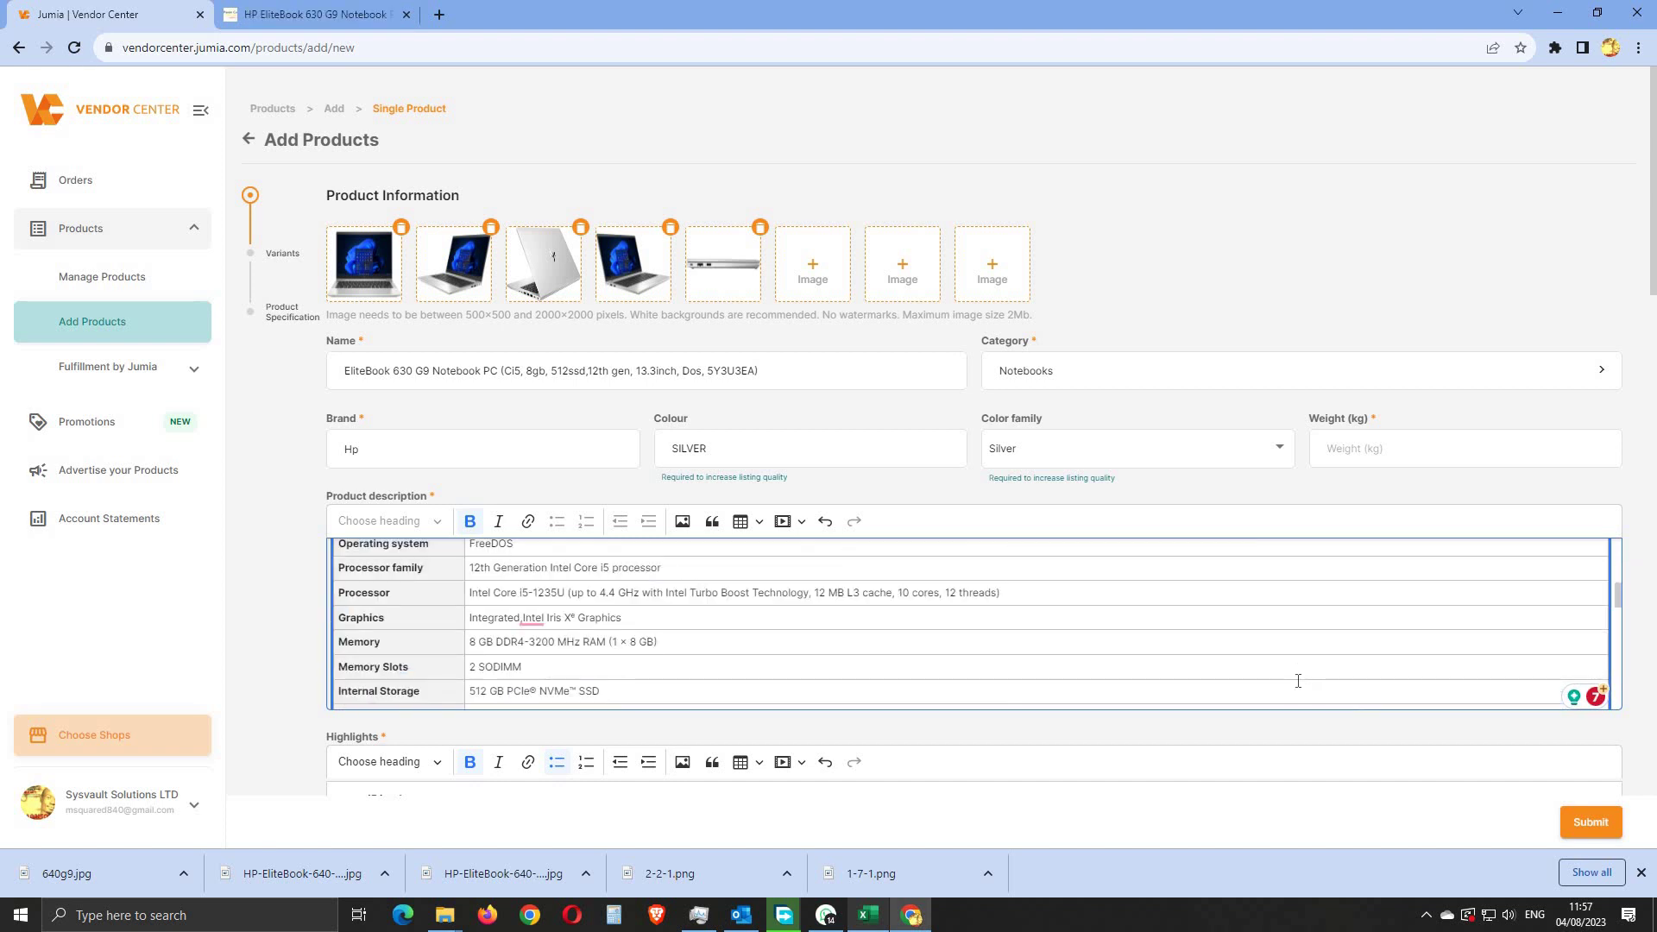
pyautogui.scroll(1, 1298, 681)
pyautogui.scroll(-1, 1298, 681)
pyautogui.scroll(1, 768, 666)
pyautogui.scroll(3, 768, 662)
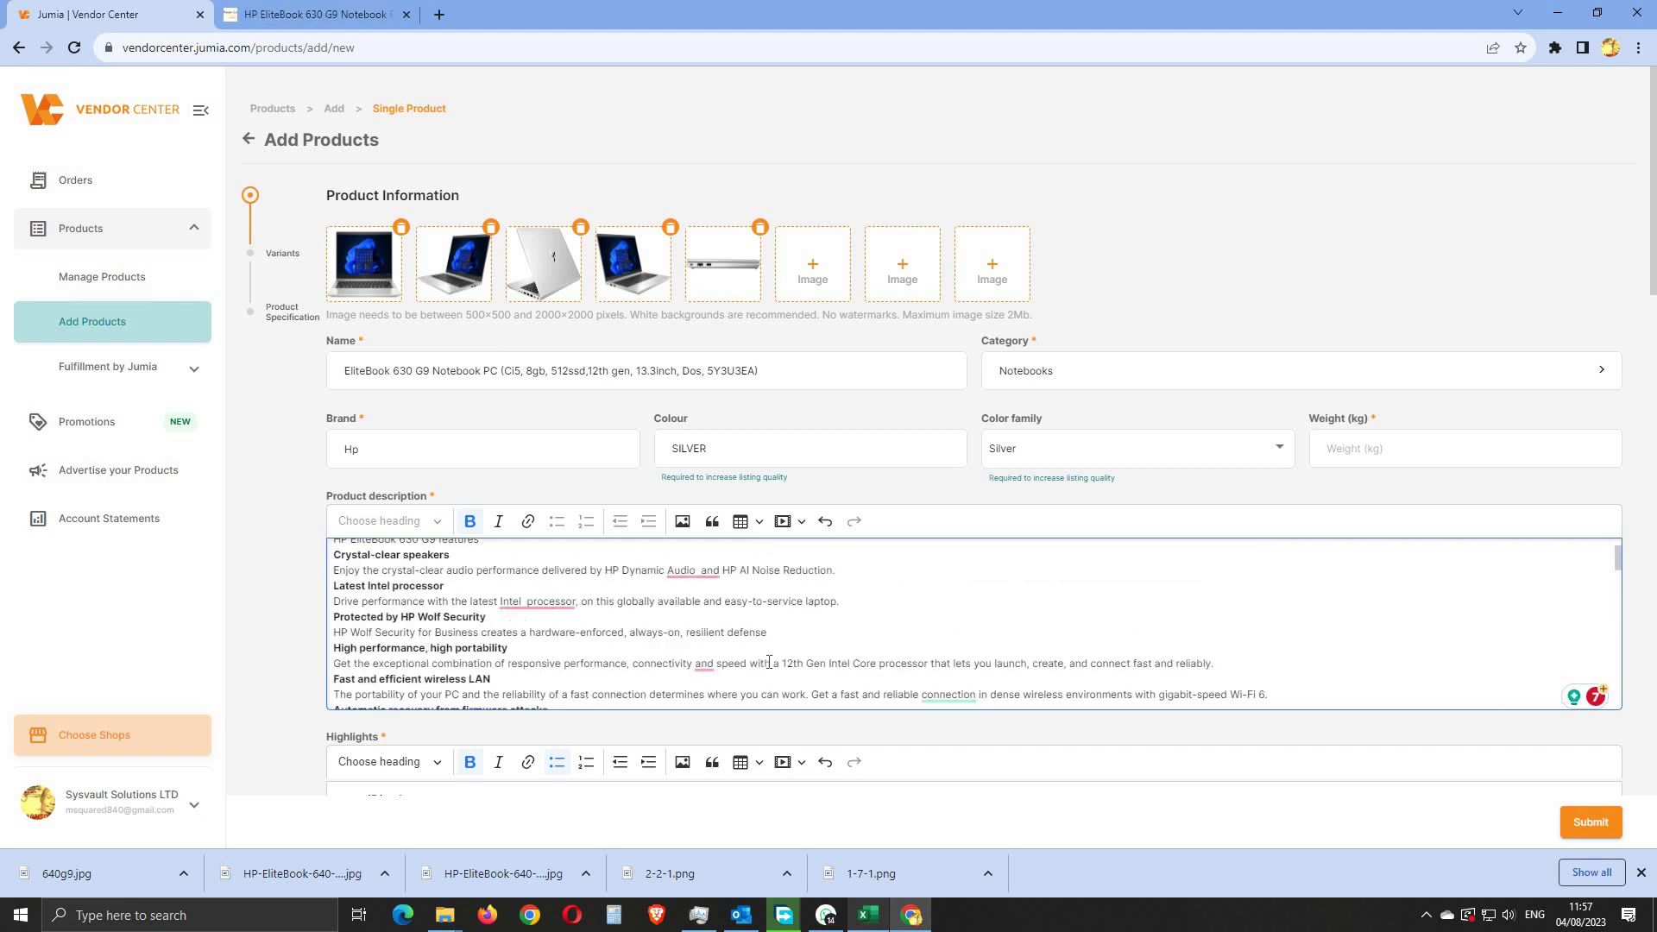
pyautogui.scroll(-5, 768, 662)
pyautogui.scroll(-5, 768, 662)
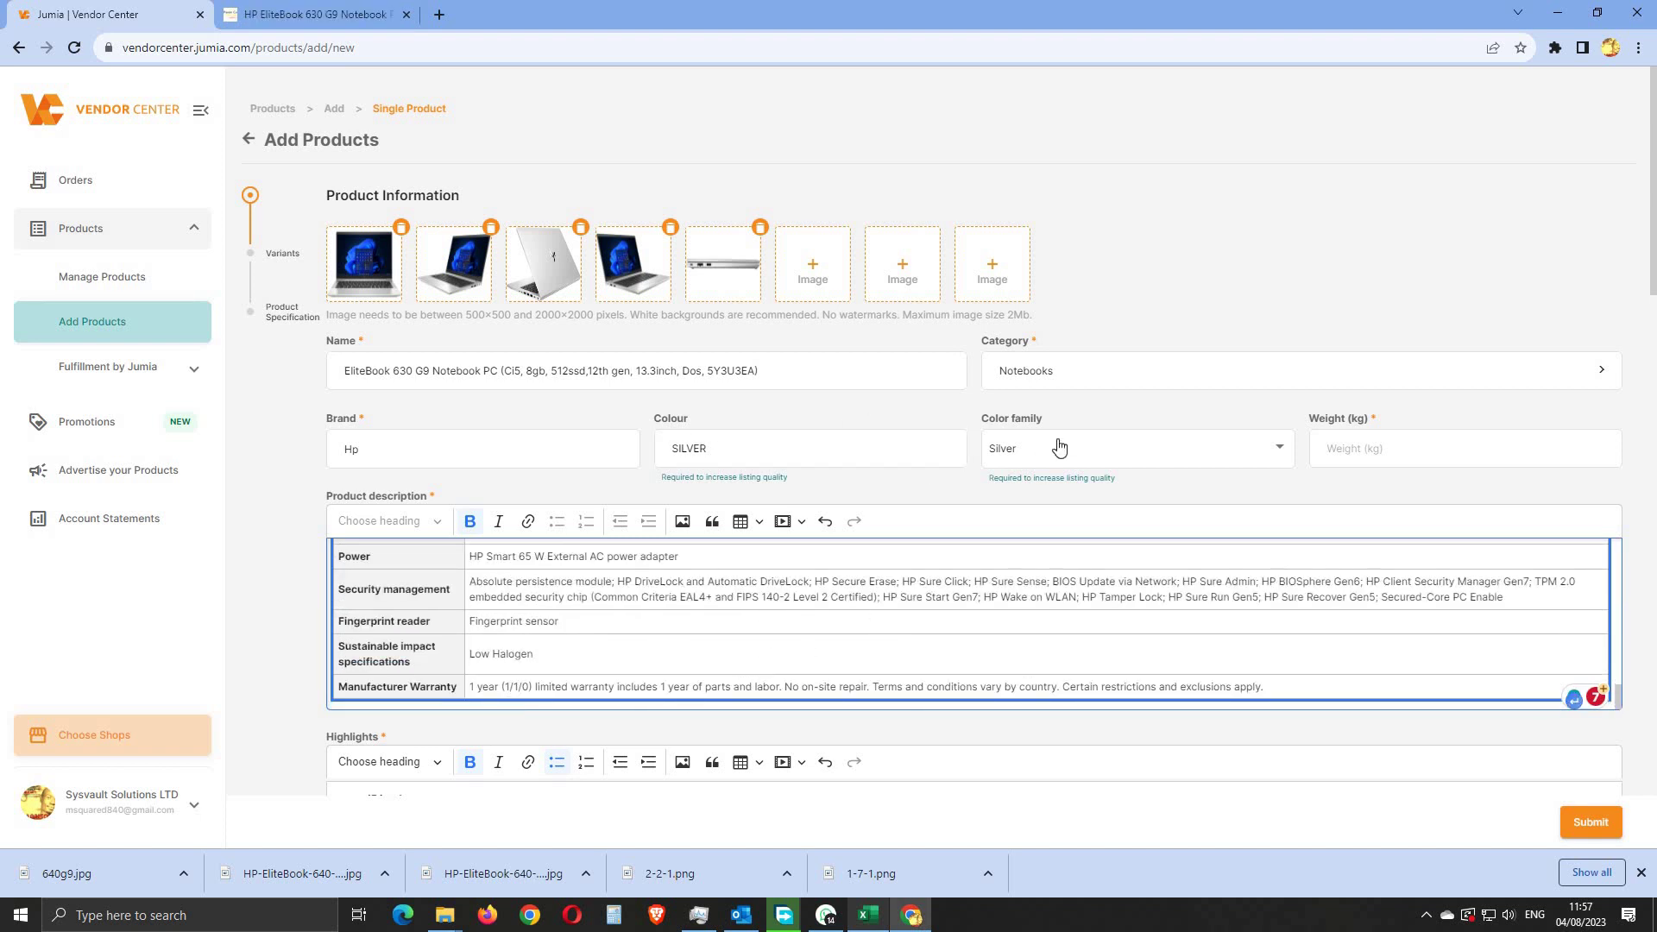
# Step: Set the variation of the product's first variant to SILVER
pyautogui.scroll(-5, 1603, 505)
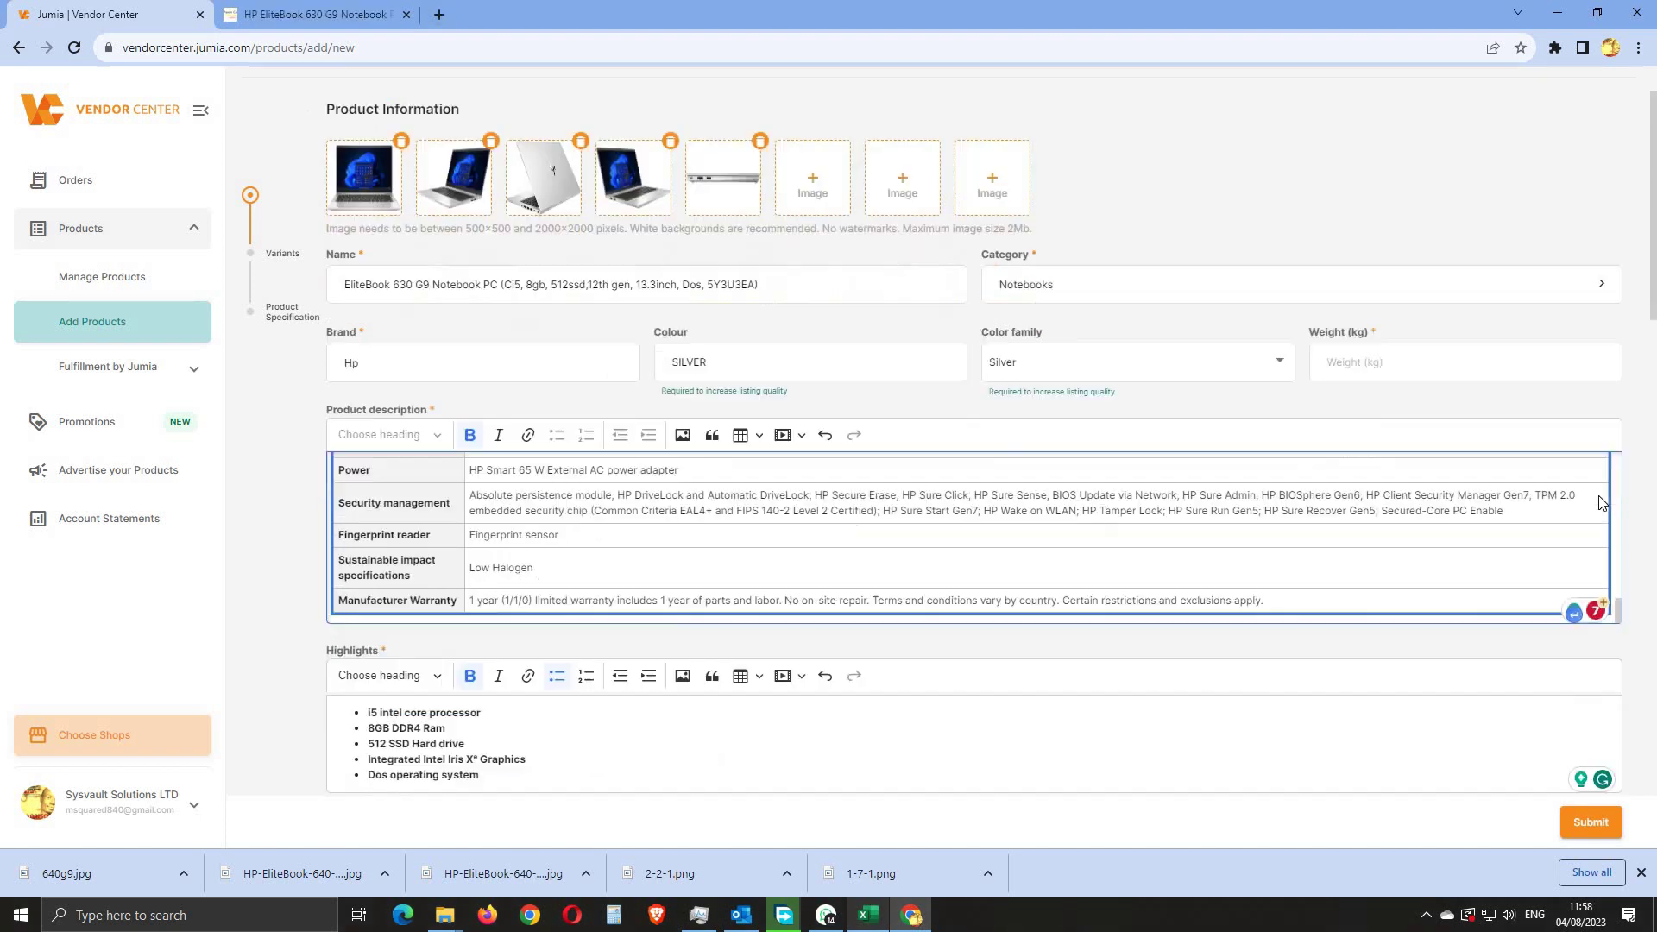
pyautogui.scroll(-1, 1603, 505)
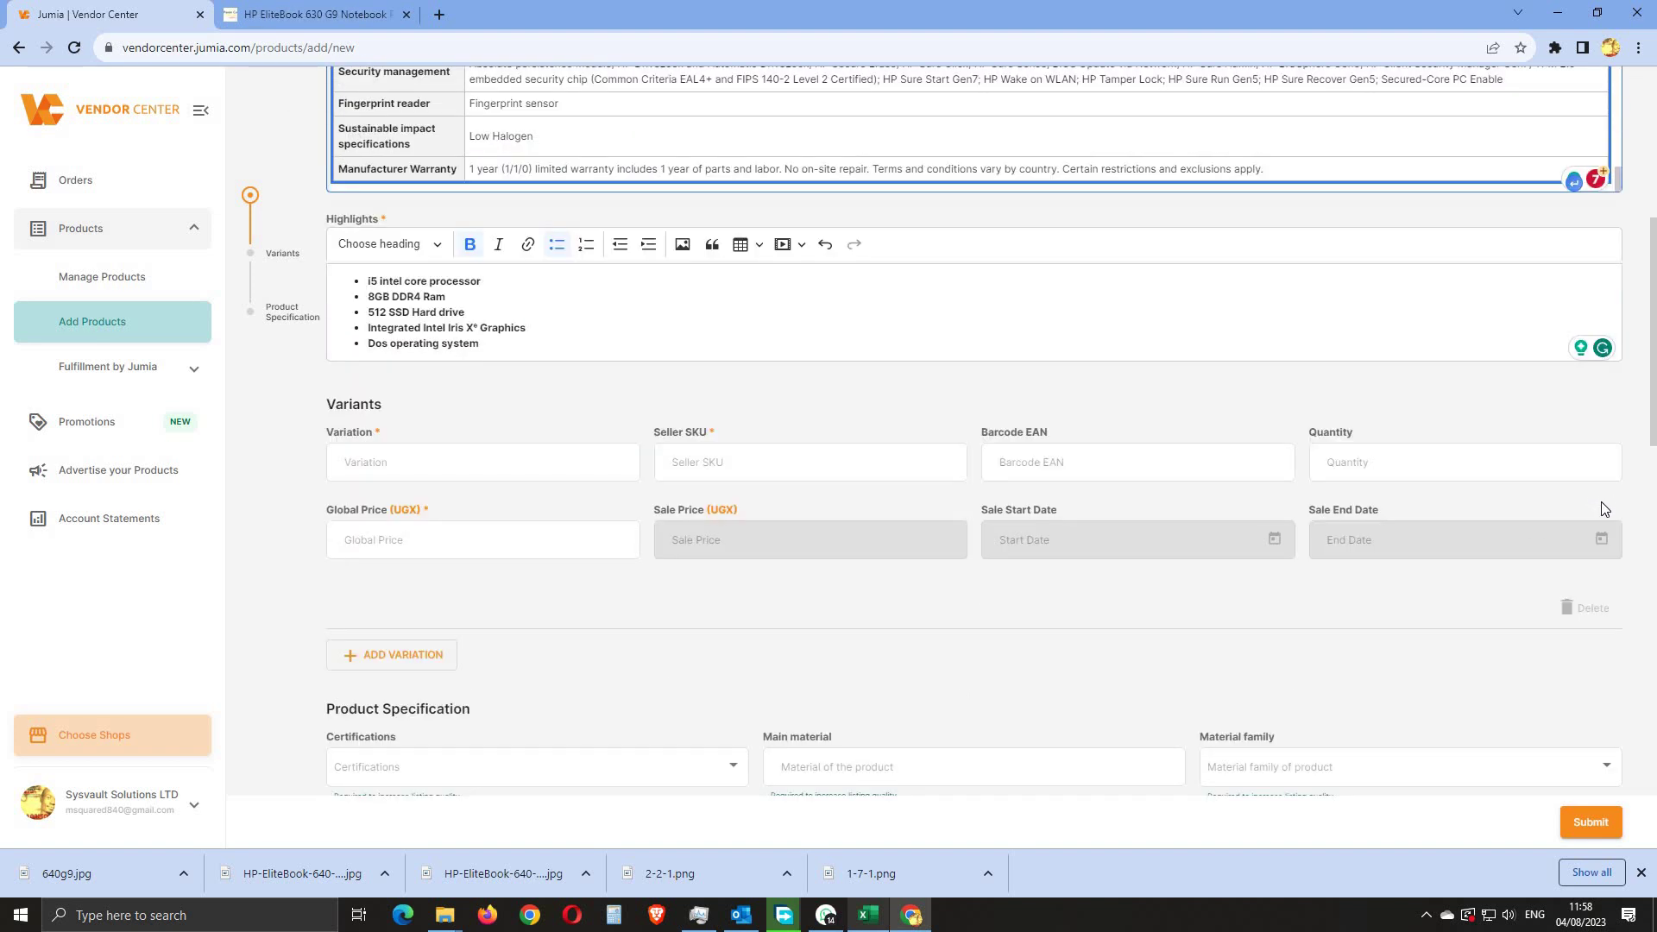
pyautogui.click(338, 461)
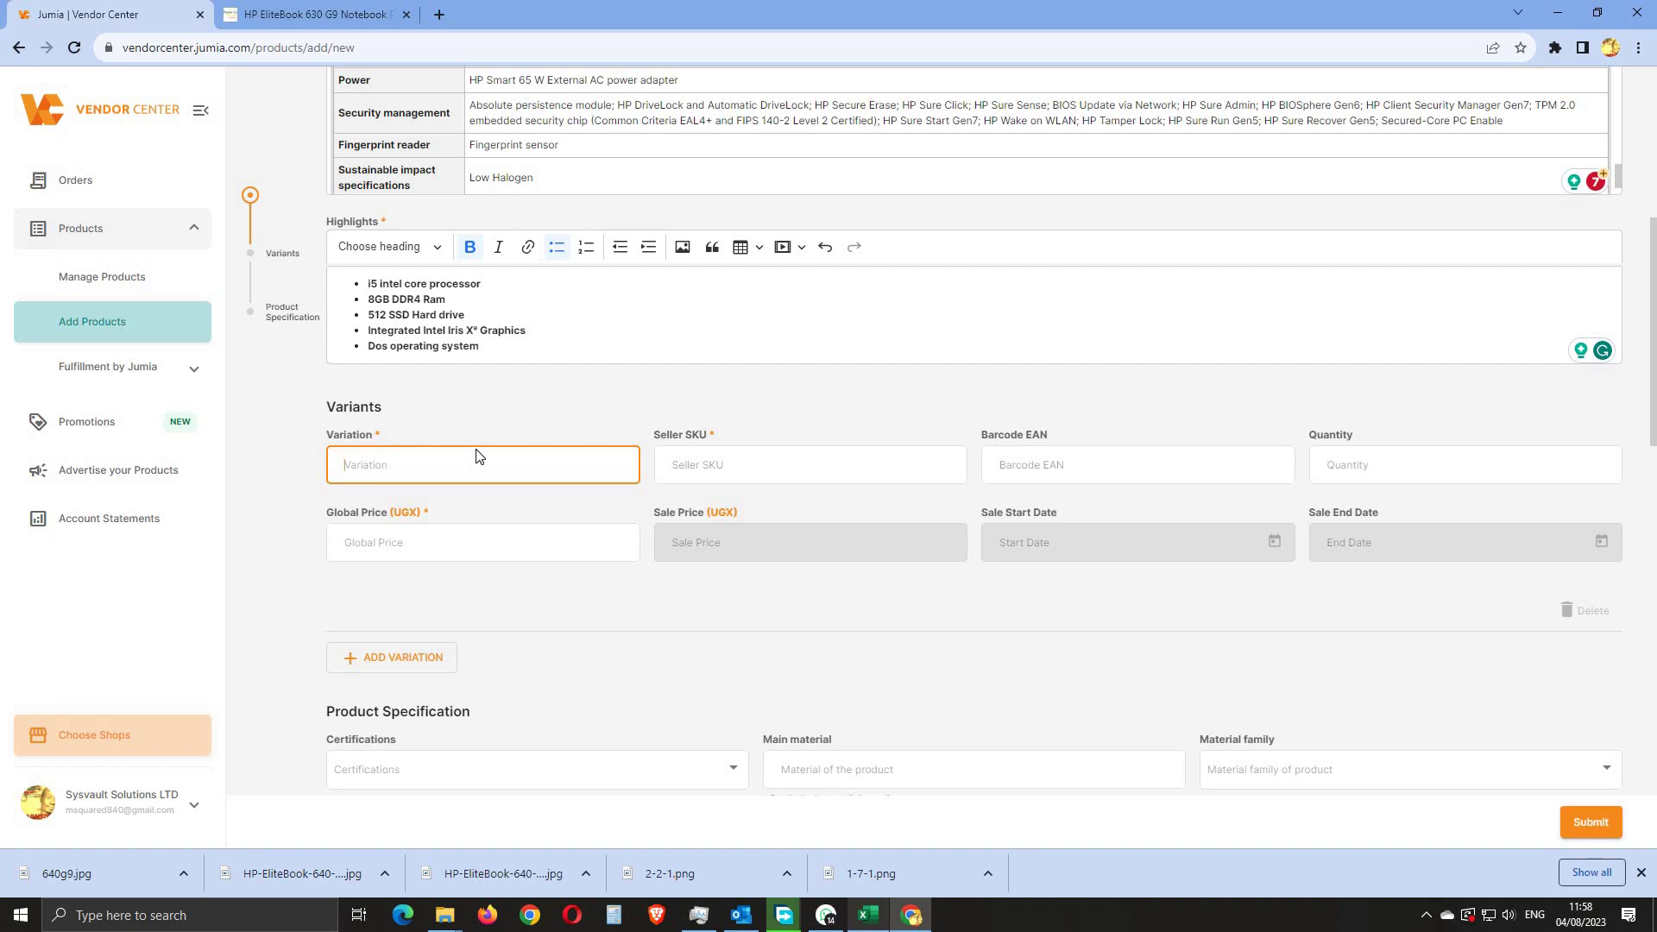
pyautogui.write('SILVER')
# Step: Set the variant's seller SKU to LAPTOP-HPELITEBOOK-630-G9-i5 and its quantity to 4
pyautogui.click(713, 477)
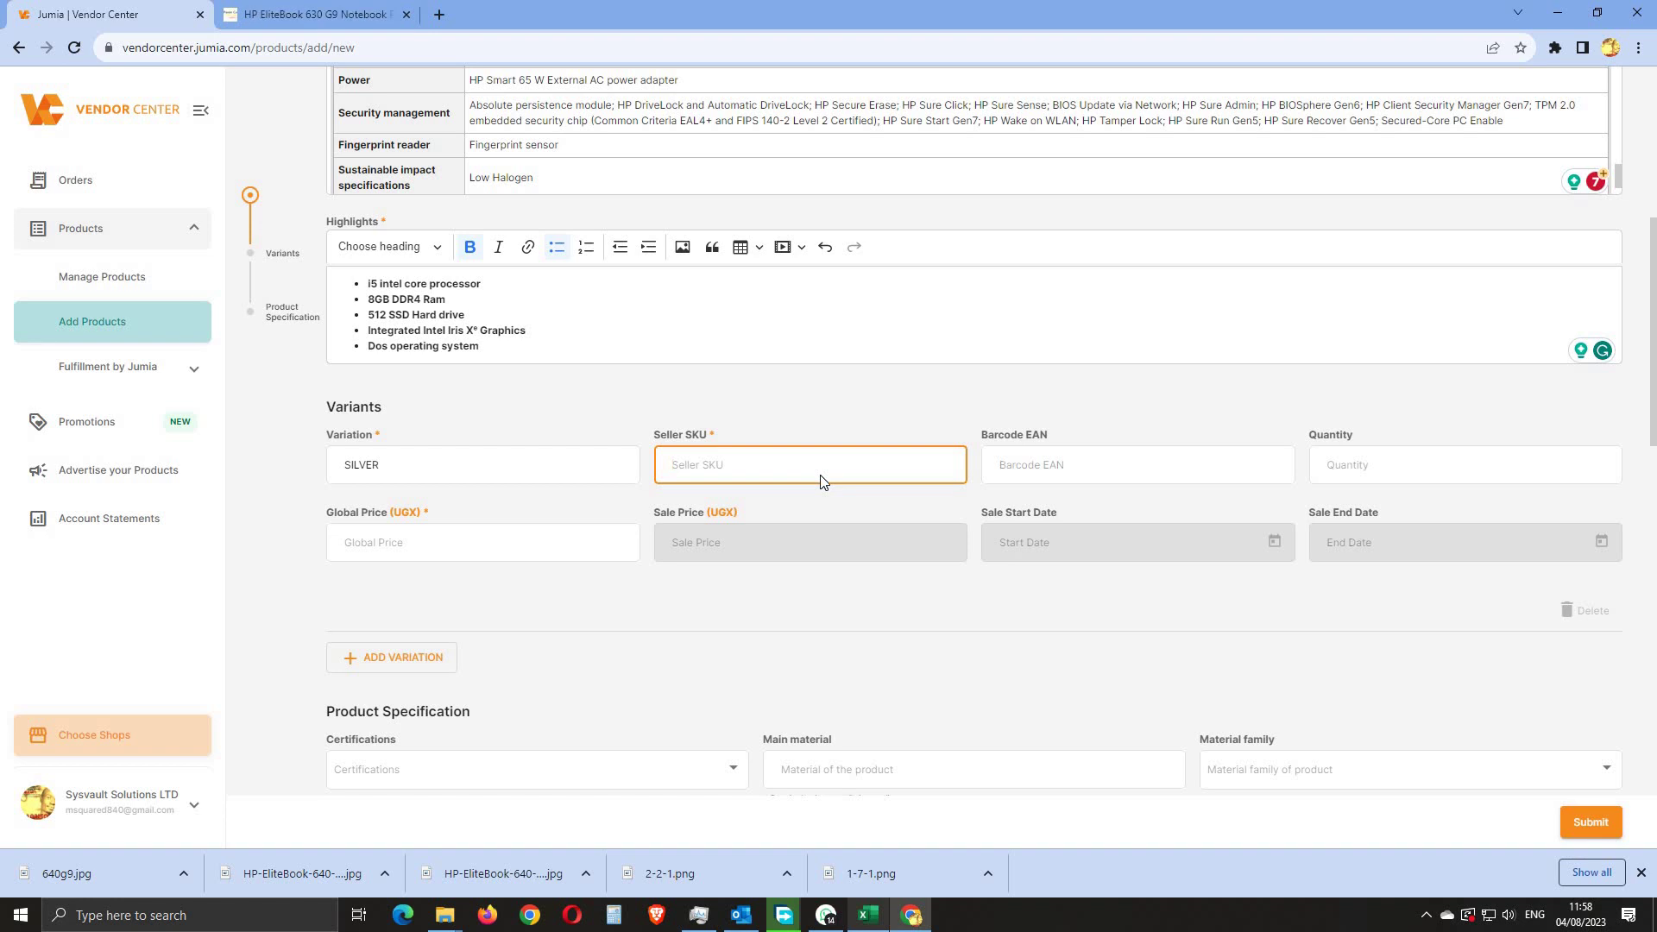
pyautogui.write('LAPTOP-HPELITEBOOK-630')
pyautogui.scroll(5, 611, 413)
pyautogui.scroll(1, 613, 412)
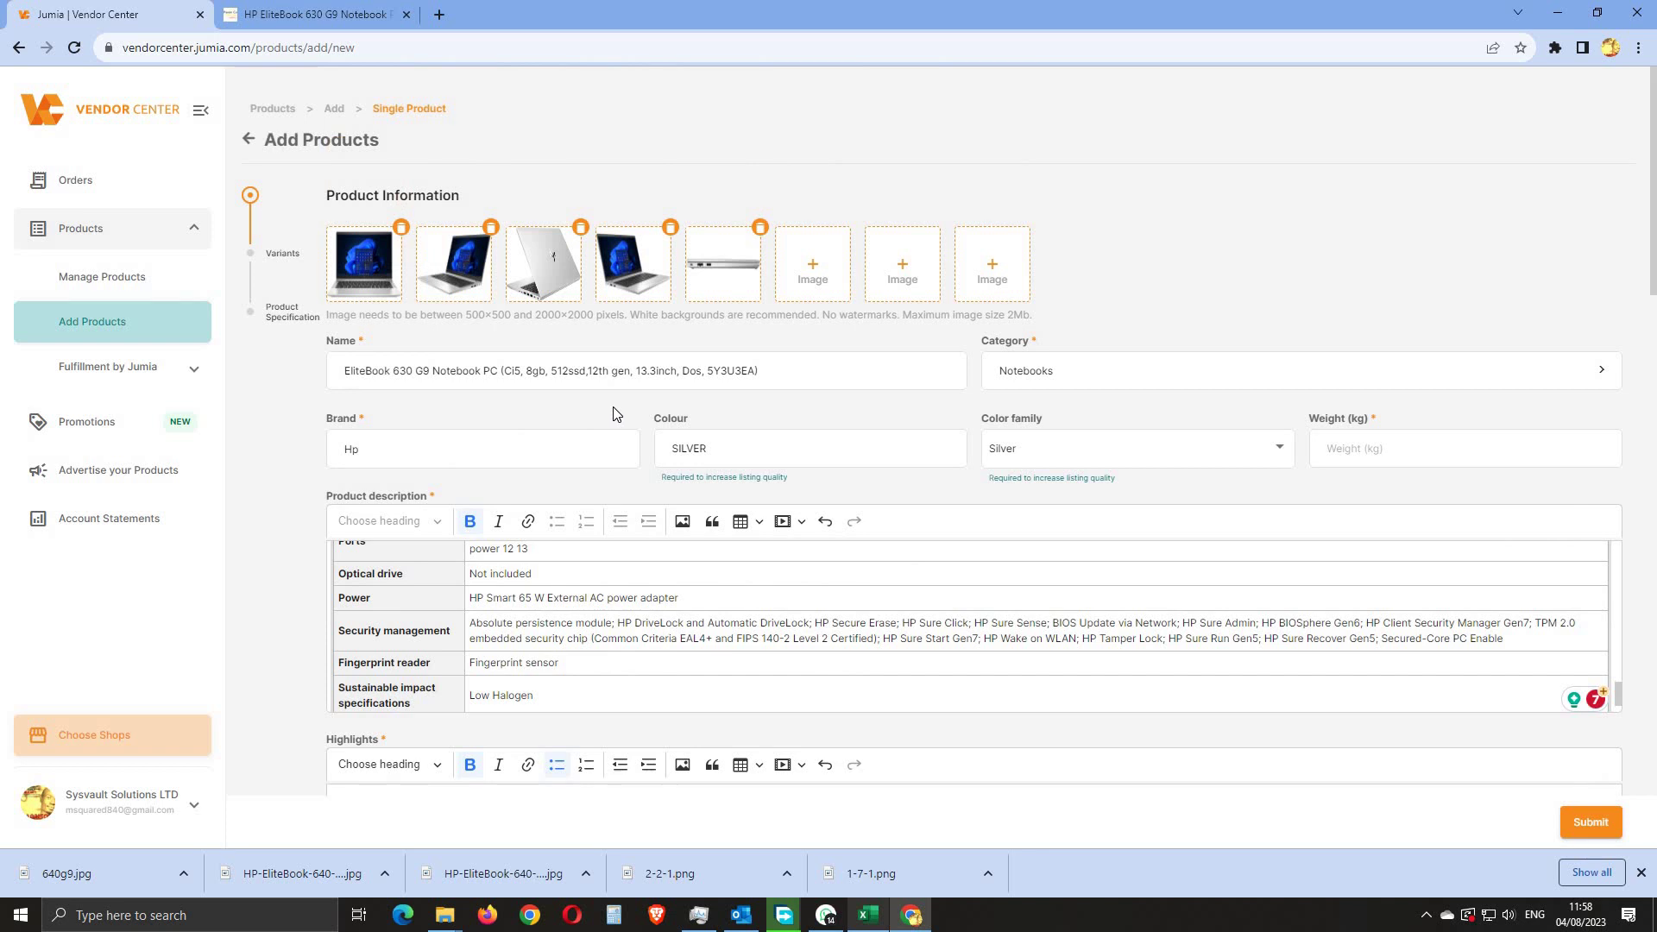
pyautogui.scroll(-3, 621, 423)
pyautogui.scroll(-6, 625, 431)
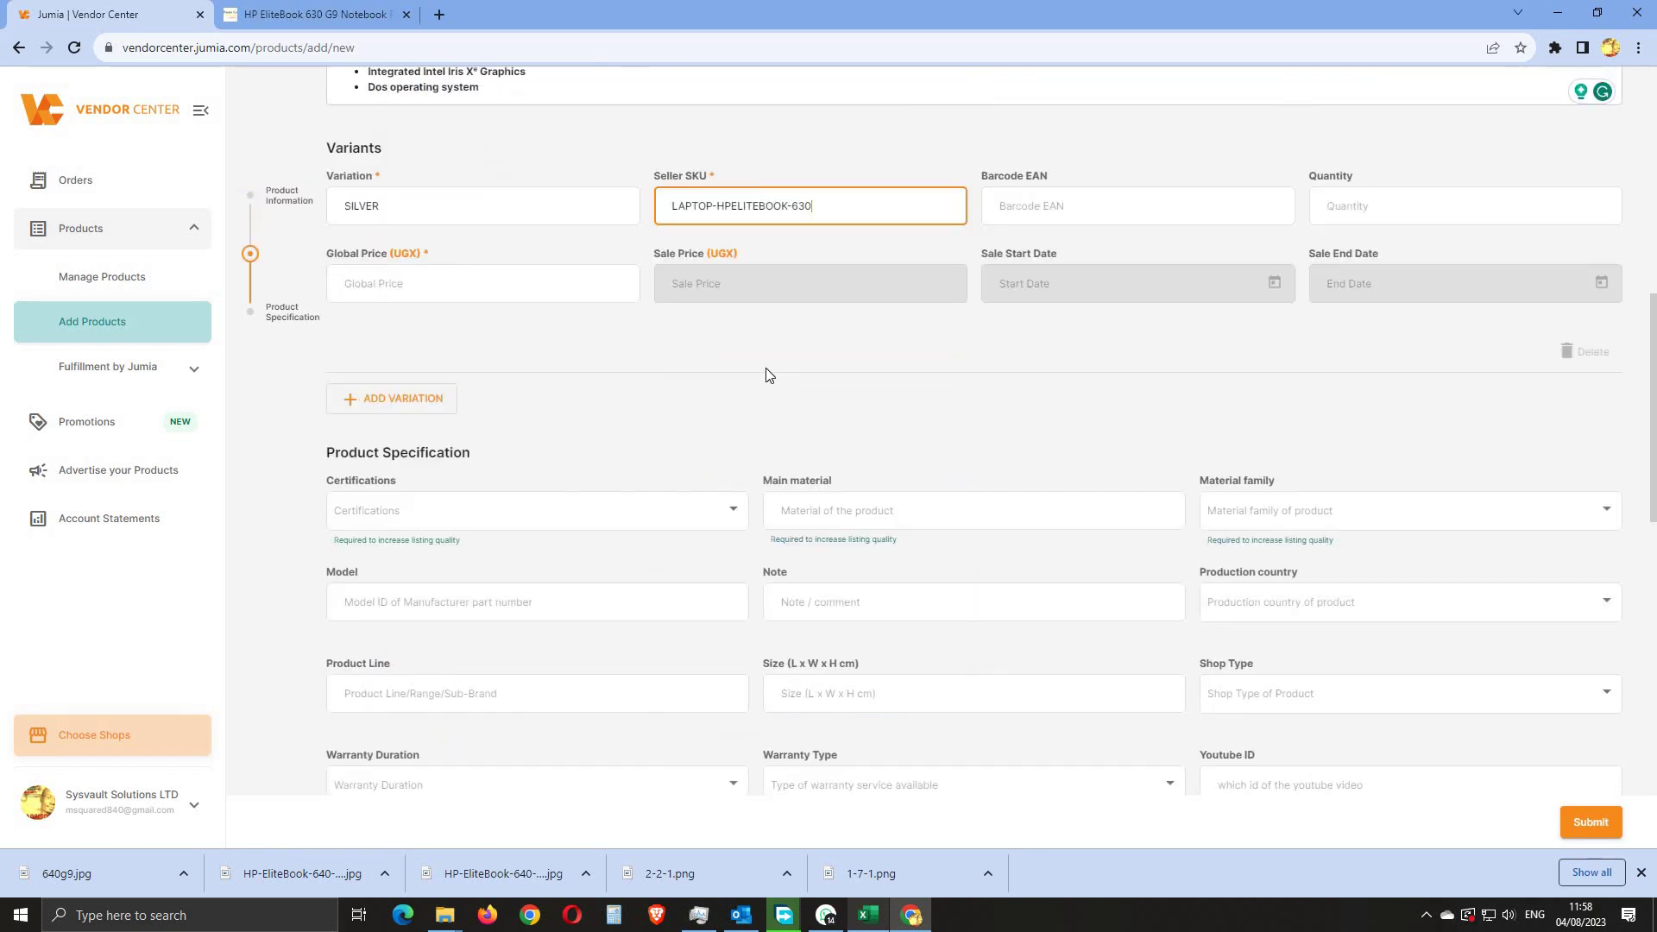
pyautogui.scroll(1, 754, 379)
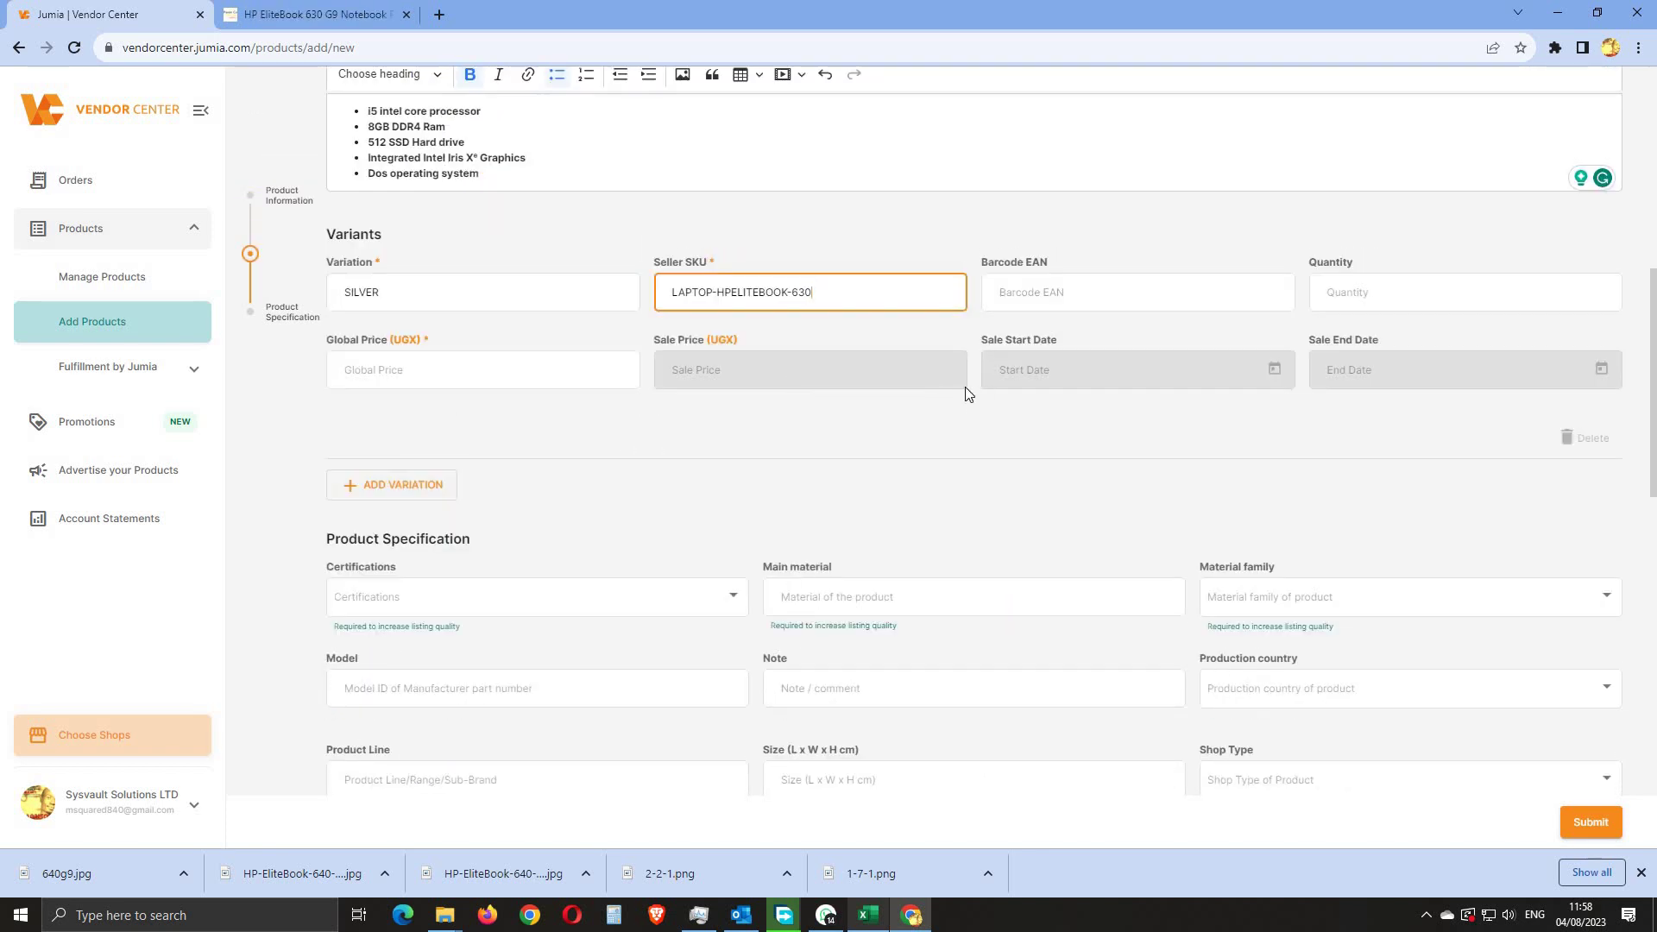
pyautogui.write('-G9-i5')
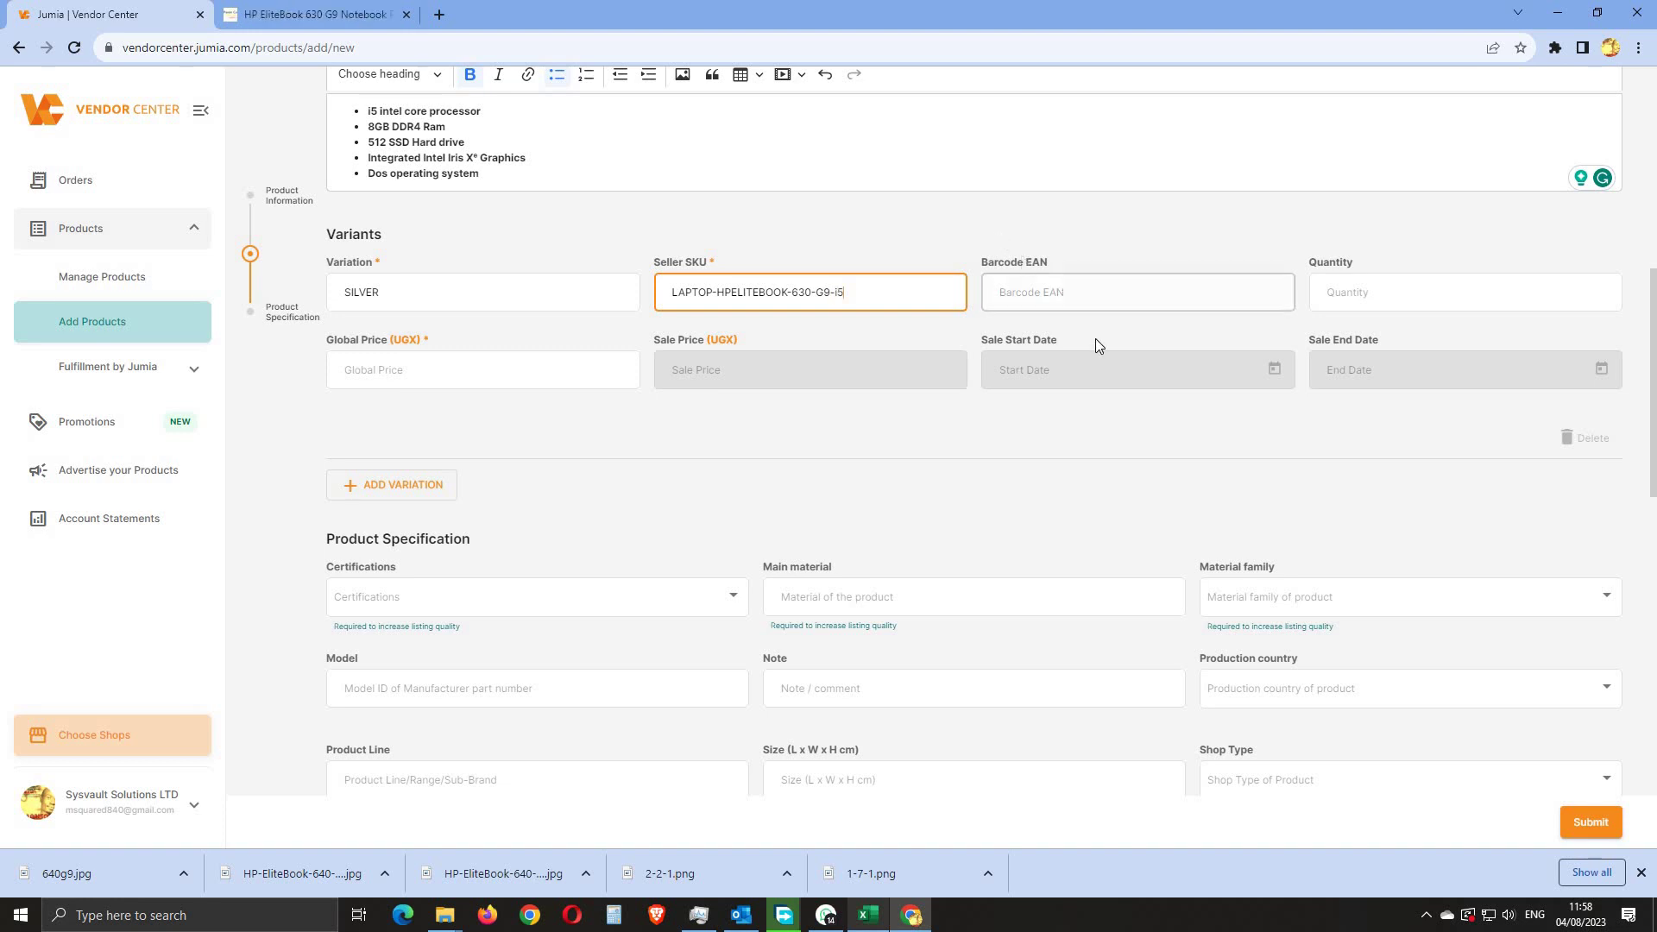
pyautogui.click(1344, 292)
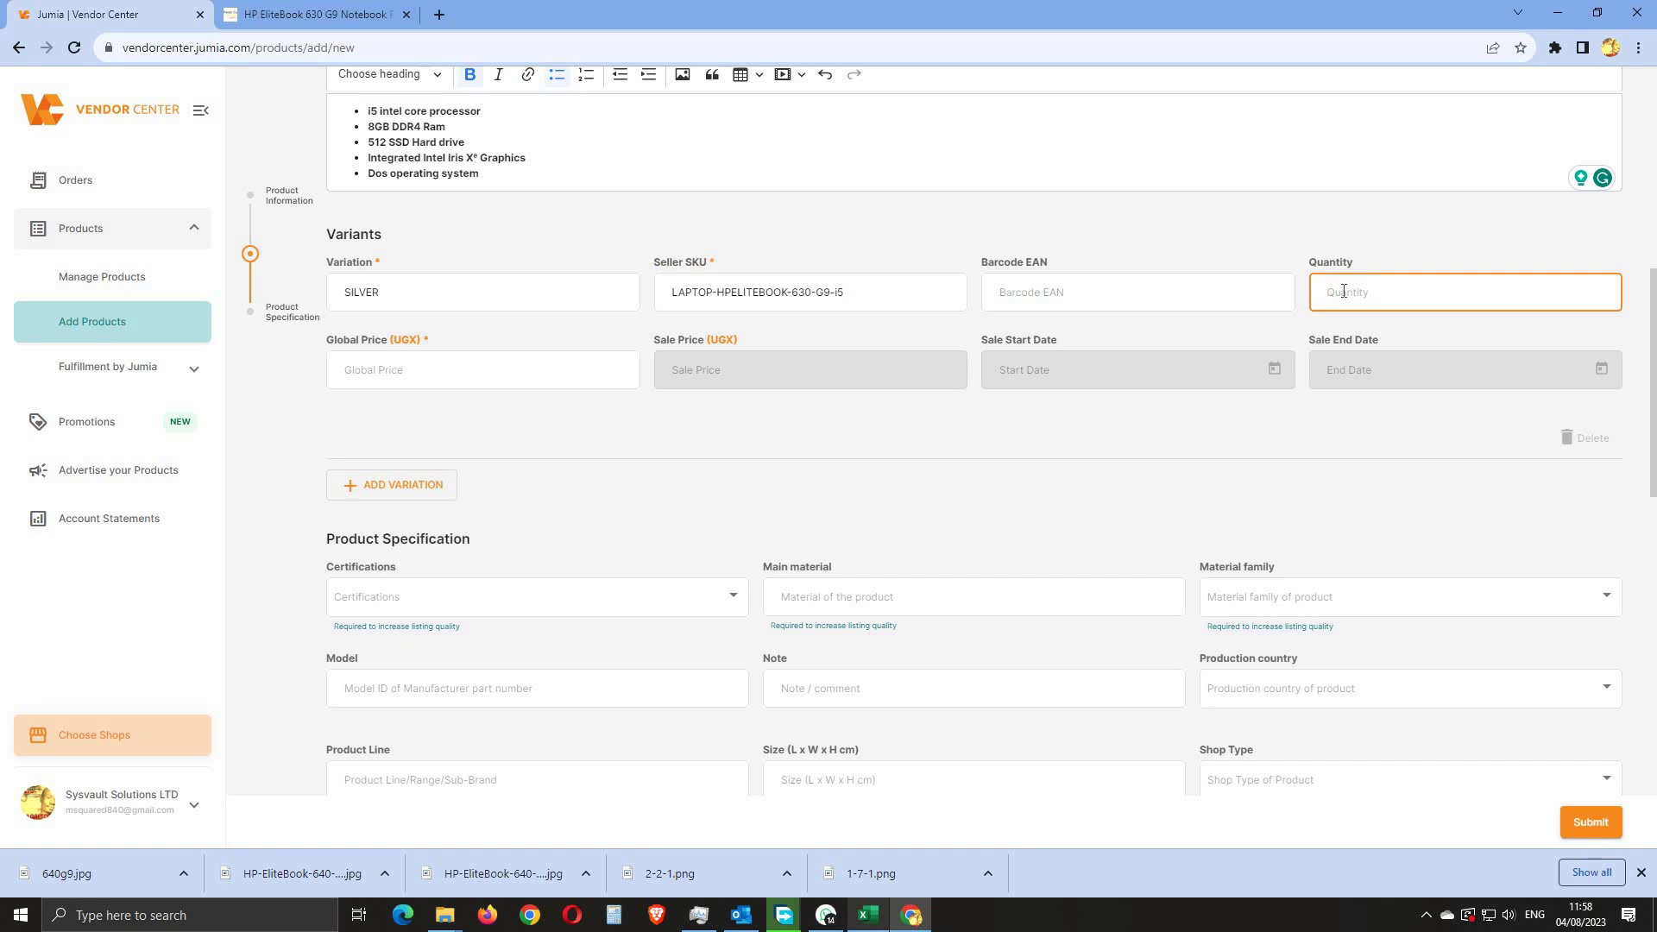
pyautogui.write('4')
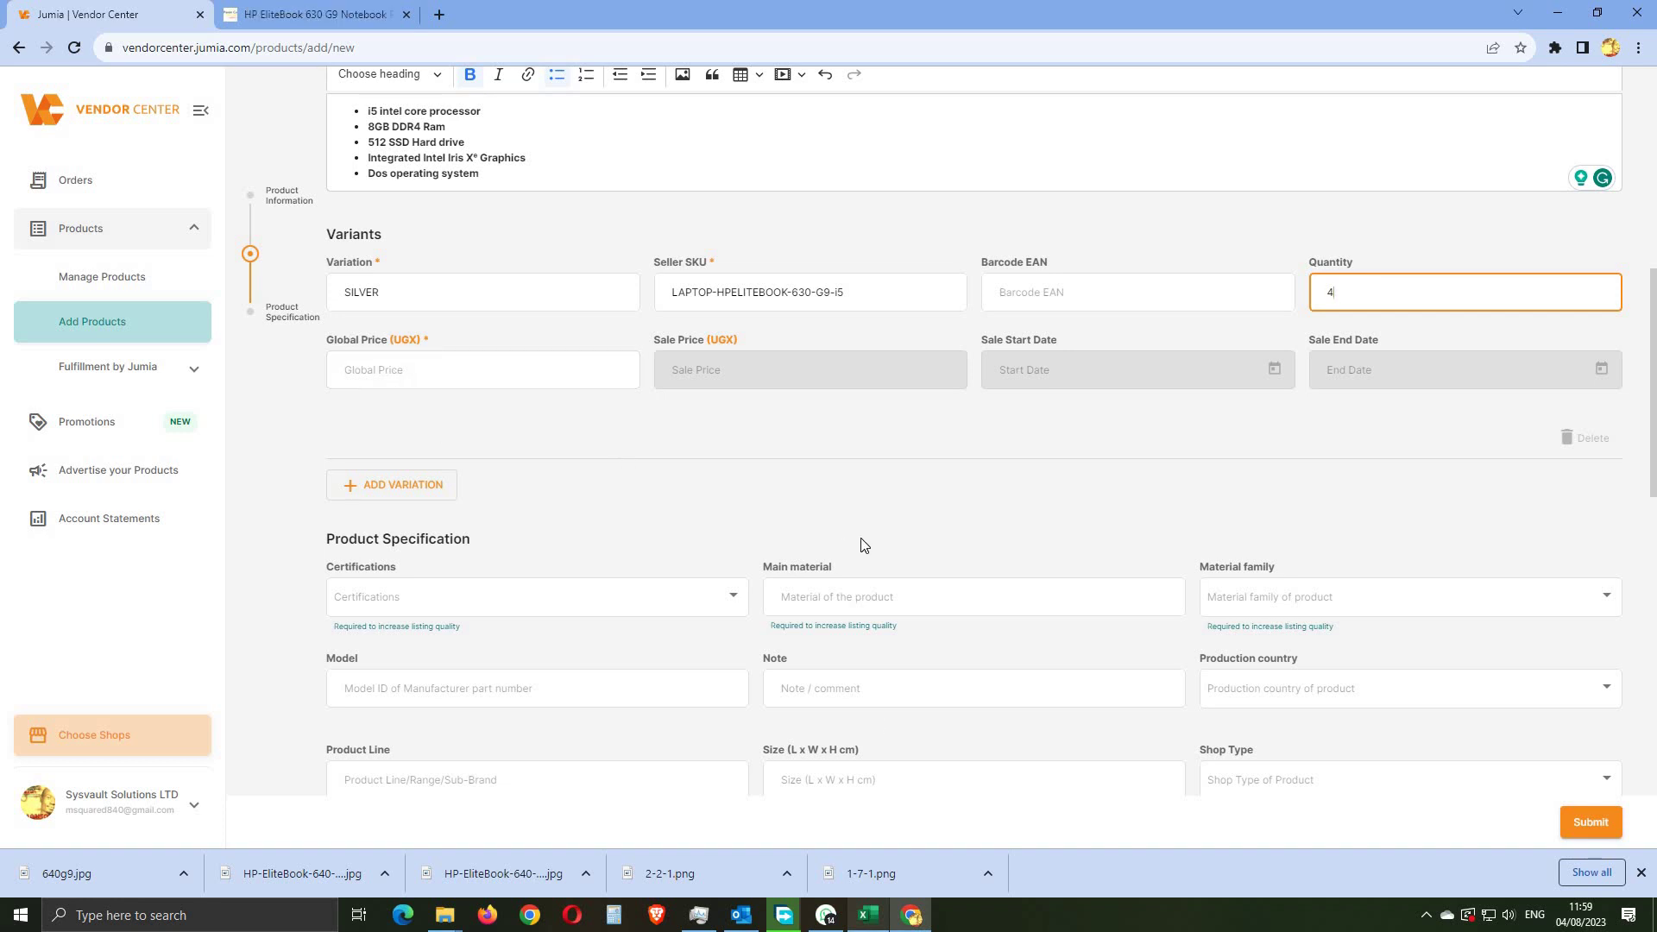
# Step: Switch to the ASAD PRICELIST workbook in Excel and copy the price of the HP EliteBook 630 G9
pyautogui.click(869, 915)
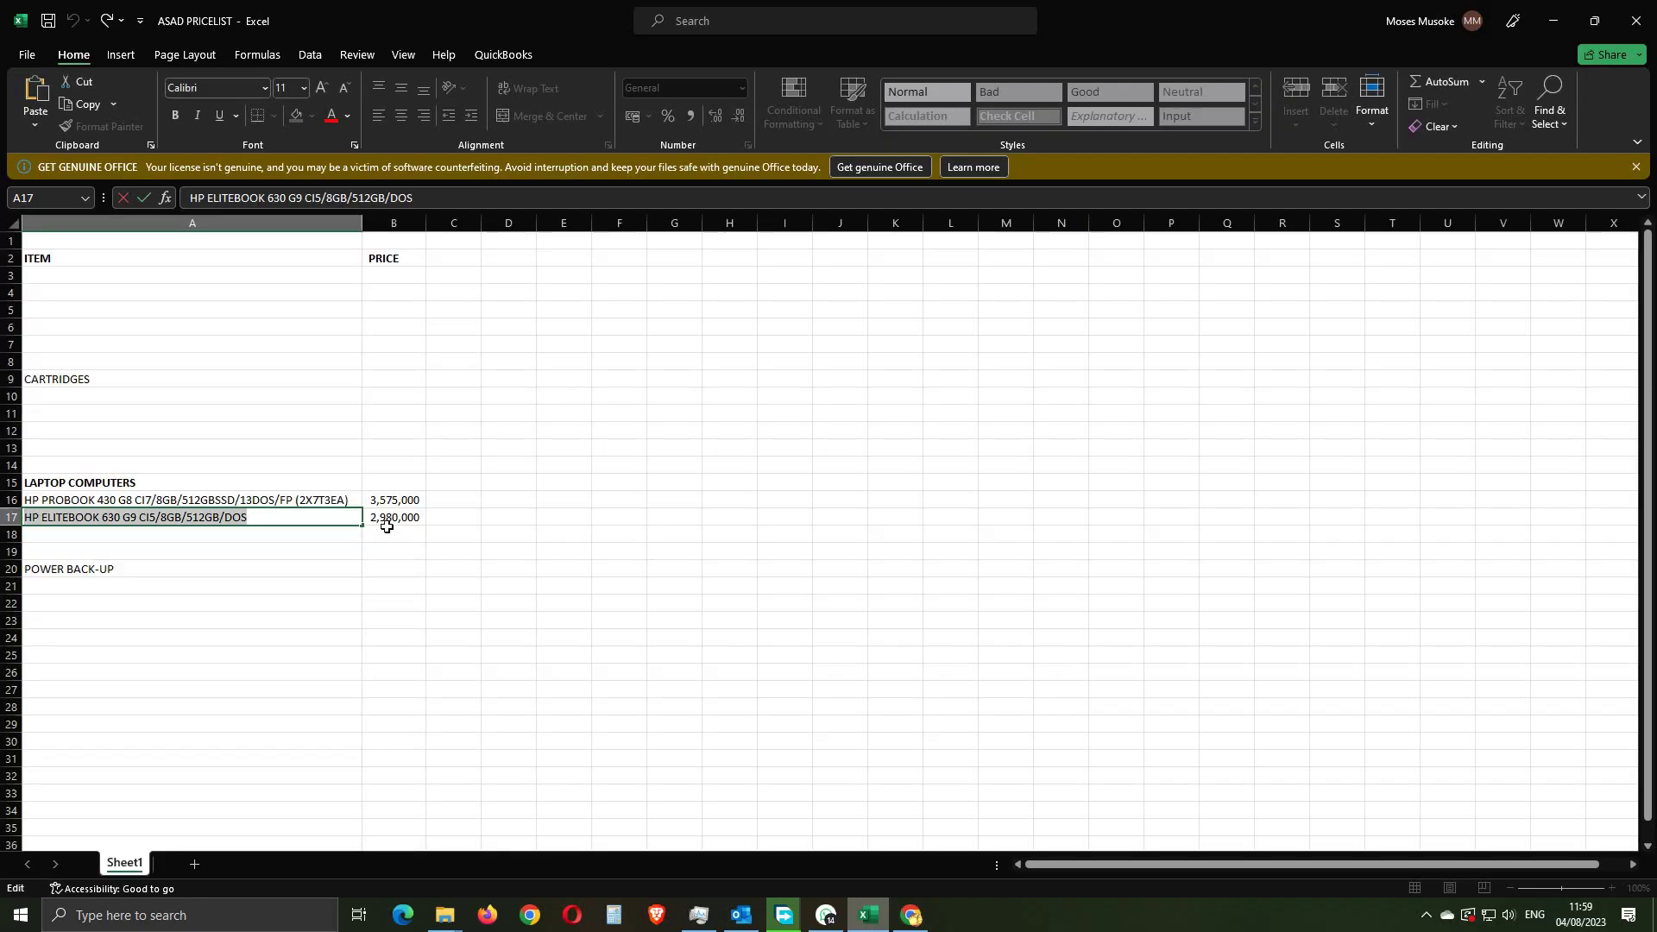
pyautogui.doubleClick(374, 520)
pyautogui.moveTo(381, 518); pyautogui.dragTo(437, 519)
pyautogui.hotkey('ctrl', 'c')
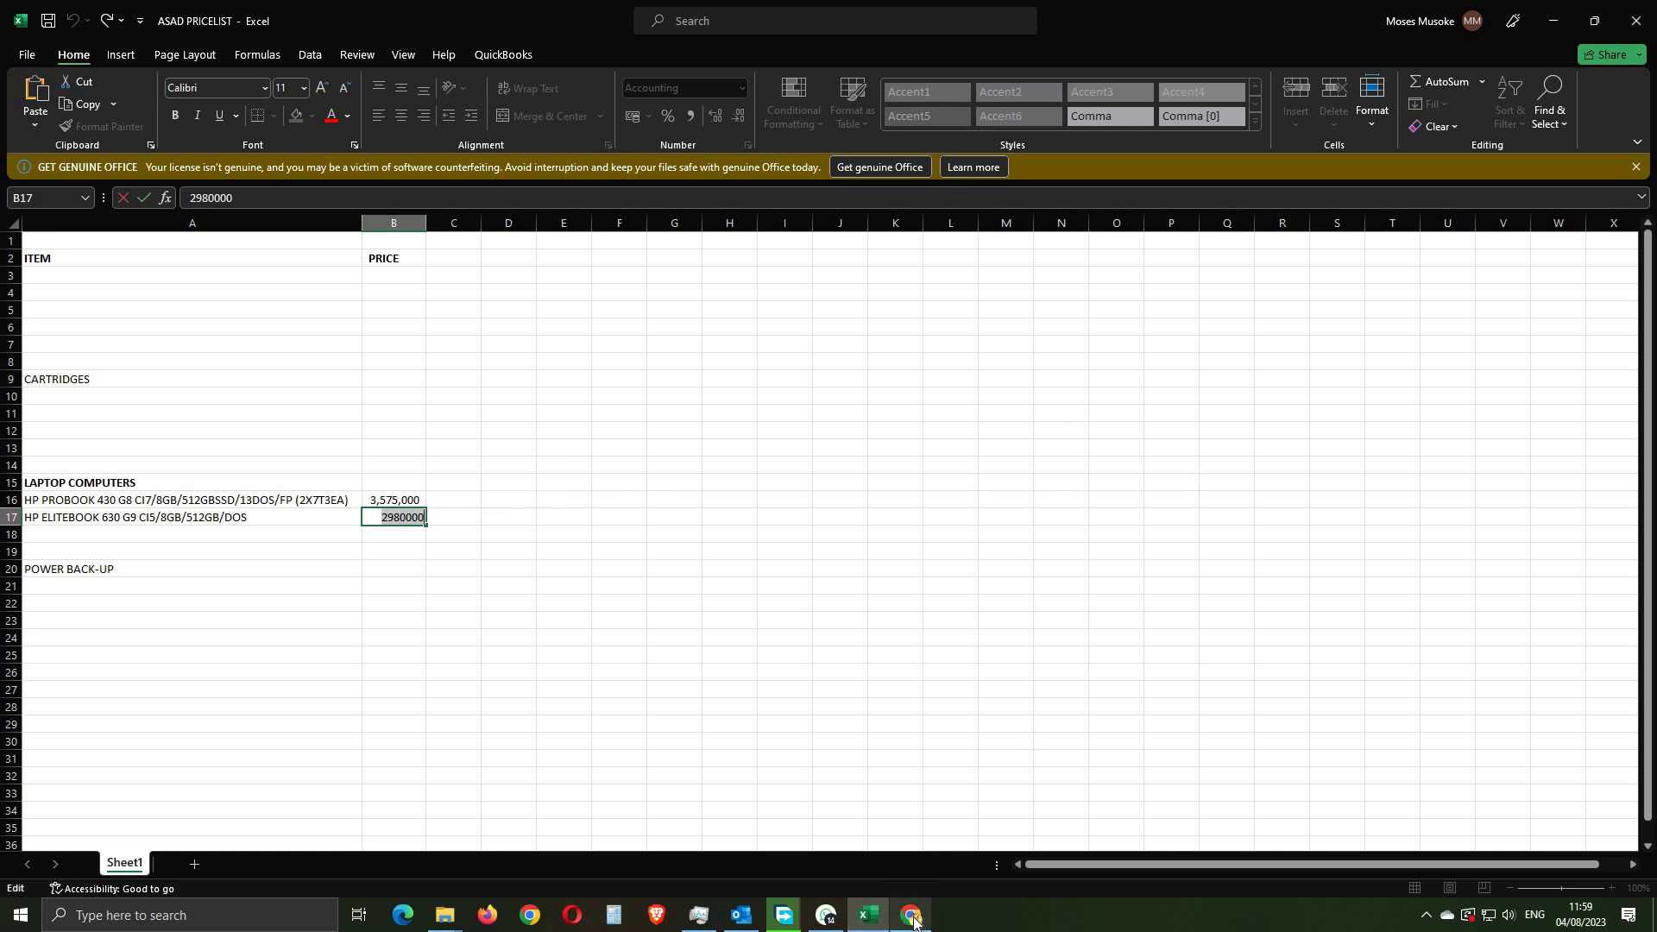
# Step: Minimise the open windows, open Calculator and multiply the copied price by 1.20
pyautogui.click(1556, 22)
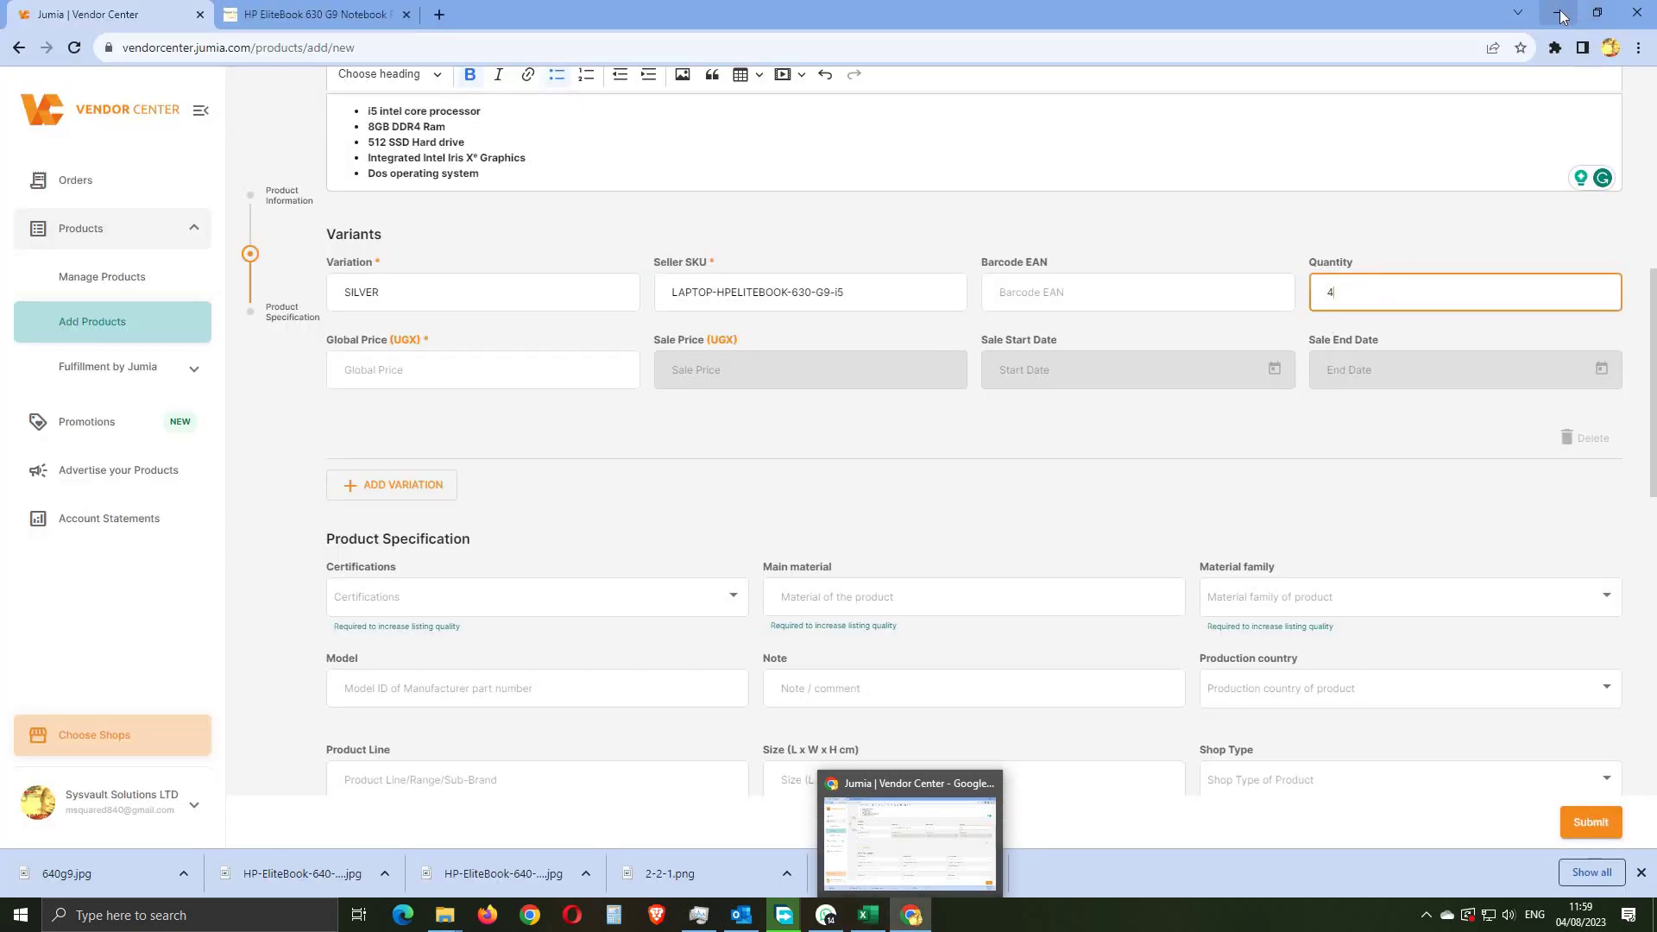
pyautogui.click(1559, 14)
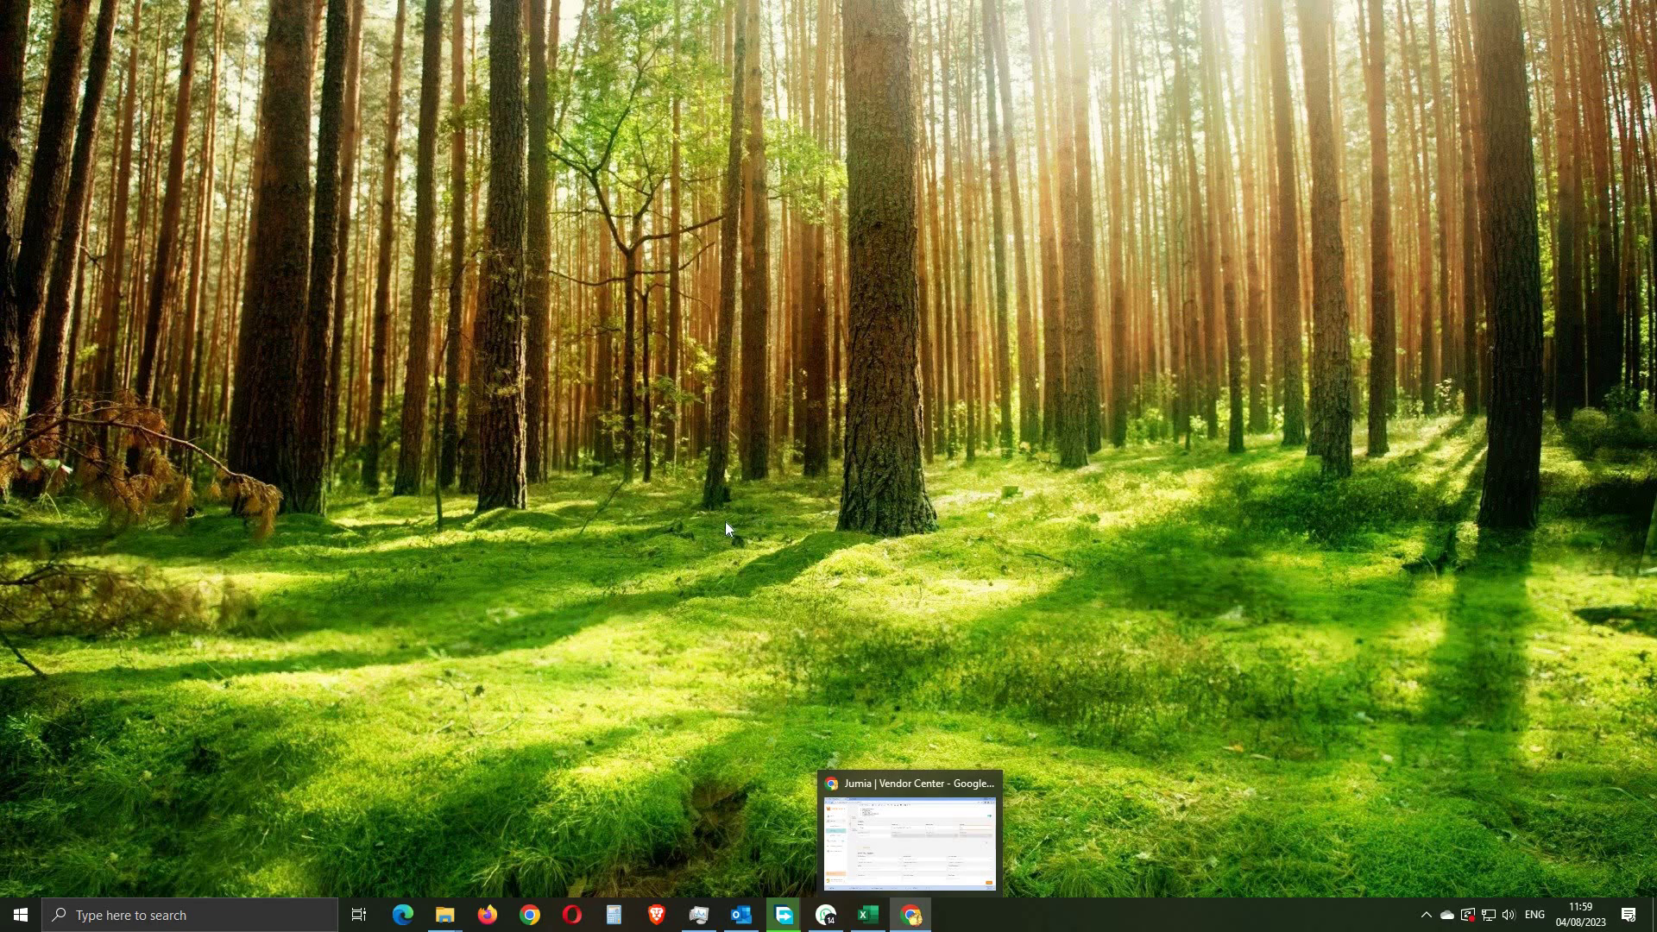
pyautogui.click(614, 915)
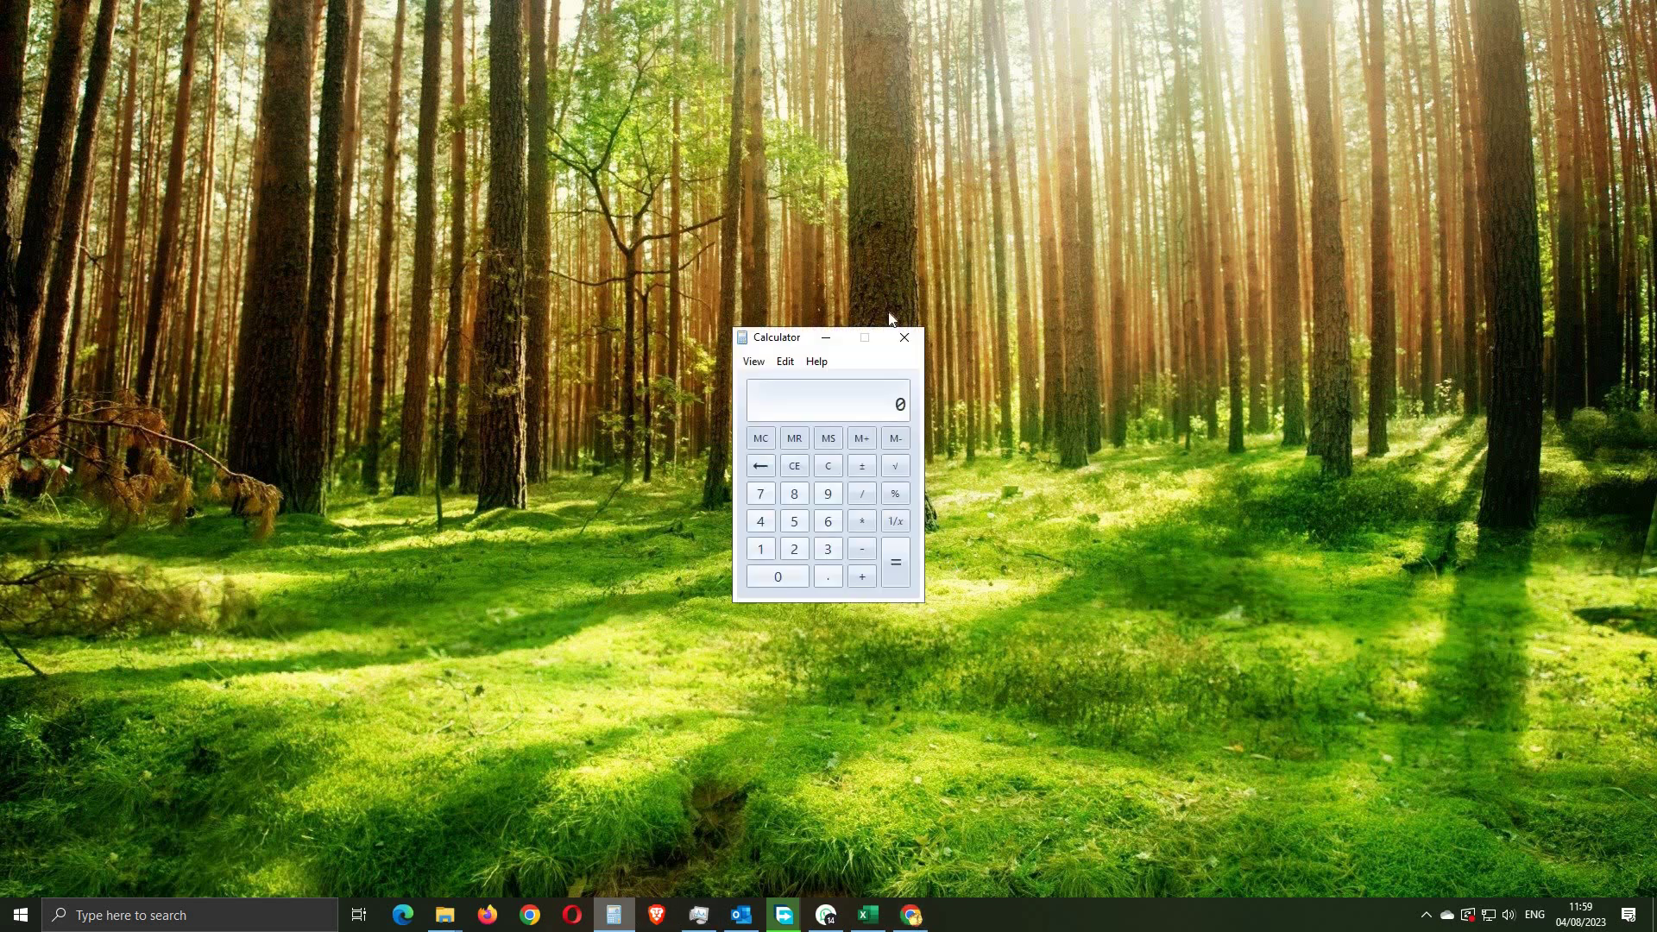
pyautogui.rightClick(801, 405)
pyautogui.click(832, 428)
pyautogui.click(867, 520)
pyautogui.click(762, 551)
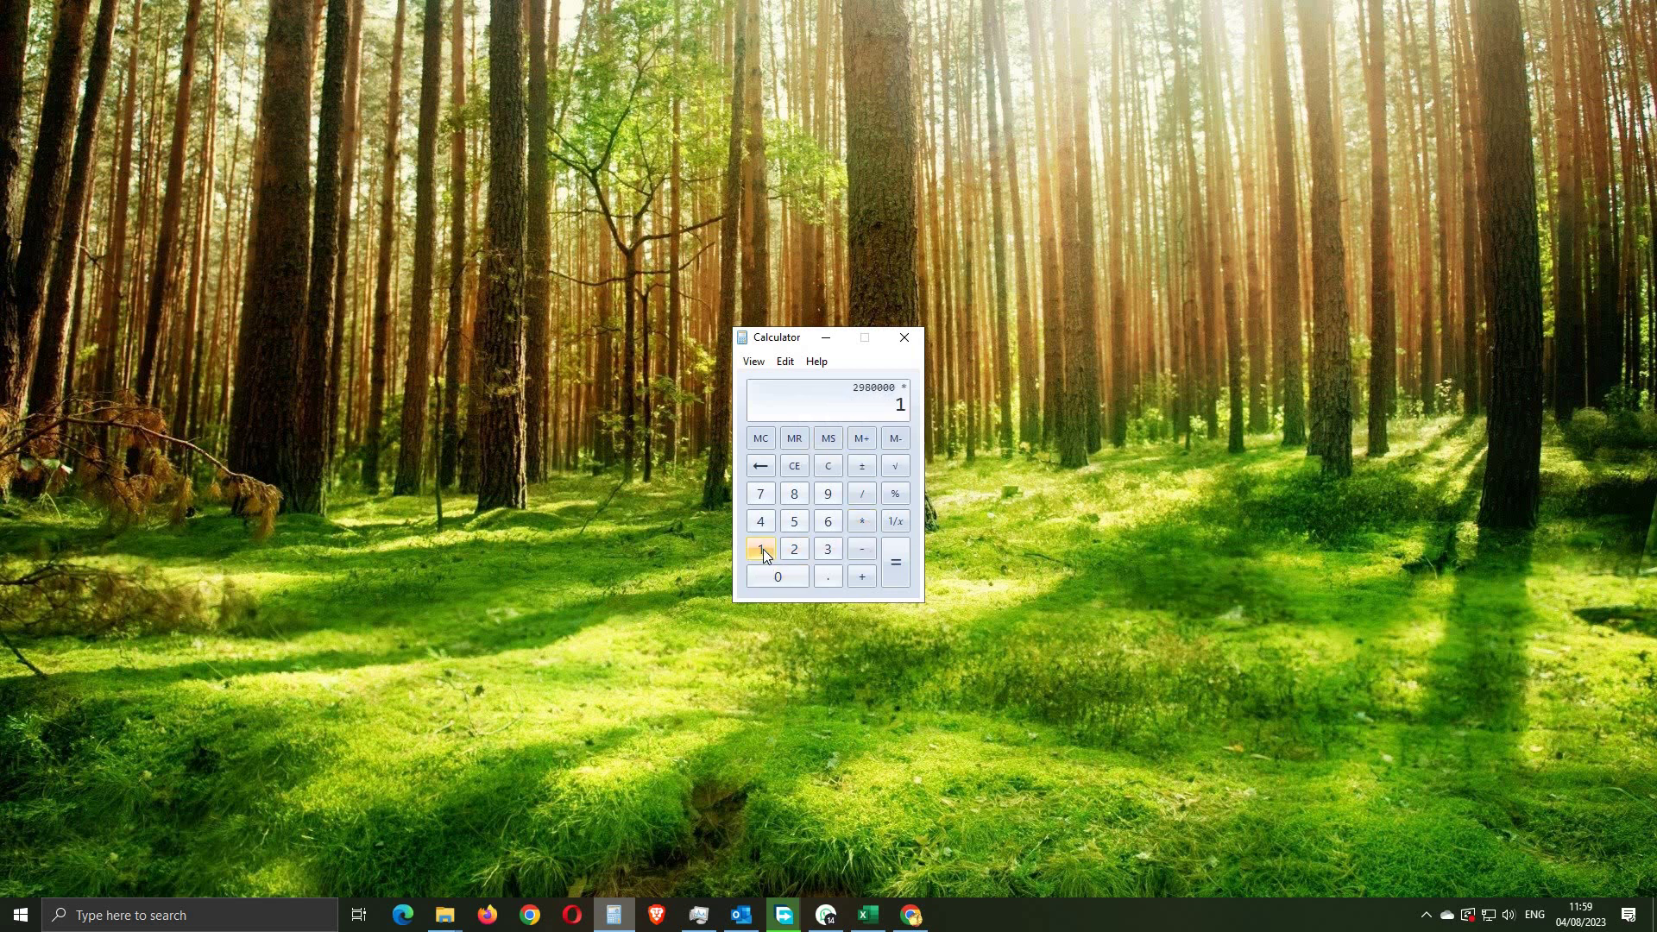
pyautogui.click(826, 578)
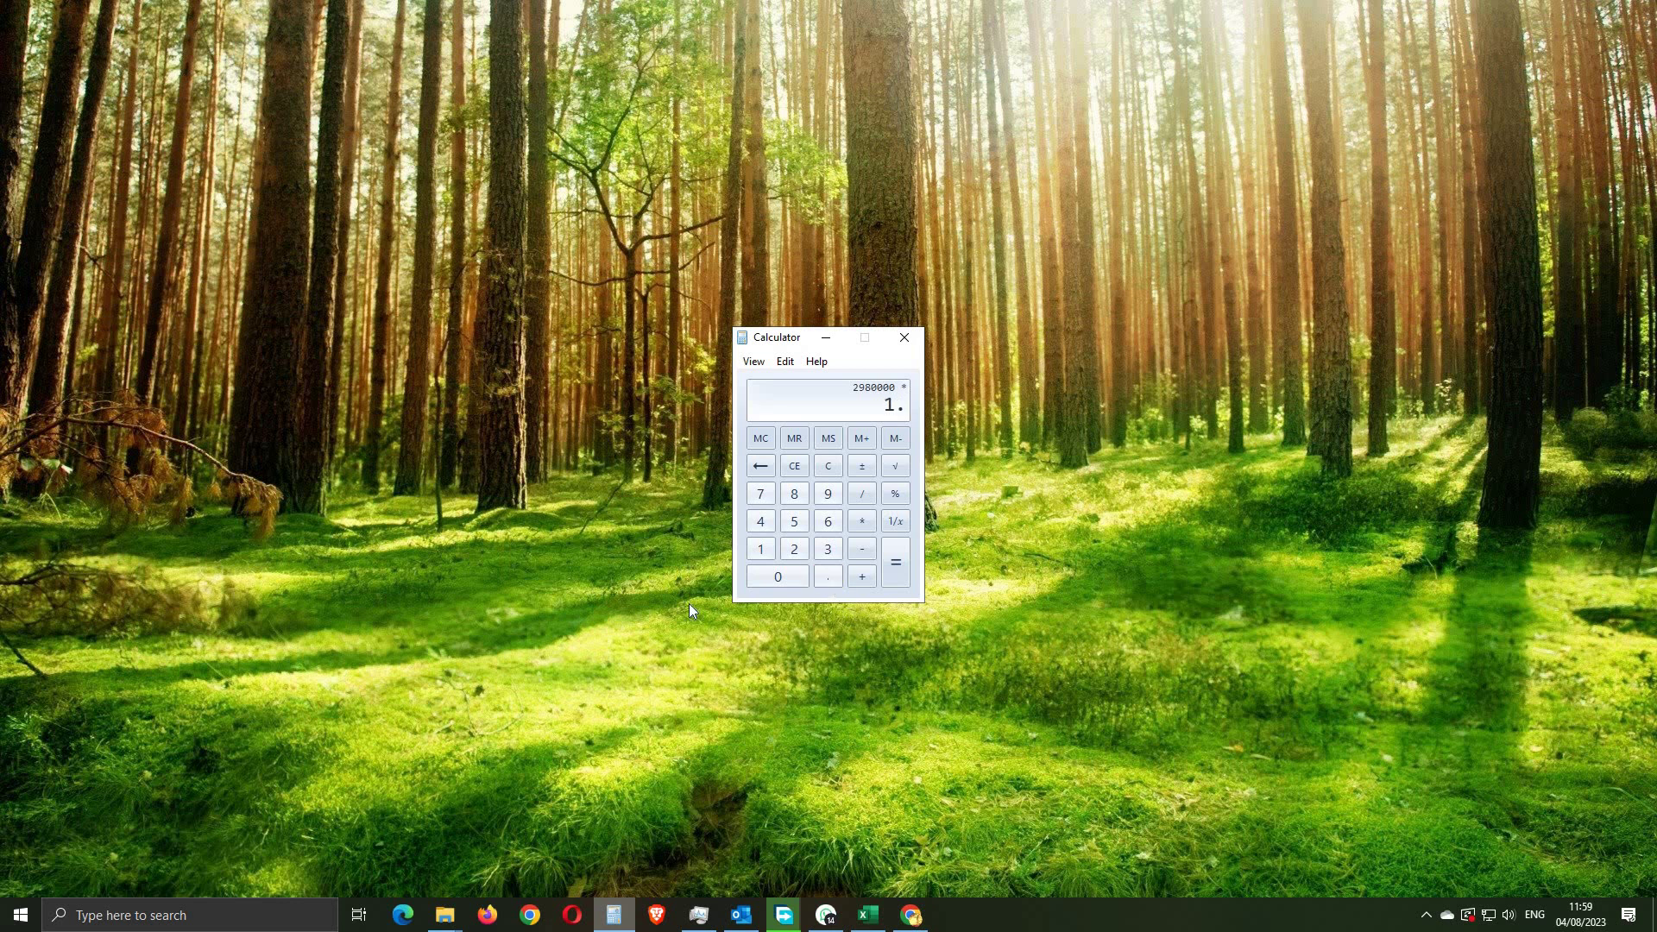
pyautogui.click(792, 553)
pyautogui.click(786, 577)
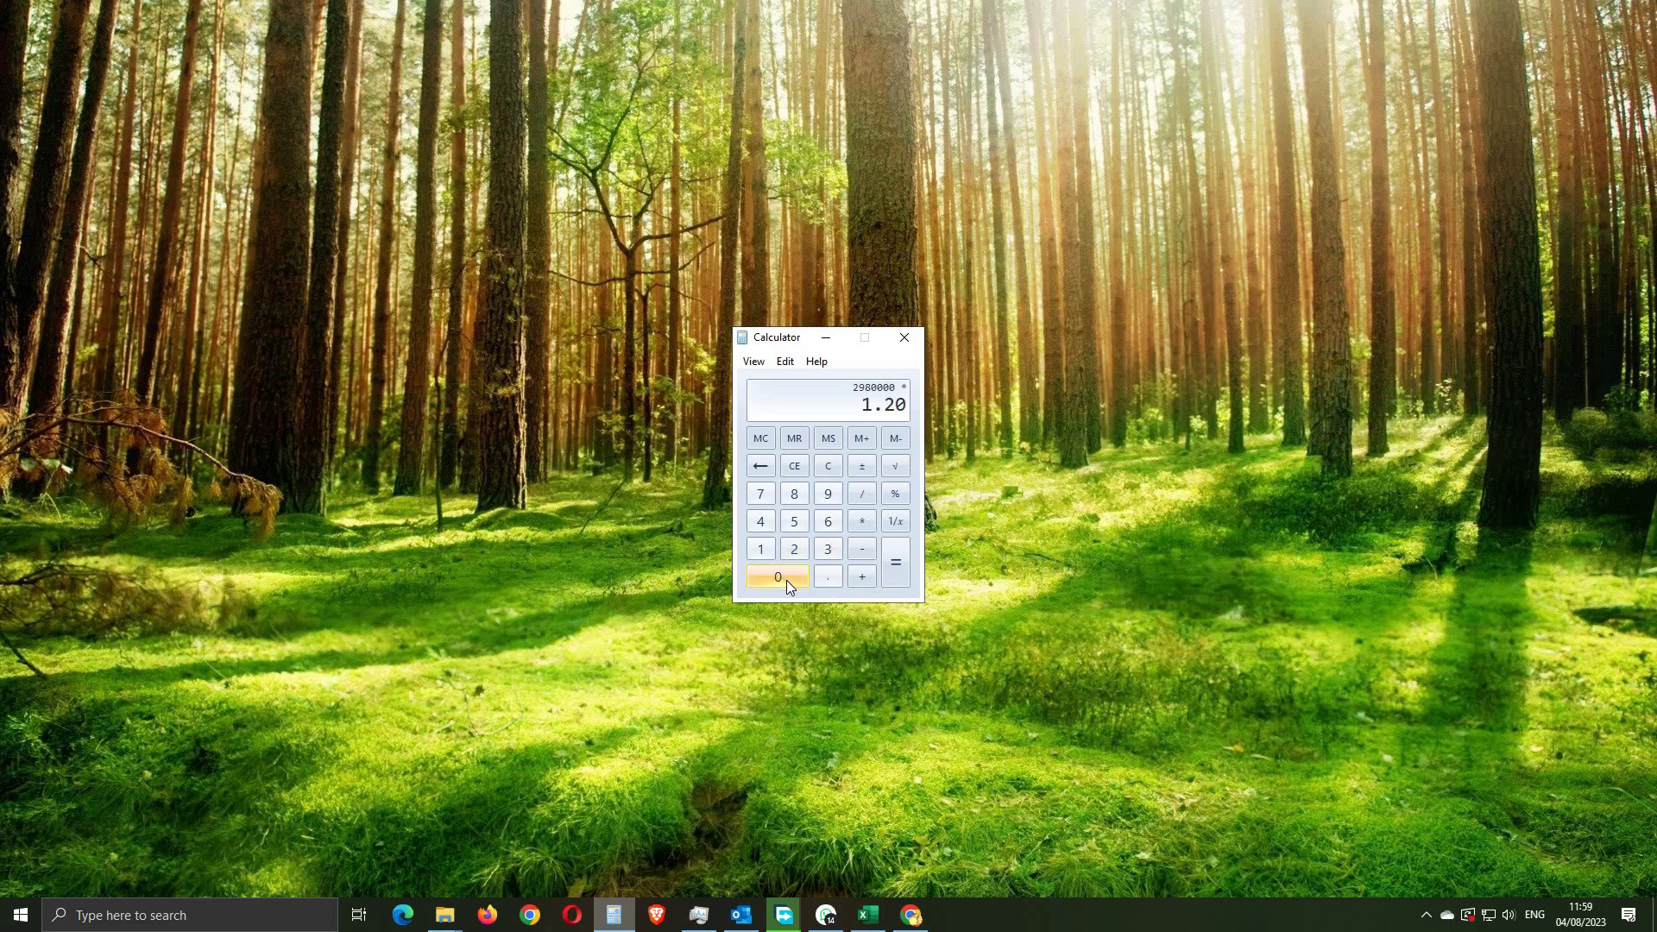
pyautogui.click(896, 565)
# Step: Add 15000 to the marked-up price in Calculator
pyautogui.click(863, 574)
pyautogui.click(772, 547)
pyautogui.click(796, 522)
pyautogui.doubleClick(790, 576)
pyautogui.click(790, 577)
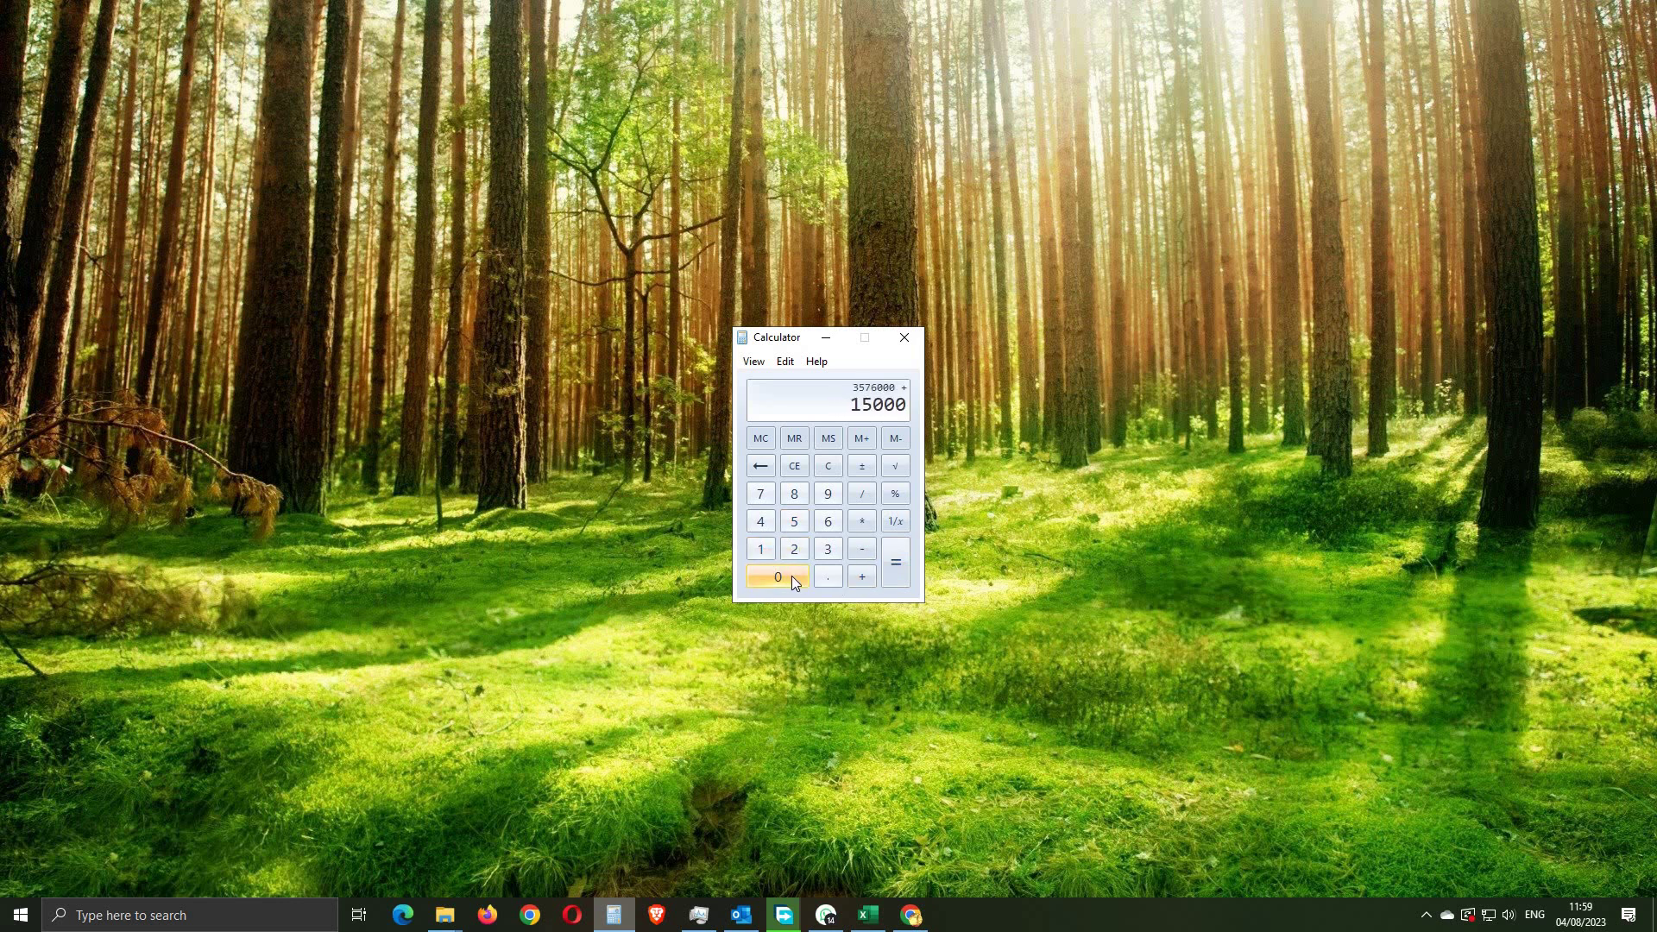
pyautogui.click(893, 571)
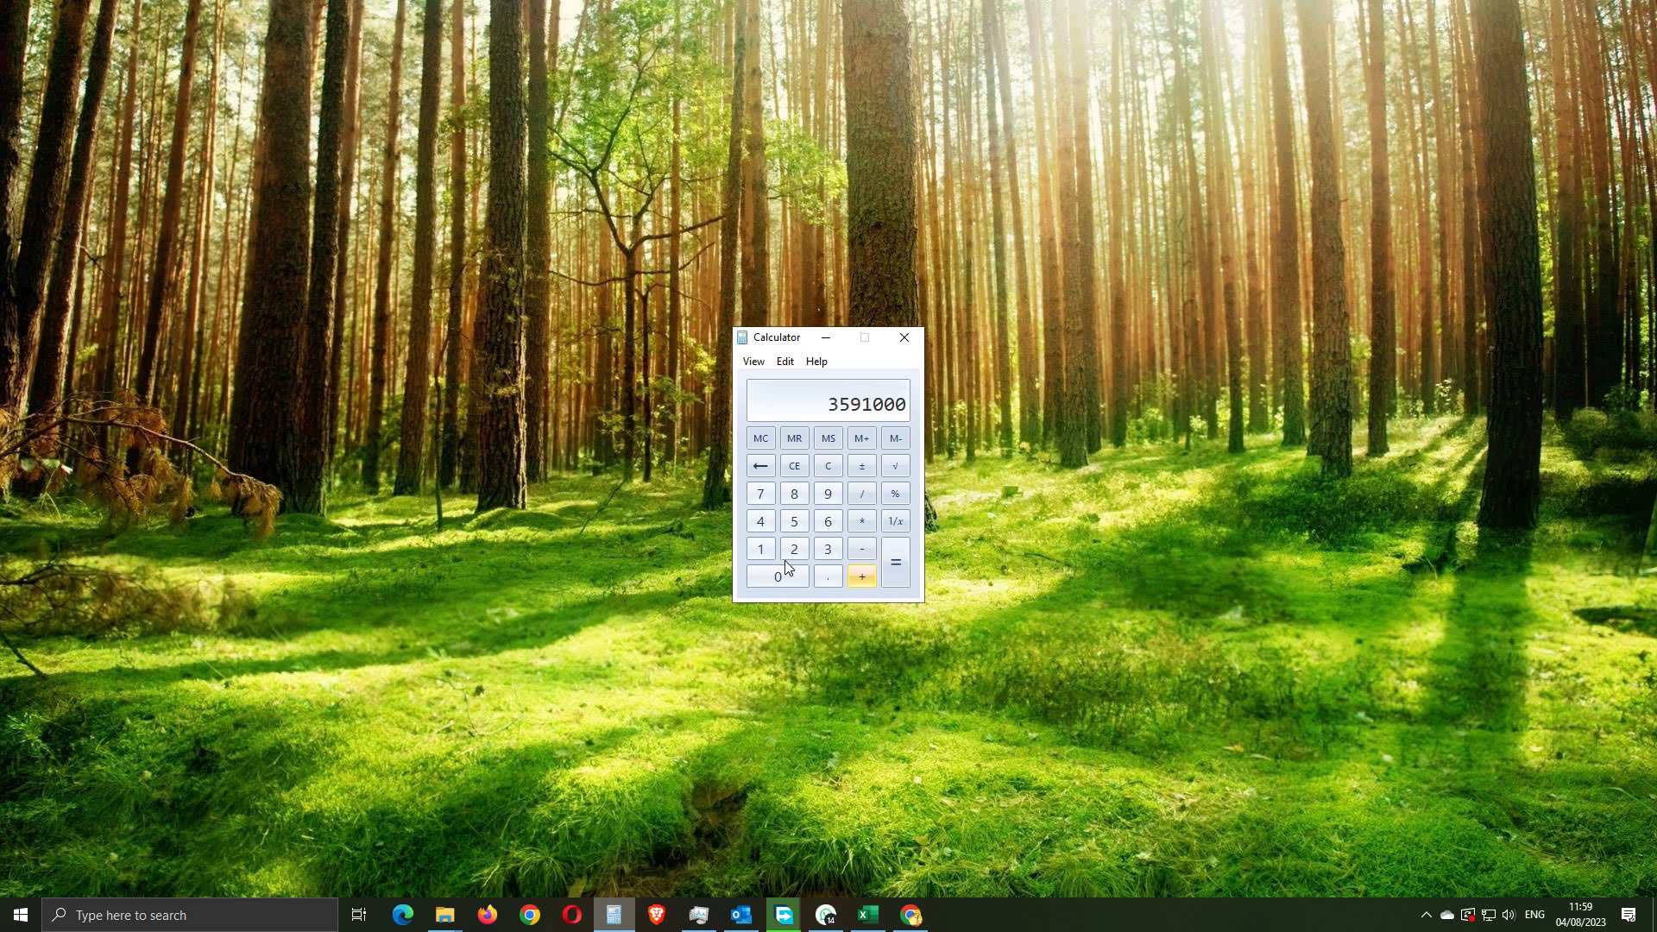
# Step: Multiply the resulting sum by 1.20 in Calculator and copy the result
pyautogui.click(865, 519)
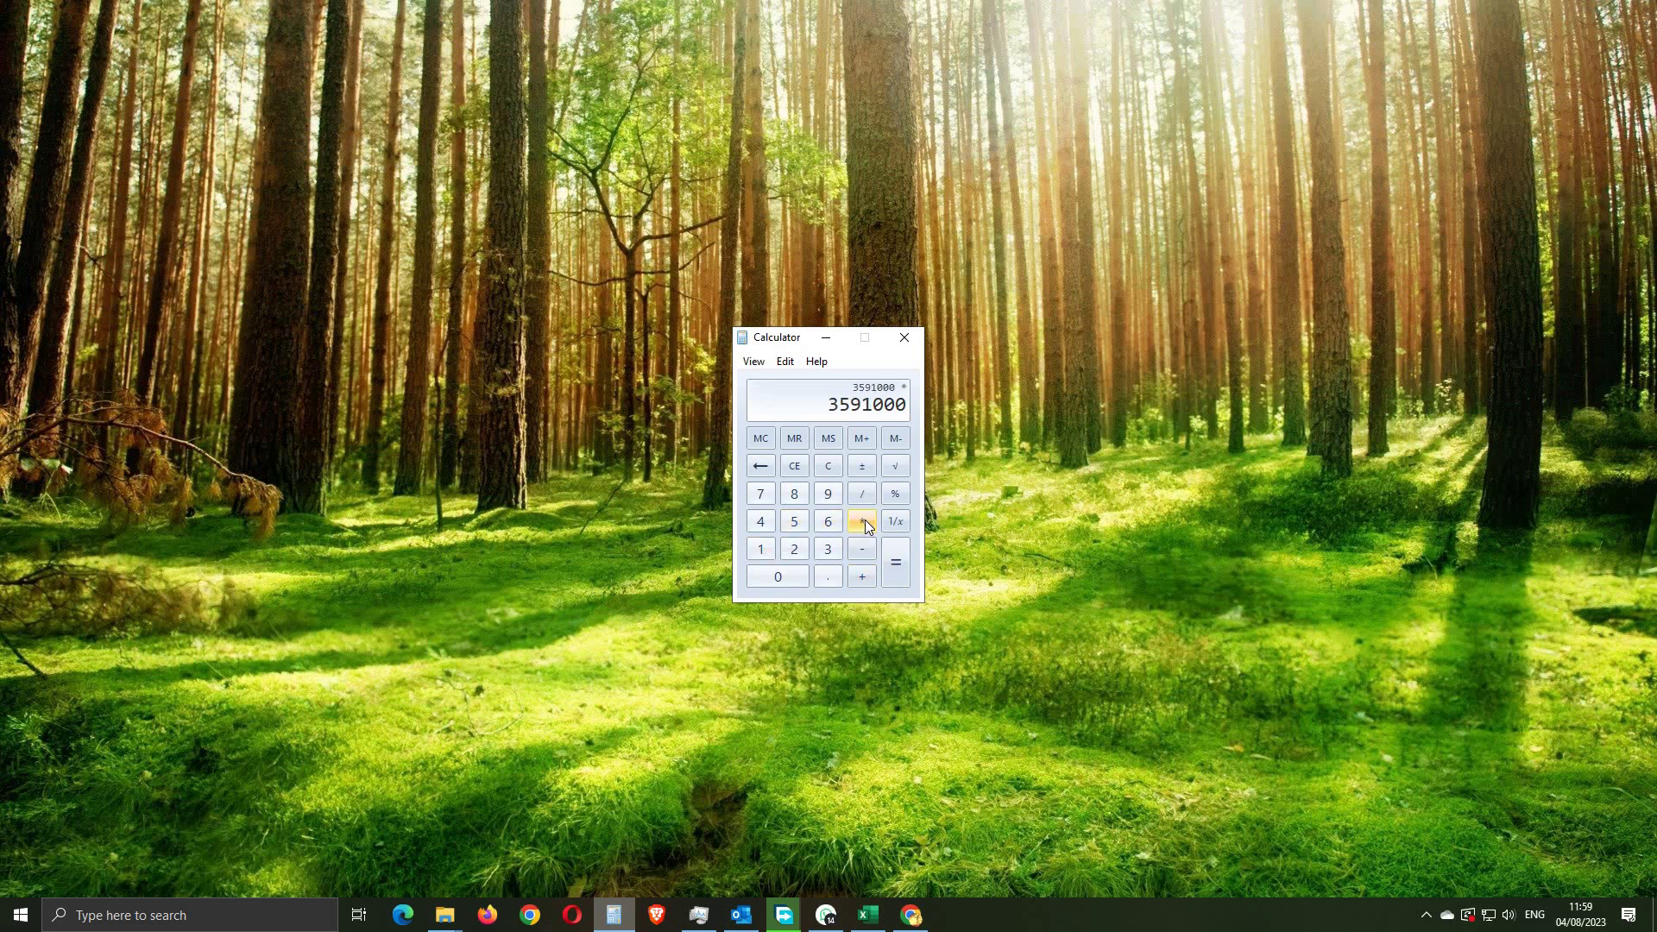
pyautogui.click(765, 554)
pyautogui.click(832, 578)
pyautogui.click(795, 552)
pyautogui.click(789, 576)
pyautogui.click(897, 569)
pyautogui.rightClick(788, 408)
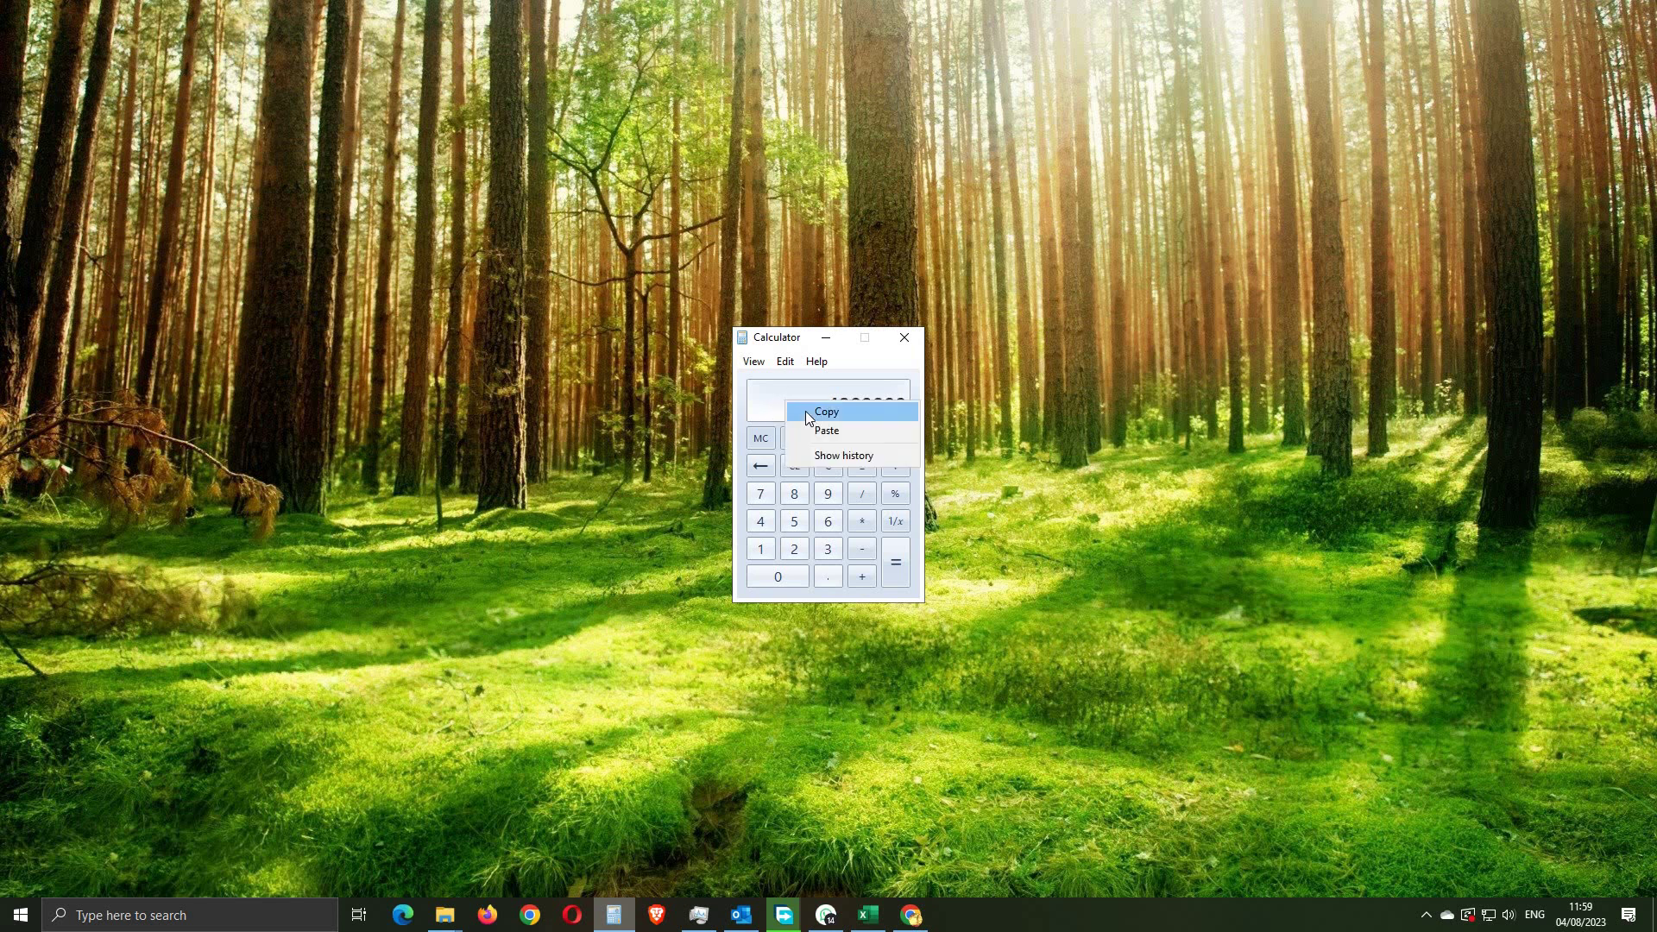
pyautogui.click(811, 411)
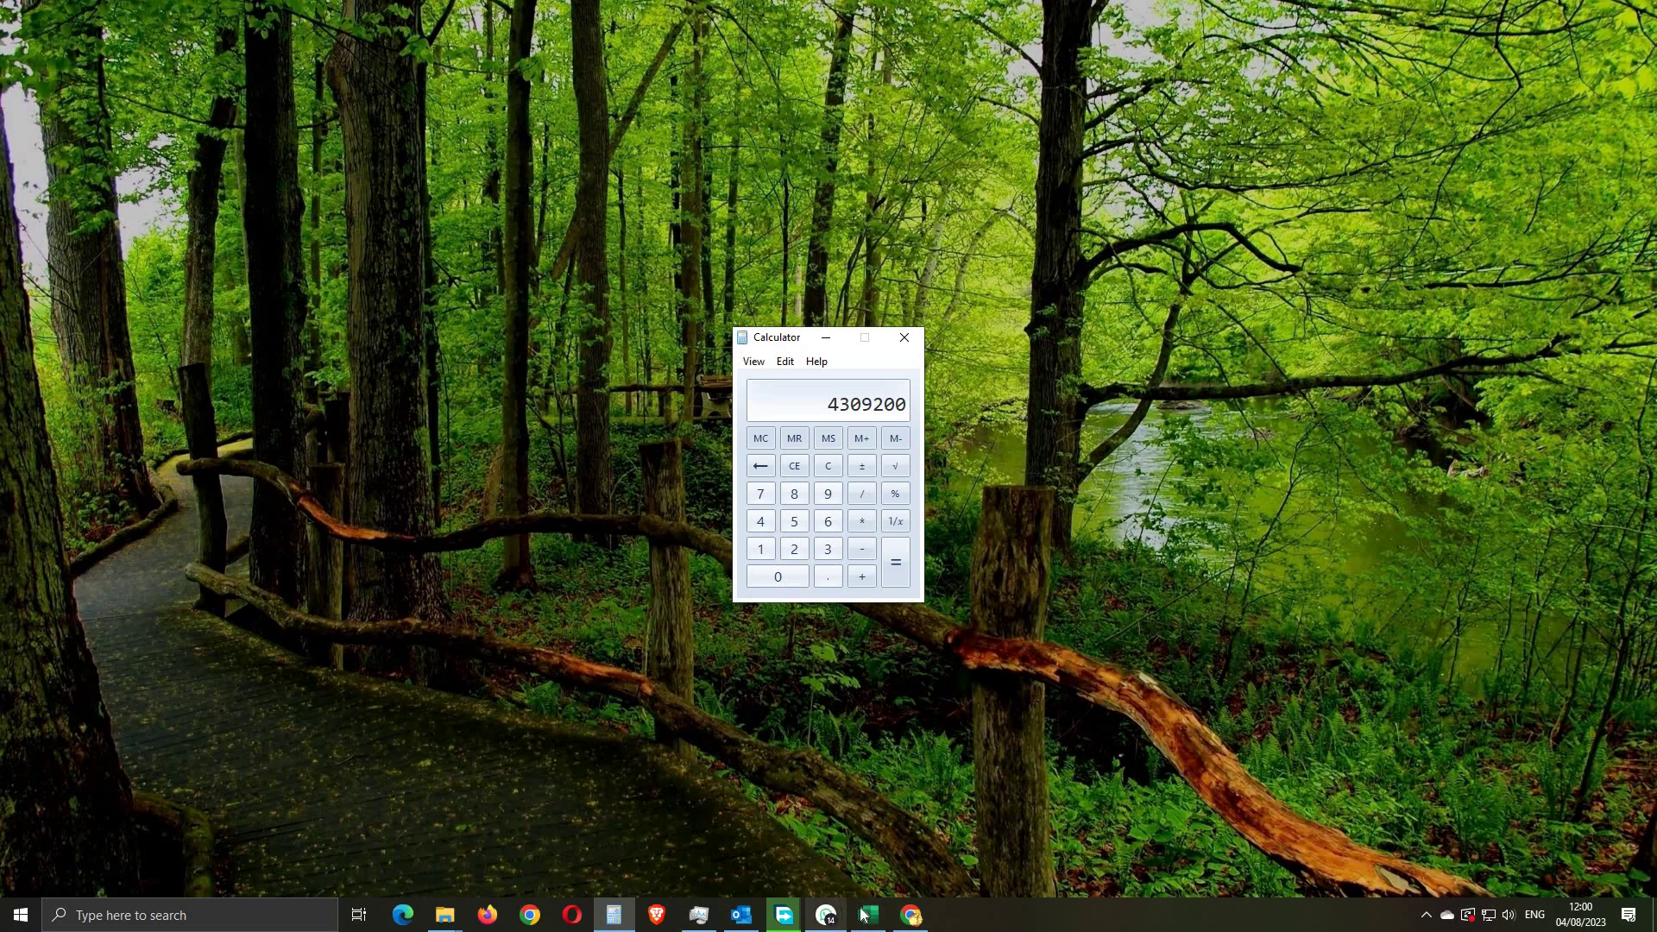
# Step: Switch back to Vendor Center in Chrome and set the variant's global price to 4500000 UGX
pyautogui.click(911, 915)
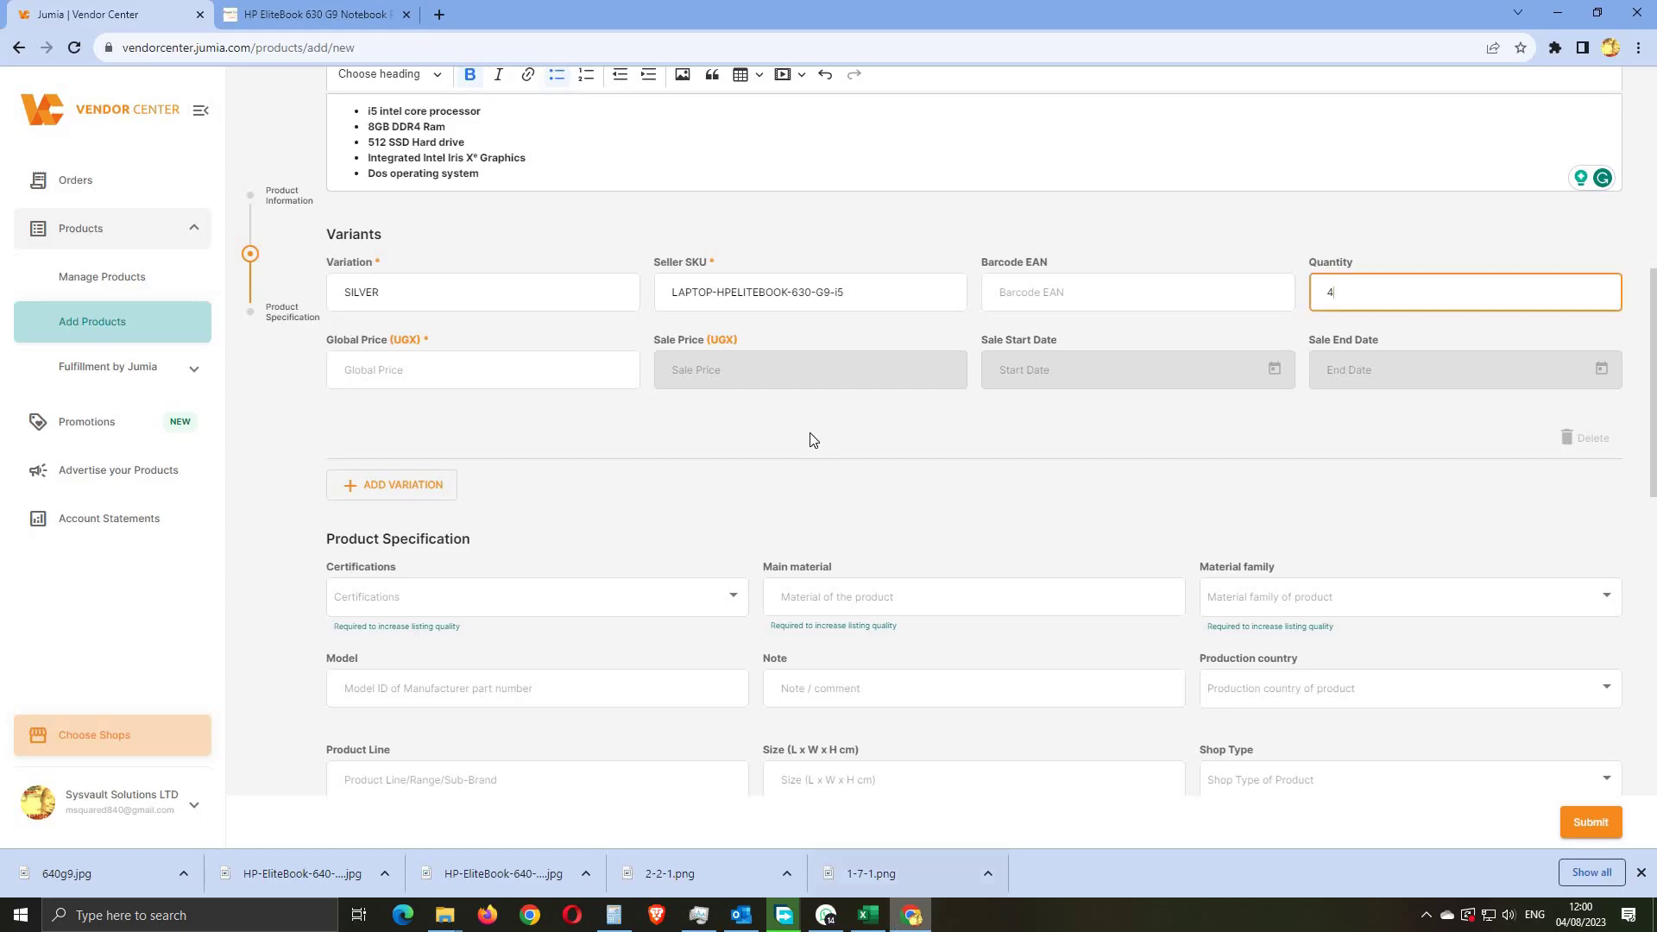
pyautogui.click(406, 369)
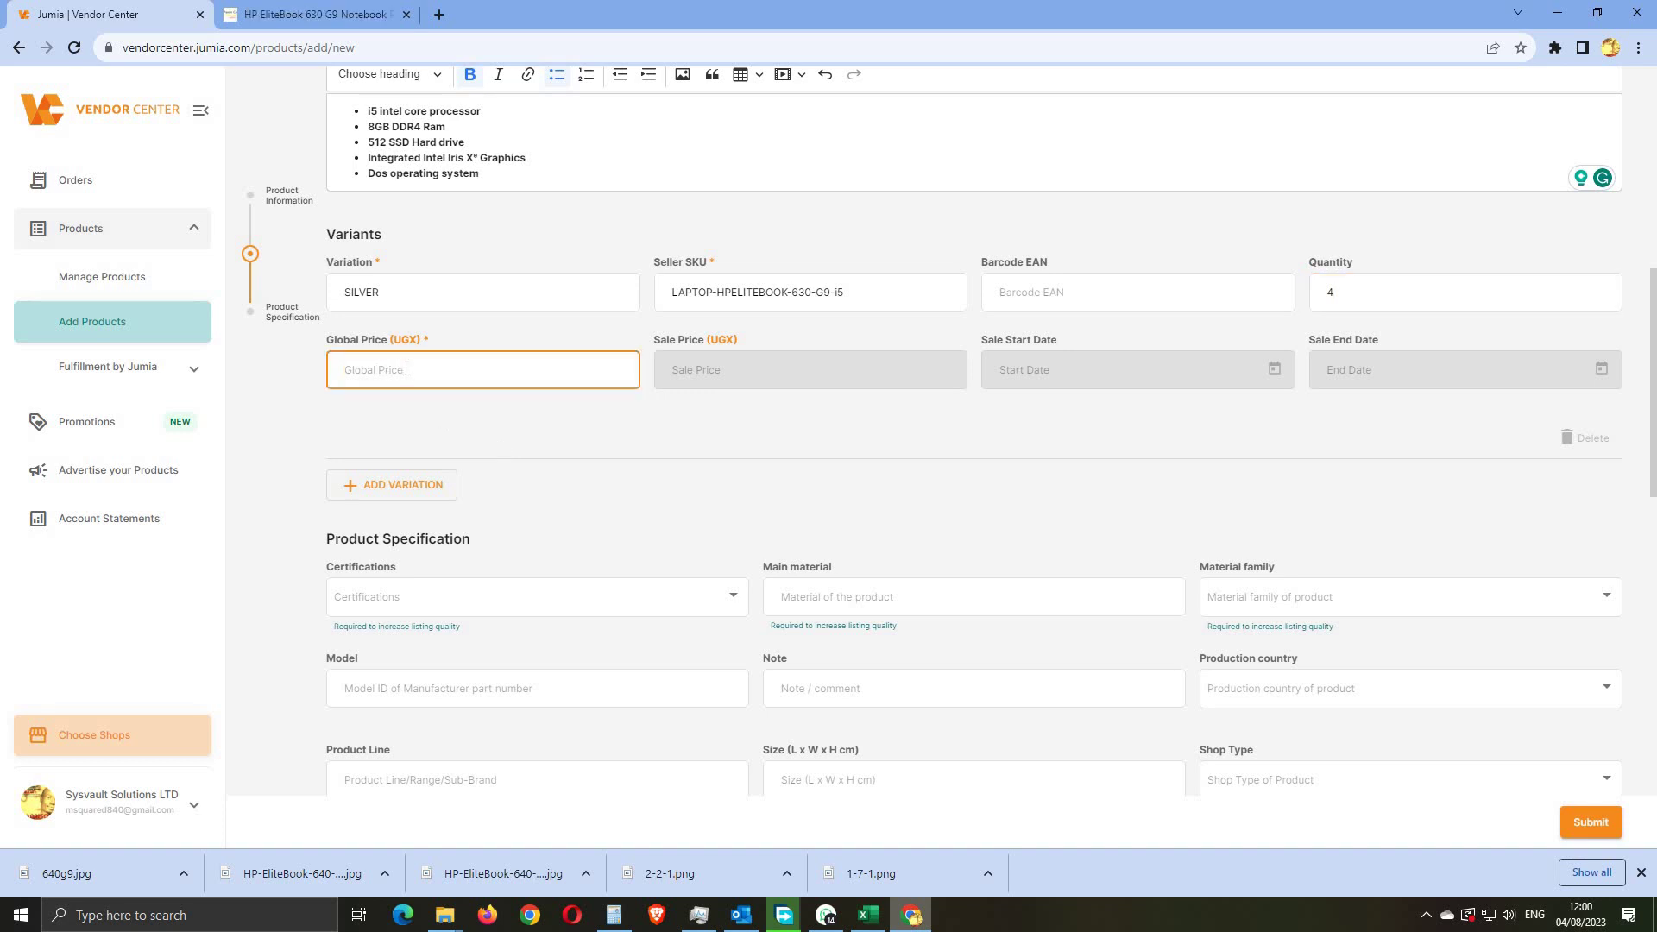
pyautogui.write('45')
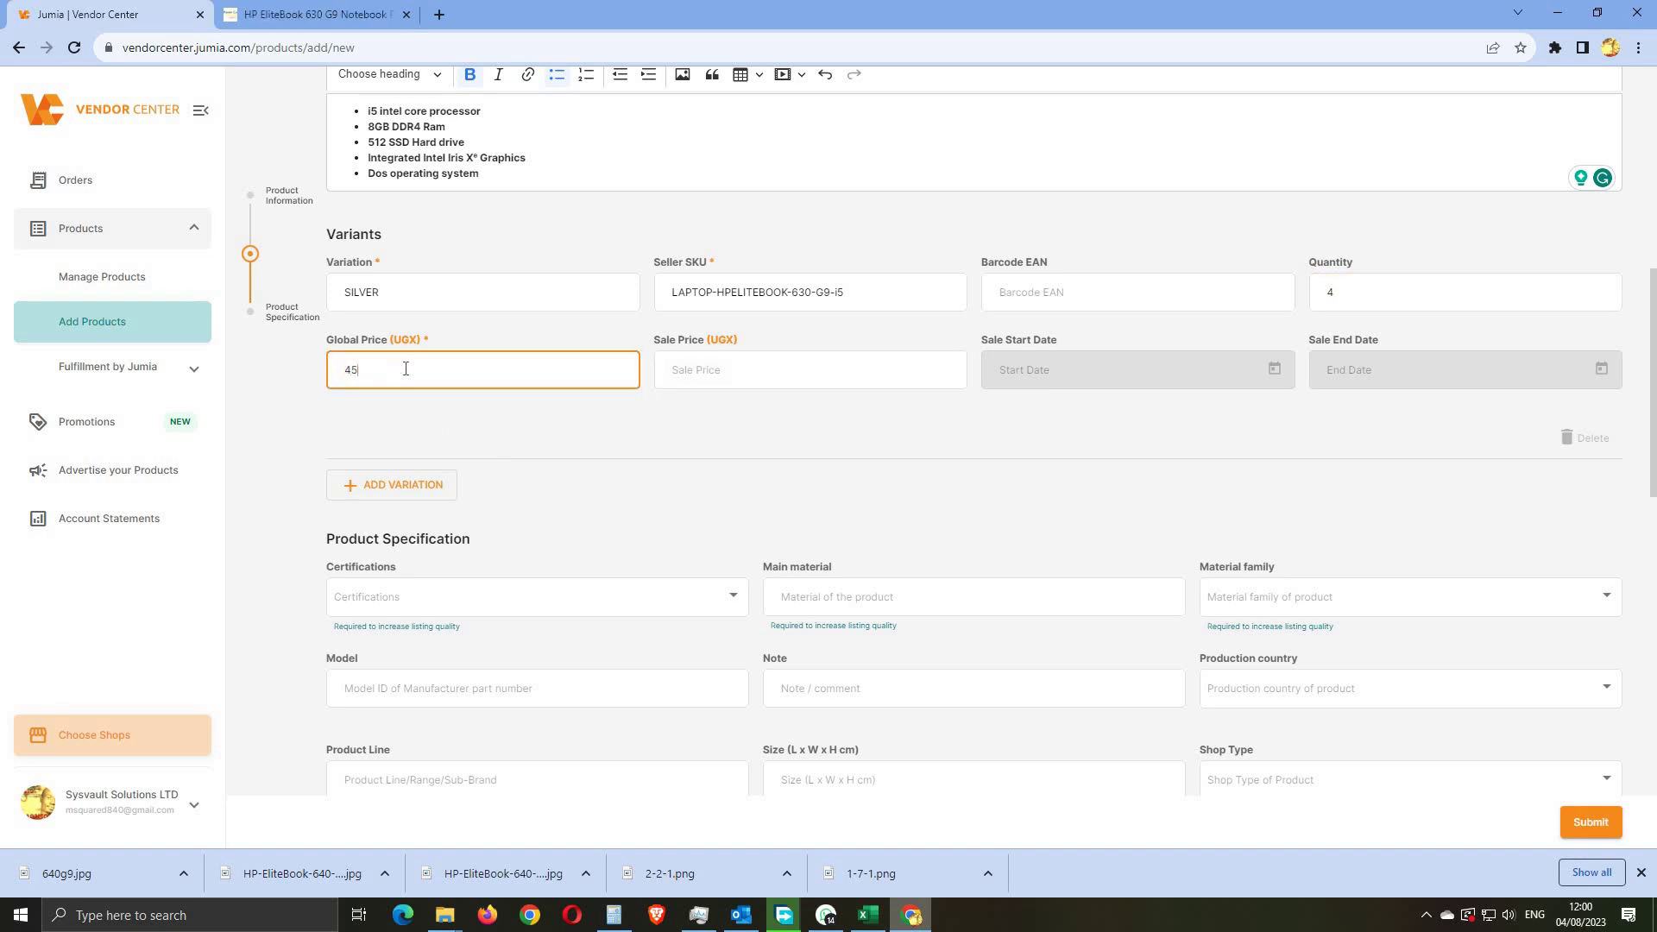
pyautogui.write('00000')
pyautogui.click(691, 371)
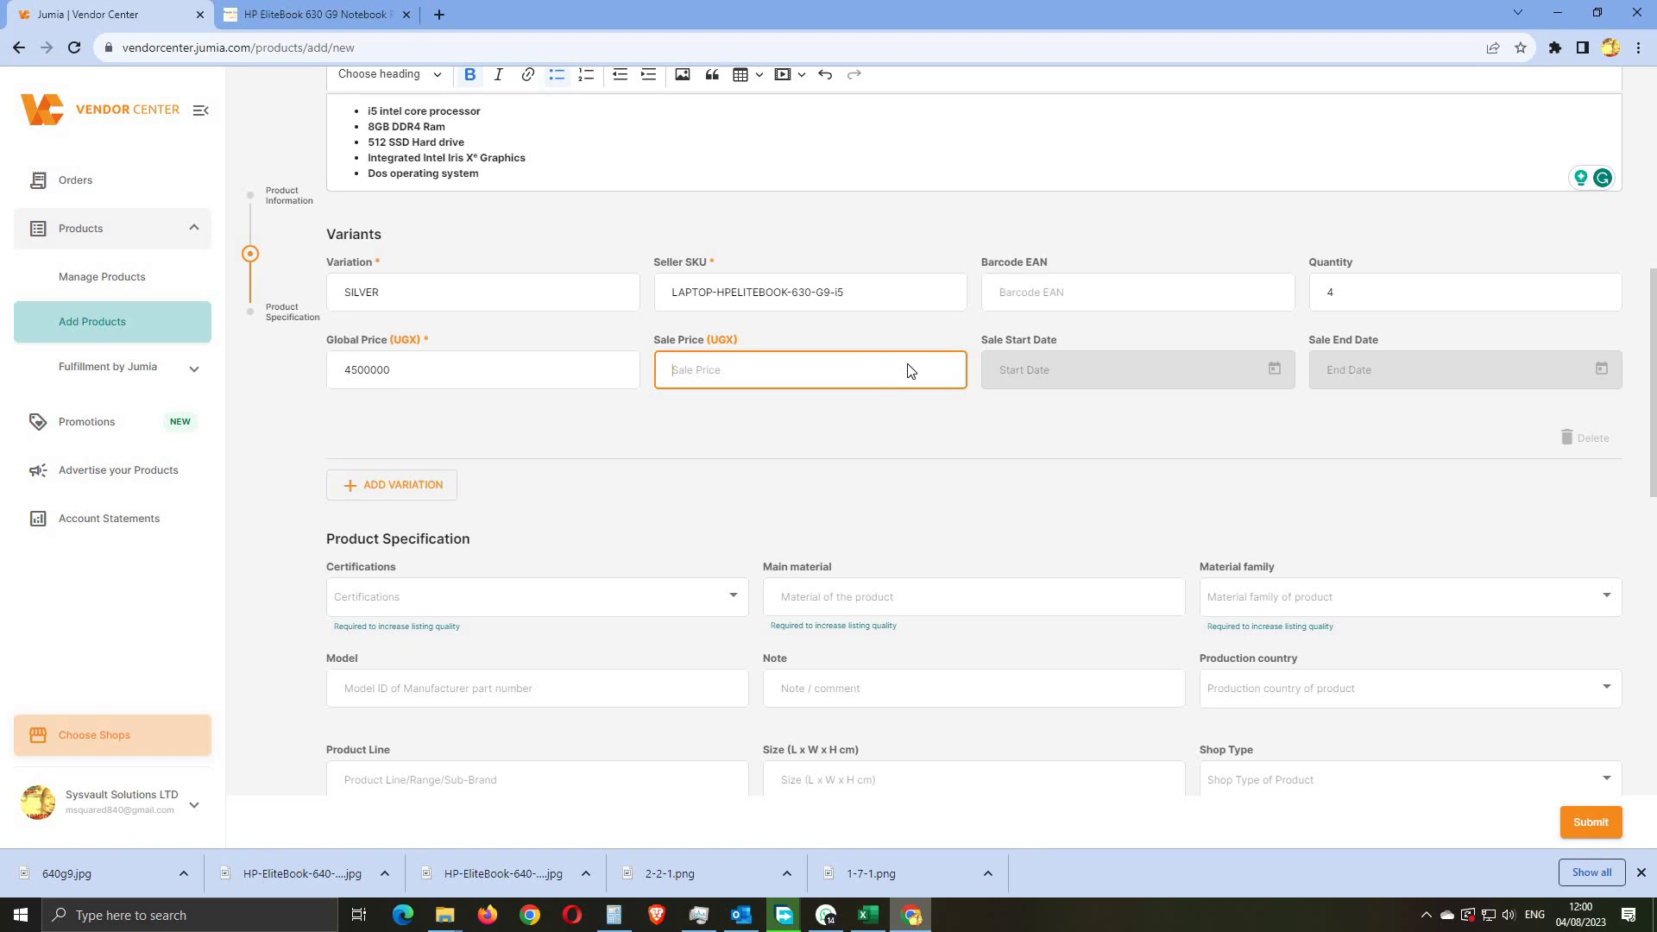
pyautogui.write('4309200')
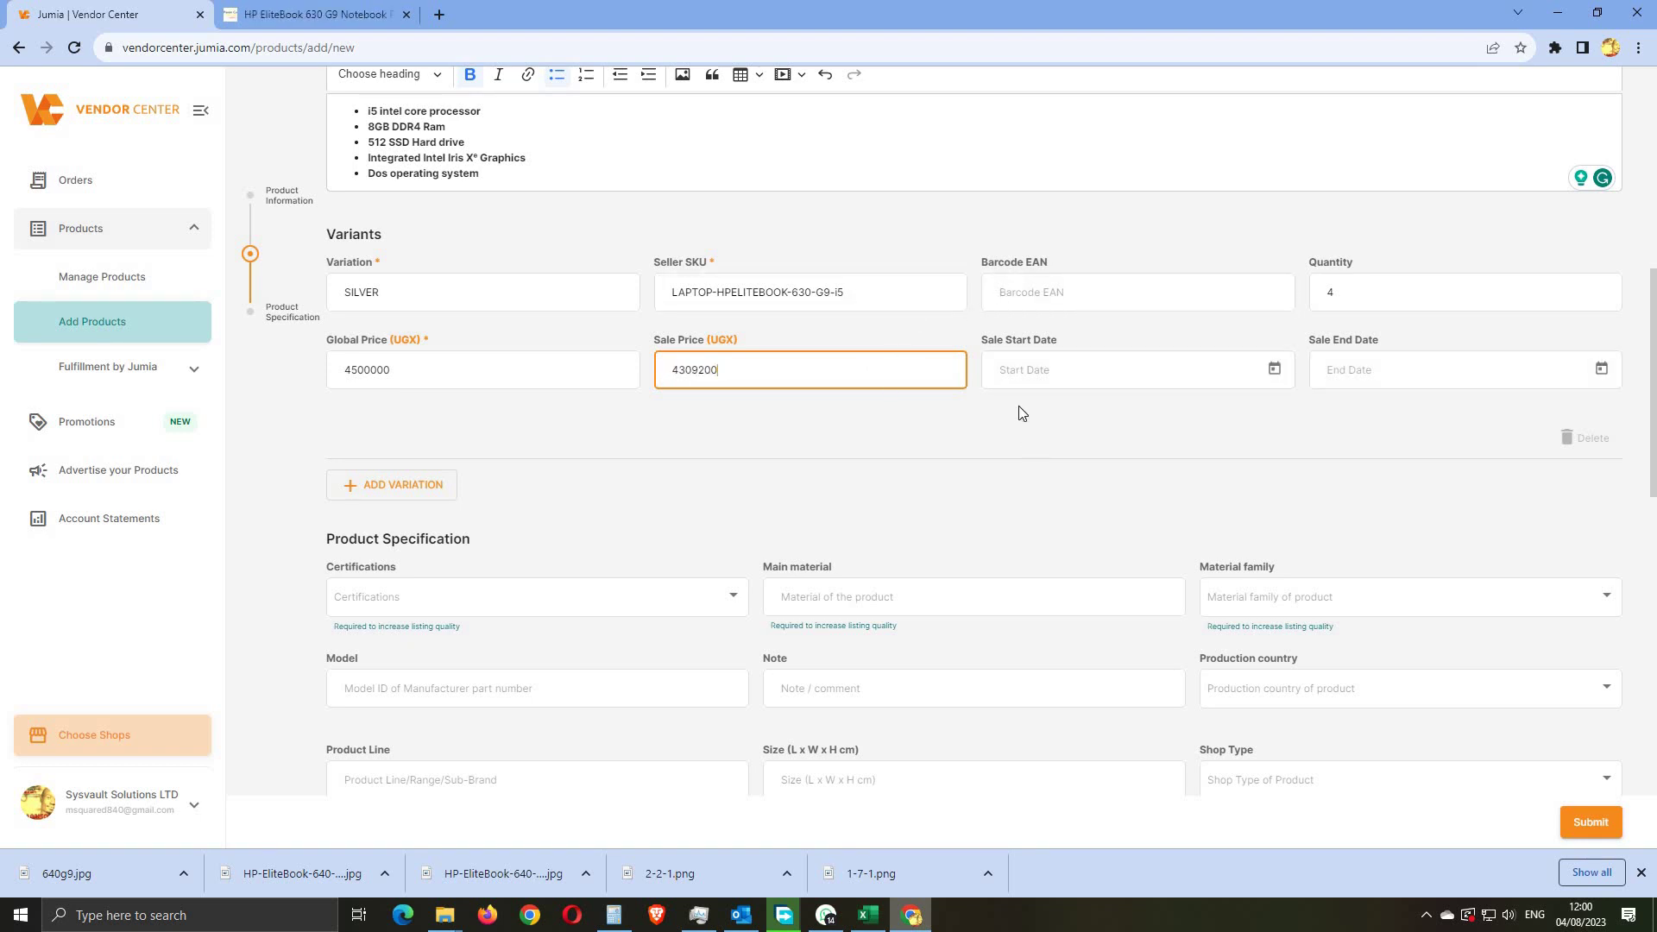
pyautogui.hotkey('ctrl', 'a')
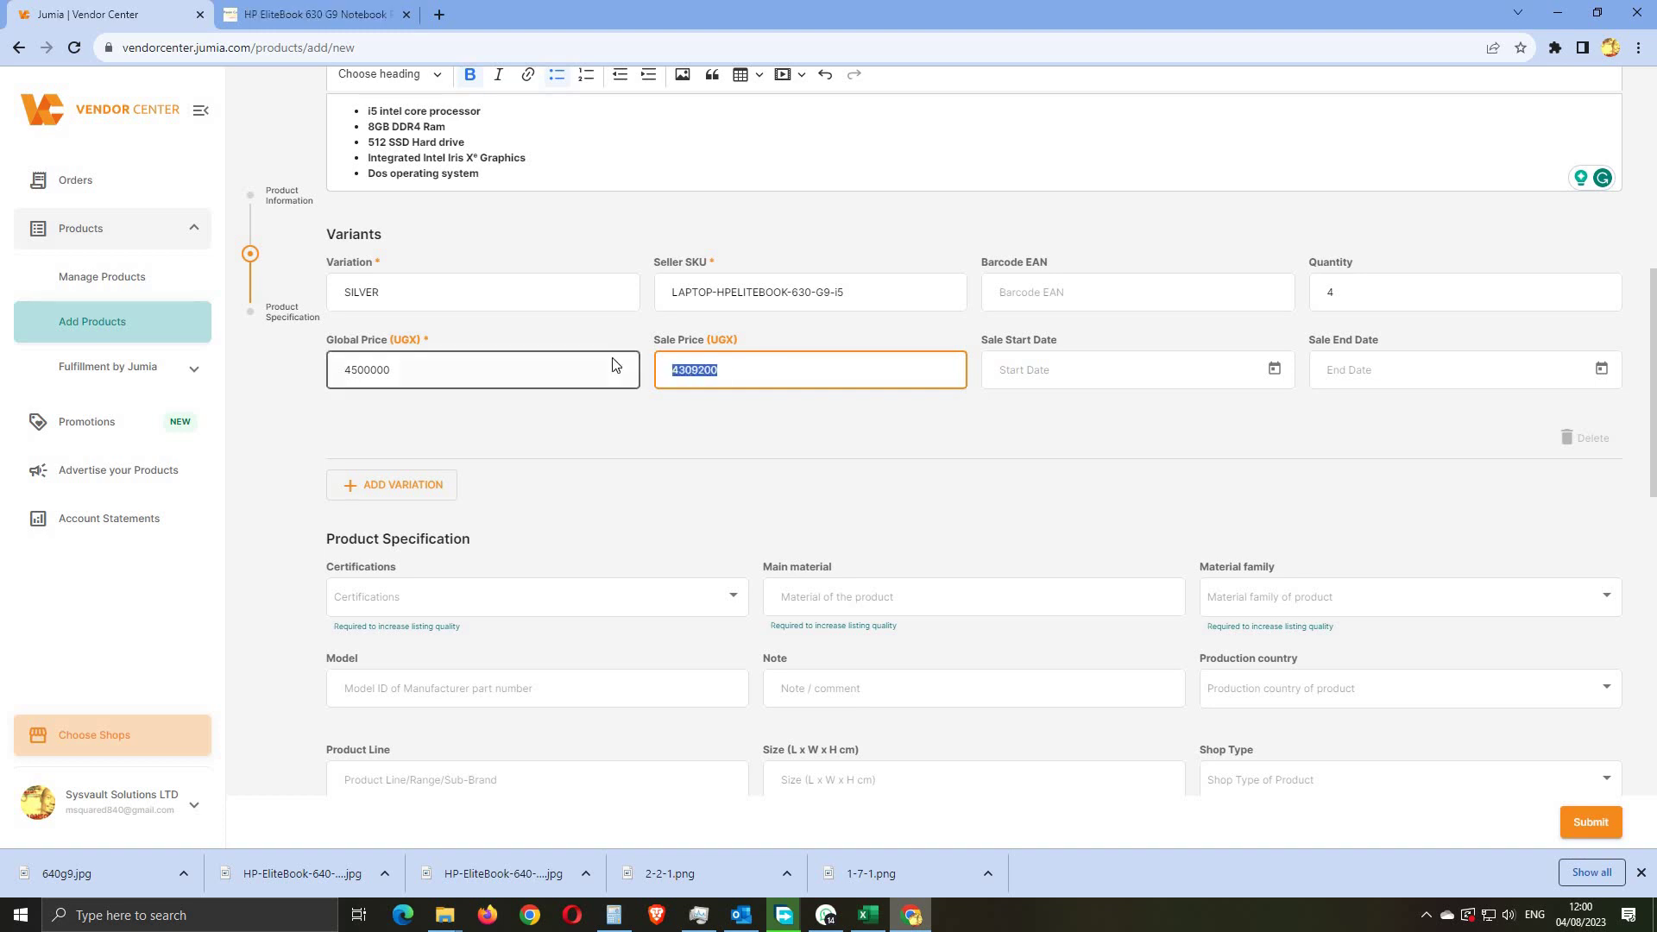
pyautogui.press('BackSpace')
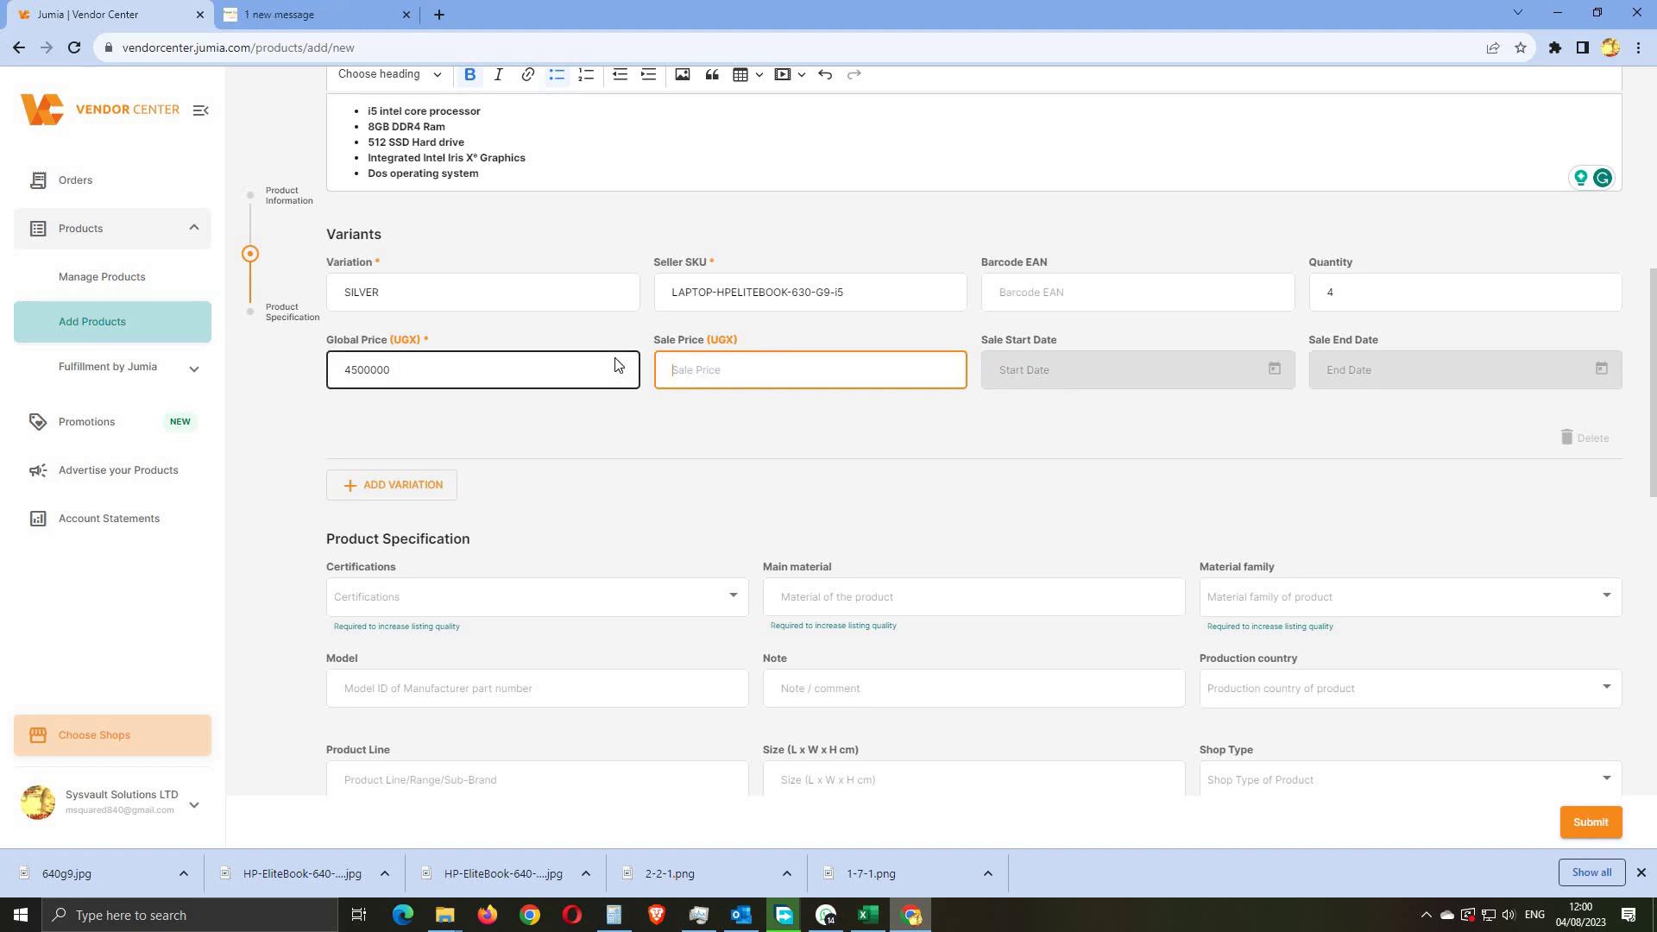
# Step: Paste the copied calculation result, 4309200 UGX, as the variant's sale price
pyautogui.rightClick(694, 365)
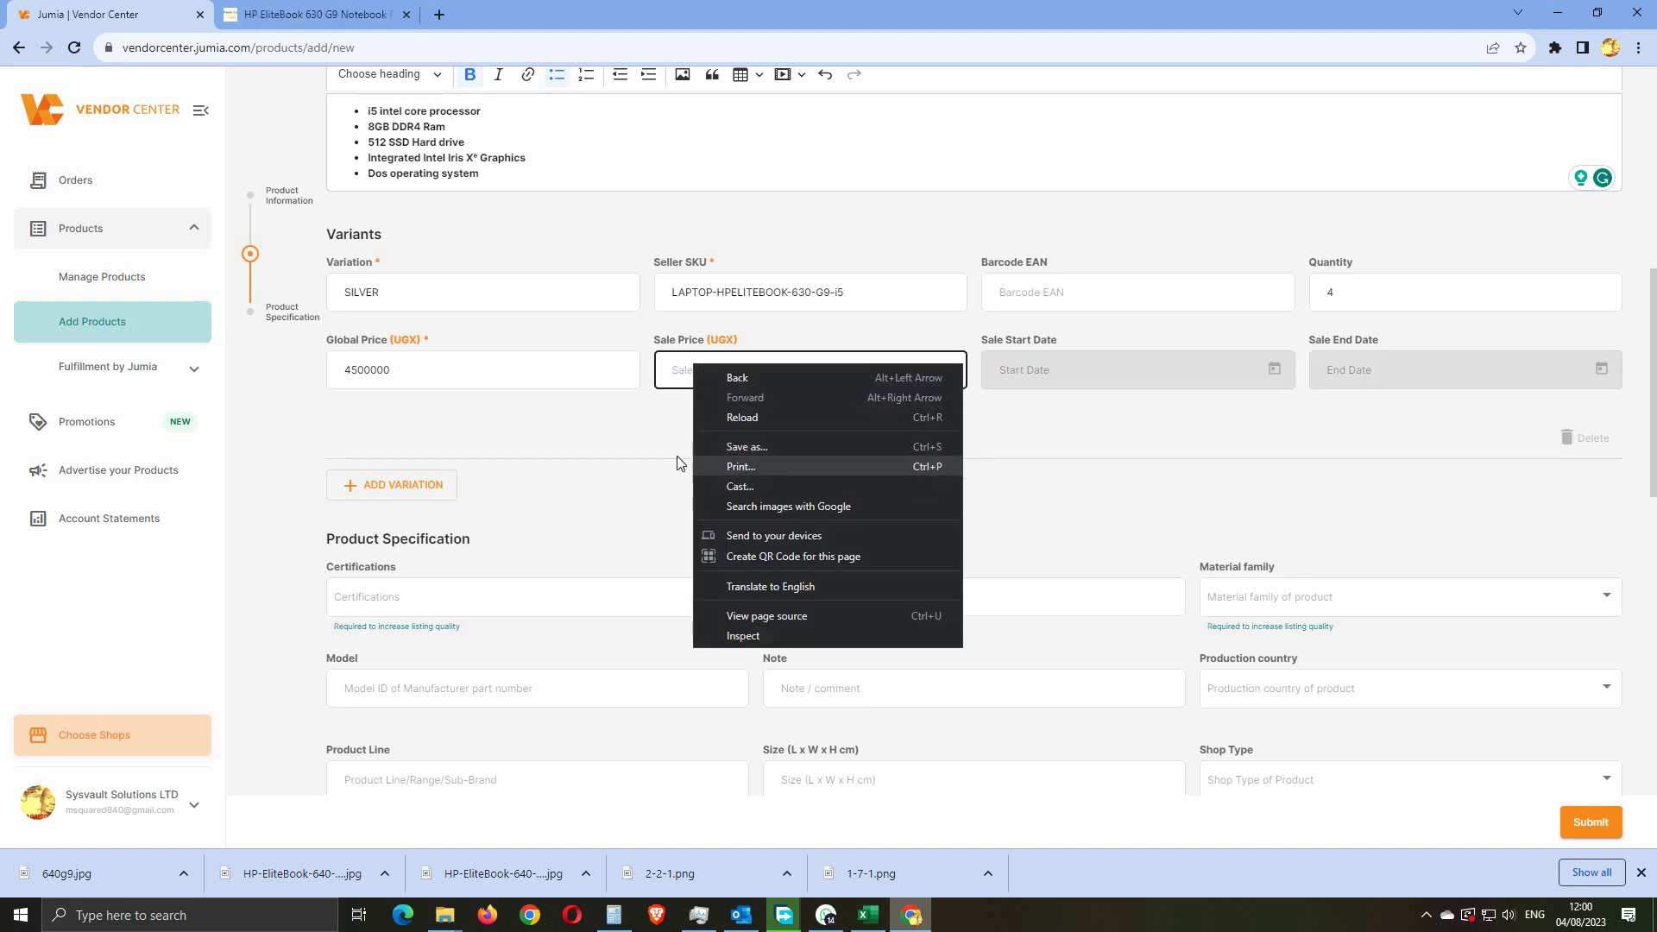
pyautogui.click(663, 368)
pyautogui.rightClick(671, 371)
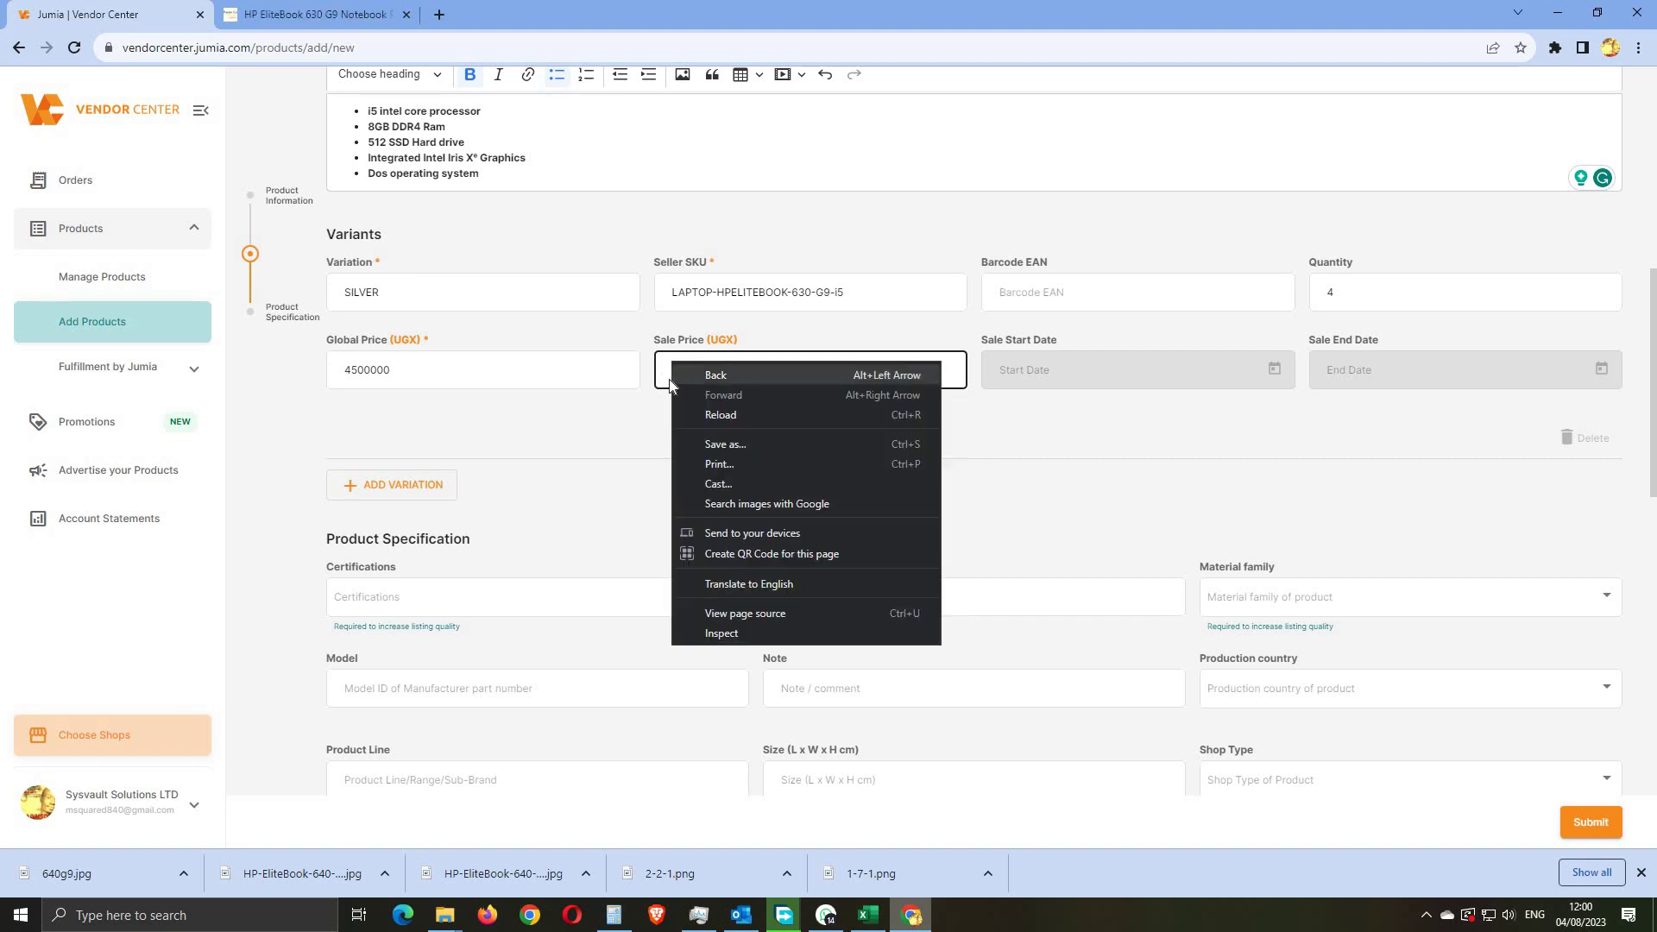
pyautogui.click(672, 372)
pyautogui.rightClick(673, 373)
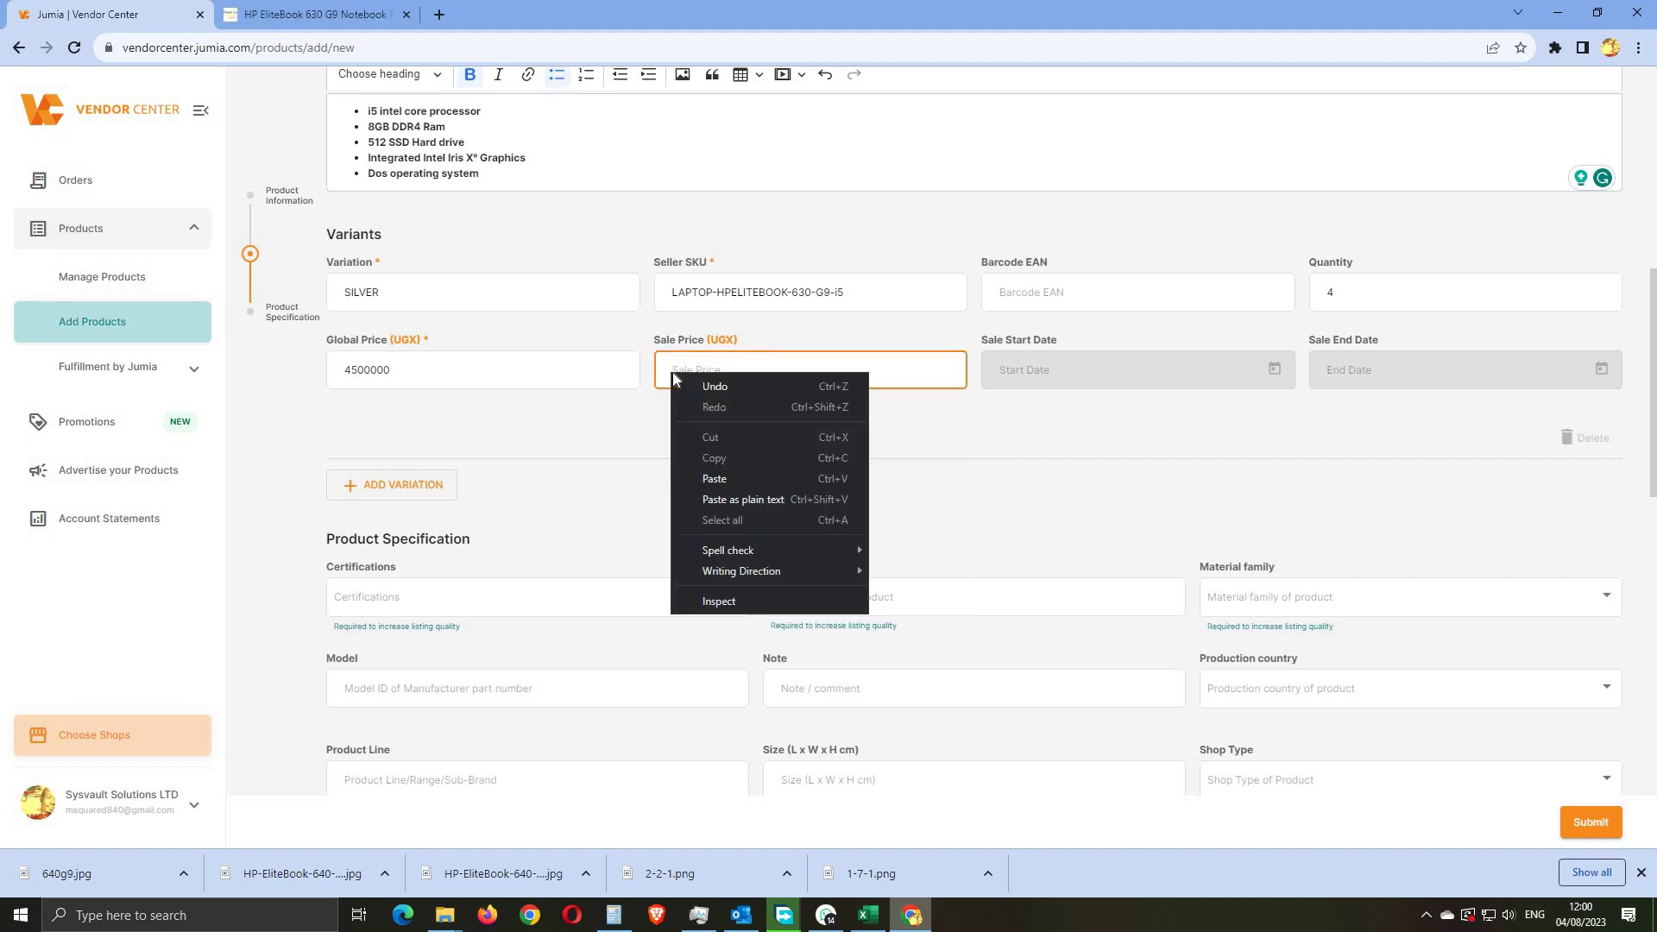
pyautogui.click(712, 477)
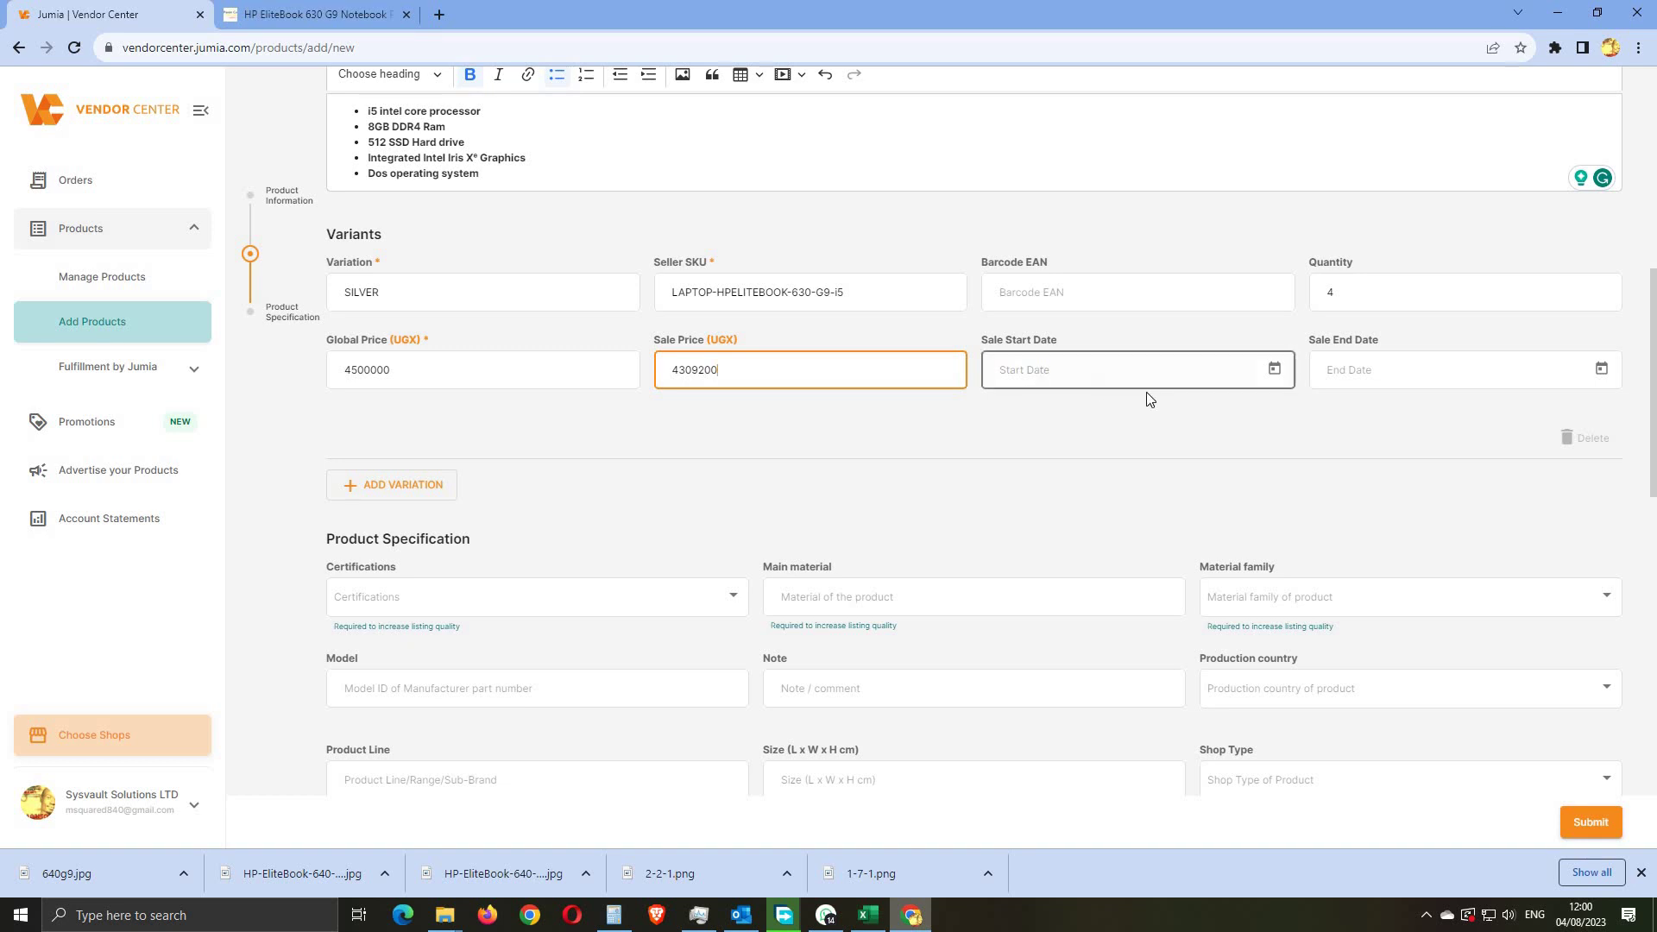
# Step: Set the variant's sale start date to 8/5/2023
pyautogui.click(1117, 385)
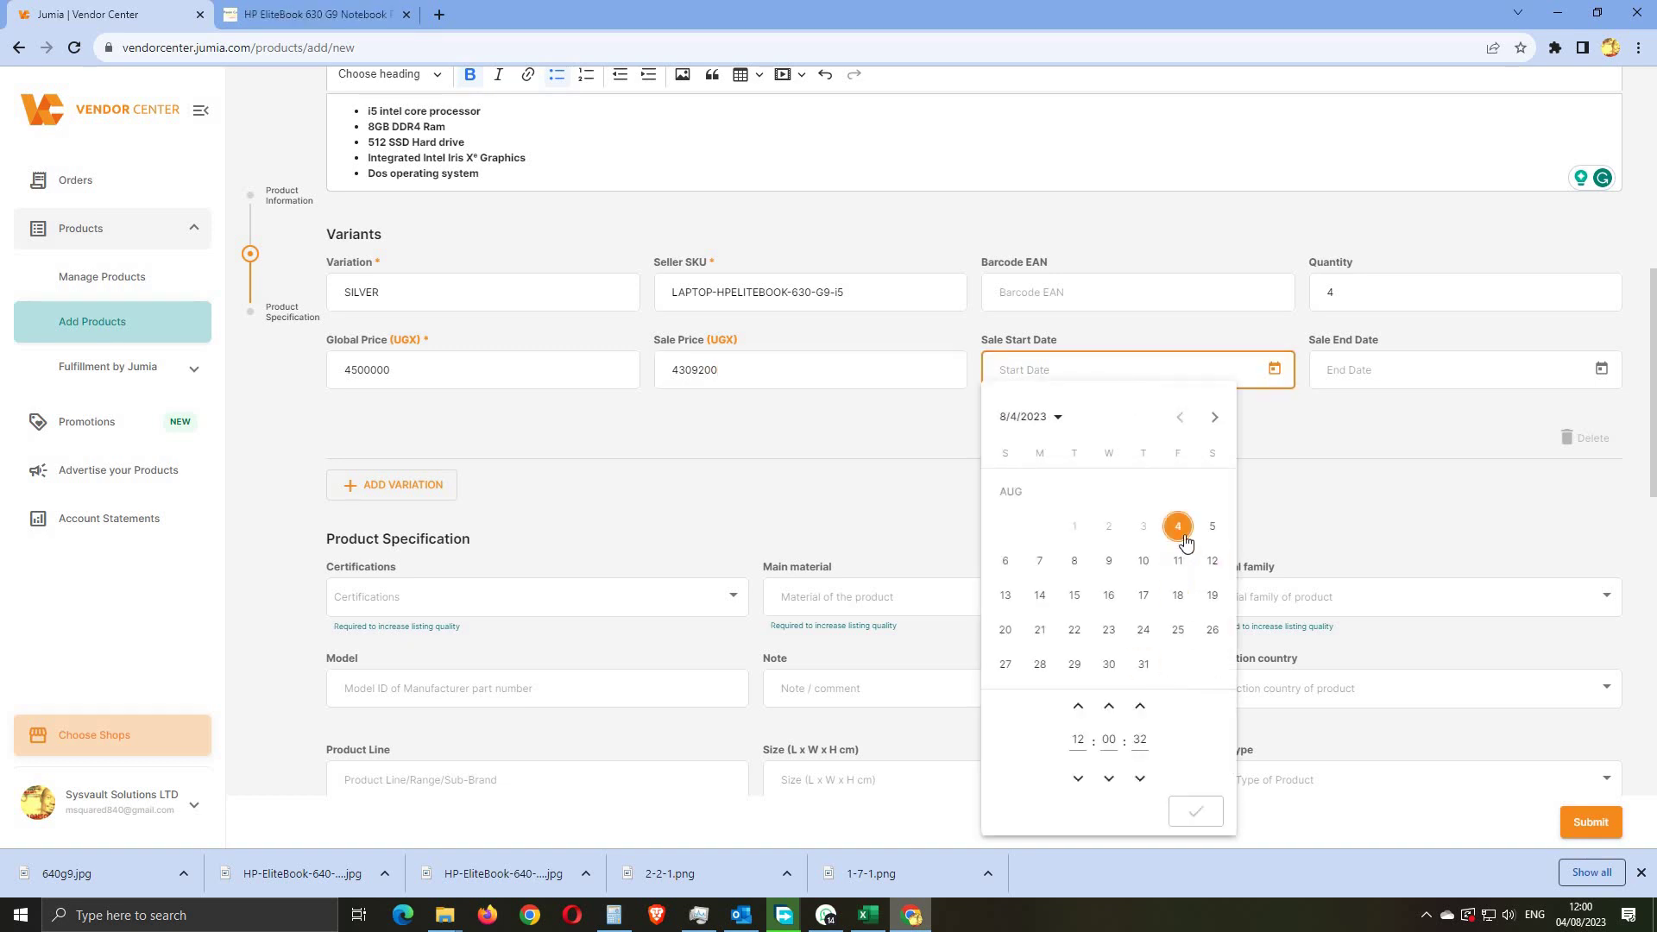
pyautogui.click(1211, 526)
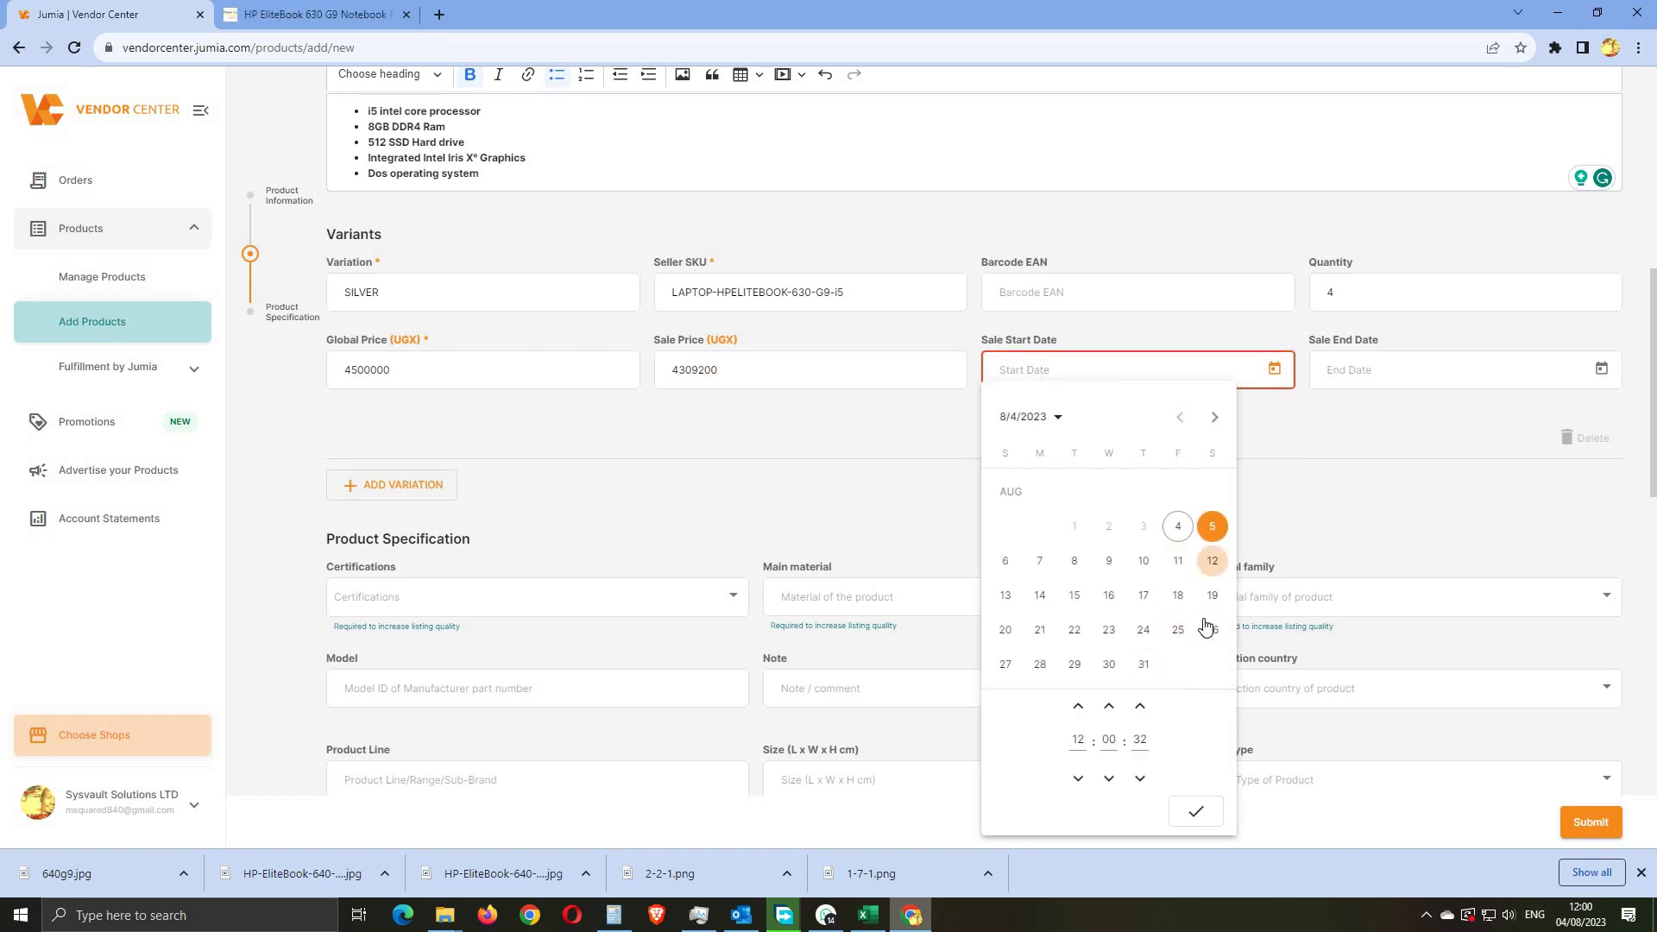
pyautogui.click(1193, 813)
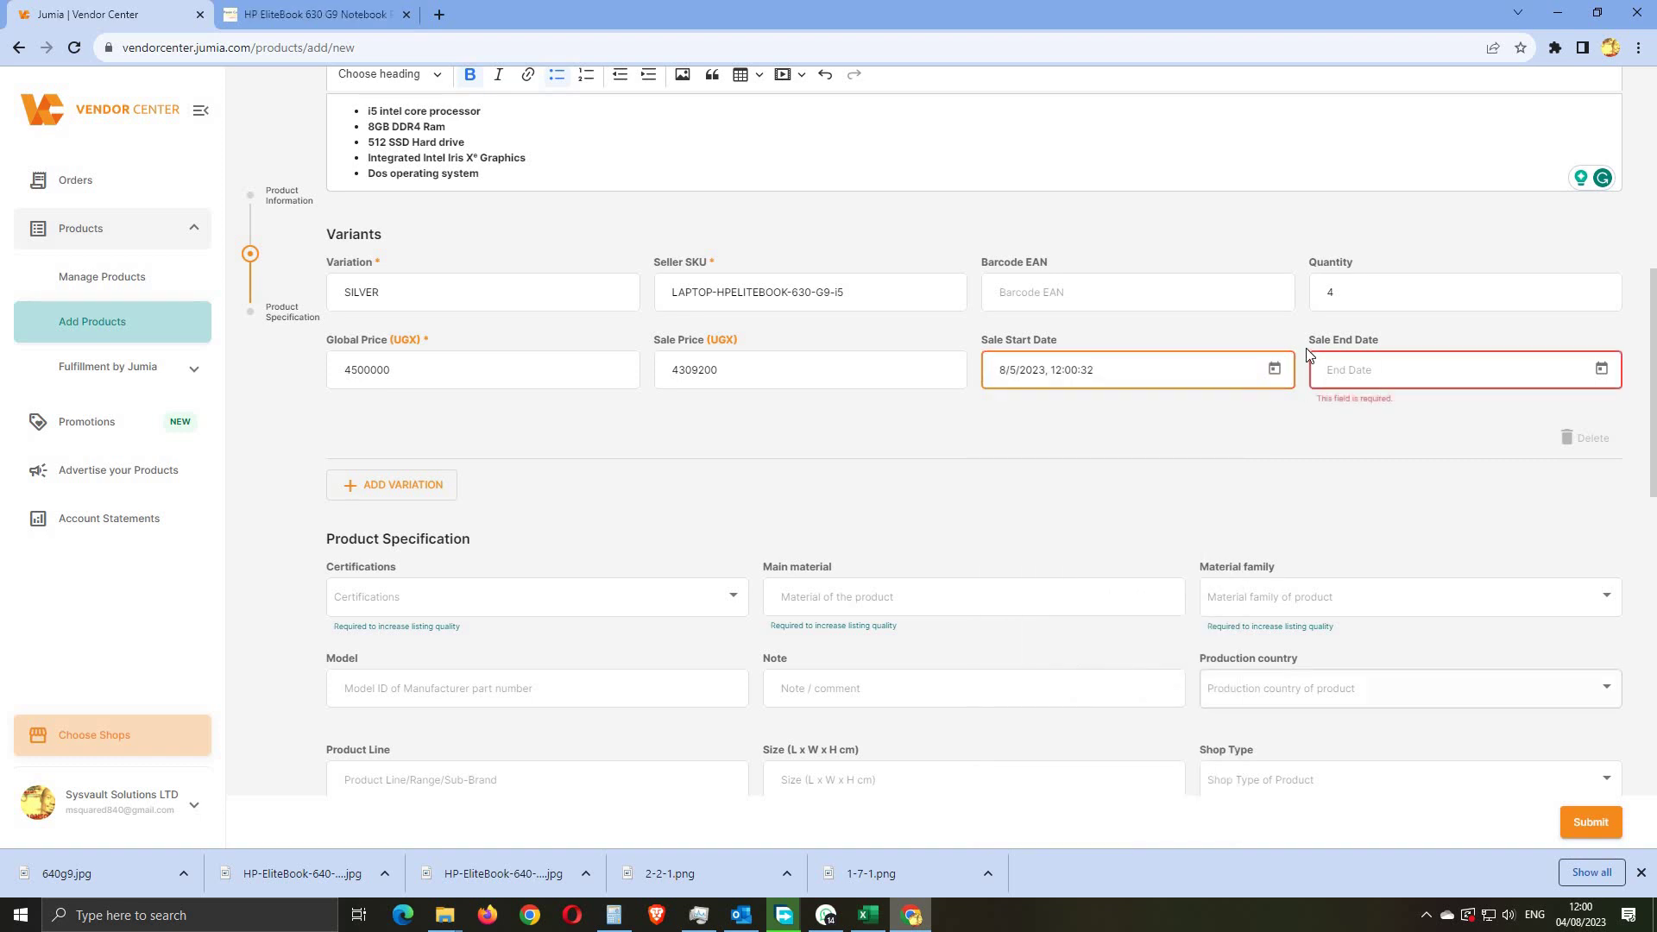
# Step: Set the variant's sale end date to 6/30/2025
pyautogui.click(1389, 371)
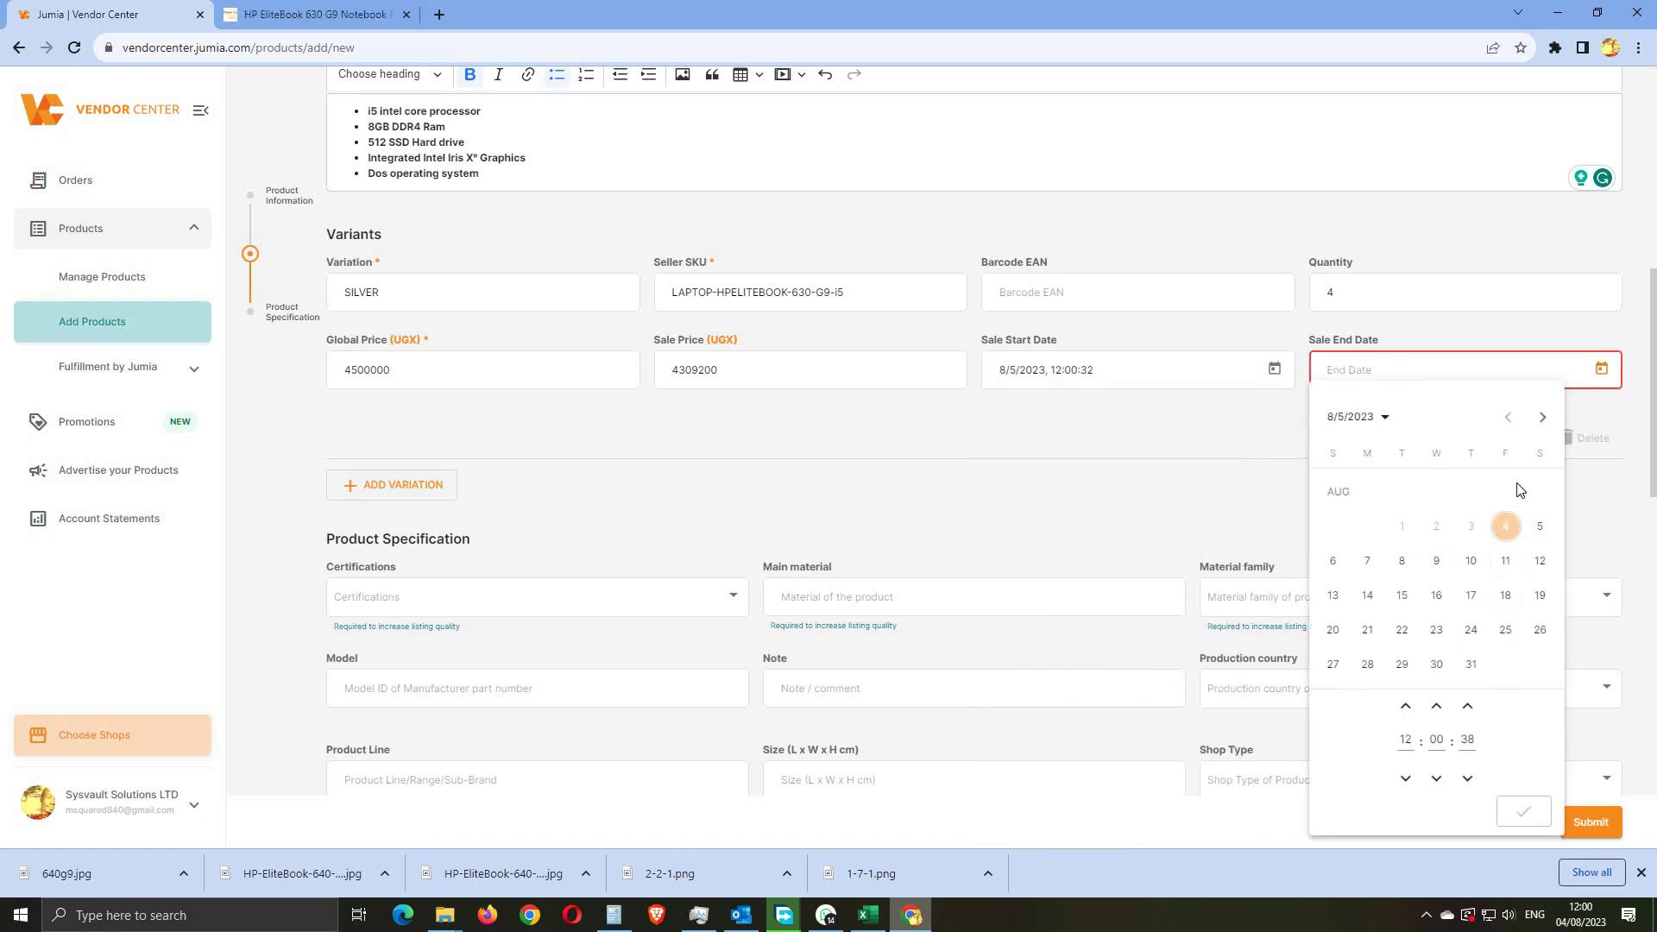
pyautogui.click(1543, 421)
pyautogui.click(1544, 421)
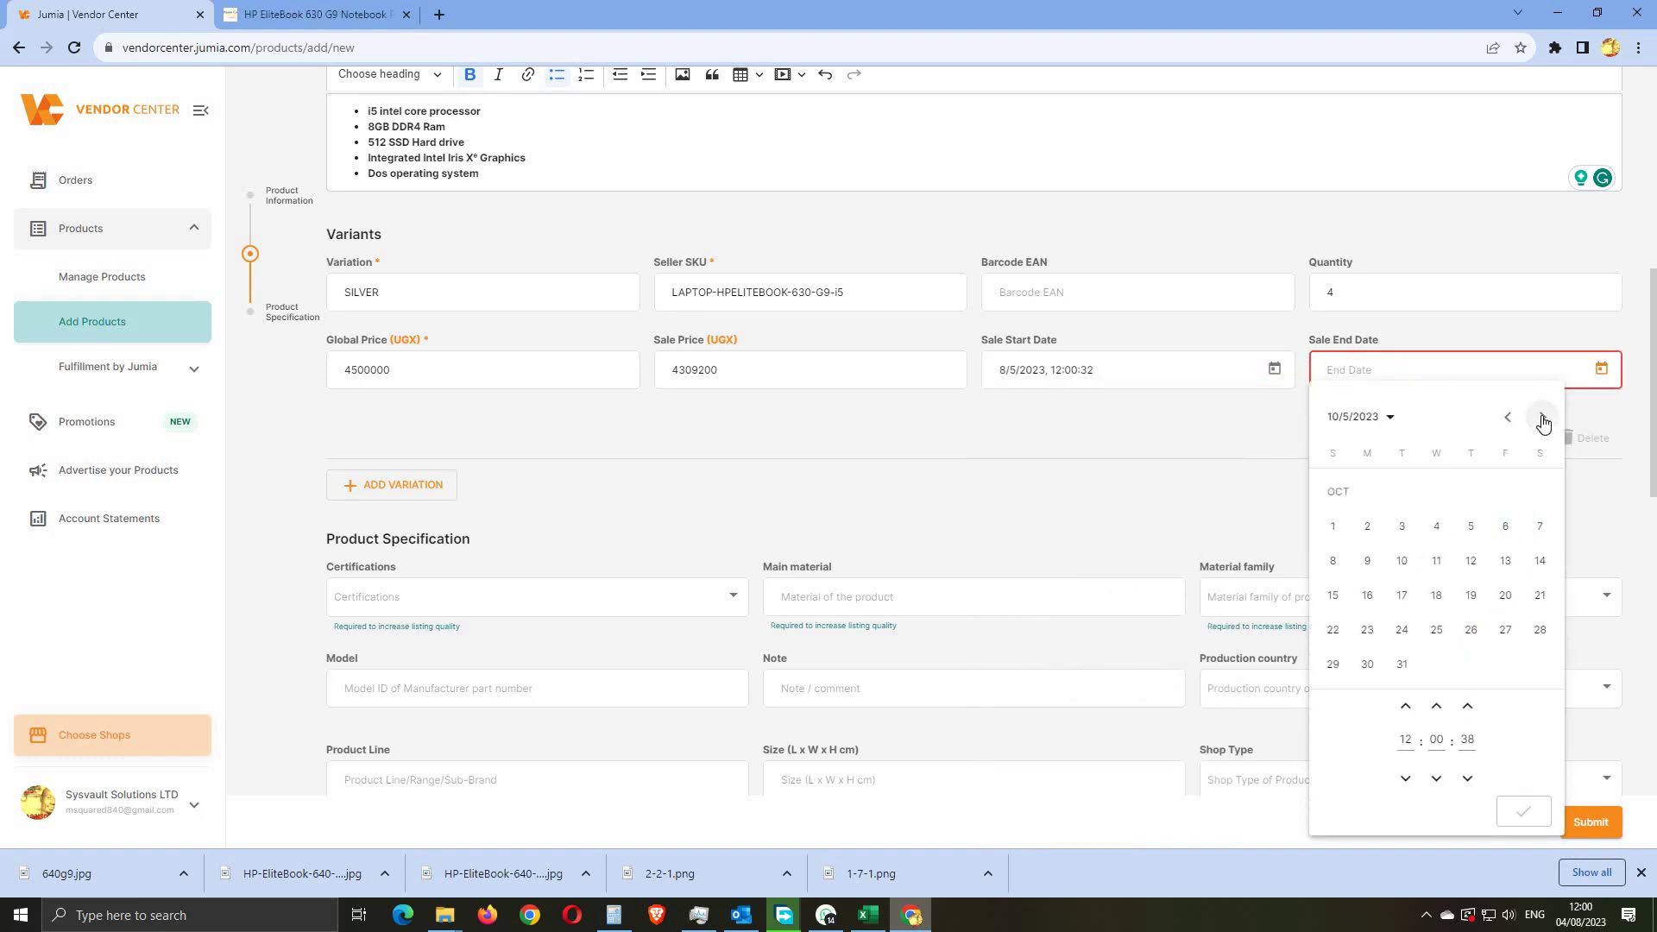
pyautogui.doubleClick(1543, 421)
pyautogui.doubleClick(1543, 421)
pyautogui.doubleClick(1543, 421)
pyautogui.click(1543, 421)
pyautogui.doubleClick(1543, 421)
pyautogui.doubleClick(1543, 421)
pyautogui.doubleClick(1543, 421)
pyautogui.doubleClick(1543, 421)
pyautogui.doubleClick(1543, 421)
pyautogui.doubleClick(1543, 421)
pyautogui.click(1543, 421)
pyautogui.click(1367, 664)
pyautogui.click(1523, 811)
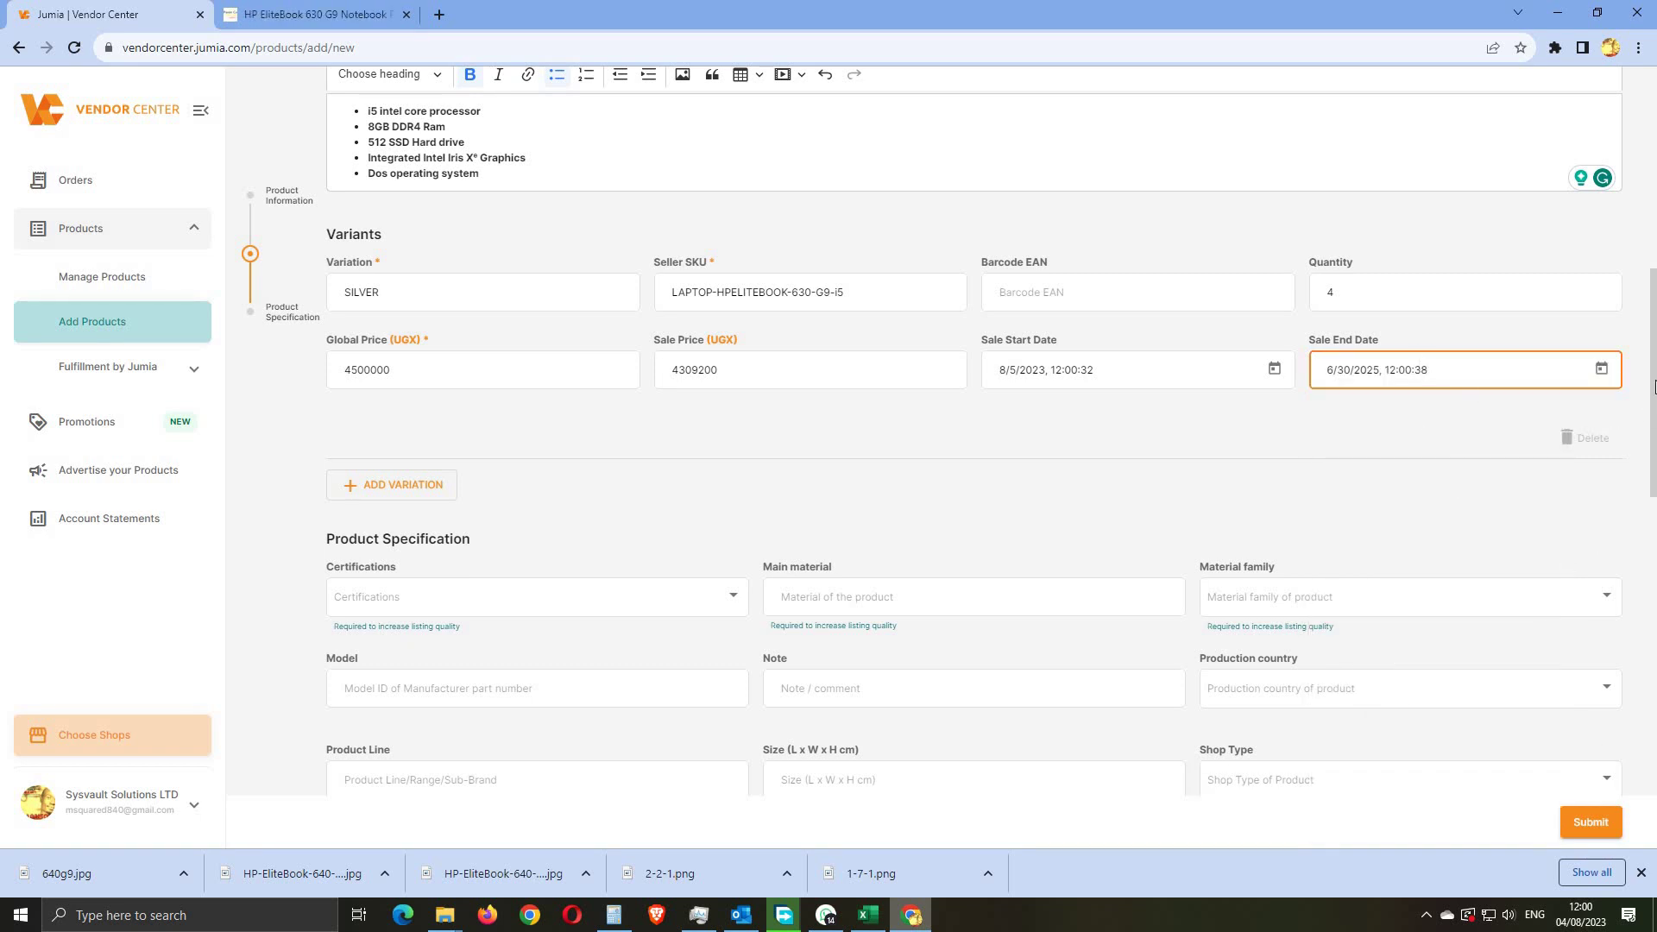
# Step: Accept Grammarly's article correction "the customer" in the Battery life row of the product description
pyautogui.moveTo(1654, 386); pyautogui.dragTo(1654, 168)
pyautogui.scroll(-2, 1593, 518)
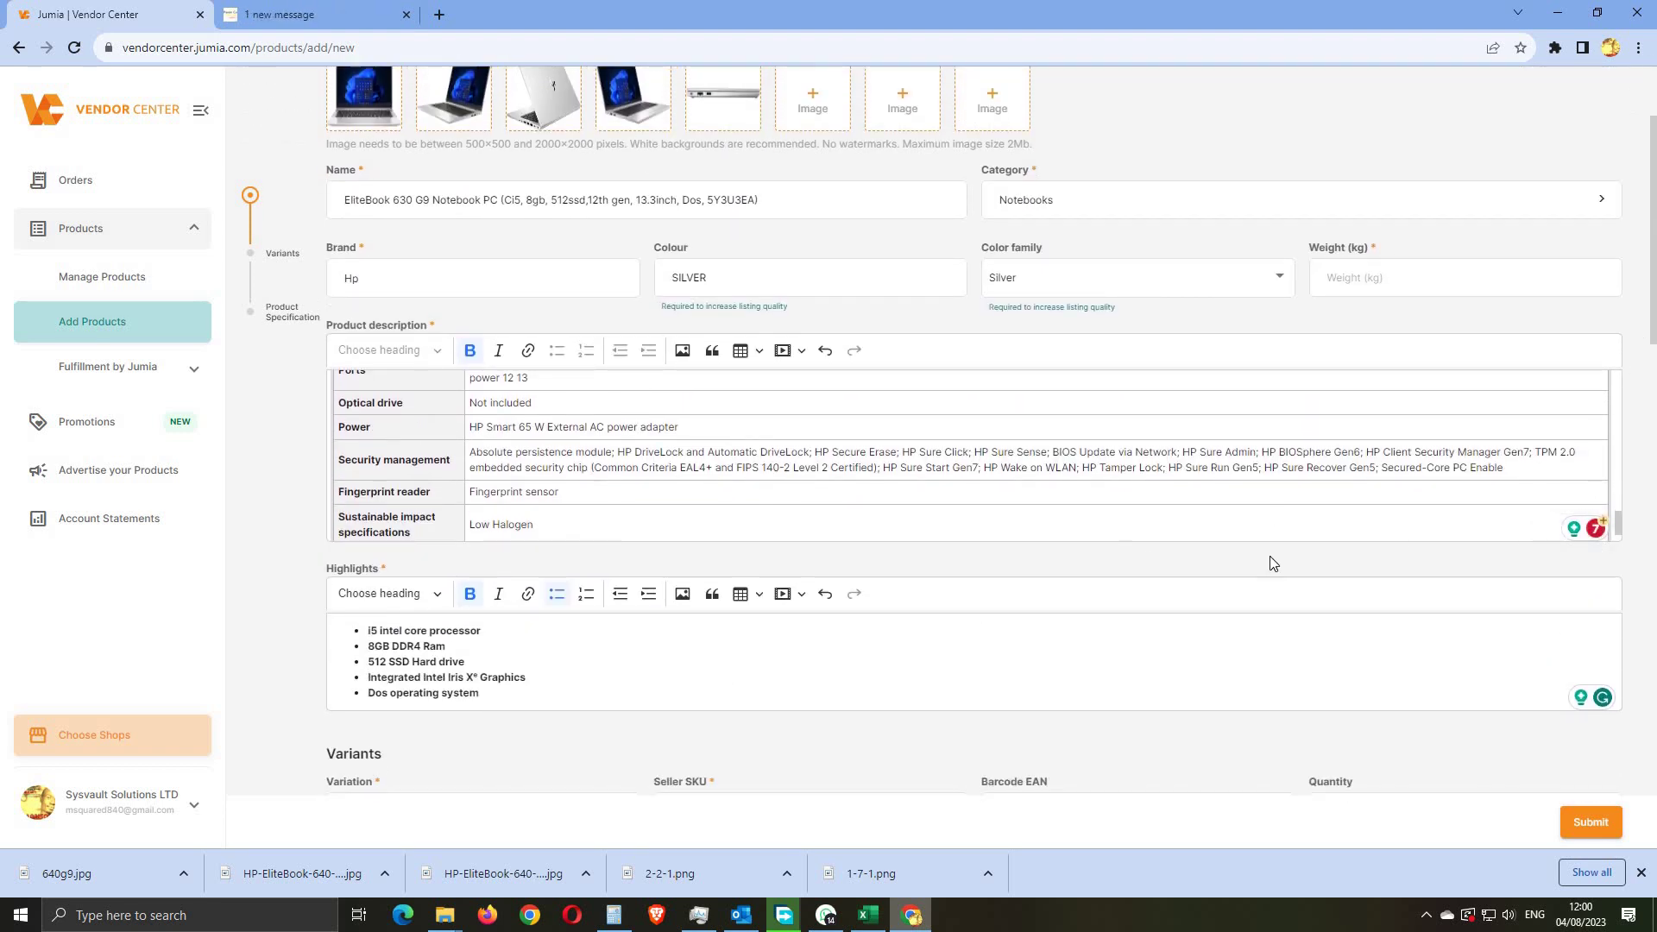
pyautogui.scroll(5, 981, 463)
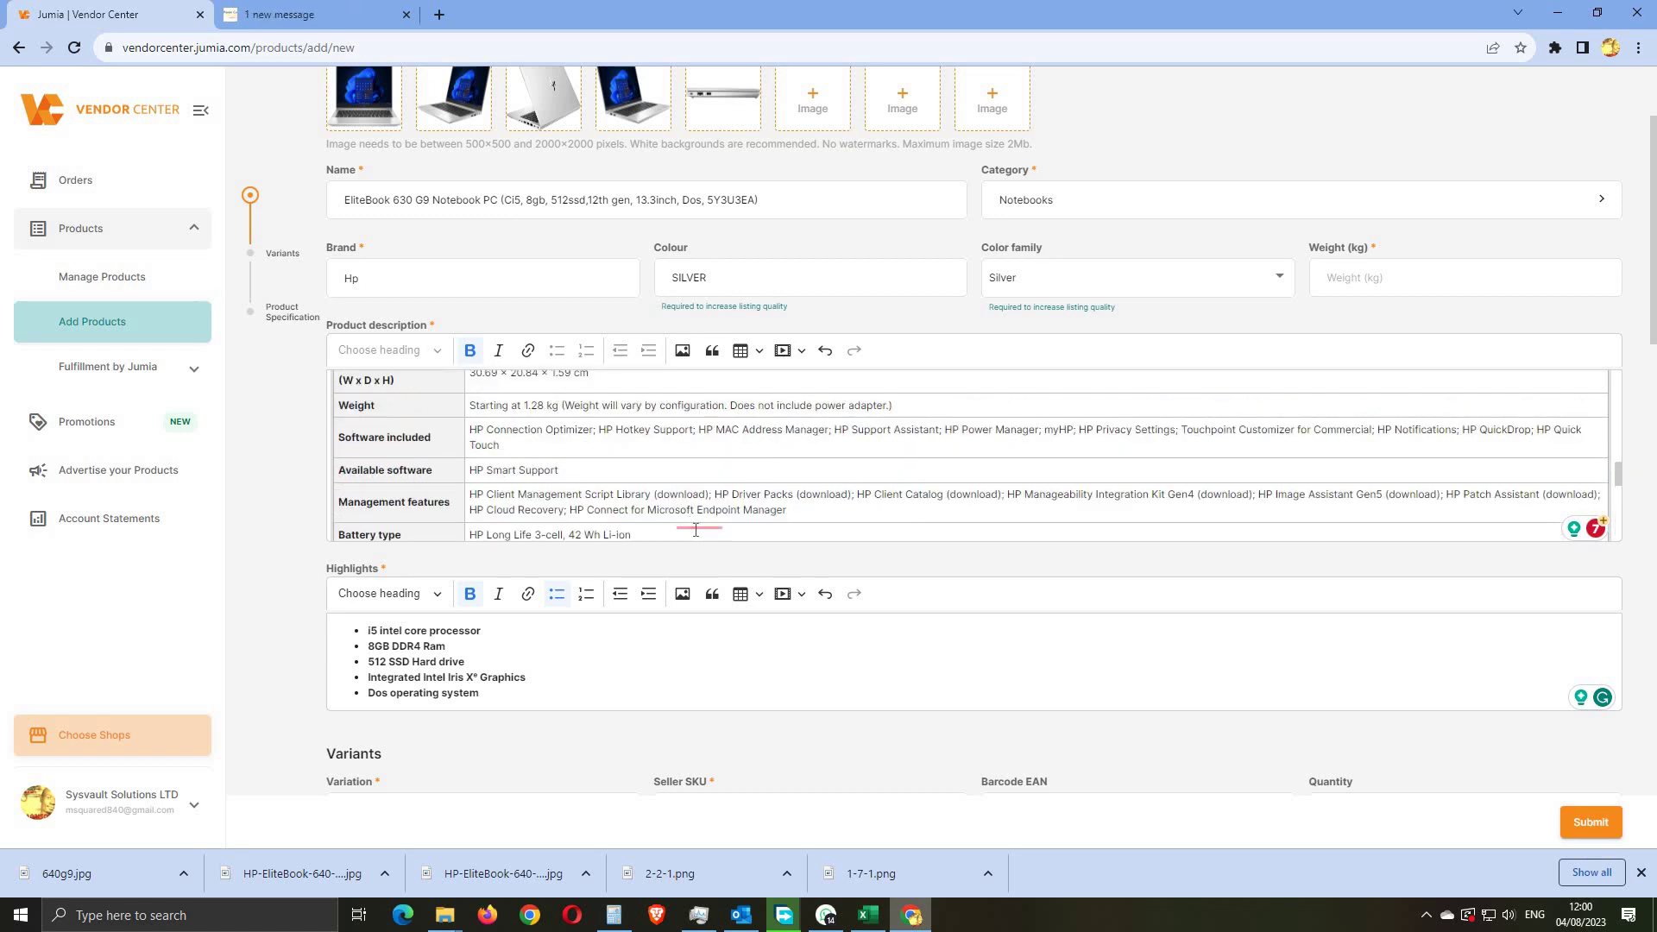
pyautogui.click(696, 529)
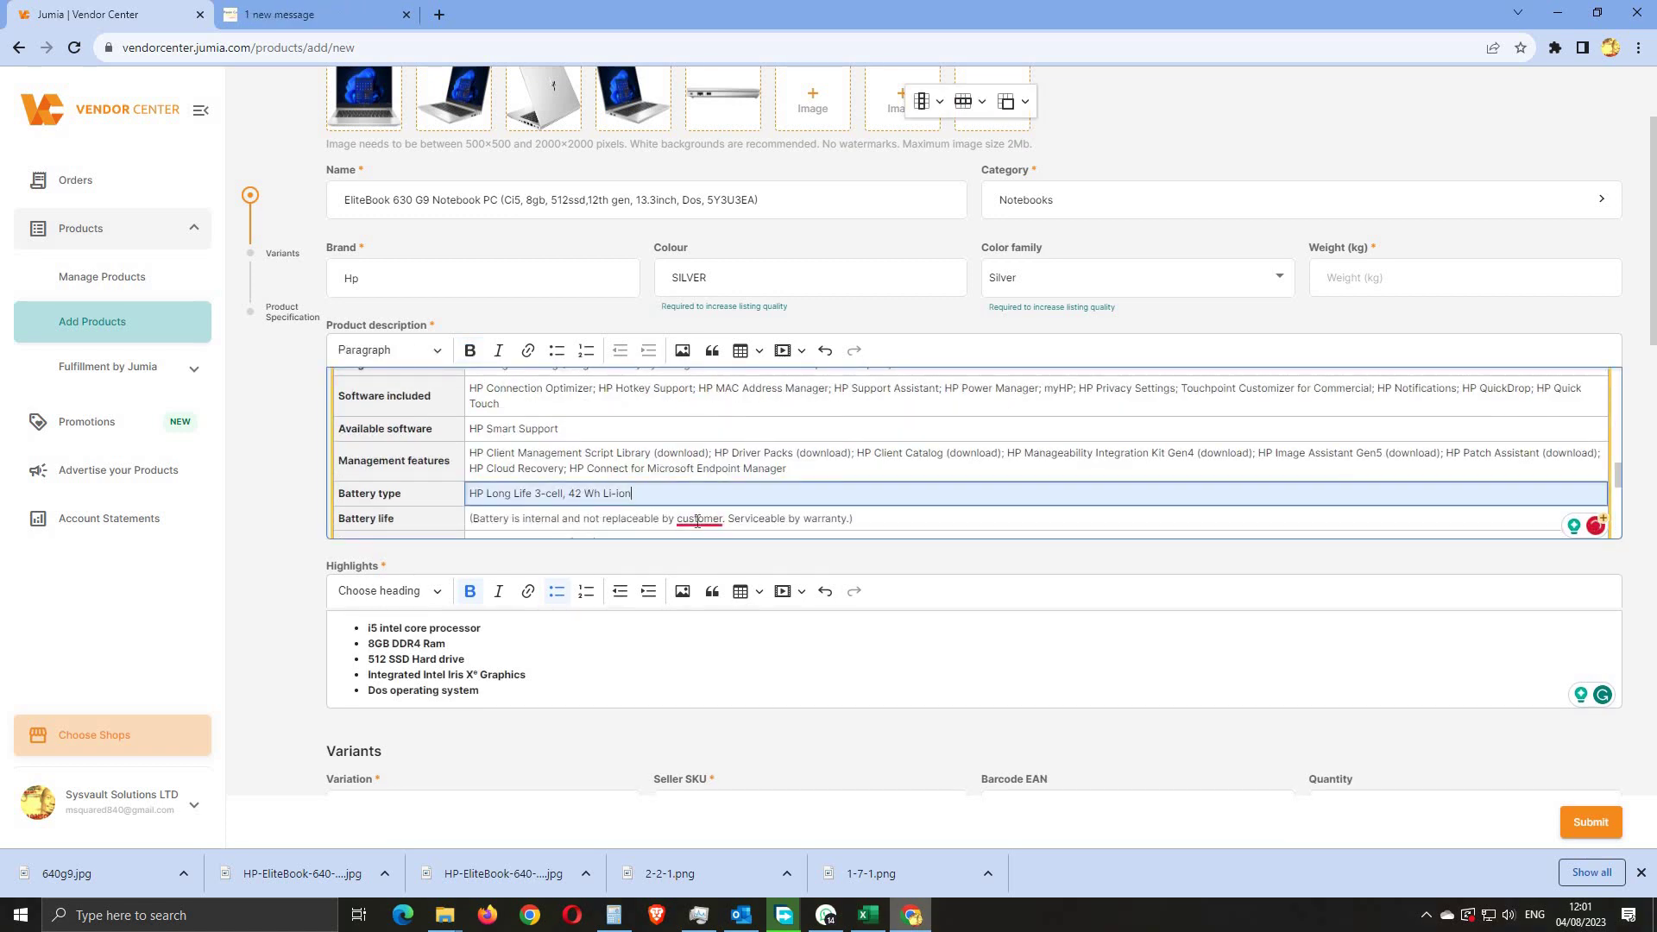
pyautogui.click(698, 521)
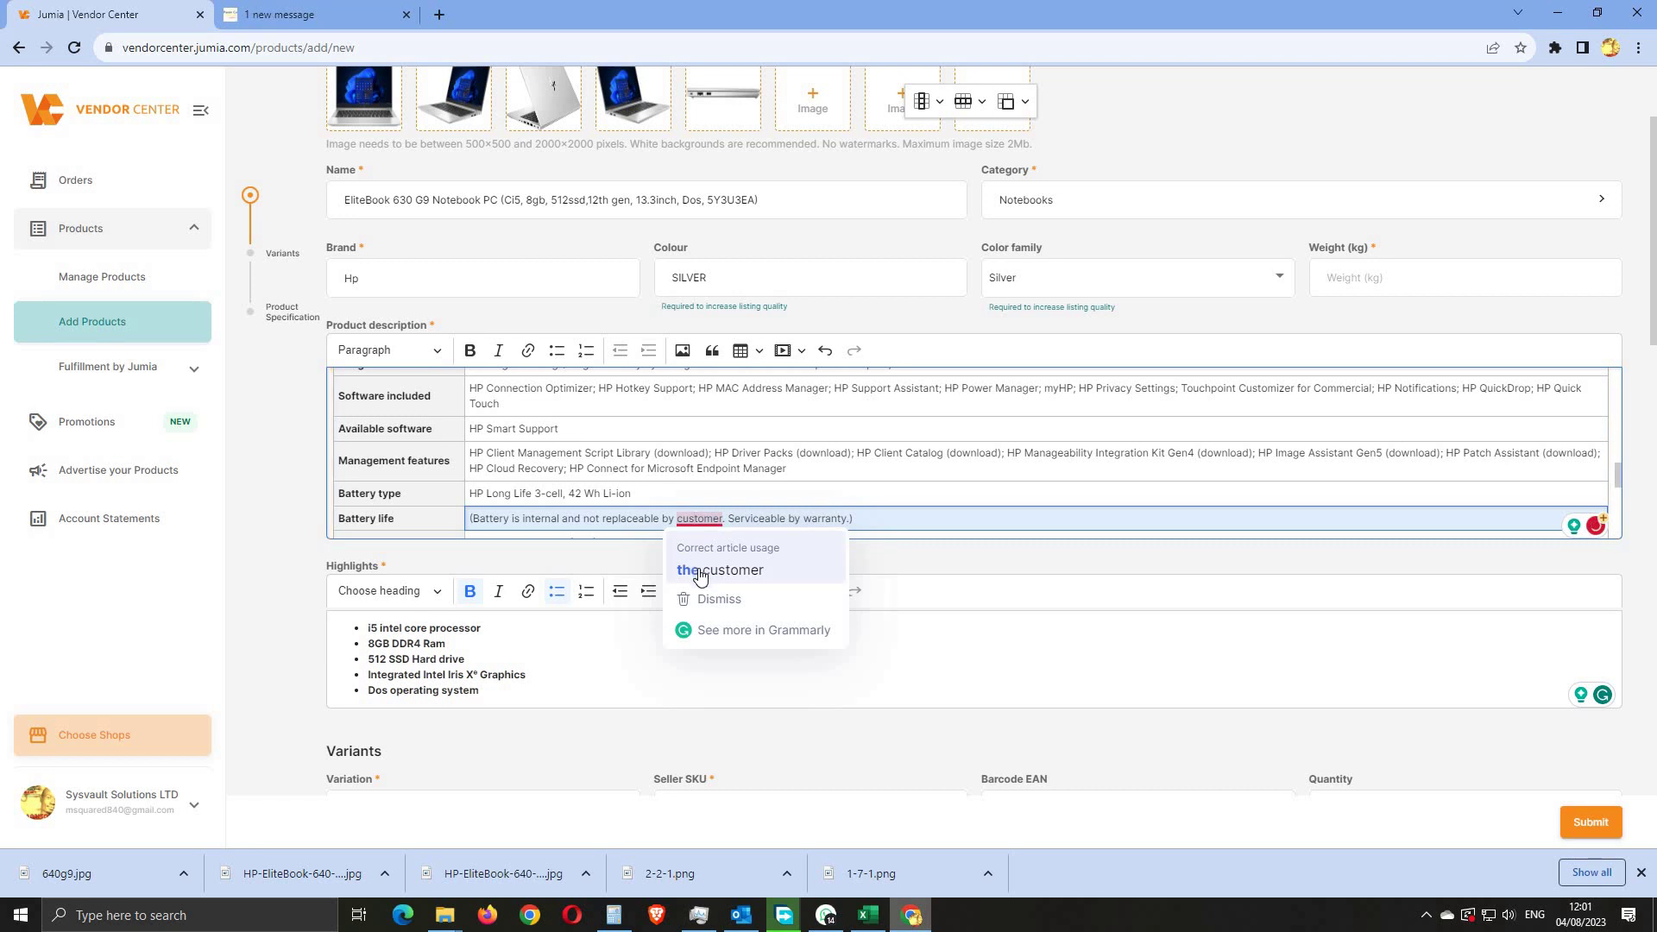
pyautogui.click(700, 571)
# Step: Accept Grammarly's suggestions to replace "connection" with "link" in the wireless LAN text and add a comma after "connectivity"
pyautogui.scroll(2, 902, 518)
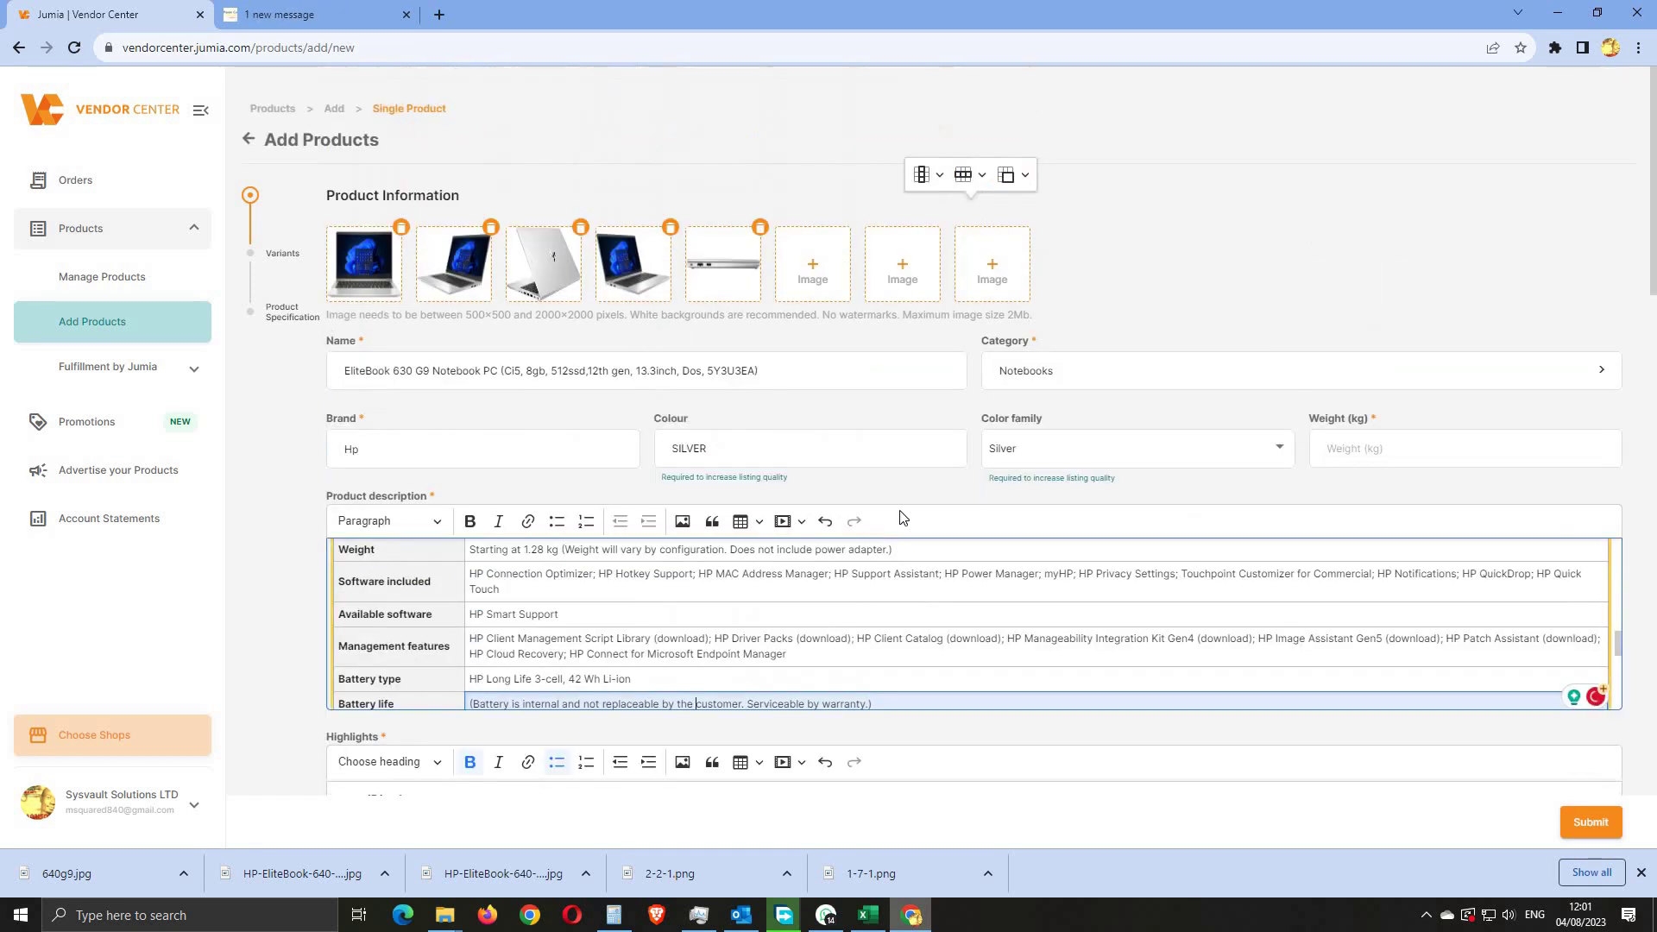
pyautogui.scroll(2, 944, 629)
pyautogui.scroll(-3, 945, 629)
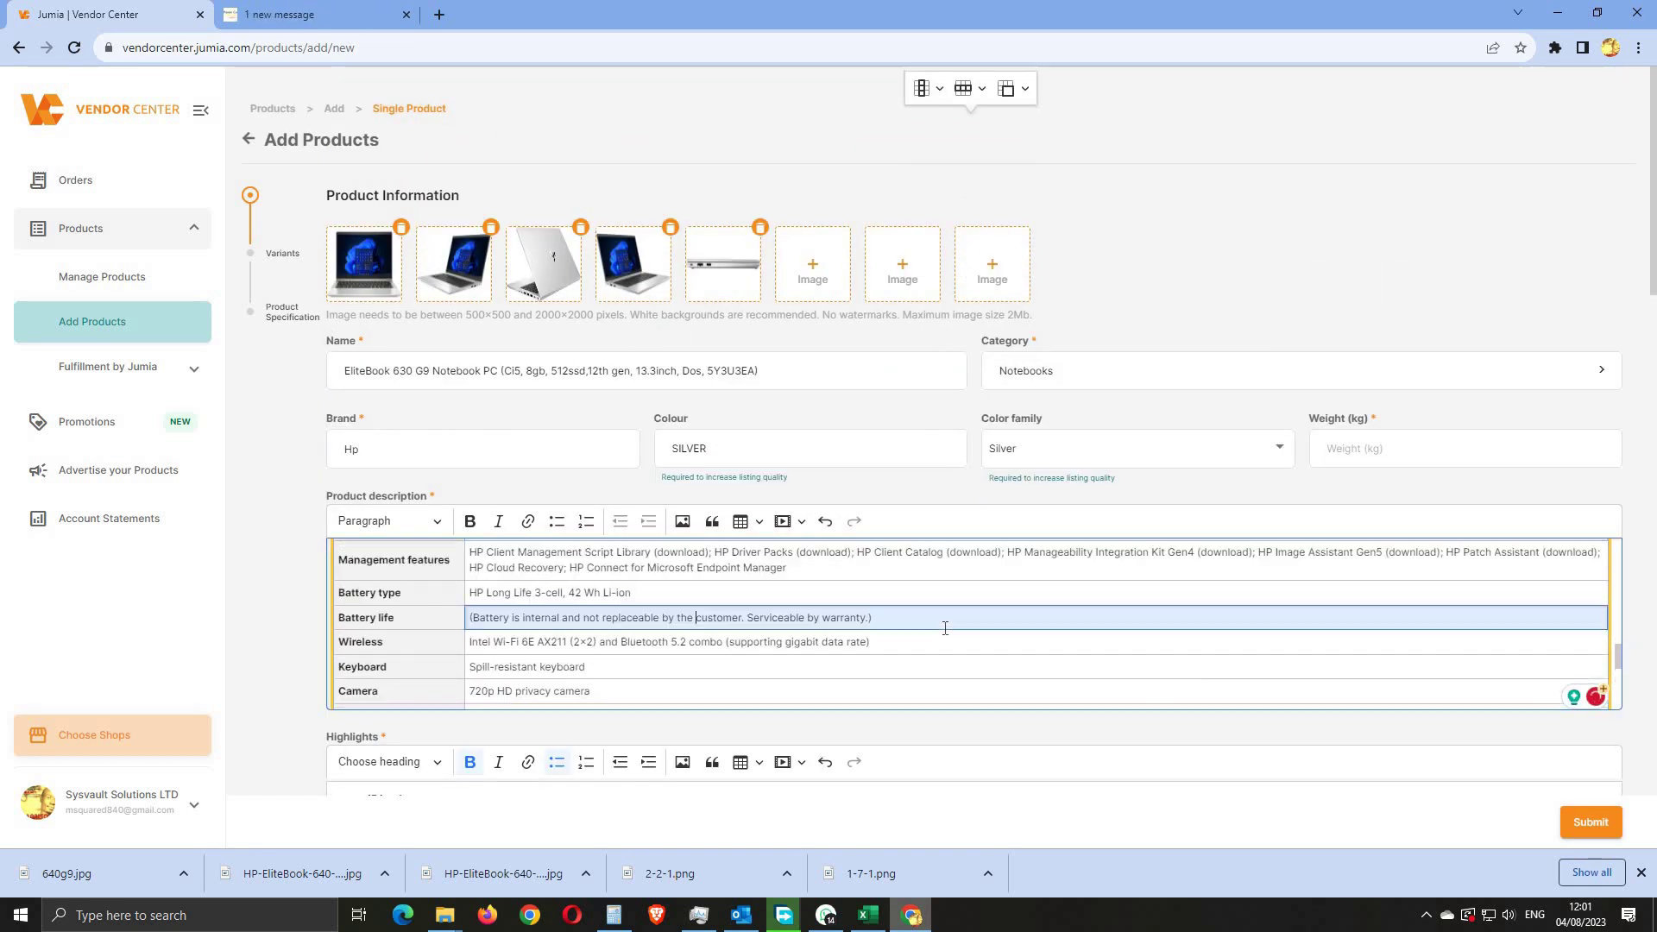
pyautogui.scroll(6, 945, 628)
pyautogui.scroll(-1, 945, 629)
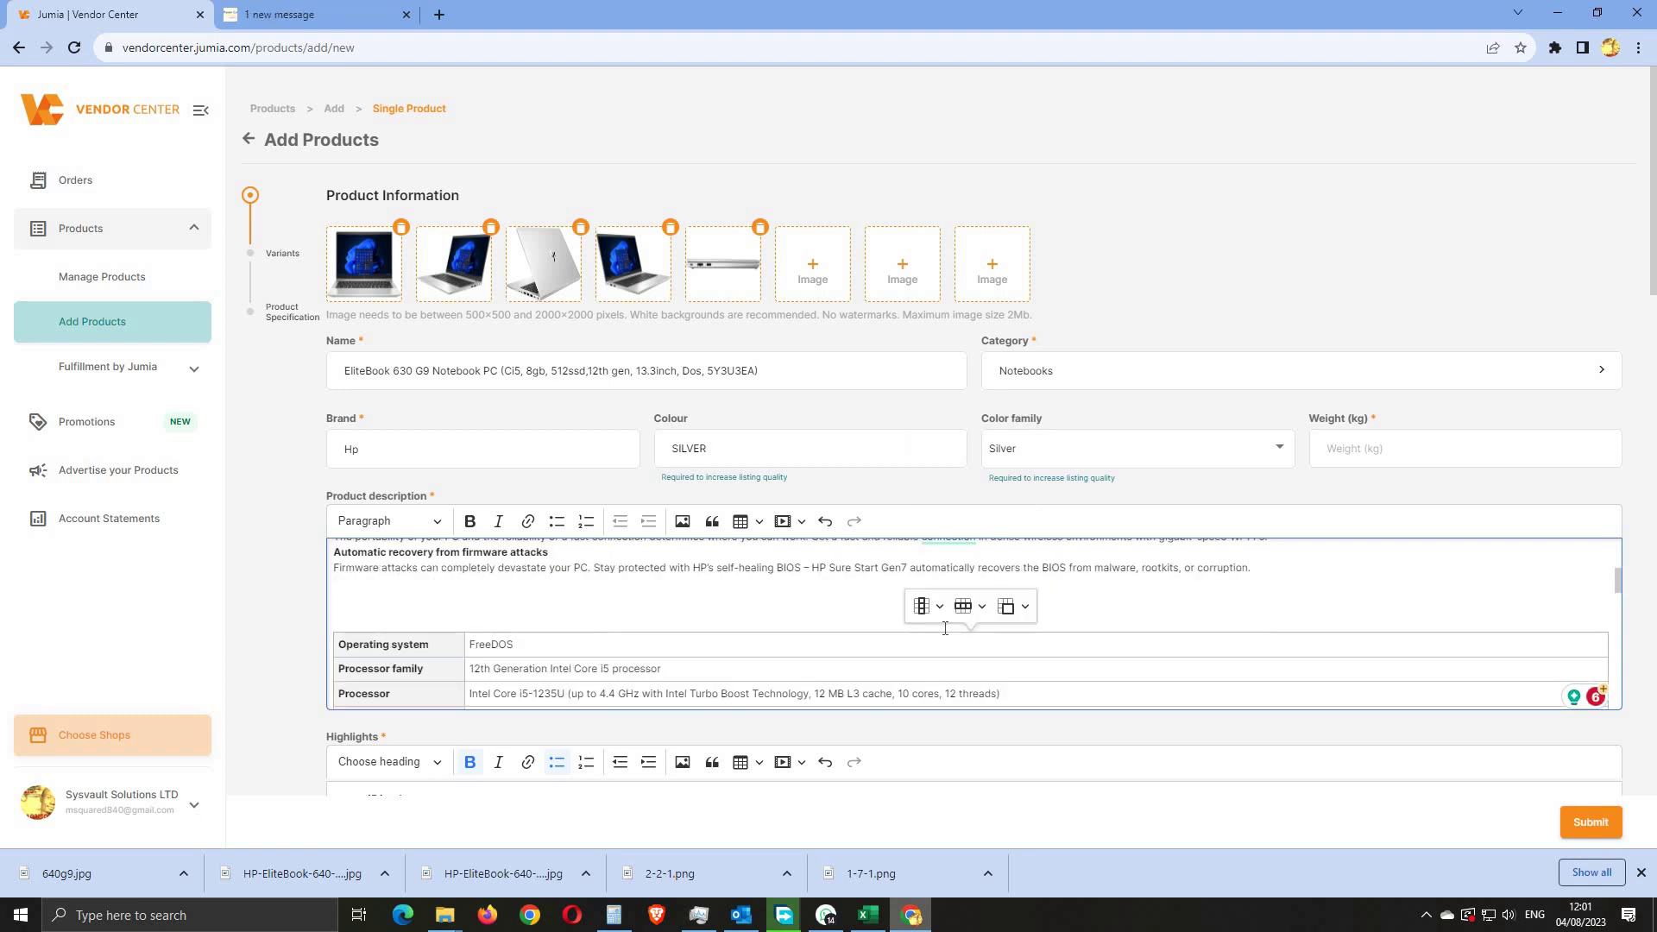
pyautogui.scroll(1, 945, 628)
pyautogui.click(949, 624)
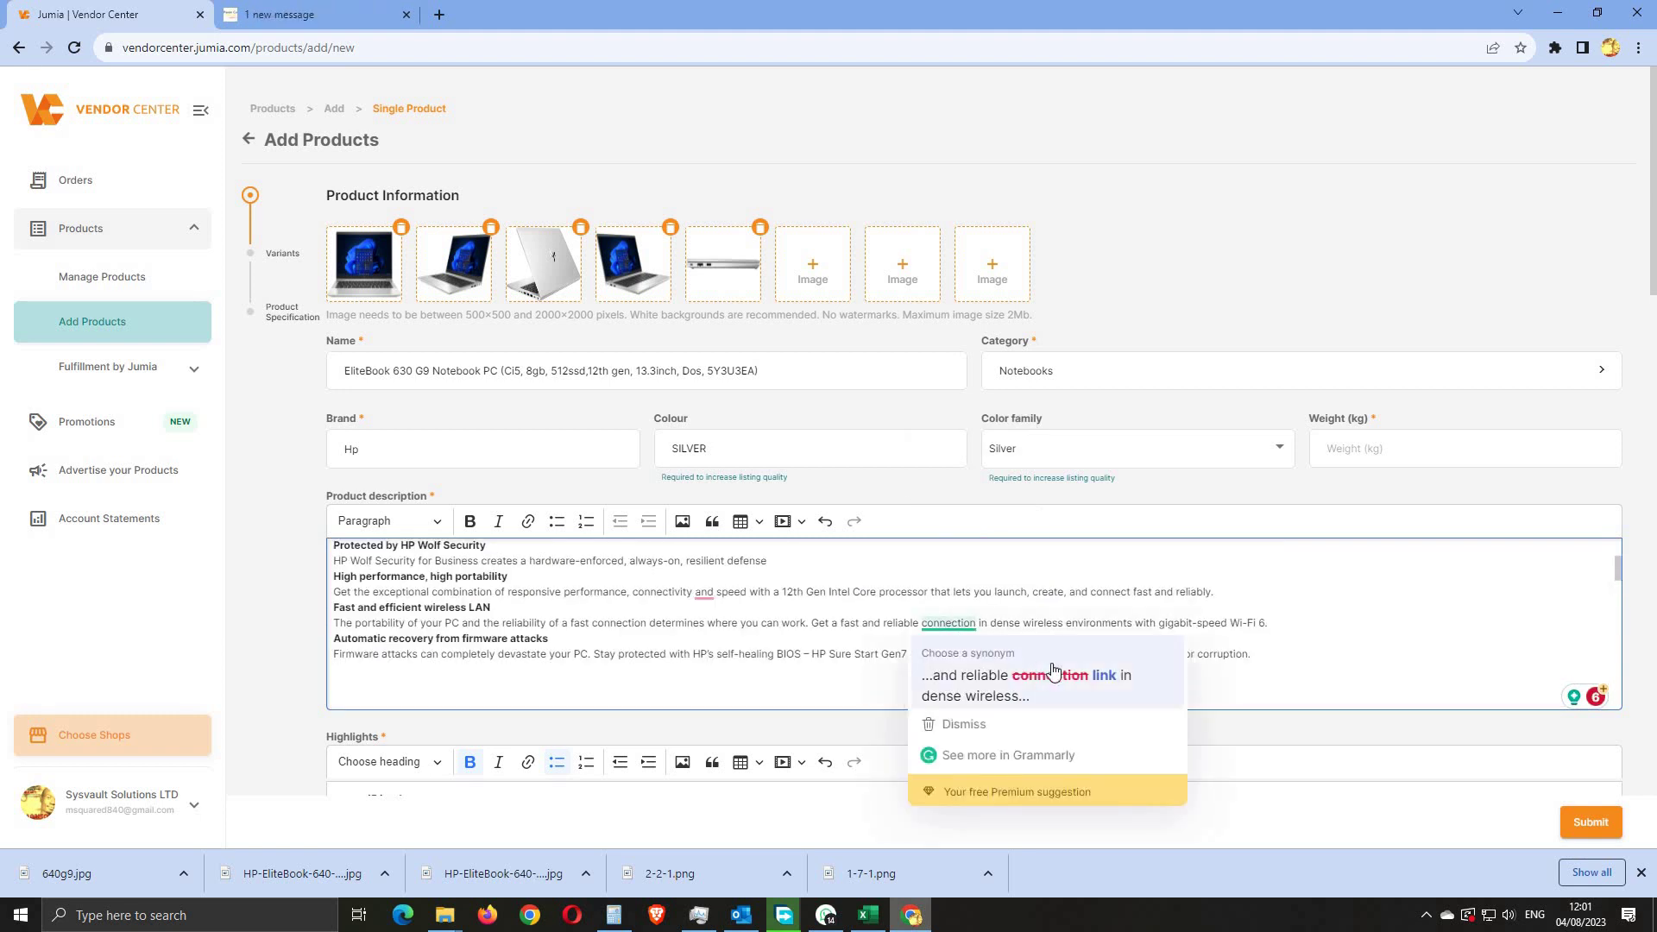
pyautogui.click(1098, 680)
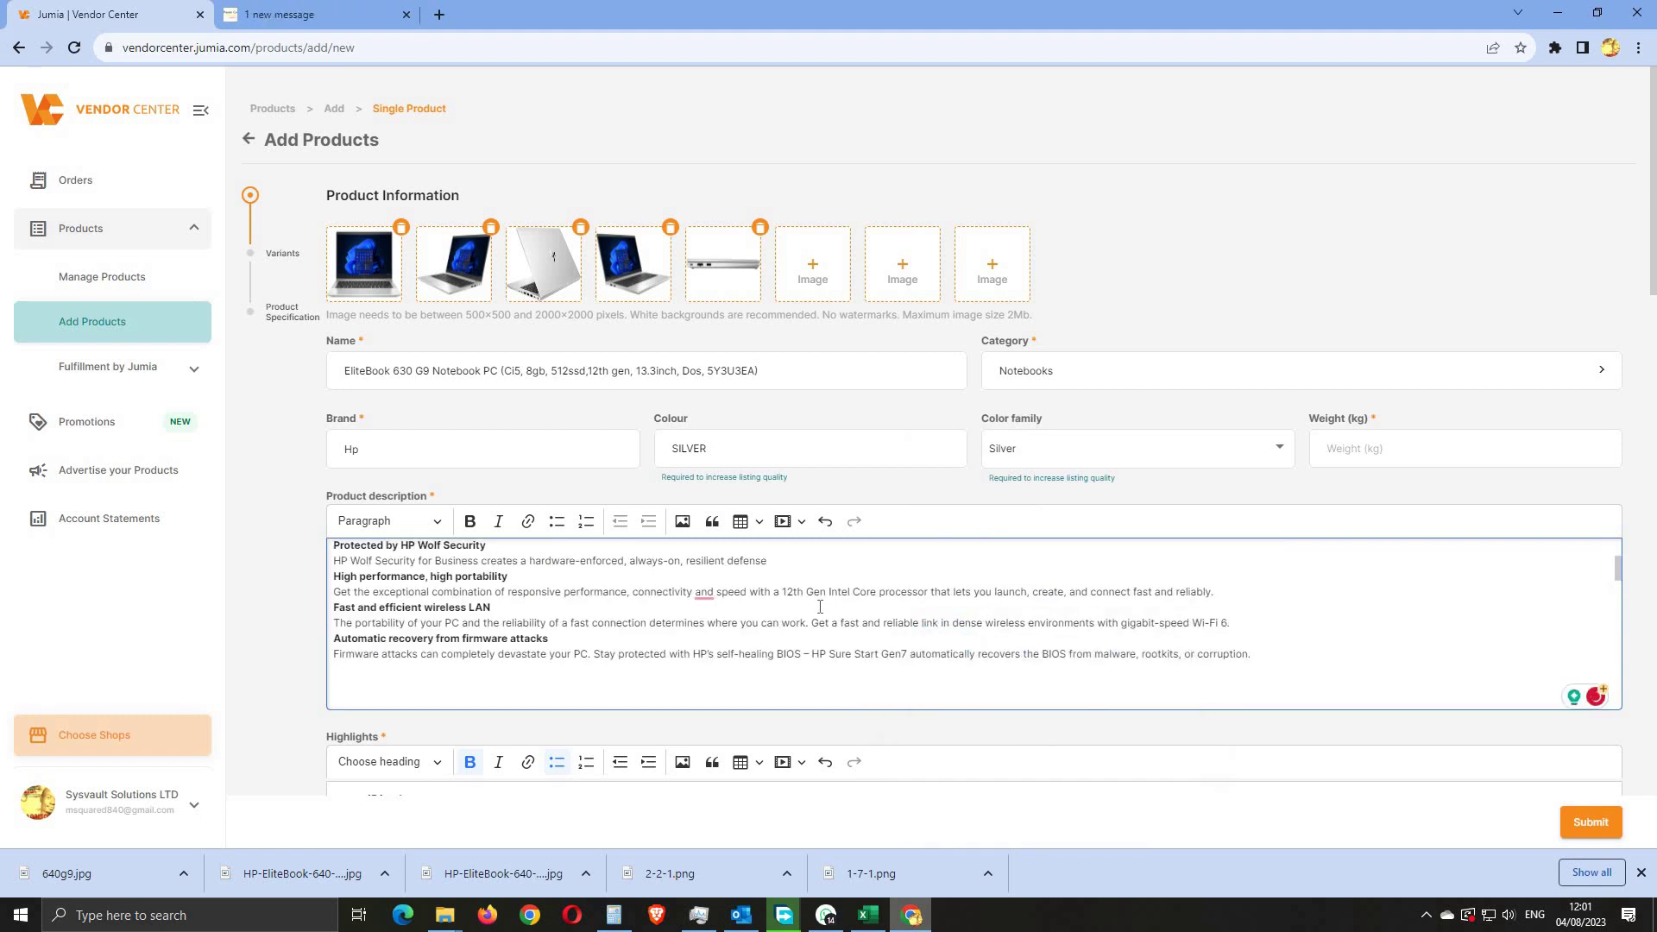
pyautogui.click(699, 594)
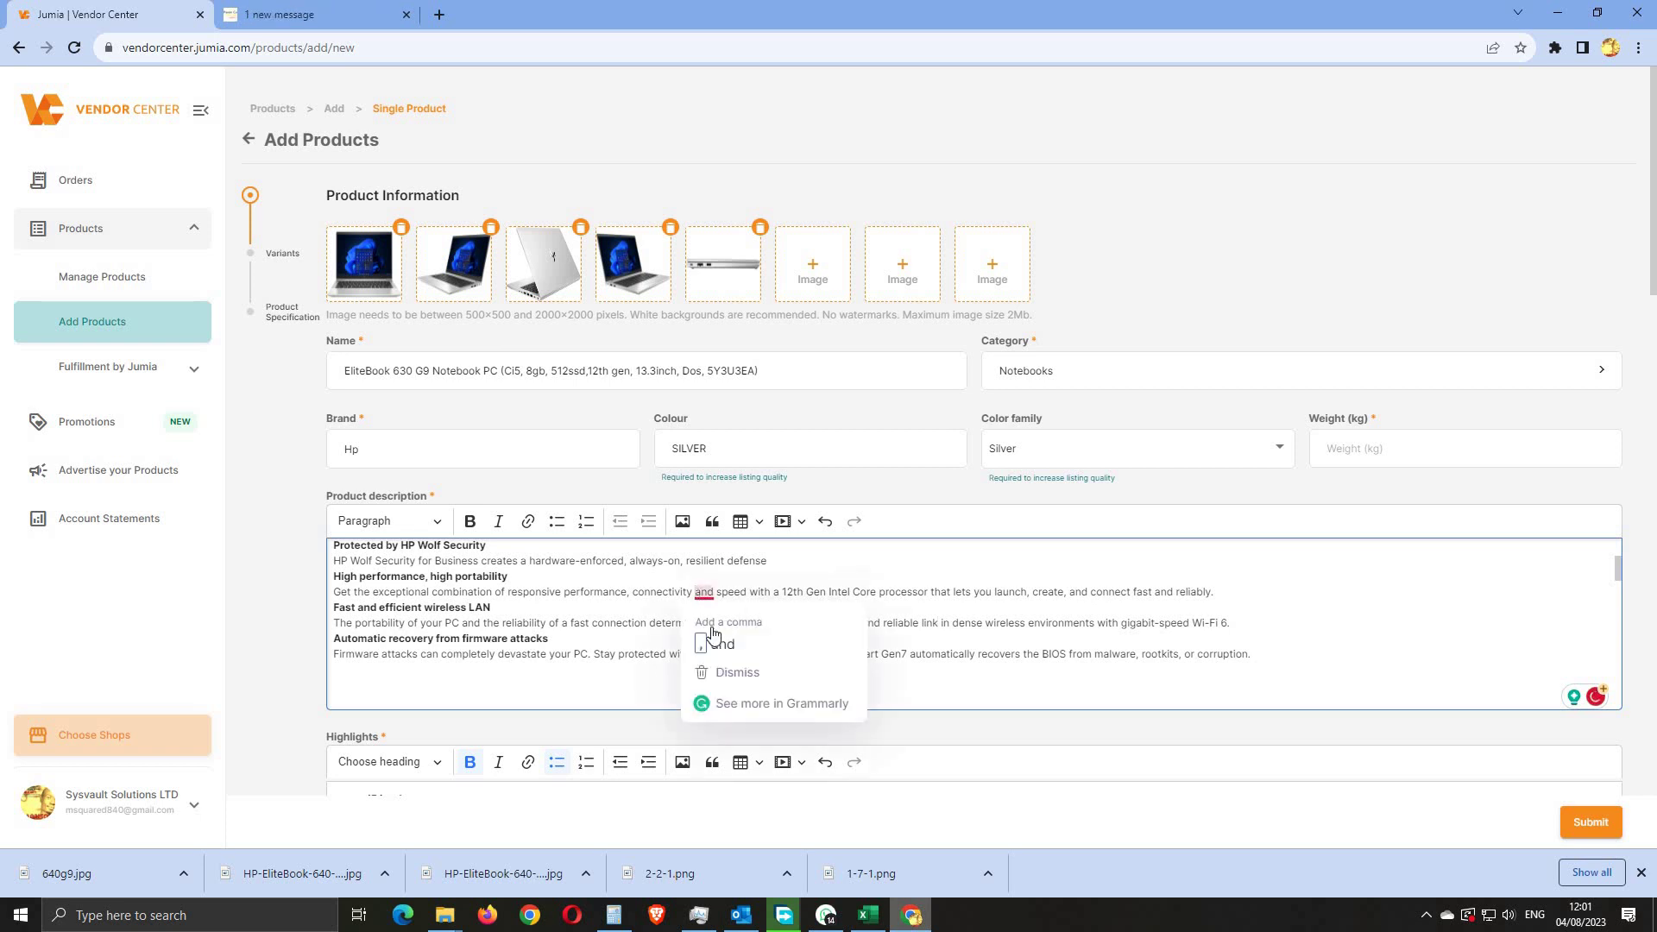
pyautogui.click(722, 645)
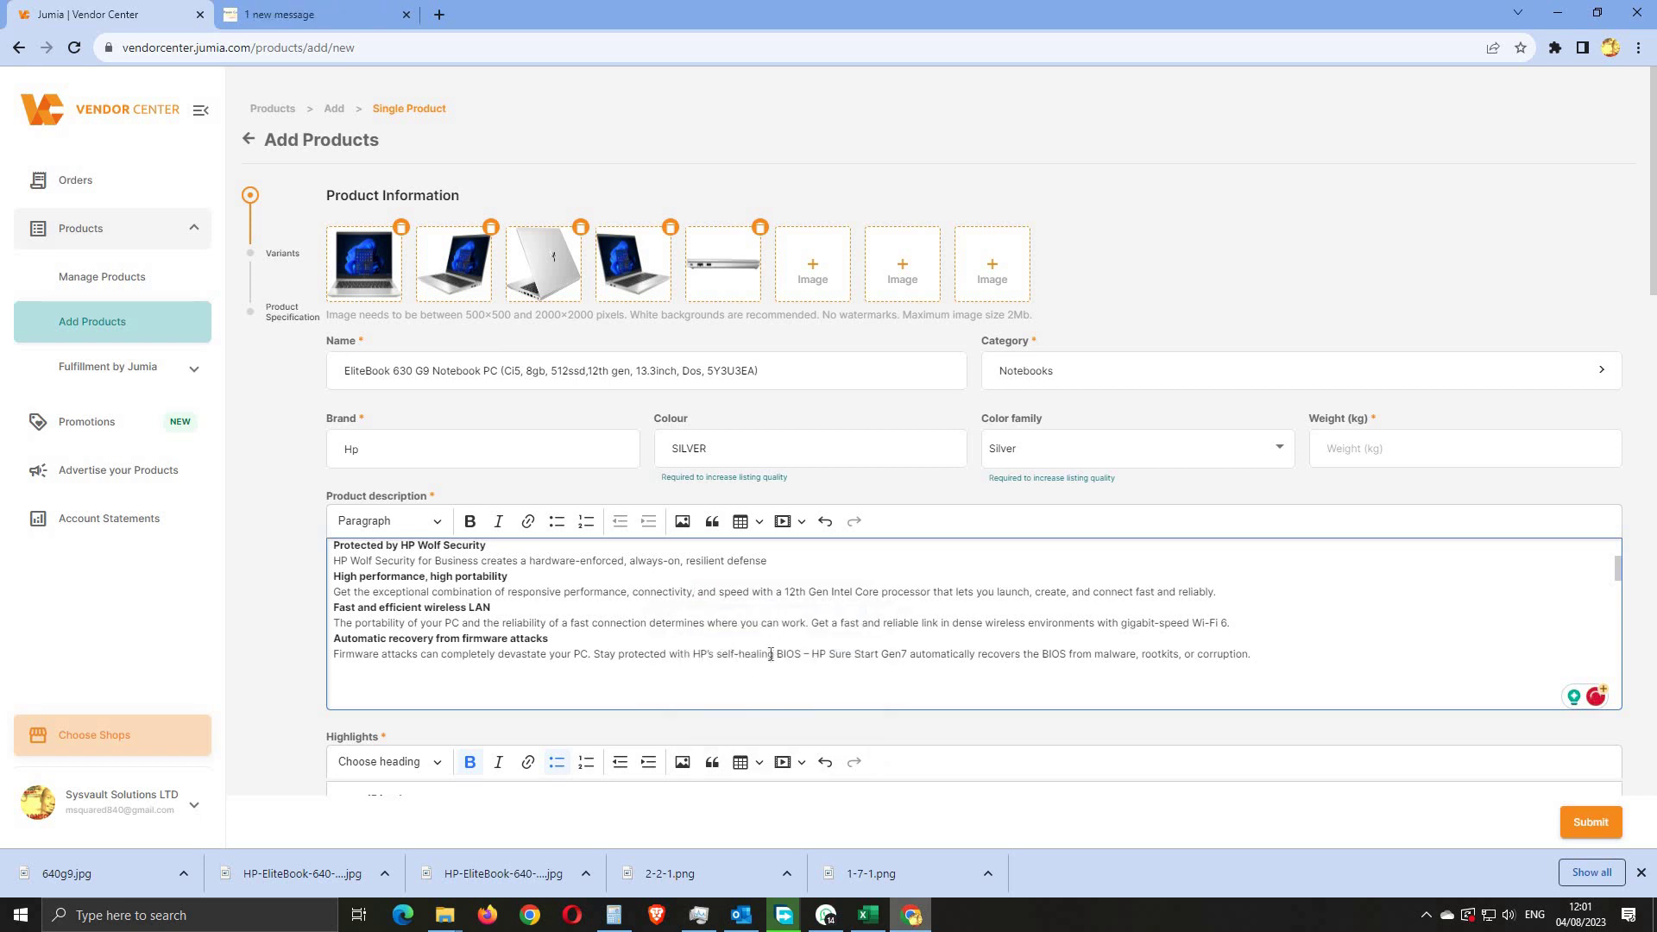
# Step: Try to remove the comma after "IT environments" with Grammarly, and remove the extra spaces in "Audio and" and "Intel processor"
pyautogui.scroll(2, 738, 616)
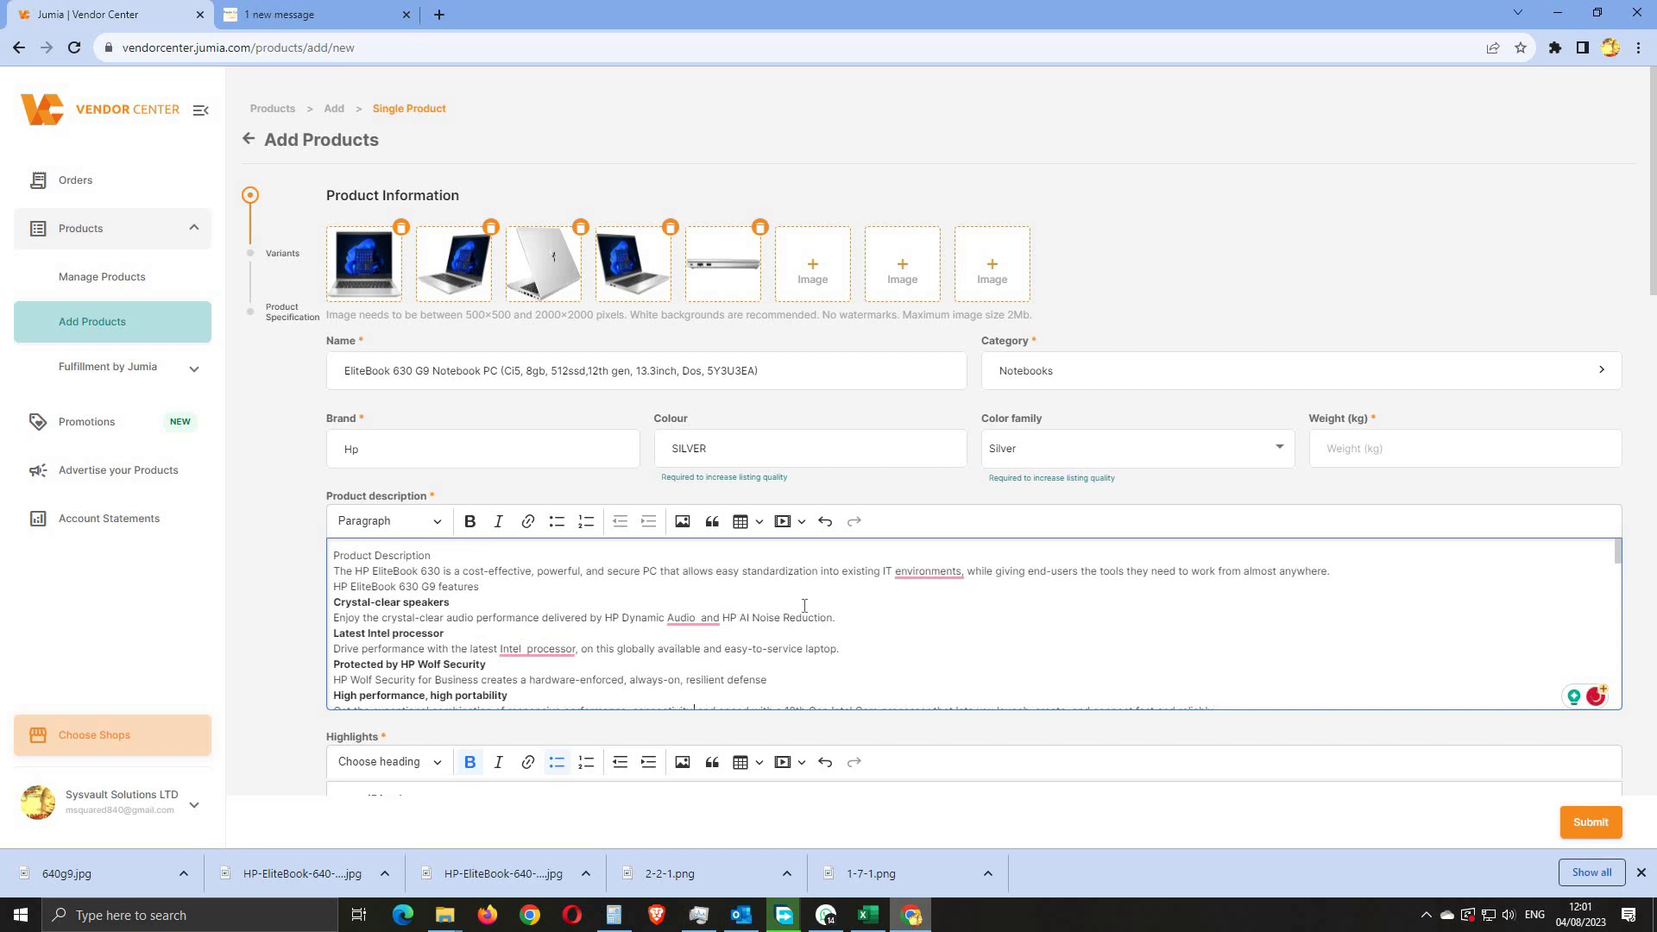
pyautogui.click(929, 571)
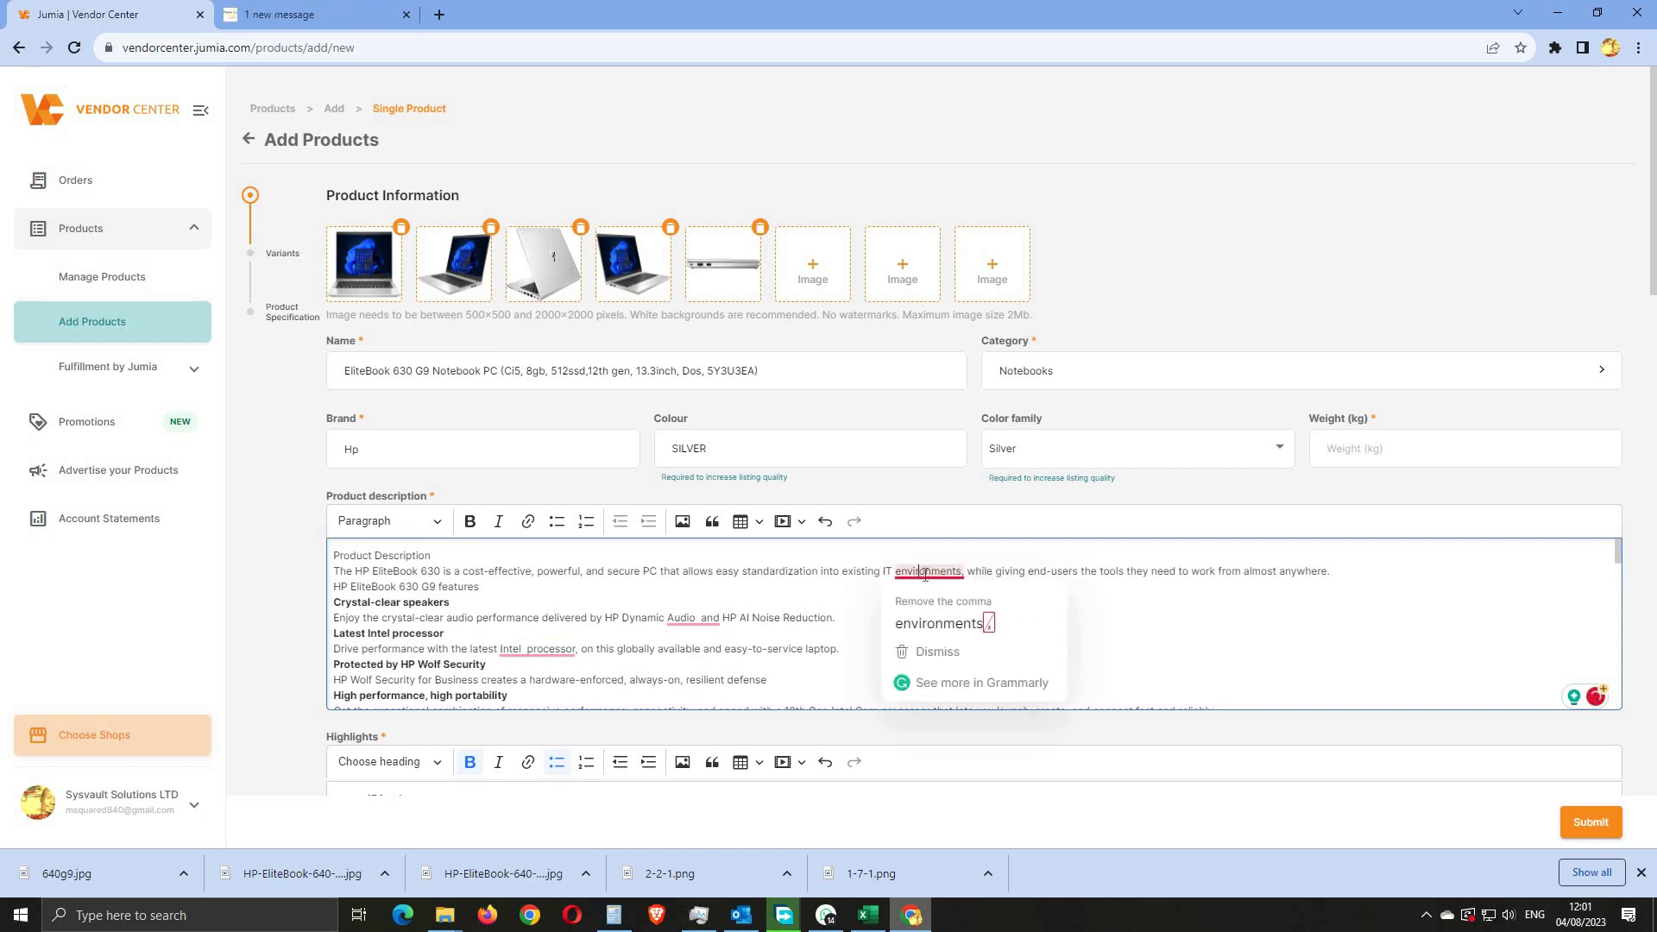
pyautogui.click(955, 623)
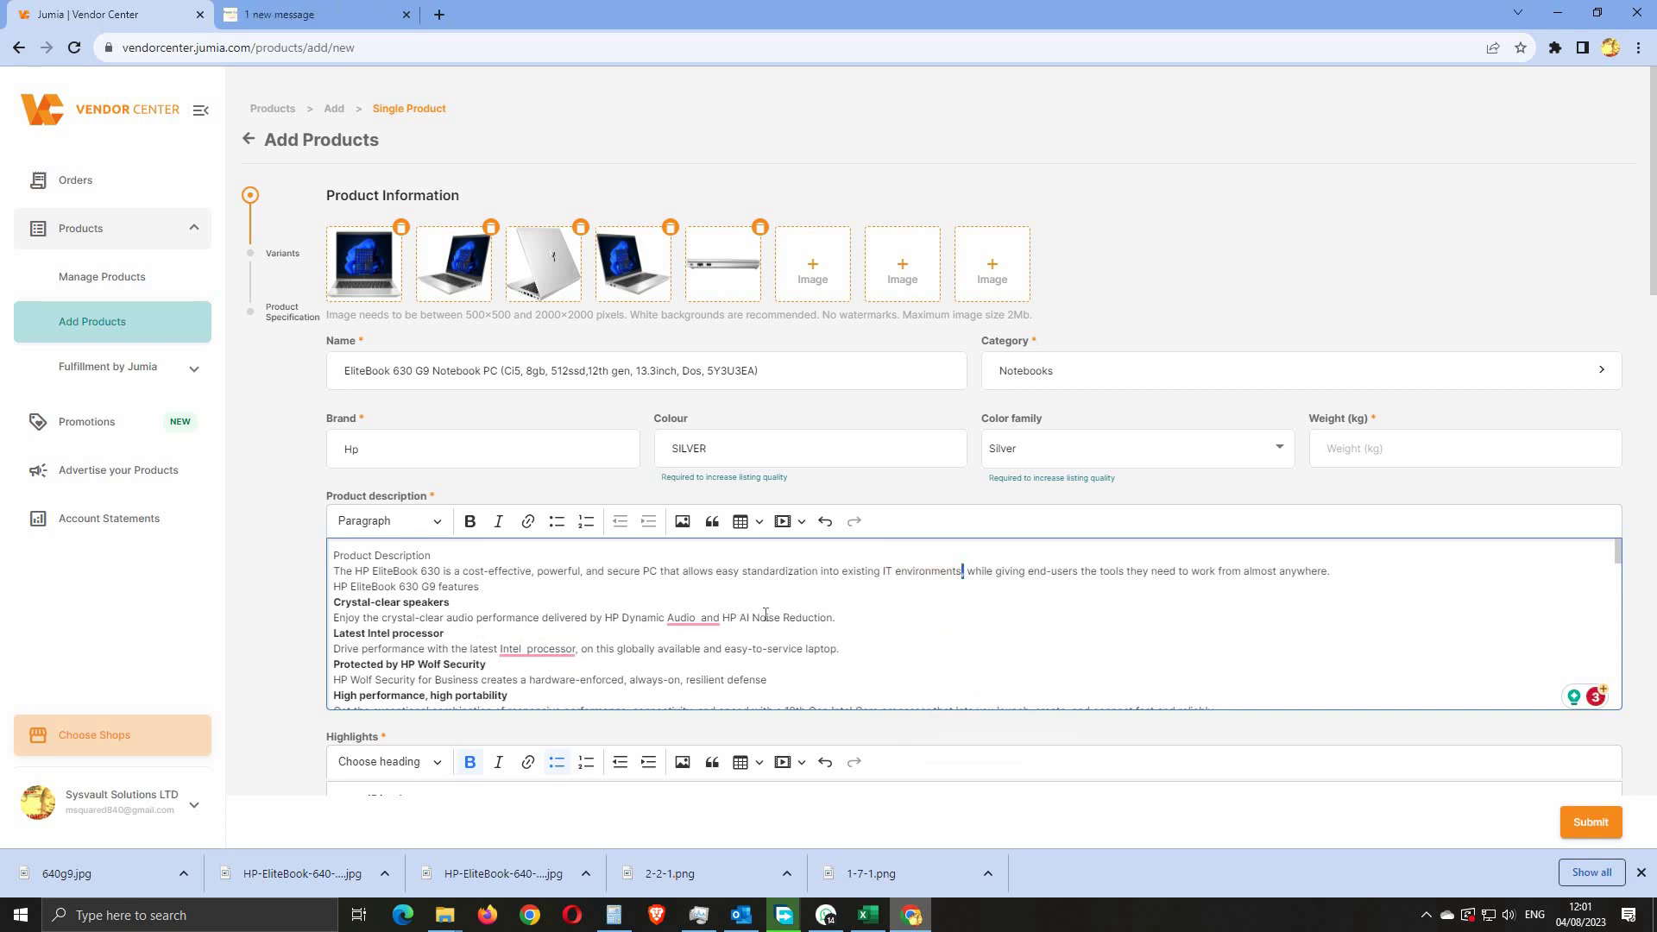
pyautogui.click(695, 618)
pyautogui.click(708, 669)
pyautogui.click(530, 649)
pyautogui.click(559, 700)
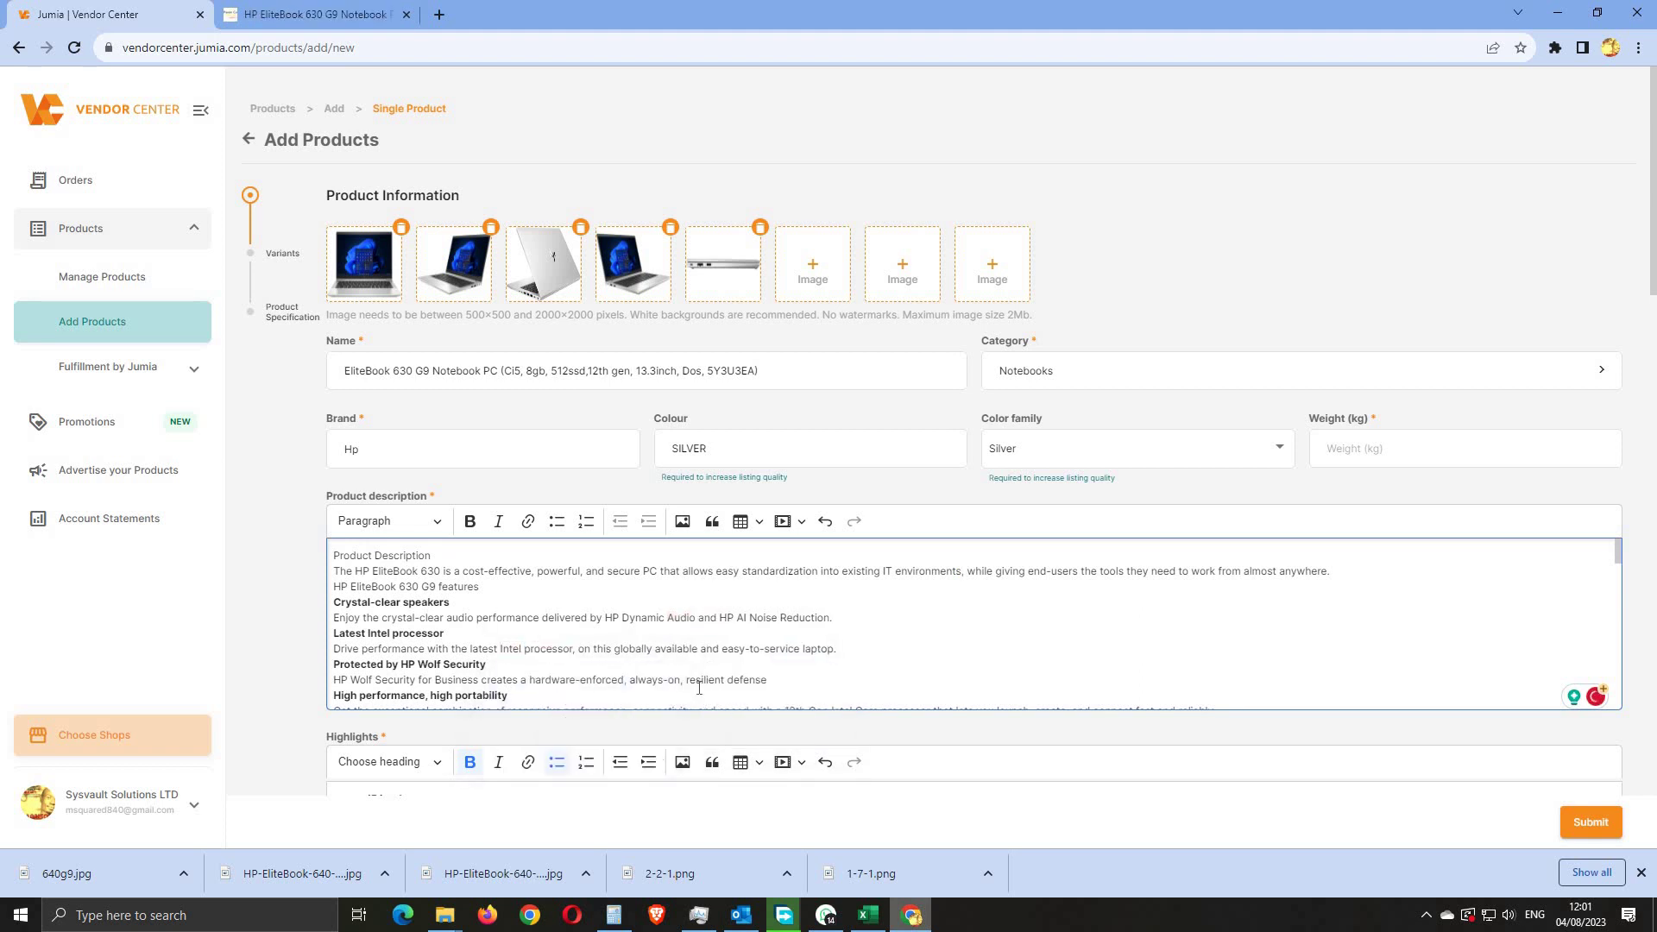
# Step: Insert a blank line below the "Product Description" heading in the product description and make that heading bold
pyautogui.scroll(-5, 715, 648)
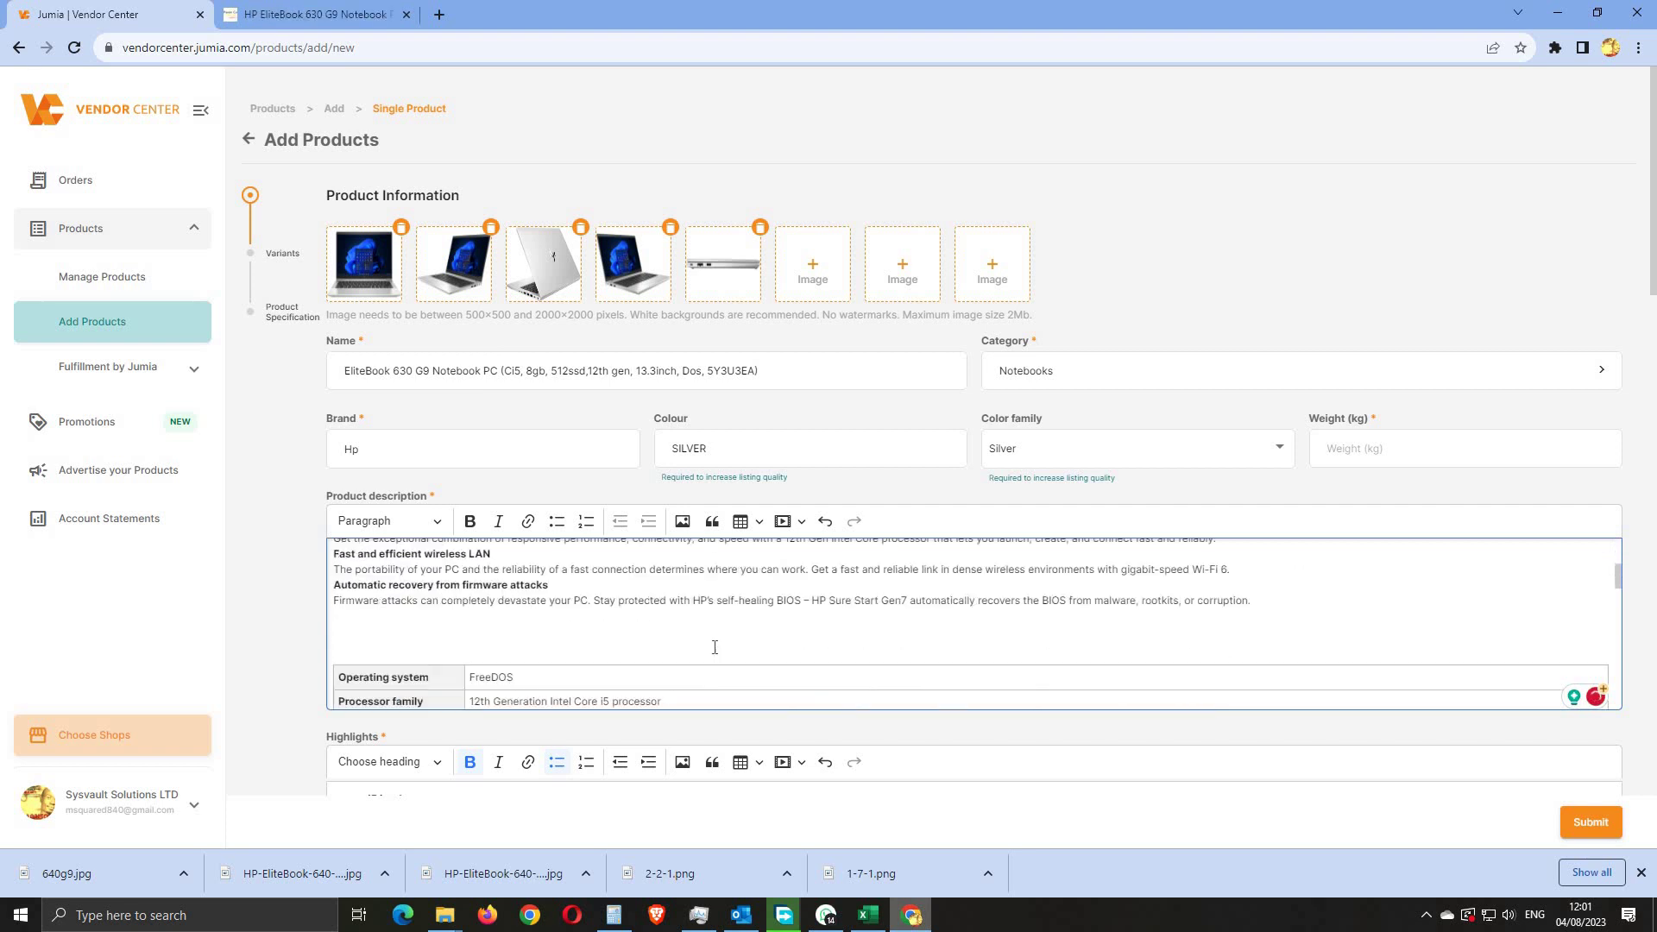
pyautogui.scroll(5, 716, 646)
pyautogui.click(439, 561)
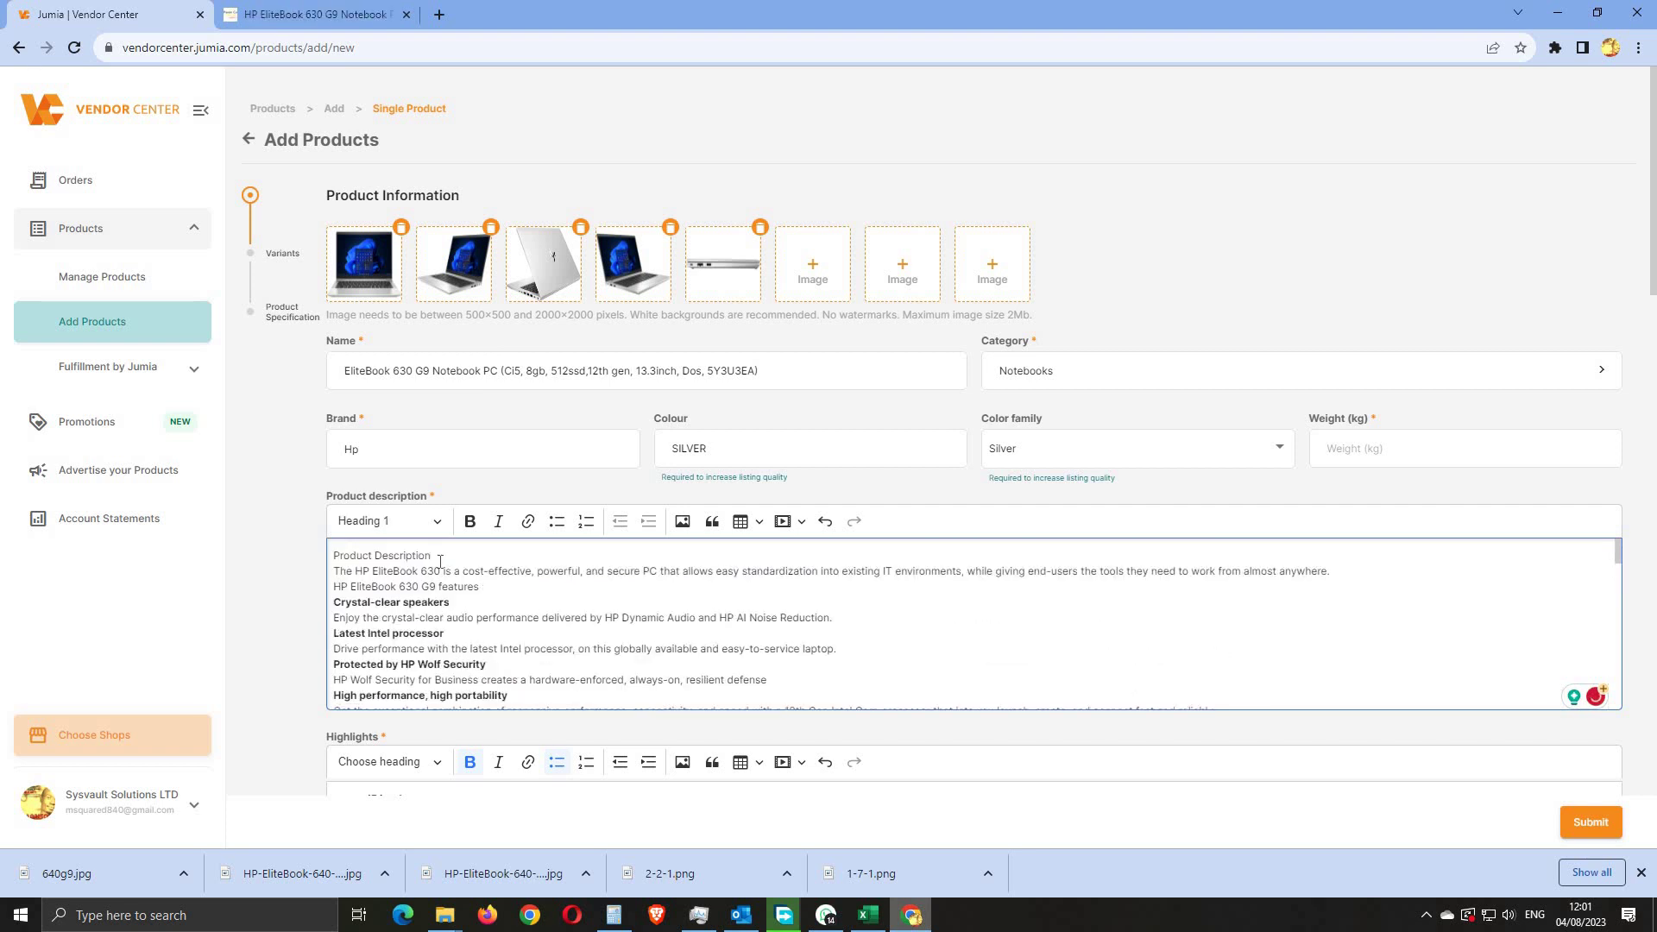
pyautogui.press('Return')
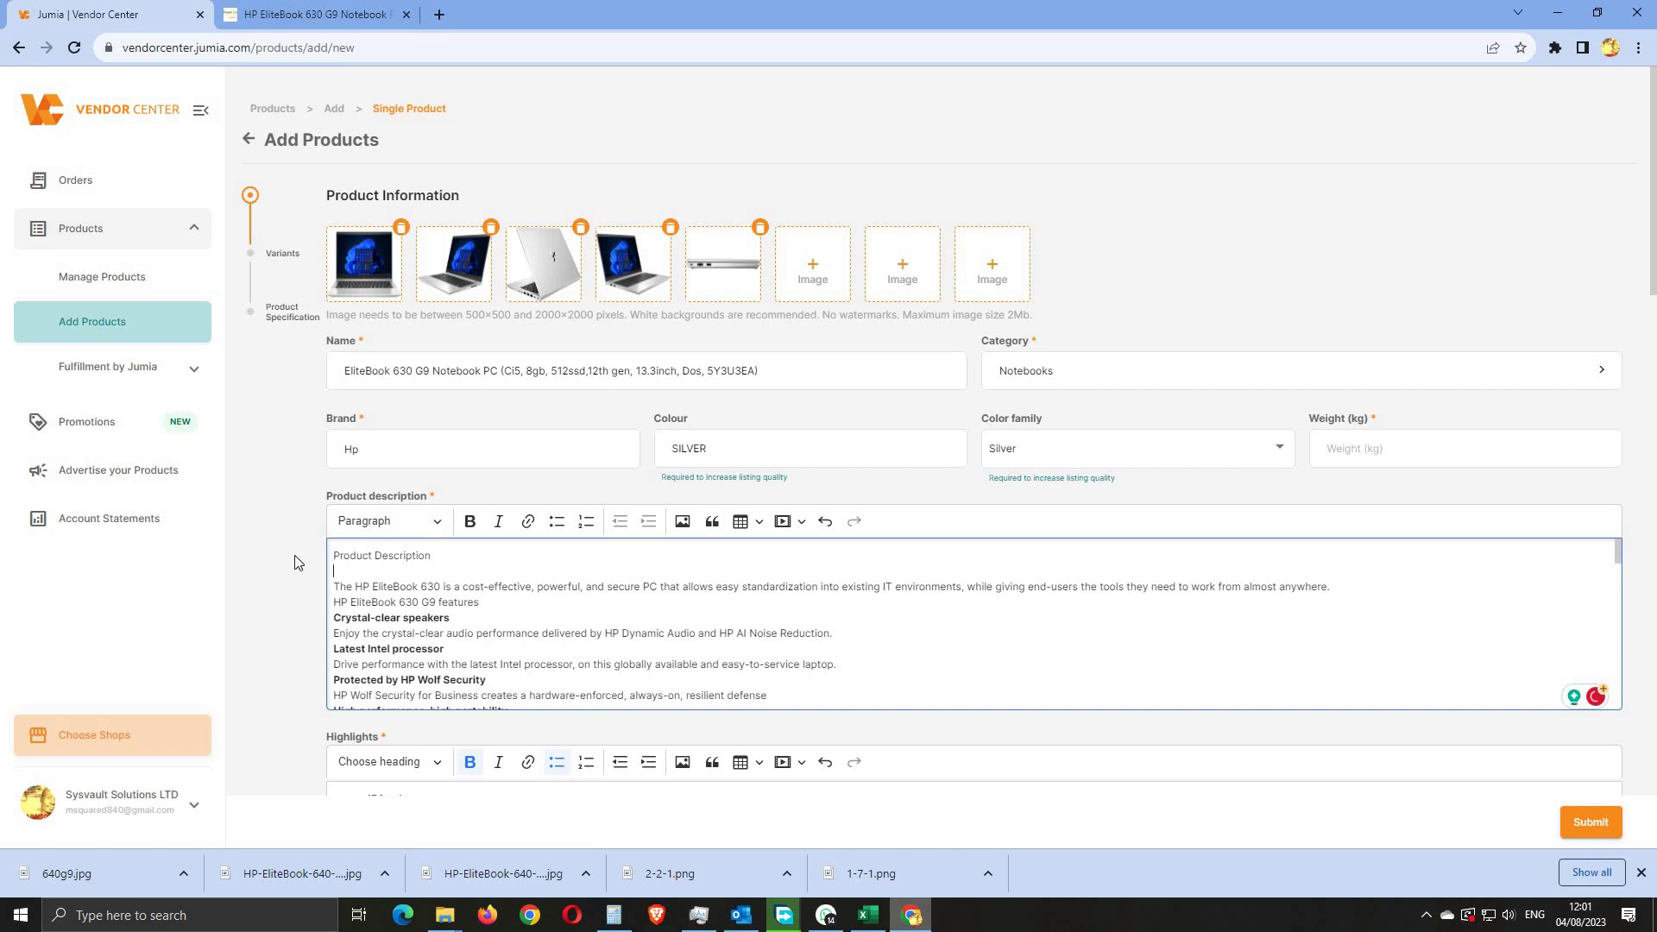
pyautogui.hotkey('shift', 'Up')
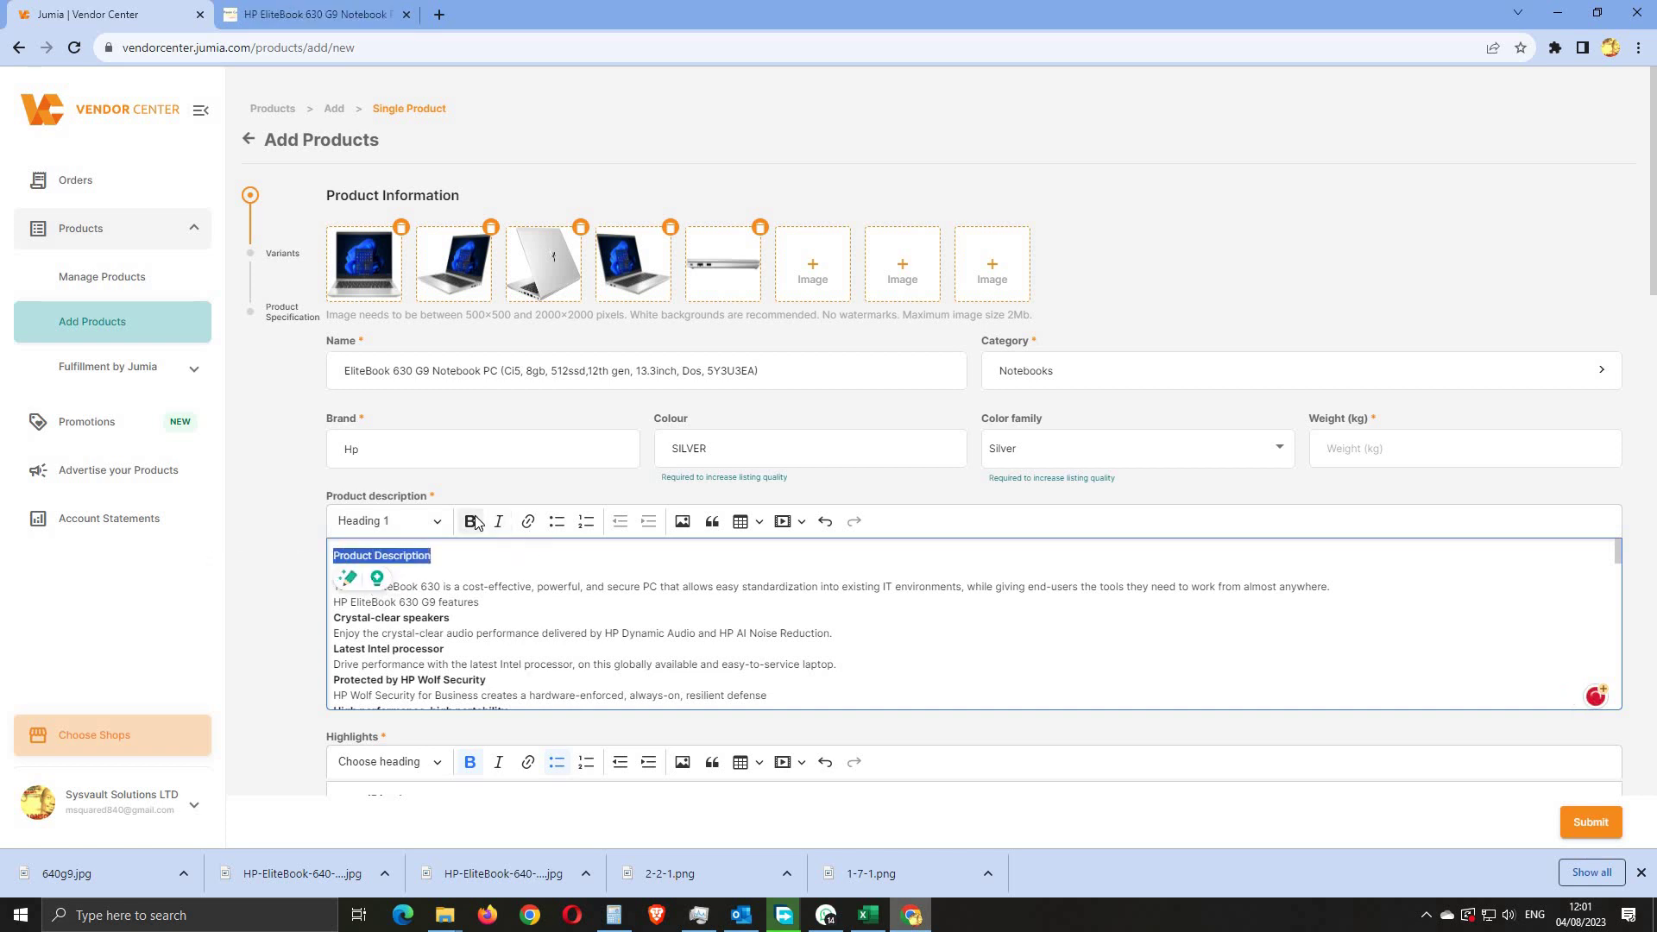
pyautogui.click(473, 522)
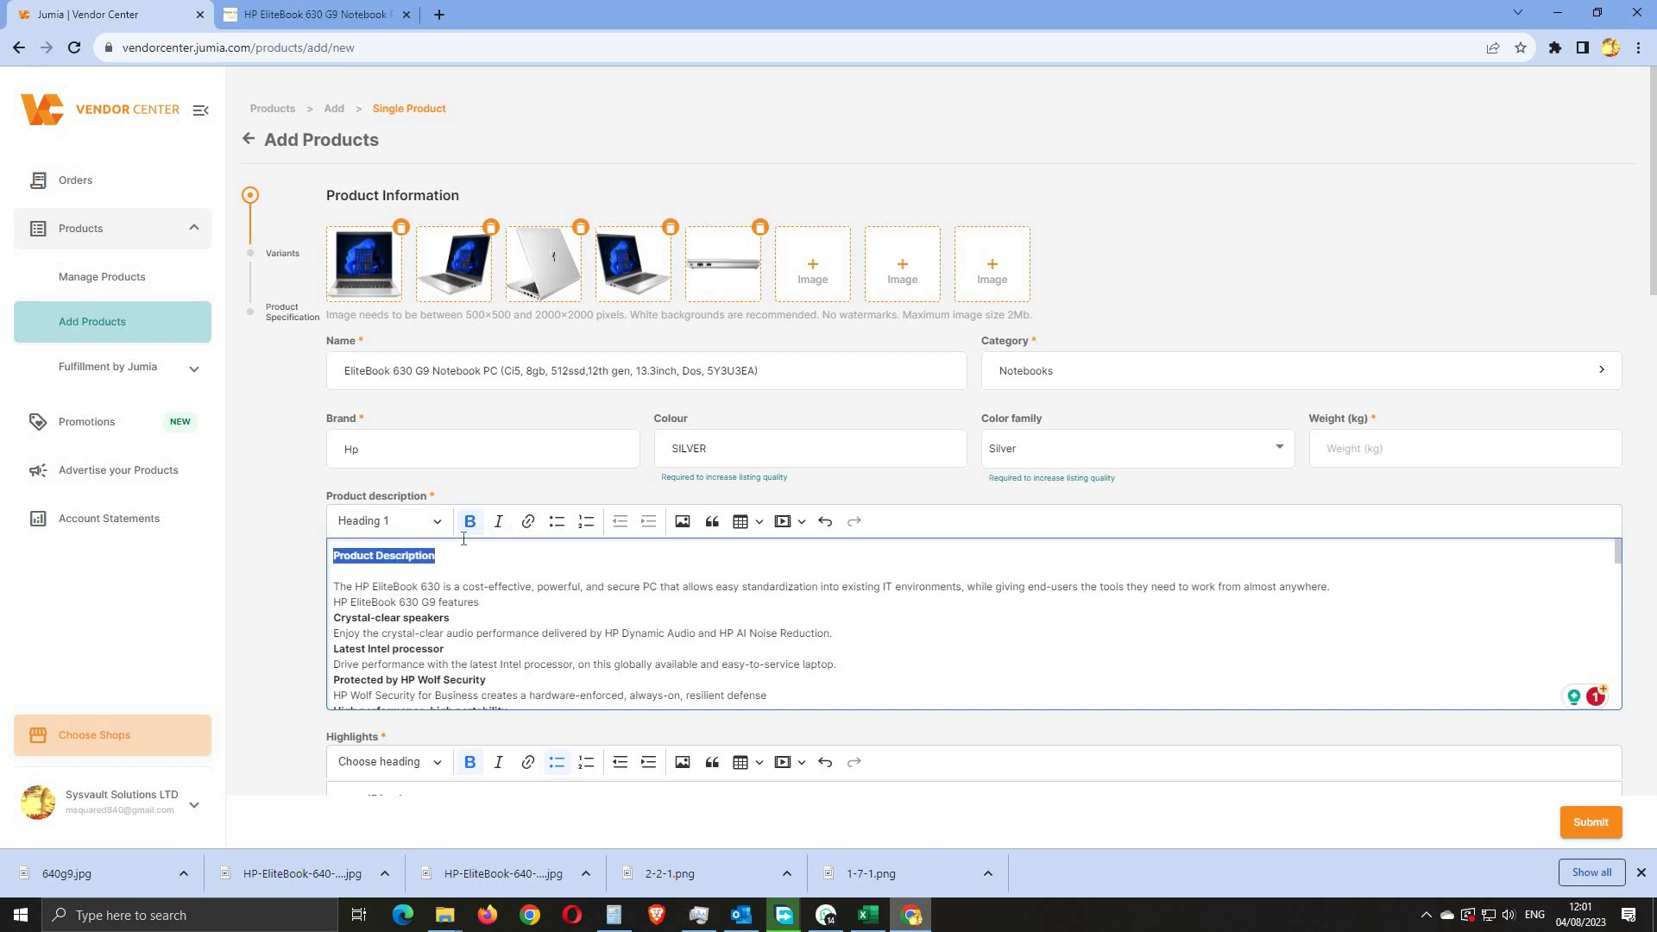
pyautogui.click(438, 521)
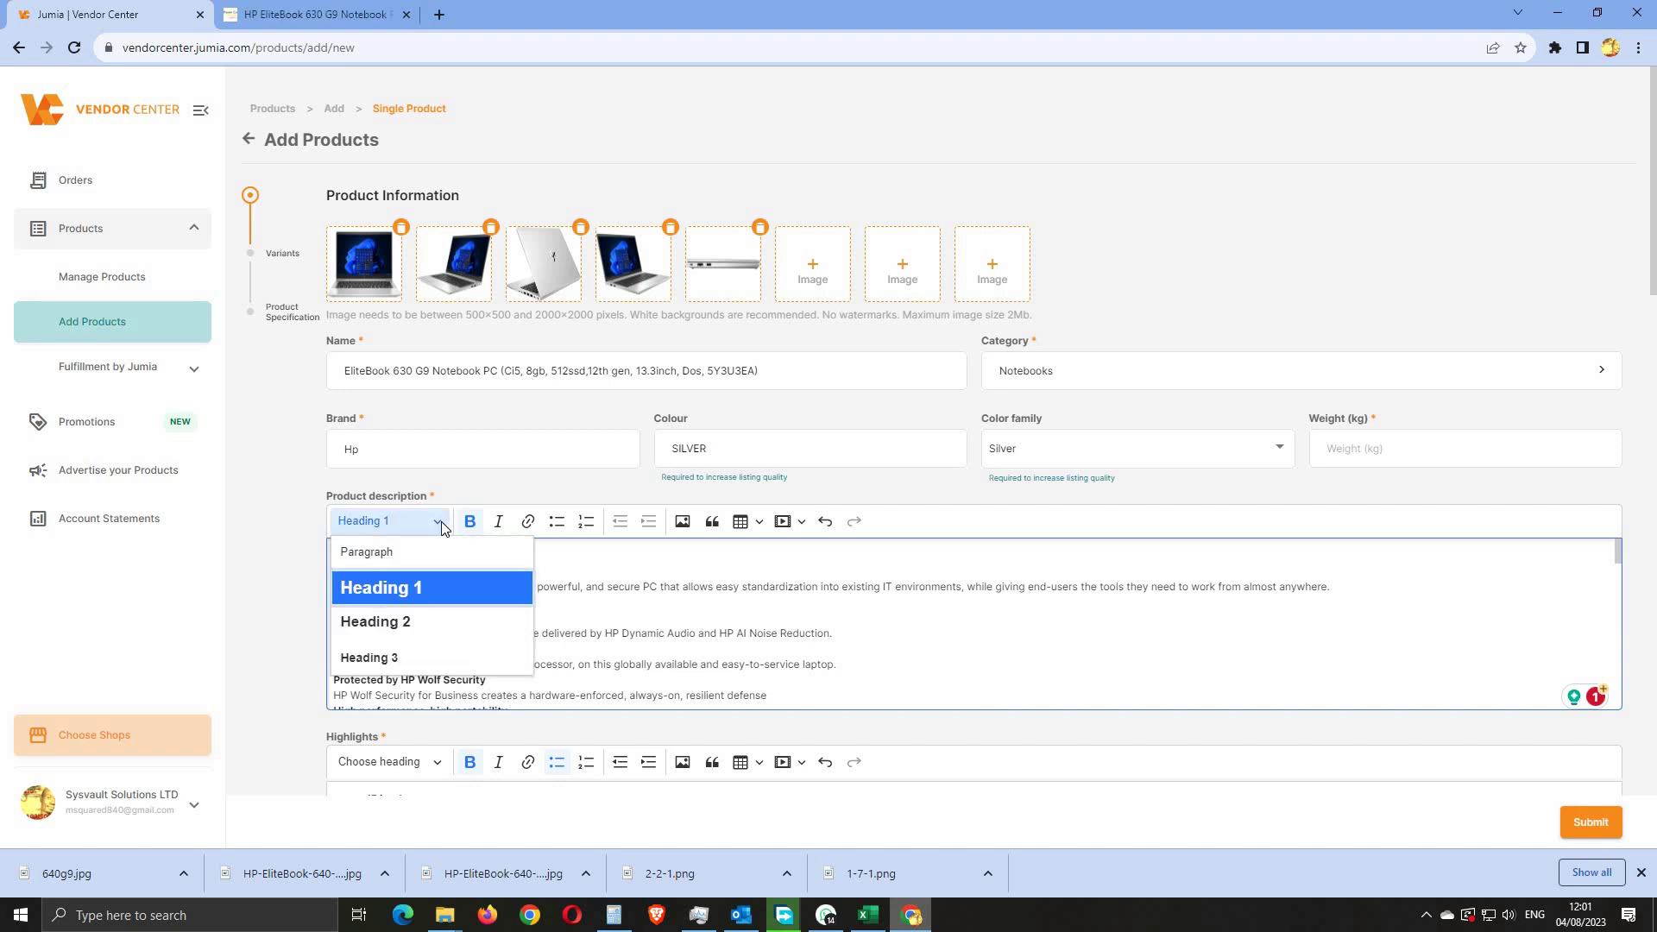
pyautogui.click(695, 576)
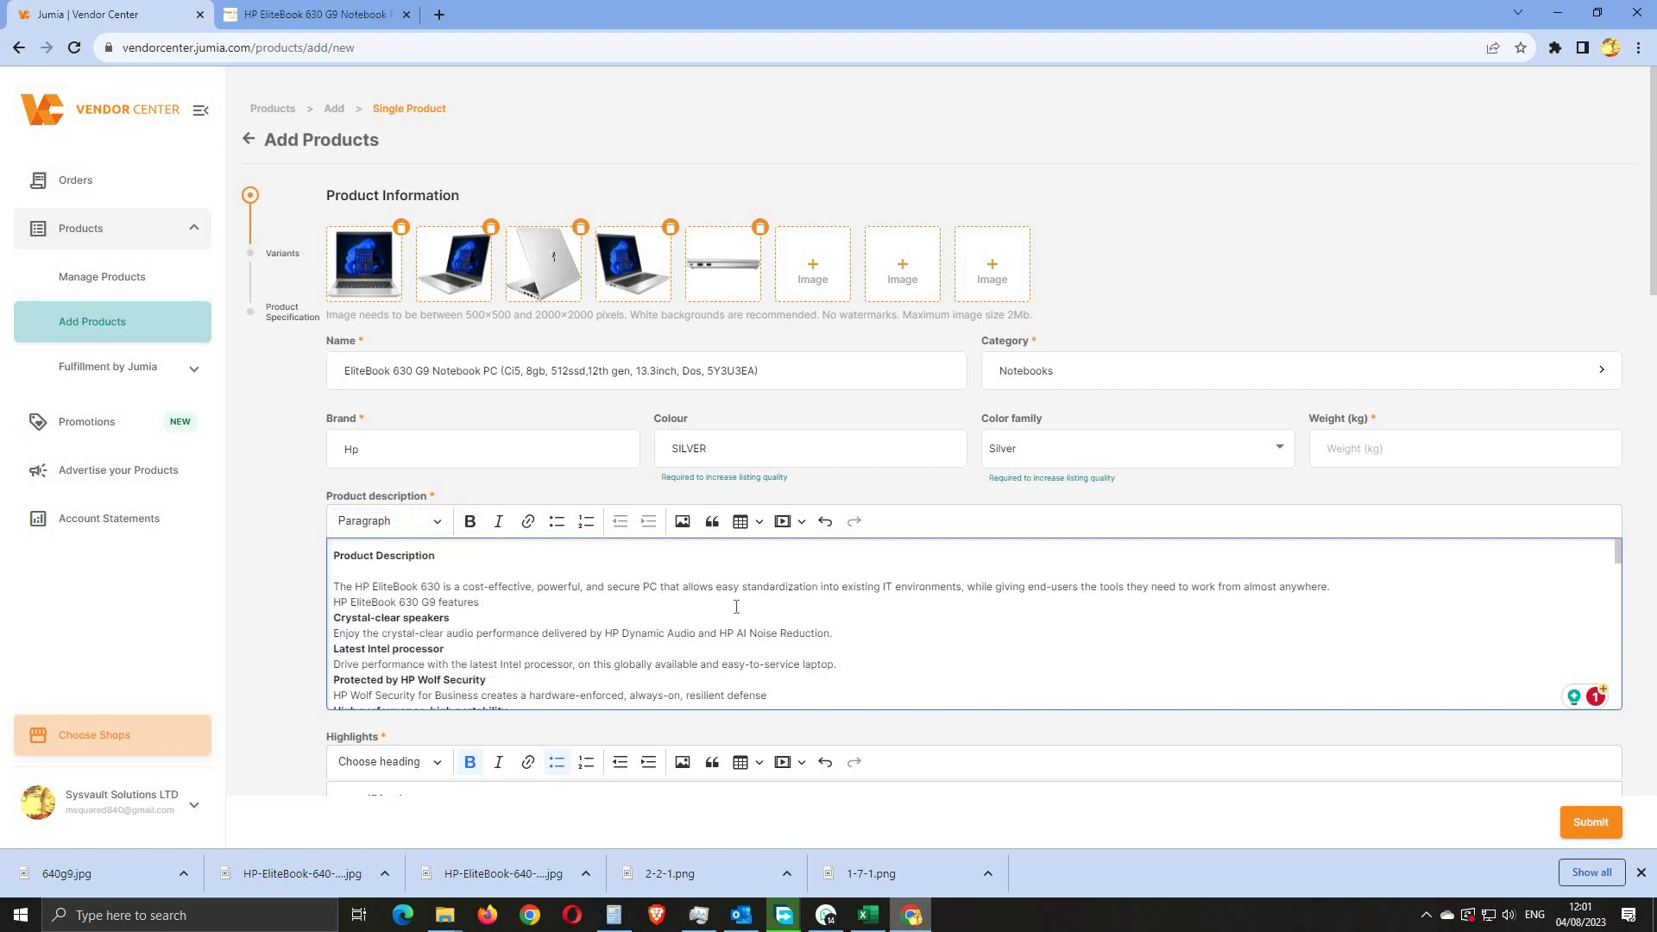
# Step: Accept Grammarly's suggestion to add a space before "Intel" in the Graphics row of the specification table
pyautogui.scroll(-4, 736, 607)
pyautogui.scroll(3, 914, 645)
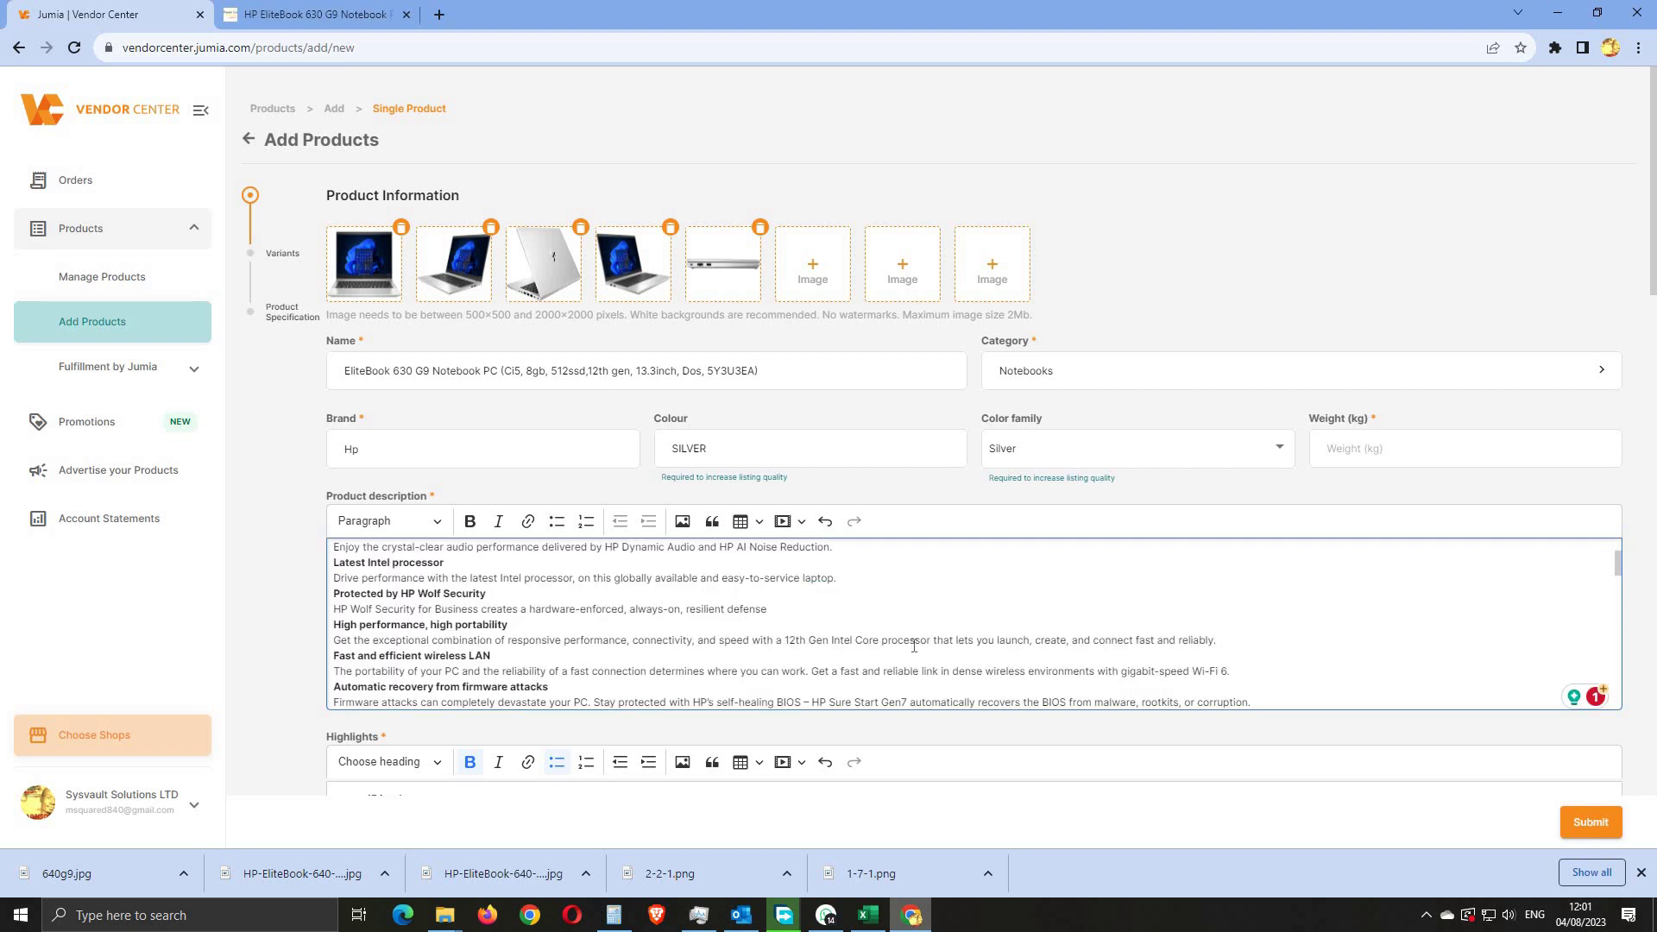
pyautogui.scroll(-1, 967, 646)
pyautogui.scroll(-2, 1021, 647)
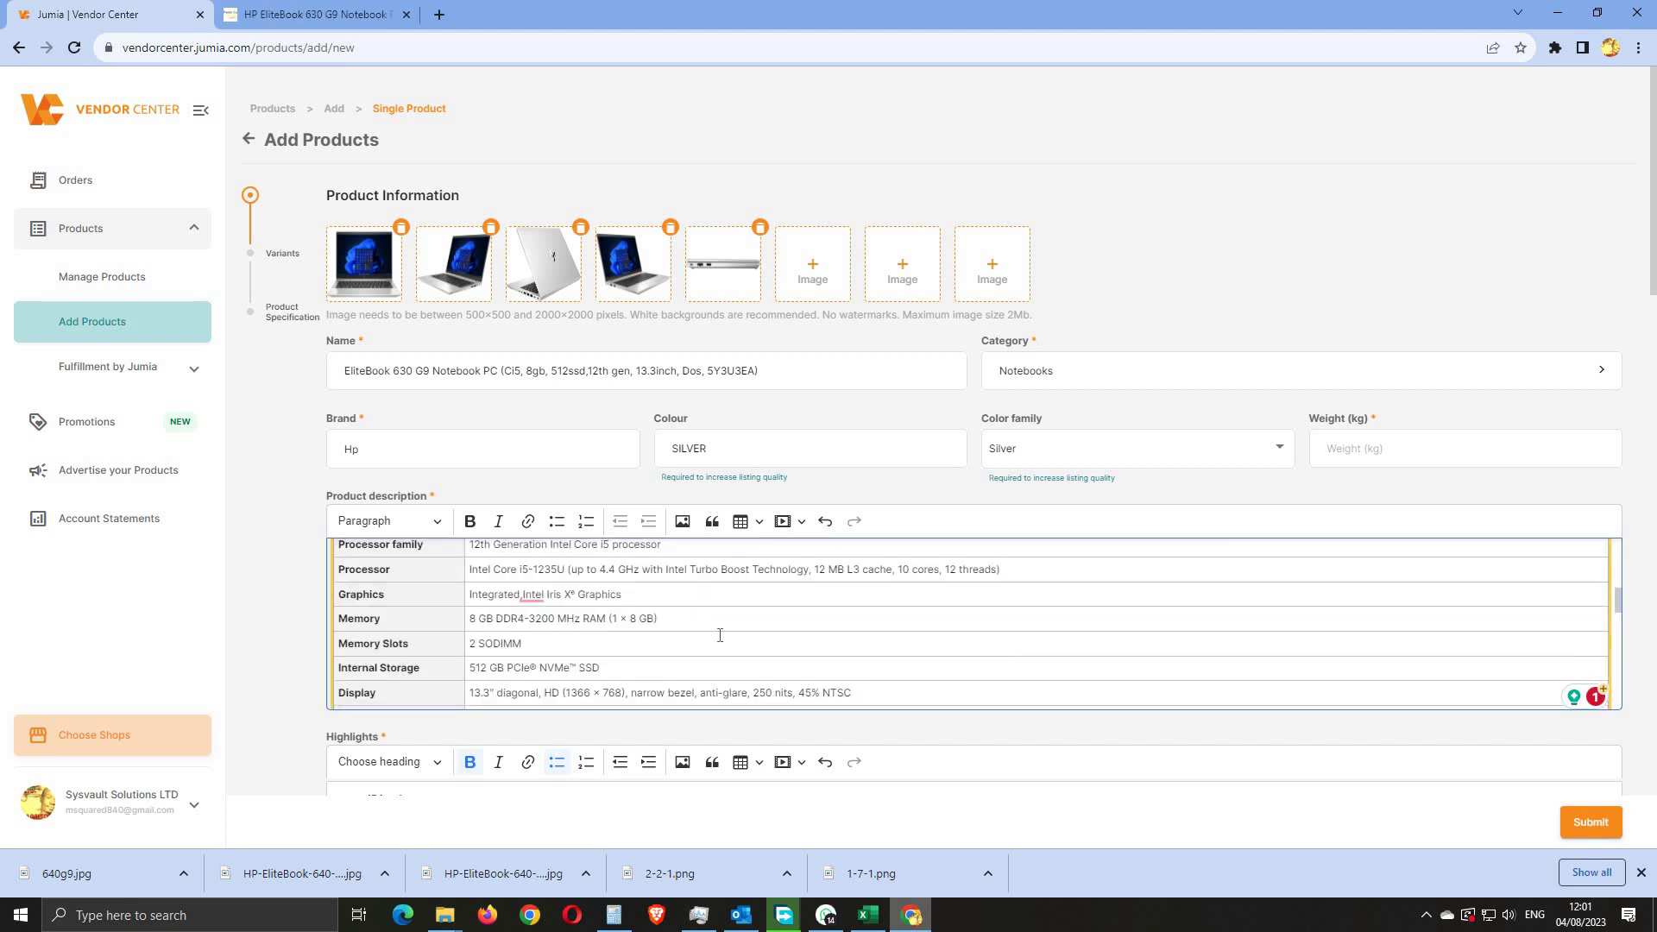
pyautogui.click(530, 595)
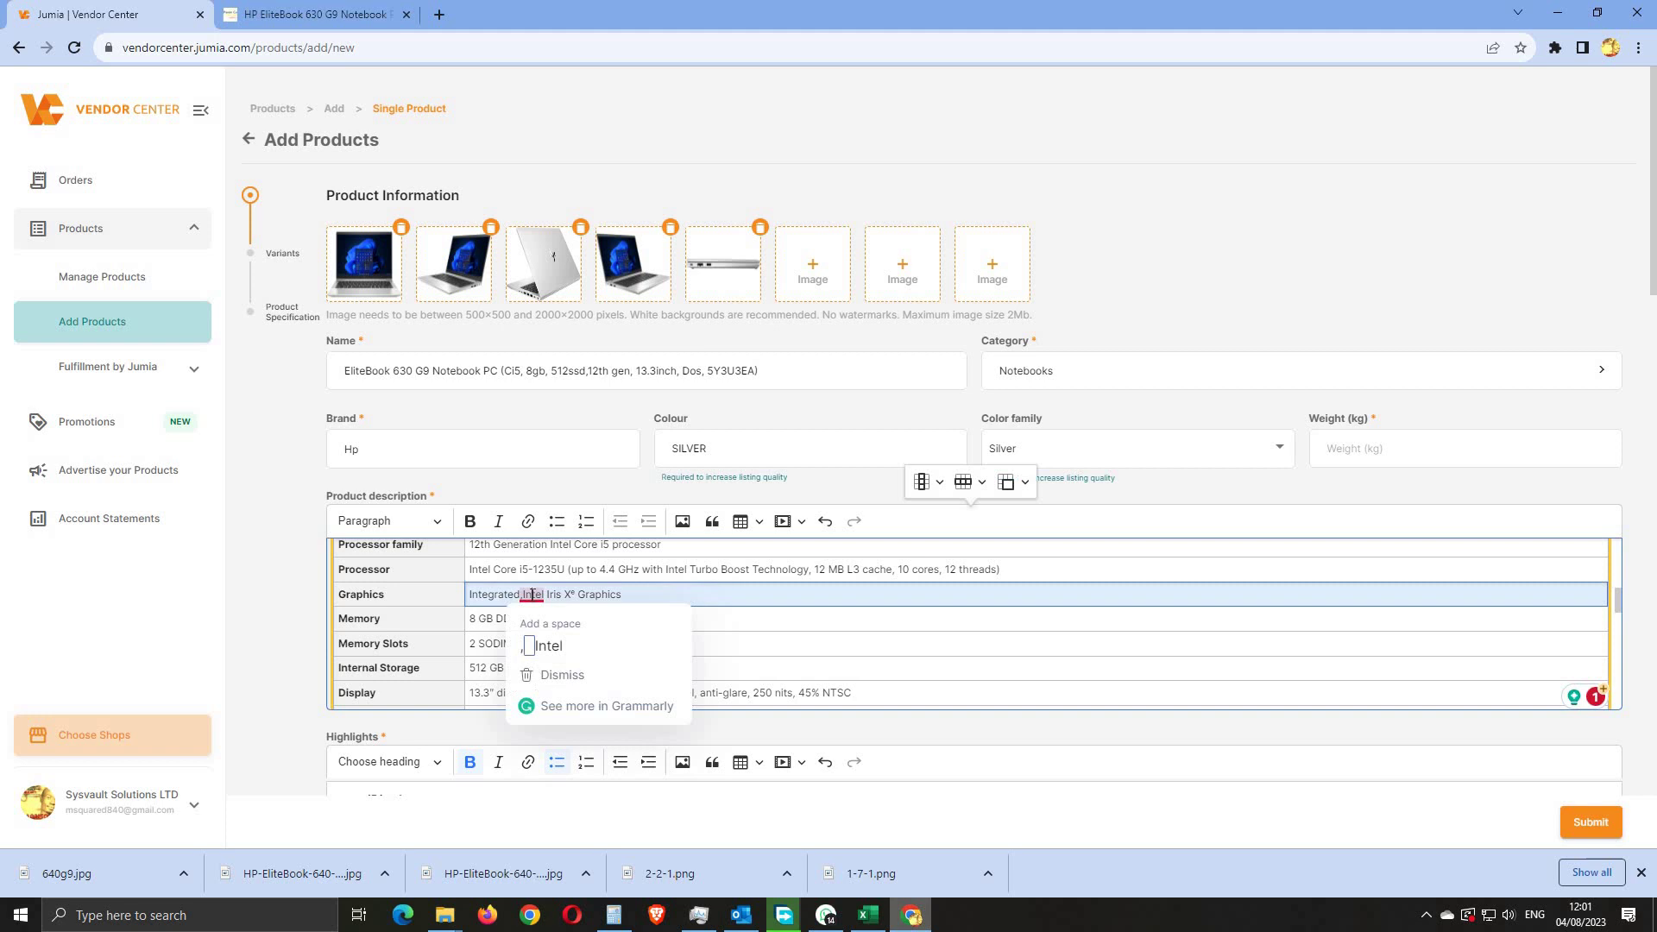
pyautogui.click(549, 647)
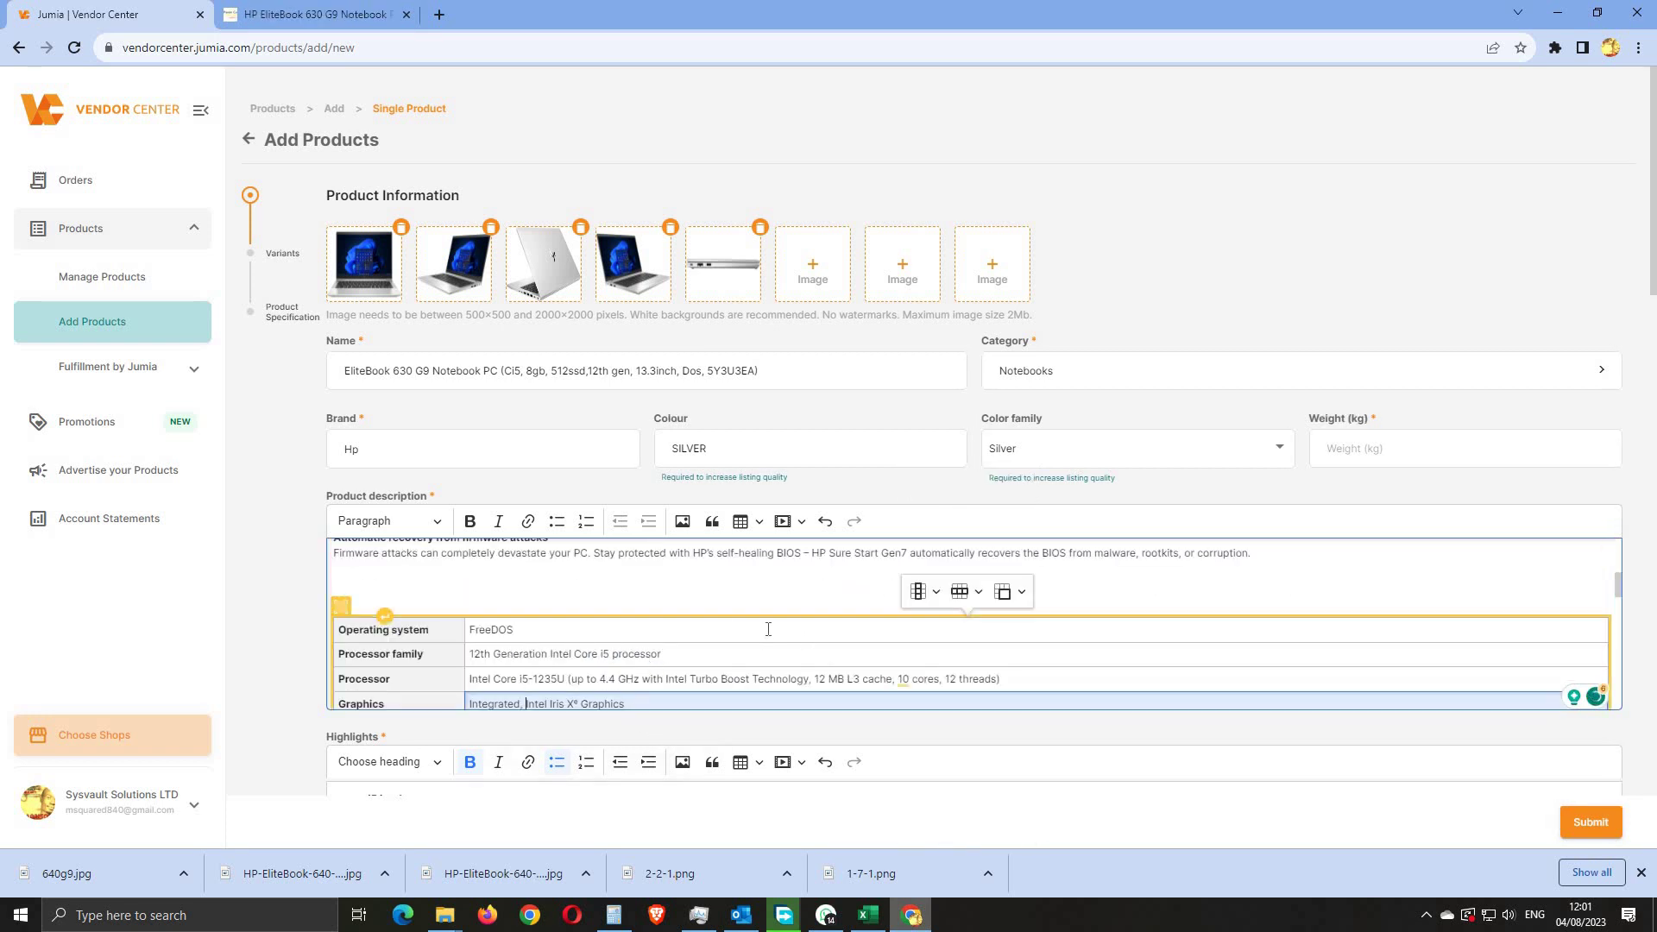
# Step: Check Grammarly's flag on "10" cores in the Processor row of the specification table
pyautogui.scroll(-8, 768, 629)
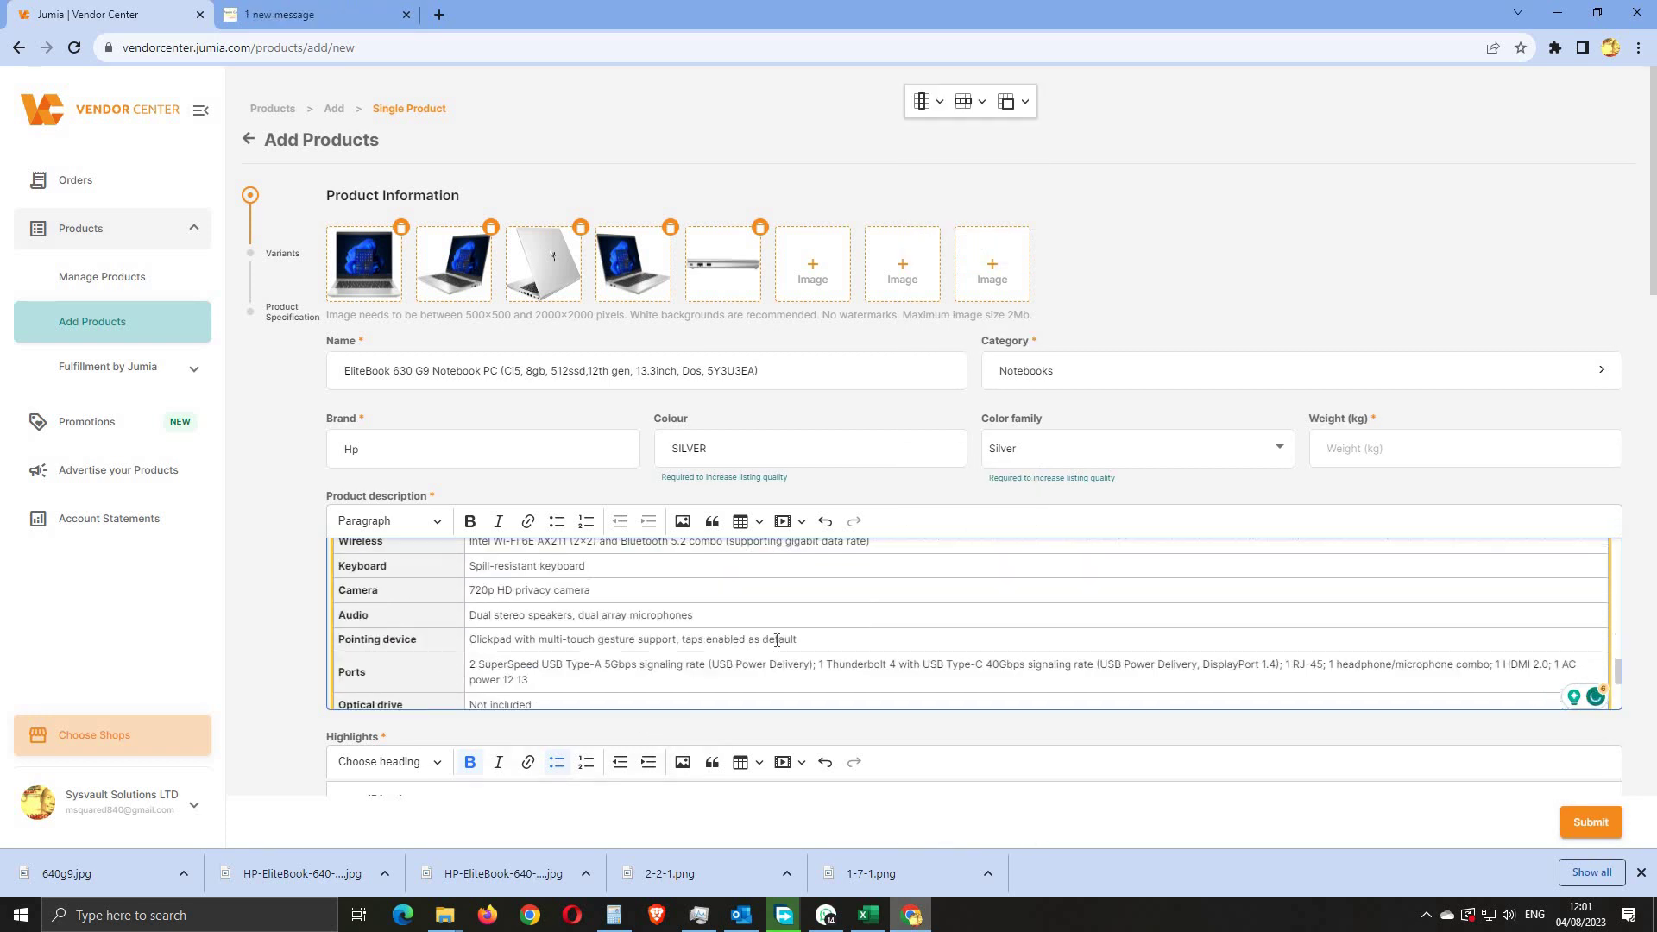
pyautogui.scroll(10, 777, 640)
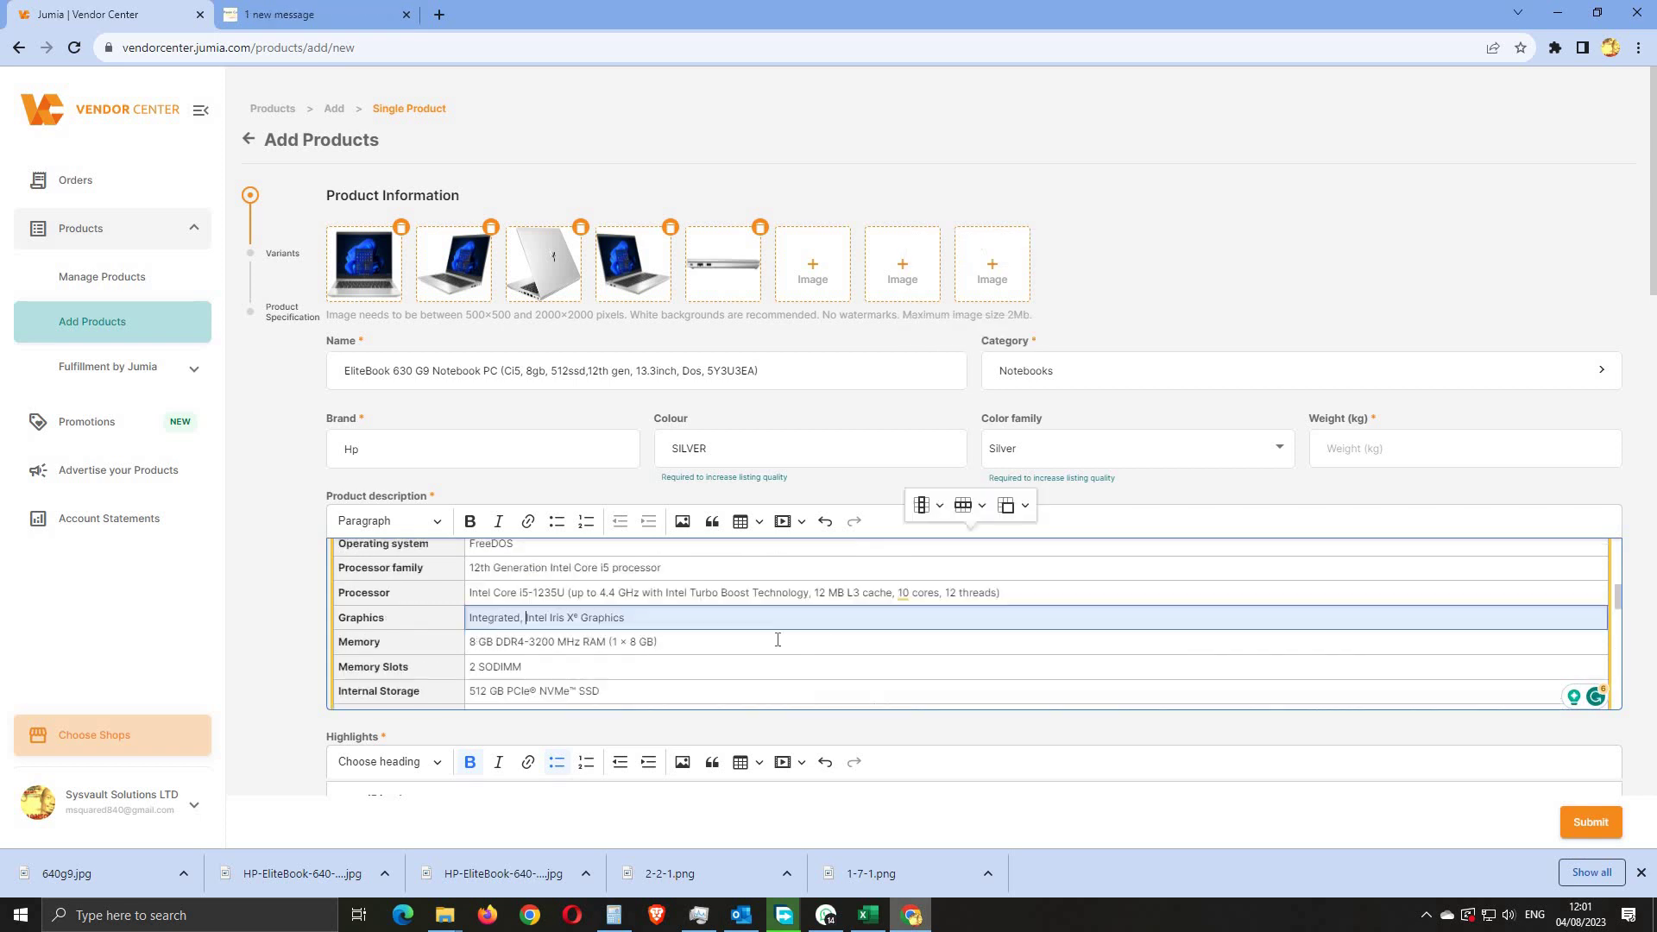
pyautogui.click(902, 595)
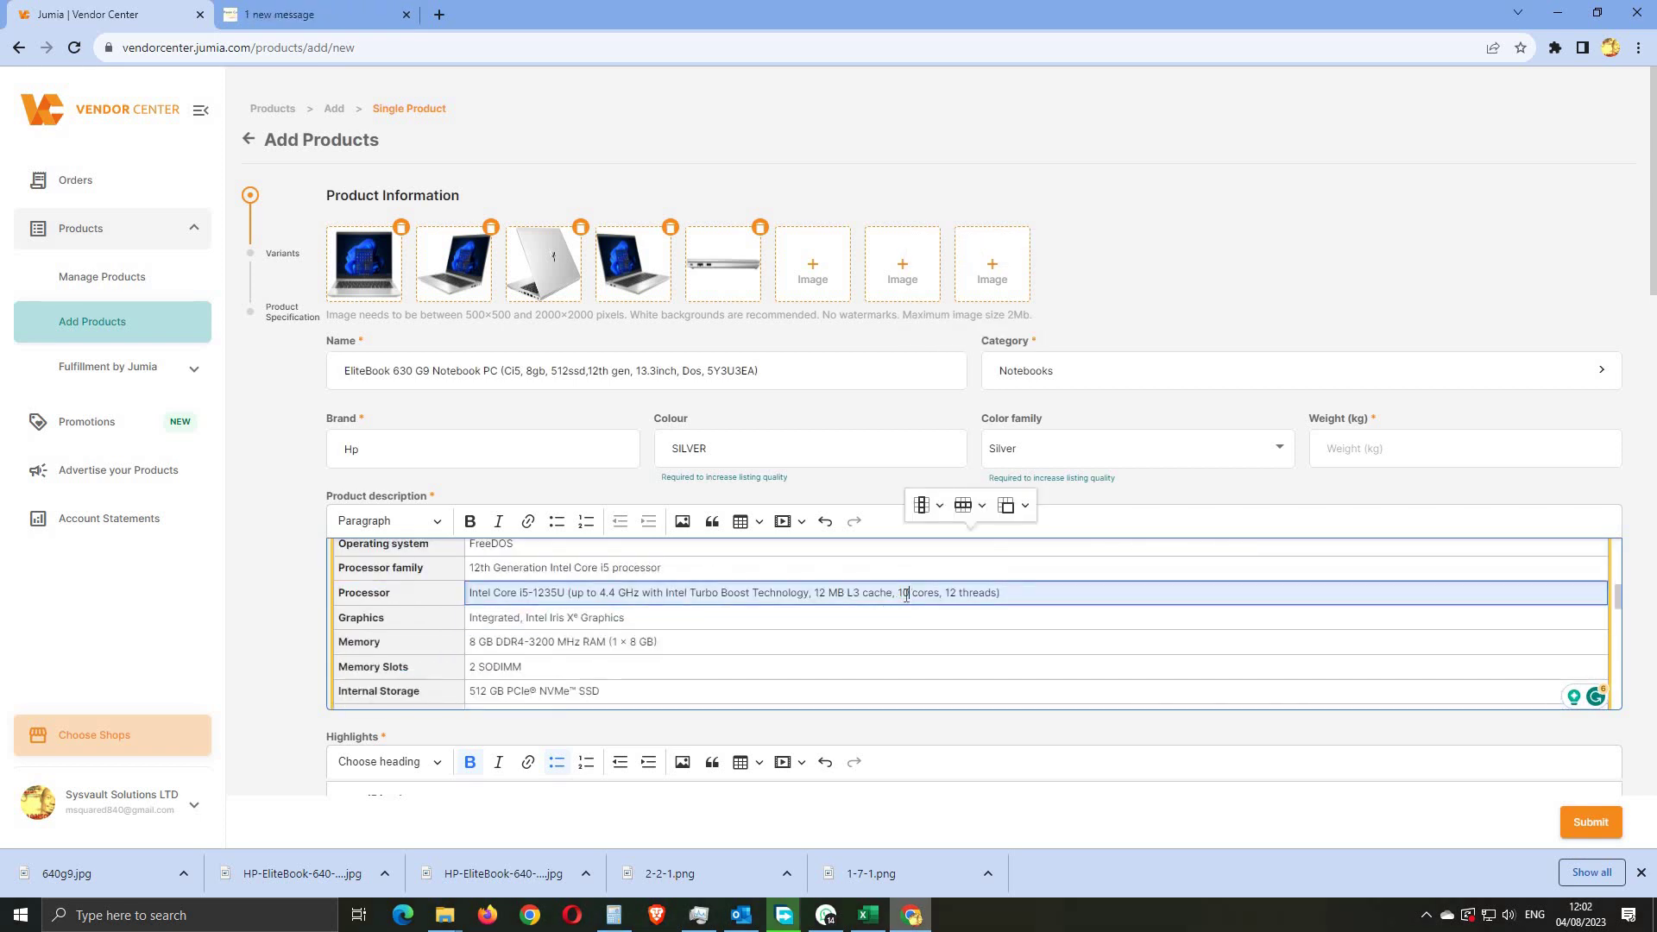
pyautogui.click(1018, 637)
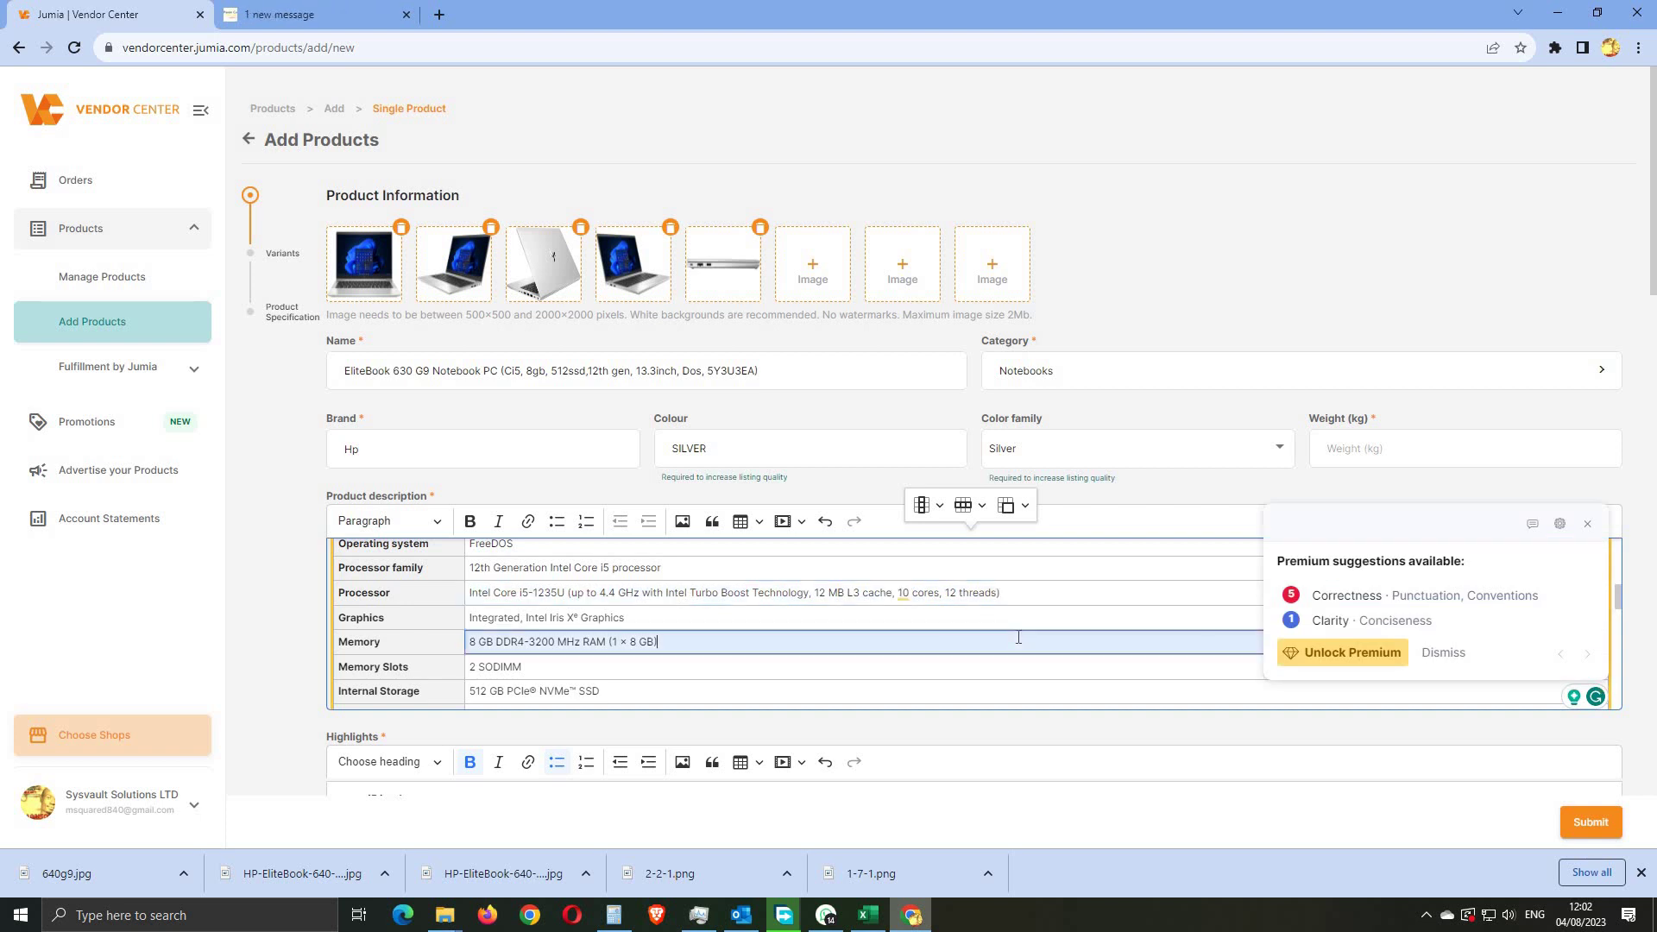
pyautogui.click(903, 594)
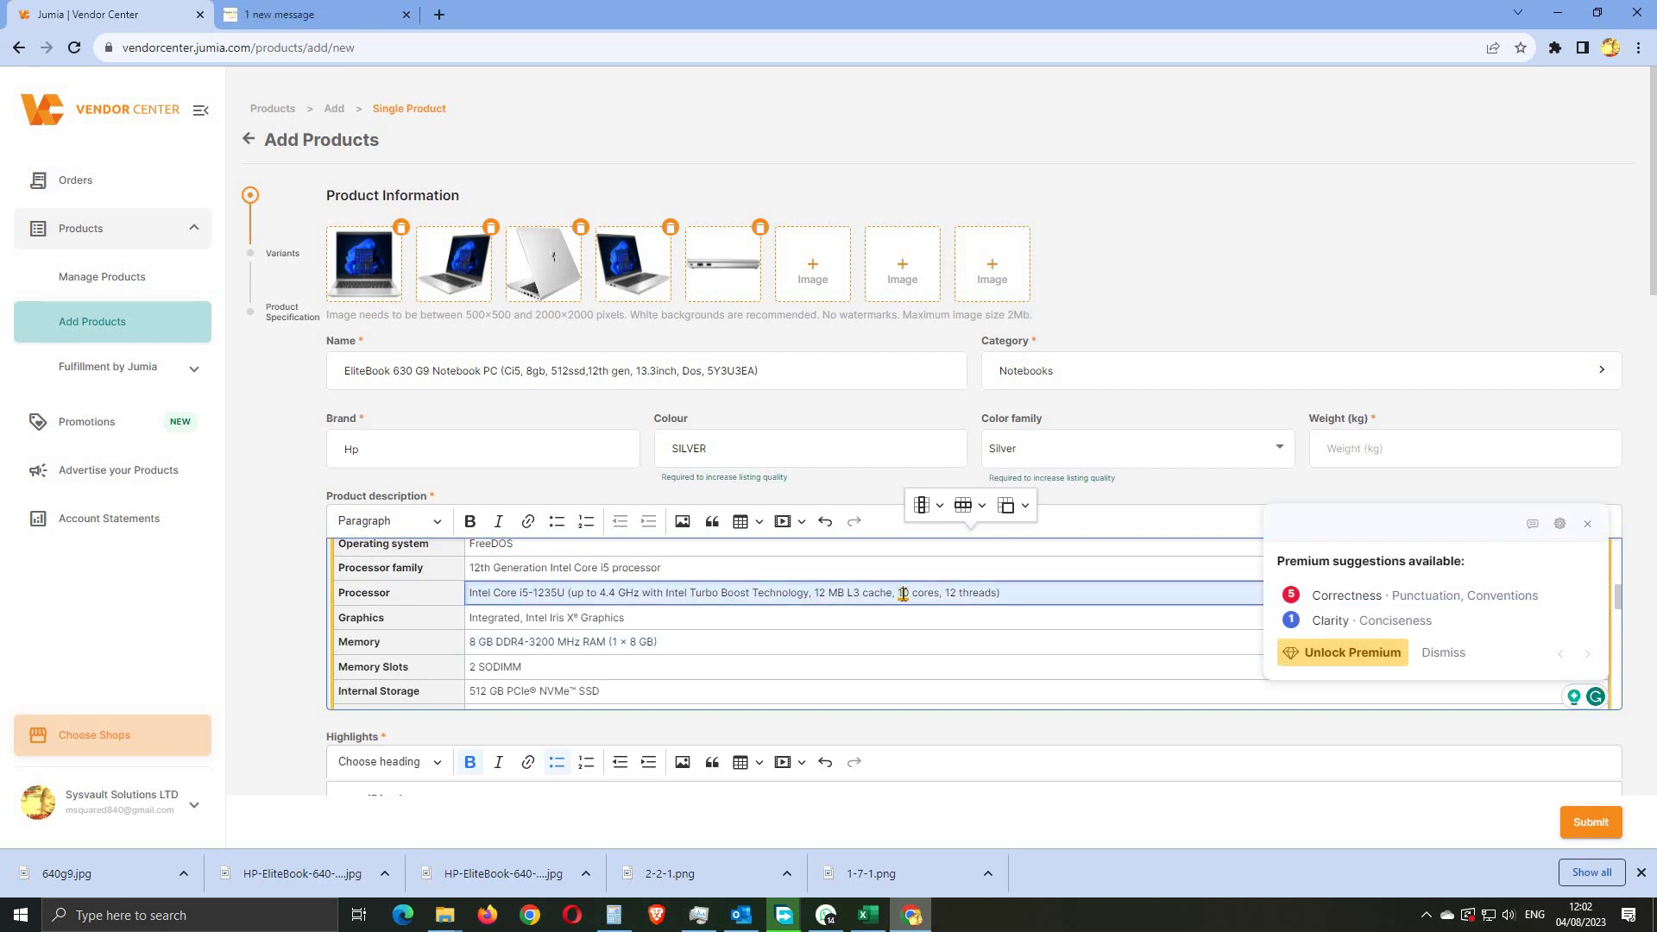
pyautogui.click(896, 648)
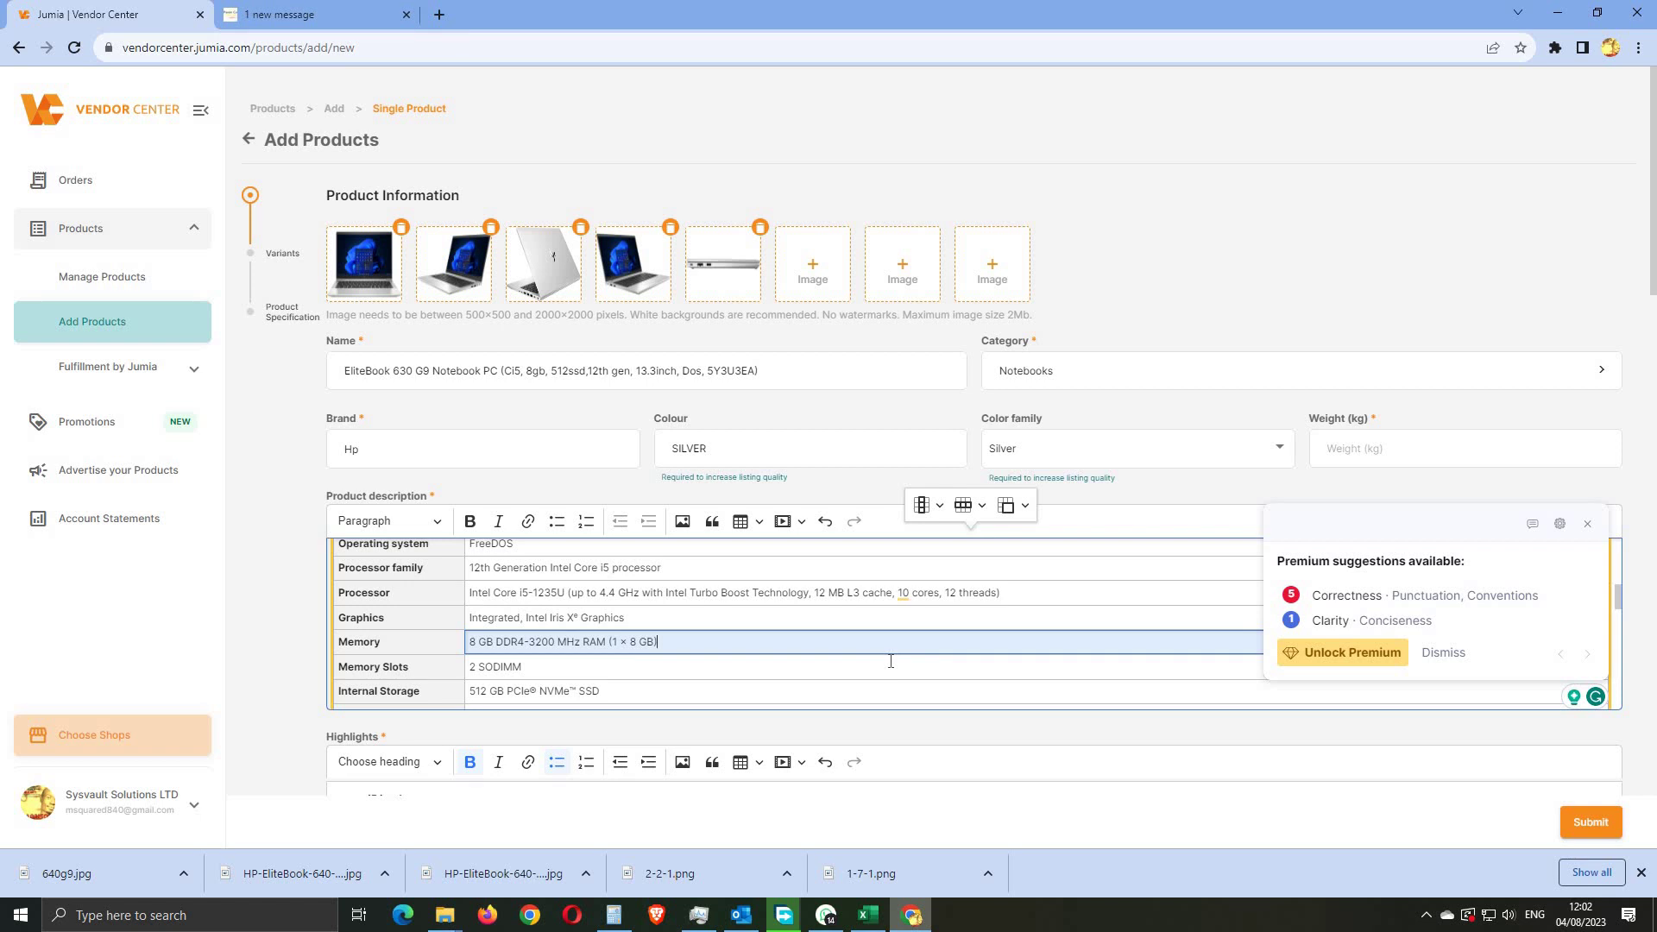
# Step: Check the specification table from Memory to Manufacturer Warranty for remaining Grammarly flags, and close the premium suggestions pop-up
pyautogui.scroll(-1, 890, 661)
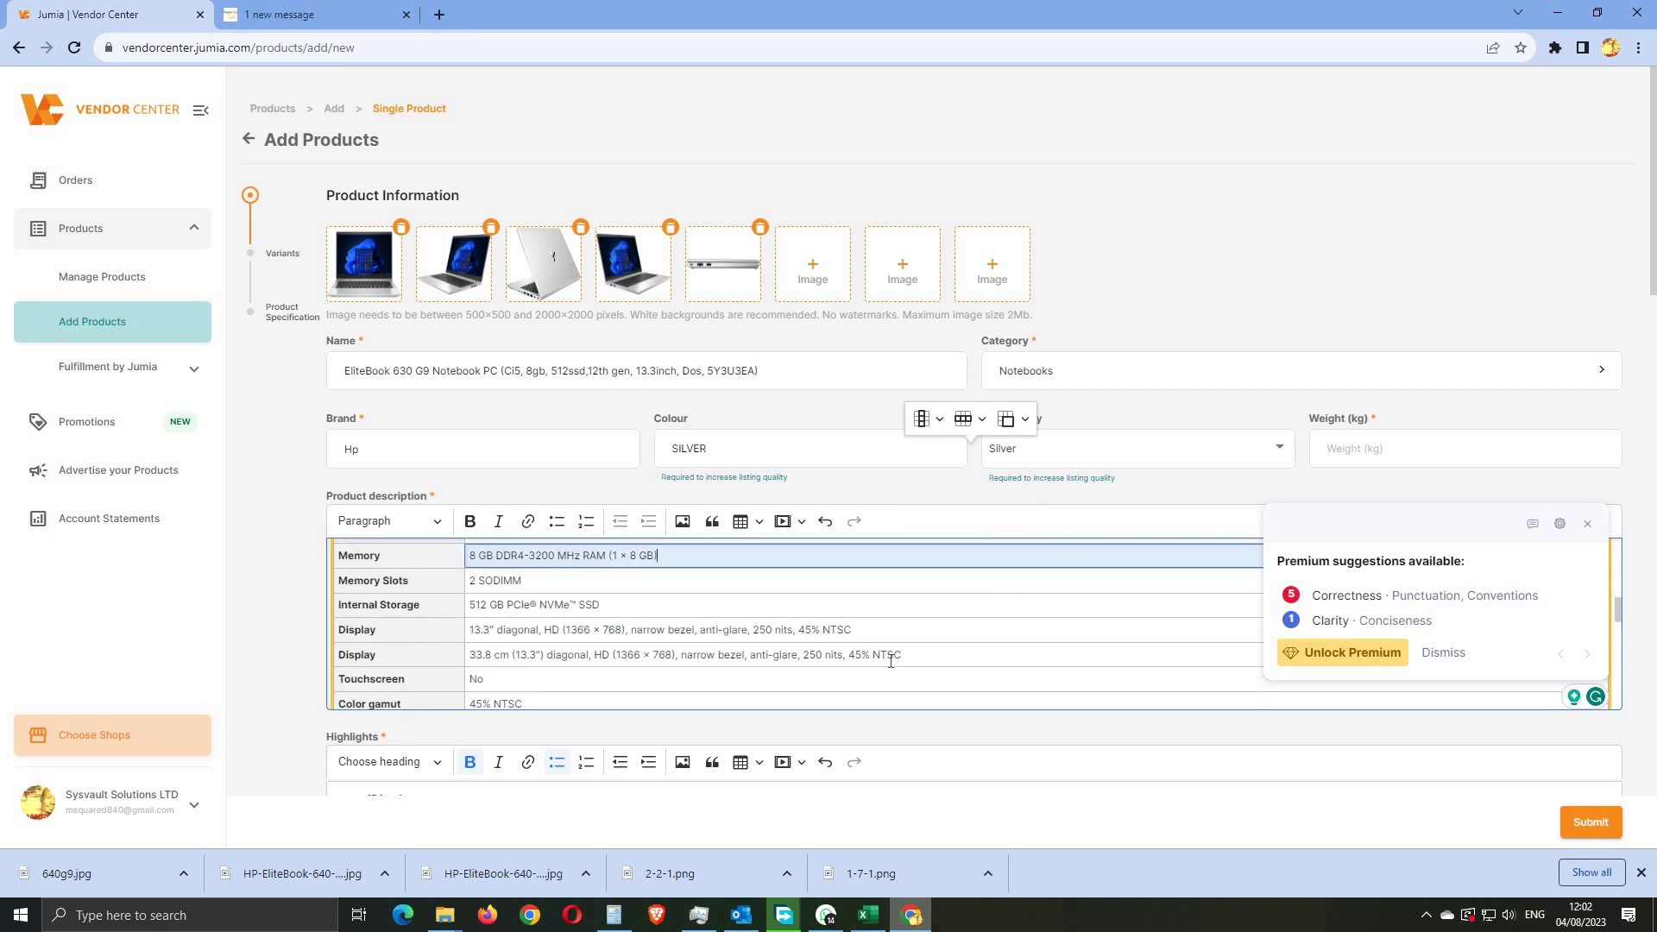
pyautogui.scroll(-8, 787, 661)
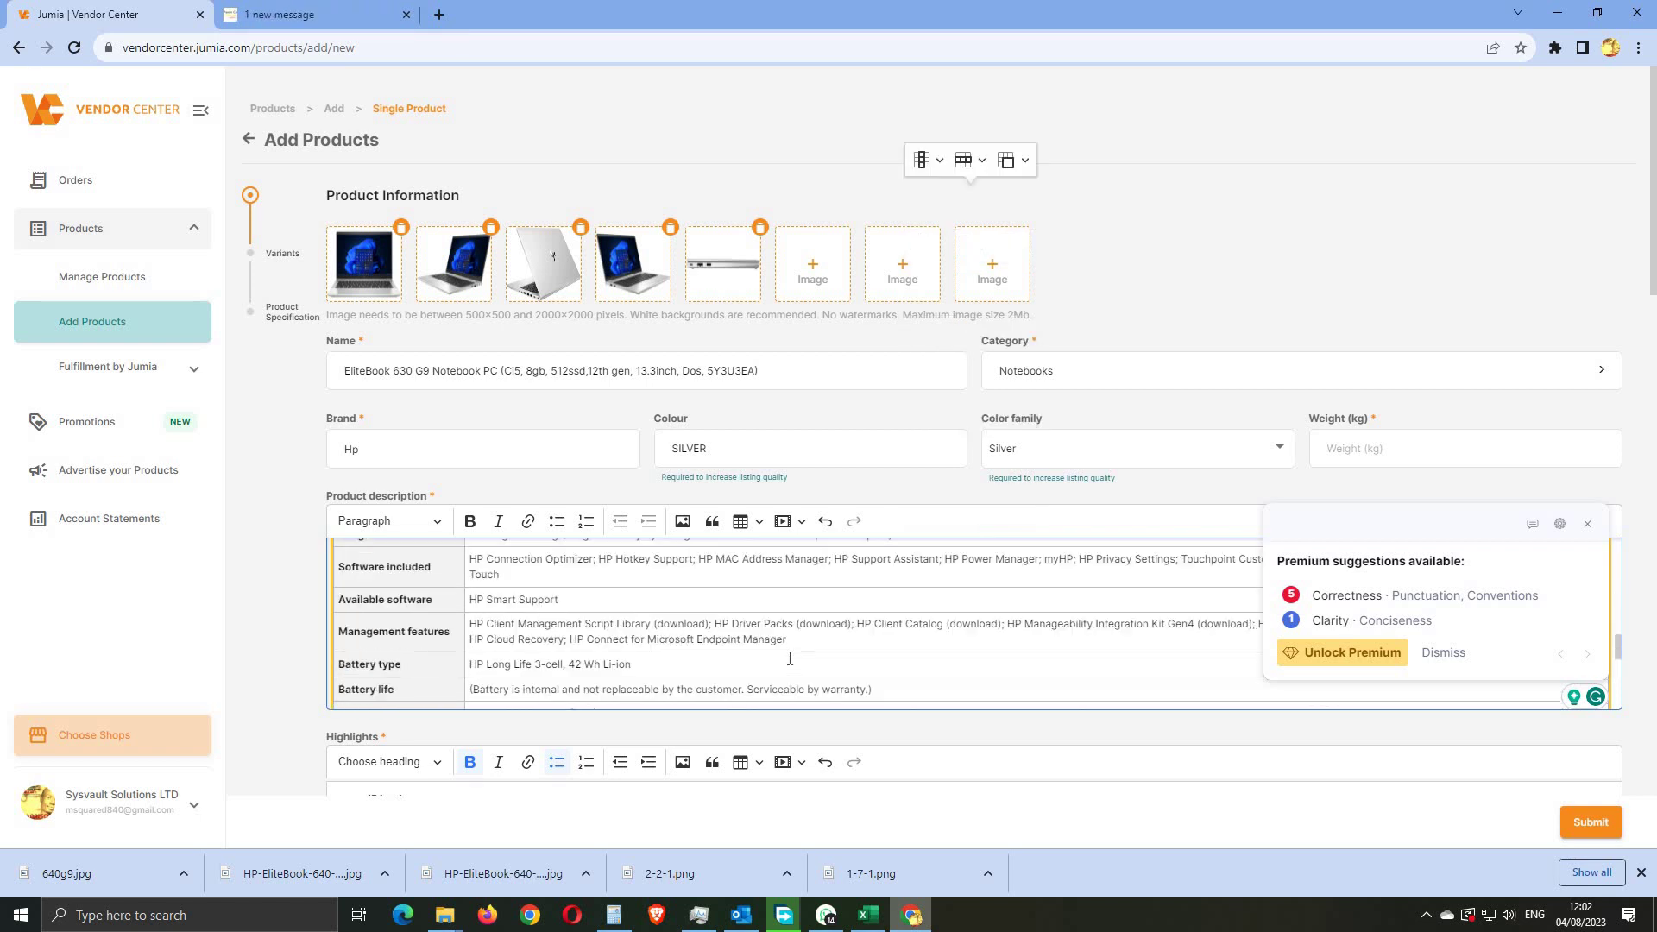
pyautogui.scroll(2, 789, 658)
pyautogui.scroll(-4, 789, 658)
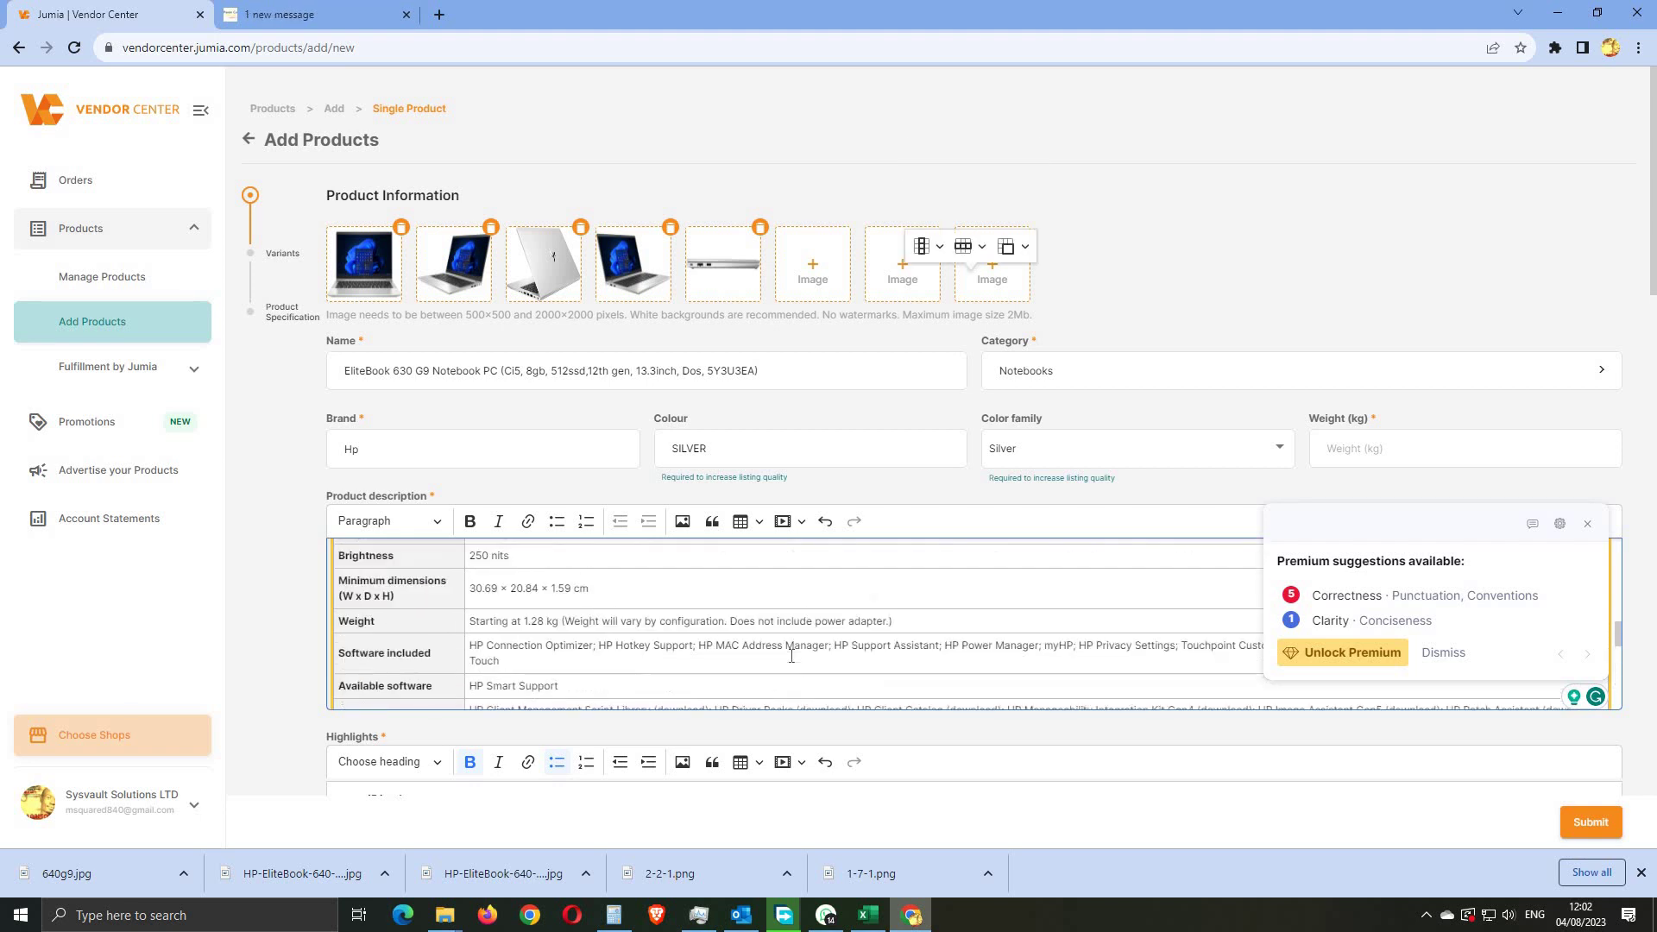
pyautogui.scroll(2, 791, 655)
pyautogui.scroll(-5, 791, 656)
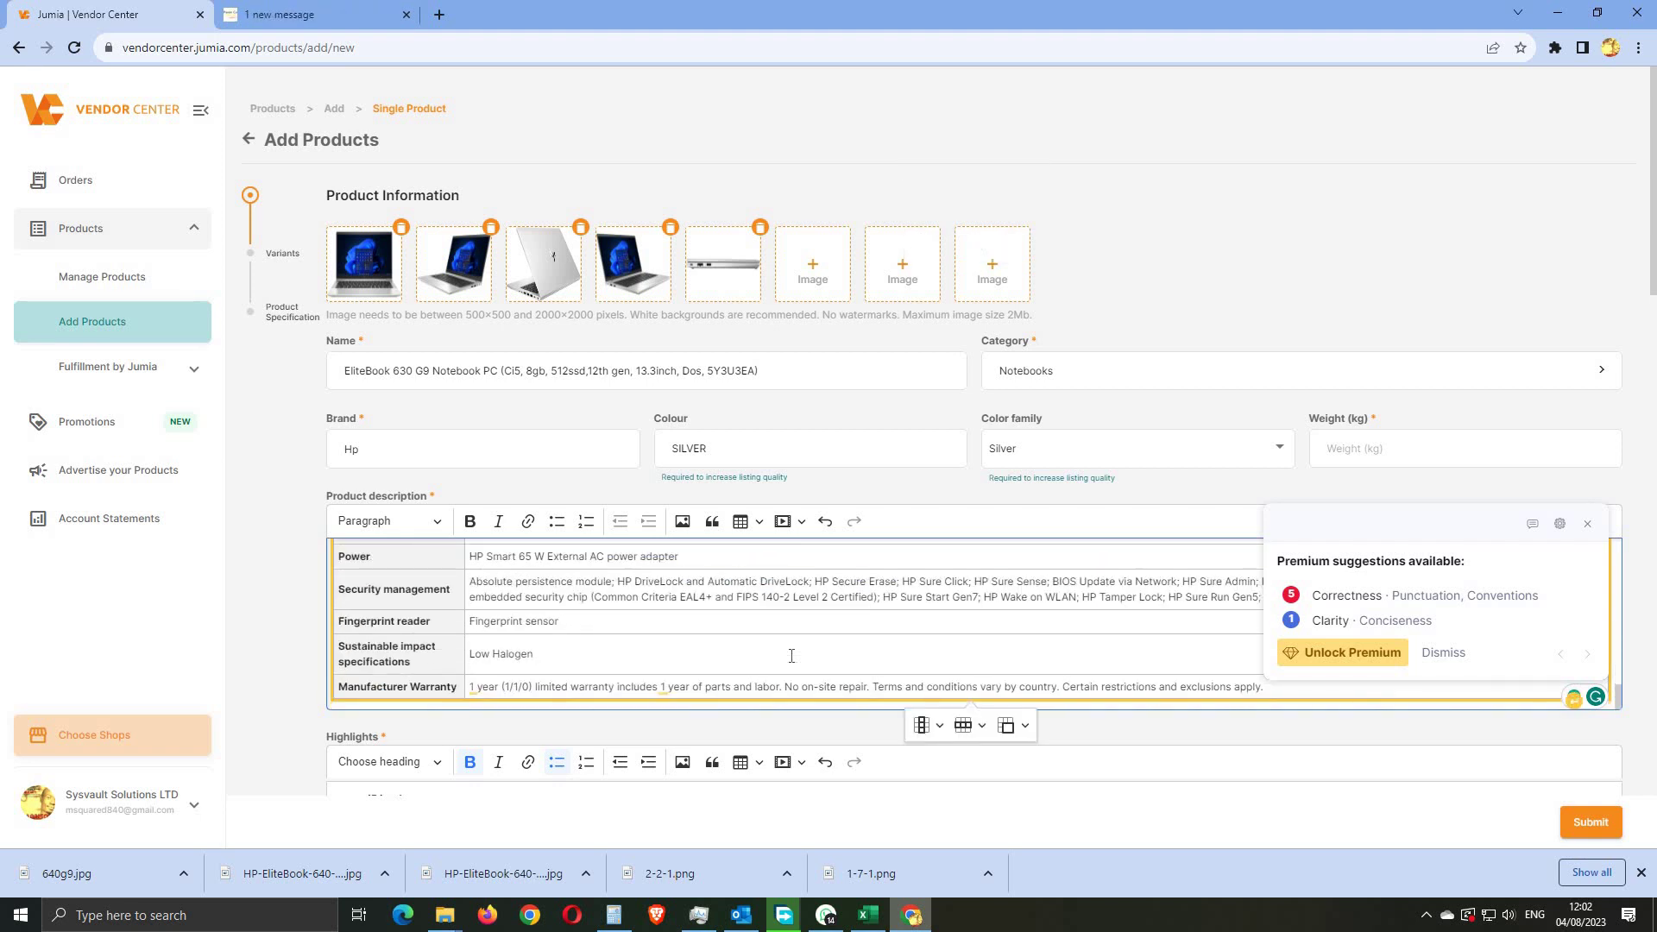
pyautogui.click(1591, 529)
# Step: Review the whole product description, from the opening text through every specification row to Manufacturer Warranty, along with the highlights
pyautogui.scroll(-2, 1257, 631)
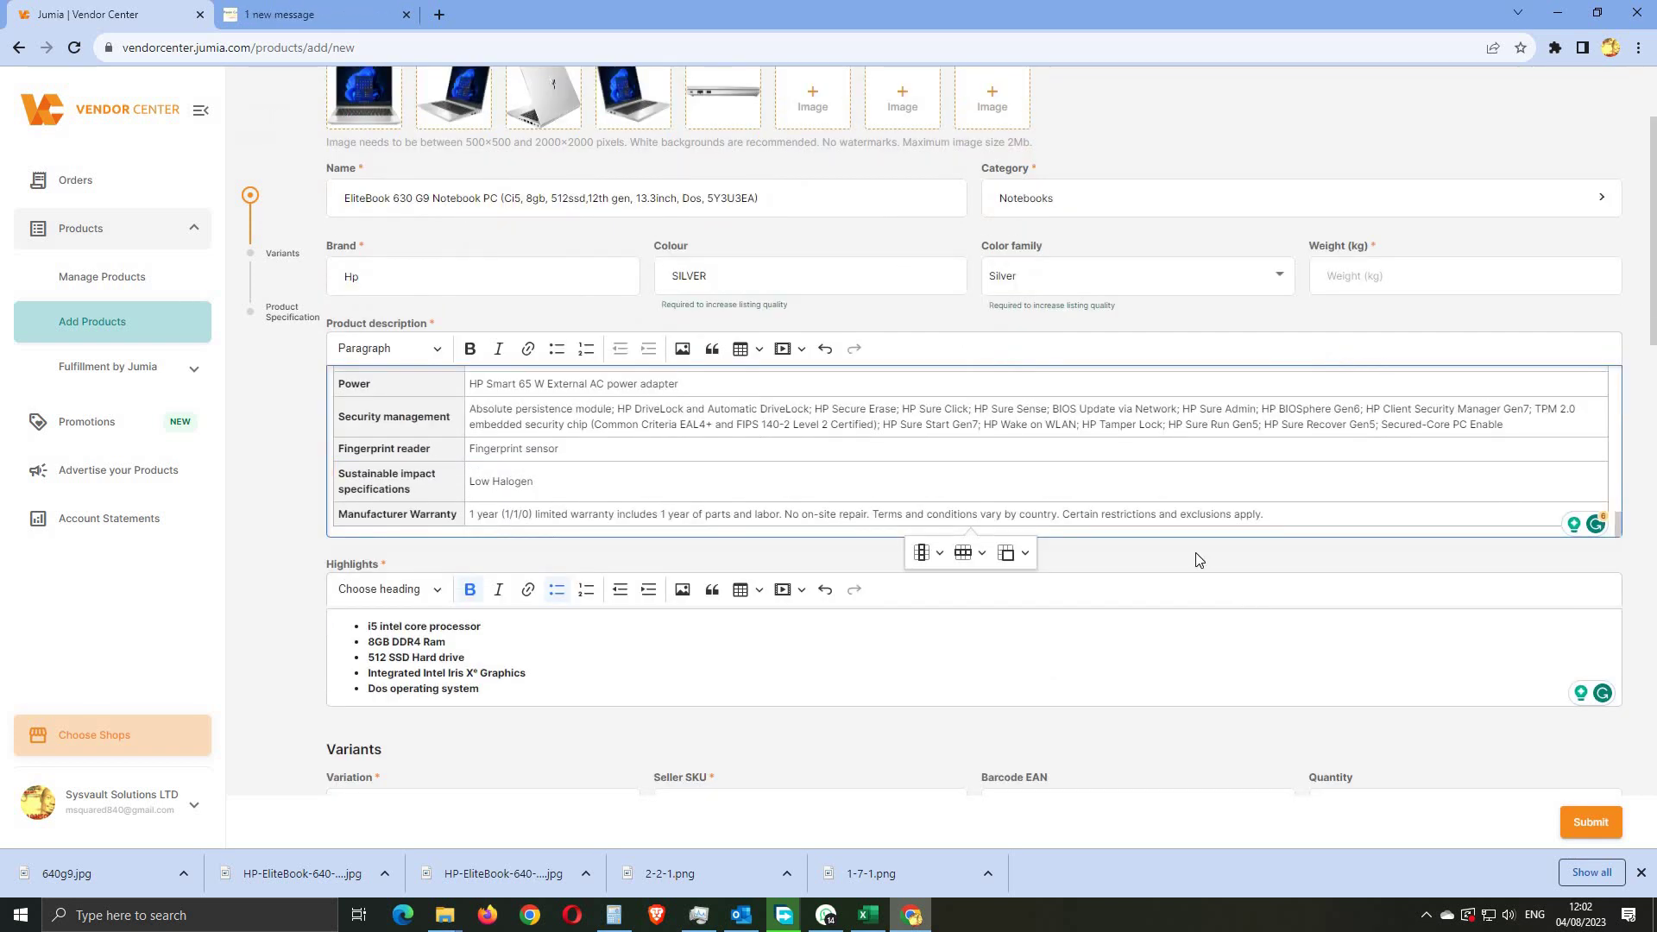
pyautogui.scroll(2, 1197, 560)
pyautogui.scroll(3, 1199, 595)
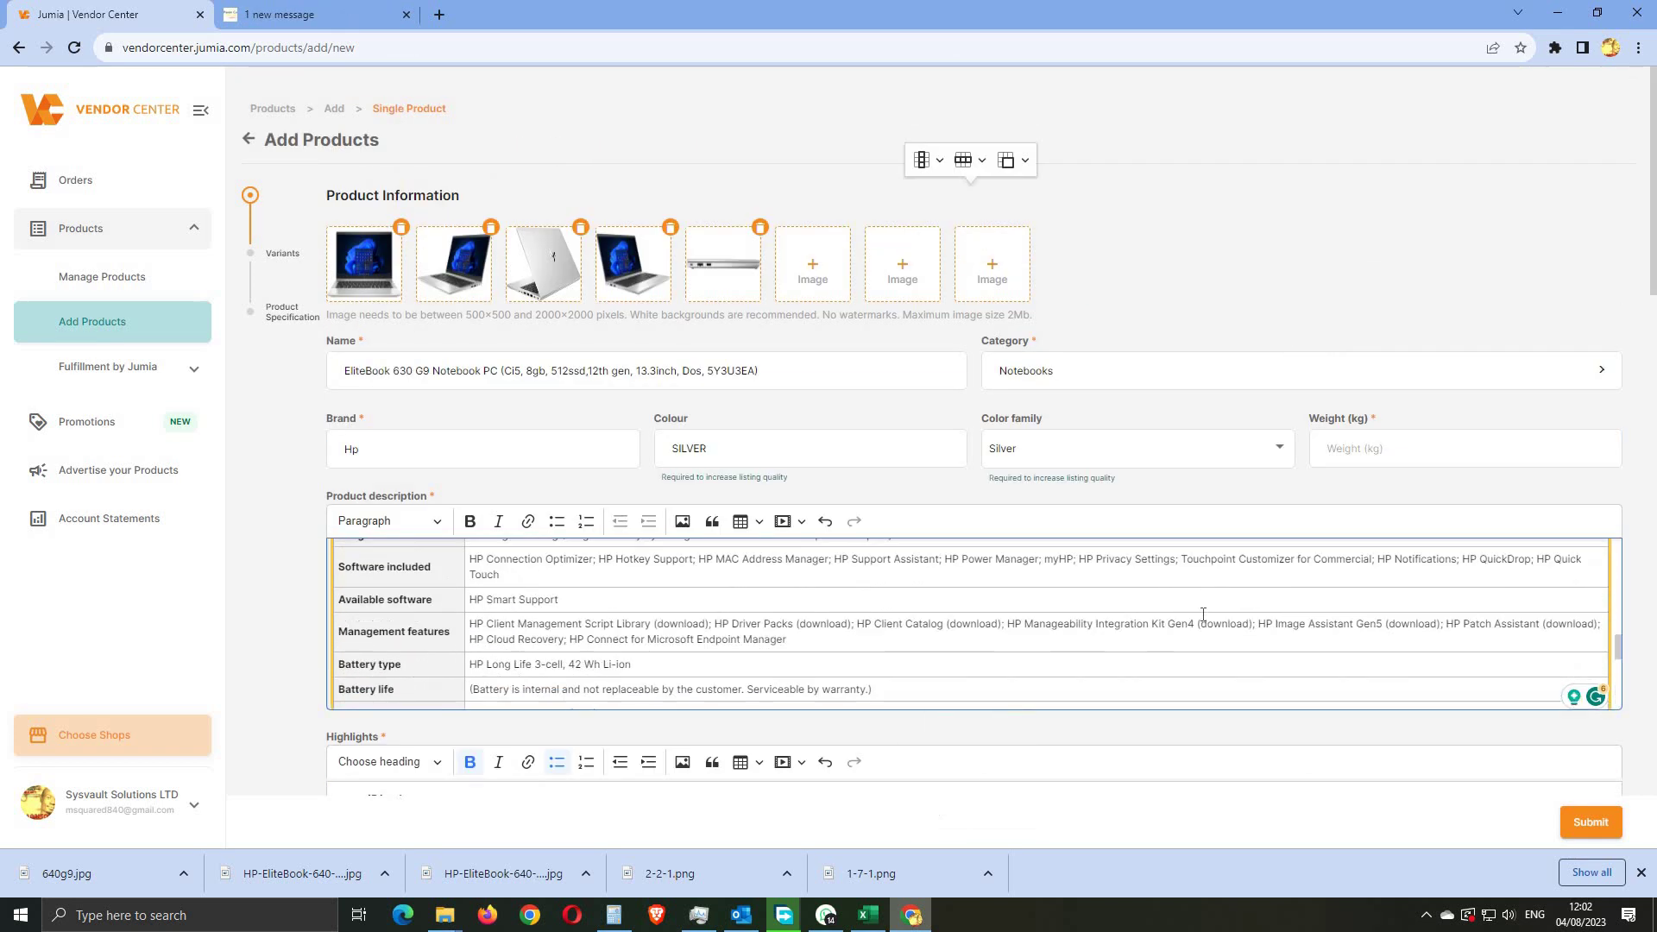
pyautogui.scroll(10, 1208, 615)
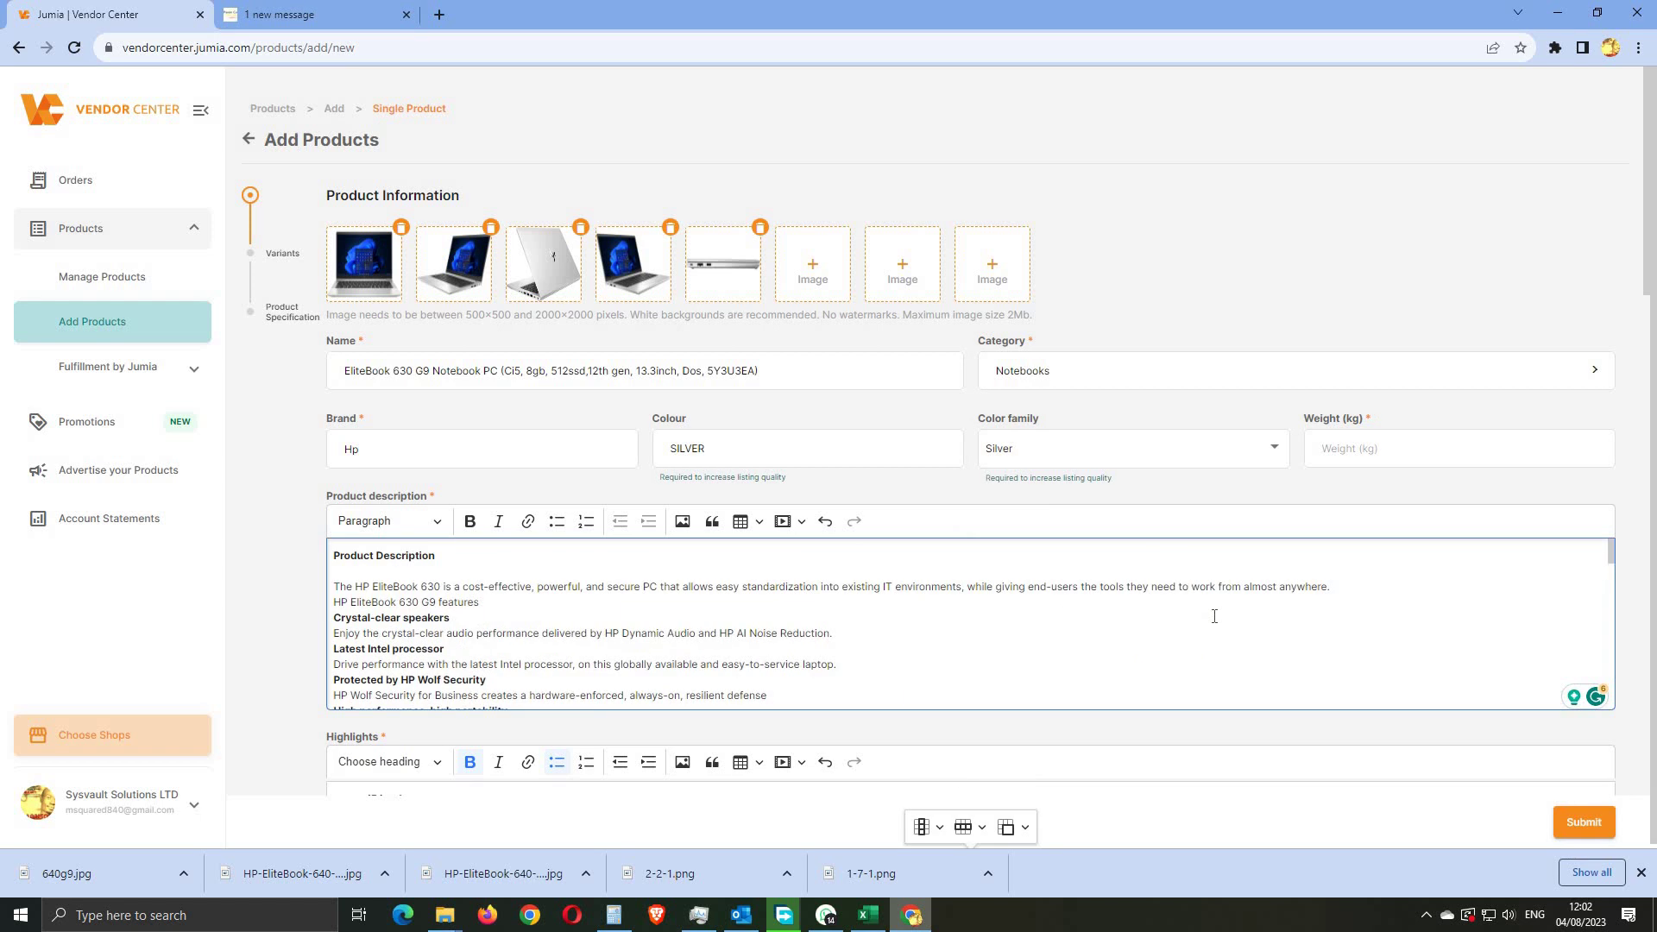
pyautogui.scroll(-15, 1214, 616)
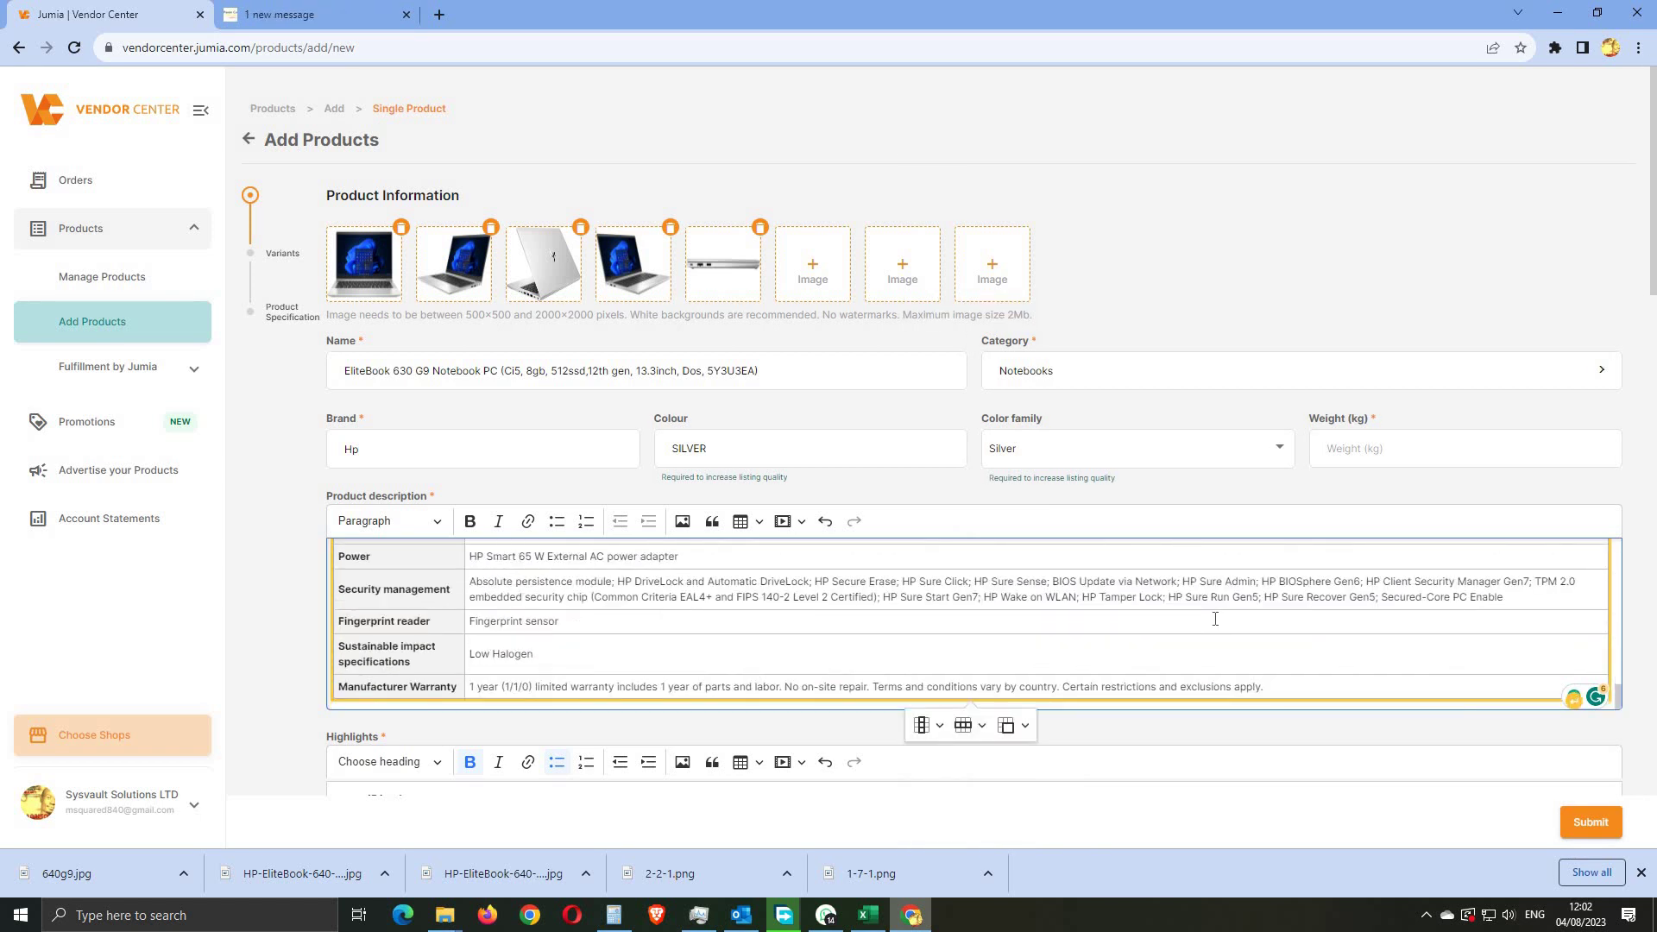
pyautogui.scroll(15, 1213, 618)
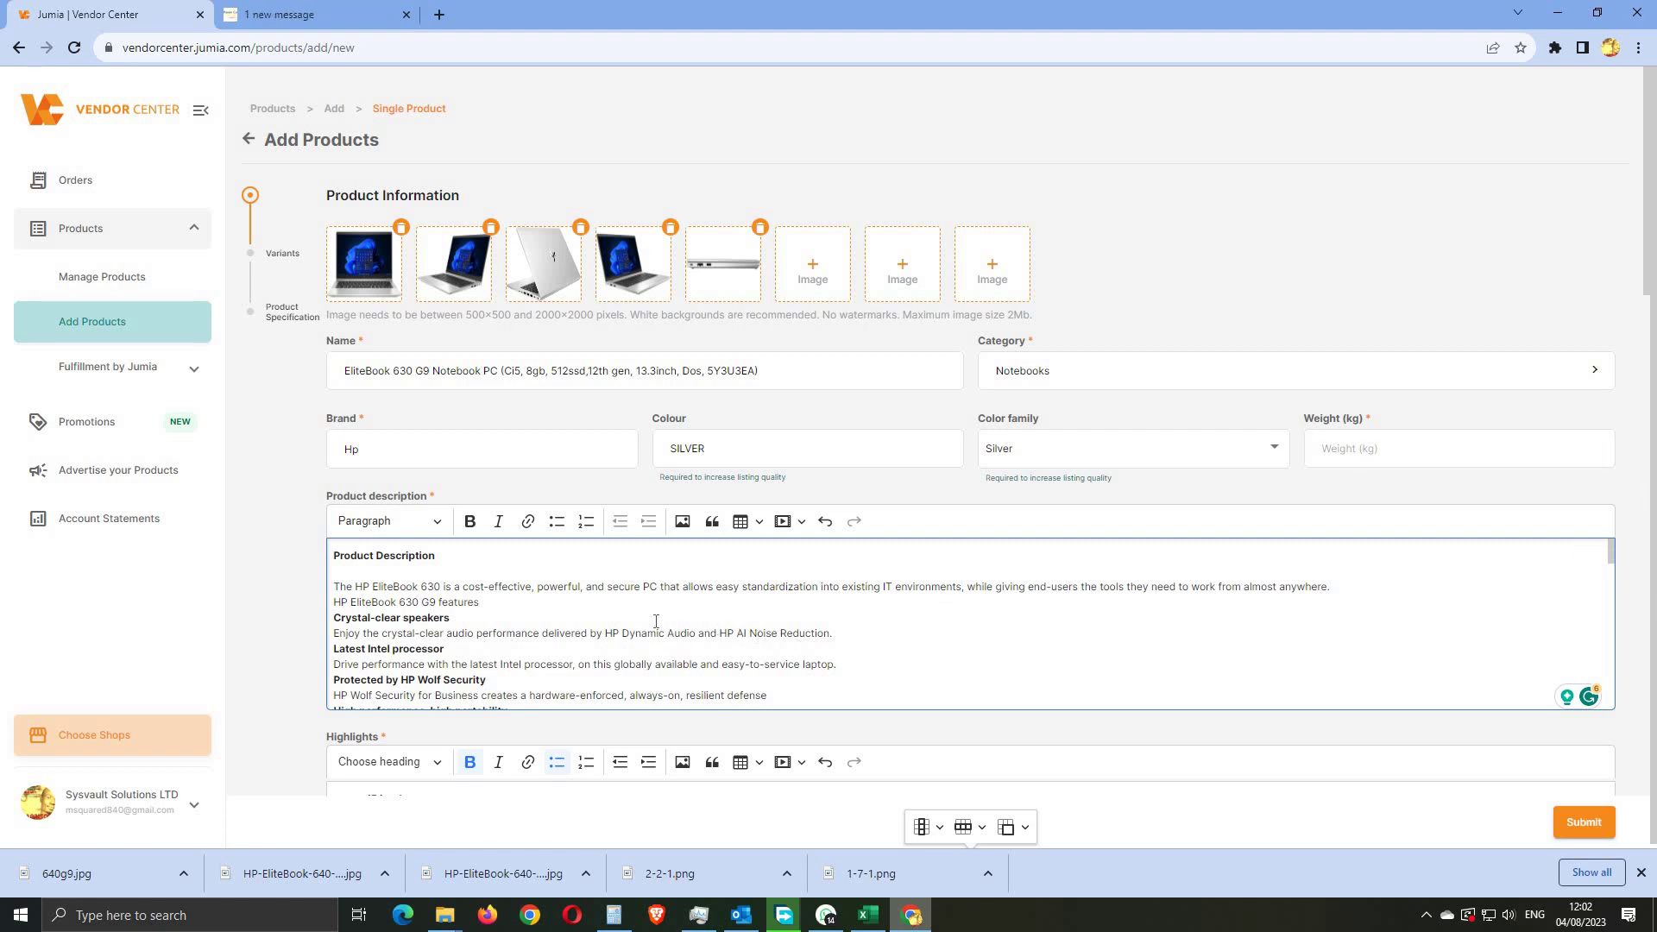
pyautogui.scroll(-8, 656, 621)
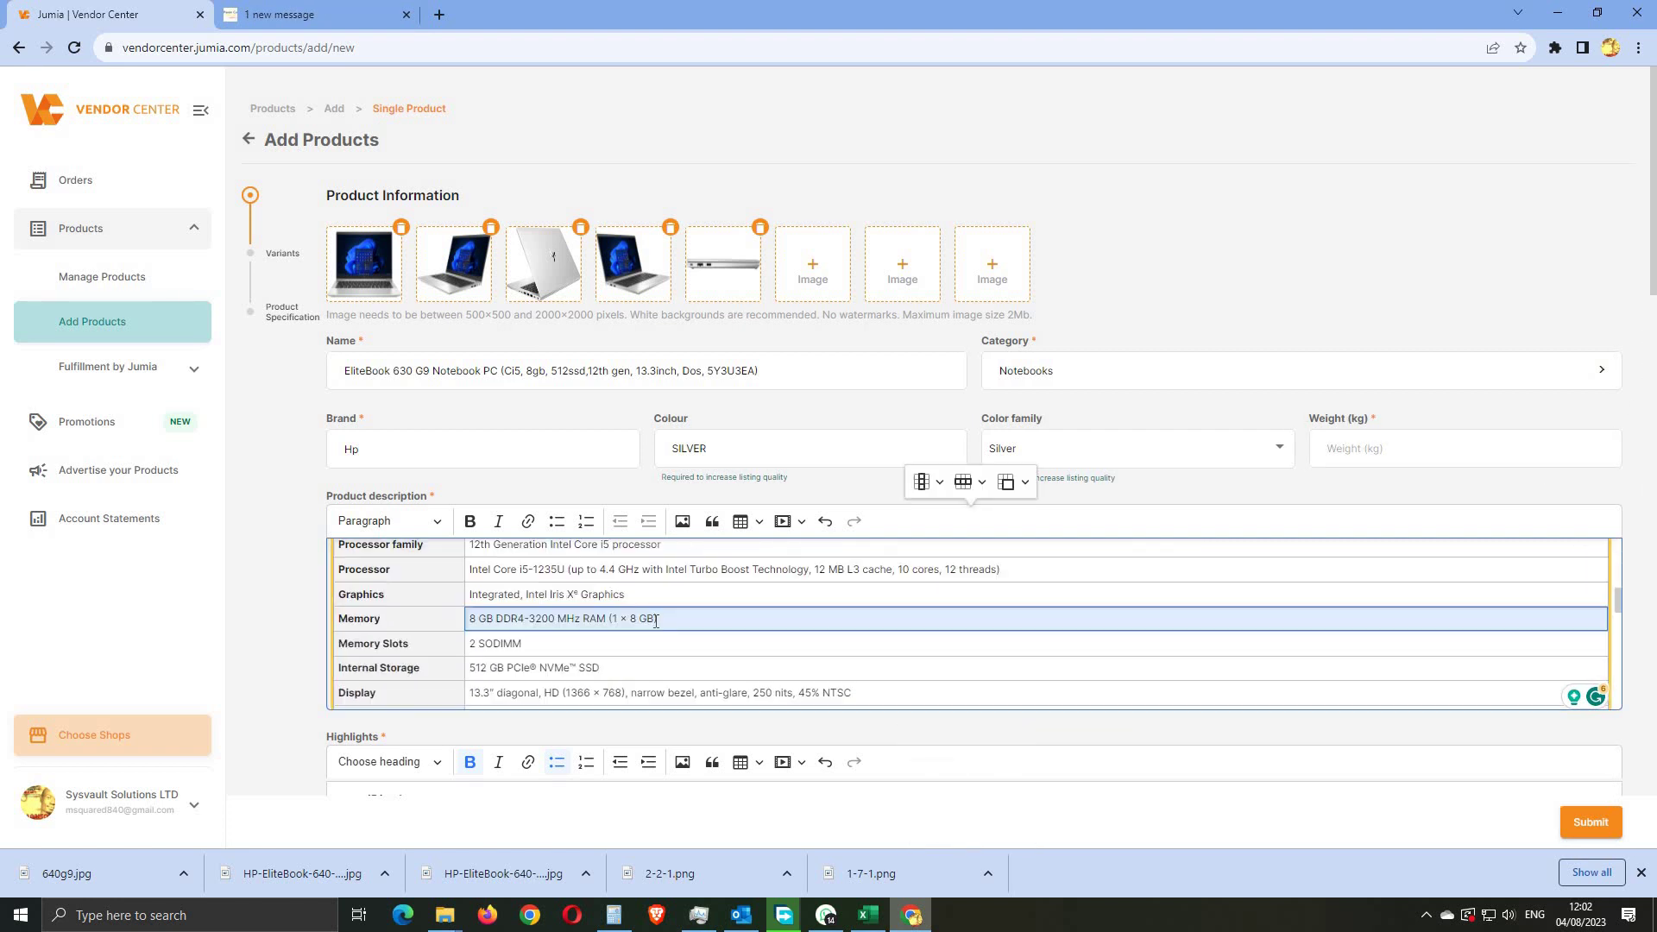
pyautogui.scroll(-1, 656, 621)
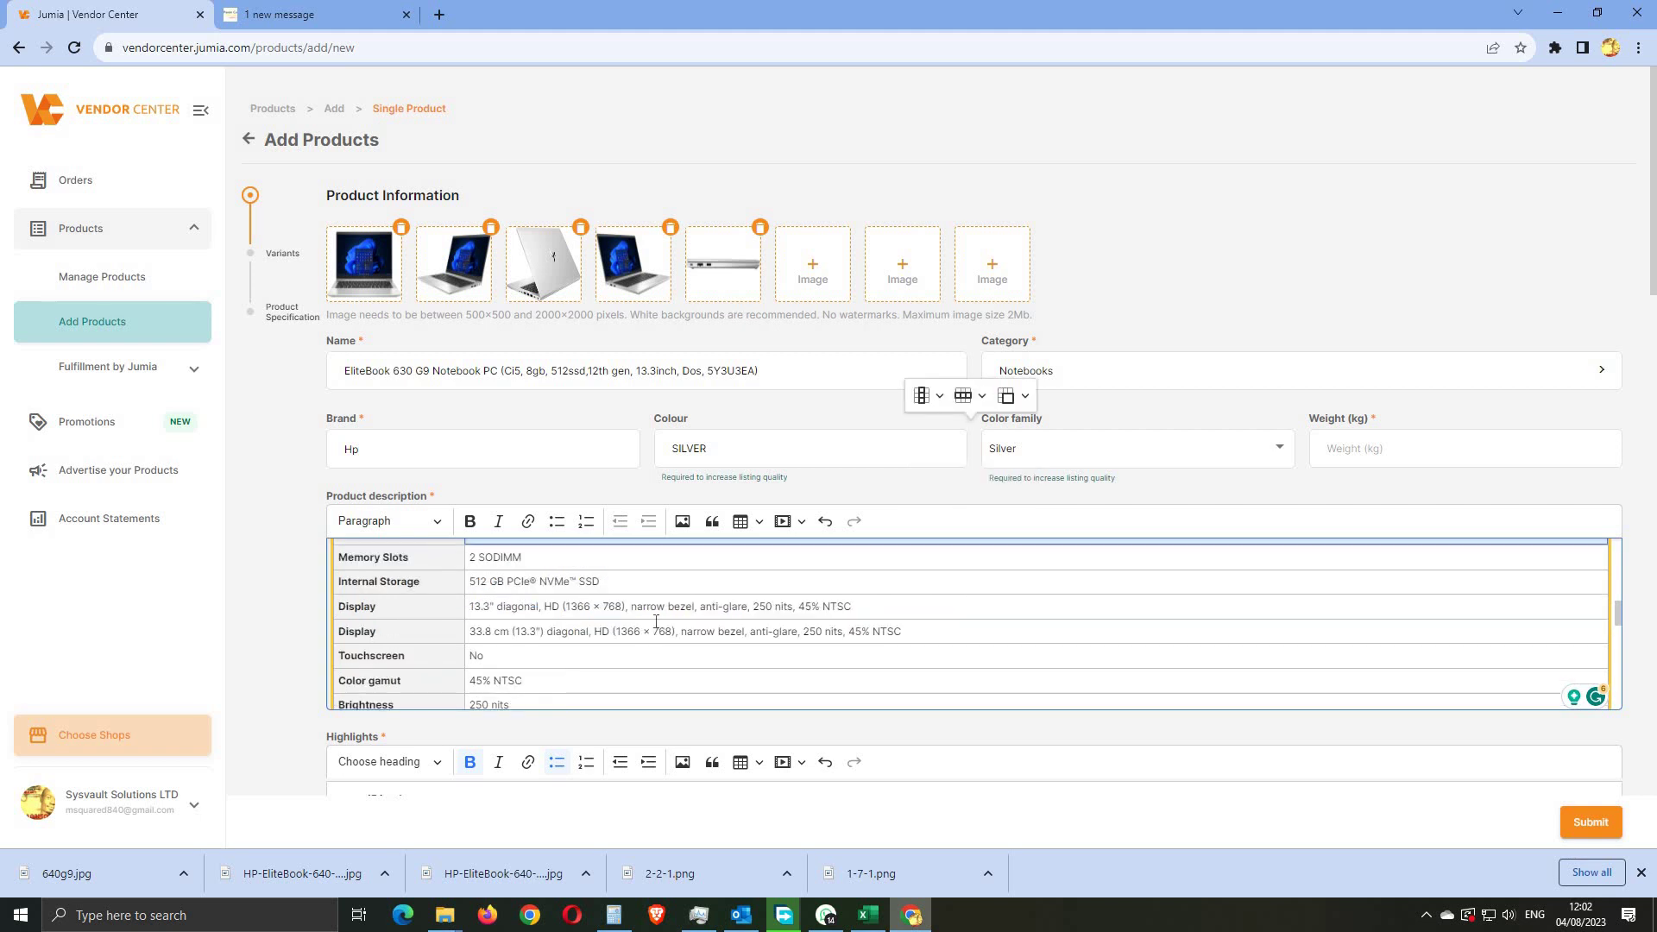
pyautogui.scroll(-1, 656, 622)
pyautogui.scroll(-1, 655, 621)
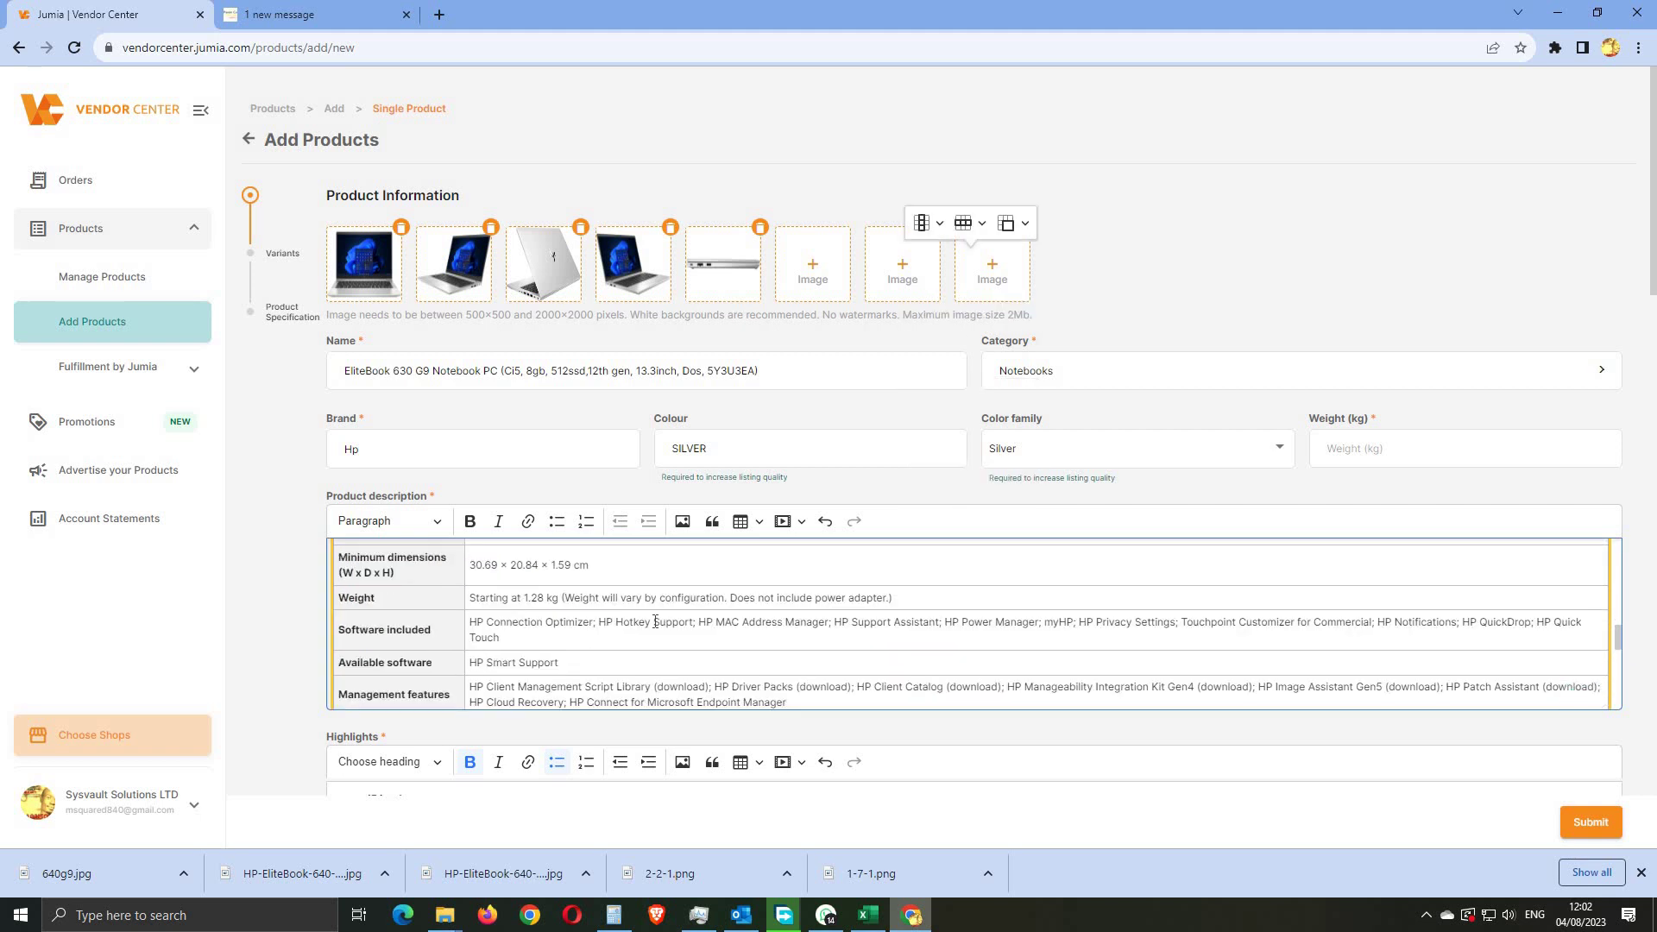
pyautogui.scroll(-1, 655, 621)
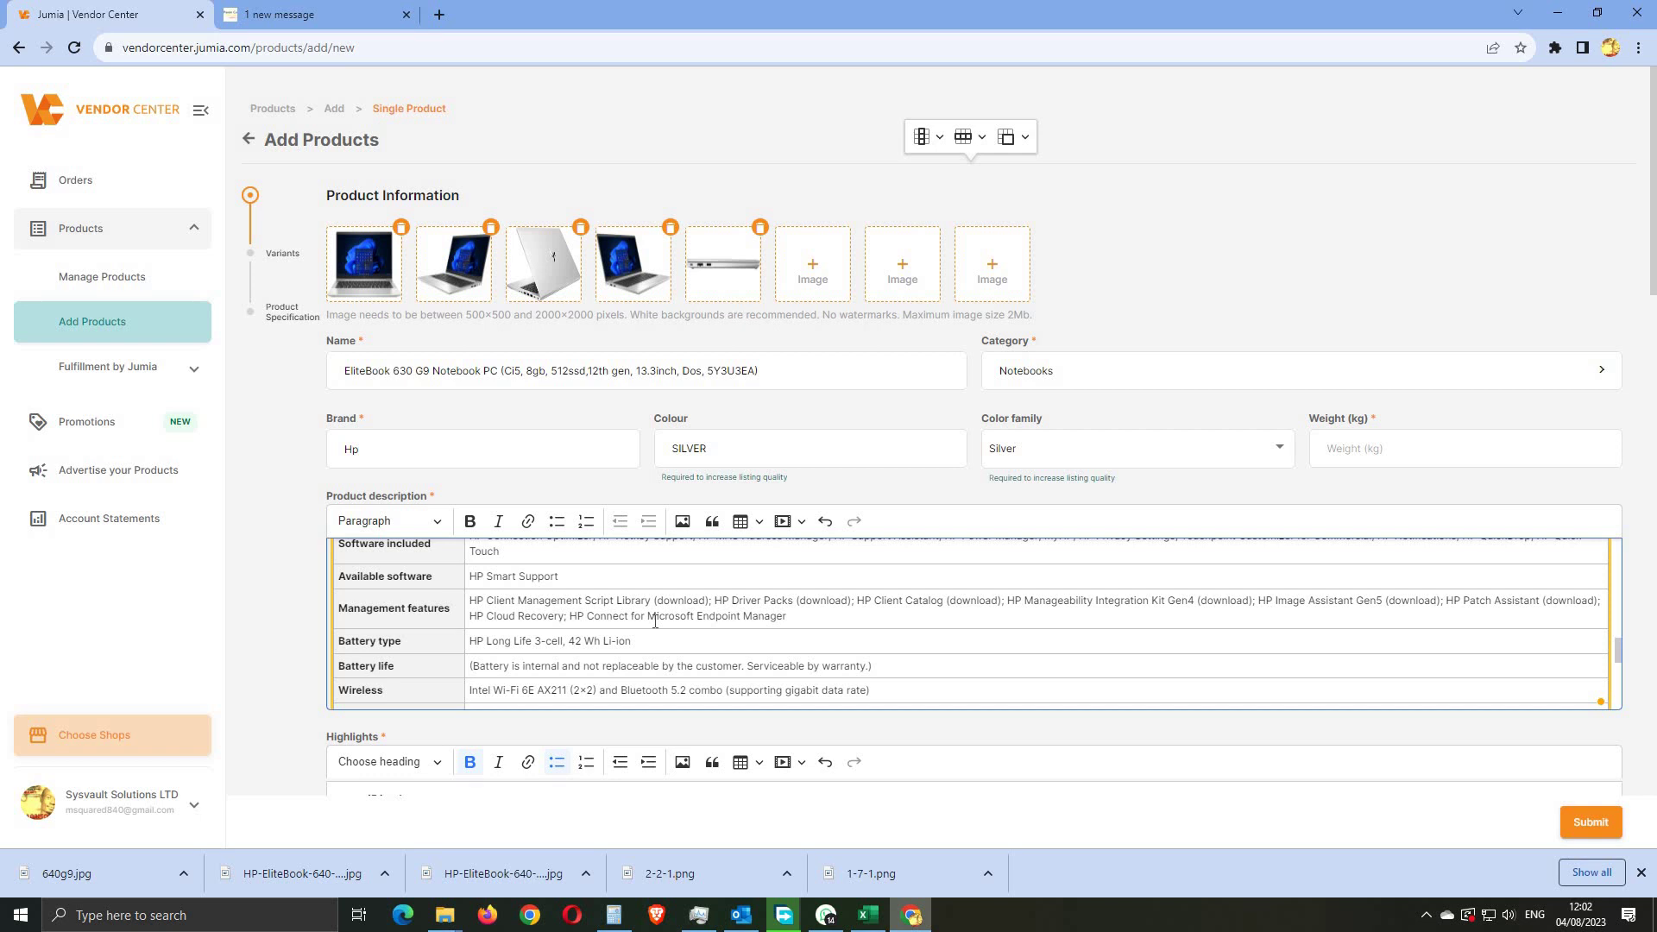
pyautogui.scroll(-1, 655, 622)
pyautogui.scroll(-2, 655, 622)
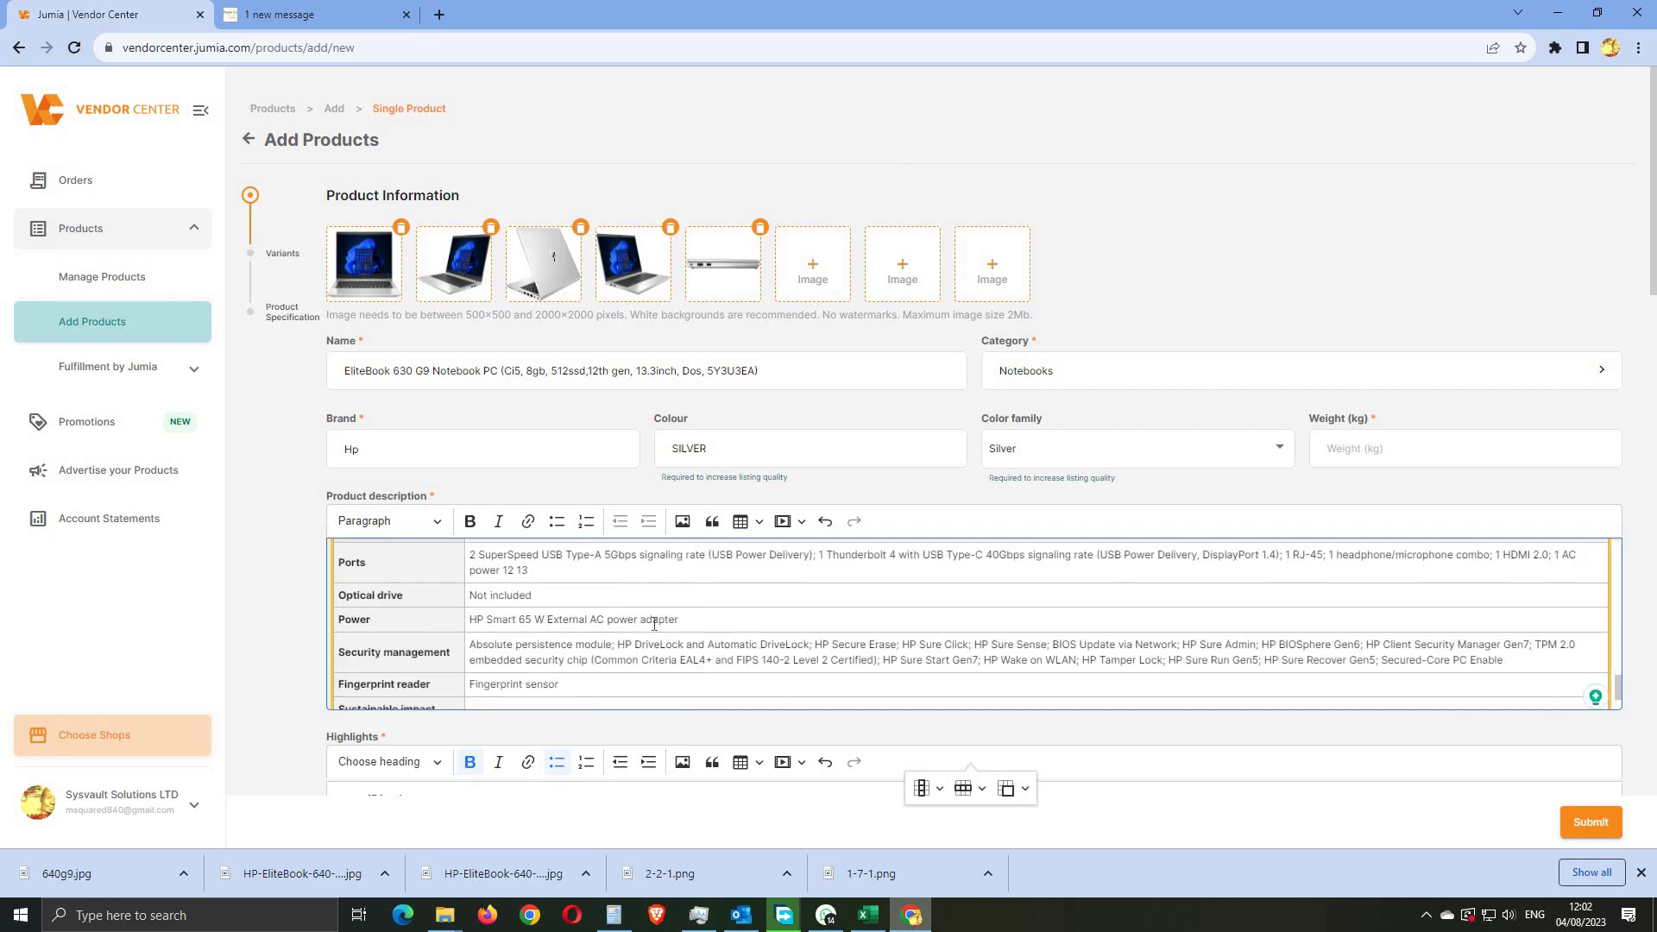
pyautogui.scroll(-1, 654, 623)
pyautogui.scroll(-1, 654, 626)
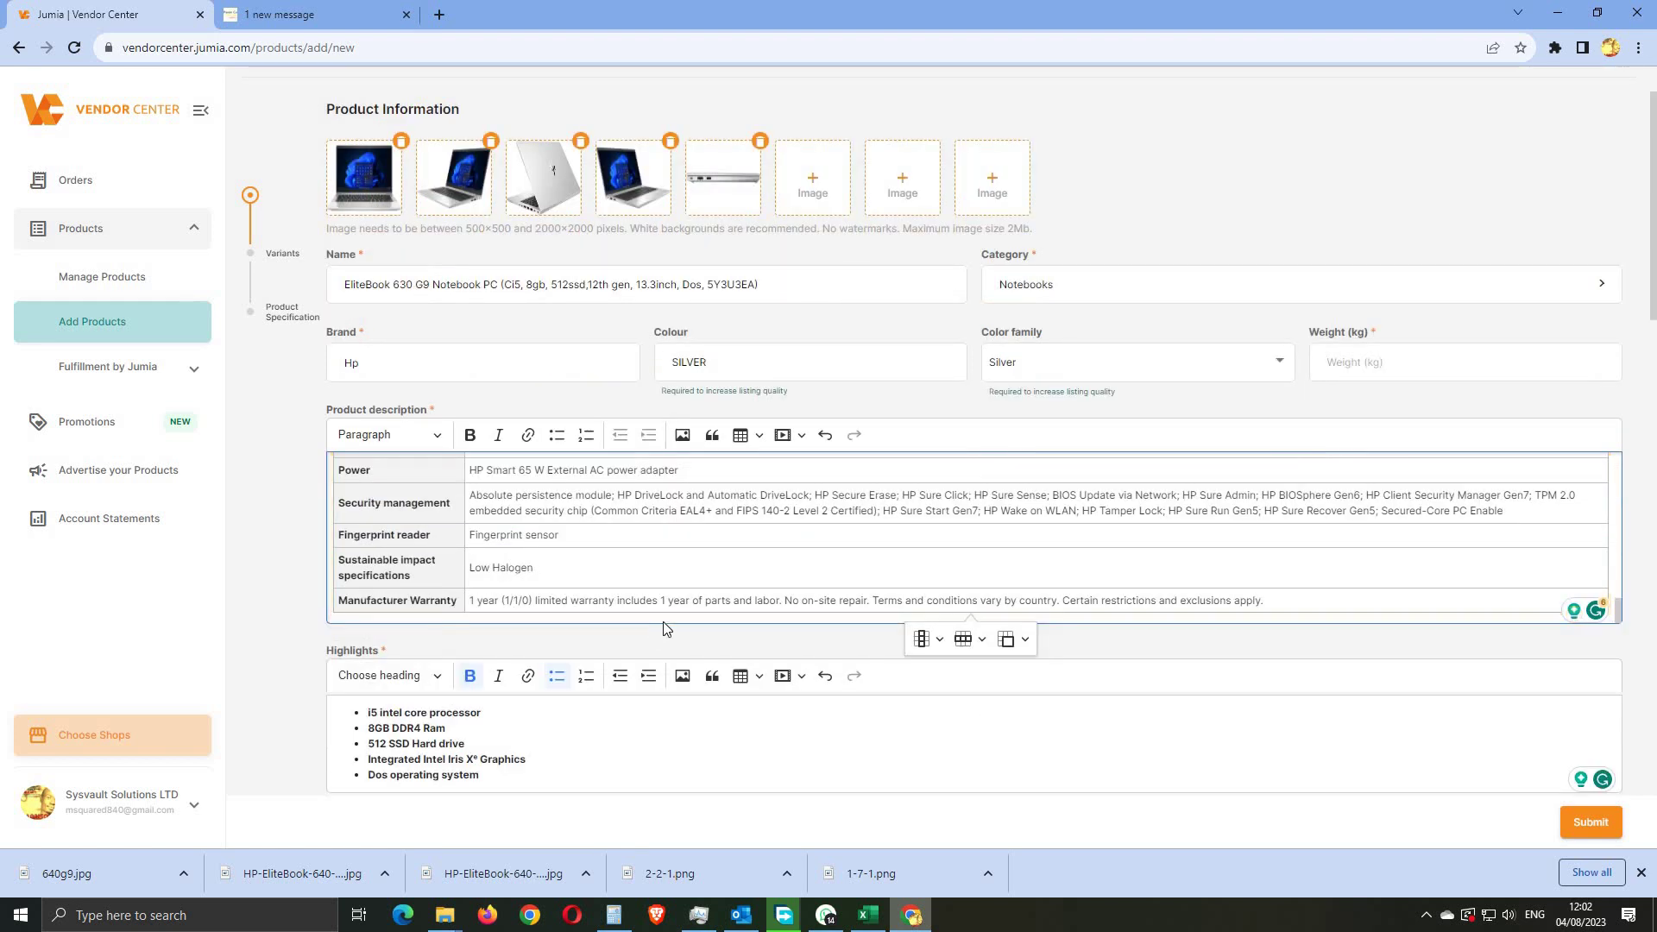
pyautogui.scroll(2, 695, 602)
pyautogui.scroll(1, 694, 601)
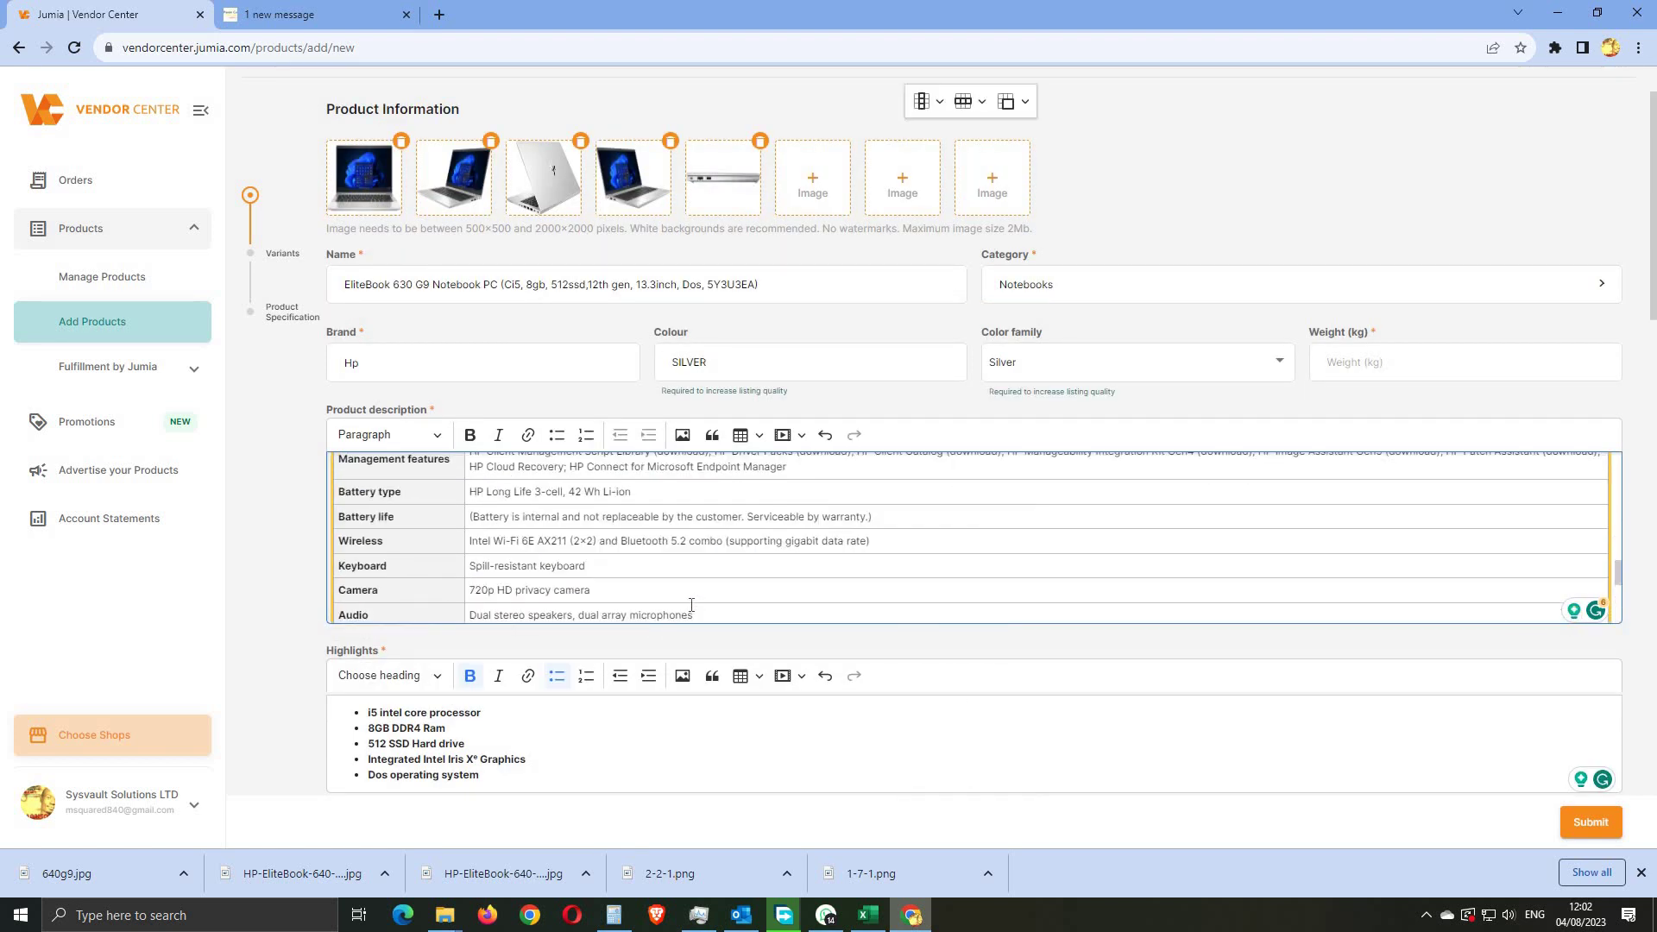
pyautogui.scroll(2, 691, 605)
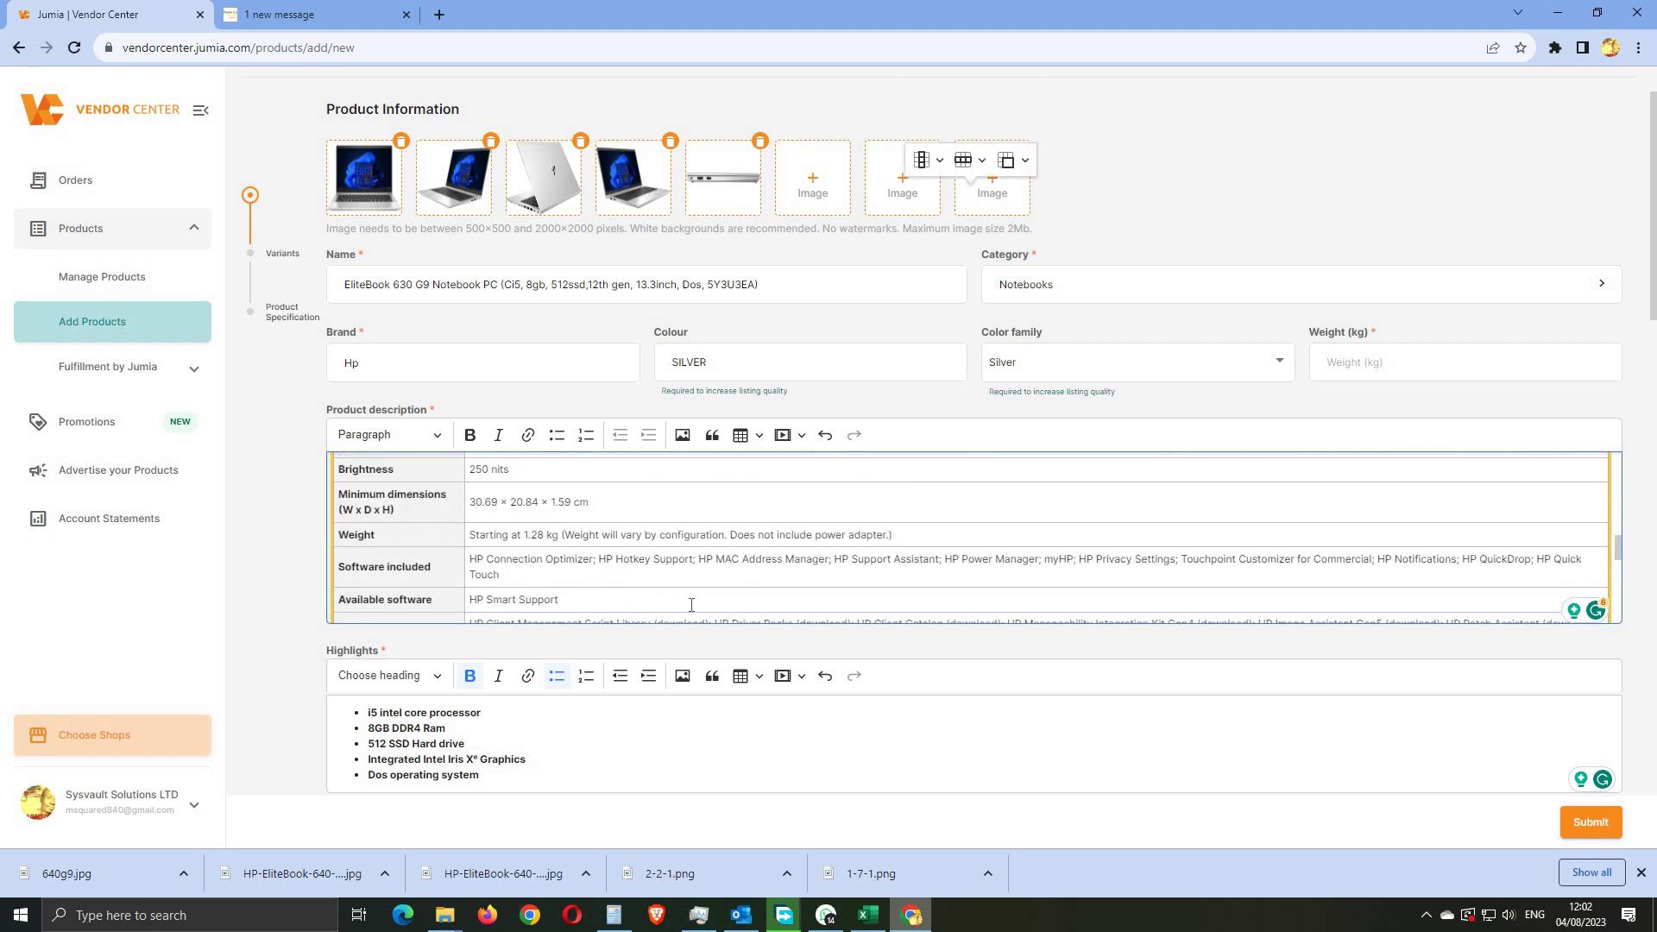
pyautogui.scroll(1, 692, 604)
pyautogui.scroll(-1, 691, 604)
pyautogui.scroll(1, 692, 604)
pyautogui.scroll(1, 691, 604)
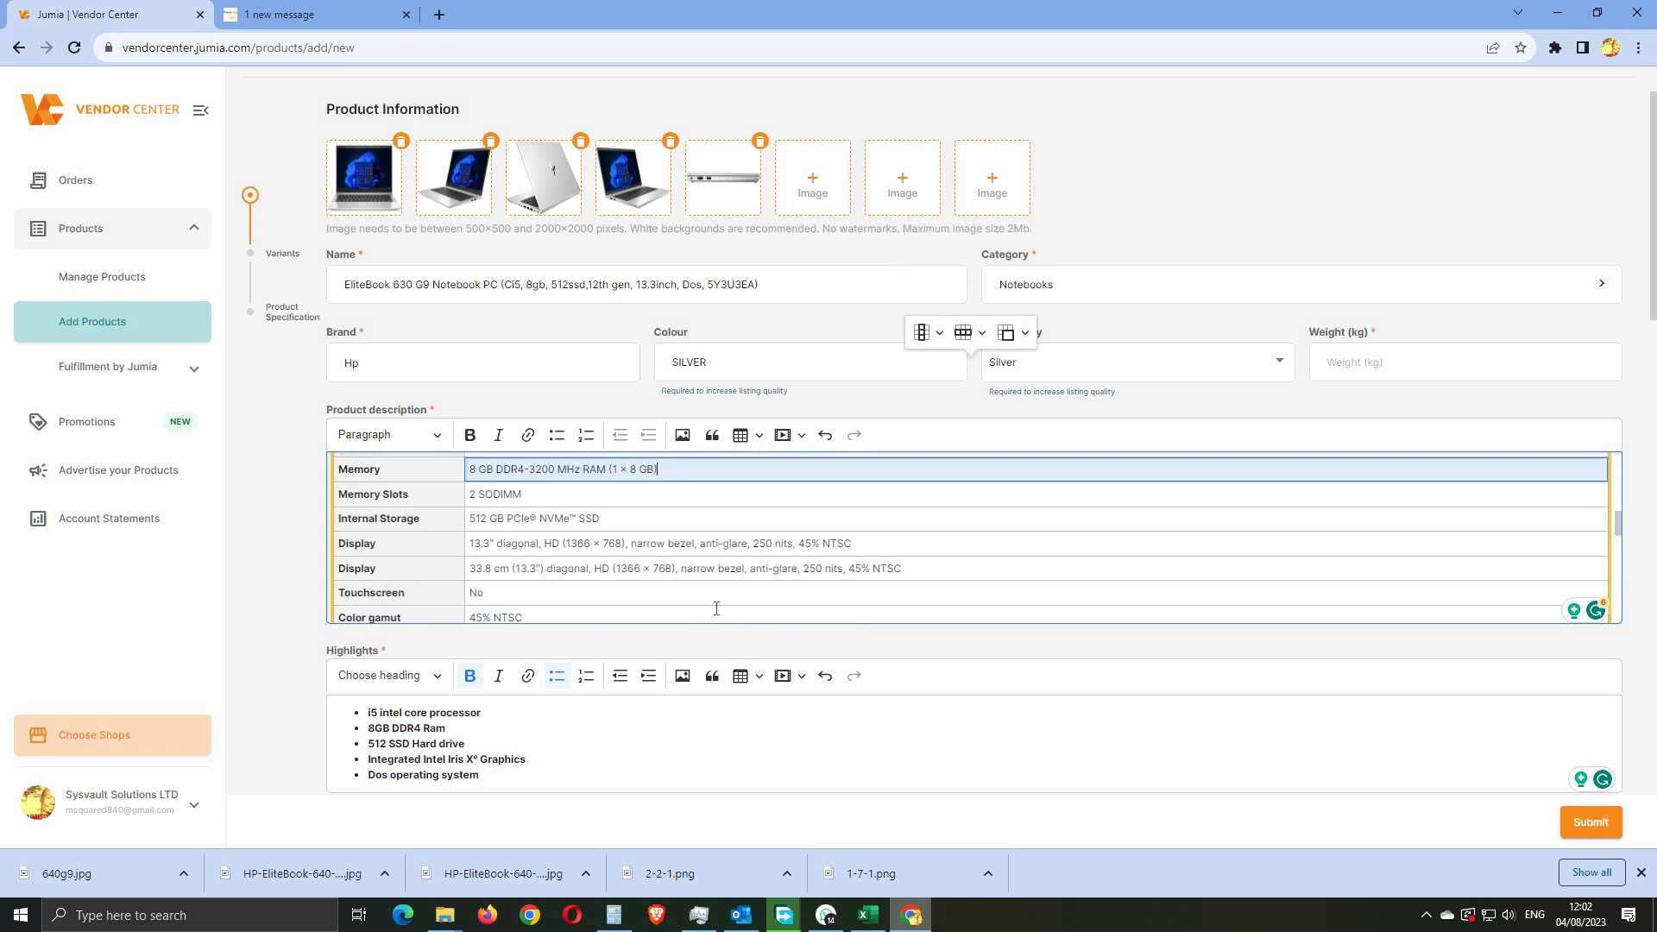
# Step: Set the product's weight to 1.28 kg
pyautogui.scroll(-1, 716, 609)
pyautogui.scroll(2, 716, 609)
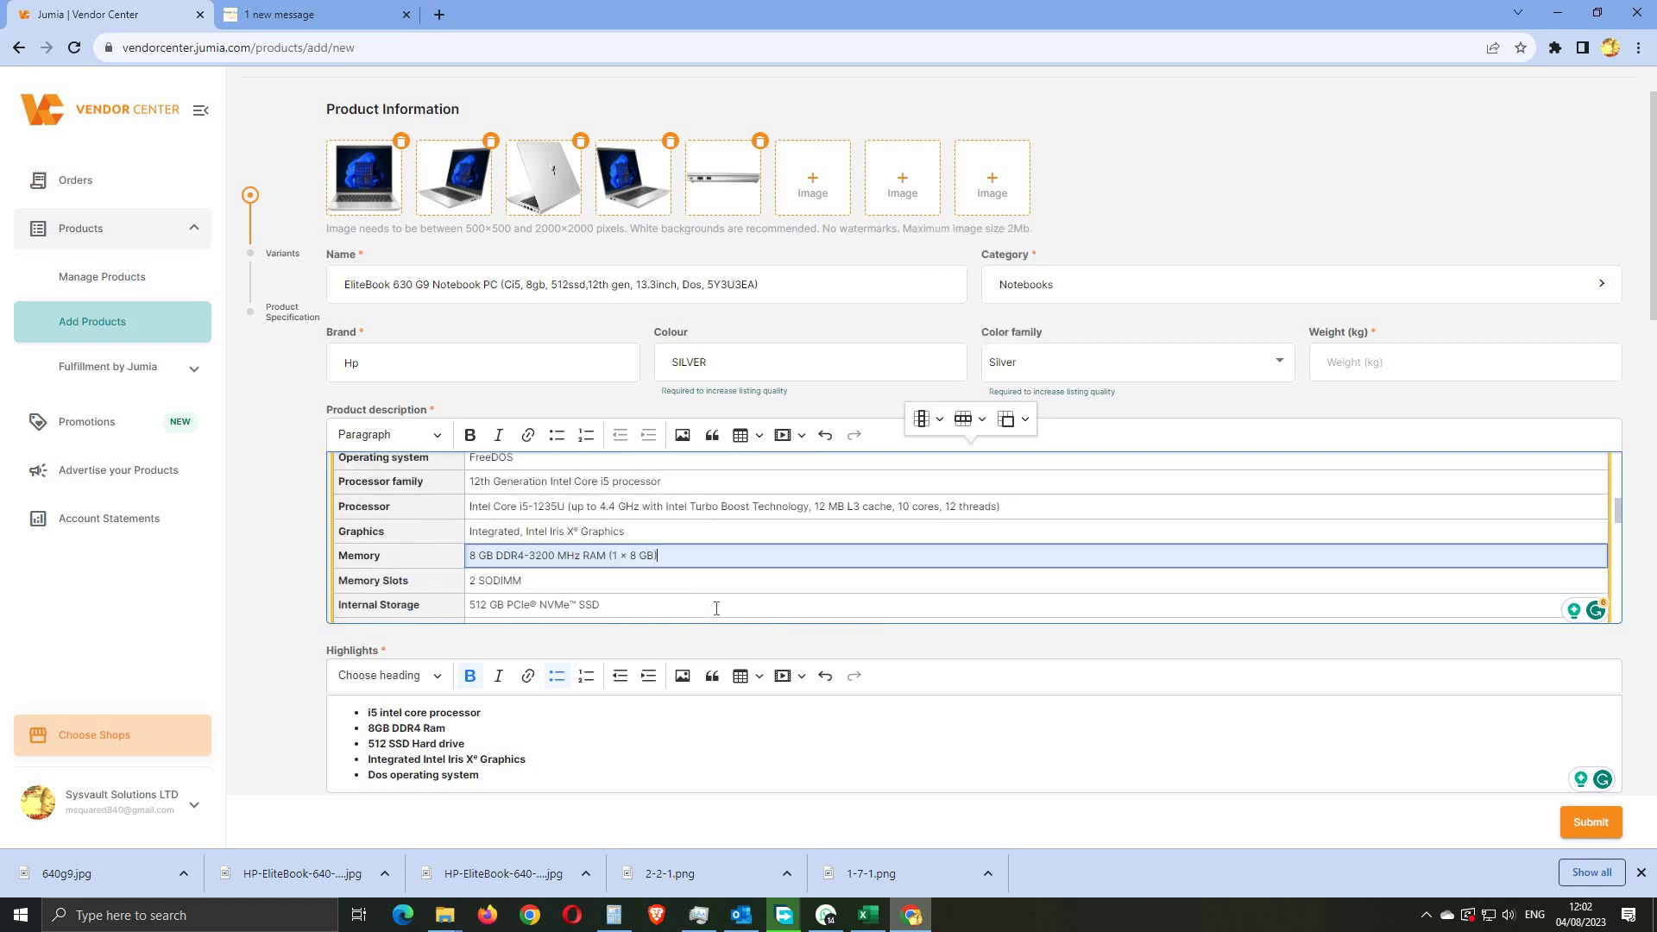
pyautogui.scroll(1, 717, 609)
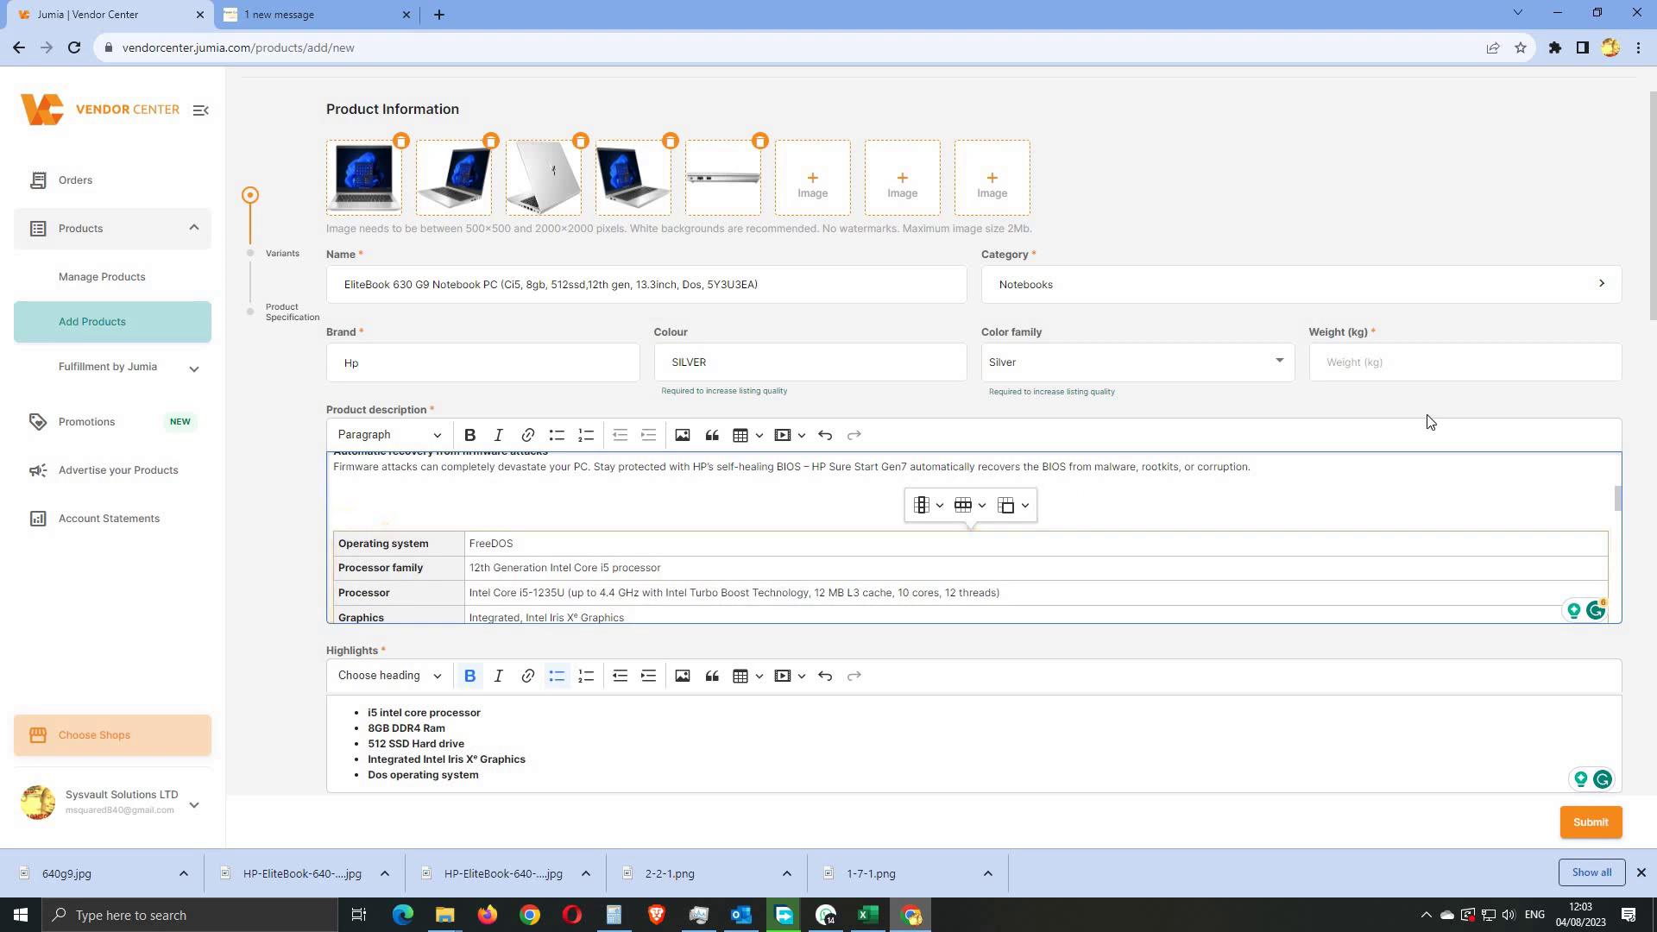
pyautogui.click(1403, 362)
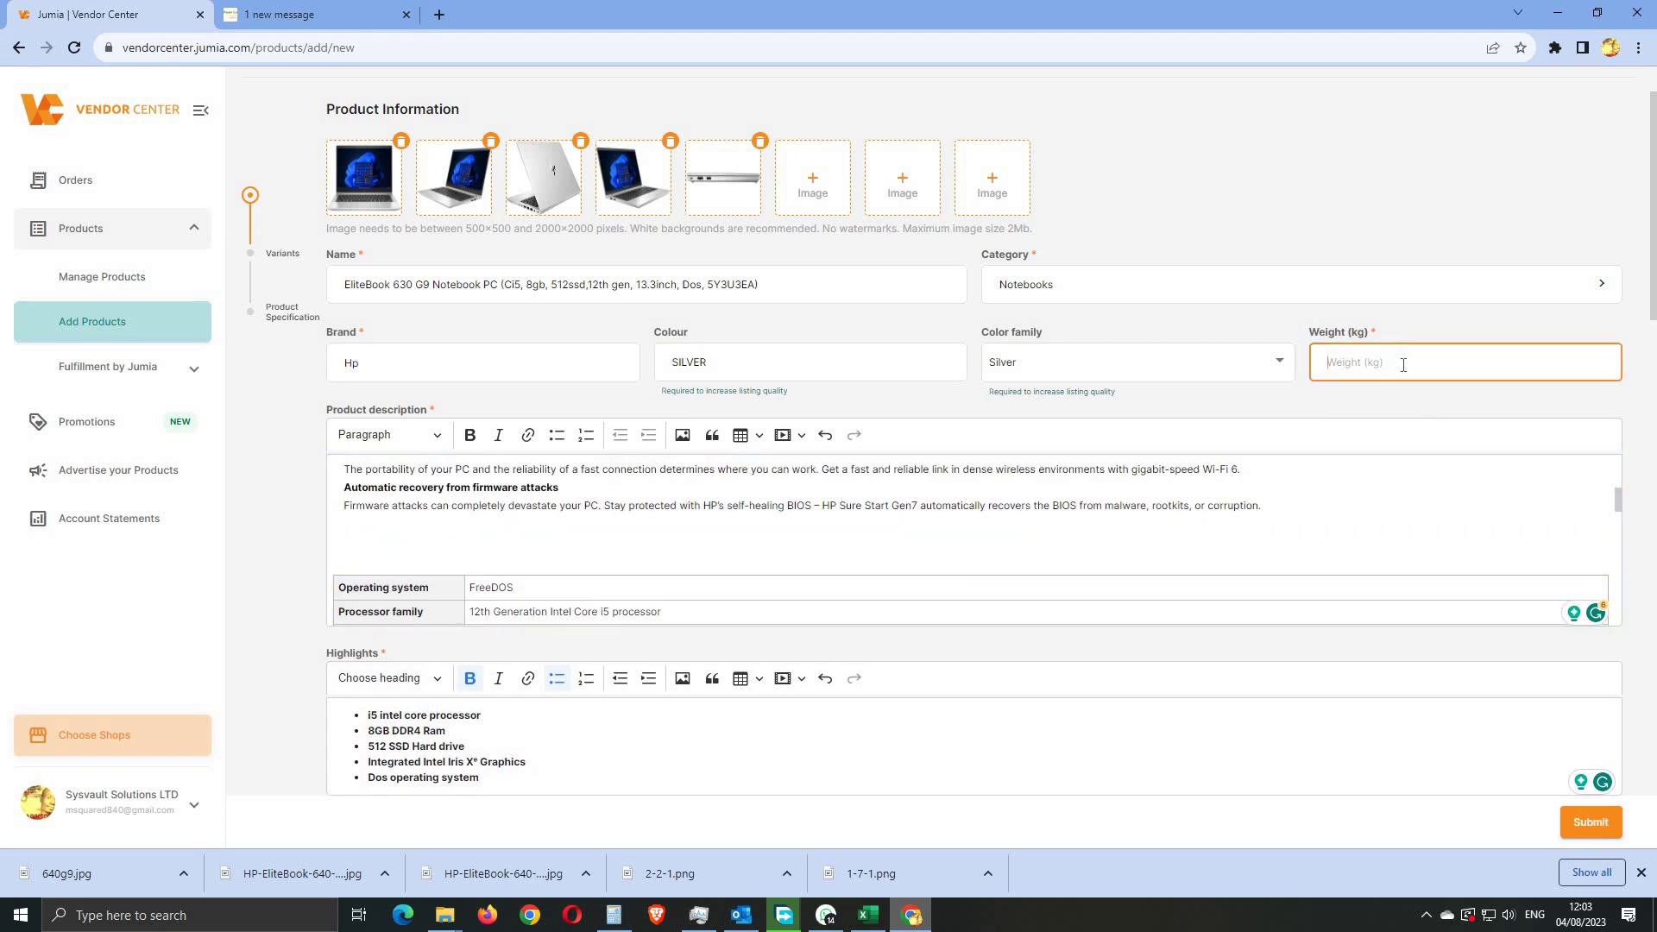
pyautogui.write('1')
pyautogui.click(1191, 549)
pyautogui.scroll(-1, 1192, 548)
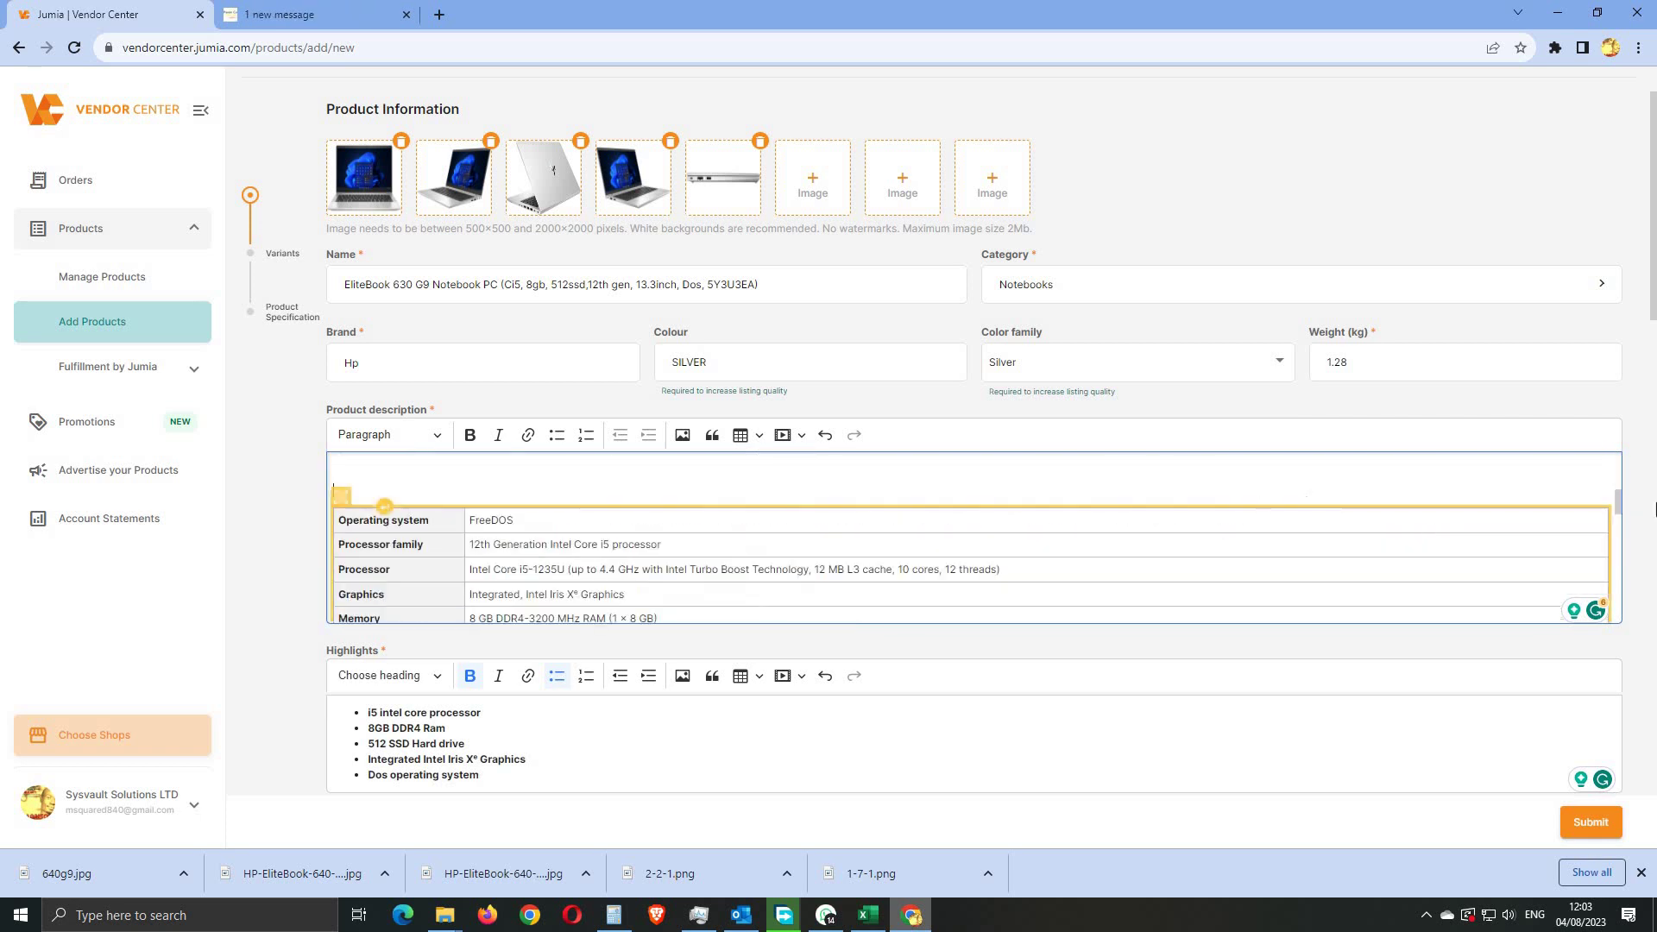
# Step: In the product specification, enter plastic as the main material and choose Plastic as the material family
pyautogui.moveTo(1652, 285); pyautogui.dragTo(1653, 563)
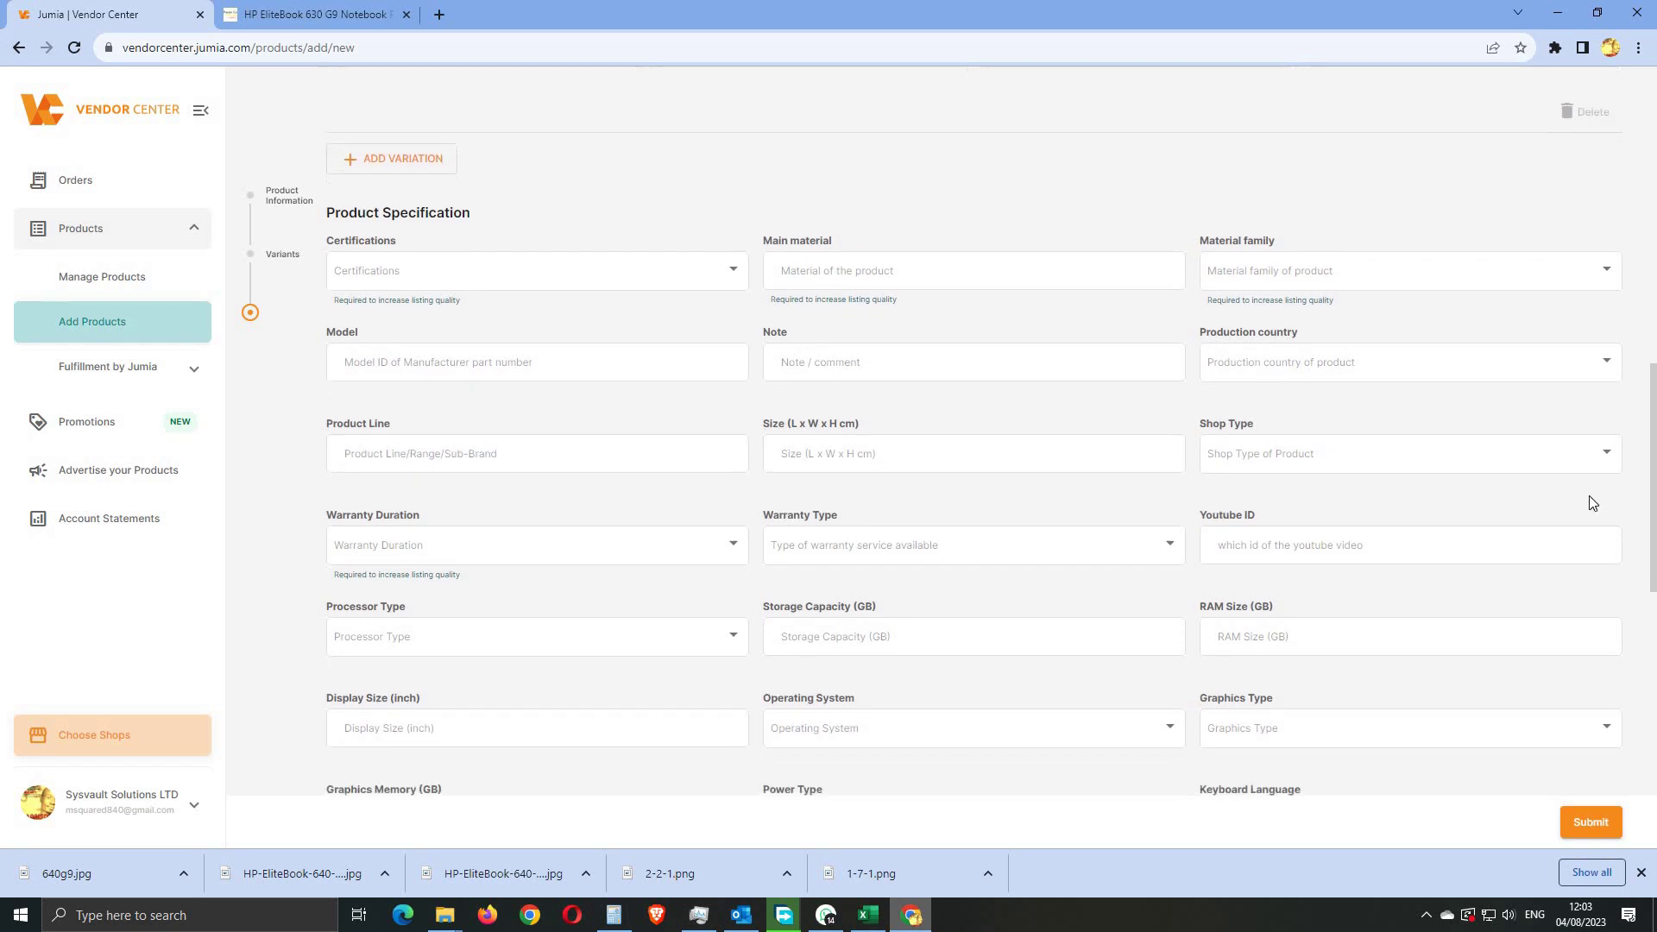
pyautogui.click(926, 268)
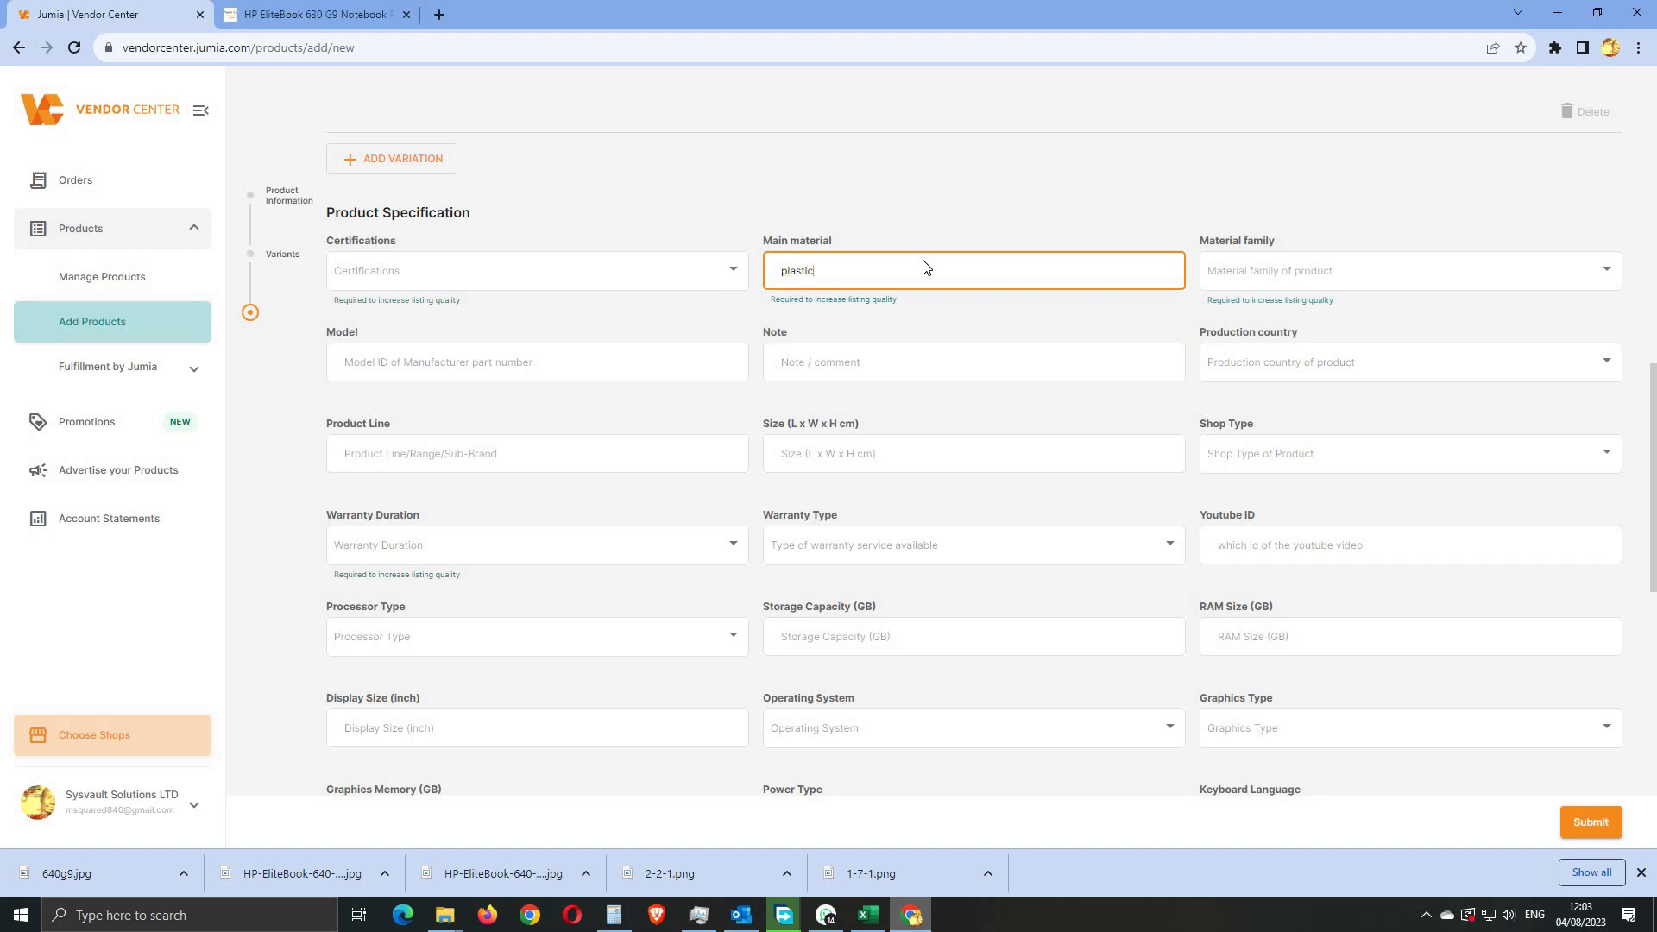
pyautogui.click(1256, 269)
pyautogui.scroll(-10, 1361, 340)
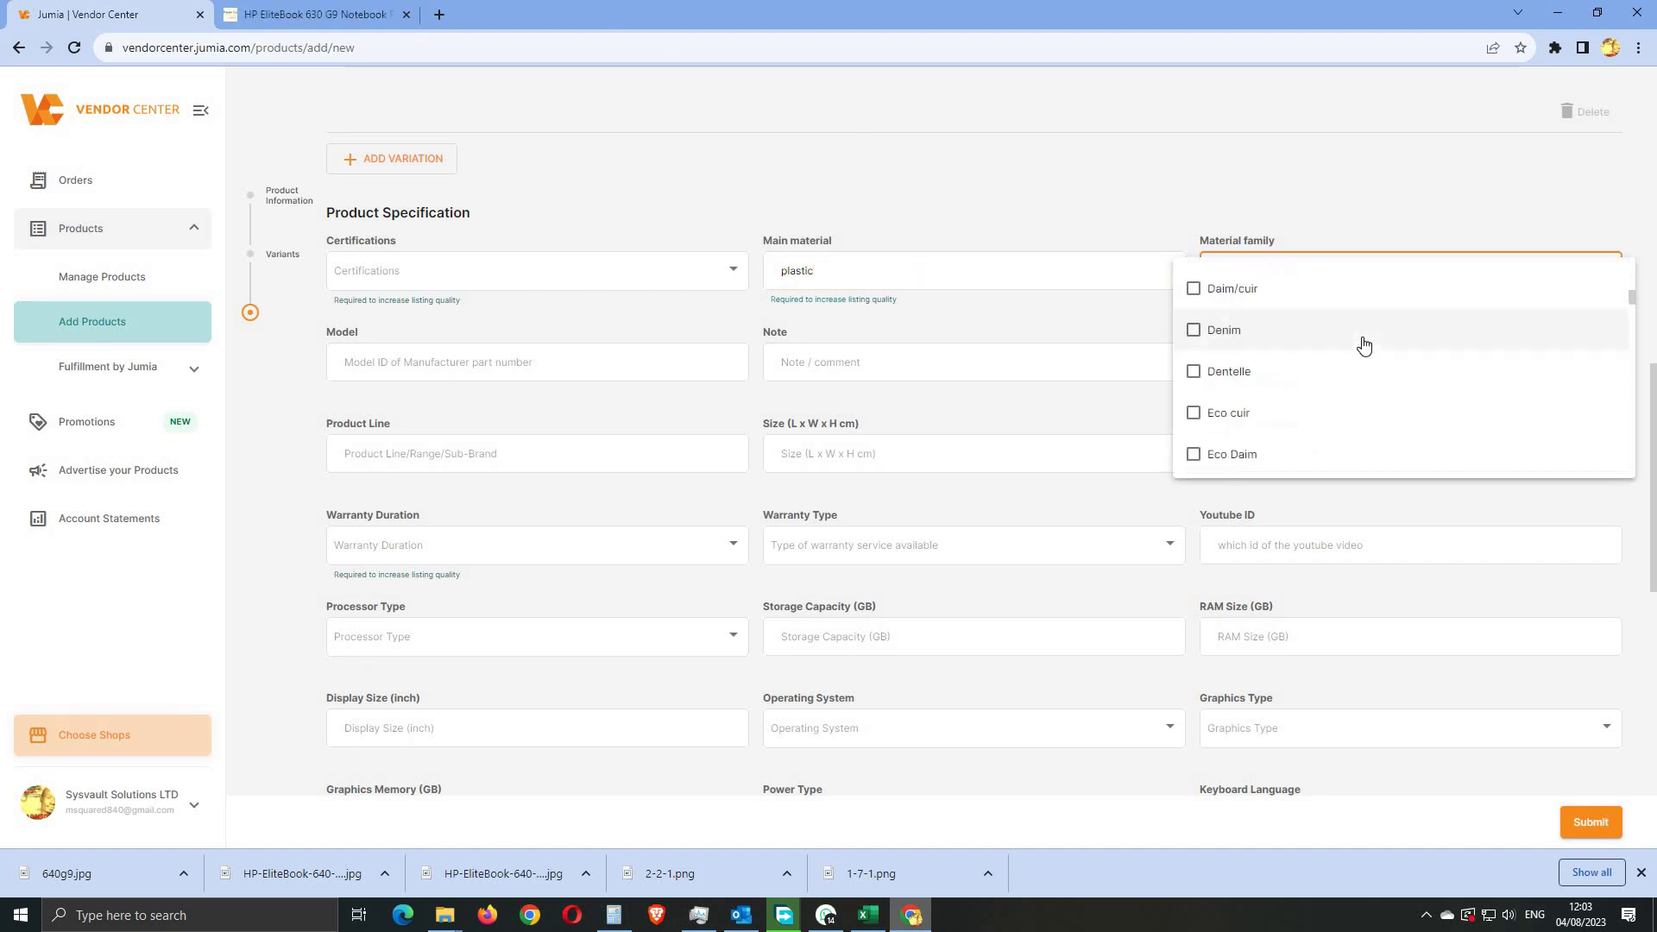
pyautogui.scroll(-10, 1362, 346)
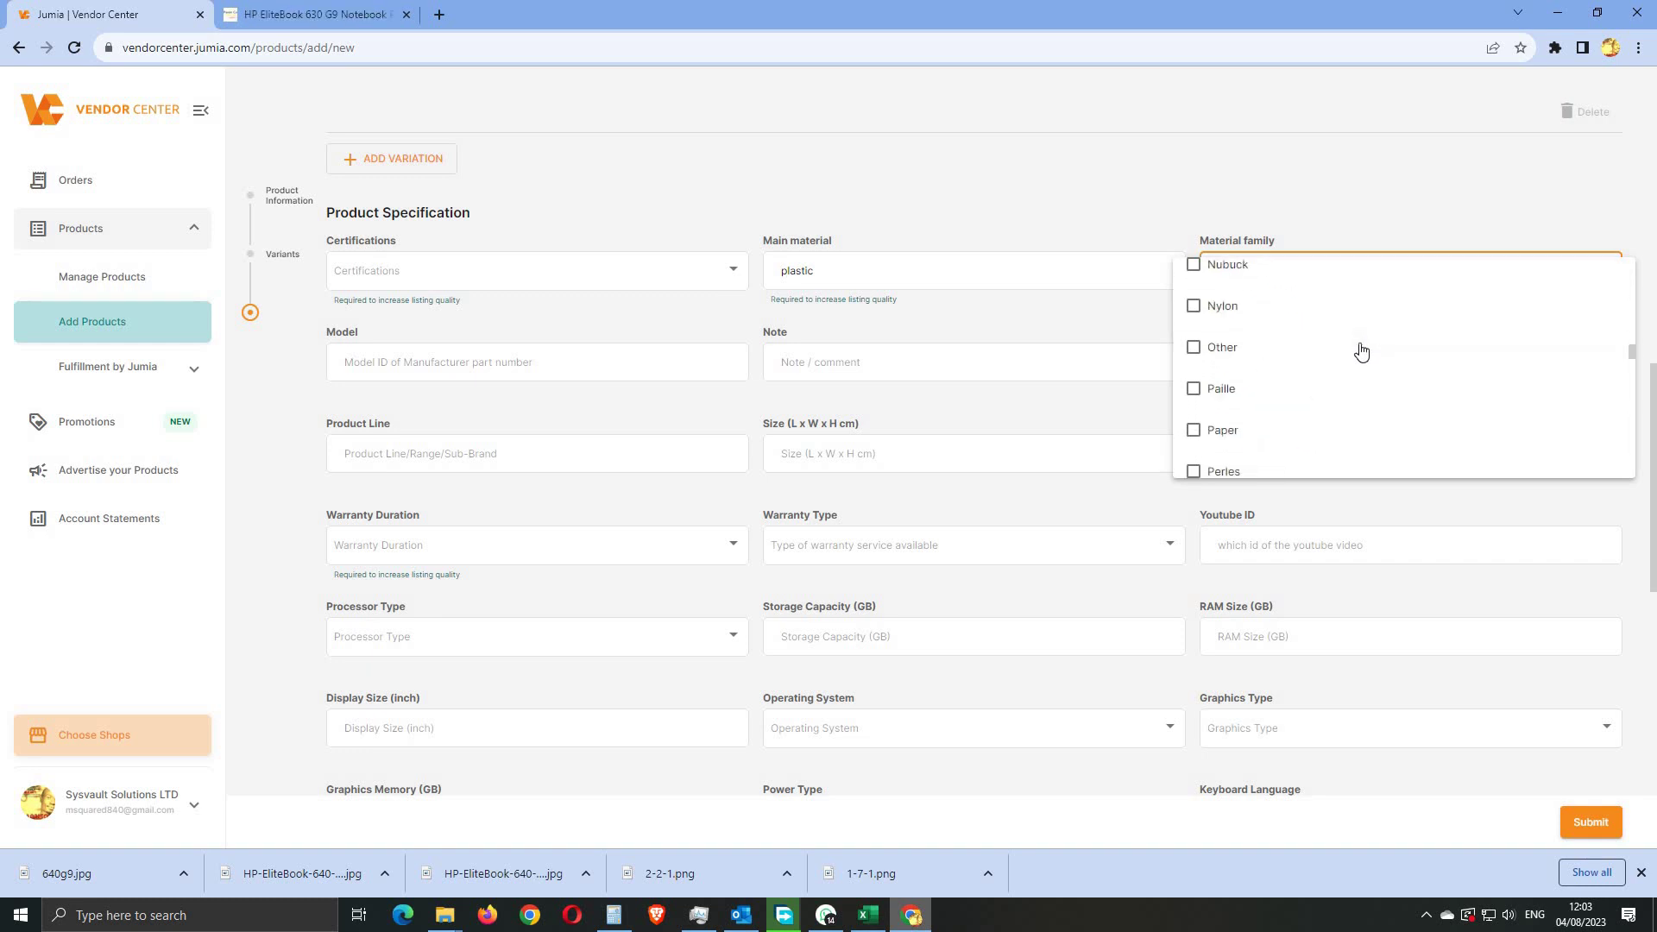
pyautogui.scroll(-3, 1361, 353)
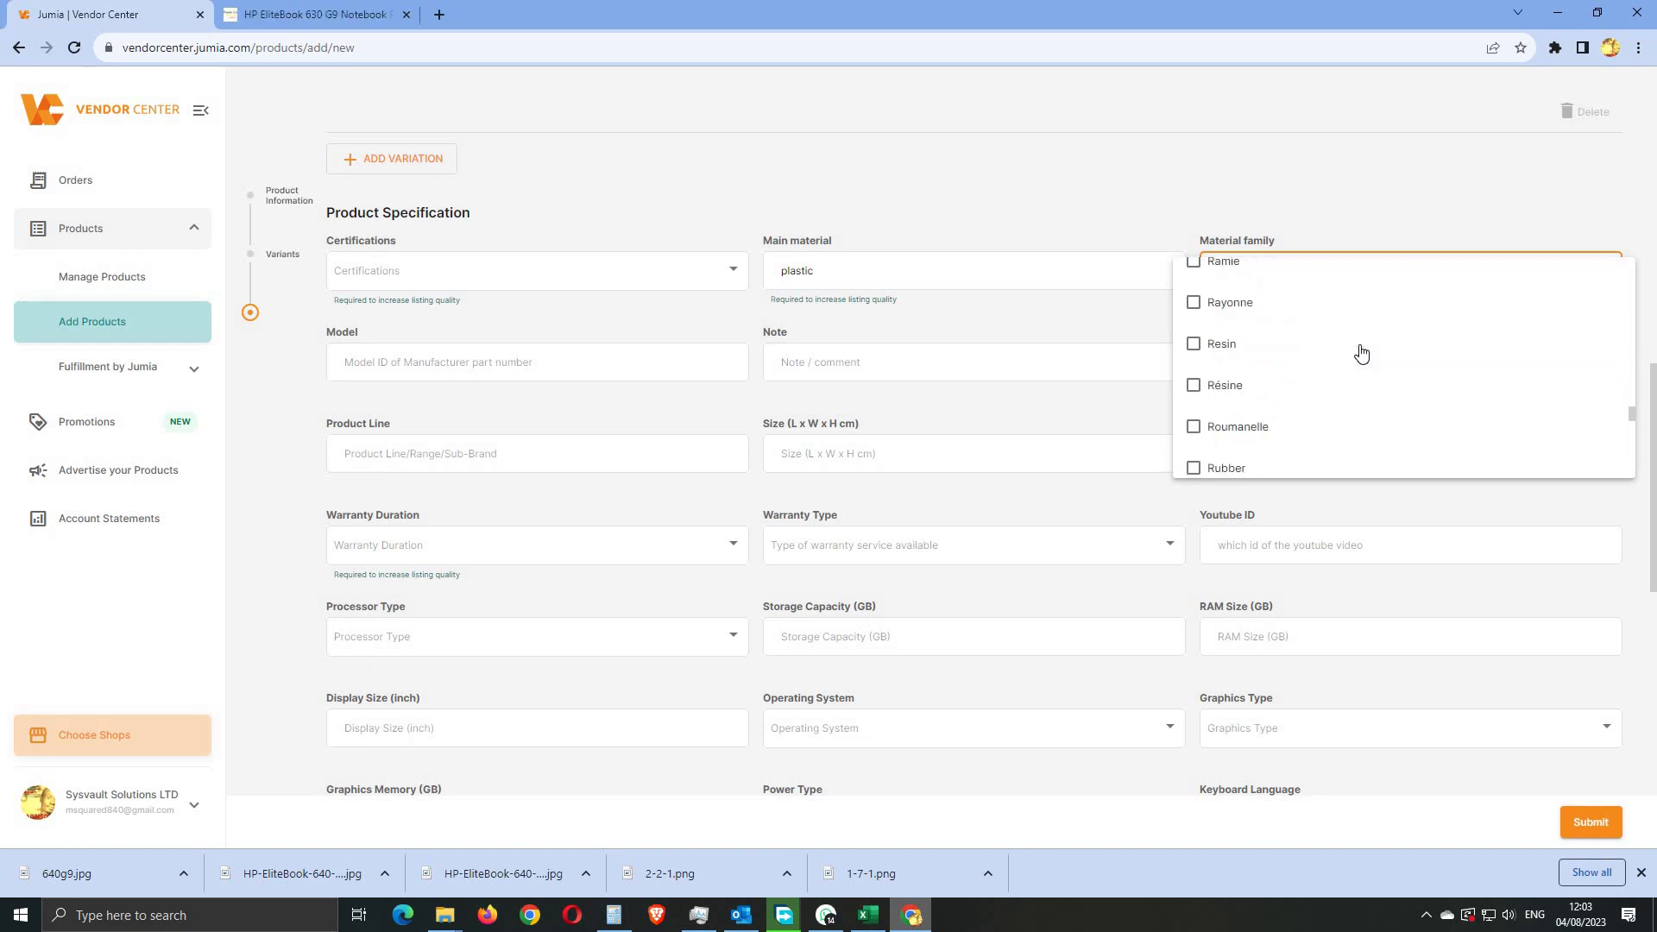
pyautogui.scroll(4, 1361, 354)
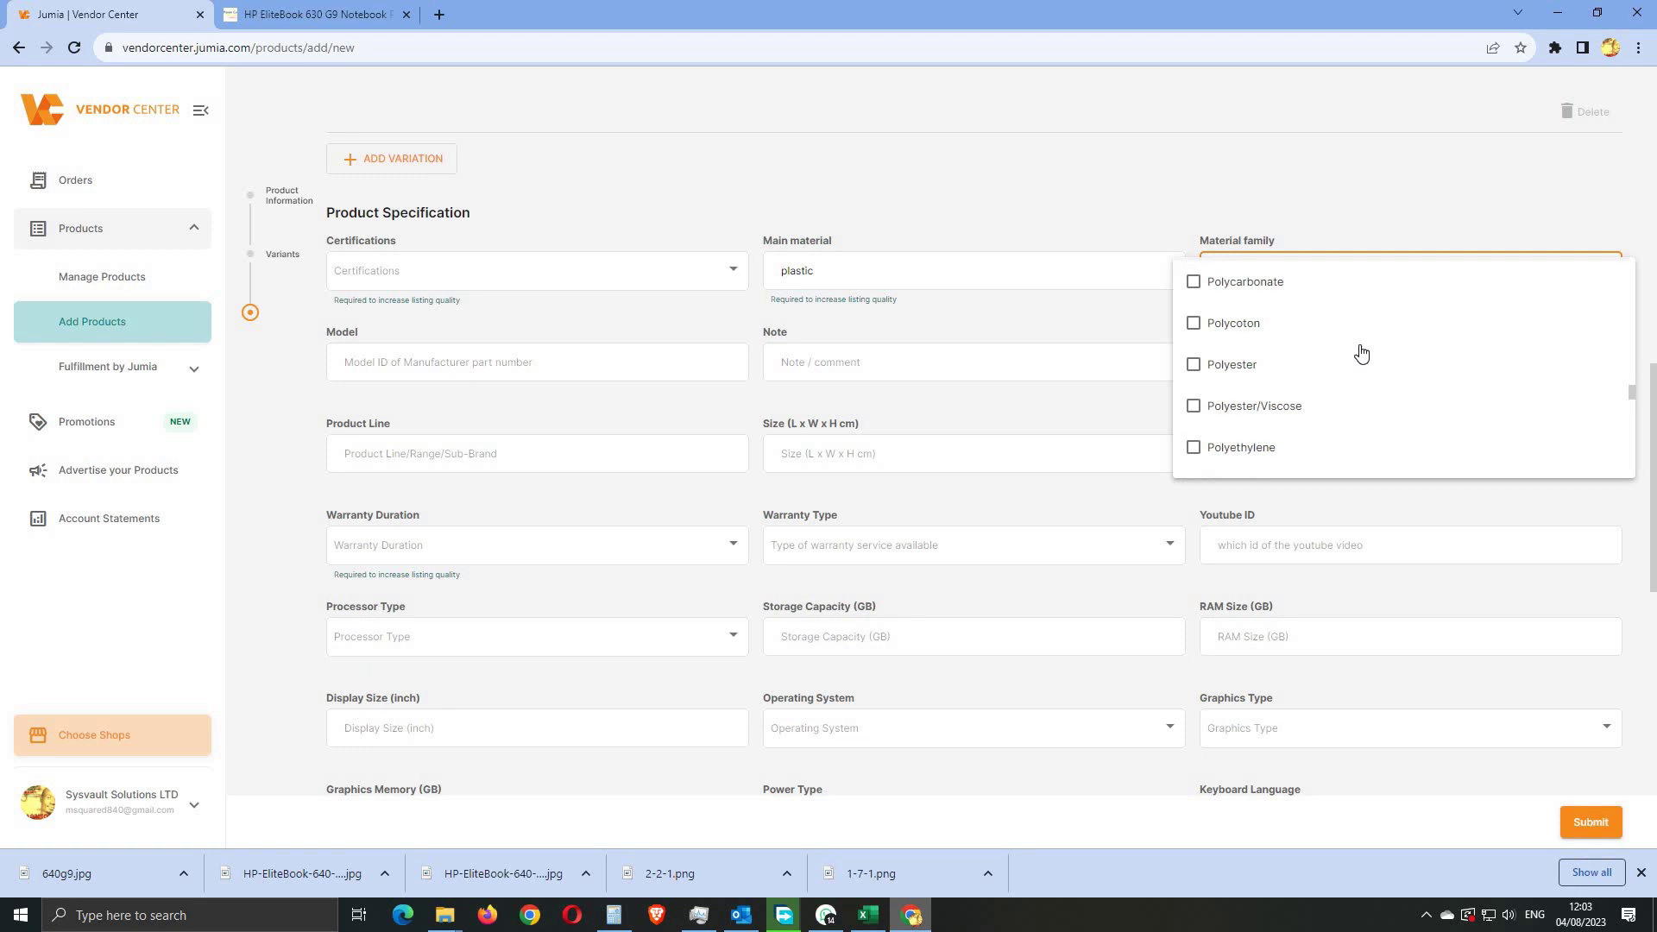
pyautogui.scroll(3, 1361, 354)
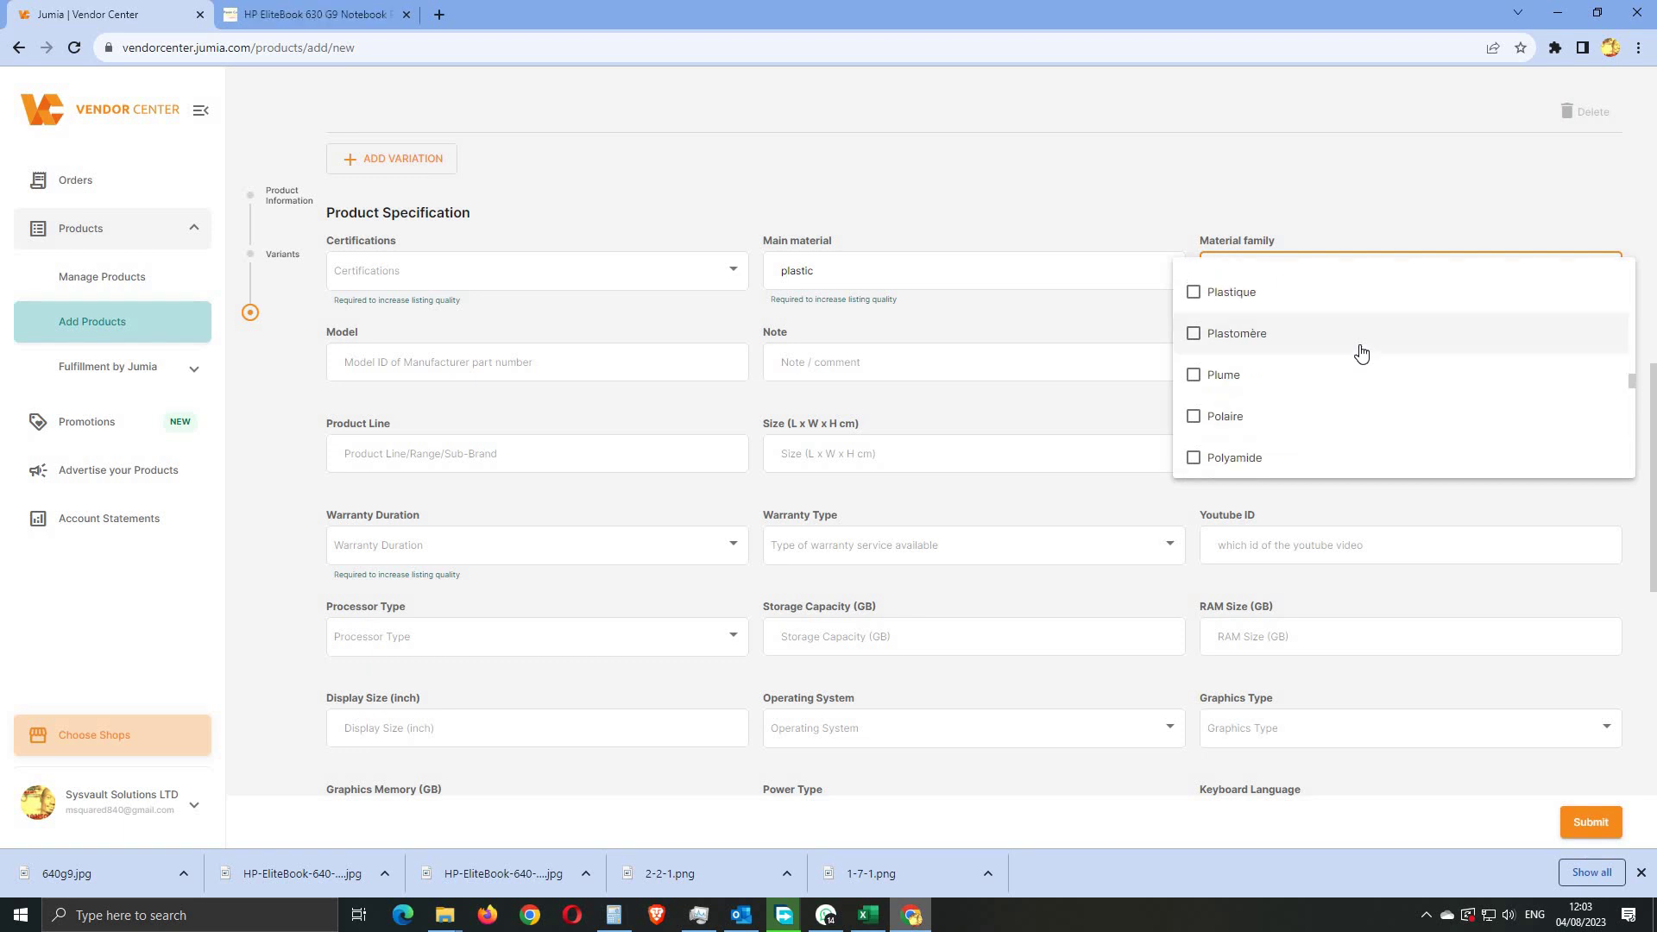
pyautogui.scroll(2, 1361, 353)
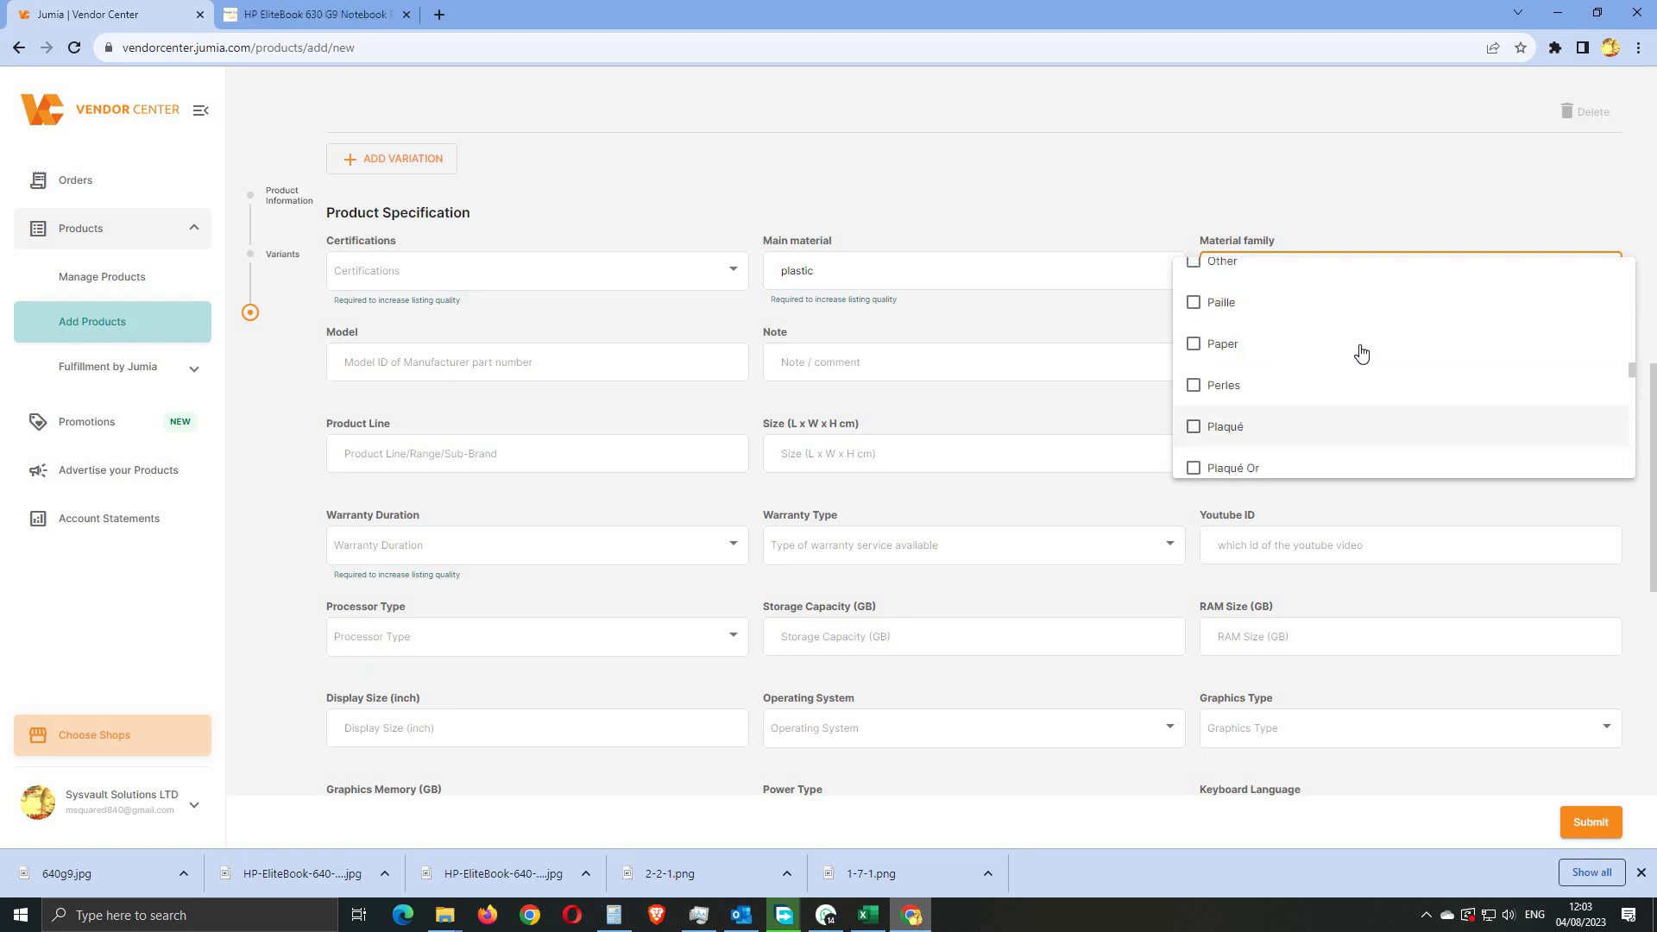
pyautogui.scroll(-4, 1361, 354)
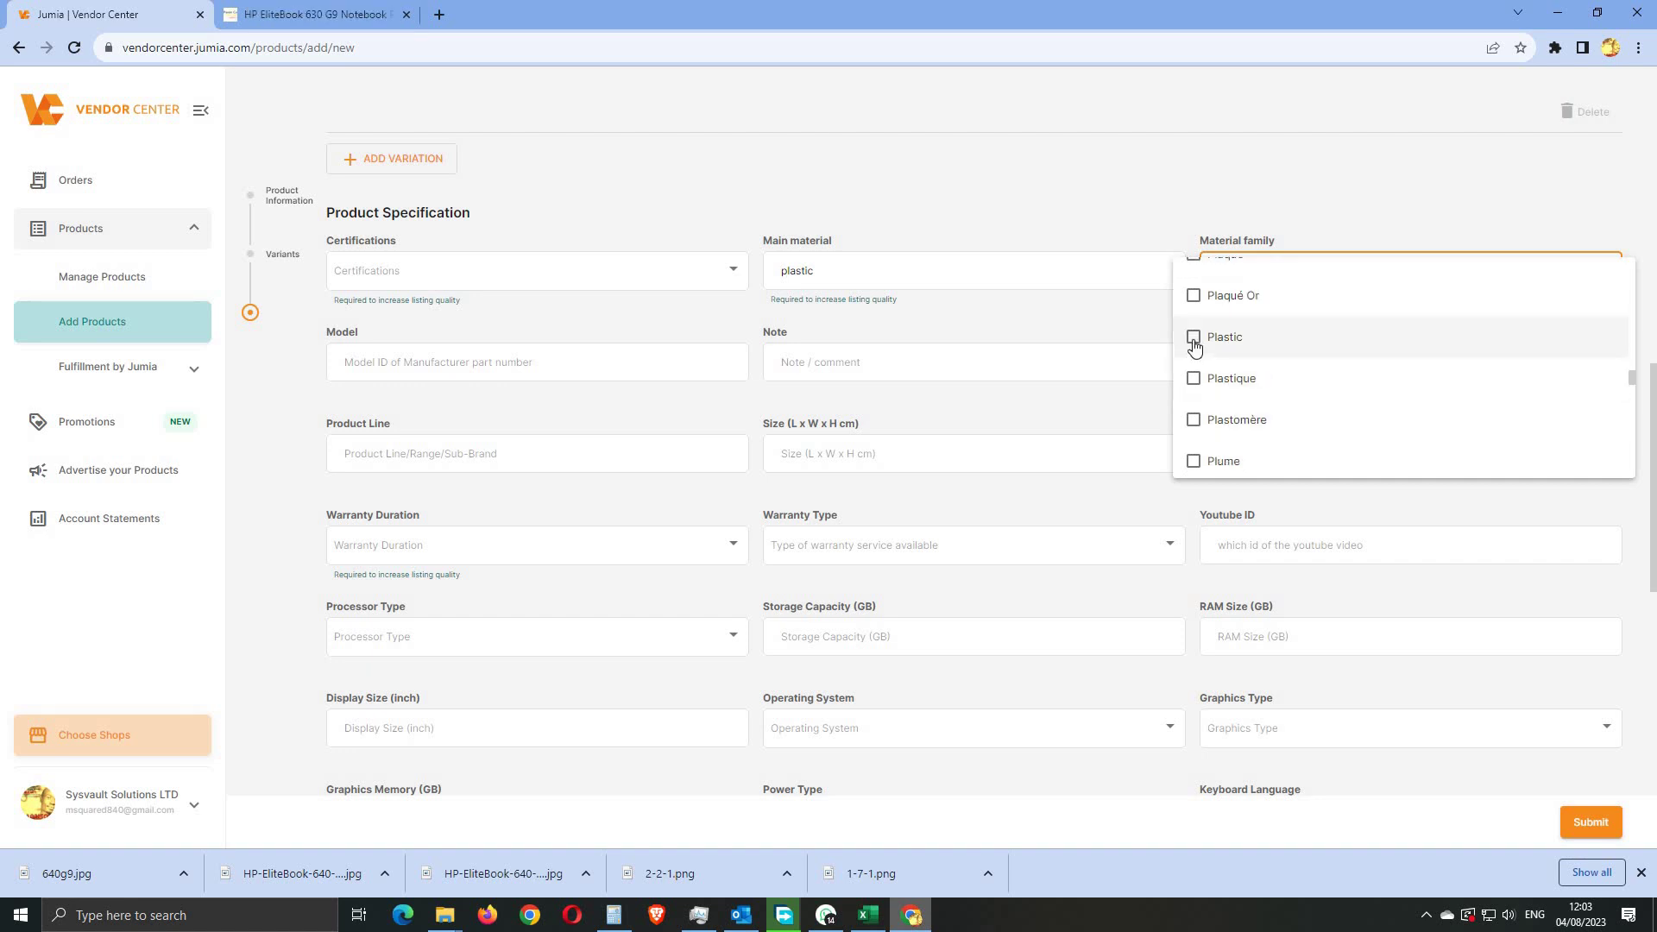
pyautogui.scroll(6, 1191, 340)
pyautogui.click(922, 393)
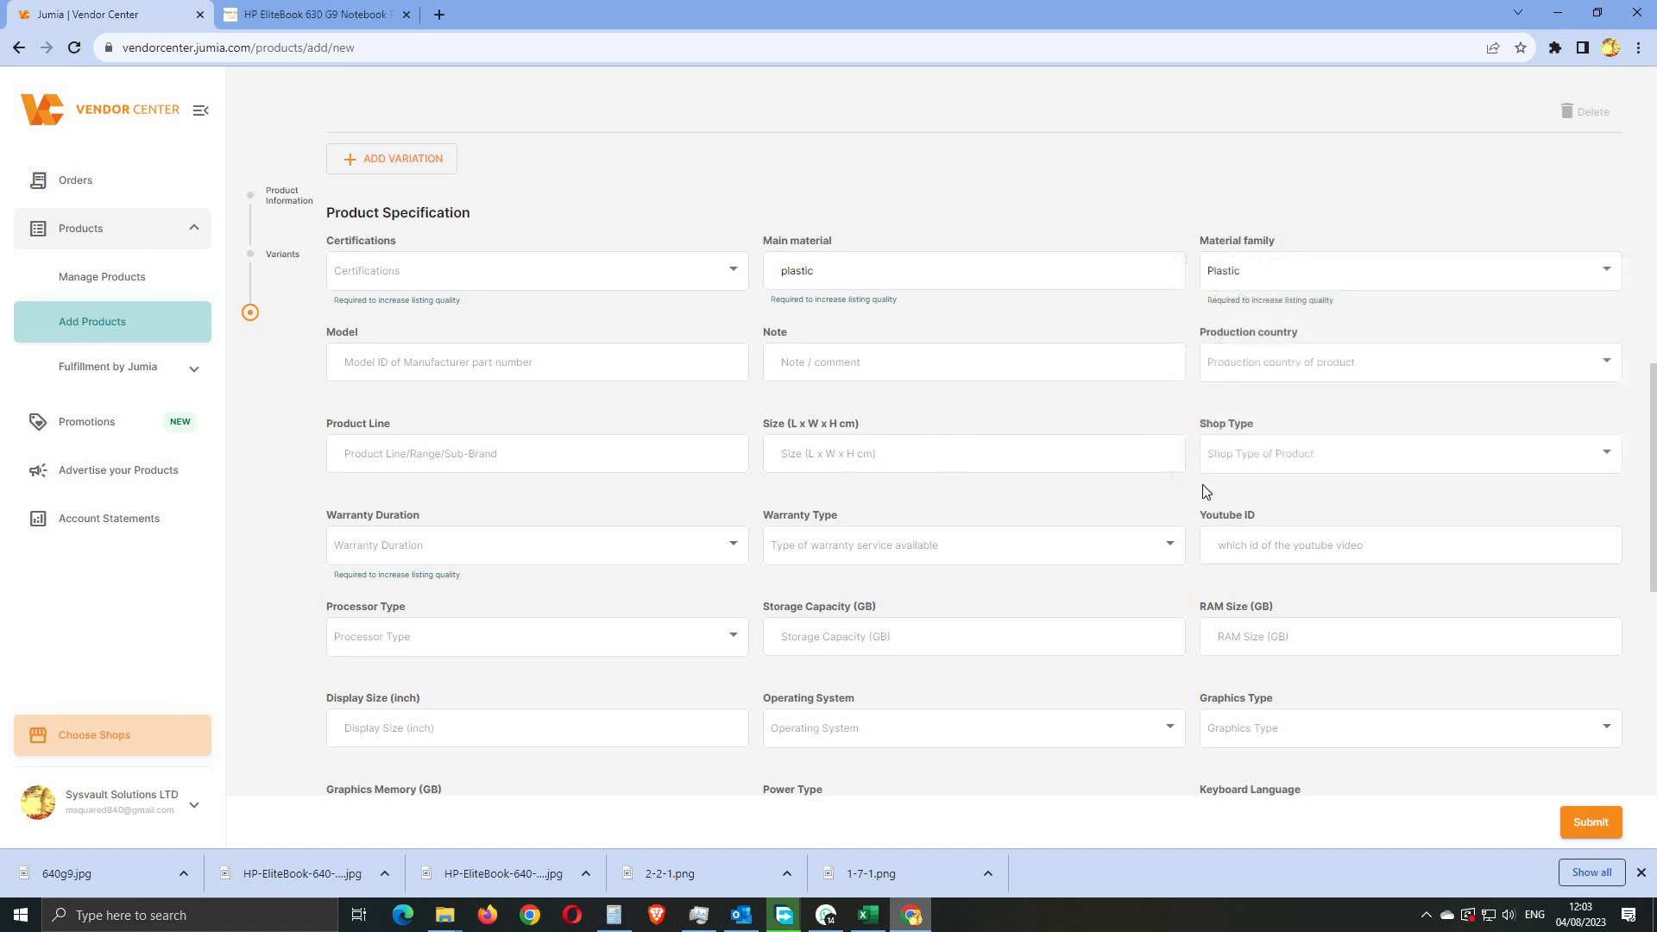
# Step: Copy the model number 5Y3U3EA from the end of the product name
pyautogui.click(407, 377)
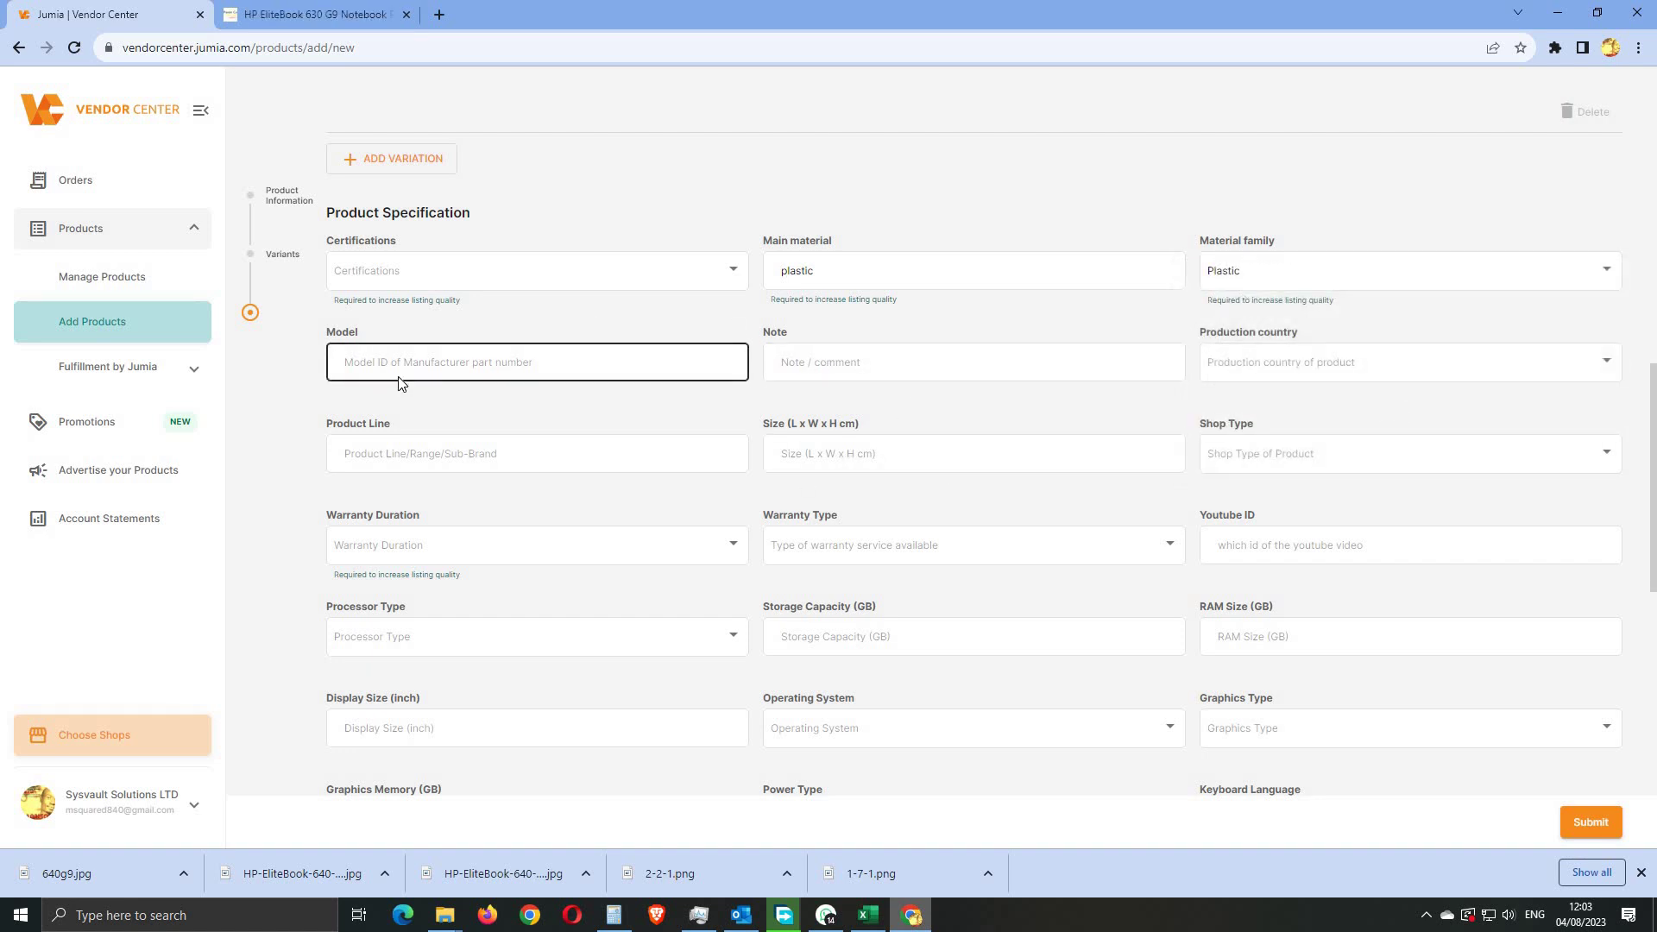
pyautogui.scroll(15, 587, 380)
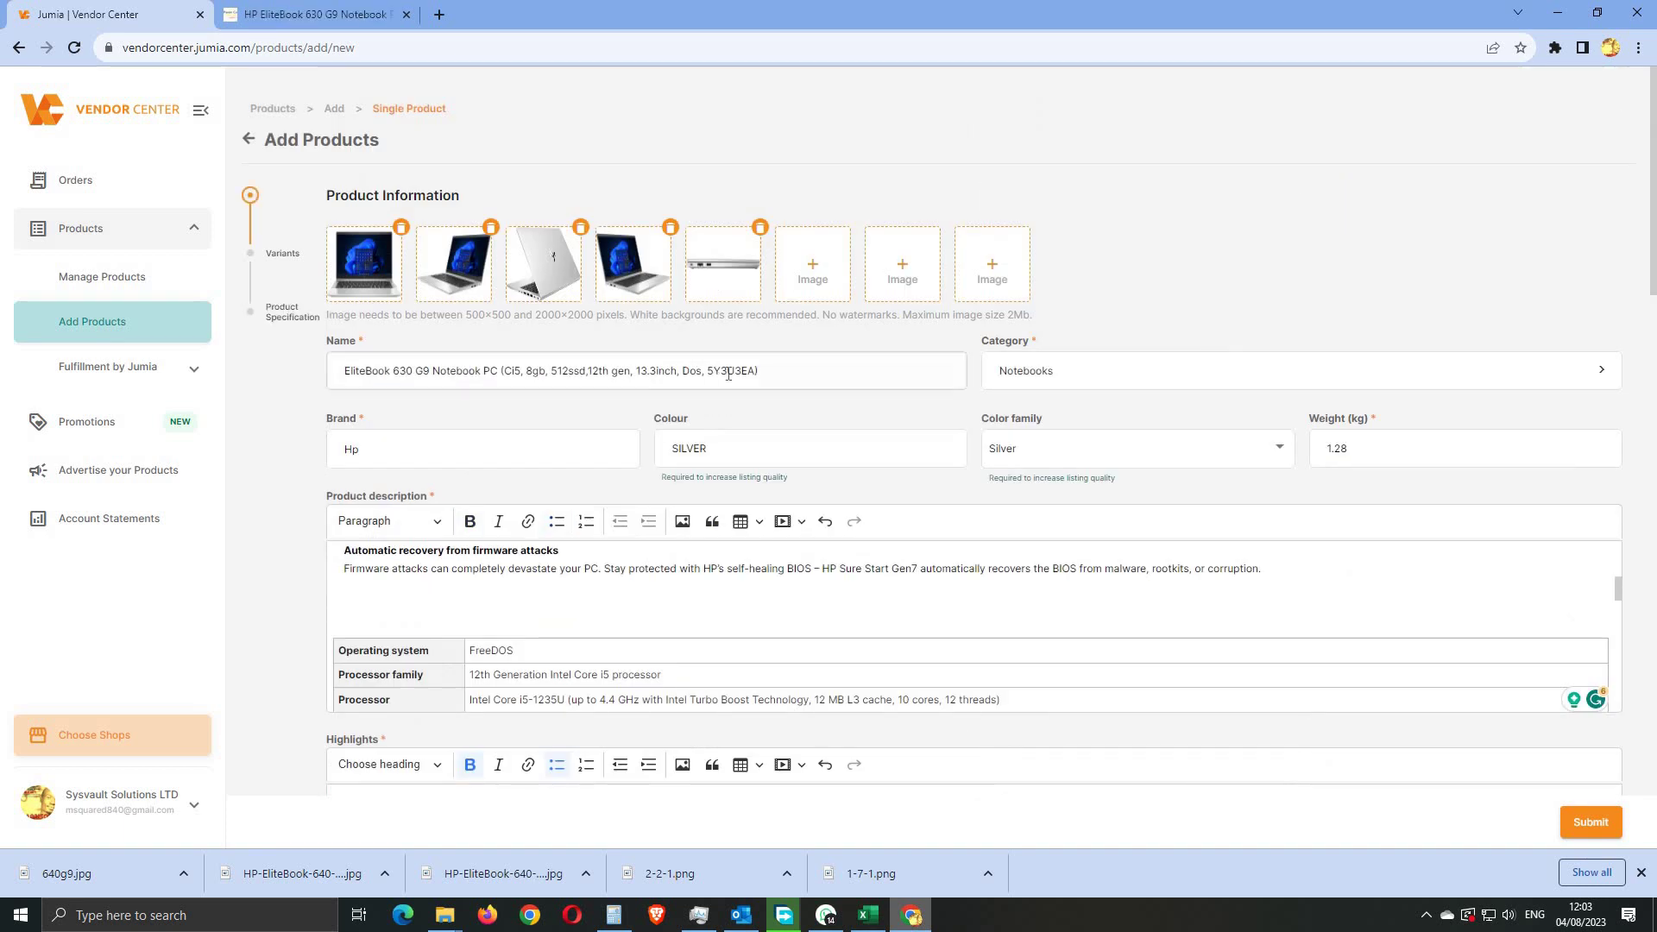
pyautogui.moveTo(709, 370); pyautogui.dragTo(738, 370)
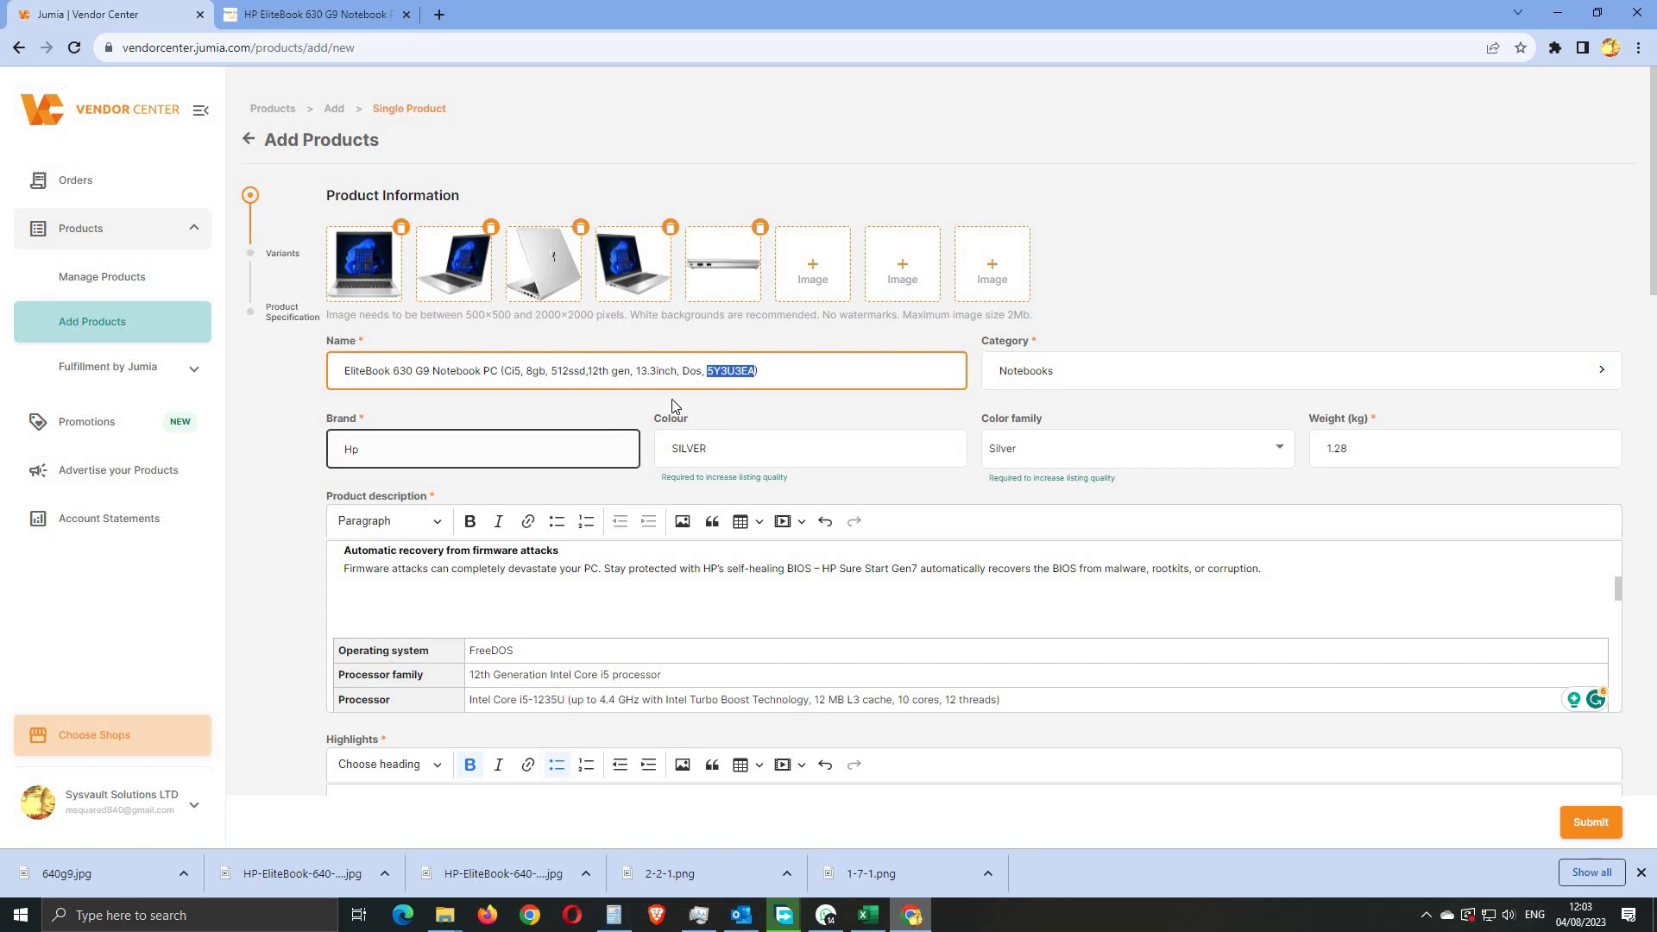
pyautogui.rightClick(725, 381)
pyautogui.click(773, 431)
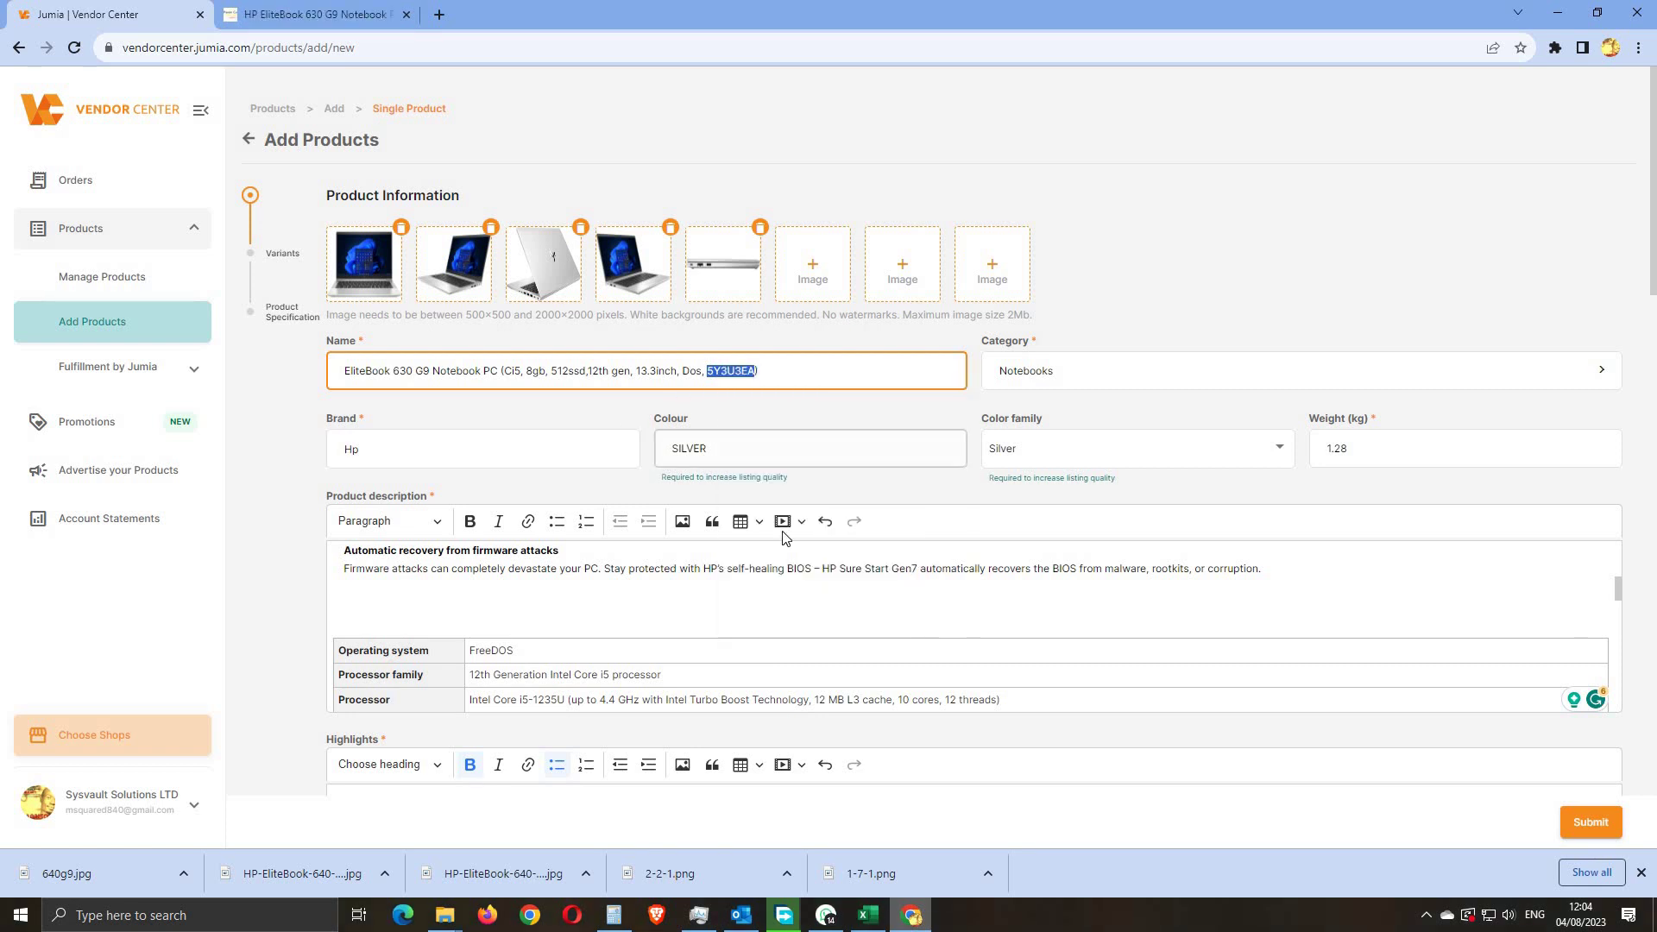
# Step: Paste 5Y3U3EA as the model and enter HP as the product line in the product specification
pyautogui.scroll(-5, 1067, 599)
pyautogui.scroll(-10, 1348, 582)
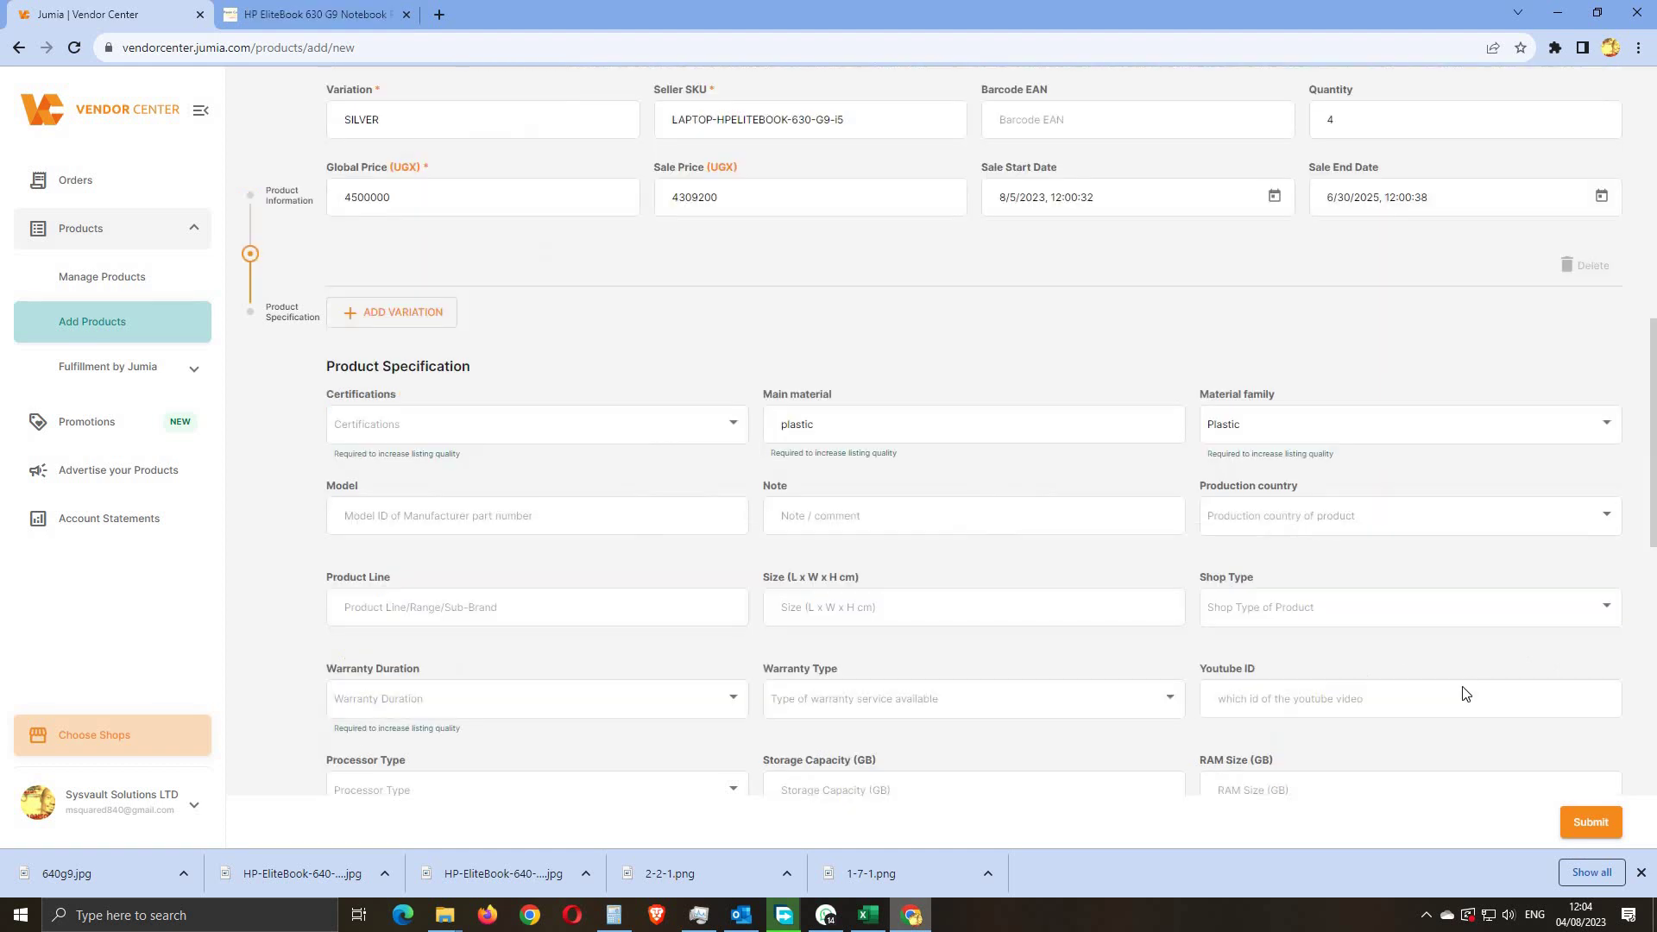
pyautogui.click(1464, 693)
pyautogui.scroll(-3, 1467, 686)
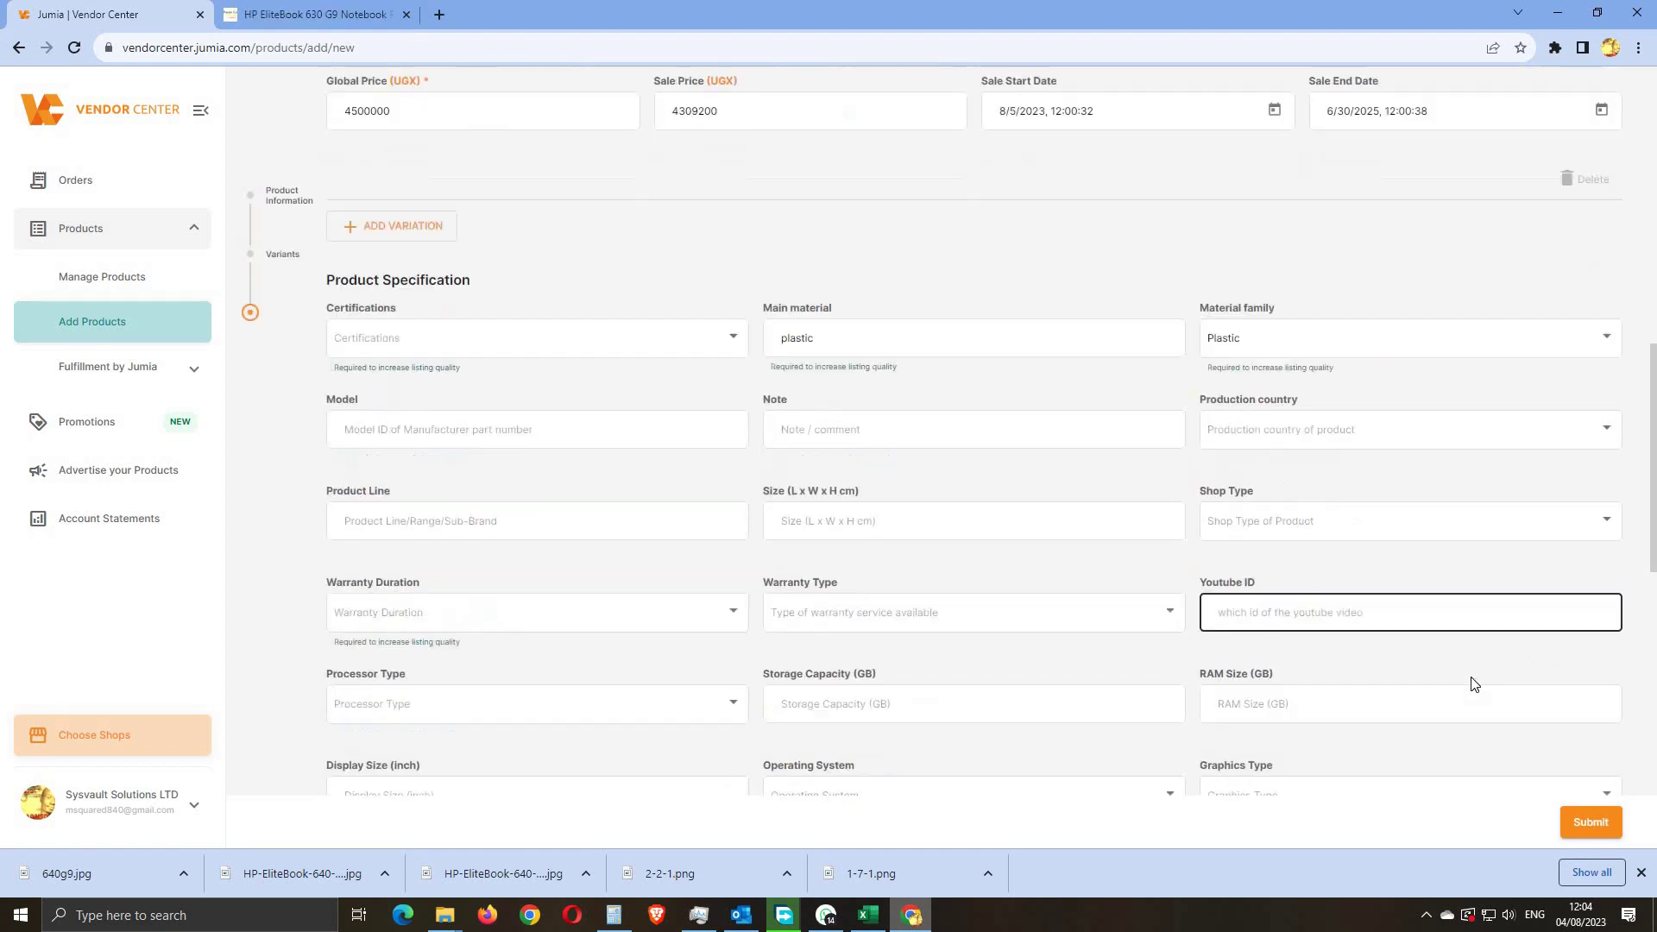
pyautogui.scroll(3, 1470, 681)
pyautogui.click(799, 550)
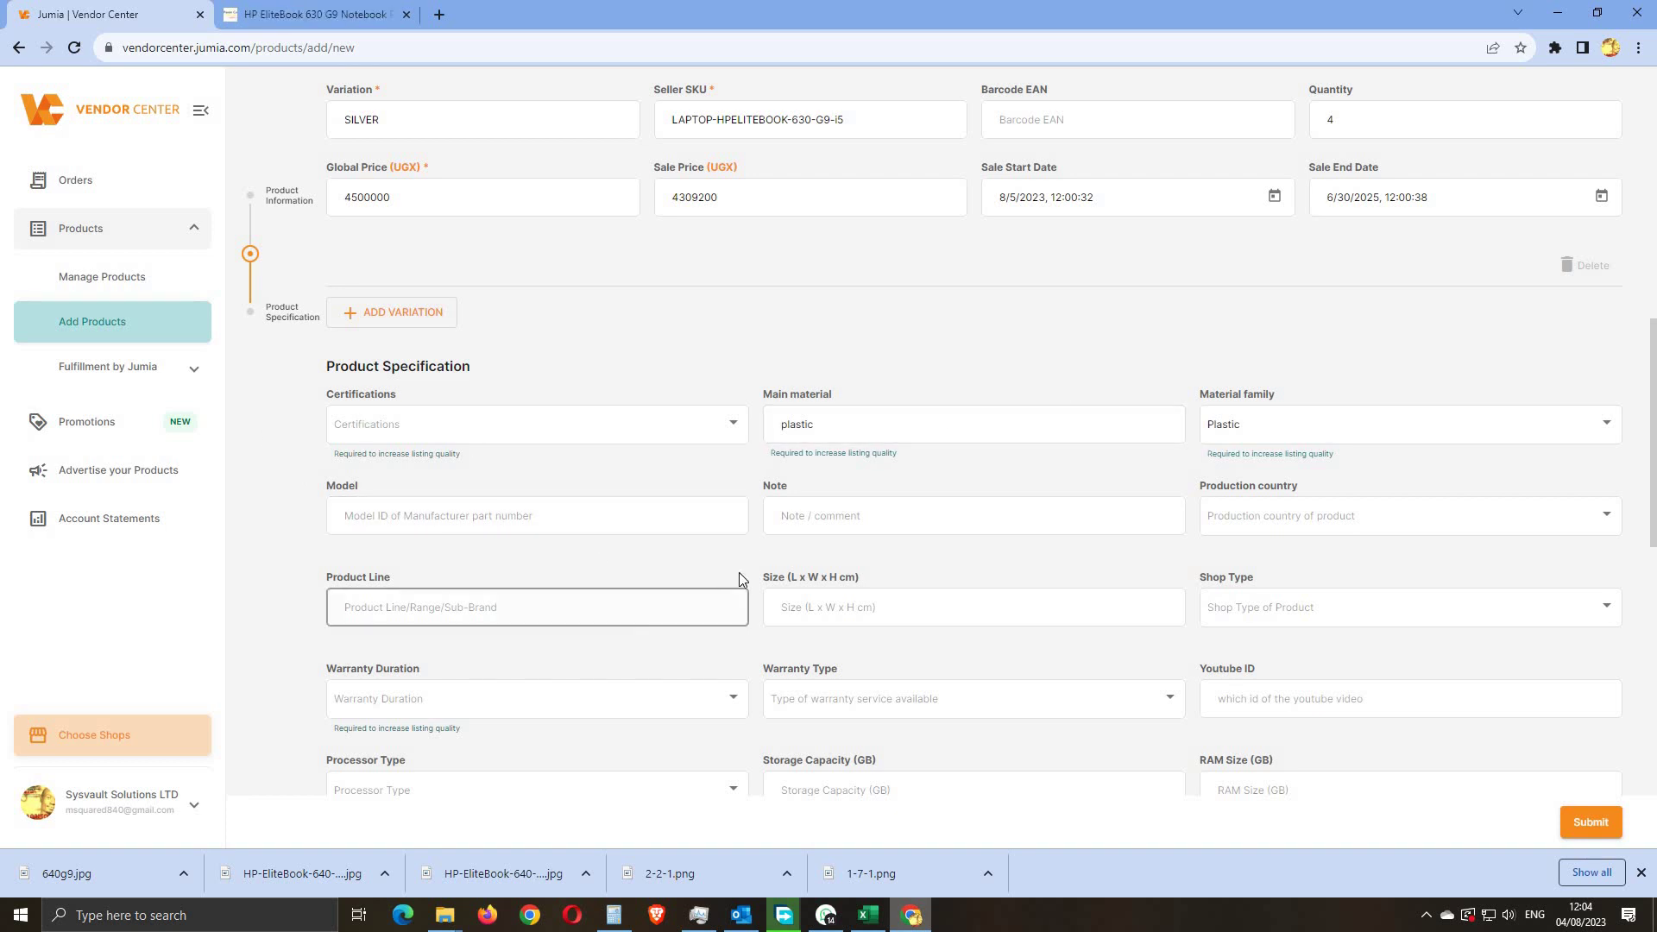
pyautogui.click(528, 515)
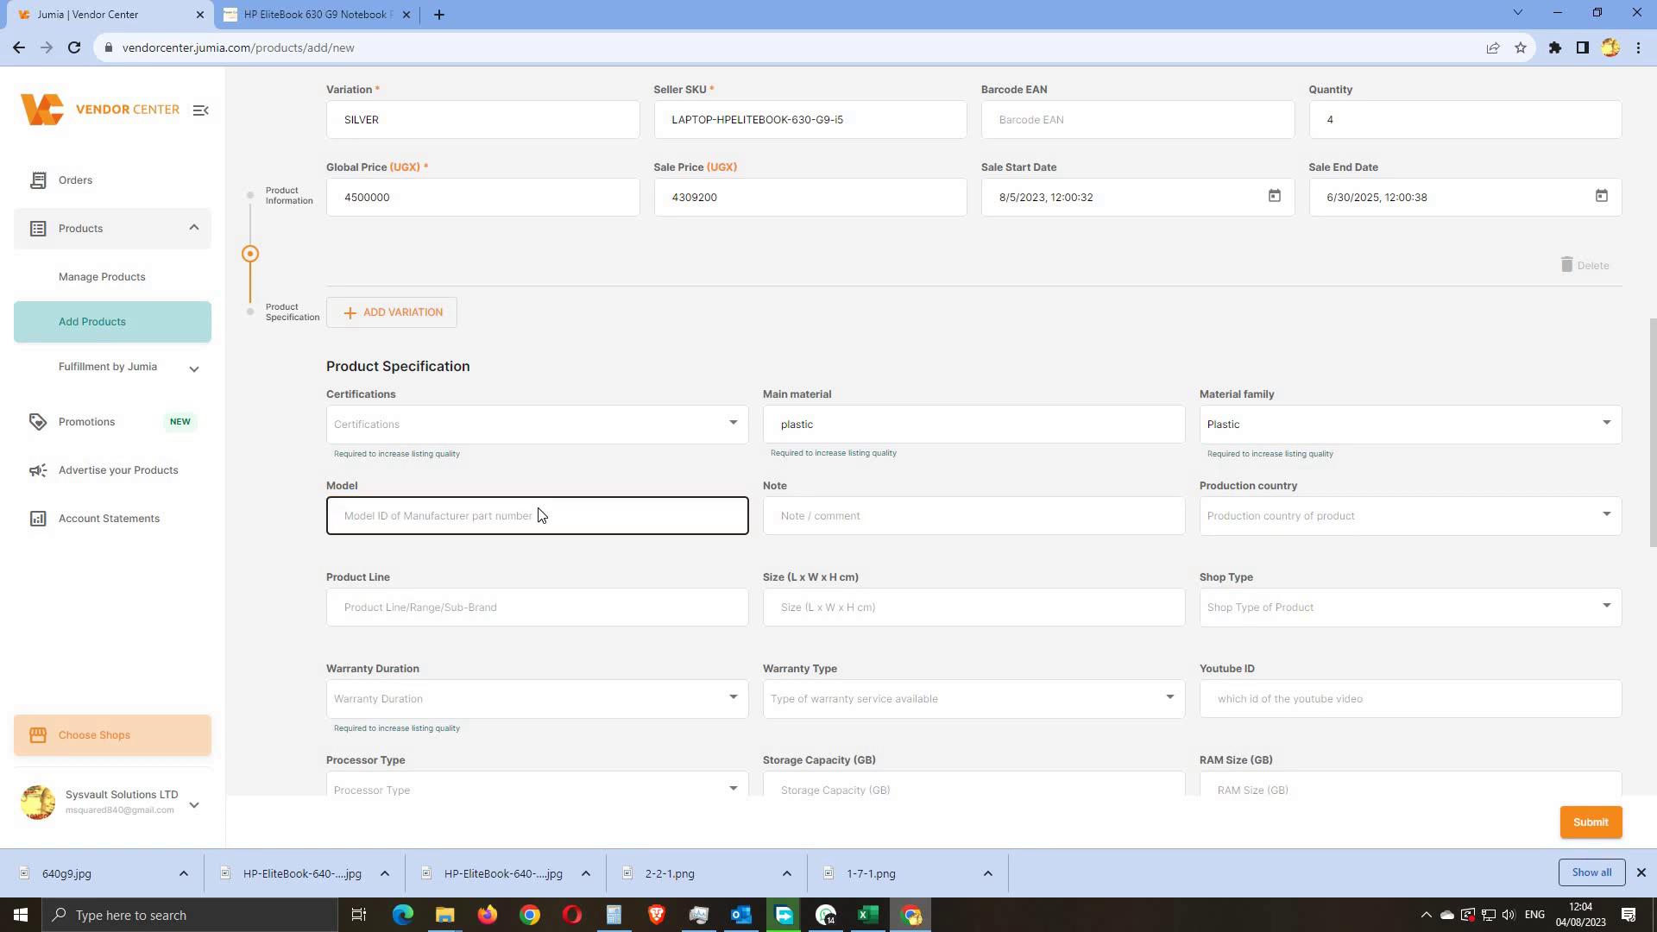
pyautogui.rightClick(538, 510)
pyautogui.rightClick(492, 524)
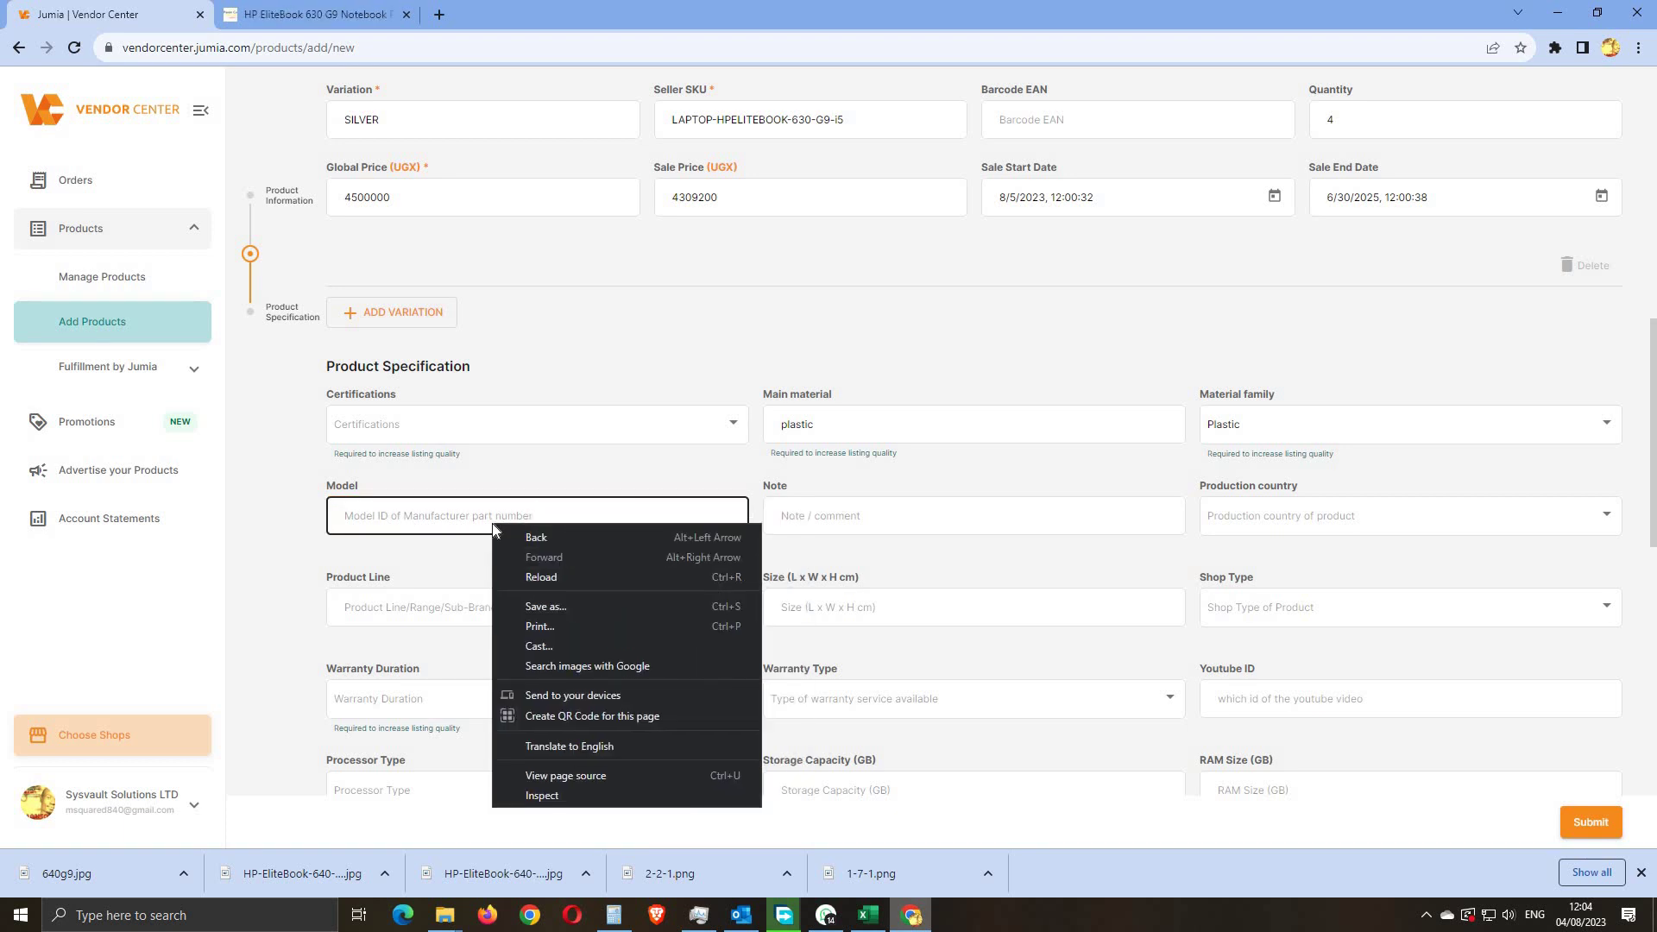
pyautogui.click(423, 524)
pyautogui.rightClick(423, 517)
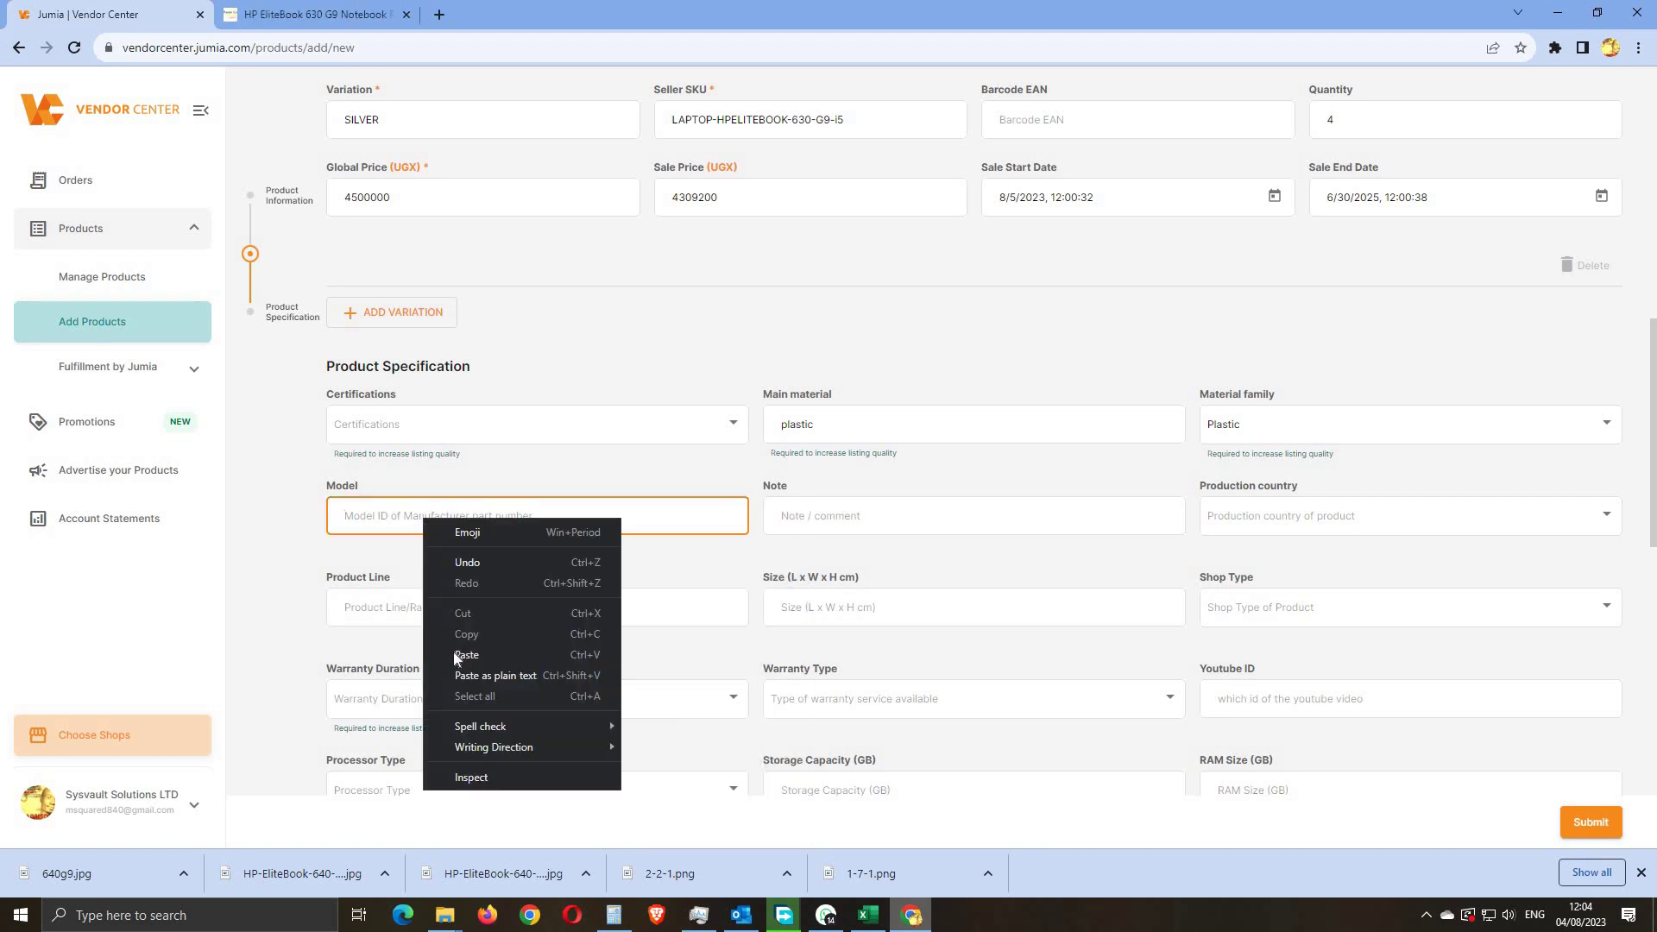
pyautogui.click(459, 659)
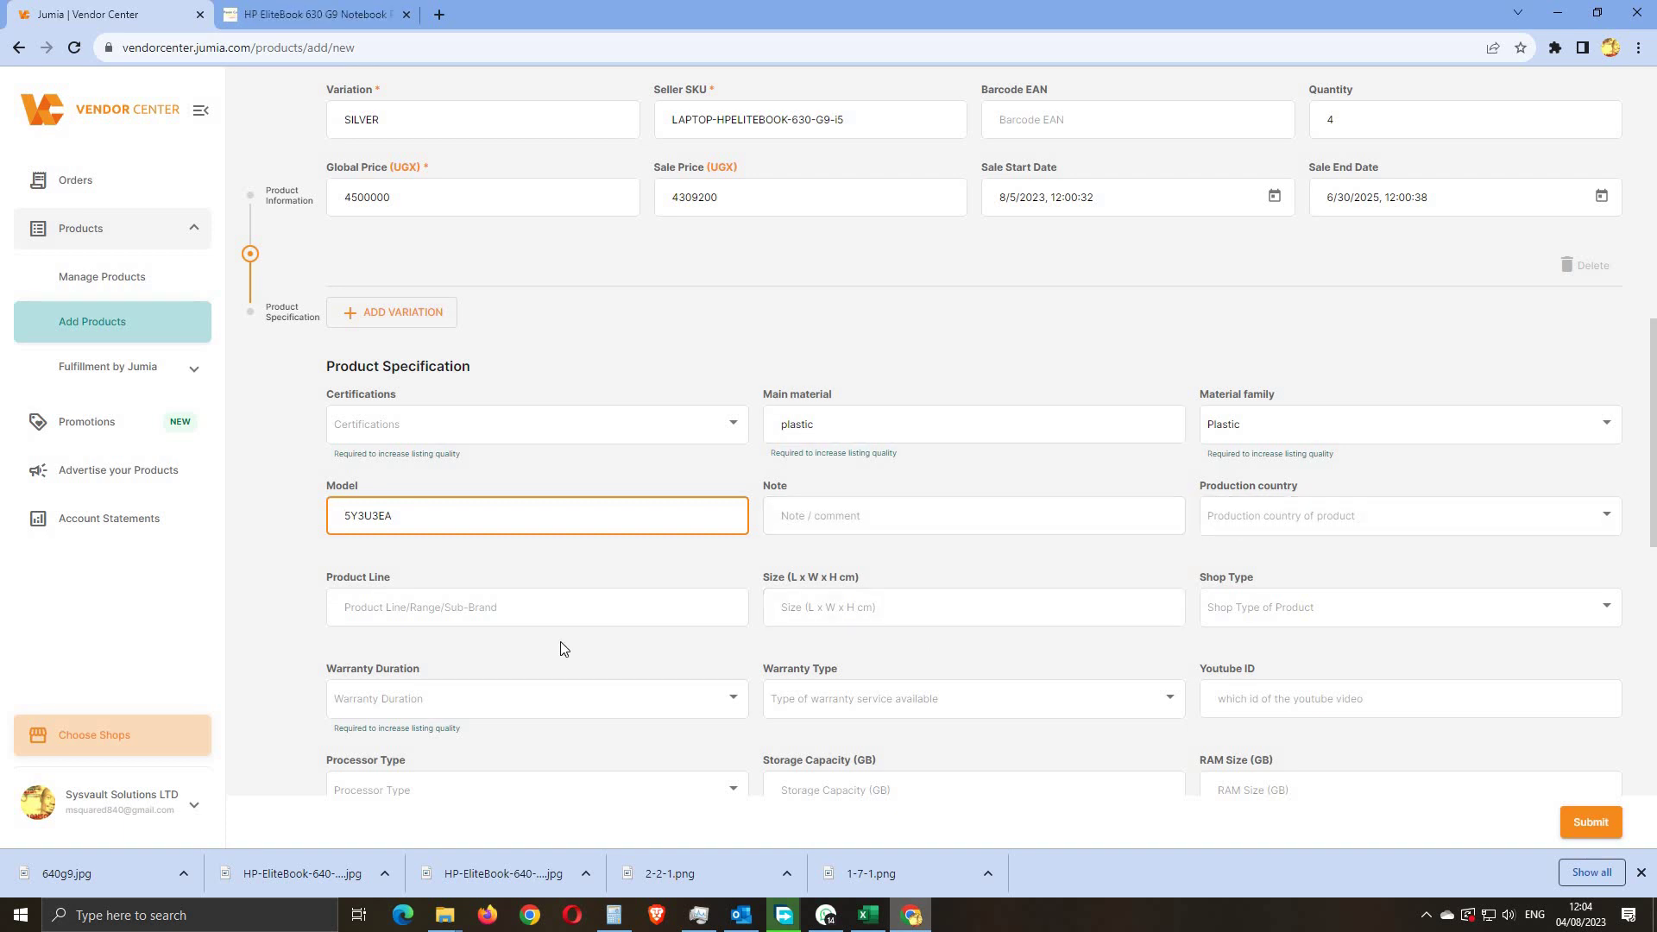
pyautogui.click(439, 609)
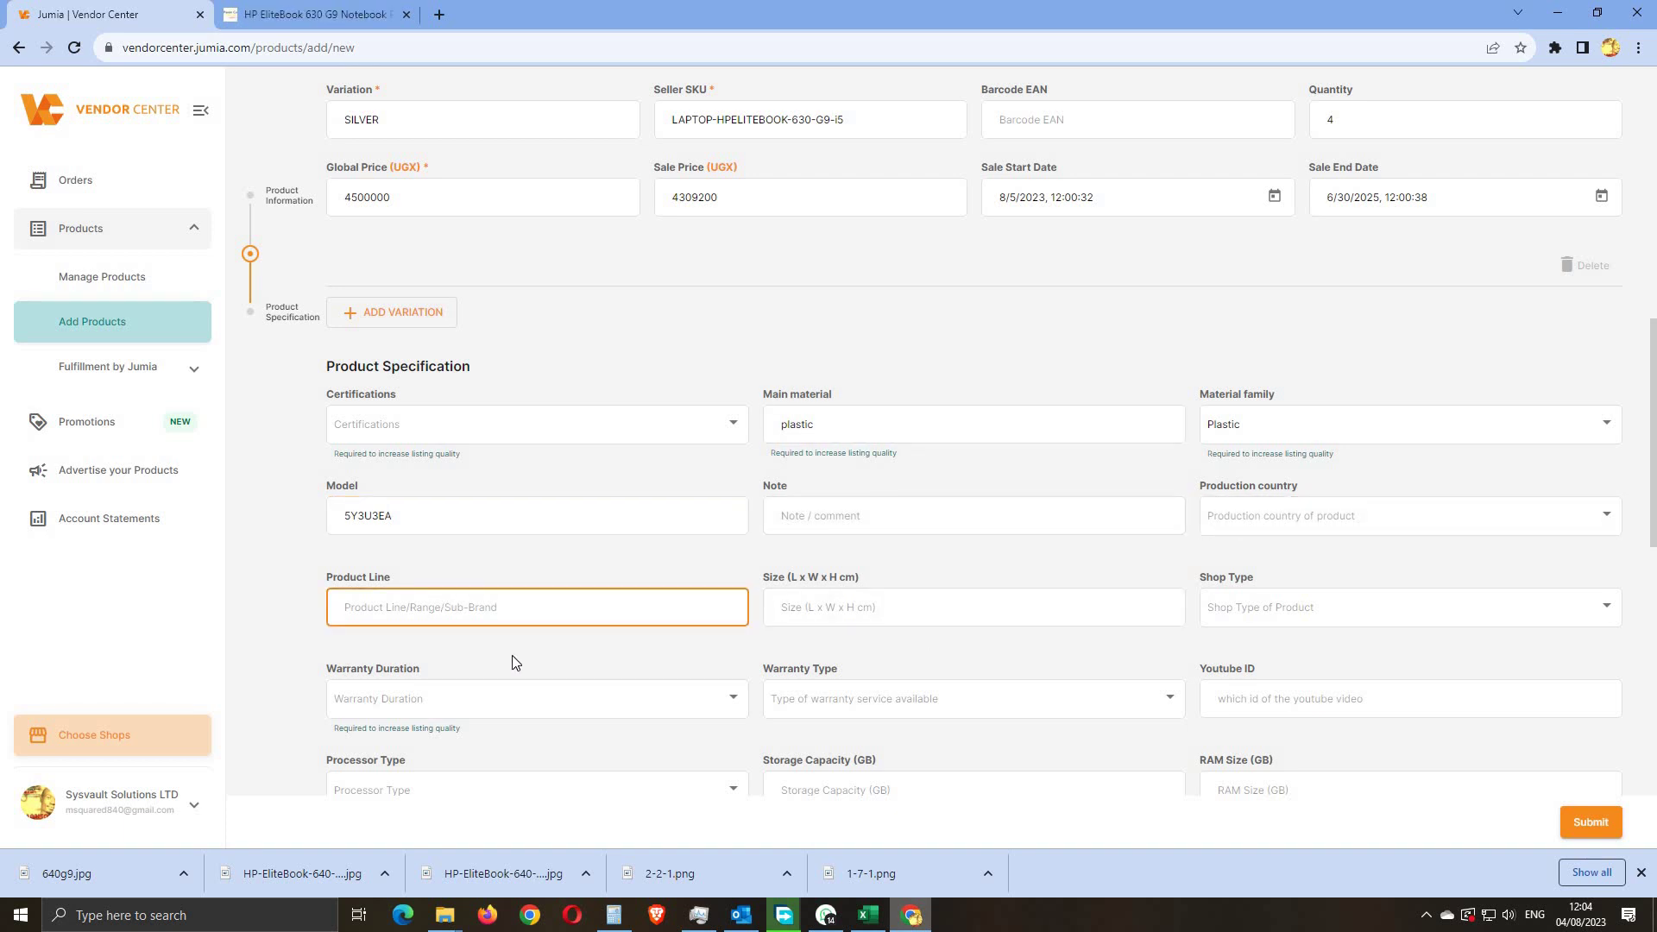
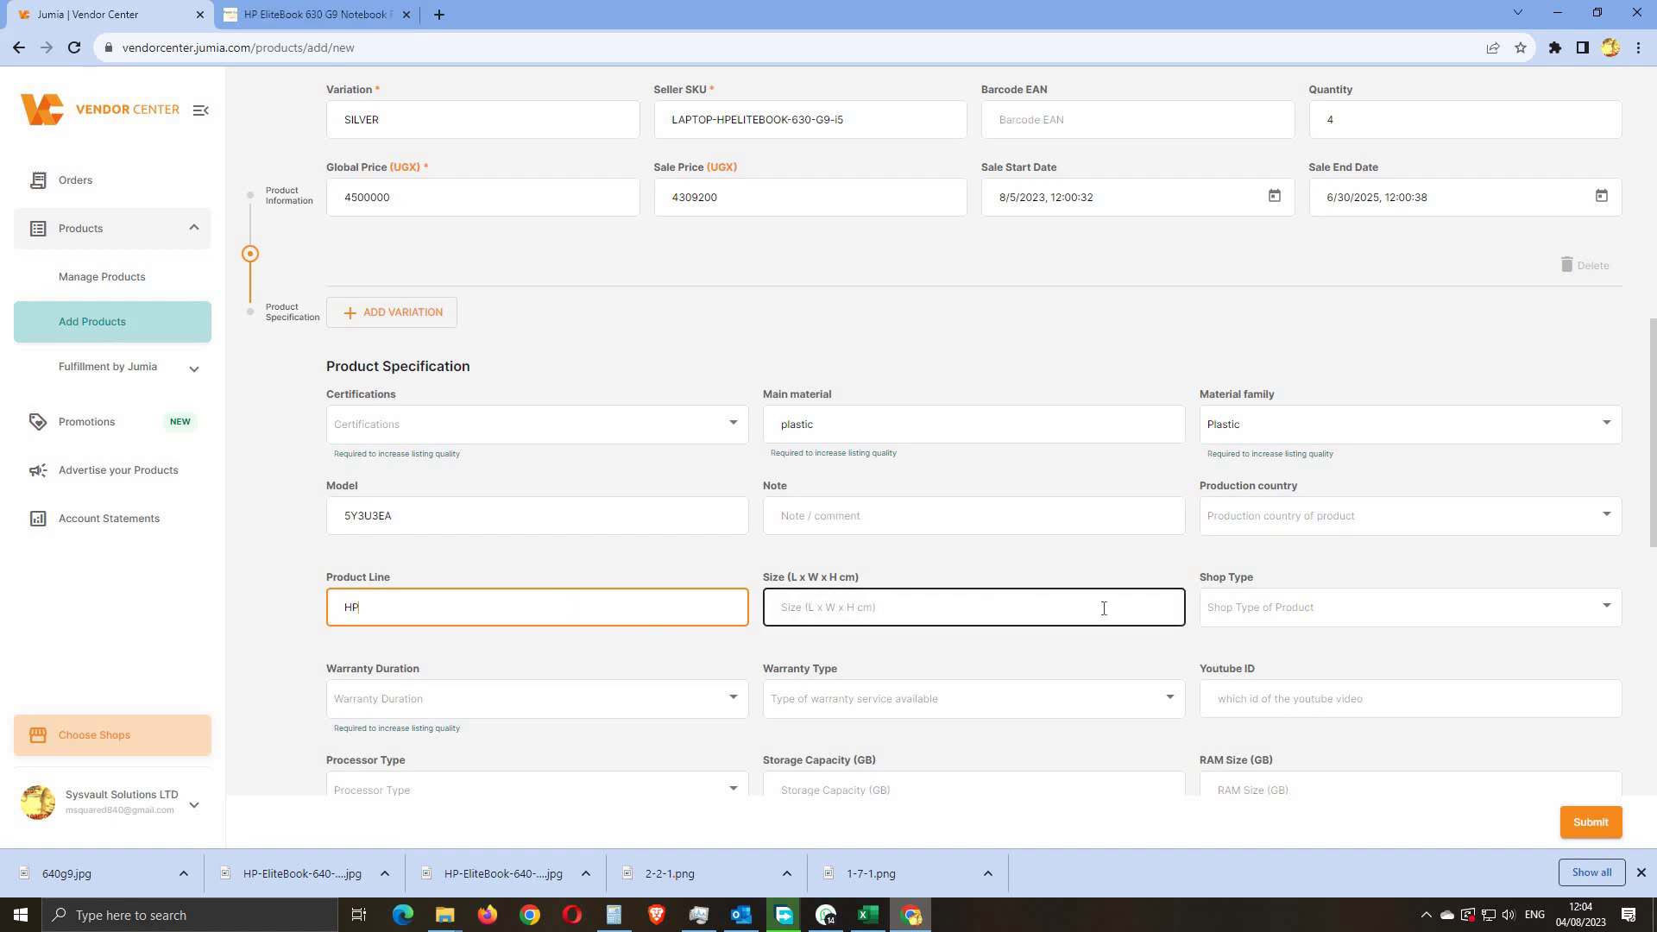
pyautogui.click(1272, 617)
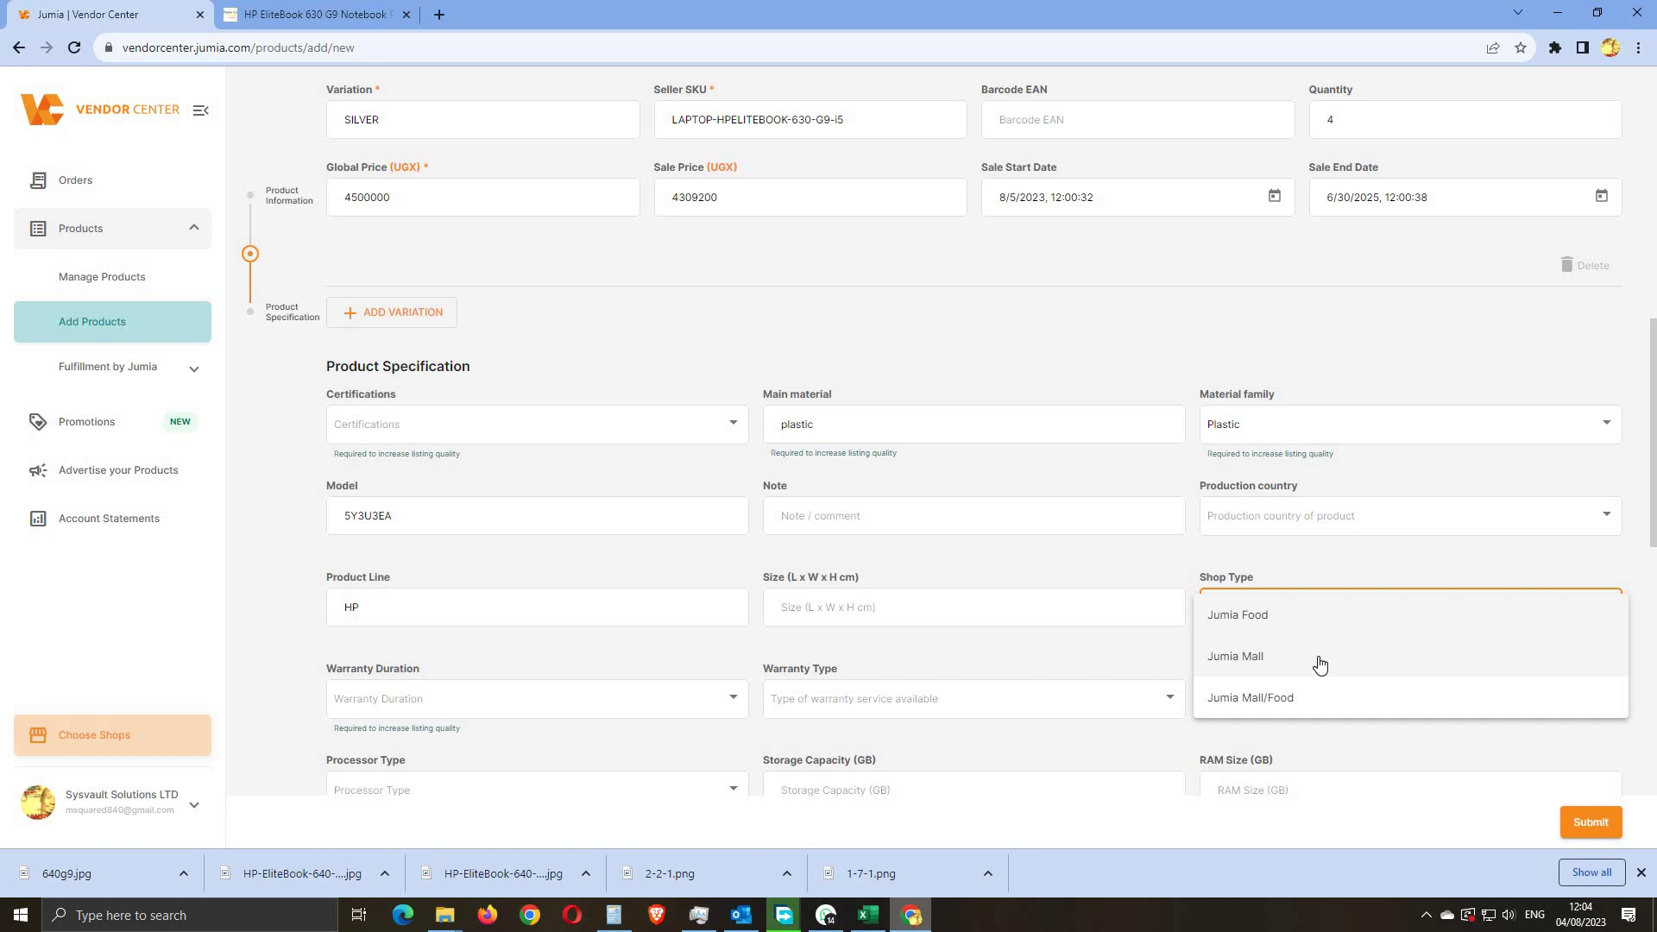
pyautogui.click(1090, 571)
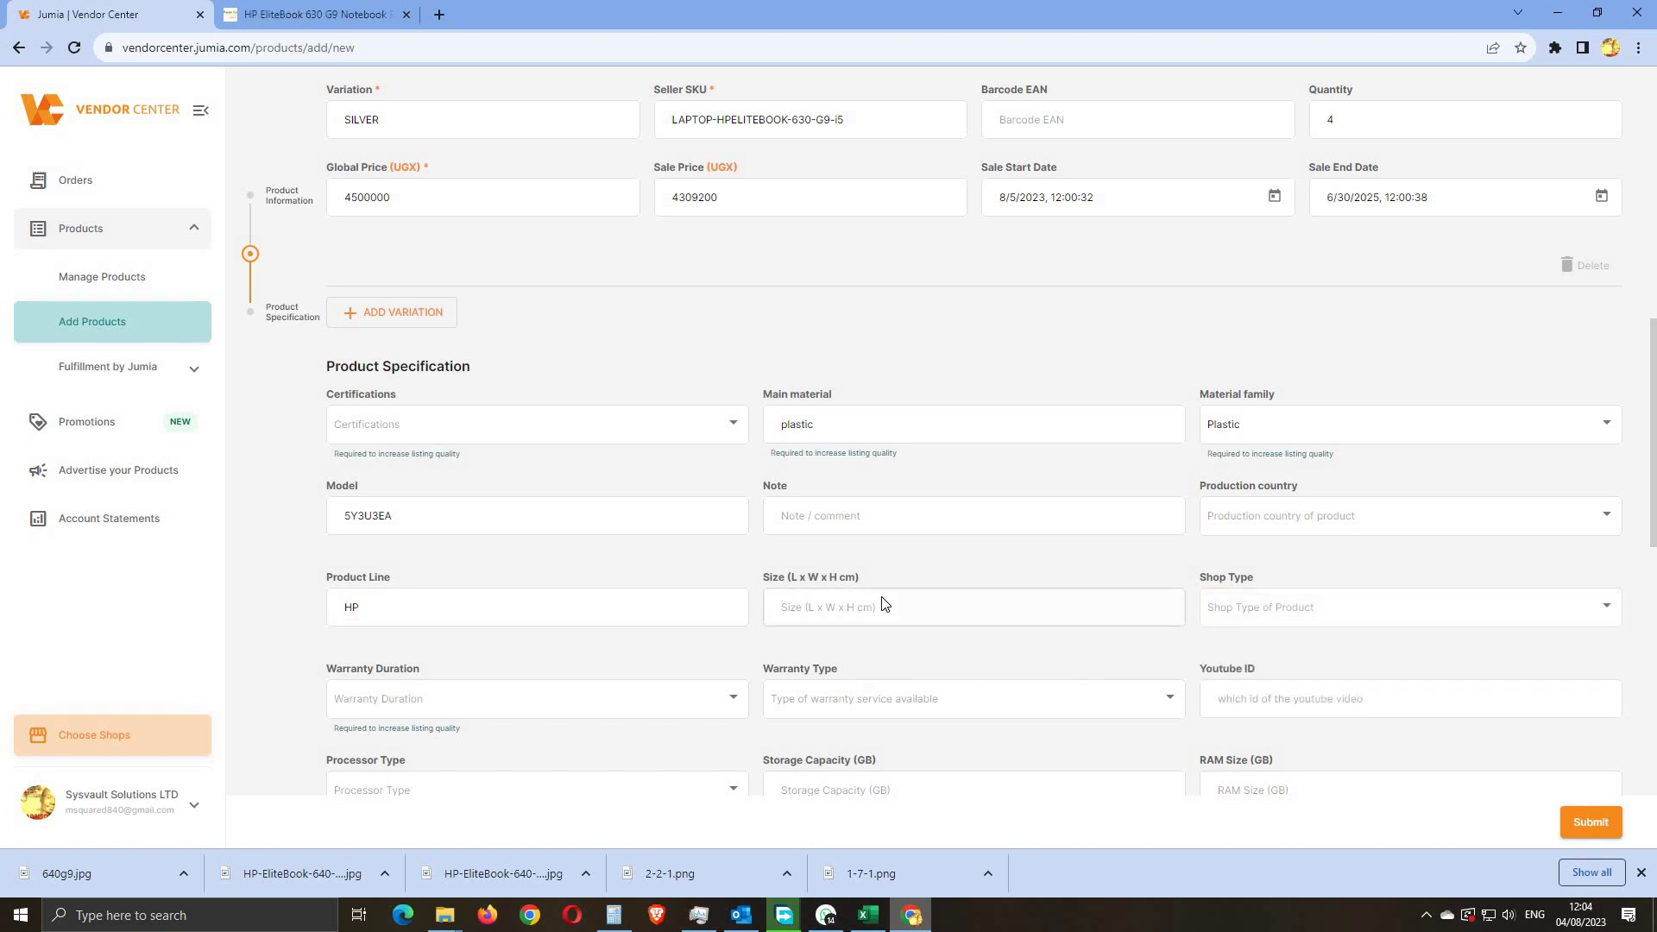
pyautogui.click(1264, 616)
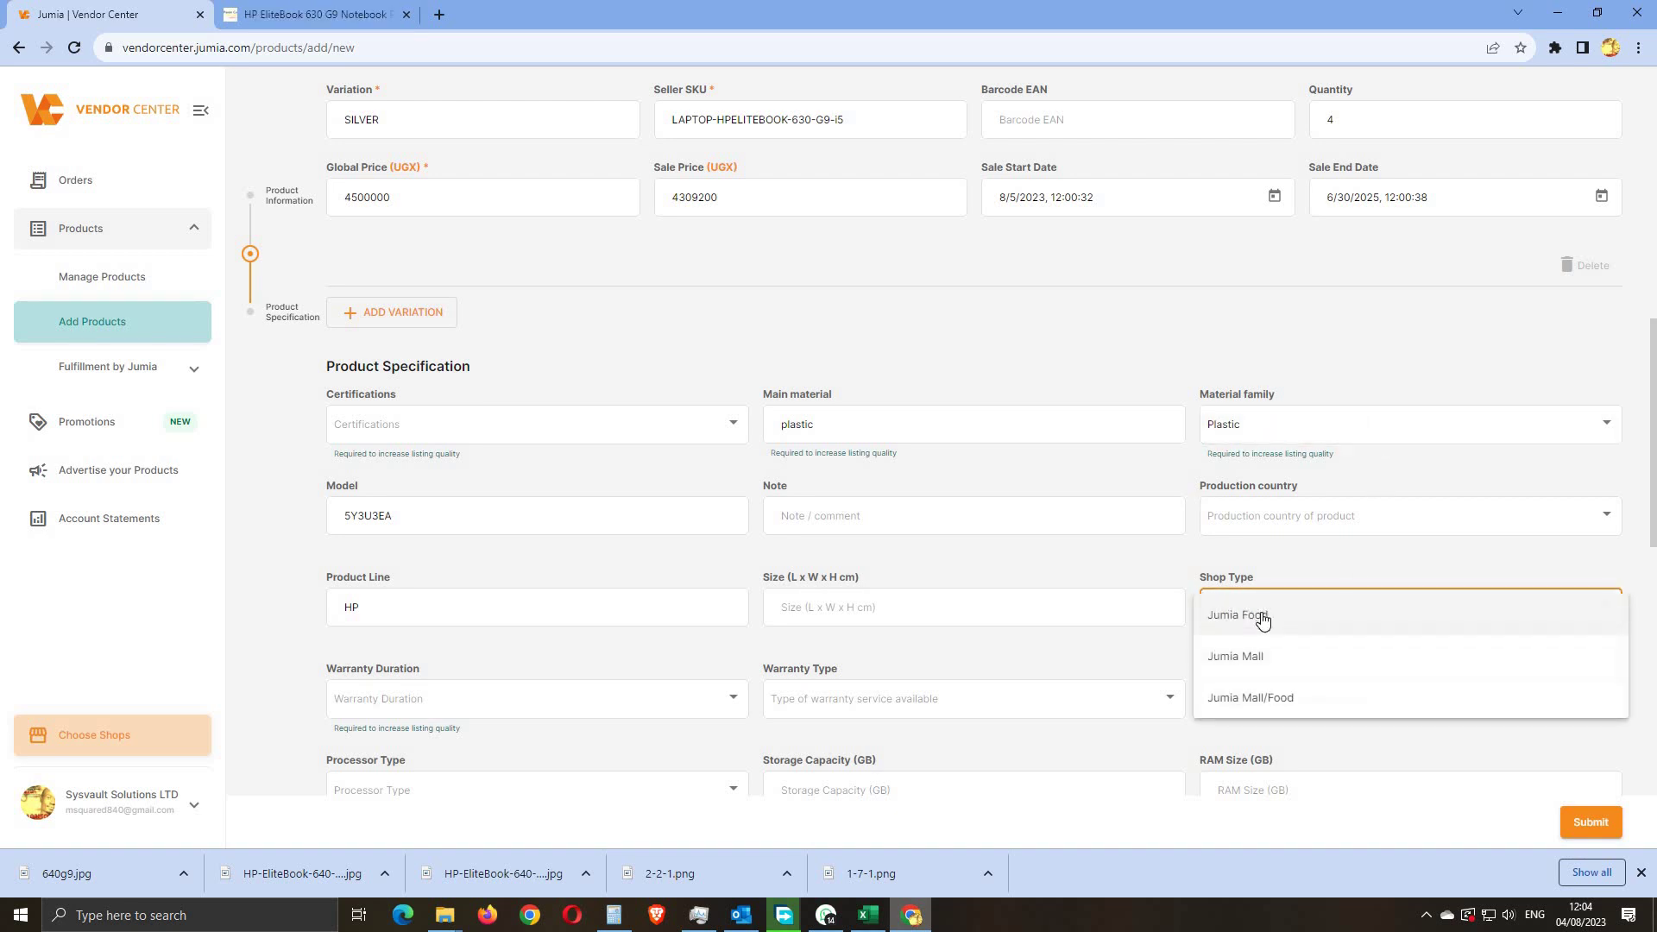
pyautogui.click(1080, 561)
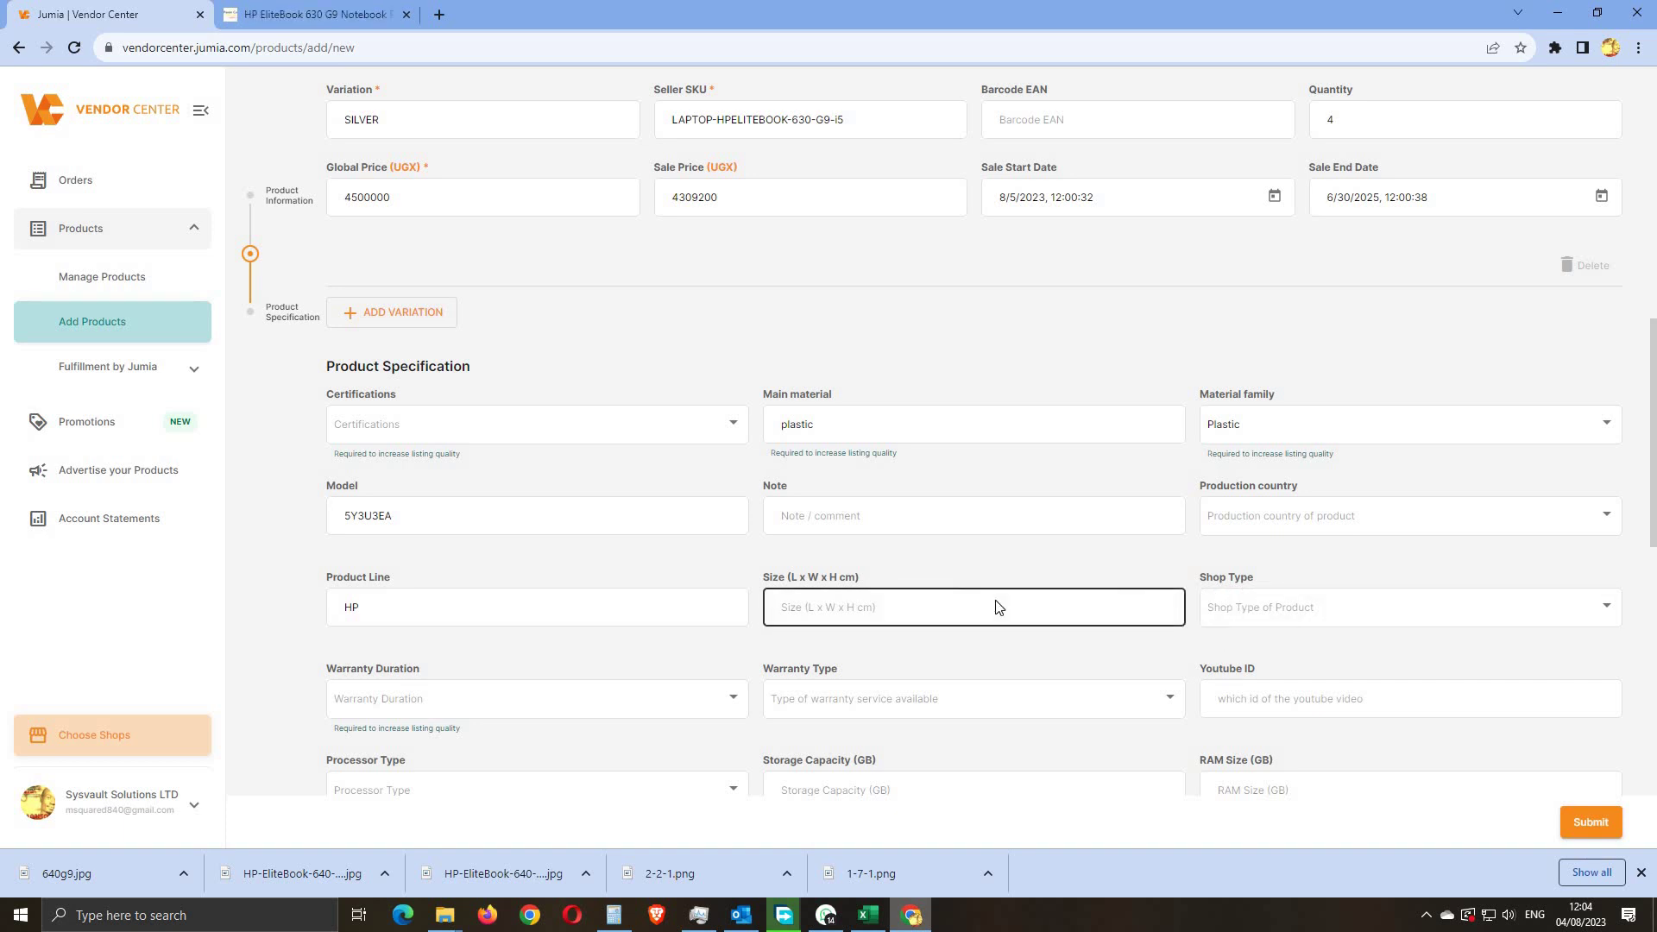
pyautogui.click(1237, 616)
pyautogui.click(1237, 614)
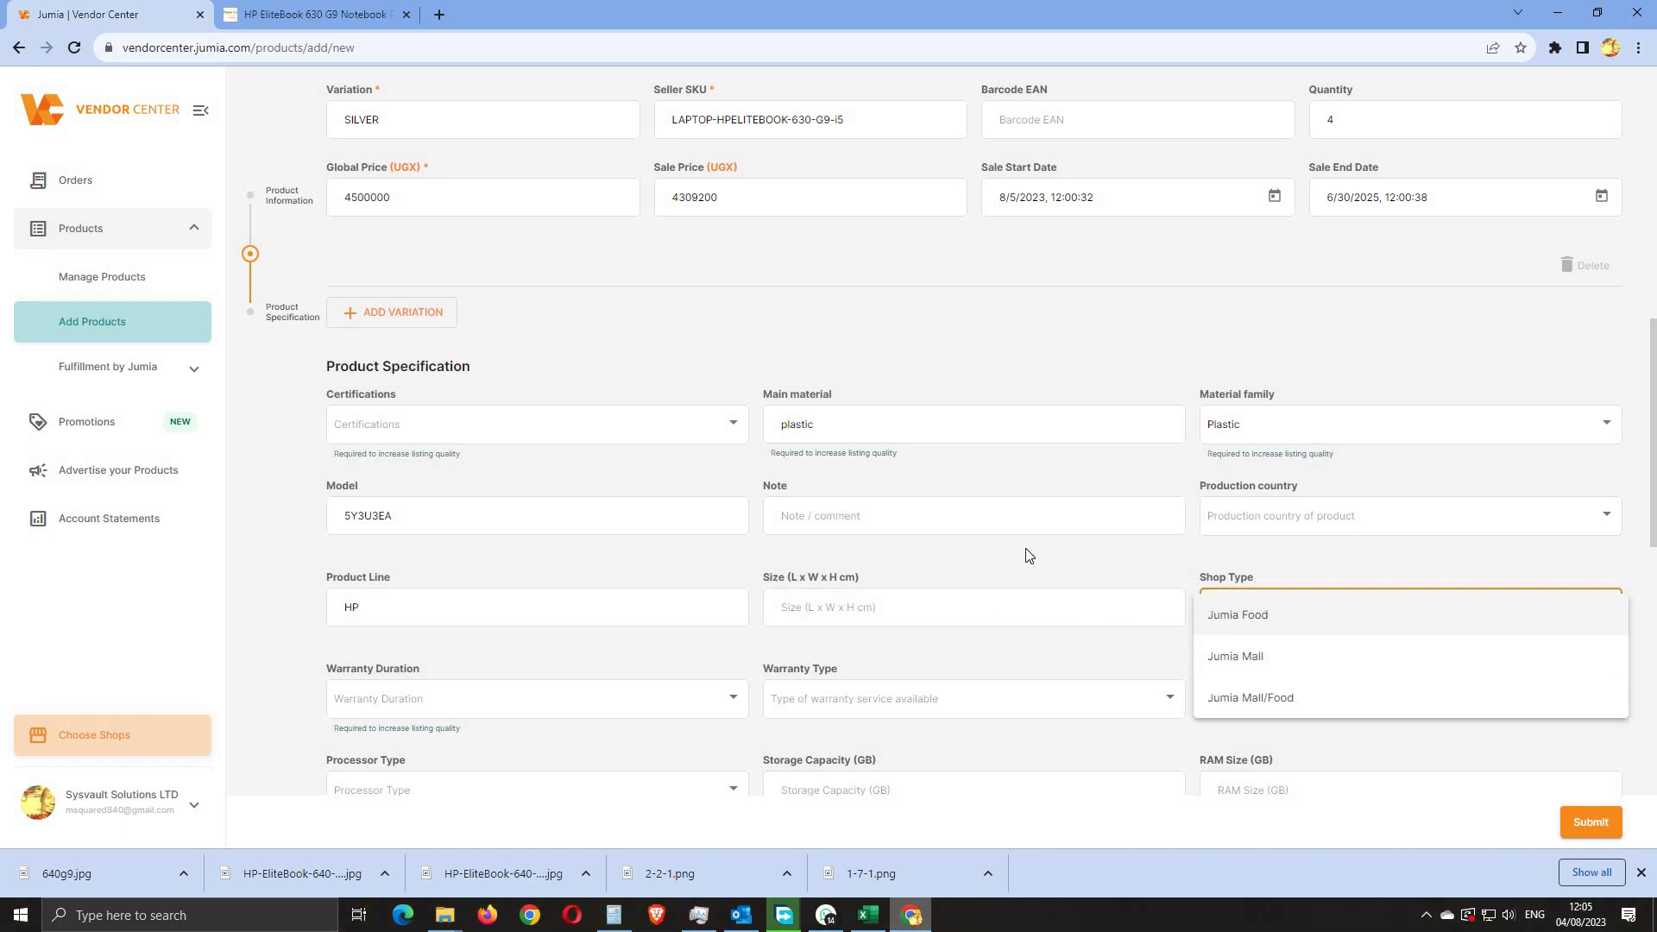
pyautogui.click(873, 616)
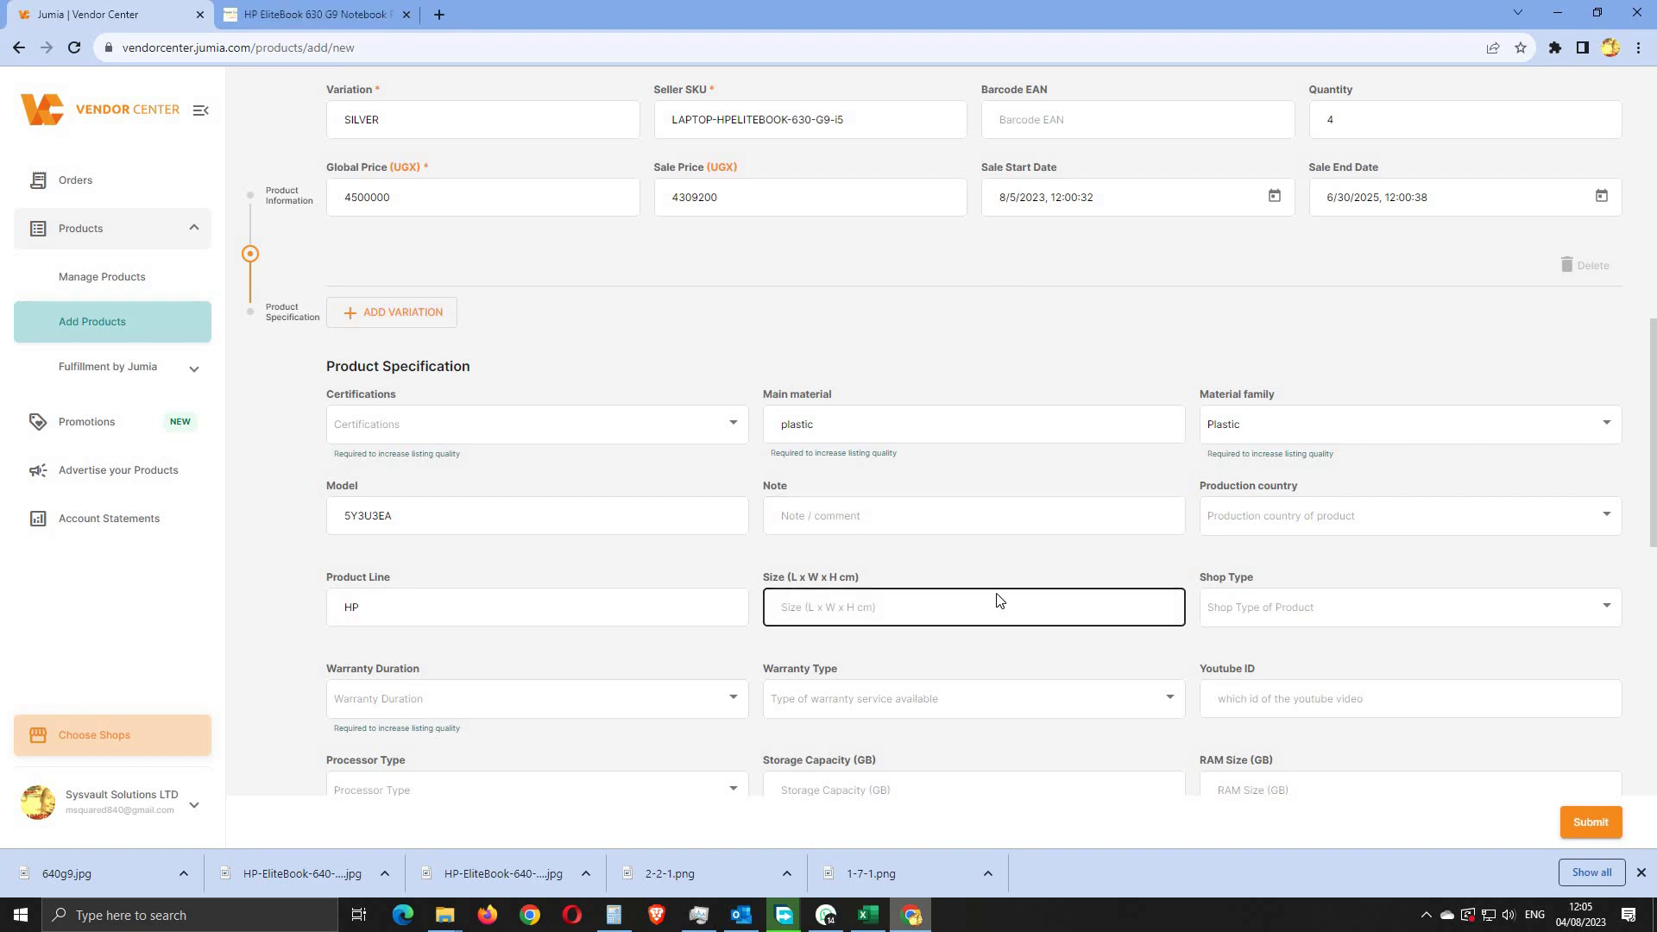
# Step: Choose Jumia Mall as the shop type in the product specification
pyautogui.scroll(1, 994, 596)
pyautogui.scroll(-2, 999, 600)
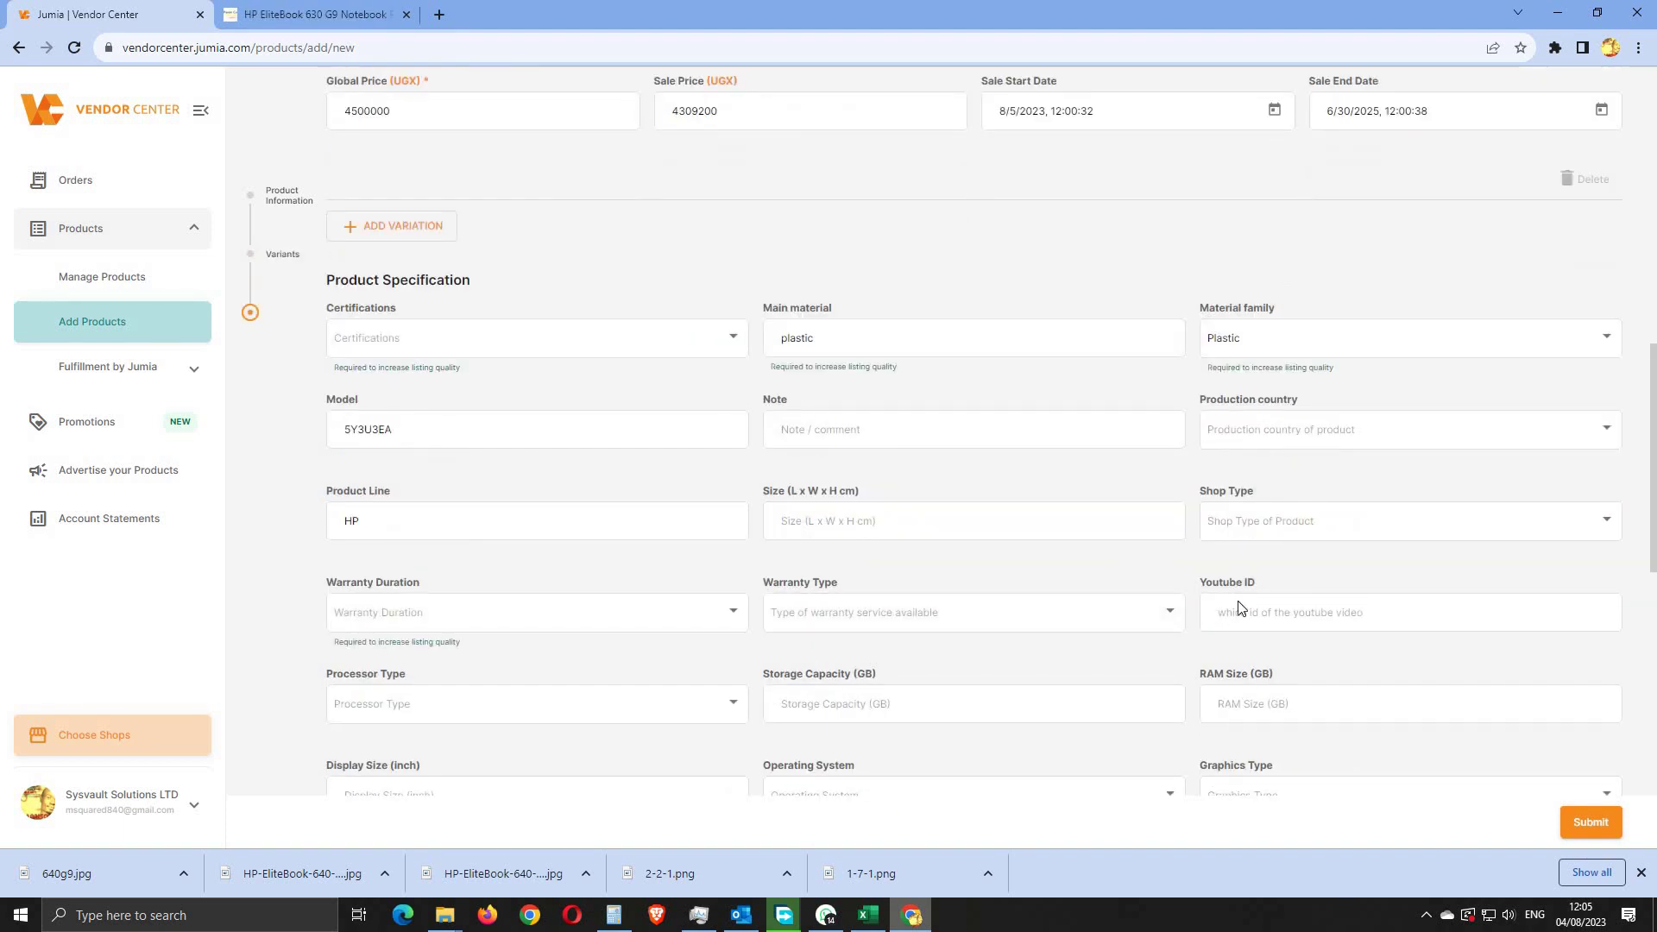
pyautogui.click(1267, 535)
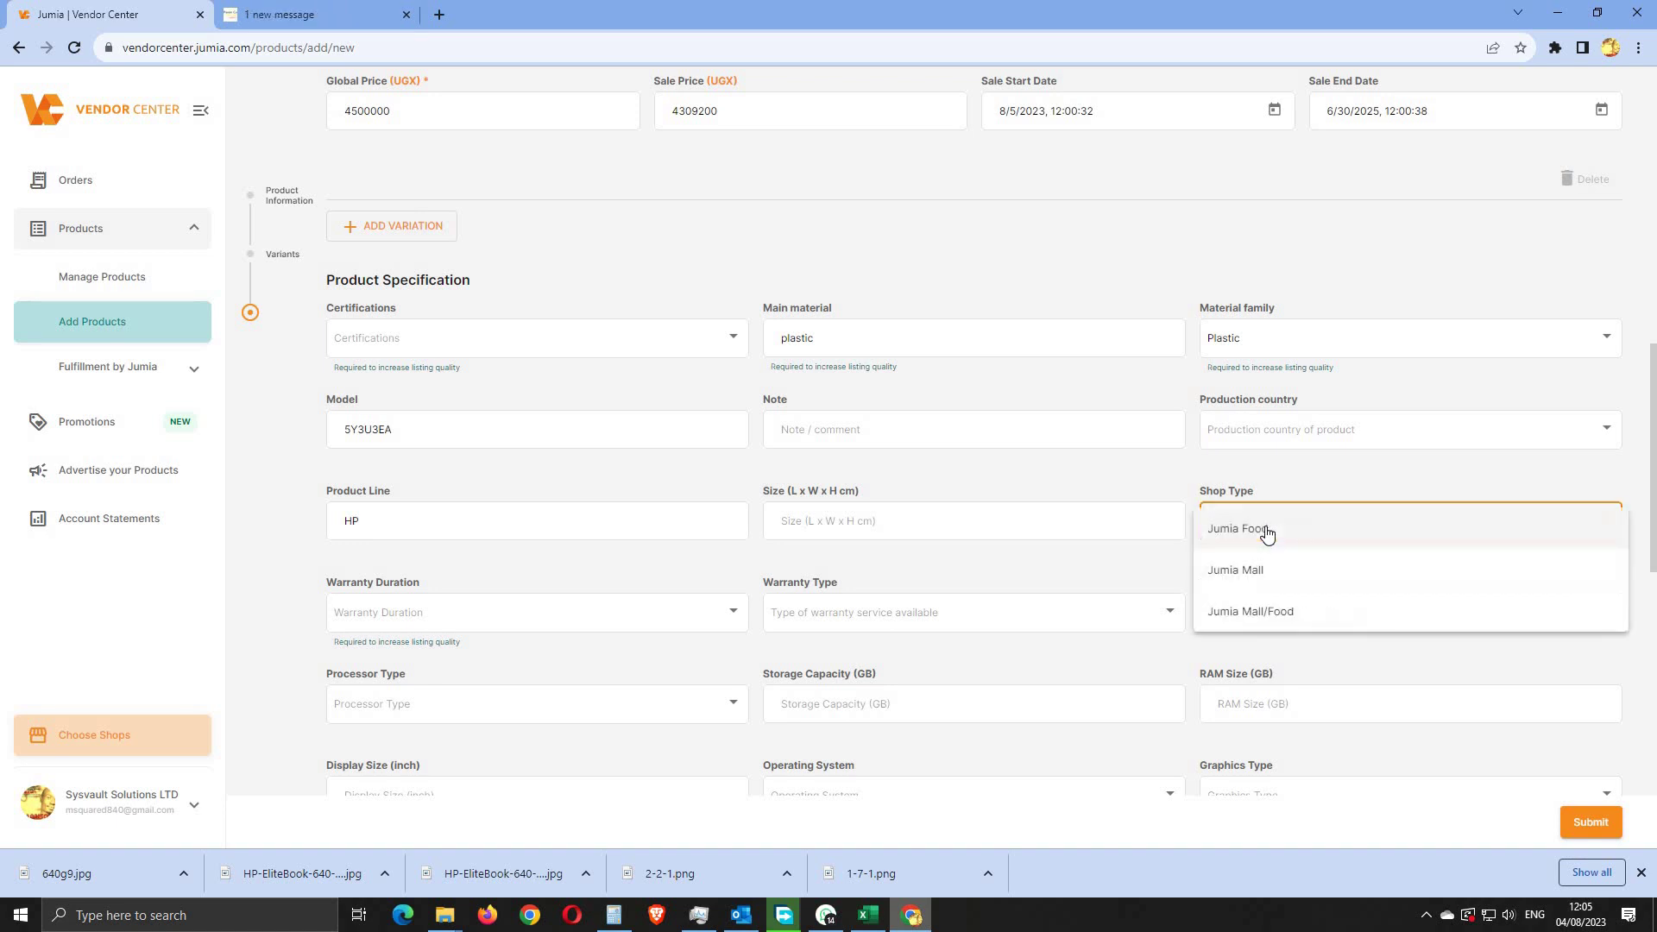
pyautogui.click(1241, 572)
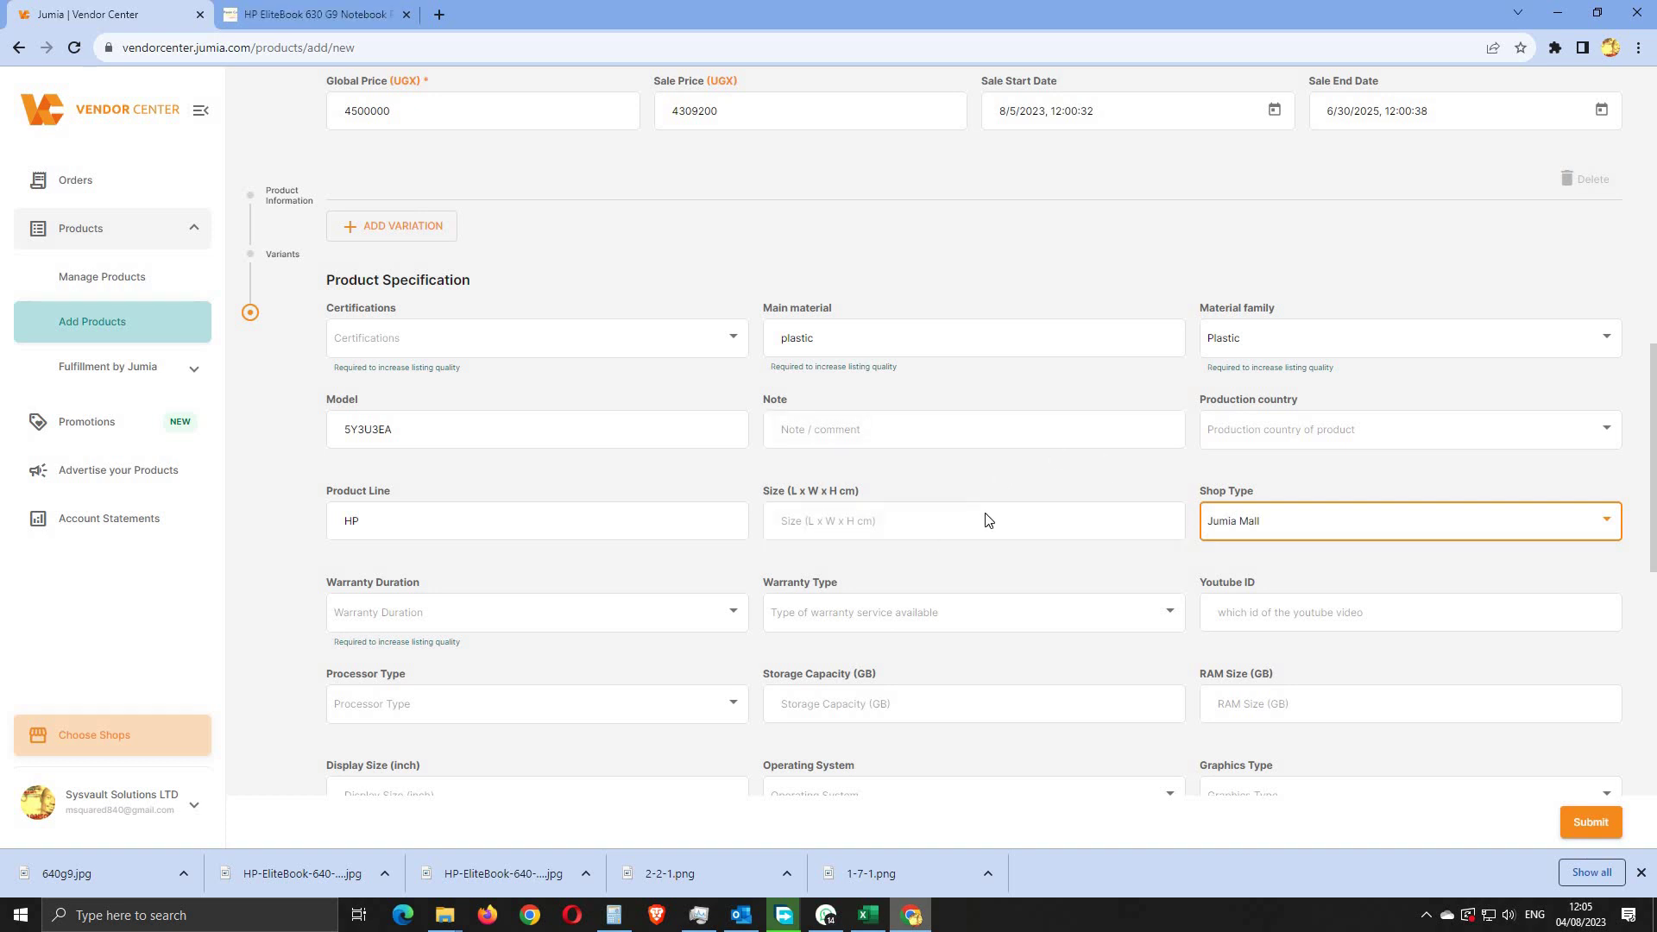
# Step: Copy the dimensions 30.69 × 20.84 × 1.59, without the unit, from the minimum dimensions row of the product description table
pyautogui.scroll(10, 989, 520)
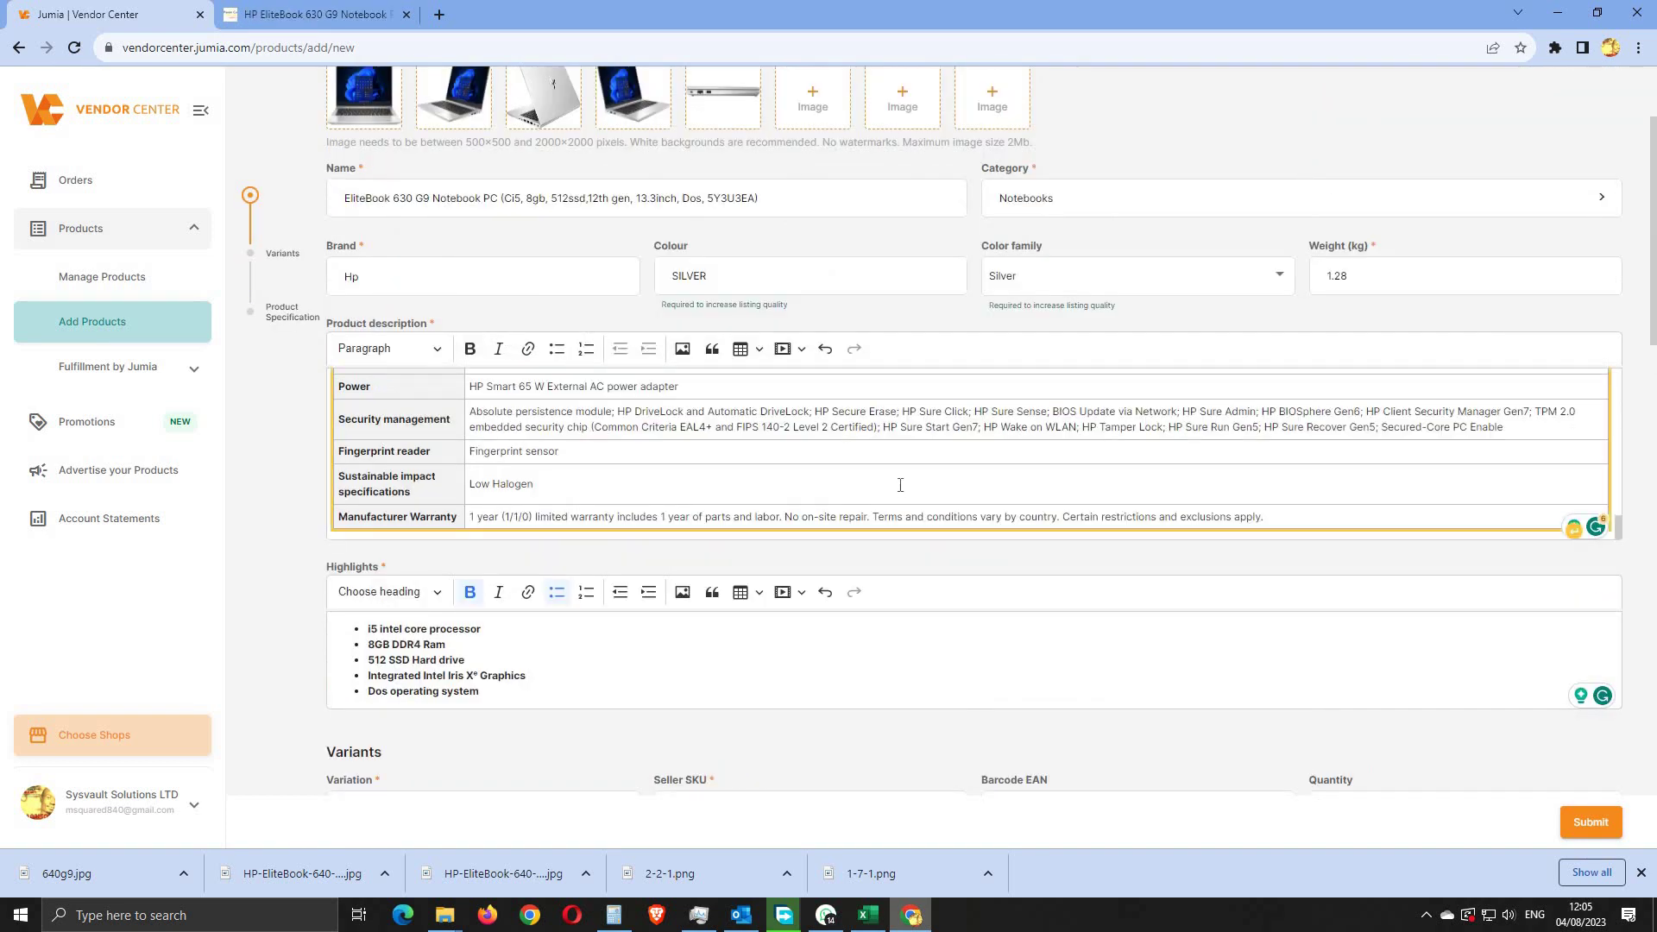
pyautogui.scroll(1, 901, 484)
pyautogui.scroll(3, 903, 483)
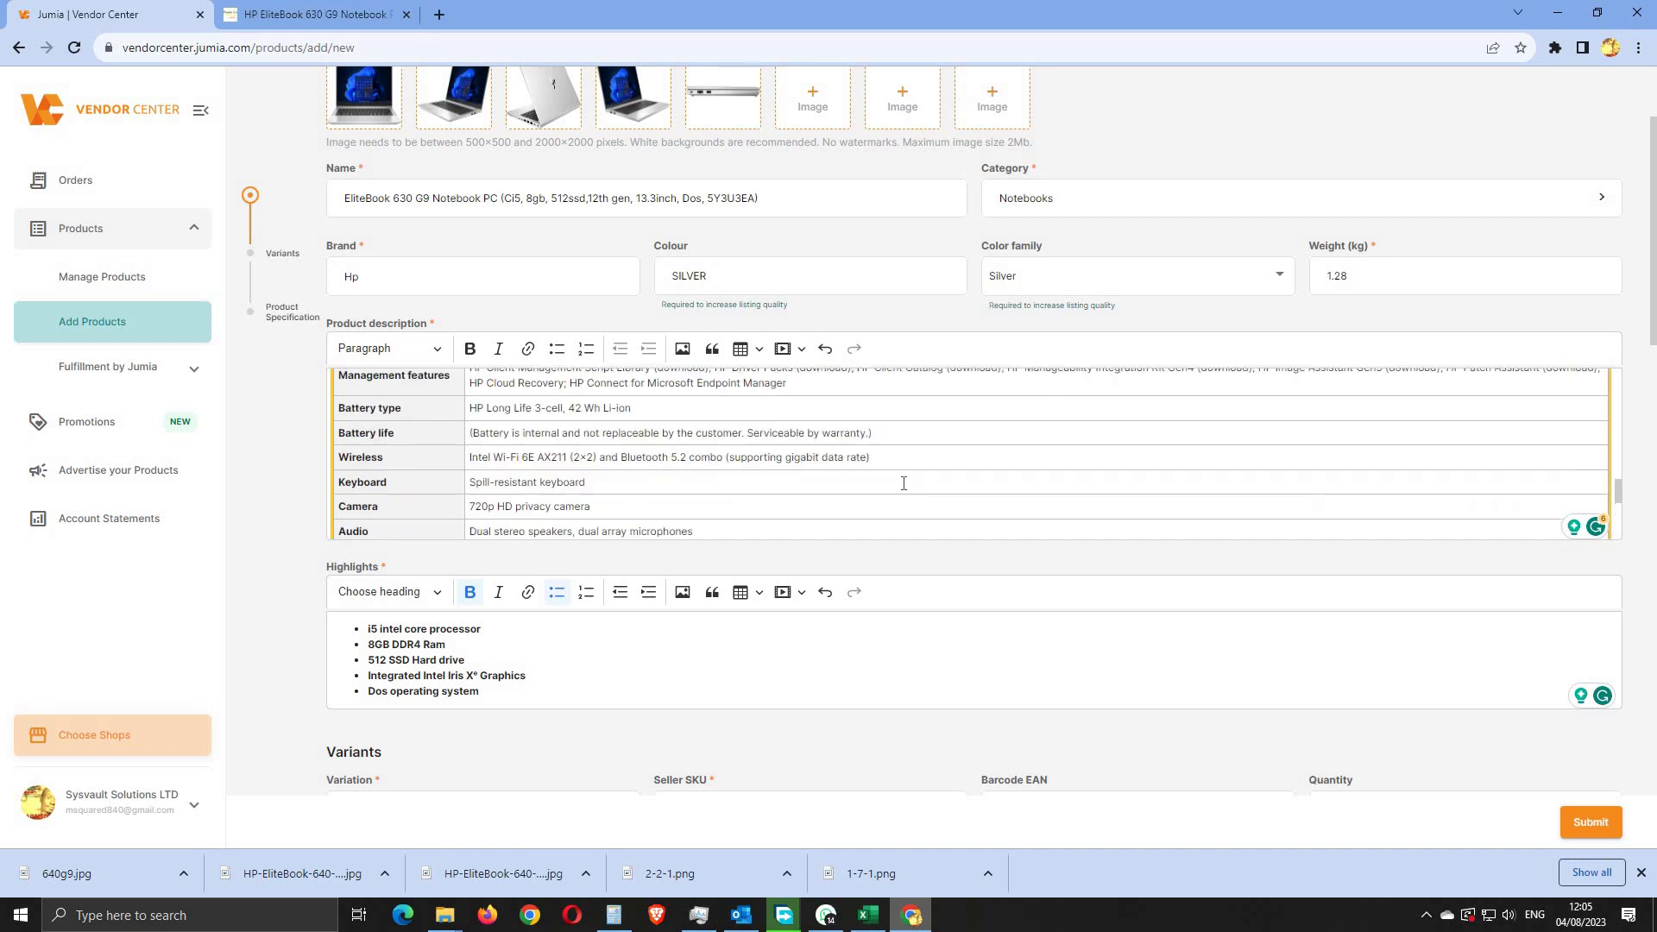
pyautogui.scroll(5, 903, 483)
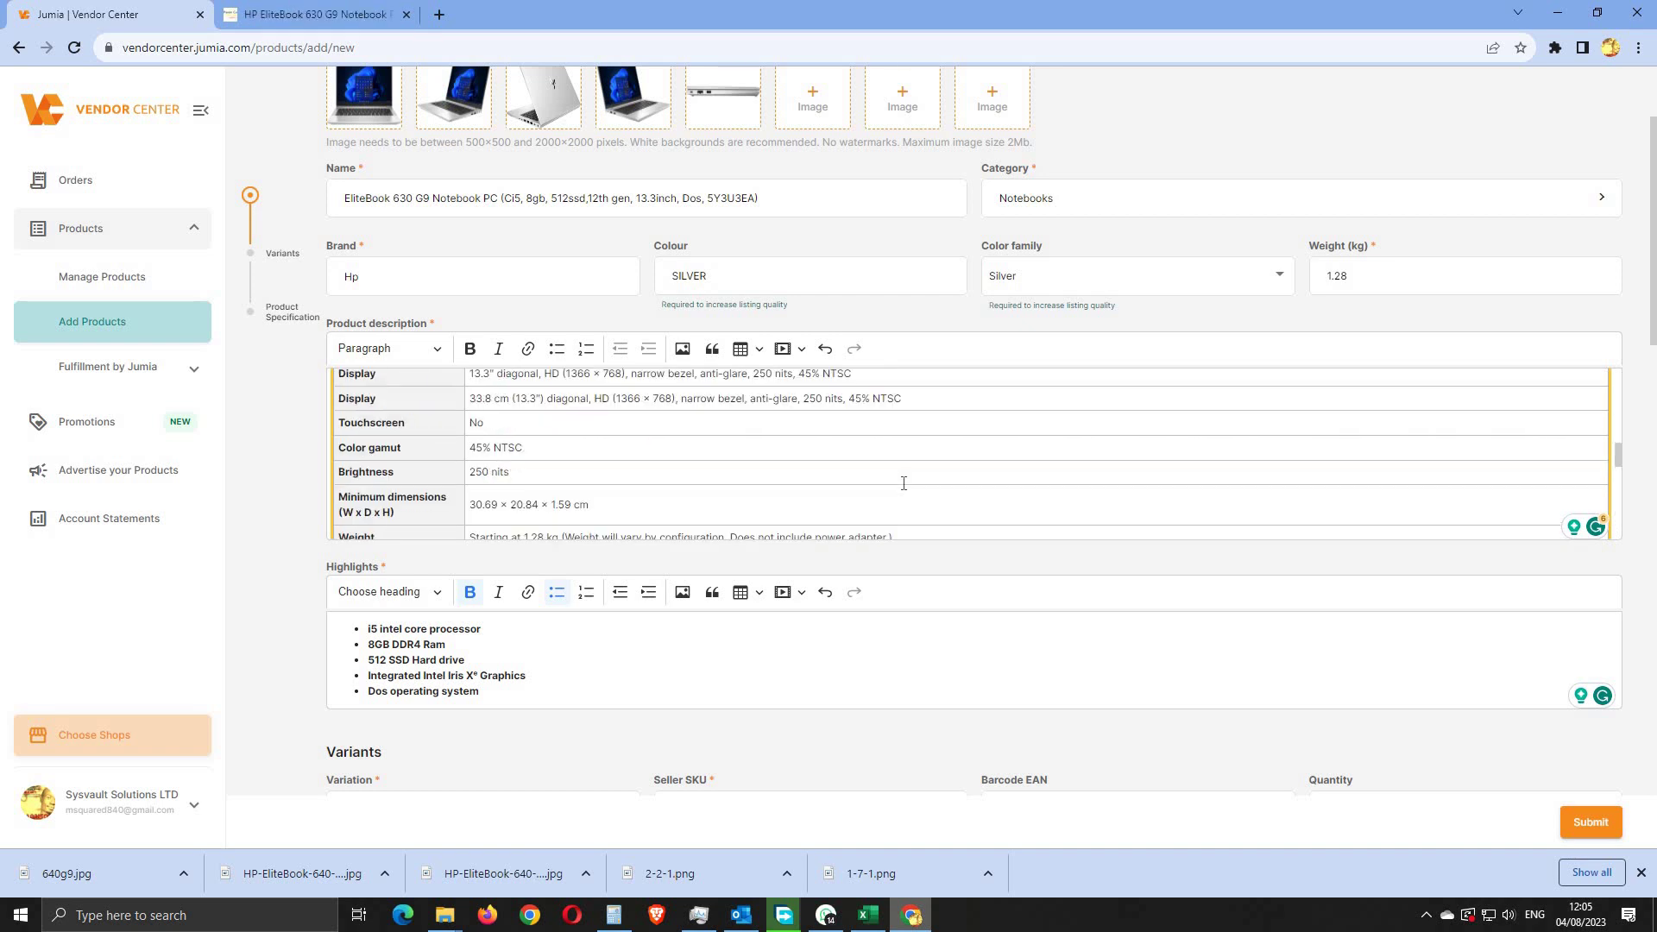
pyautogui.scroll(-1, 903, 483)
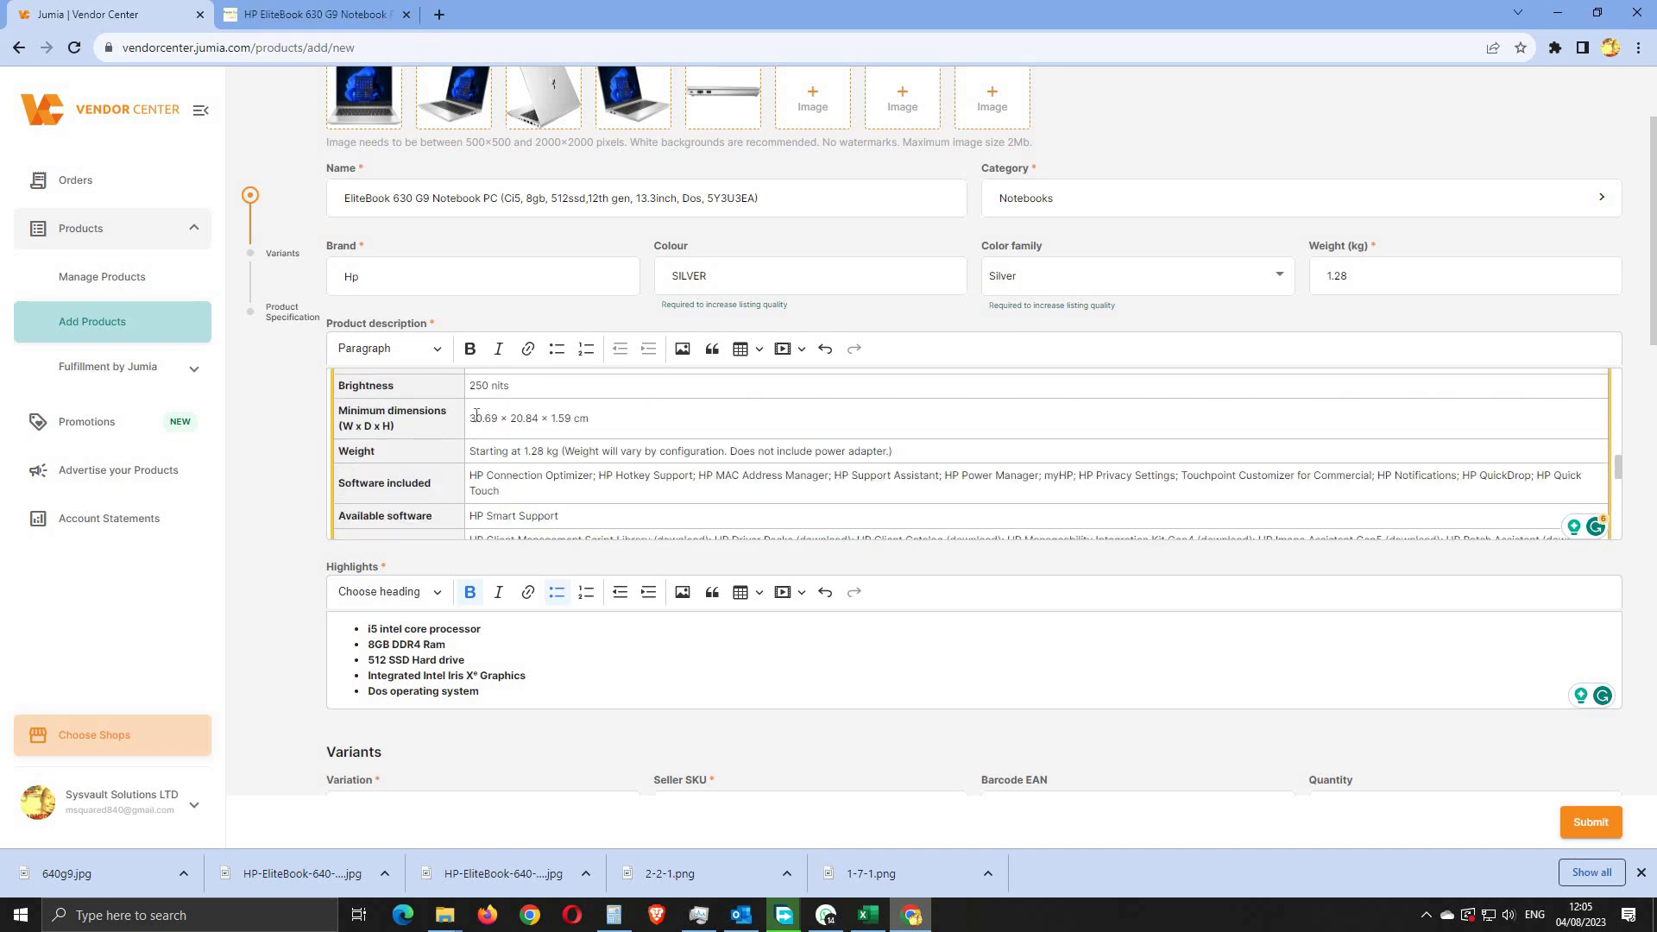
pyautogui.moveTo(530, 412); pyautogui.dragTo(592, 380)
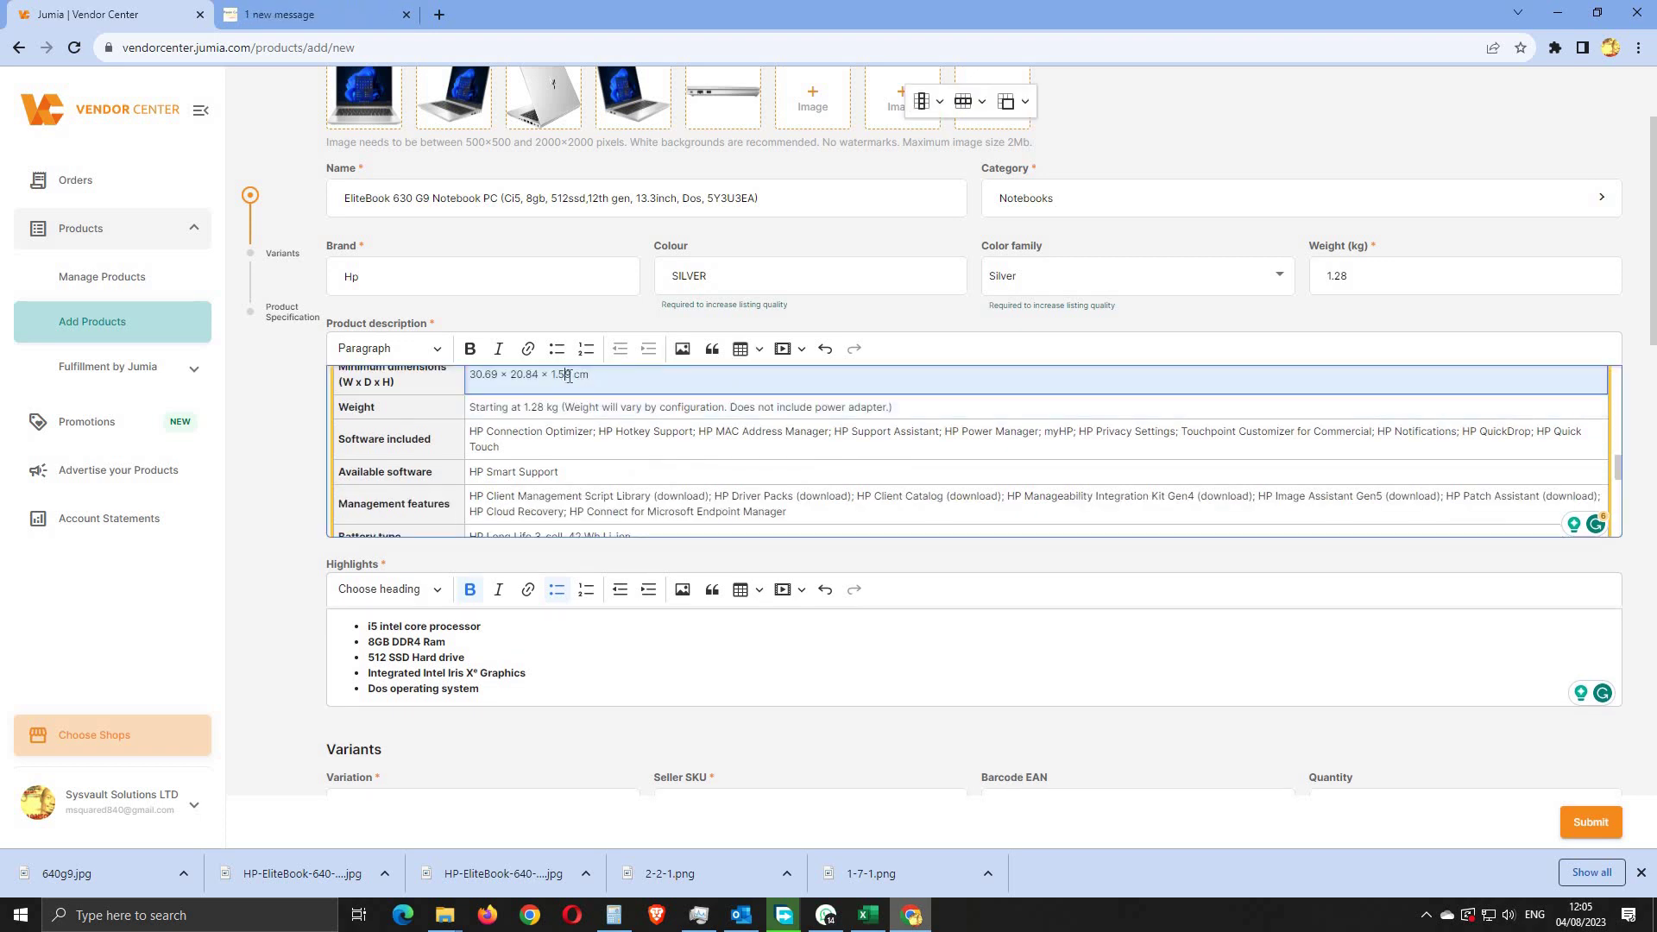
pyautogui.scroll(2, 570, 374)
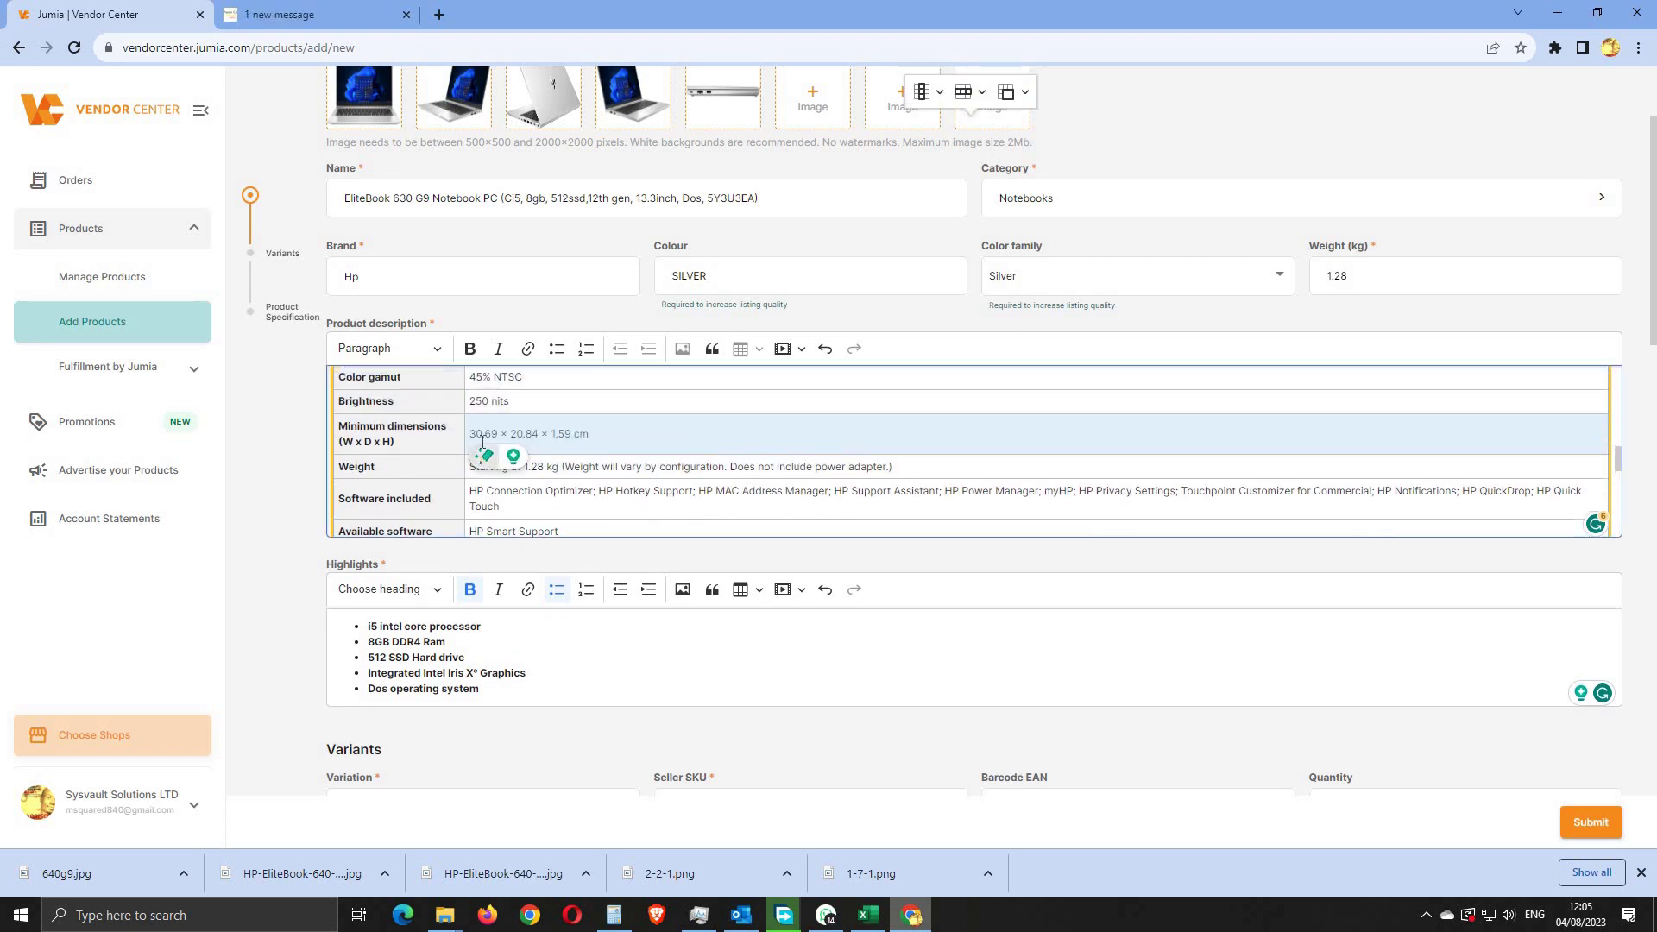
pyautogui.click(621, 436)
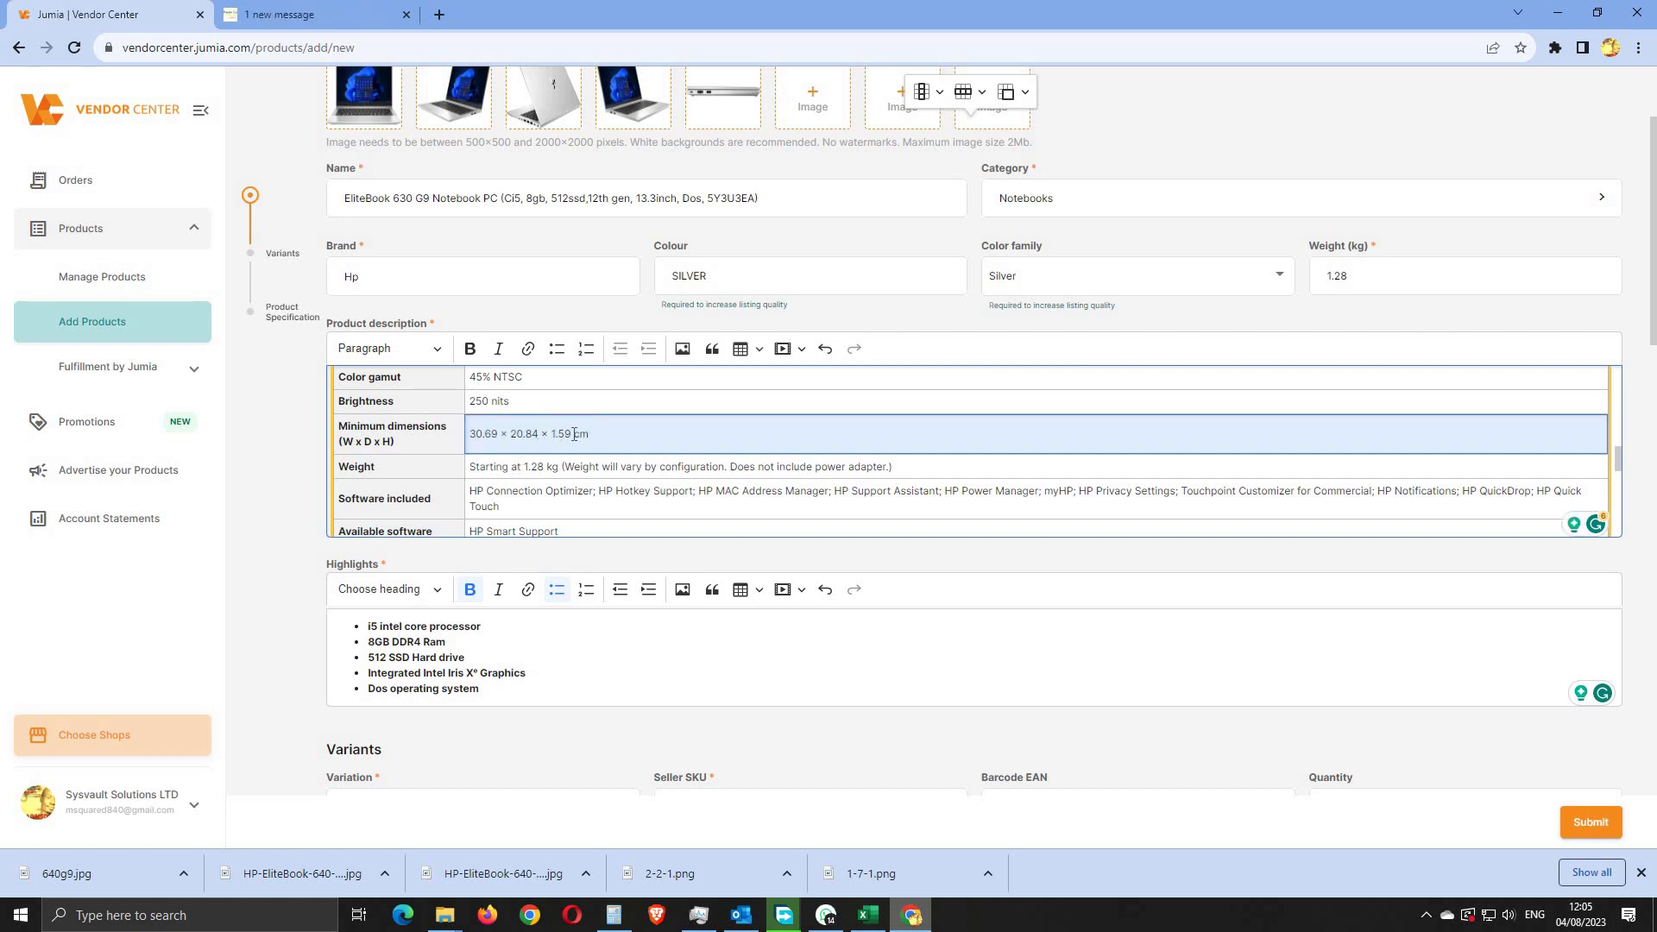
pyautogui.moveTo(522, 436); pyautogui.dragTo(469, 434)
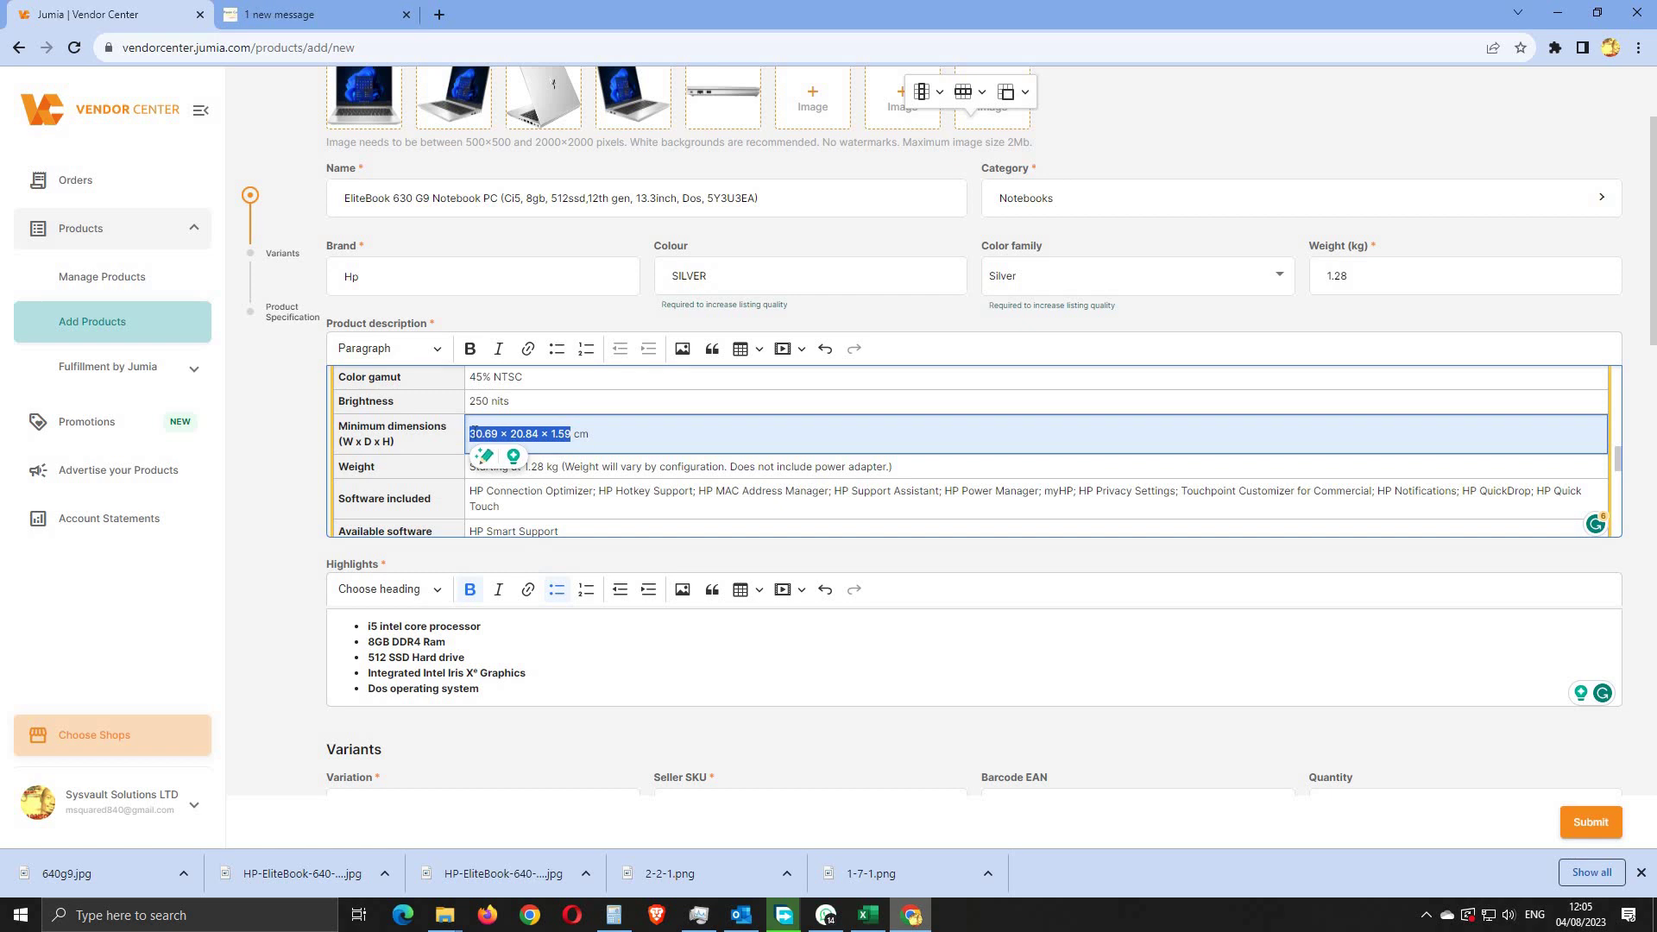
pyautogui.rightClick(533, 438)
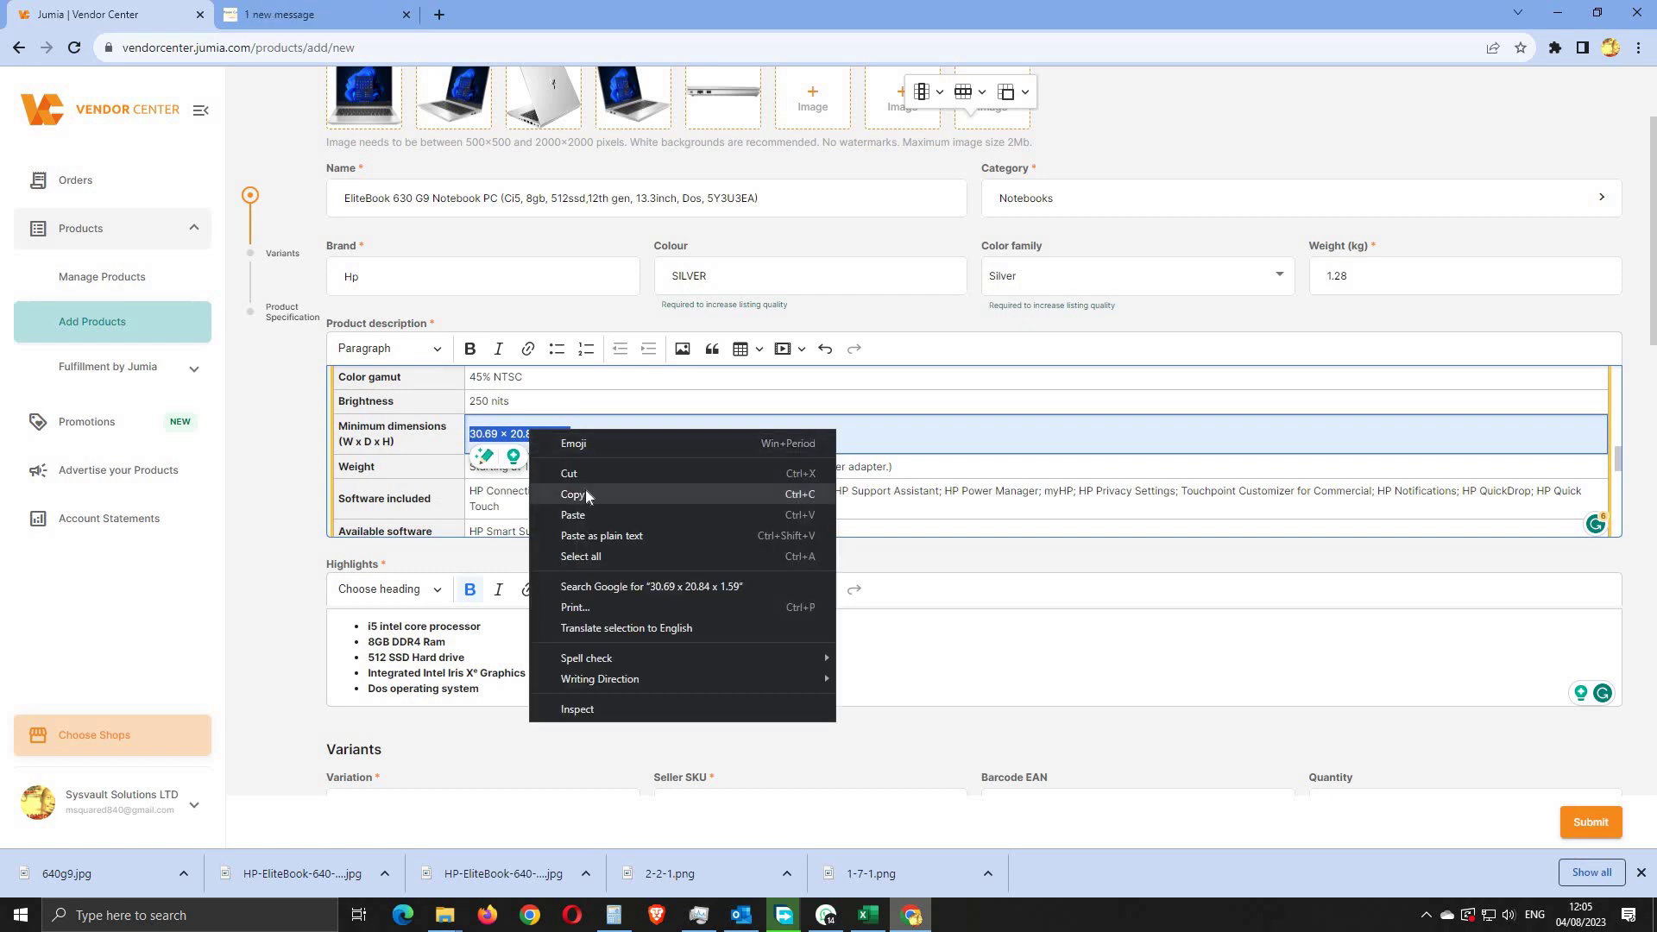
pyautogui.click(572, 495)
# Step: Paste 30.69 × 20.84 × 1.59 as the size in the product specification
pyautogui.scroll(-3, 1080, 526)
pyautogui.scroll(-6, 1490, 592)
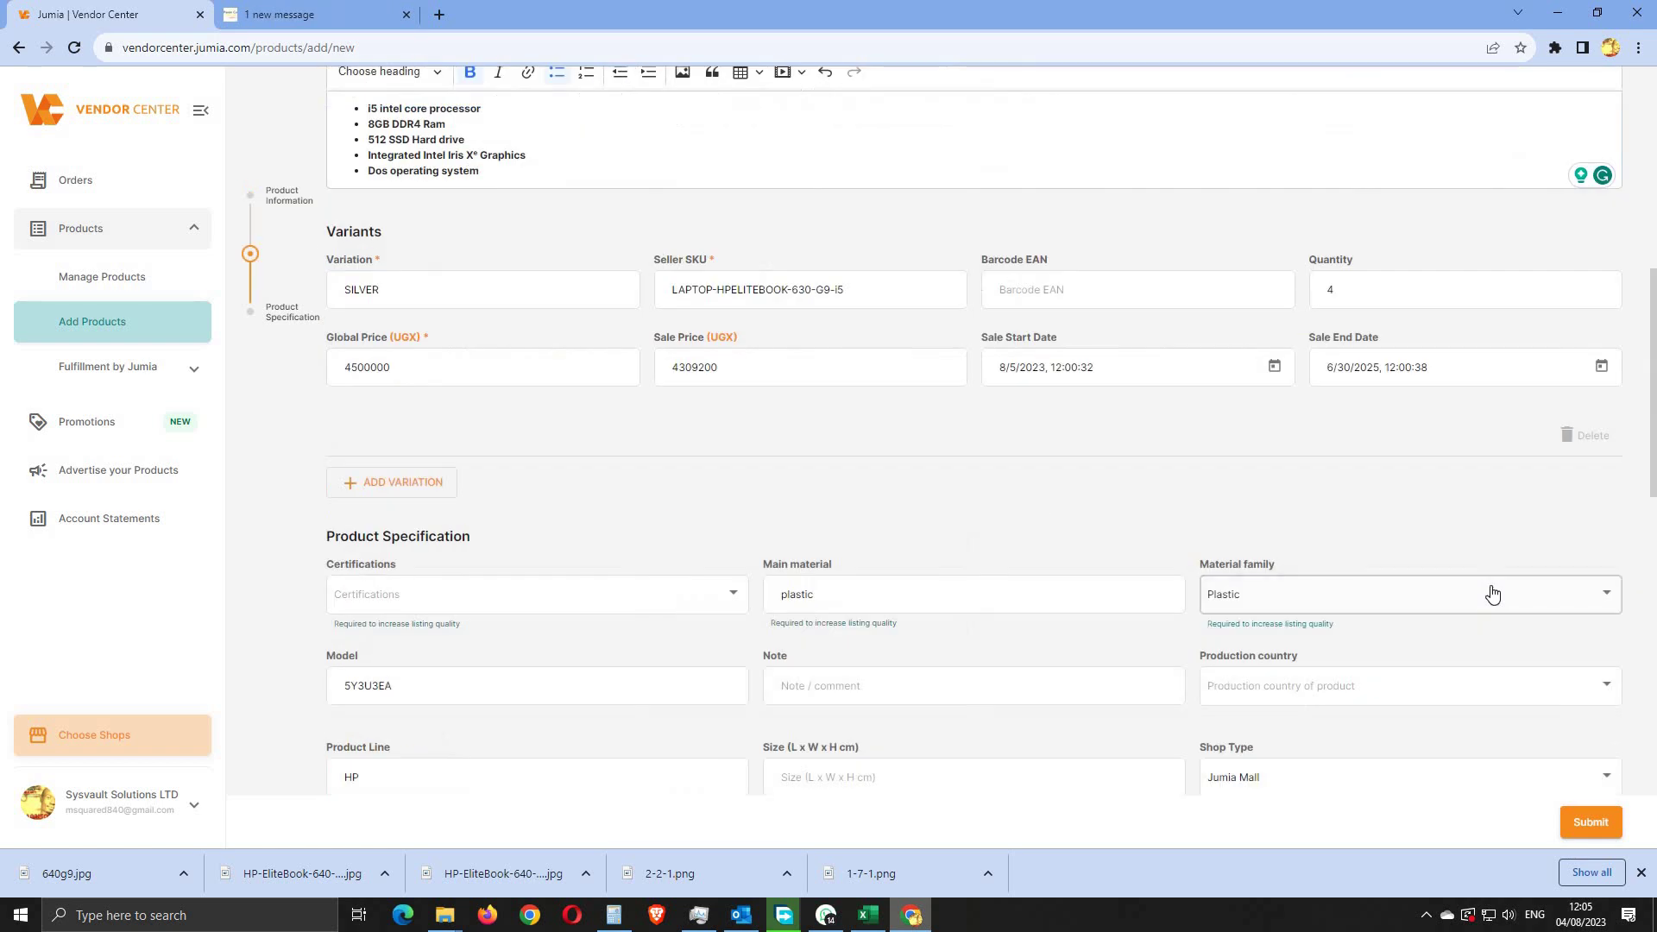
pyautogui.scroll(-5, 1494, 592)
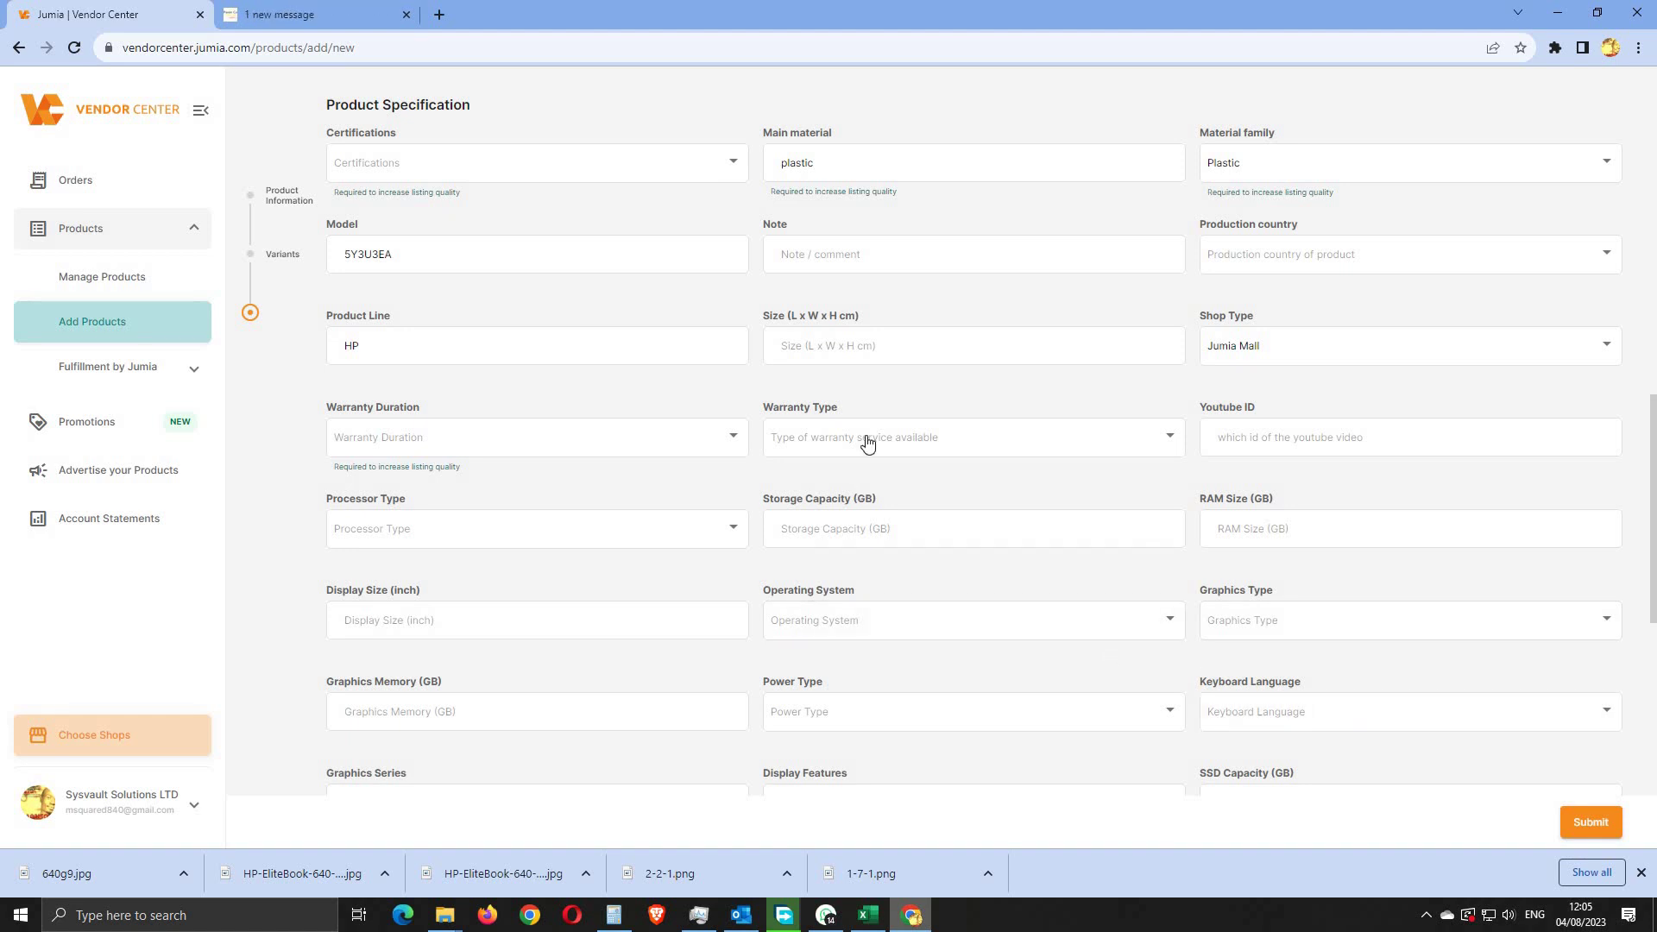
pyautogui.click(832, 350)
pyautogui.rightClick(830, 347)
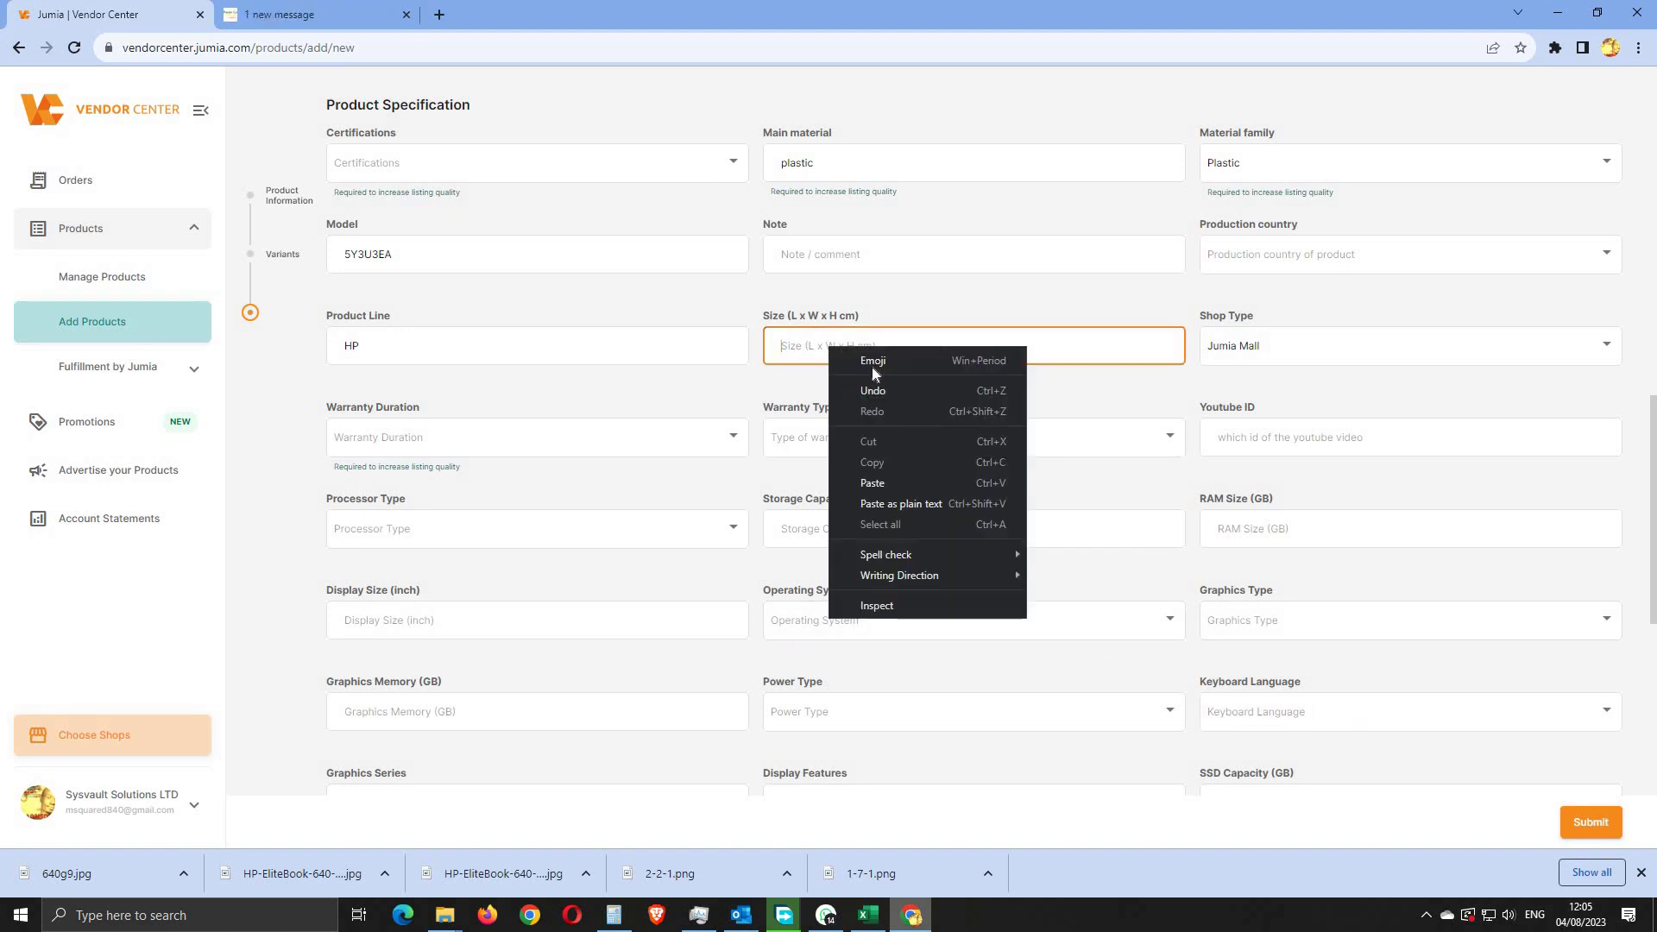
pyautogui.click(868, 483)
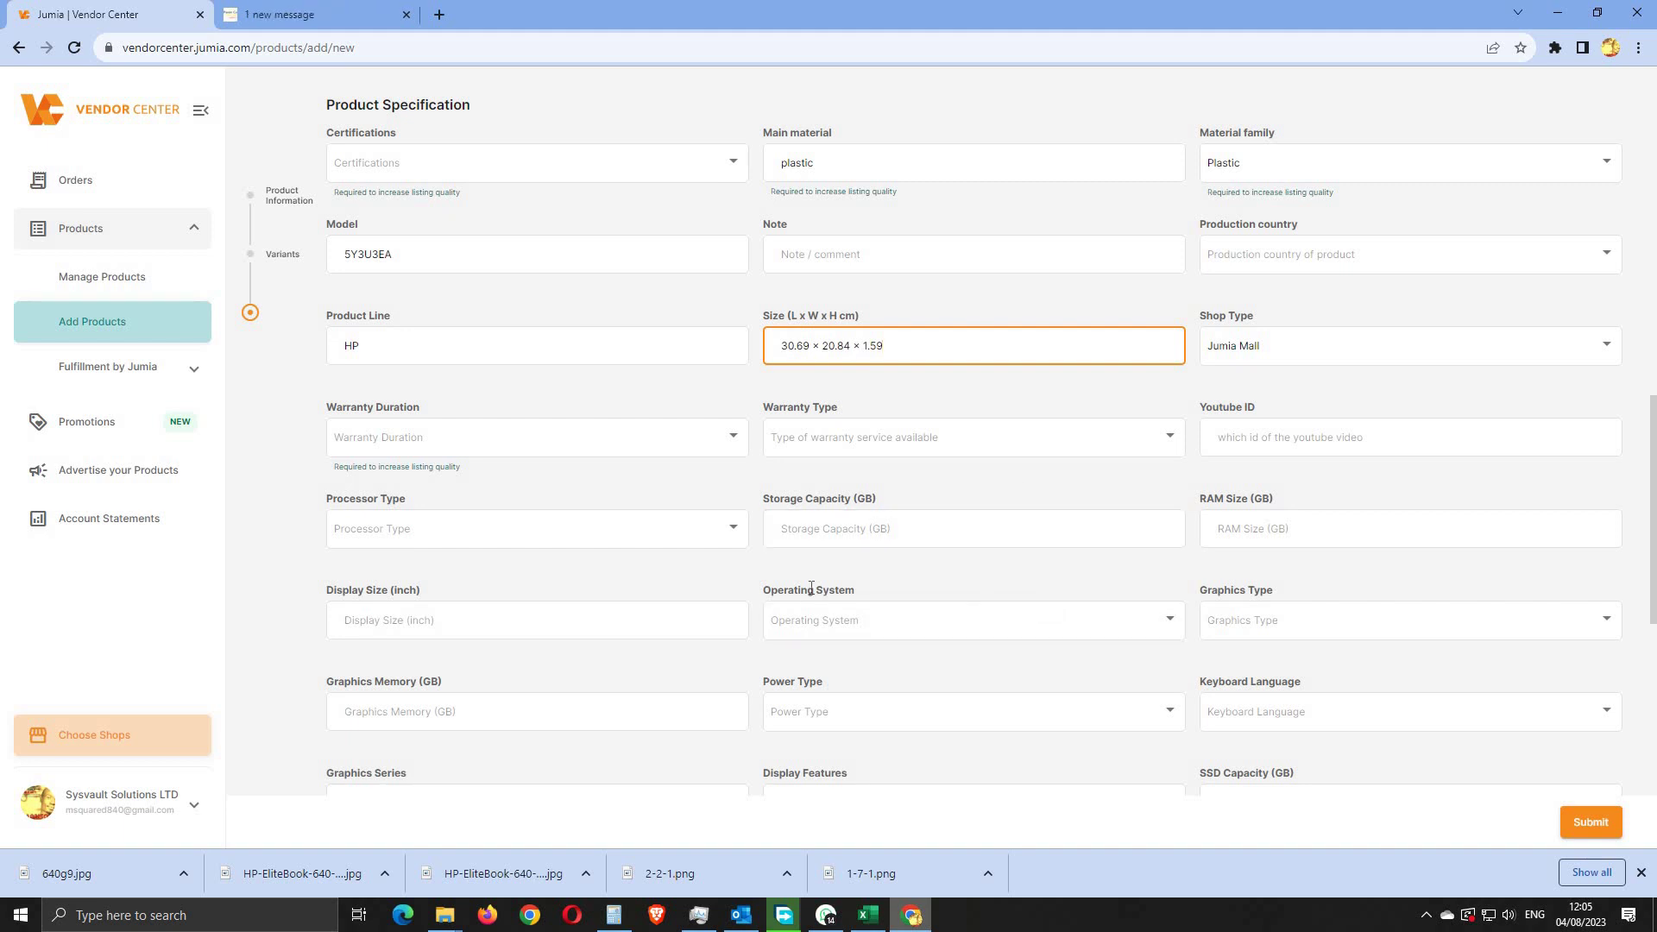
# Step: Set the warranty duration to 1 Year and the warranty type to Service Center - Kampala
pyautogui.click(526, 440)
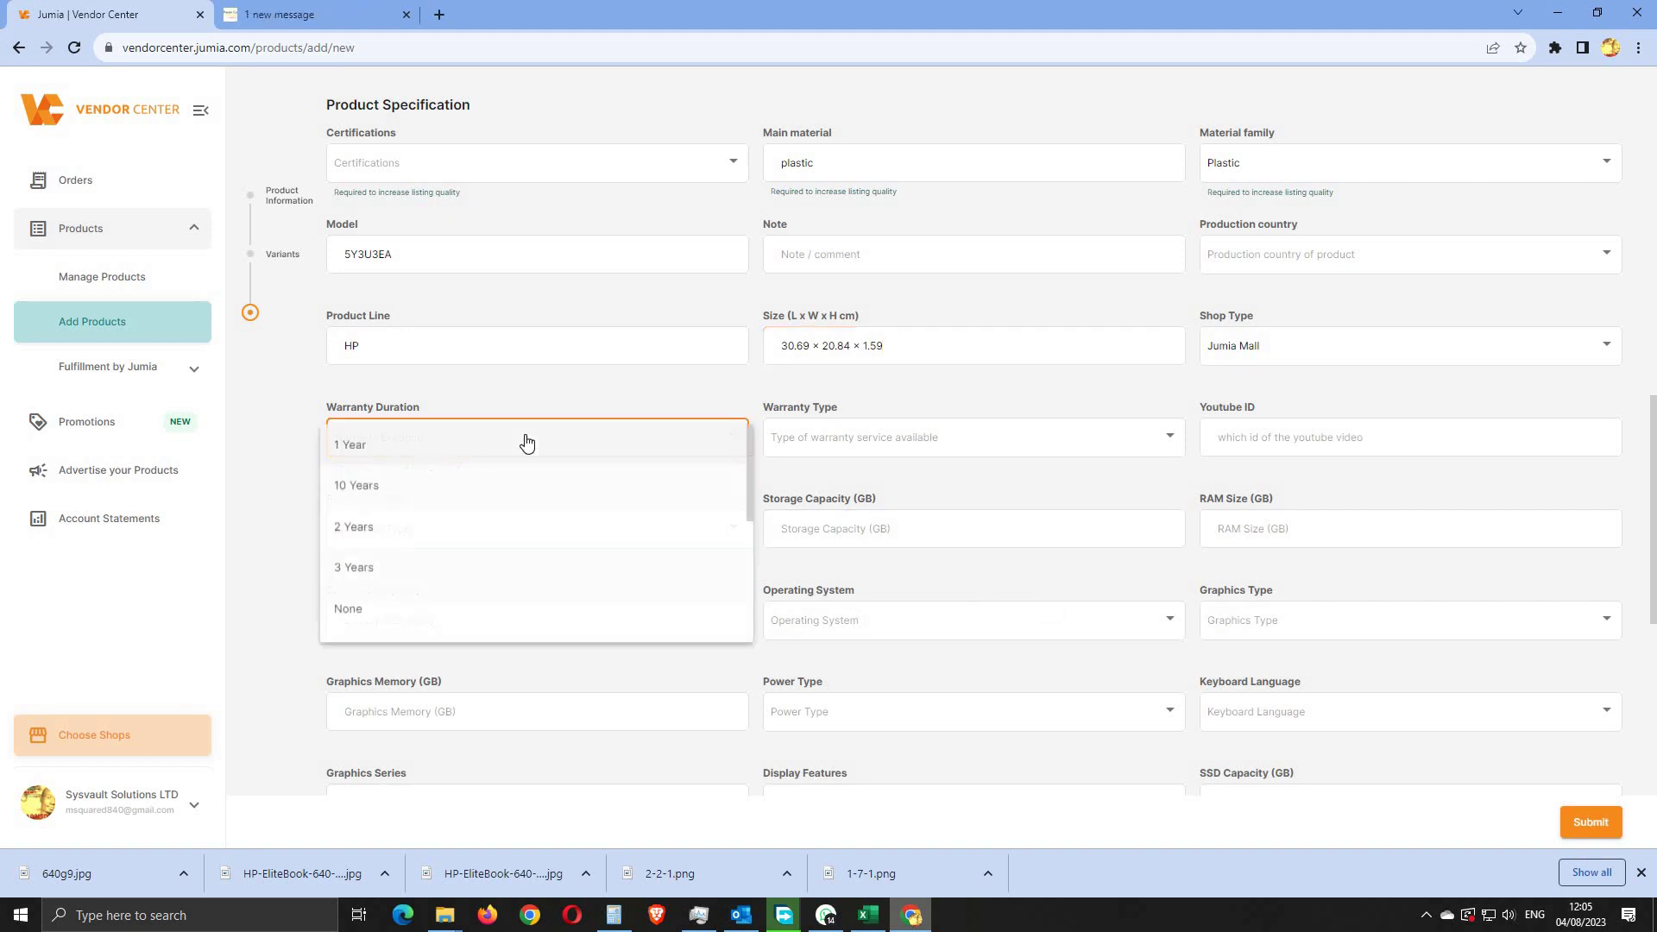
pyautogui.click(388, 448)
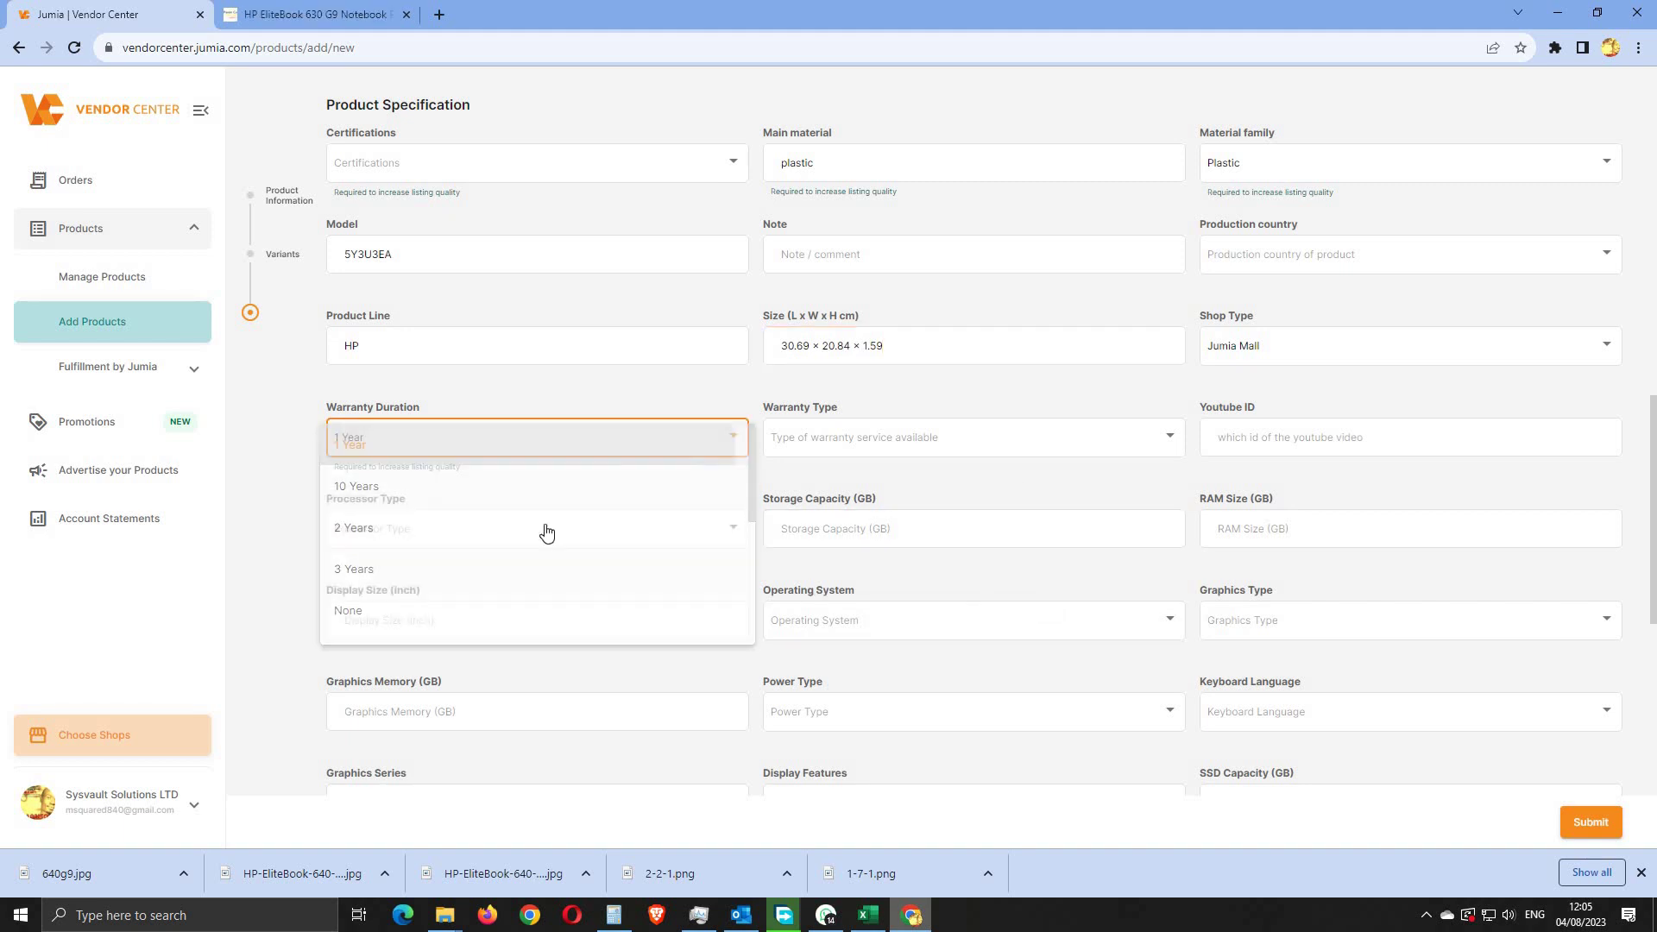
pyautogui.click(837, 439)
pyautogui.scroll(-10, 1057, 560)
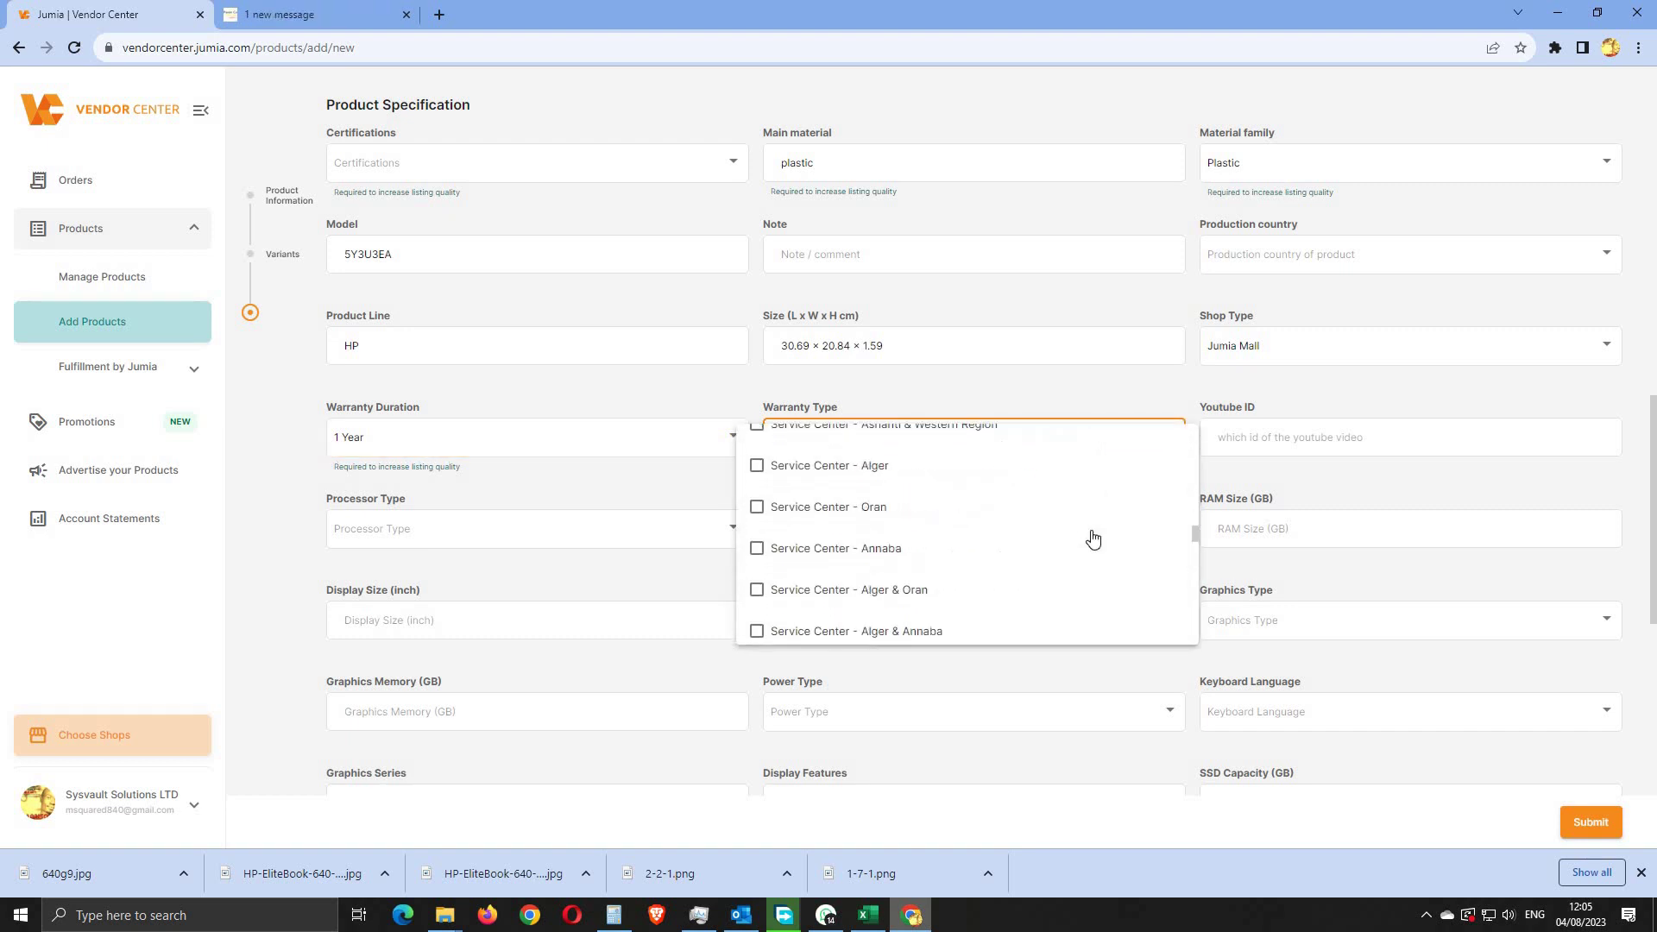
pyautogui.scroll(-5, 1091, 540)
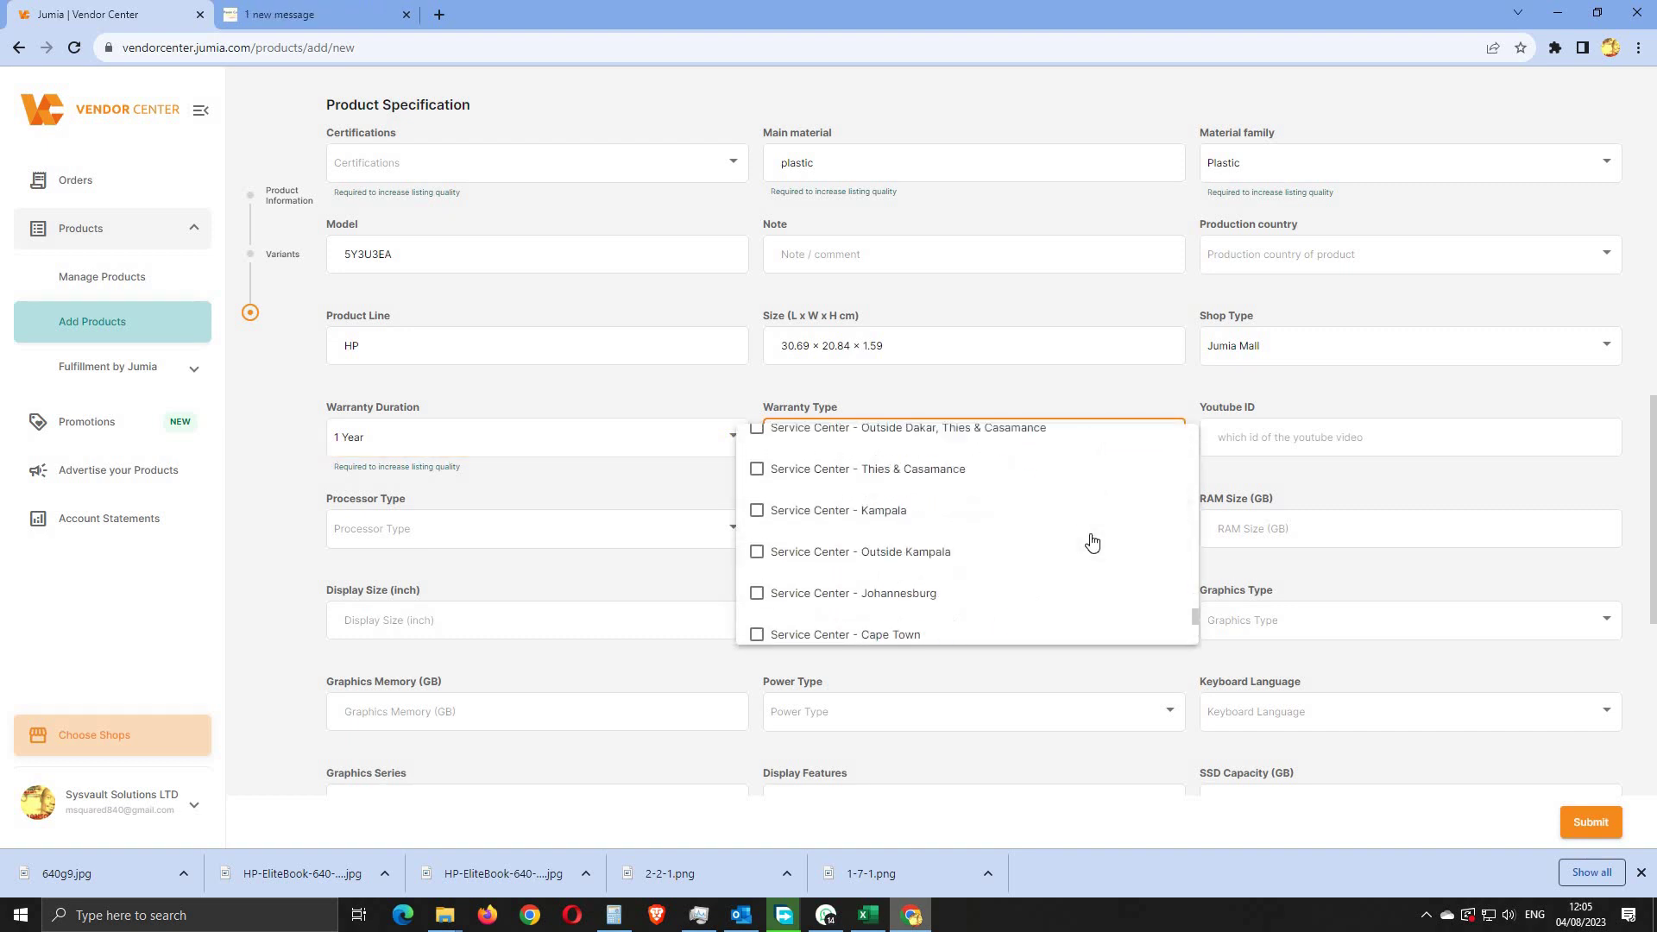
pyautogui.scroll(3, 759, 509)
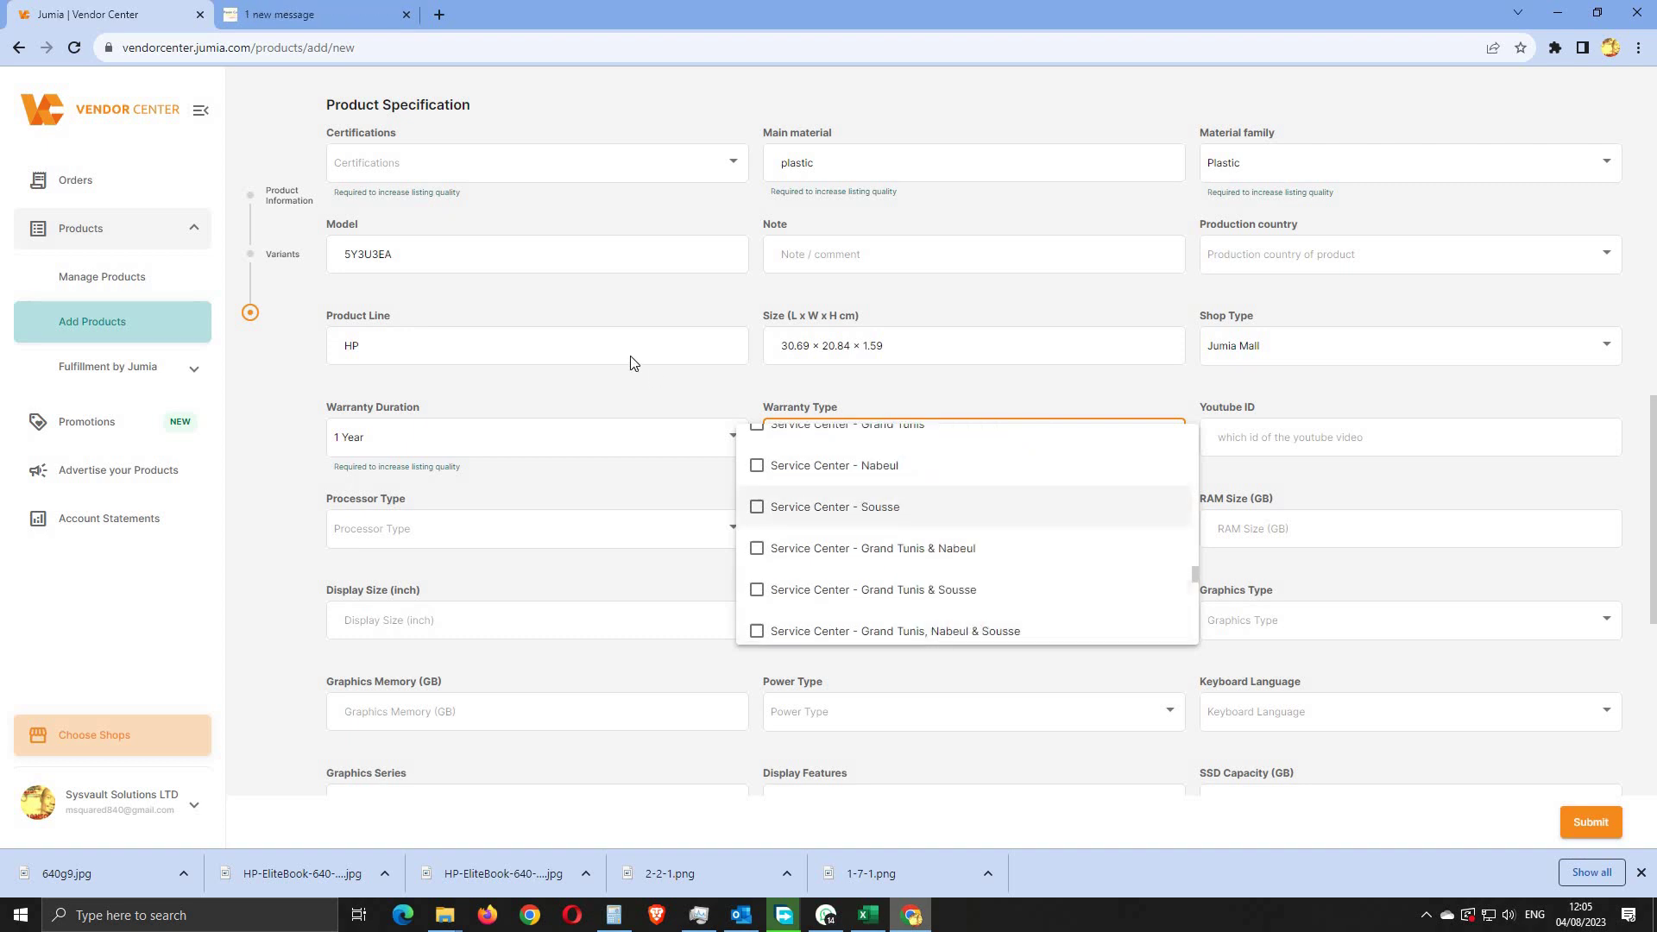
pyautogui.click(651, 398)
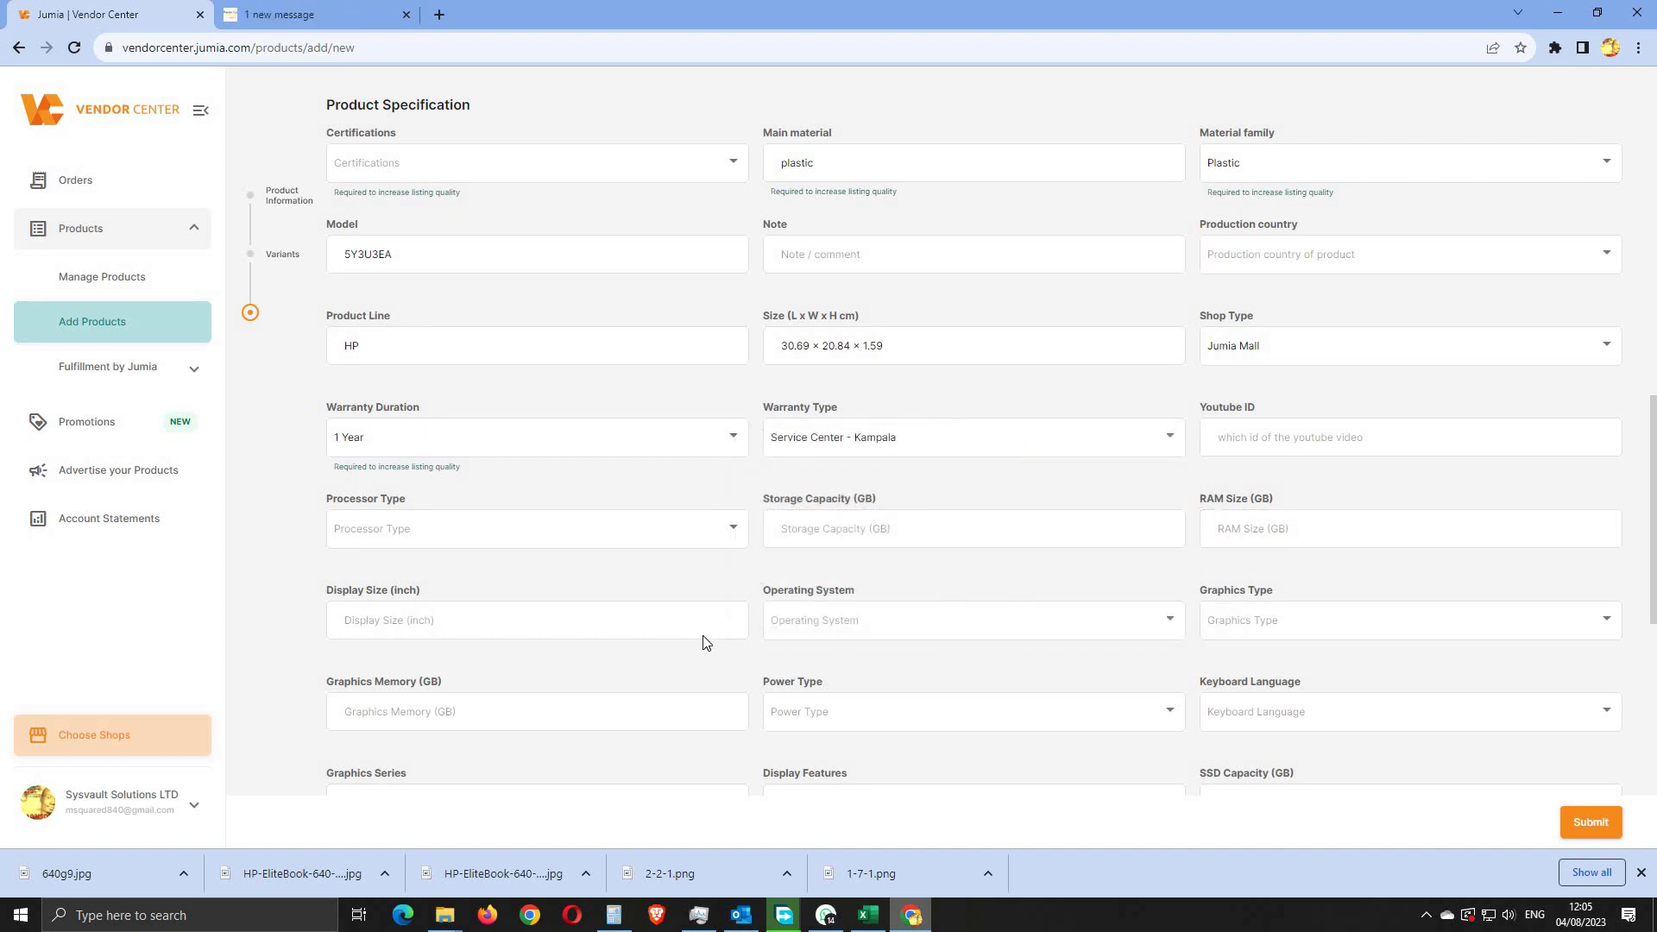
# Step: Choose Intel Core i5 (12th Gen) as the processor type
pyautogui.click(733, 528)
pyautogui.scroll(-10, 561, 658)
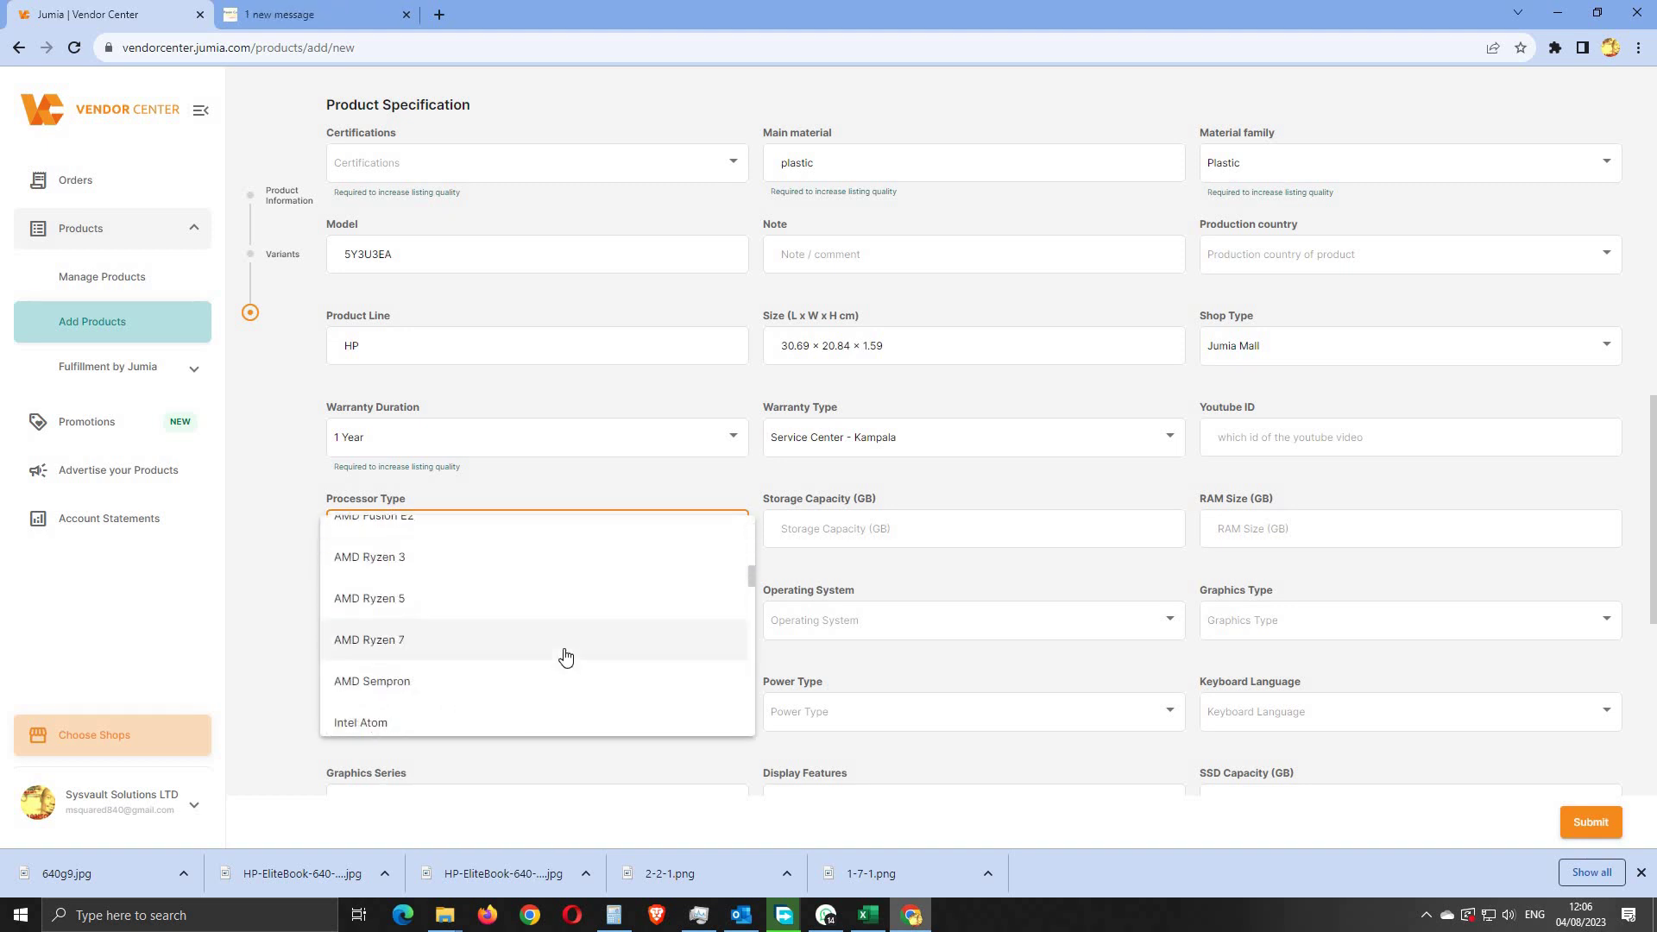
pyautogui.scroll(-3, 565, 658)
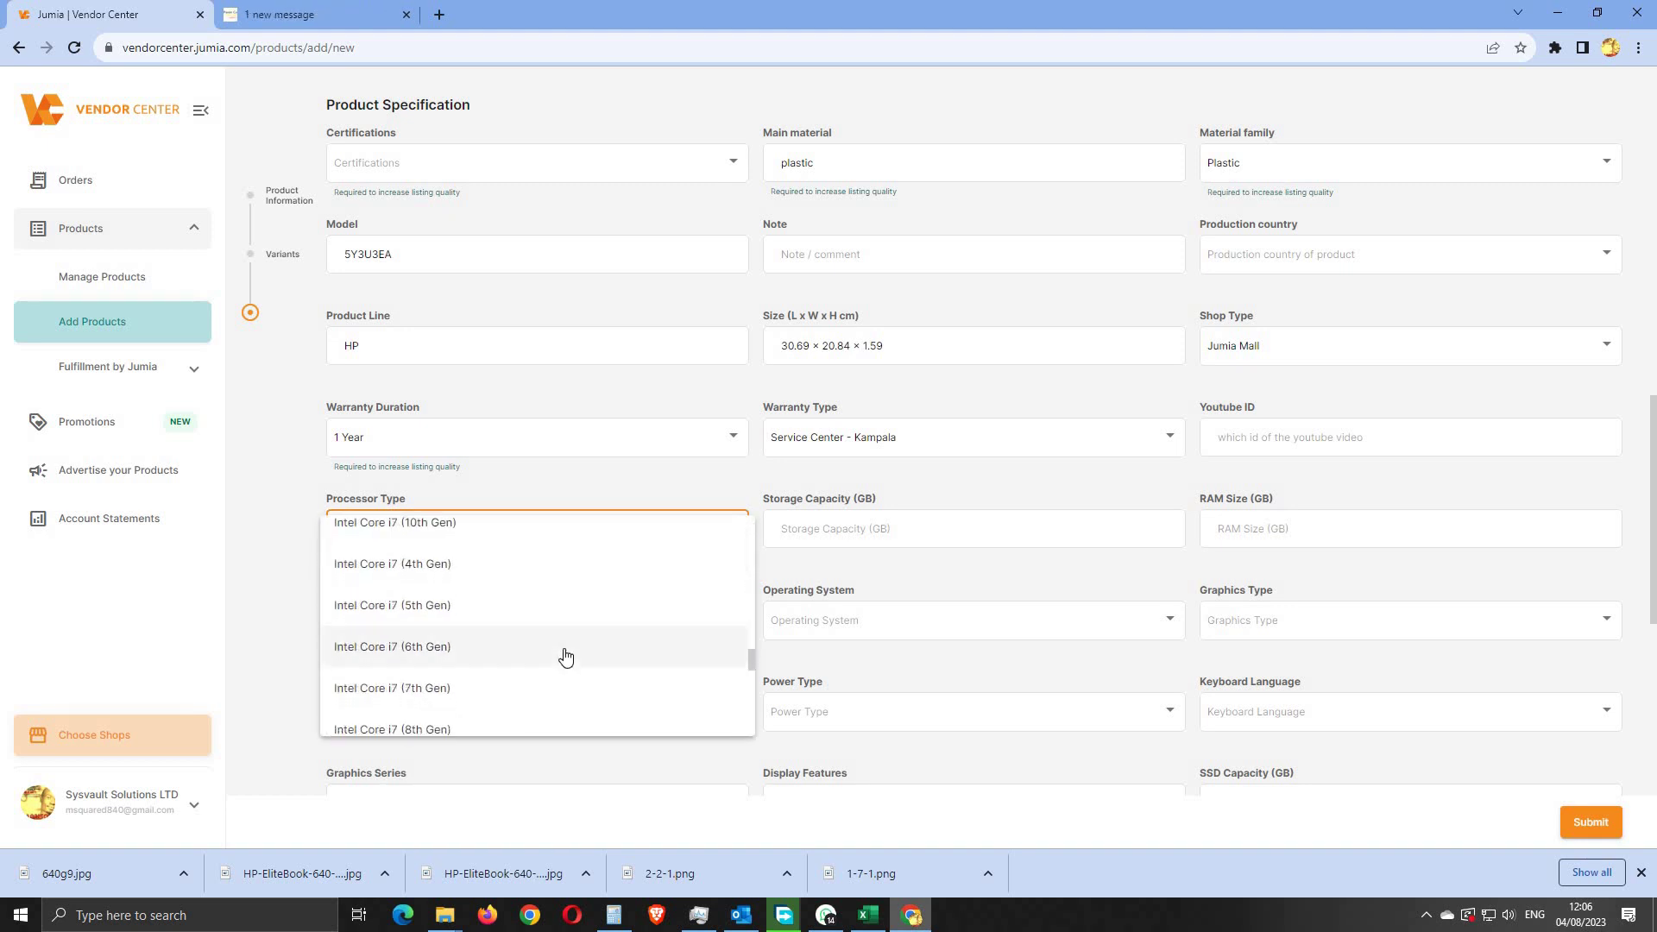
pyautogui.scroll(-5, 565, 658)
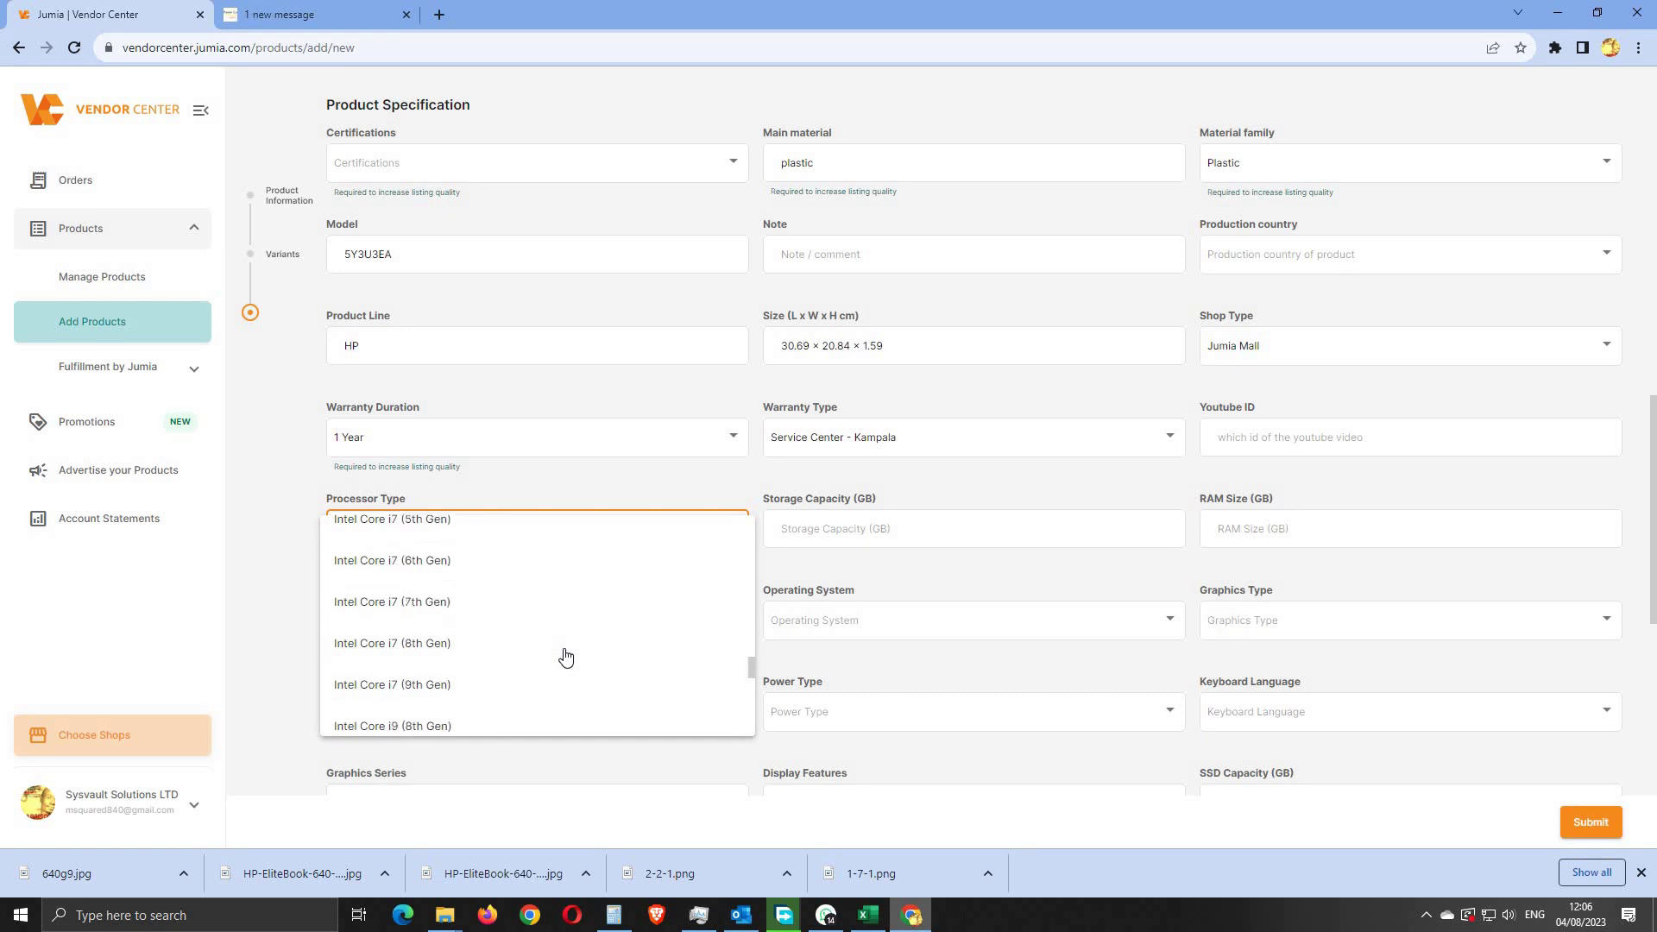
pyautogui.scroll(2, 565, 659)
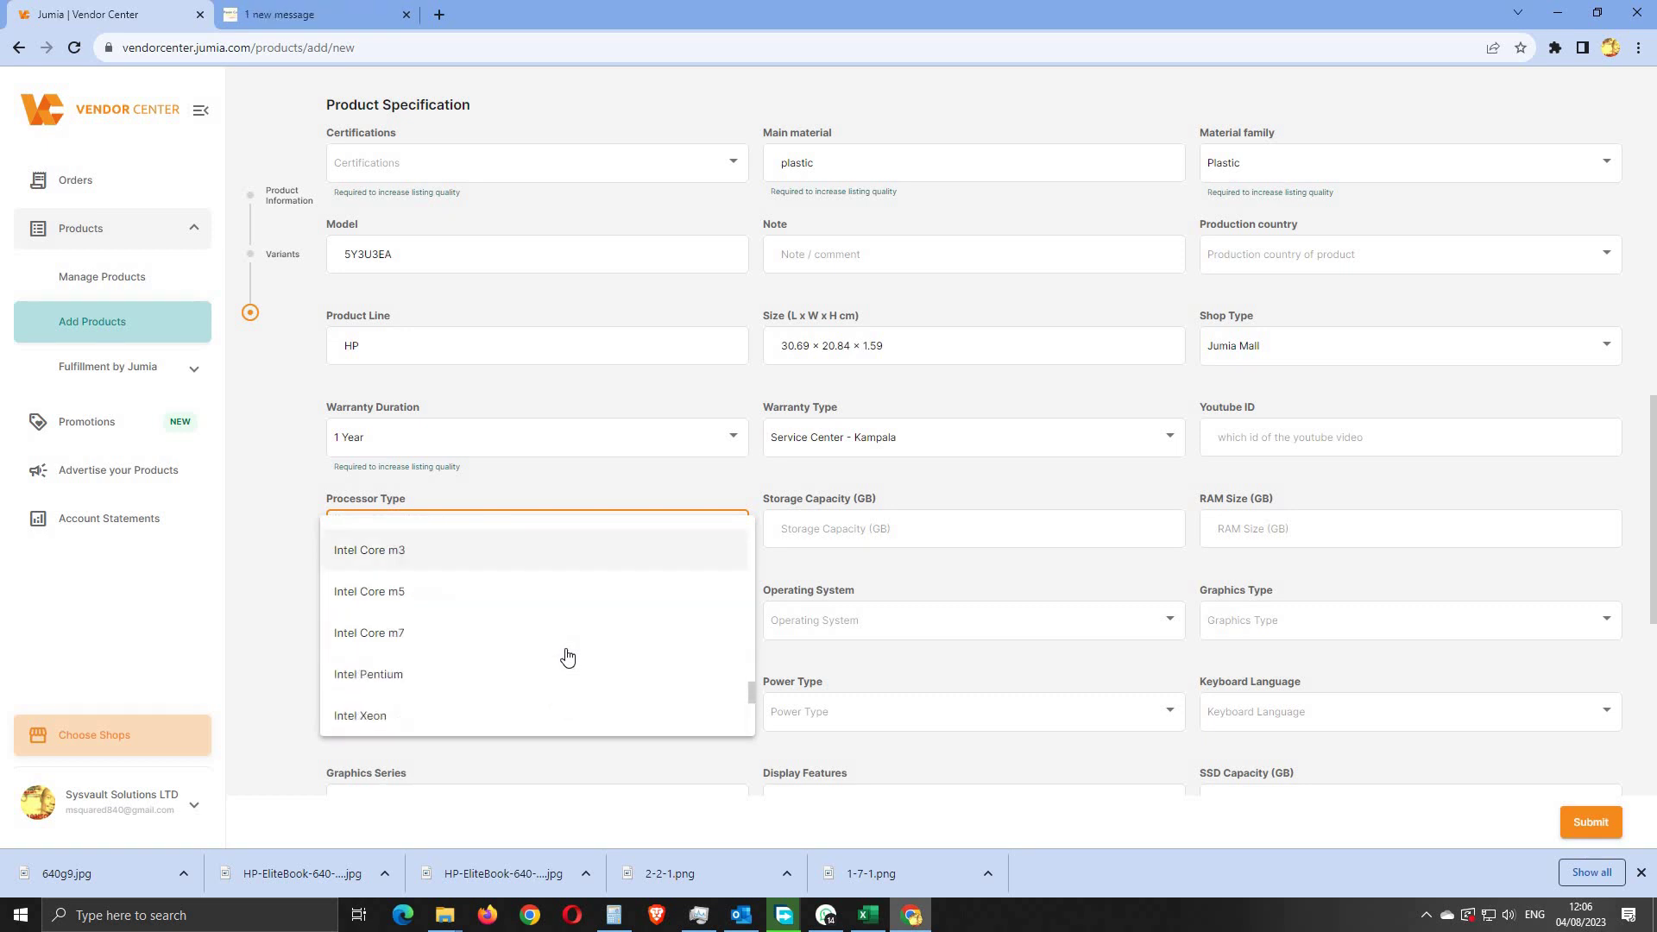
pyautogui.scroll(2, 567, 658)
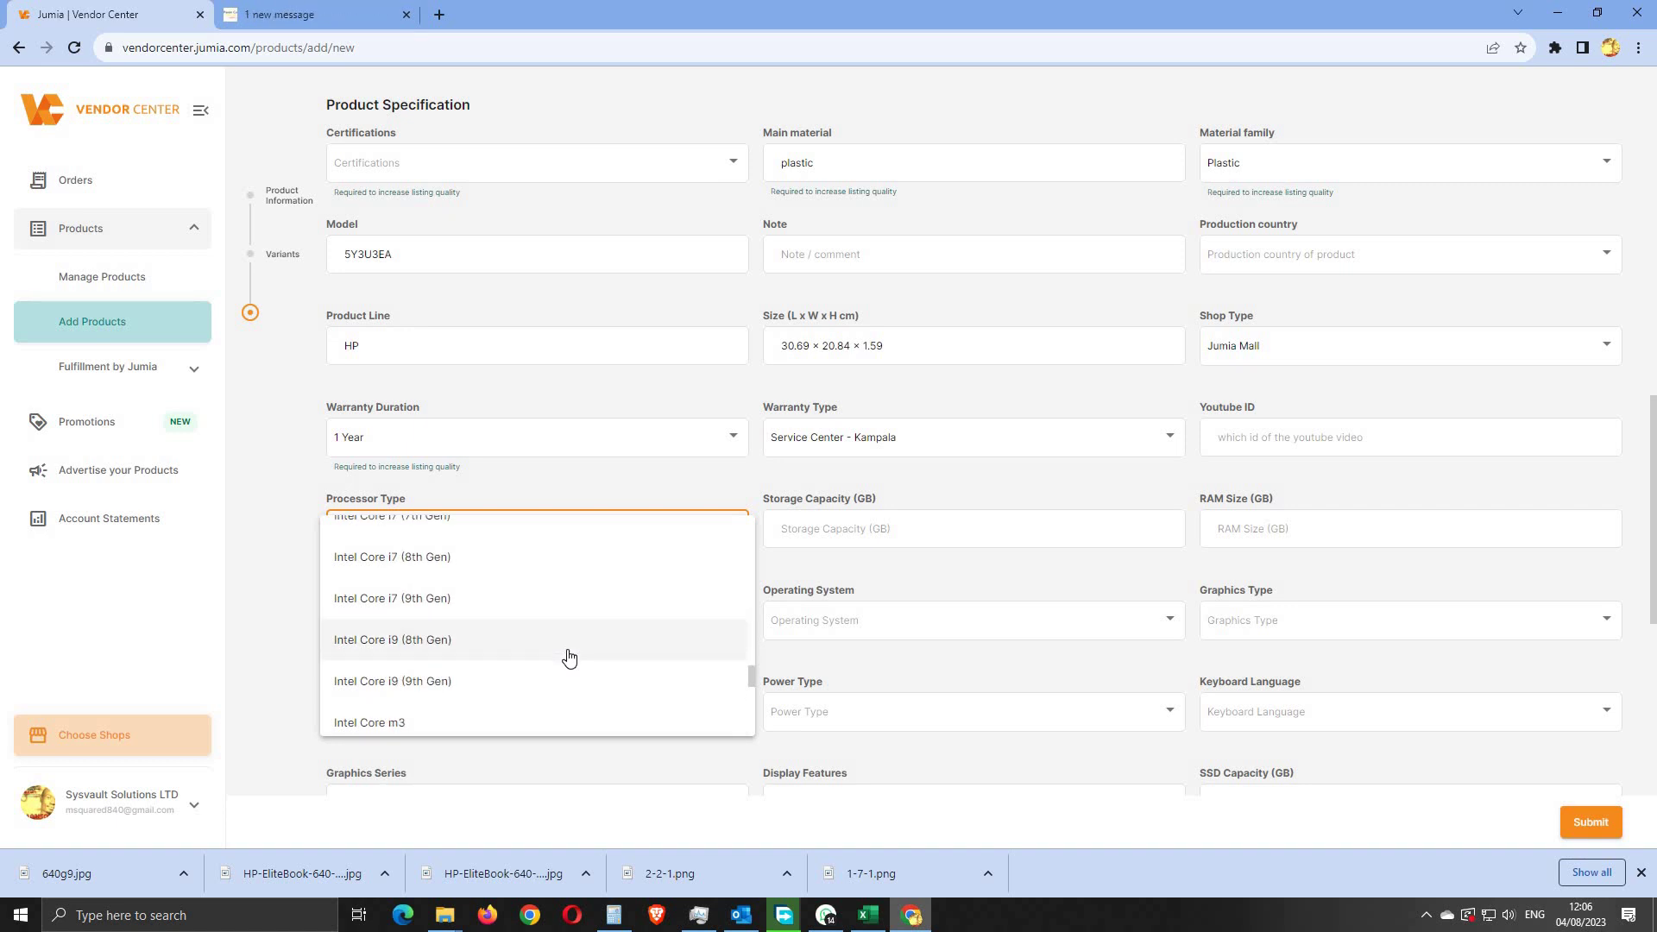
pyautogui.scroll(-10, 567, 659)
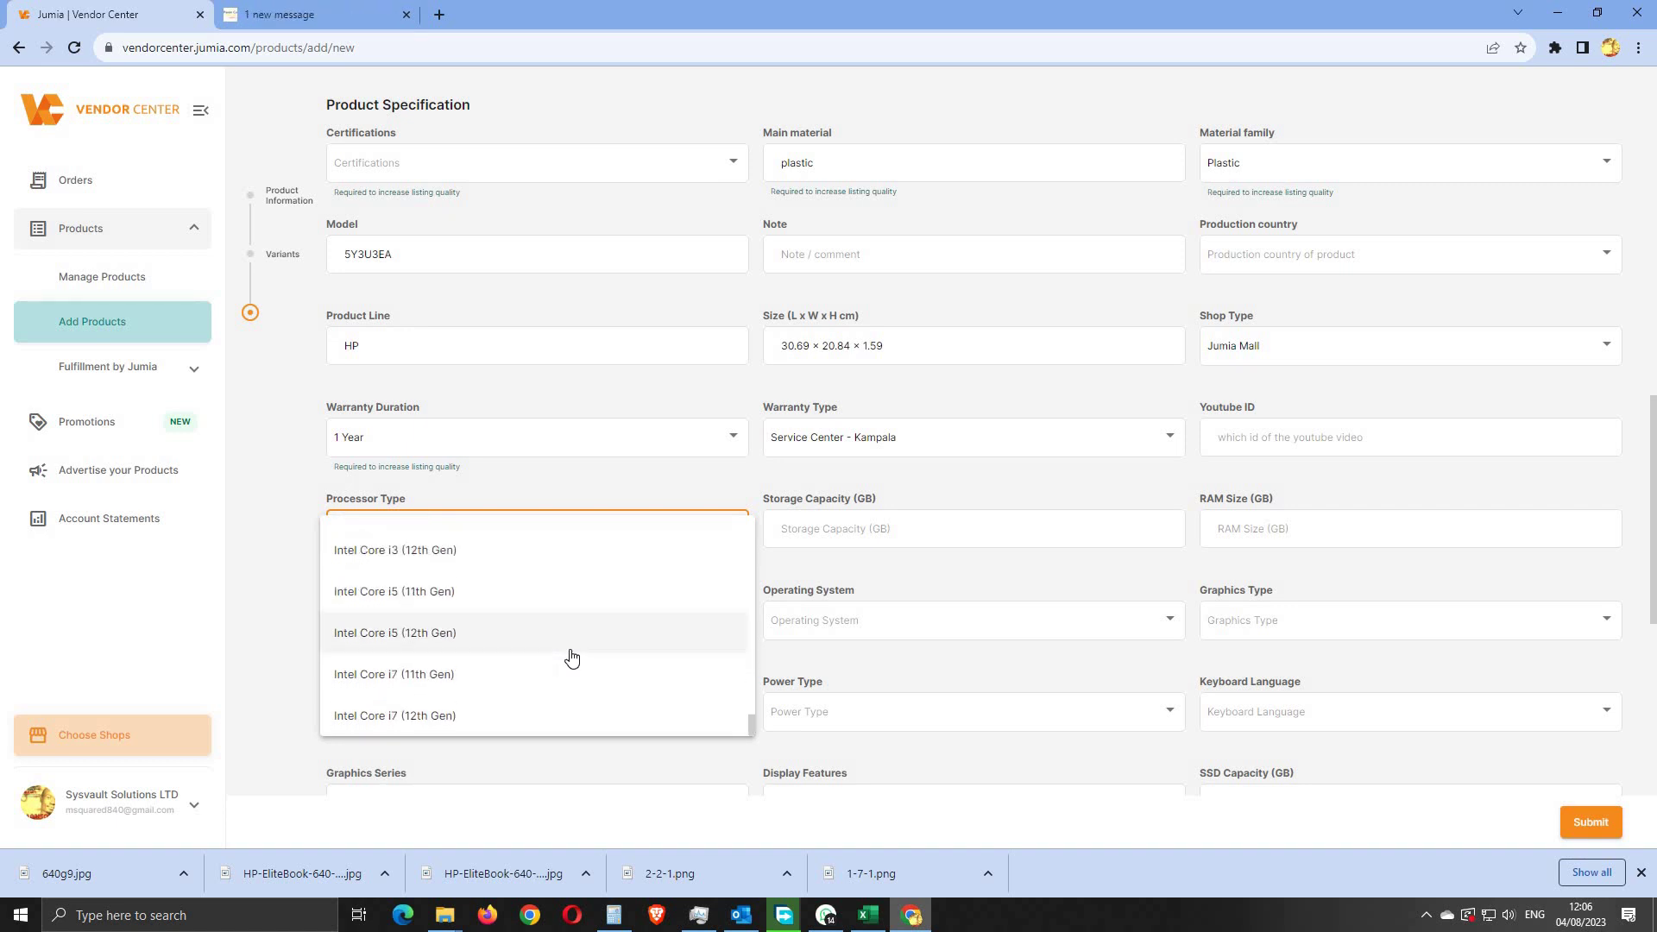
pyautogui.click(436, 642)
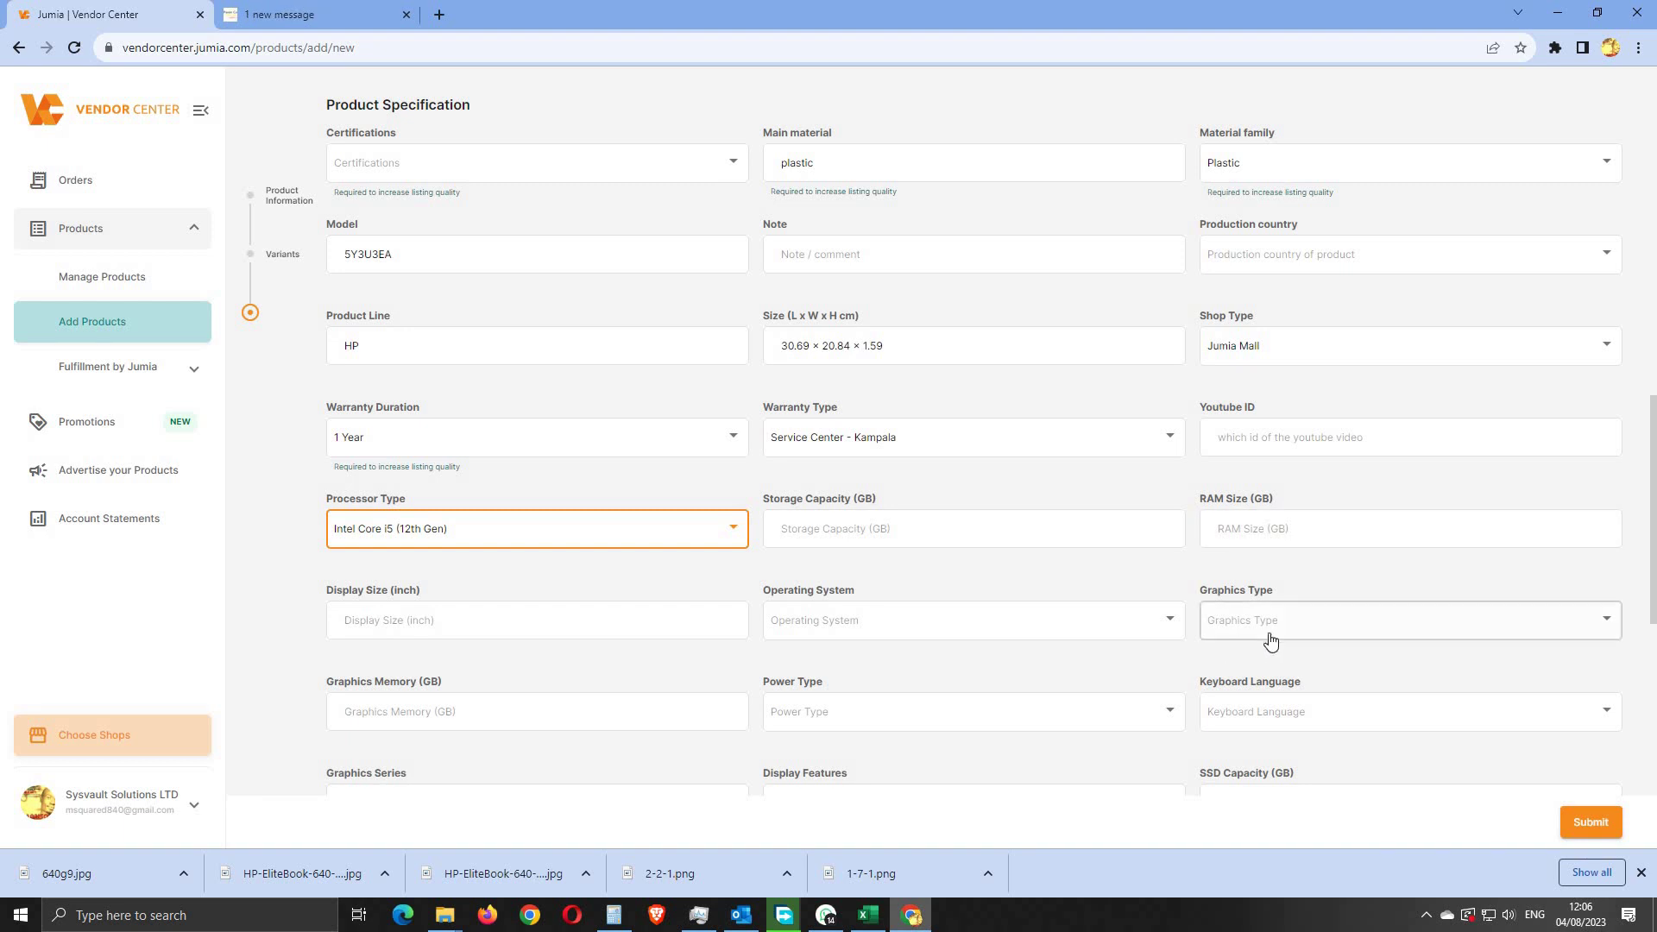
# Step: Set the SSD capacity to 512 GB in the product specification
pyautogui.scroll(-2, 1267, 690)
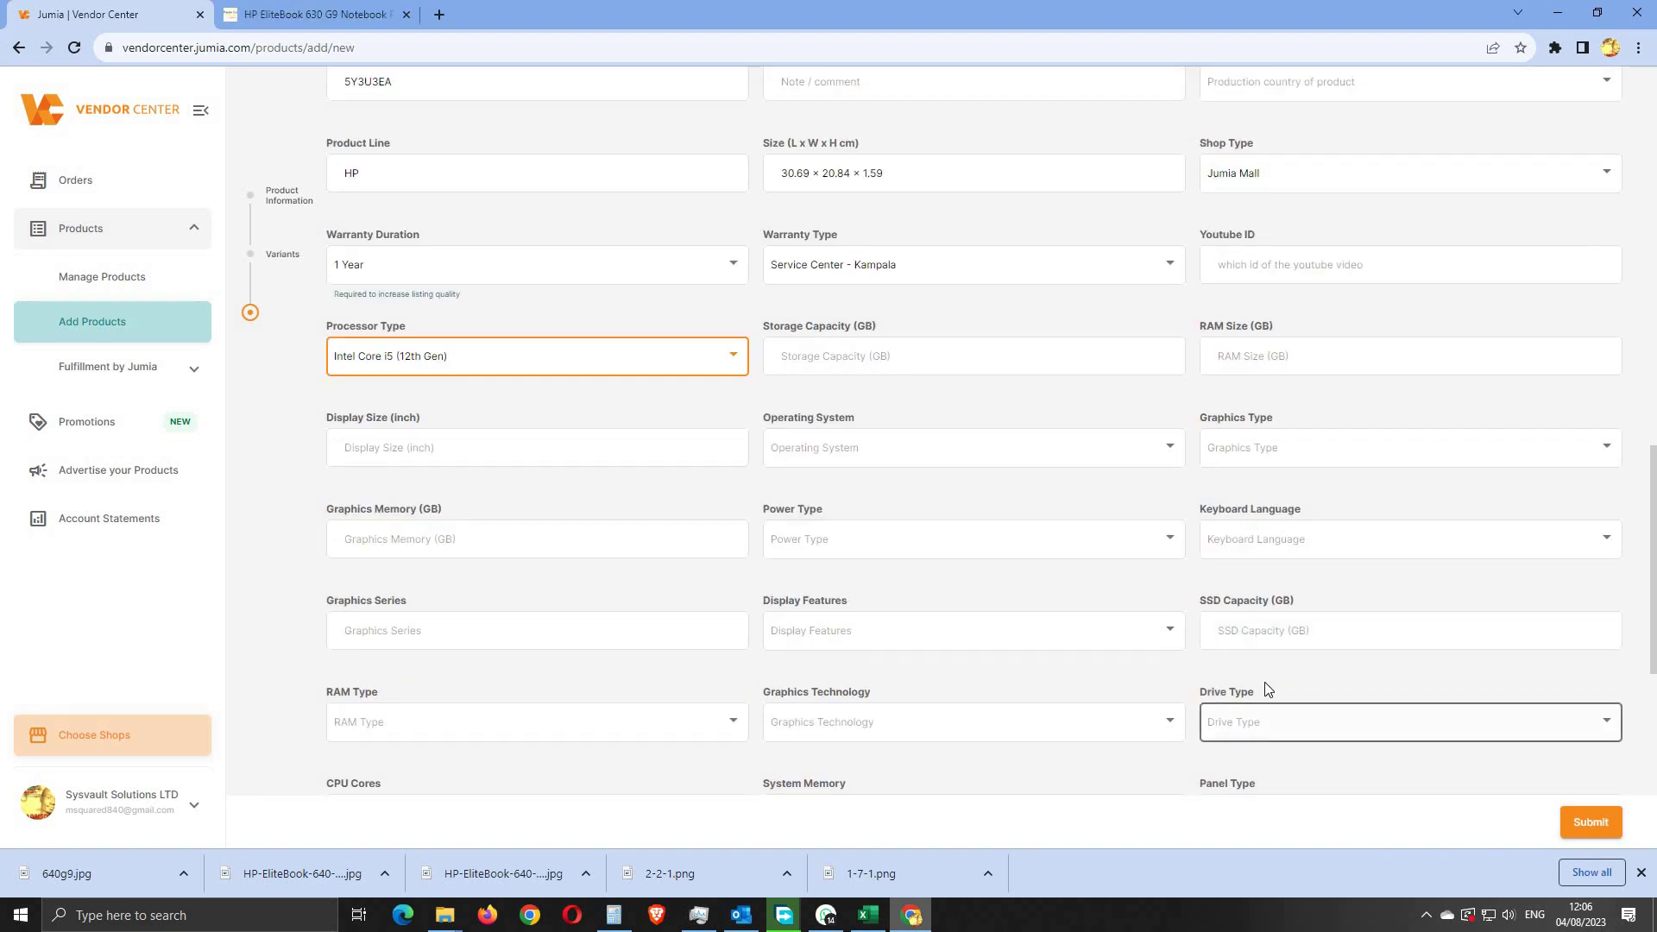
pyautogui.click(1252, 631)
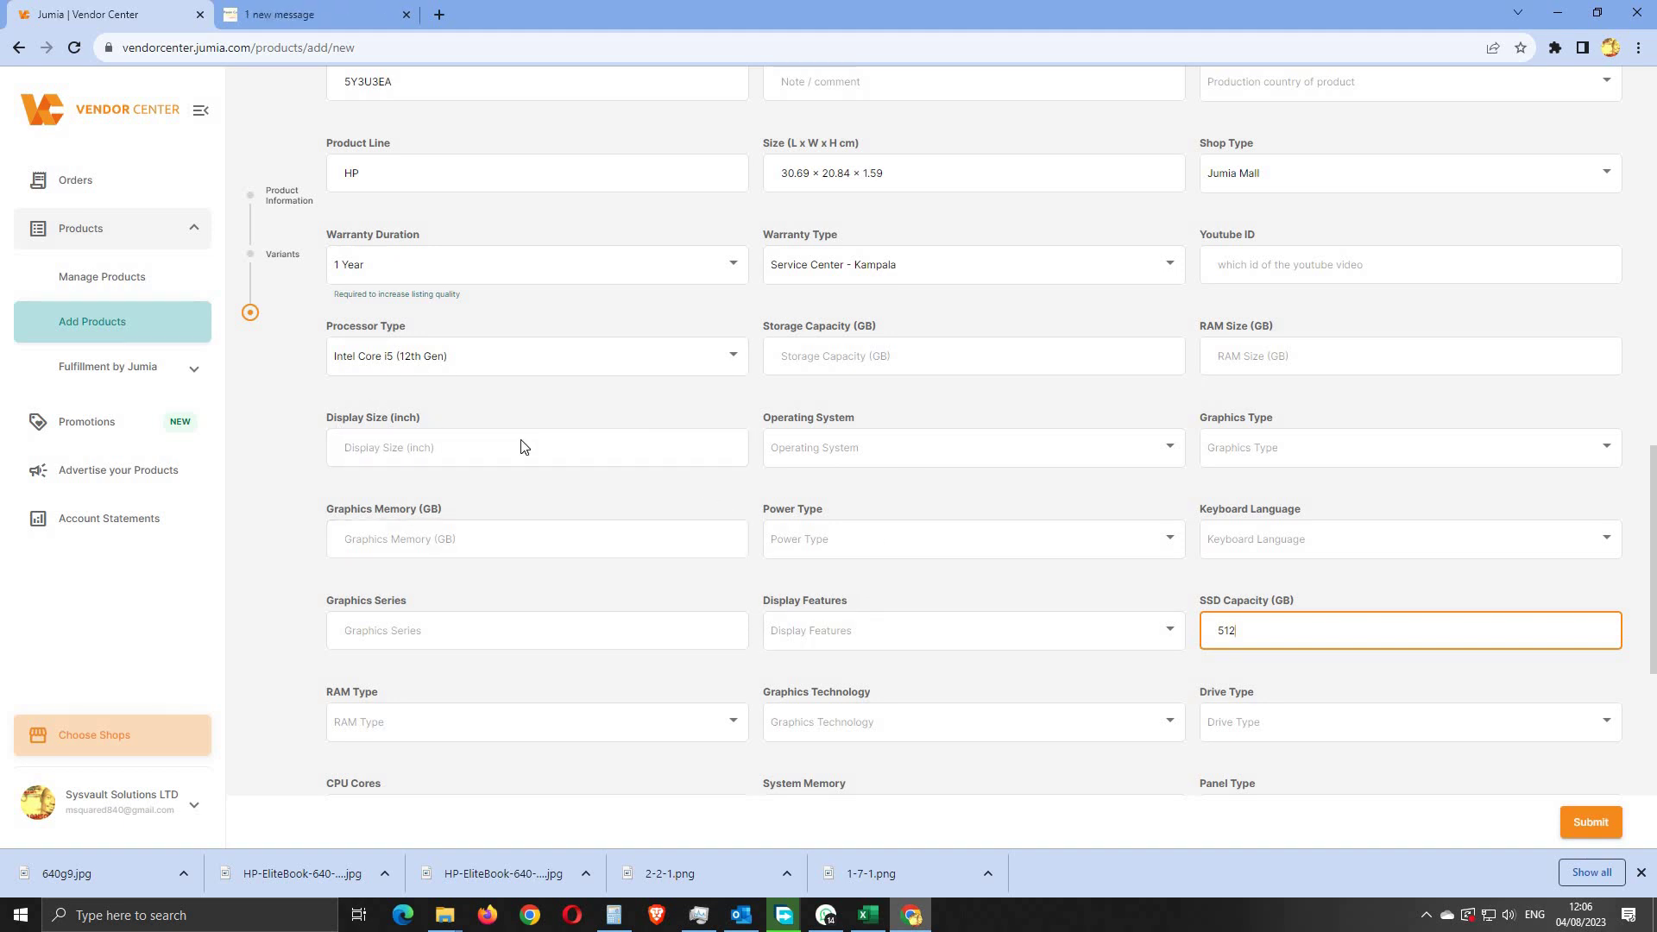
# Step: Choose FreeDOS as the operating system and set the display size to 13 inches
pyautogui.click(860, 456)
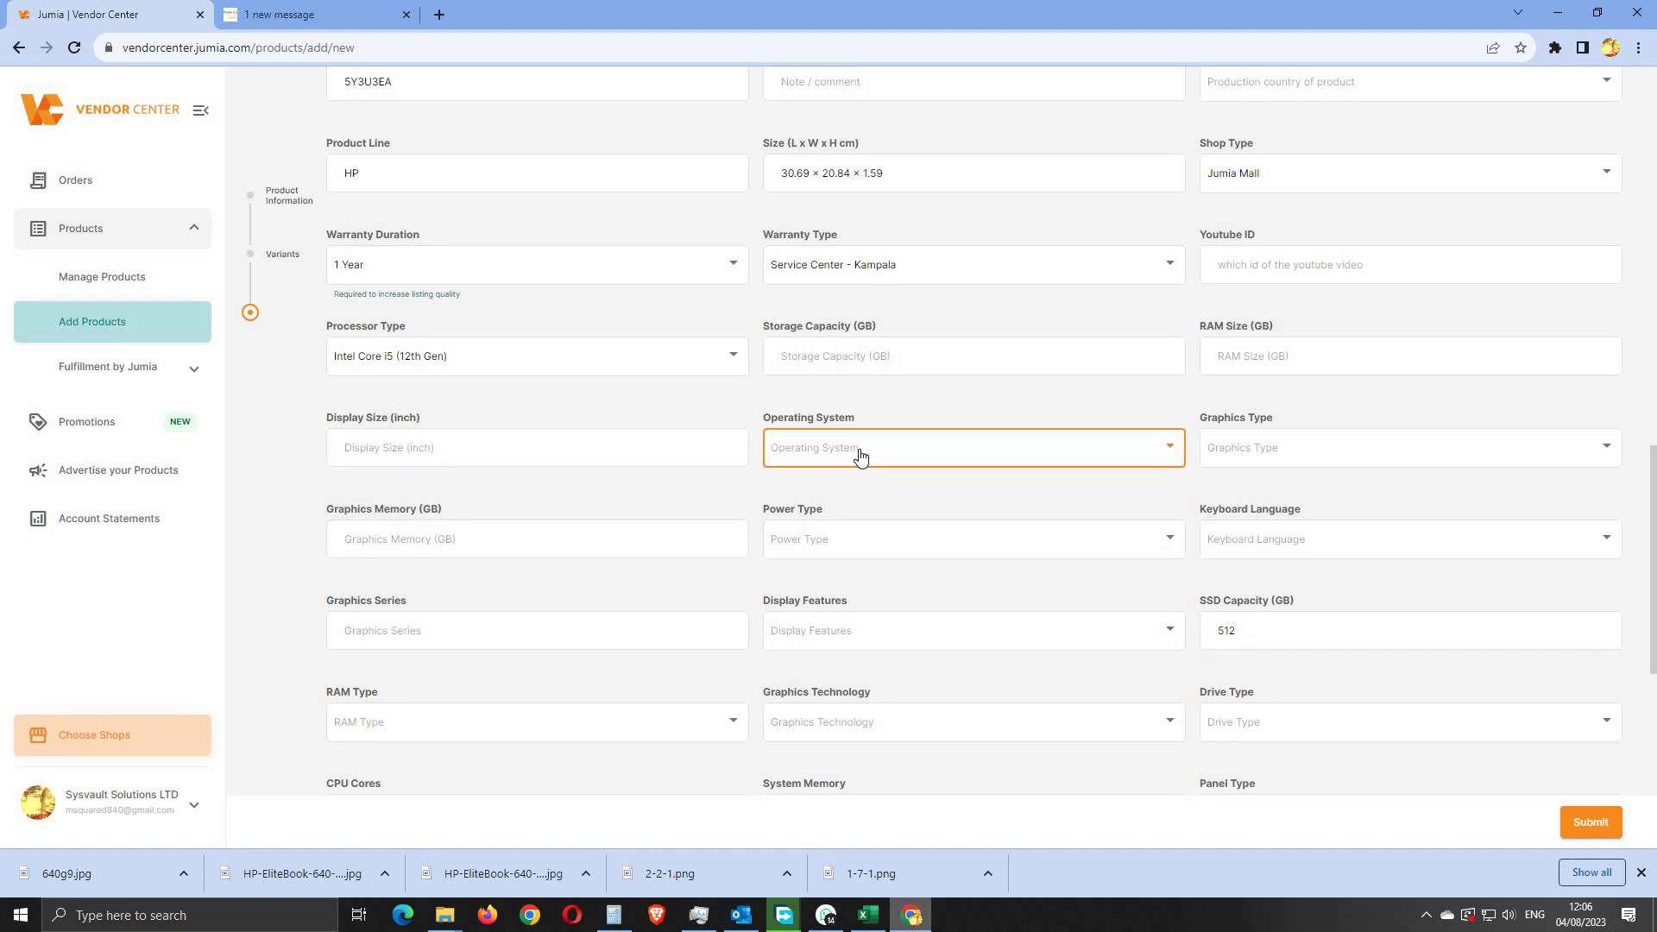
pyautogui.click(811, 499)
pyautogui.click(530, 445)
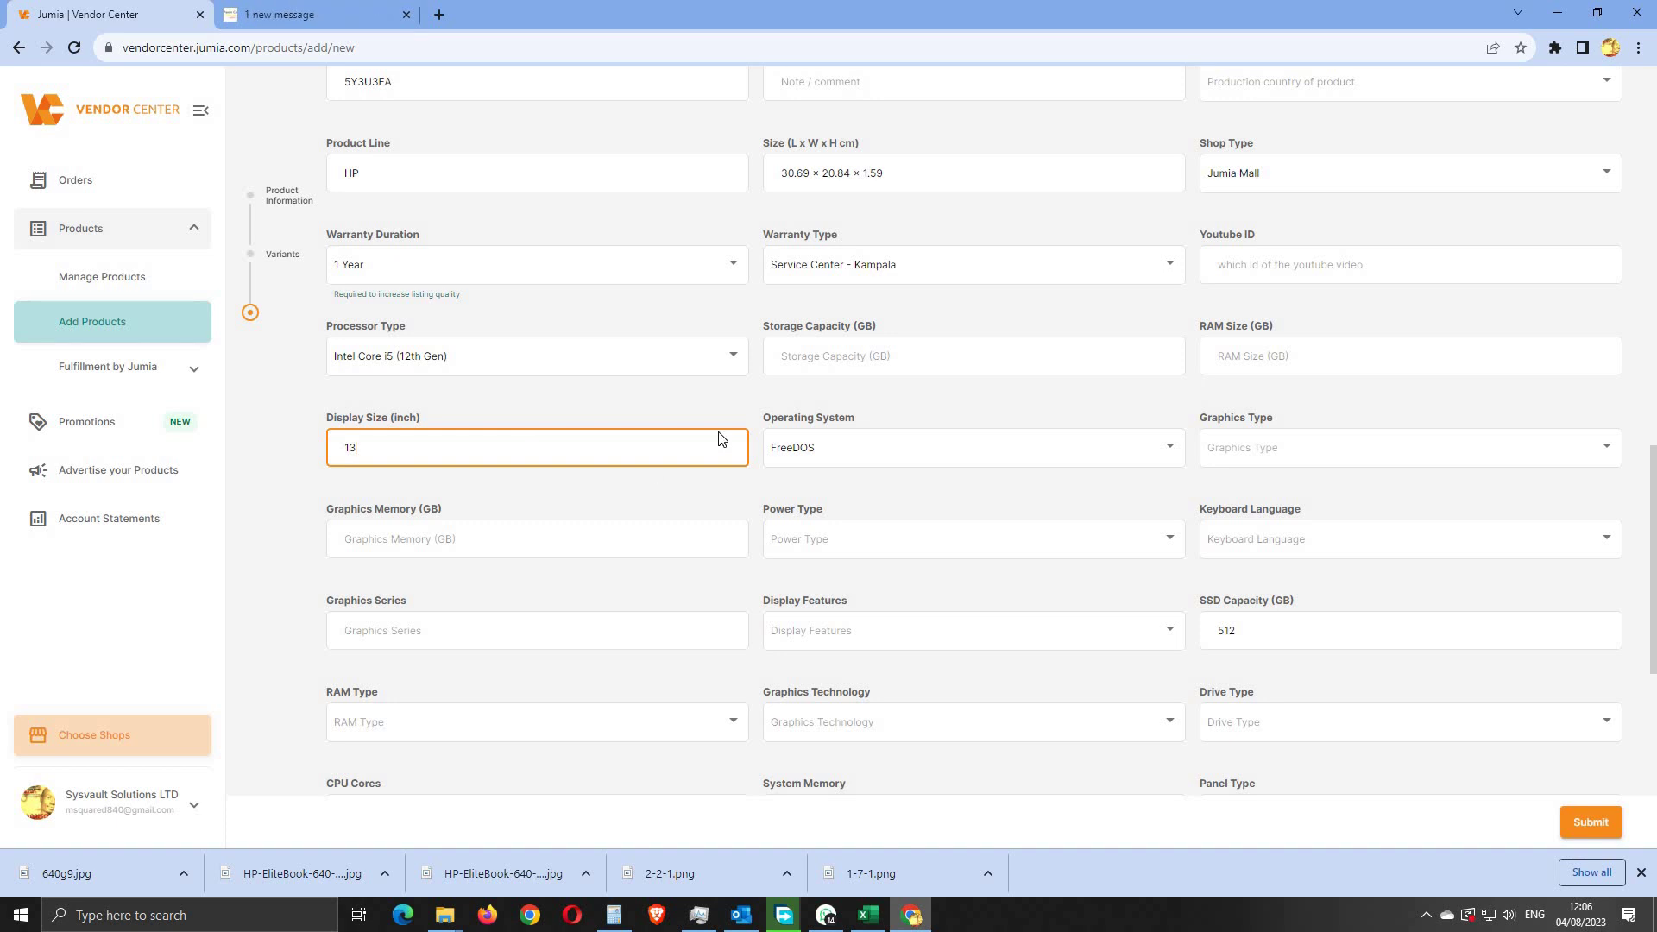
# Step: Examine the storage and display rows of the product description table
pyautogui.scroll(5, 984, 461)
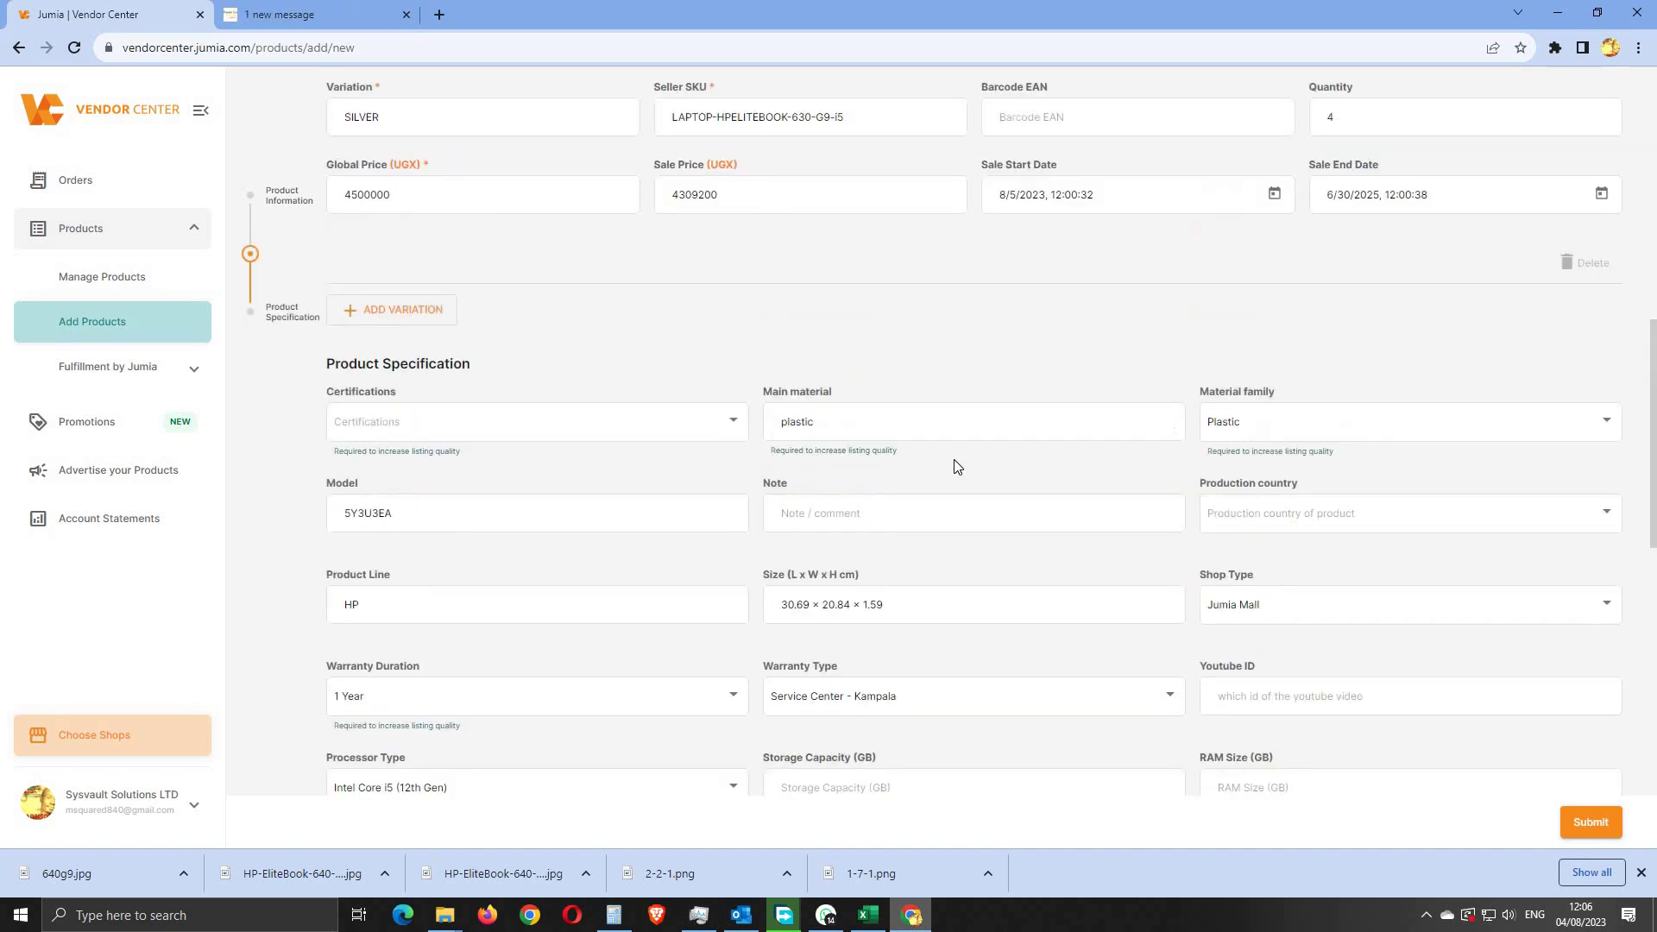
pyautogui.scroll(6, 956, 467)
pyautogui.scroll(1, 880, 339)
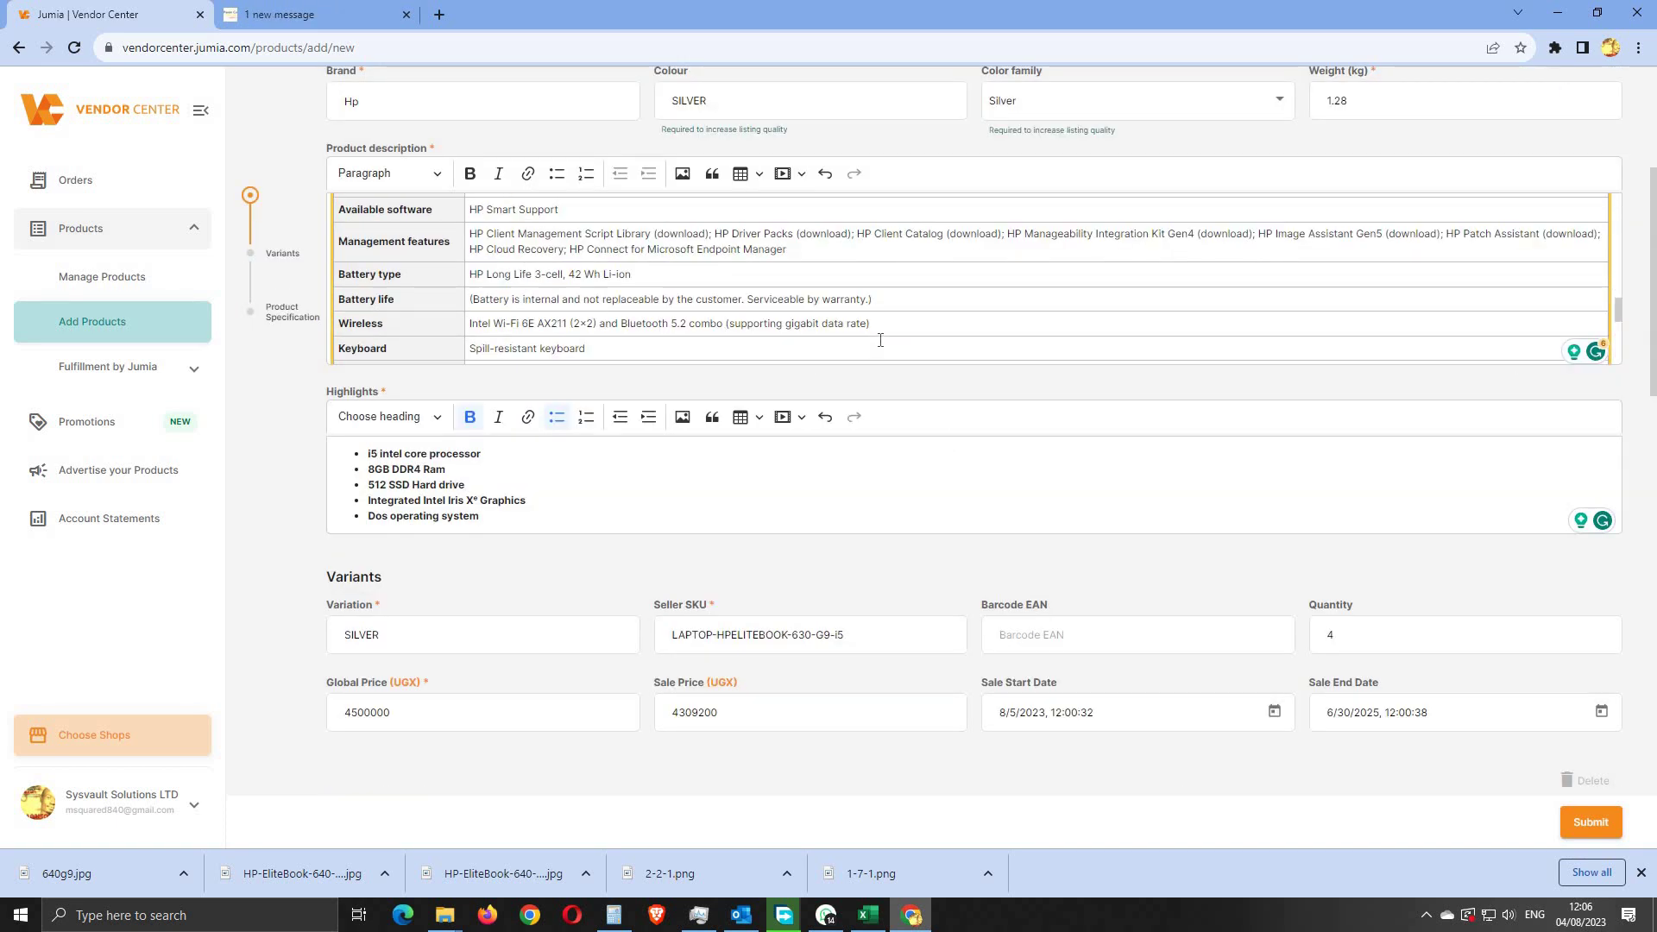
pyautogui.scroll(3, 880, 339)
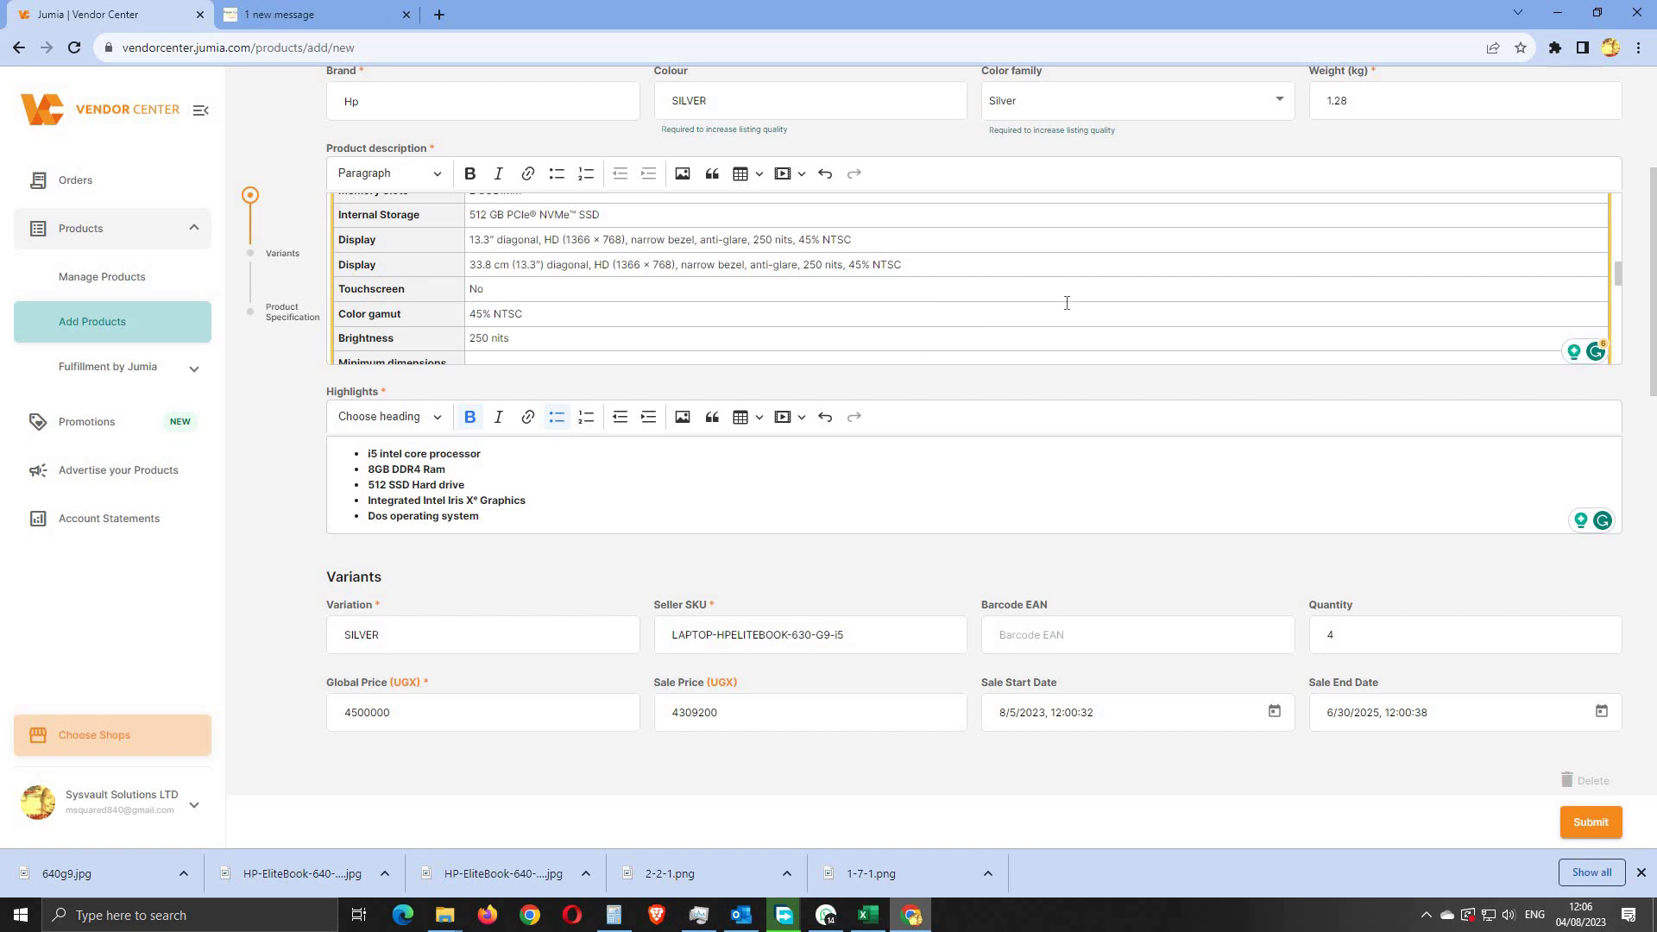
pyautogui.scroll(-5, 1380, 760)
pyautogui.click(1386, 777)
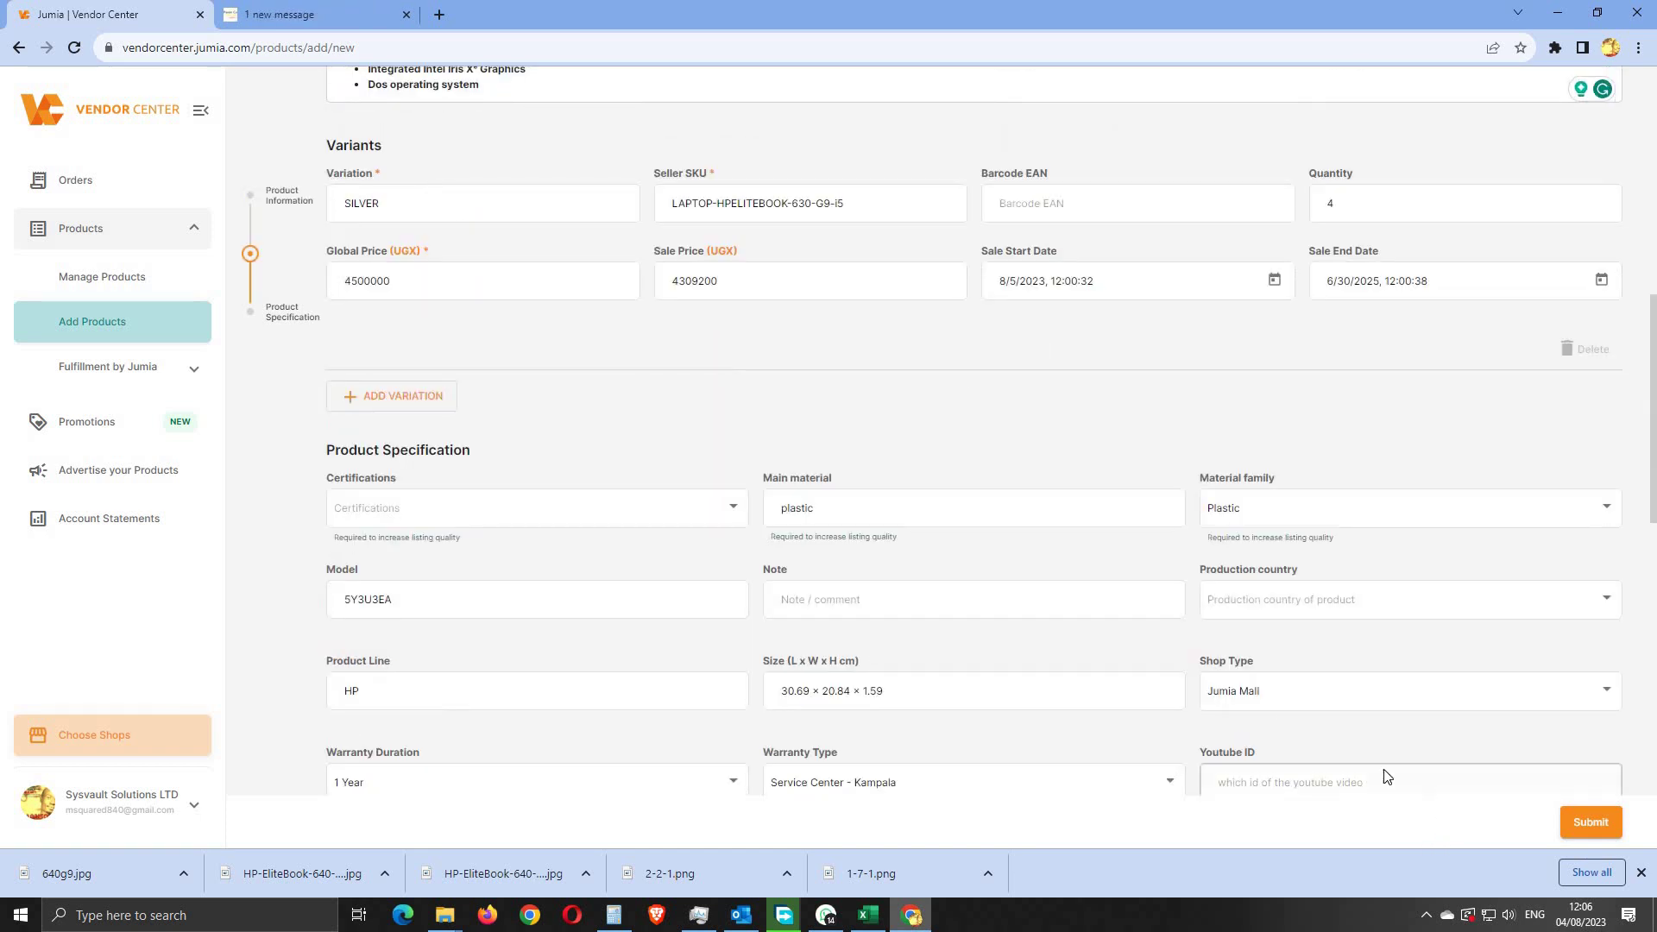
pyautogui.scroll(-2, 1412, 802)
pyautogui.scroll(-1, 1412, 802)
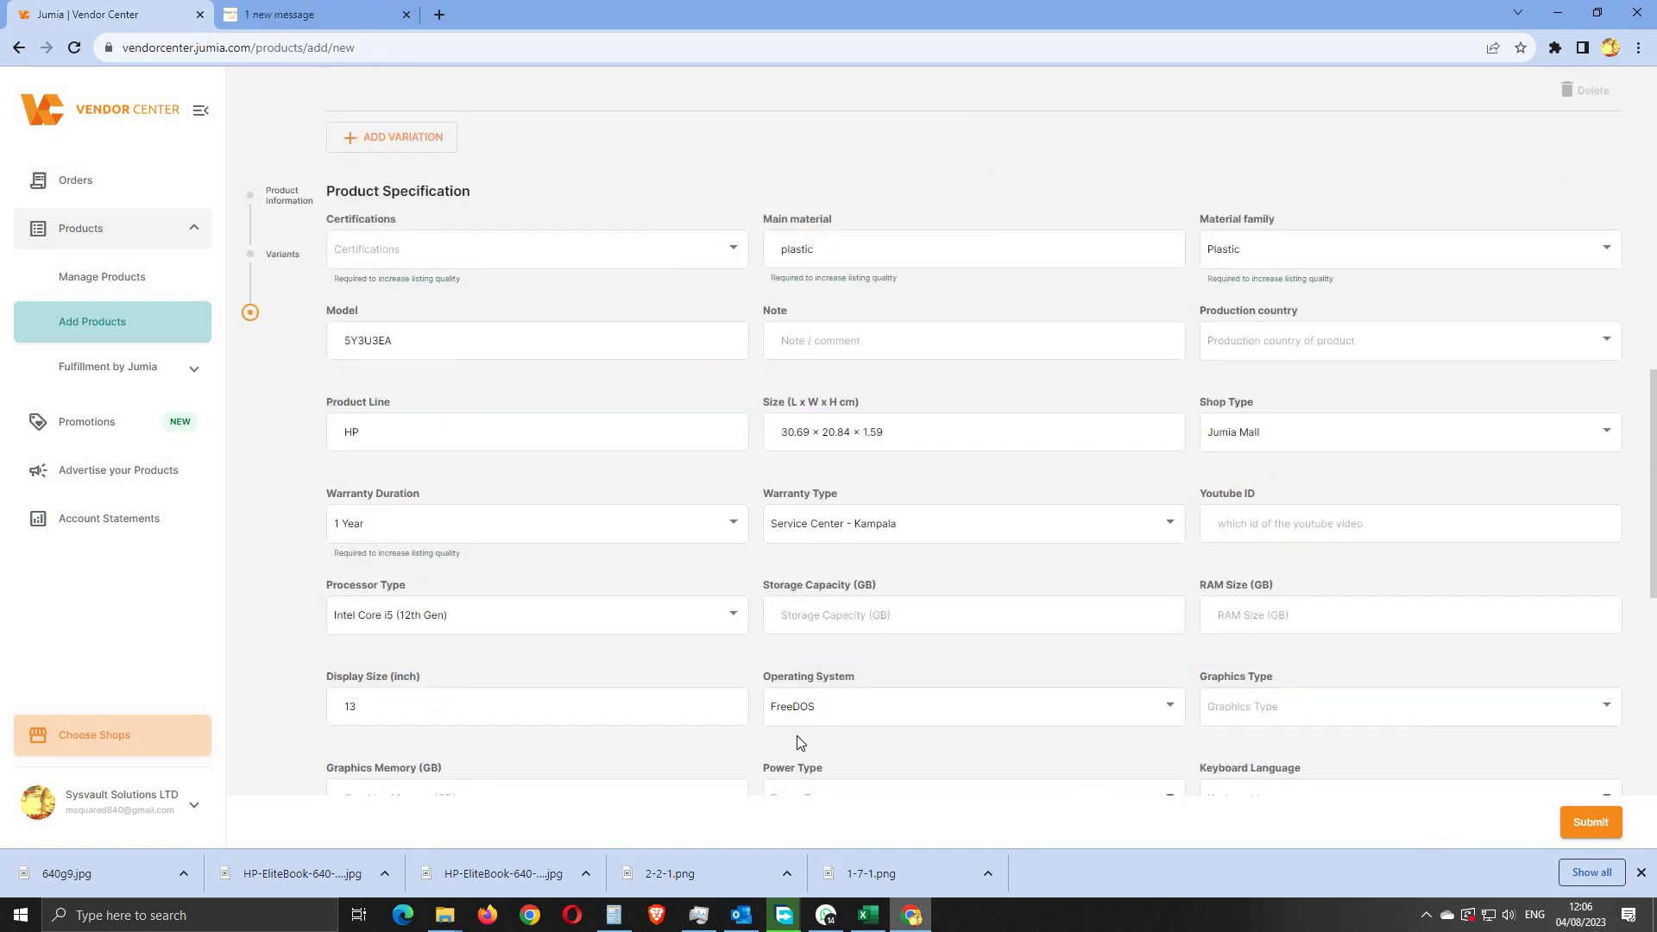
# Step: Choose Integrated as the graphics type and set the RAM size to 8 GB
pyautogui.click(926, 718)
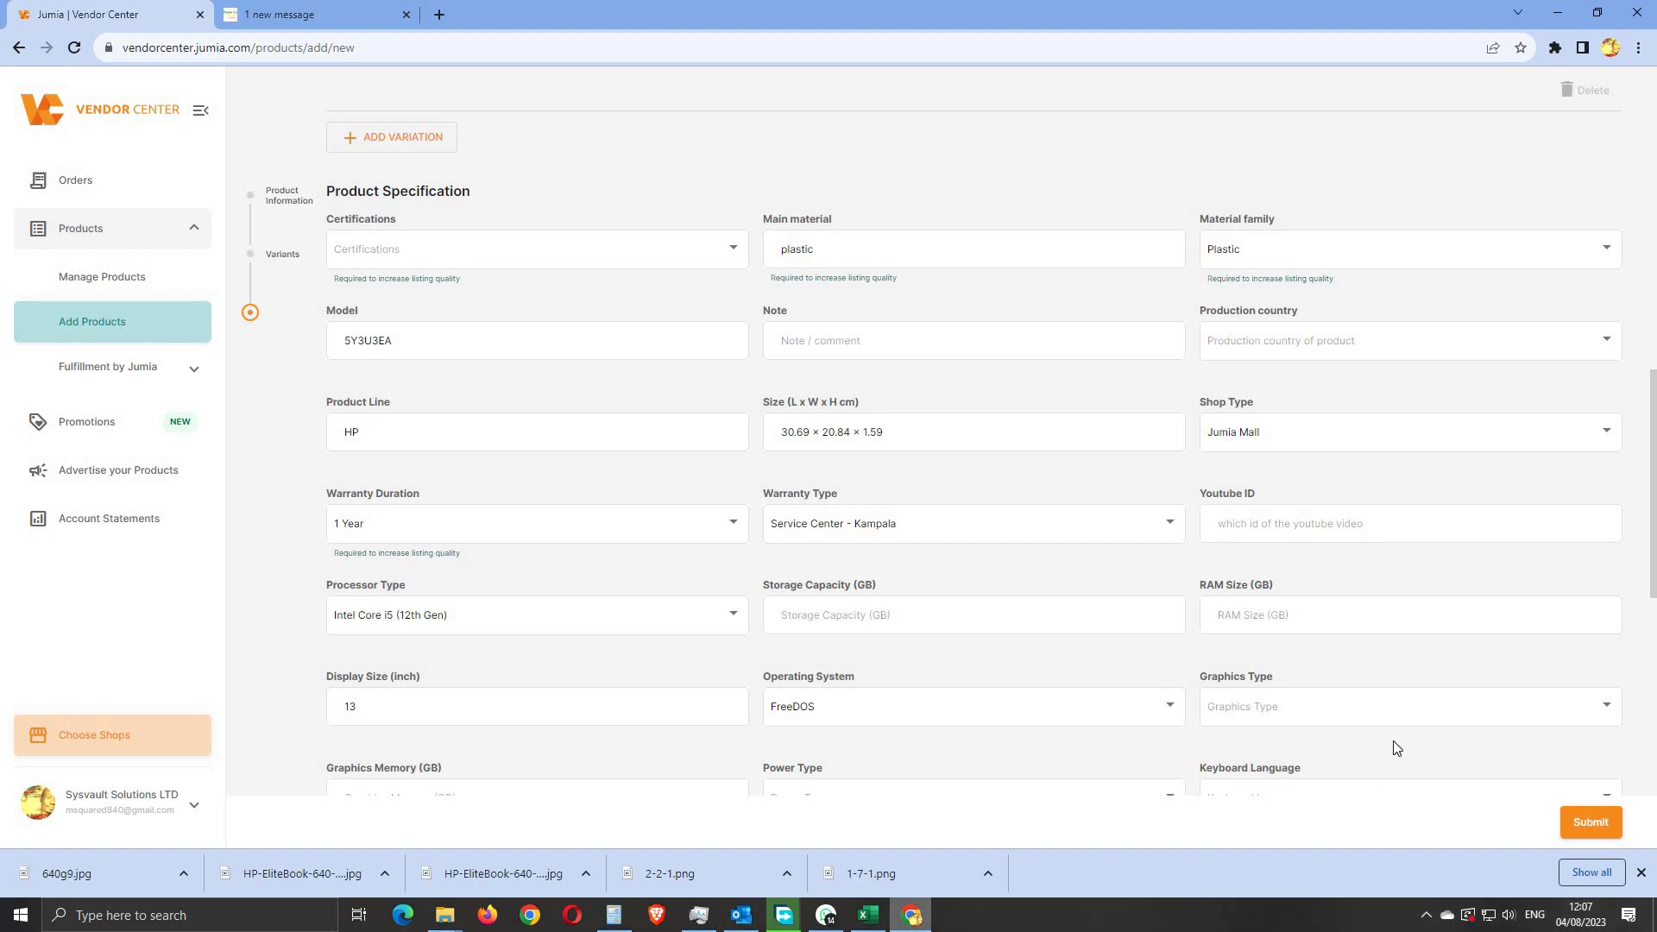
pyautogui.click(1335, 723)
pyautogui.click(1338, 722)
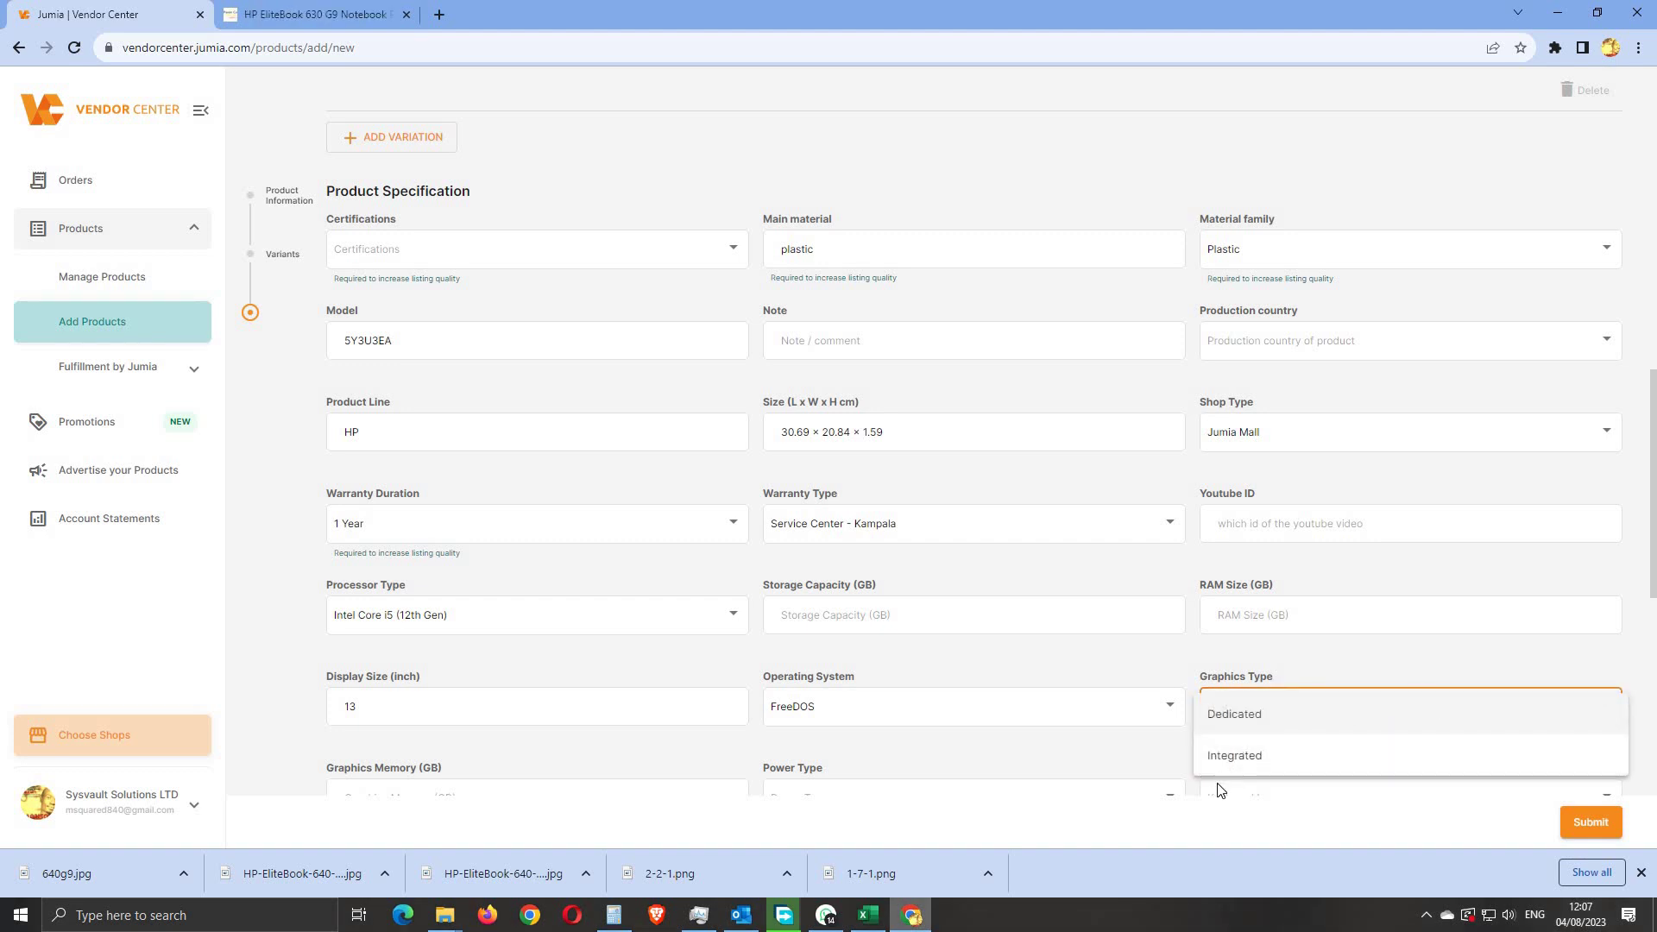
pyautogui.click(1236, 758)
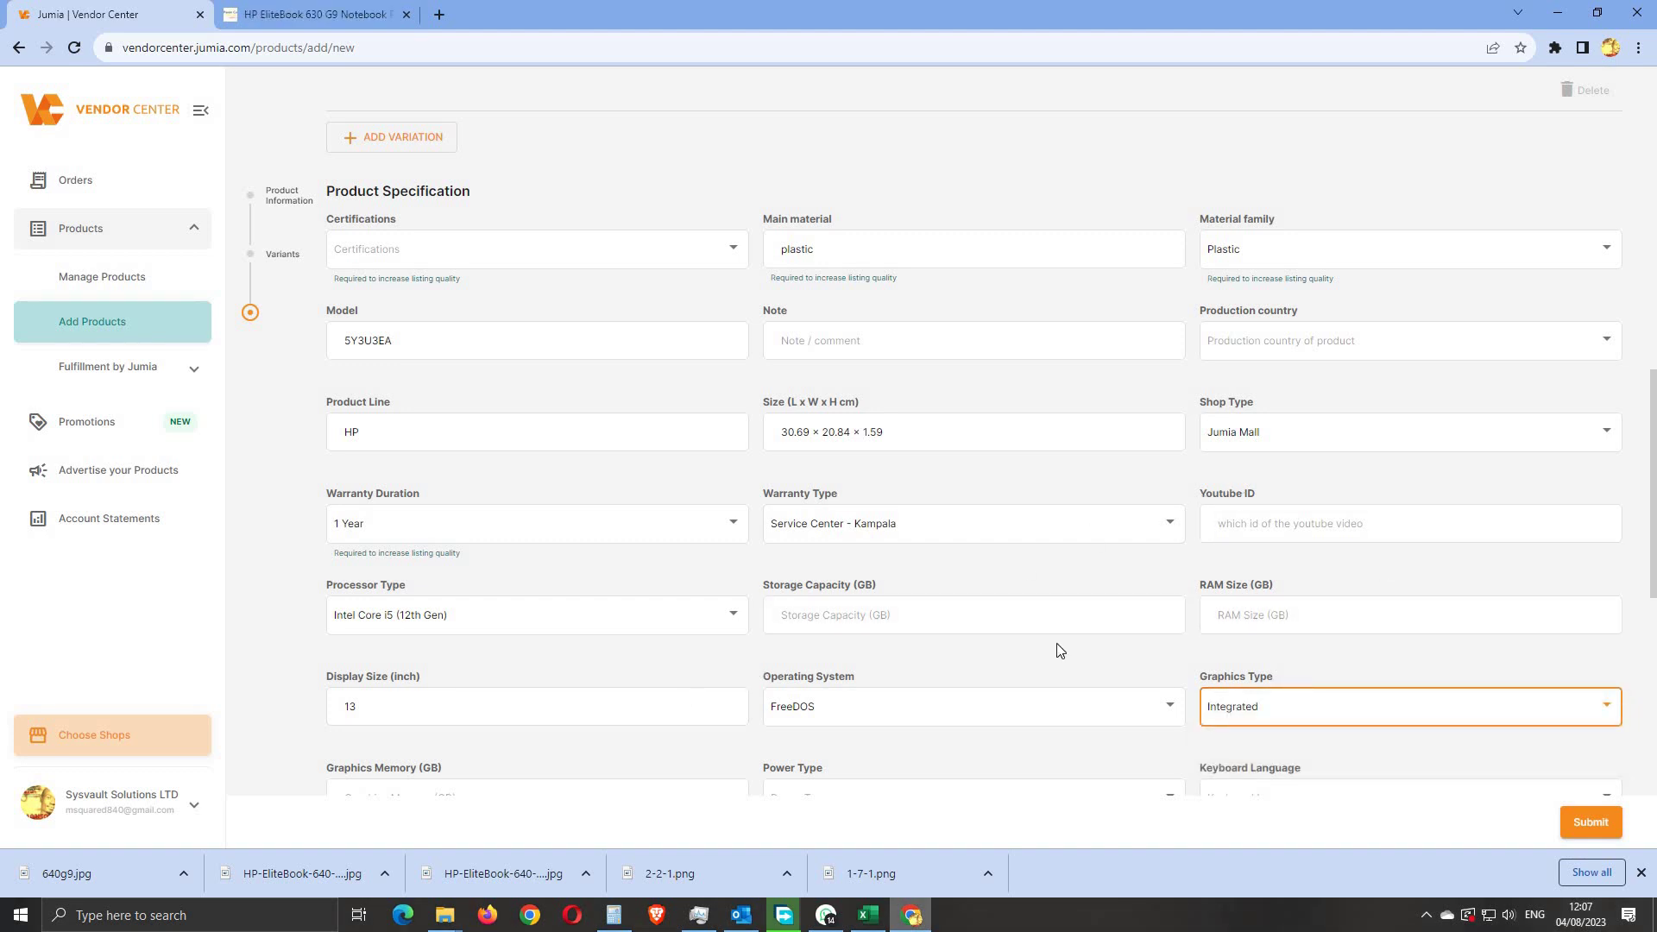
pyautogui.click(1265, 611)
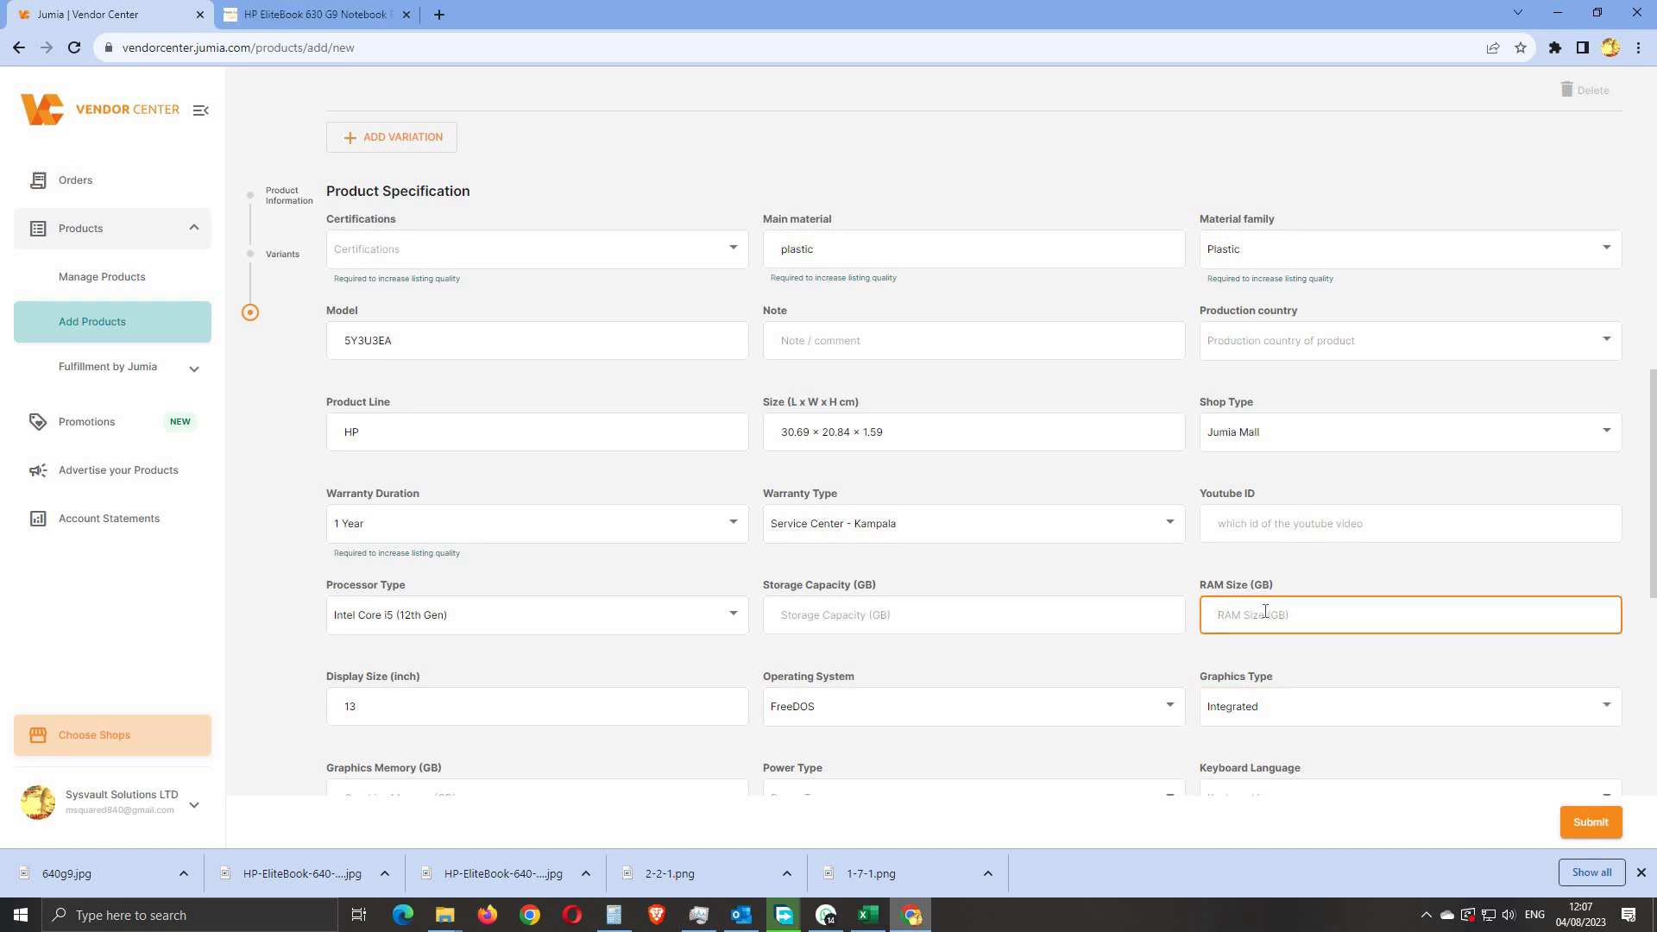
pyautogui.write('8')
# Step: Choose Solid State Drive as the drive type in the product specification
pyautogui.scroll(-5, 1498, 565)
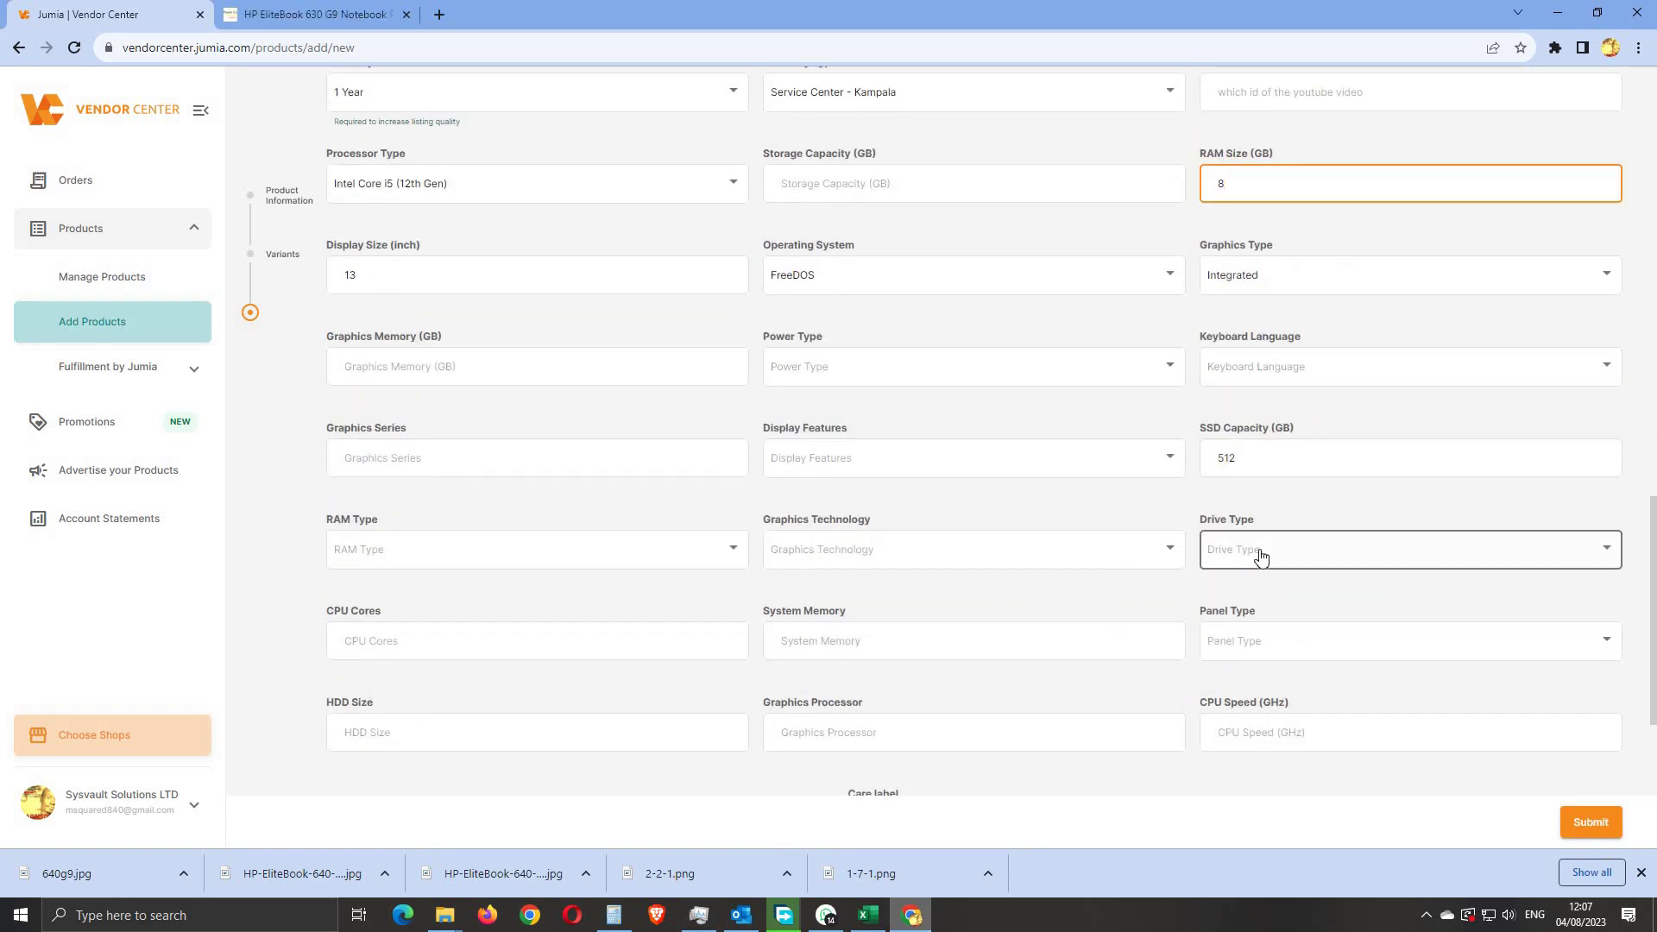
pyautogui.click(1258, 555)
pyautogui.scroll(-1, 1265, 742)
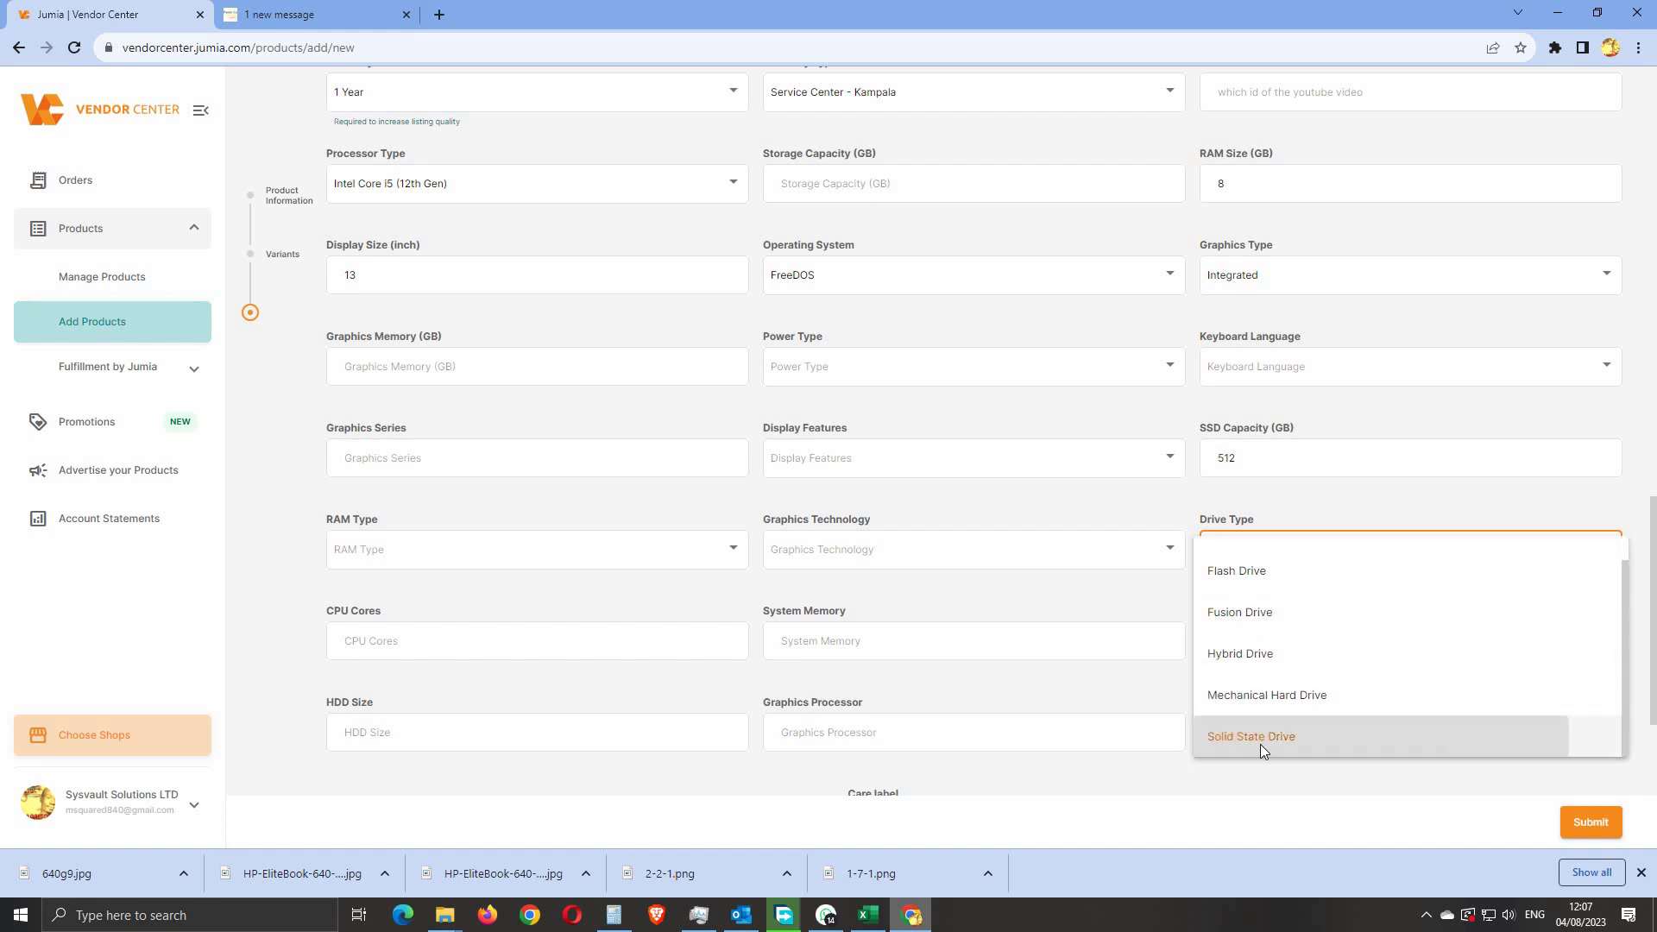
pyautogui.click(1262, 743)
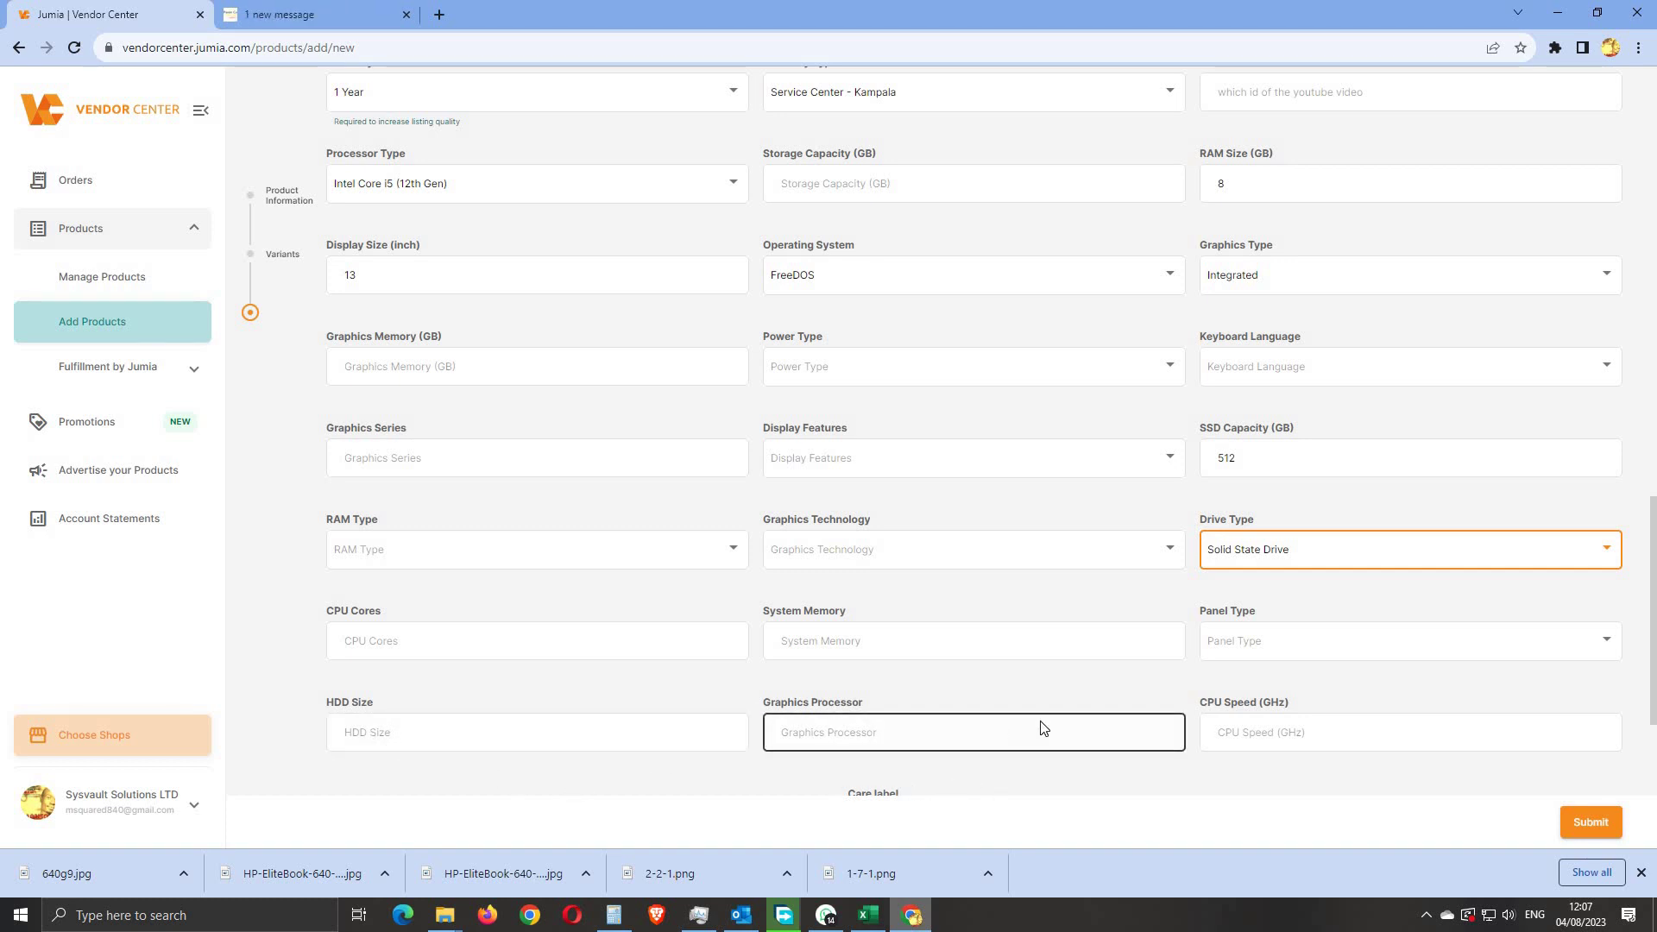
# Step: Check the power details at the end of the product description table and the options offered for the power type
pyautogui.scroll(-1, 1043, 728)
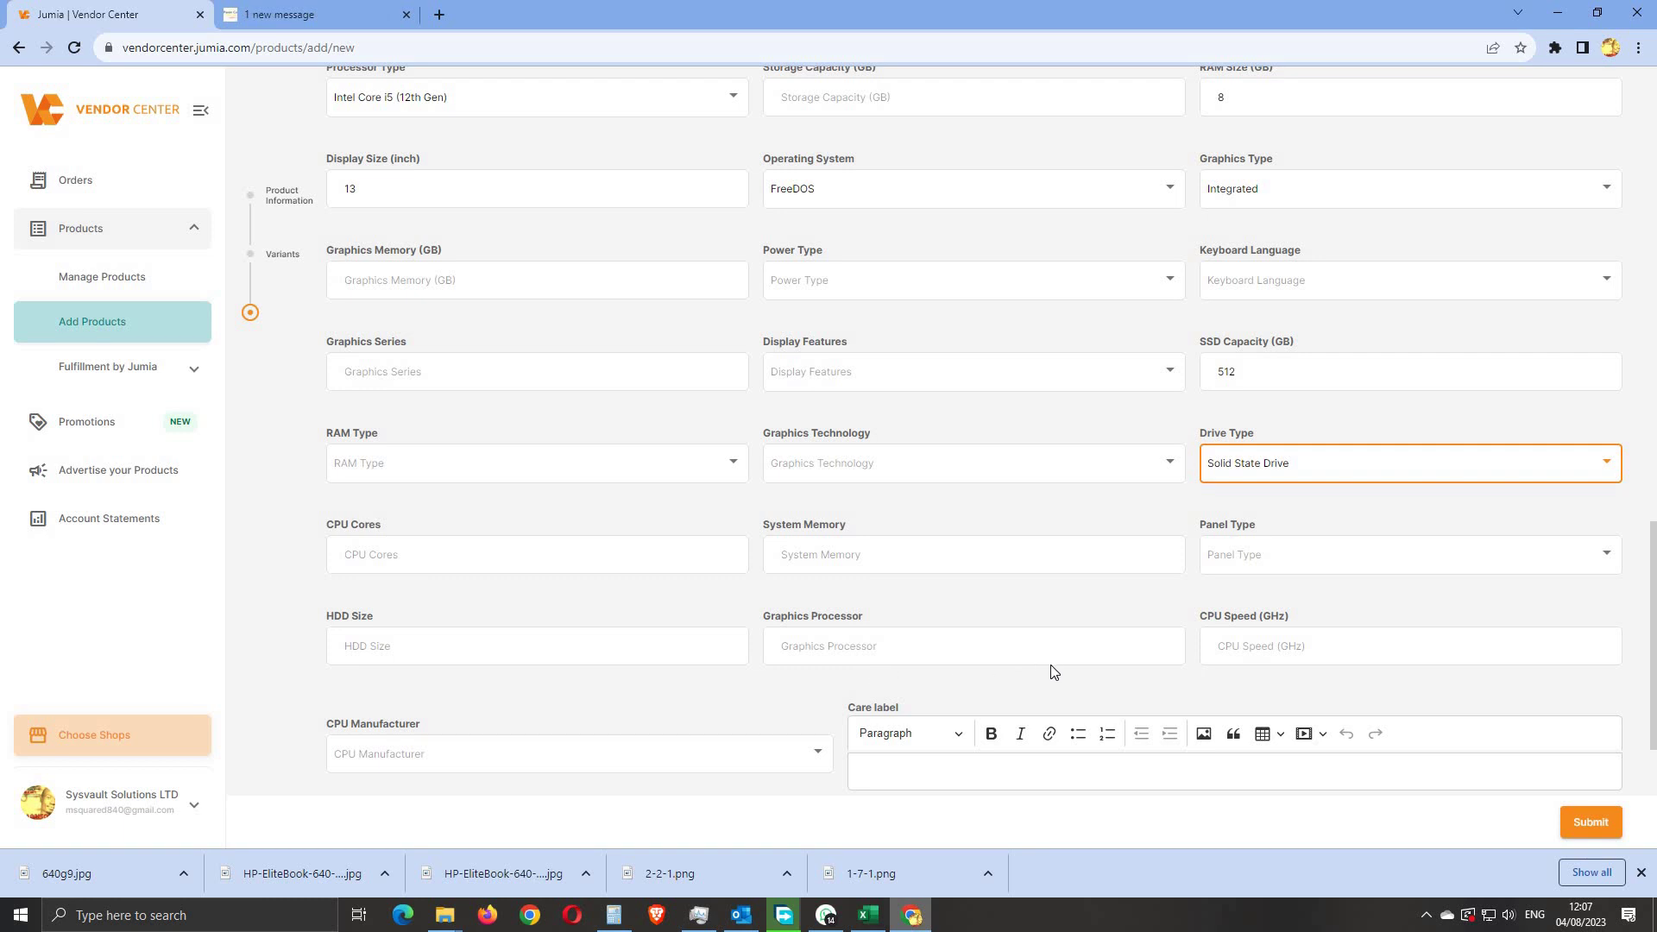
pyautogui.scroll(15, 1068, 663)
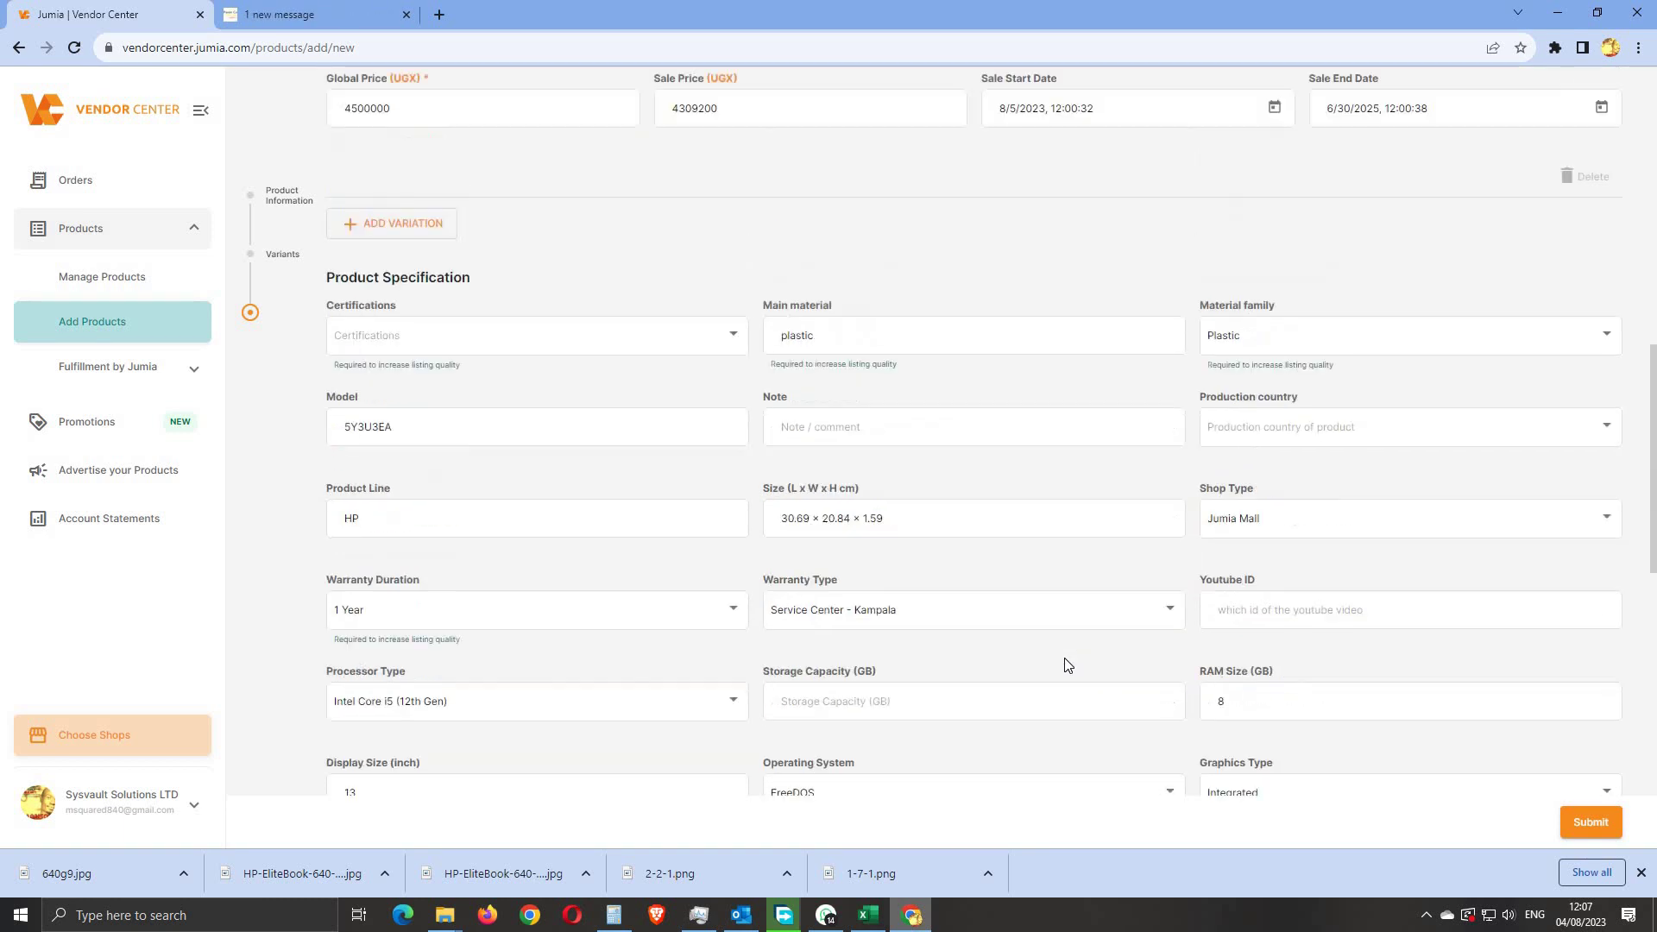
pyautogui.scroll(1, 1067, 663)
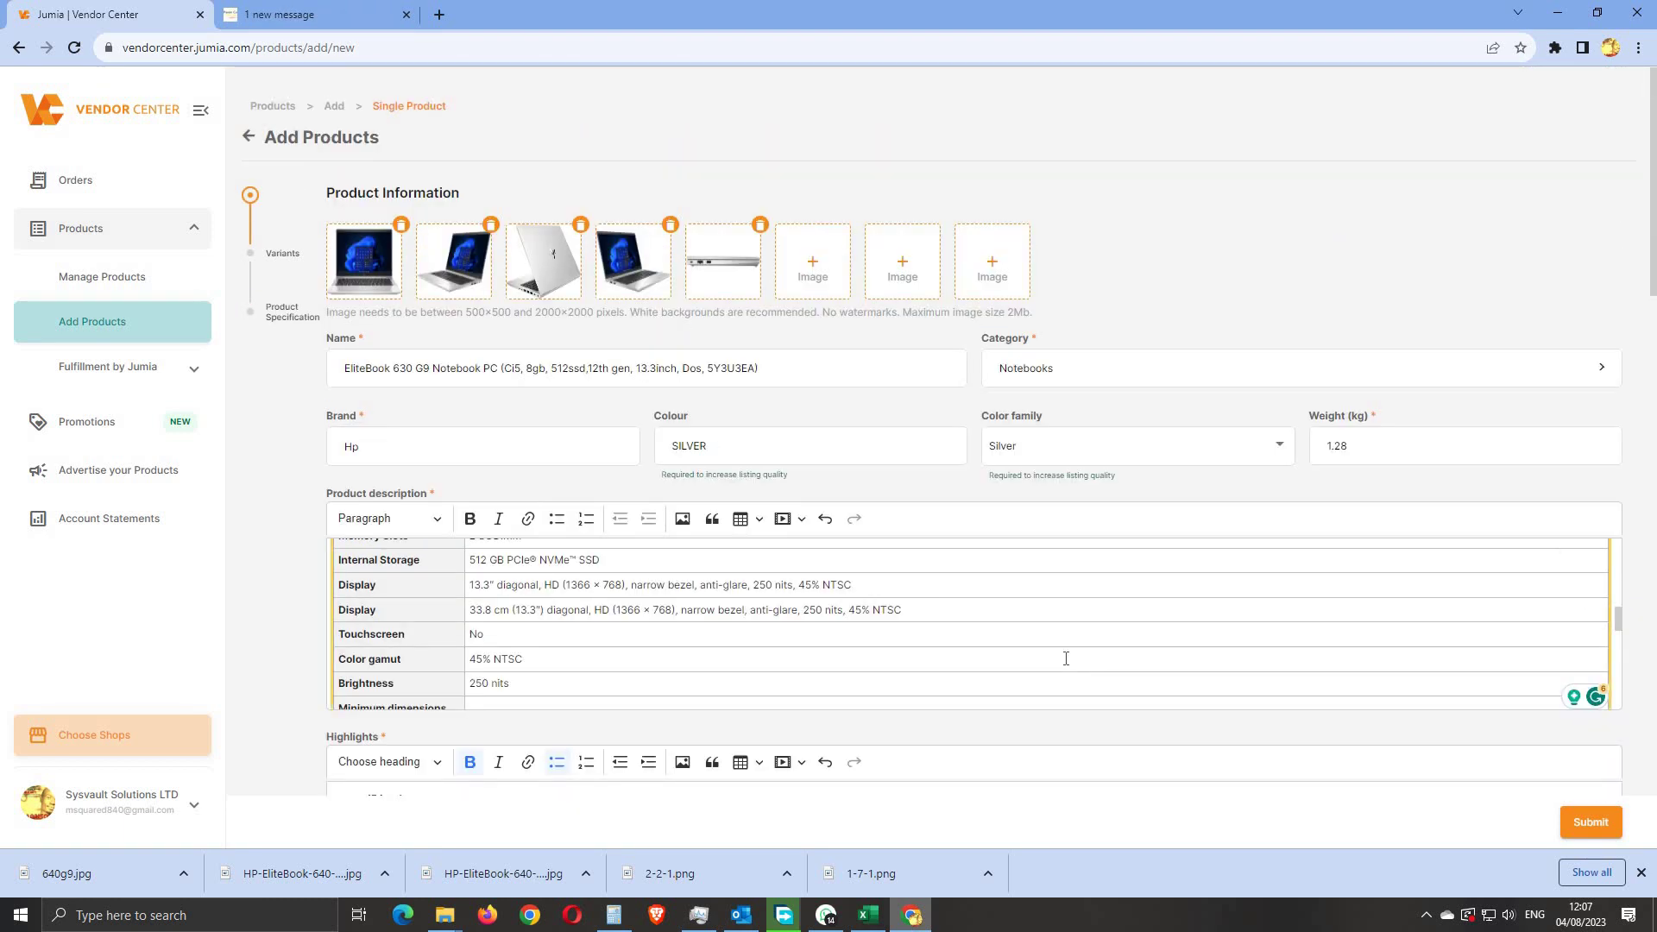
pyautogui.click(1074, 664)
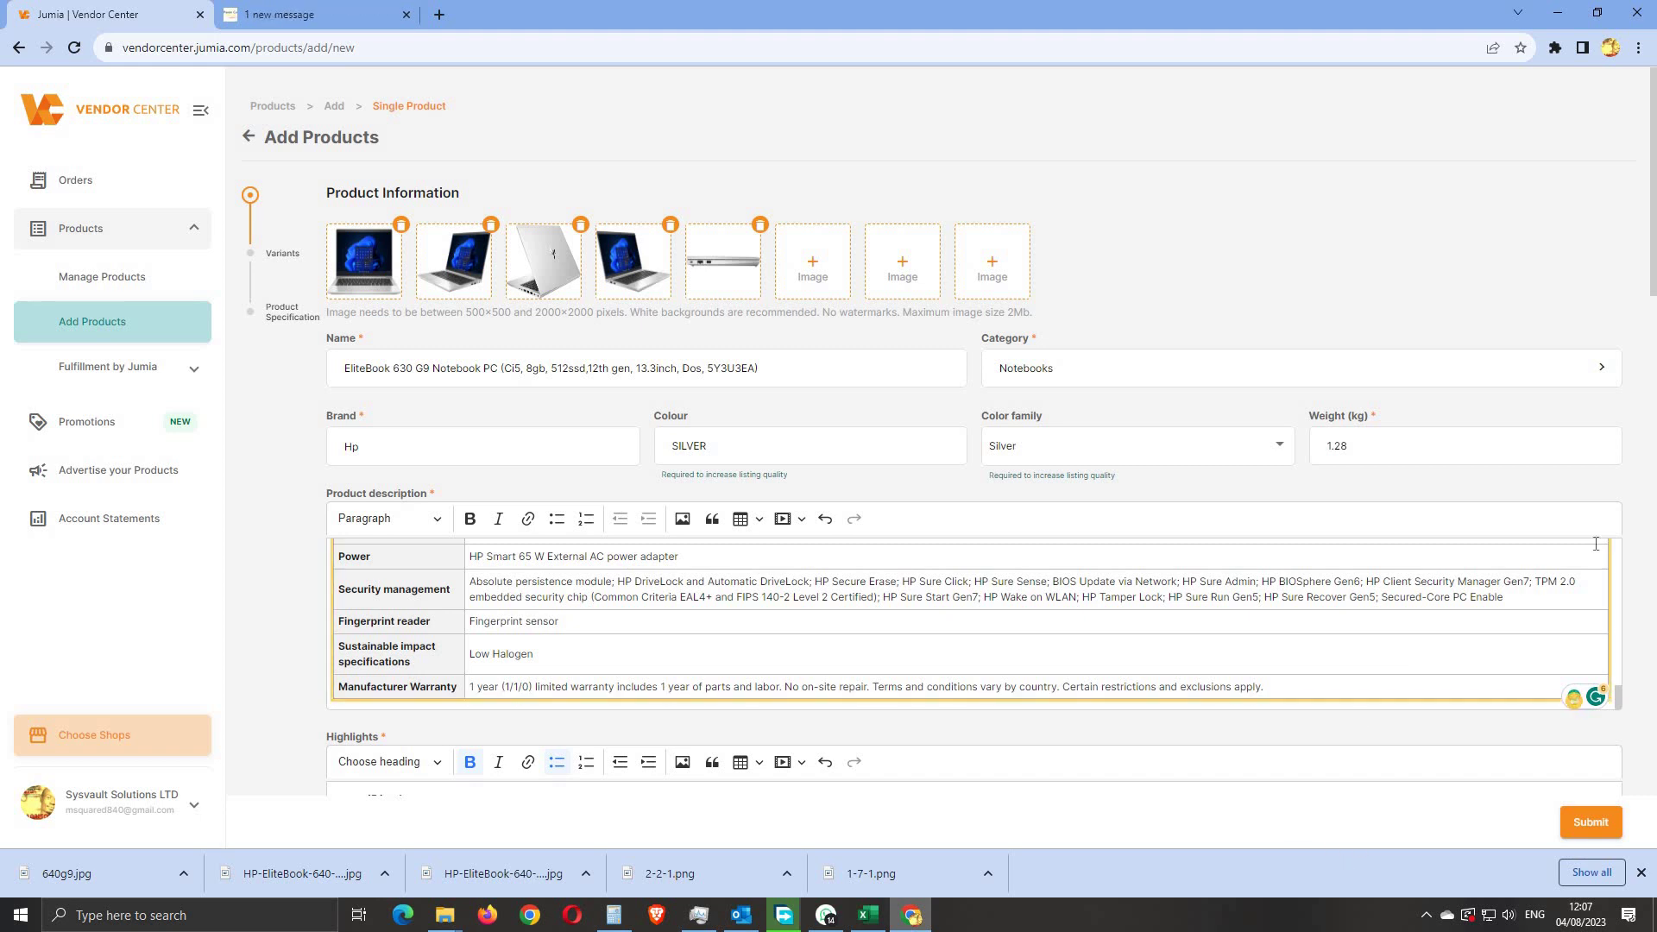
pyautogui.scroll(-6, 1467, 777)
pyautogui.scroll(-13, 1643, 760)
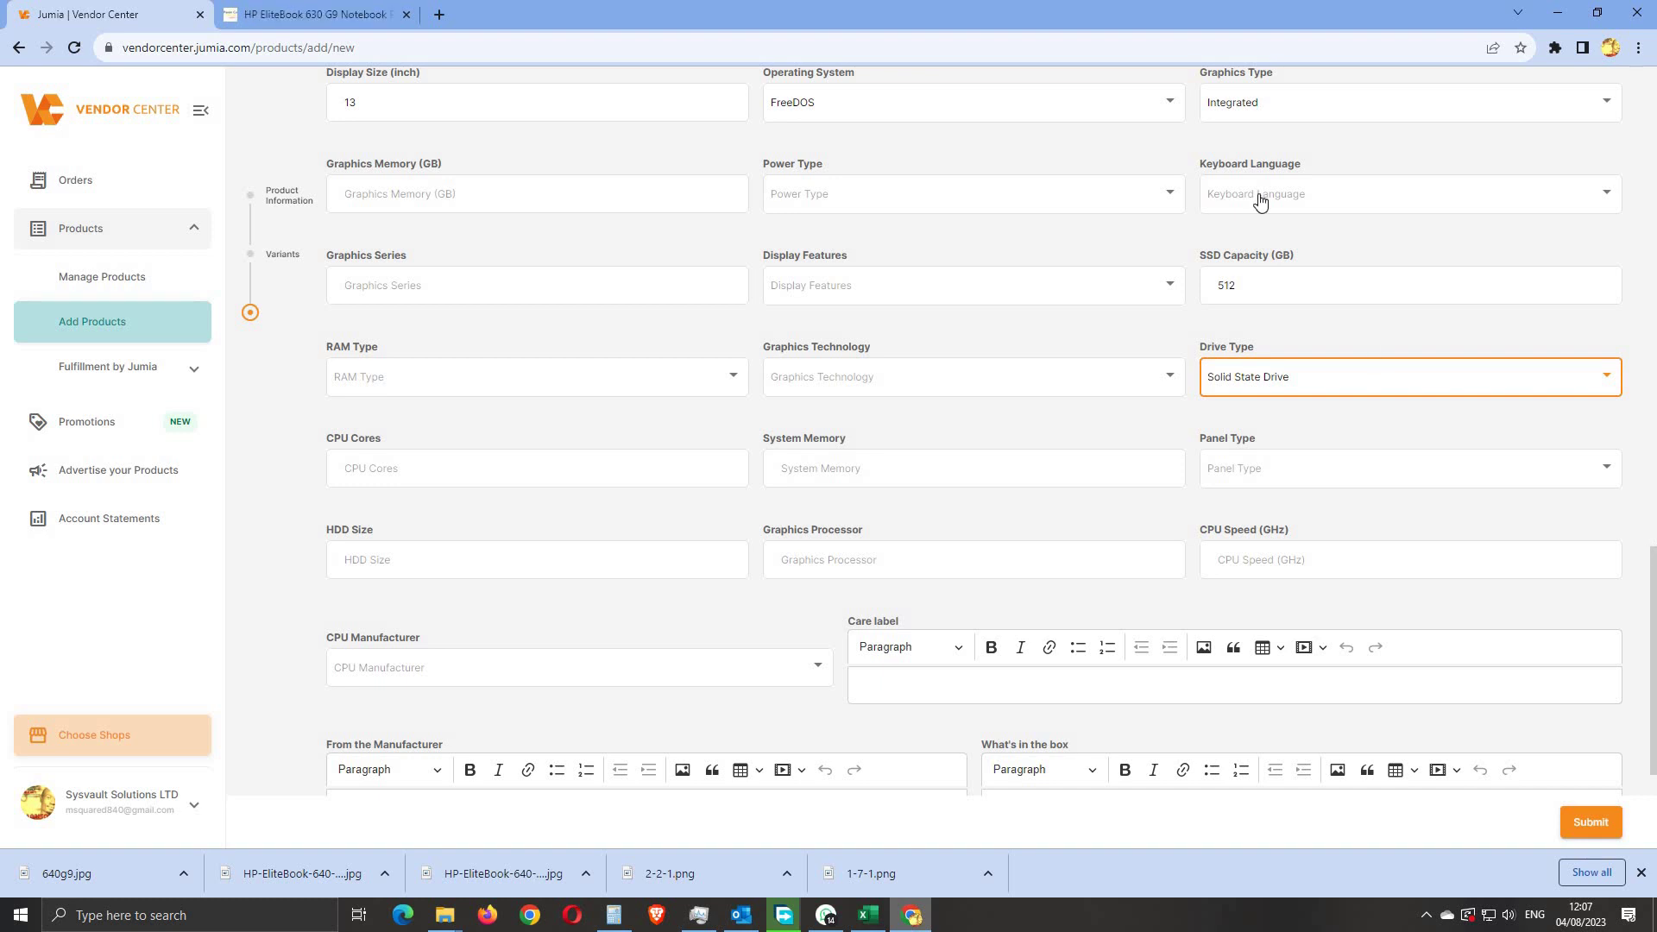
pyautogui.click(1174, 195)
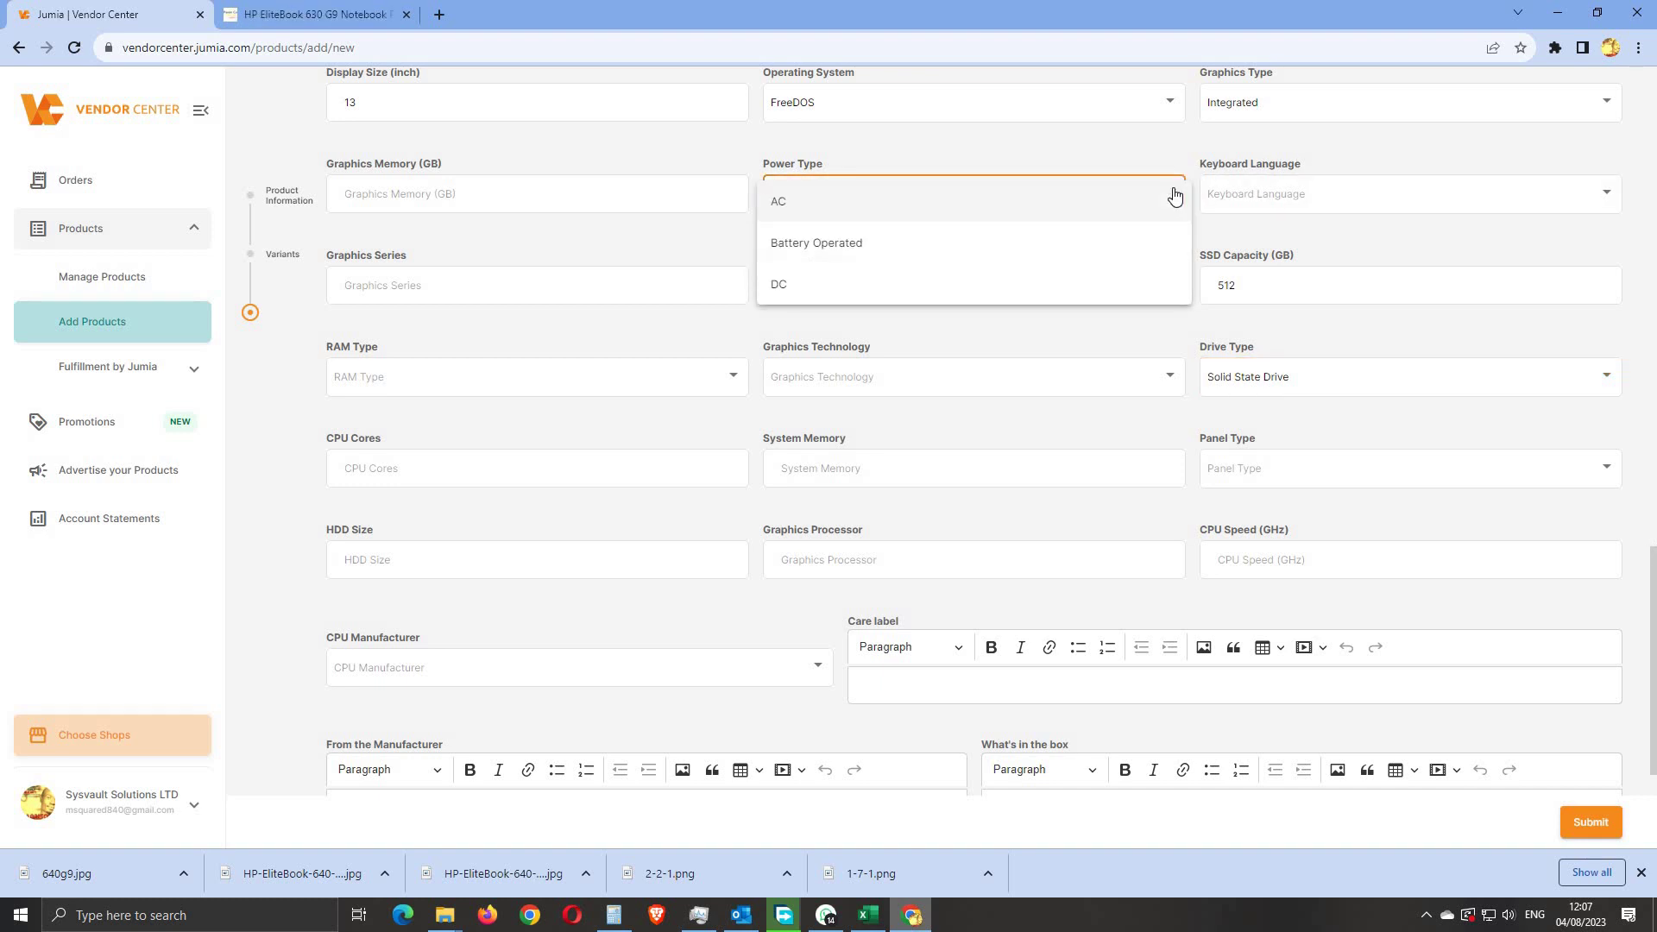
pyautogui.click(610, 250)
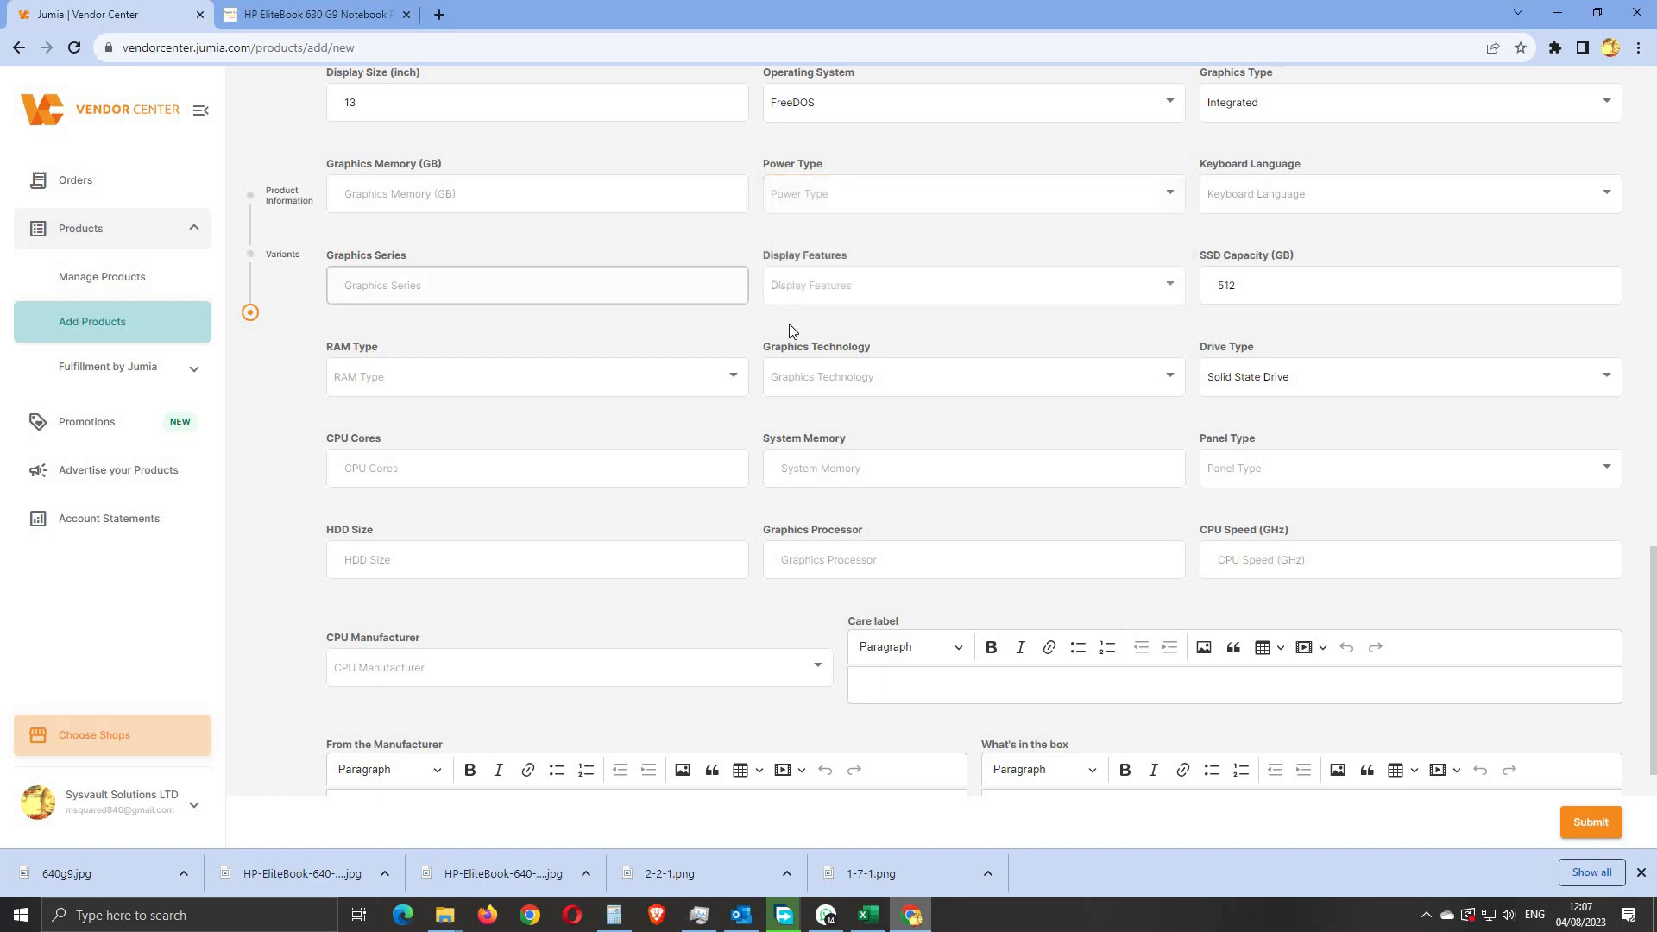
# Step: Choose English as the keyboard language in the product specification
pyautogui.scroll(3, 1251, 315)
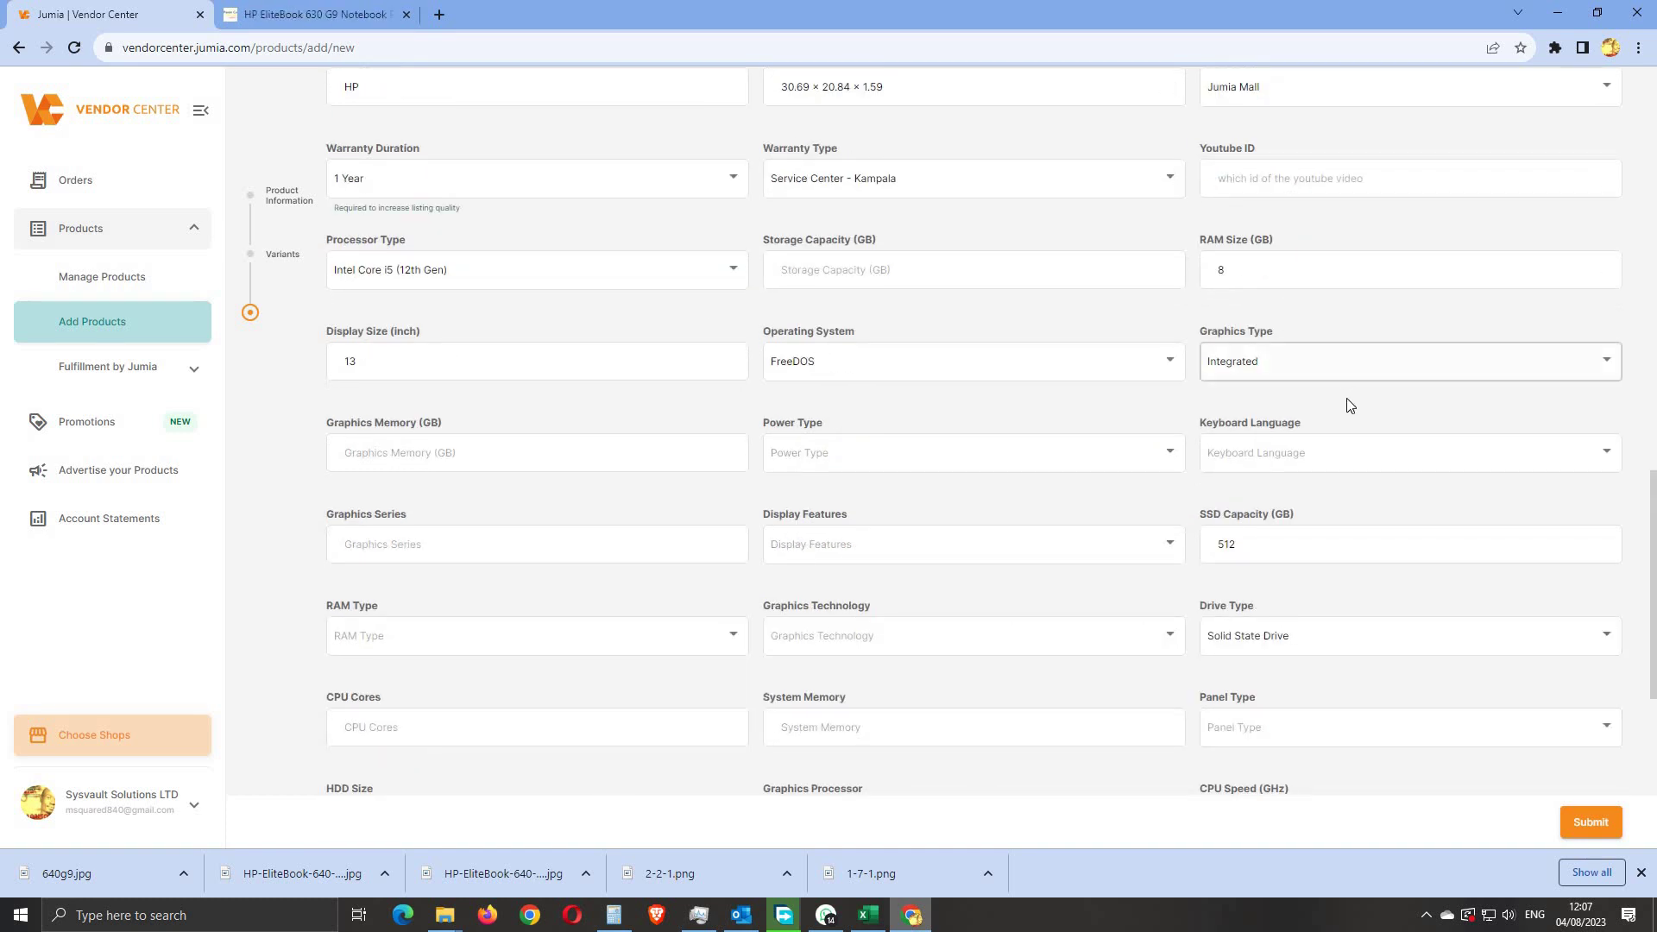
pyautogui.scroll(-2, 1334, 401)
pyautogui.click(1302, 288)
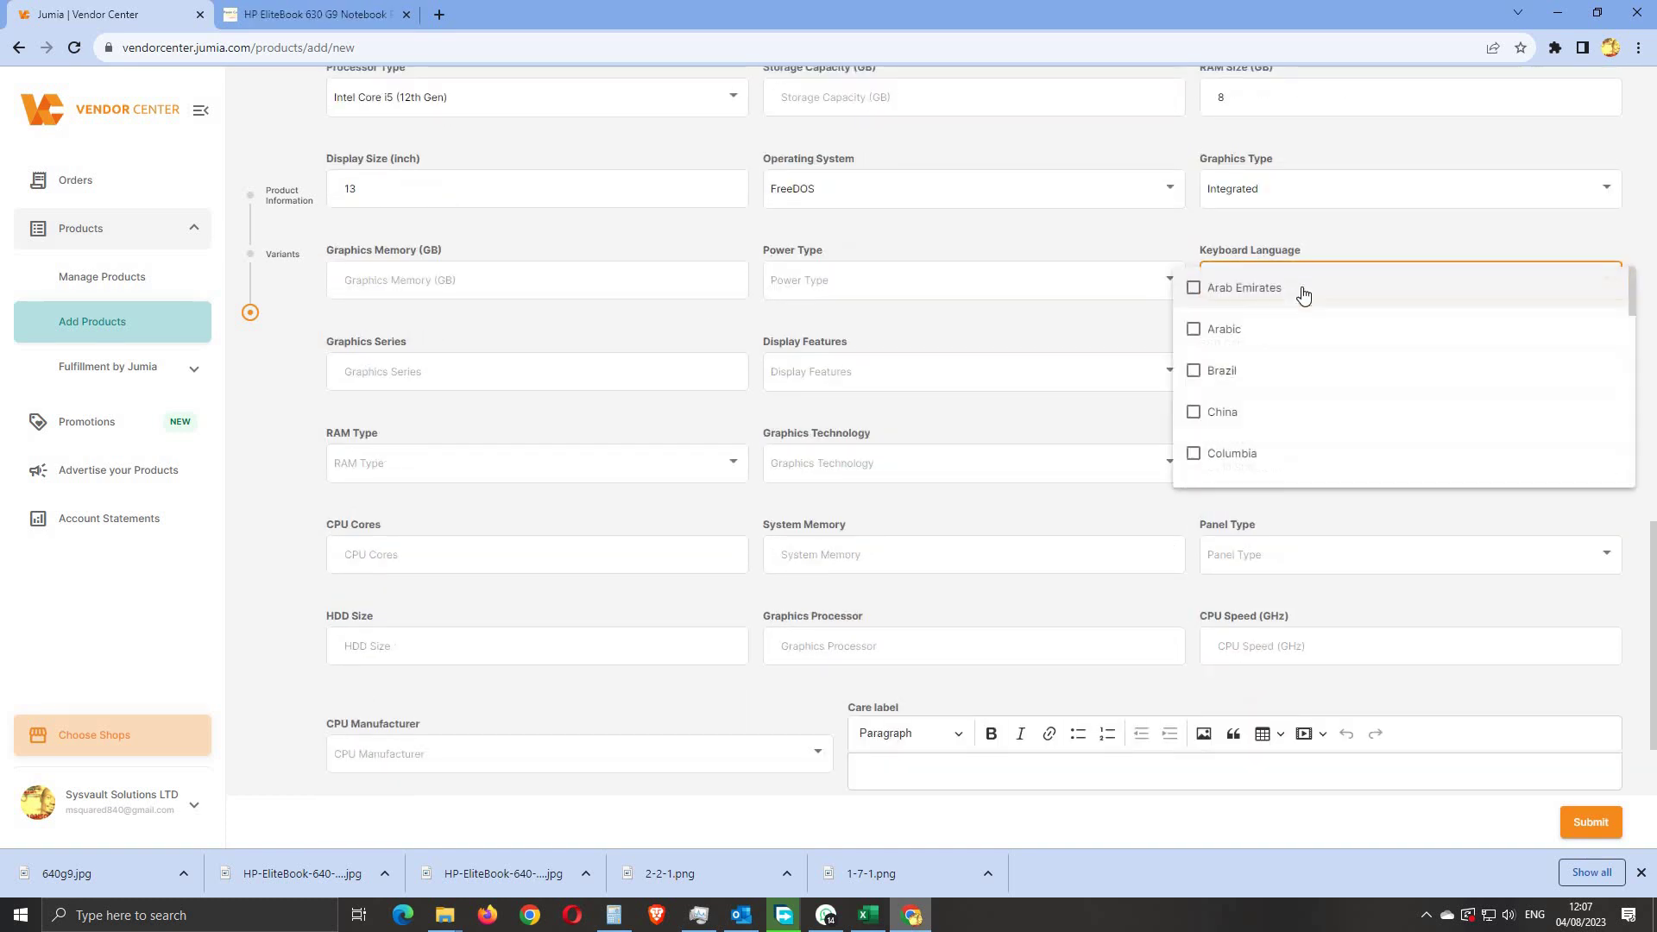
pyautogui.scroll(-3, 1238, 397)
pyautogui.scroll(-6, 1241, 397)
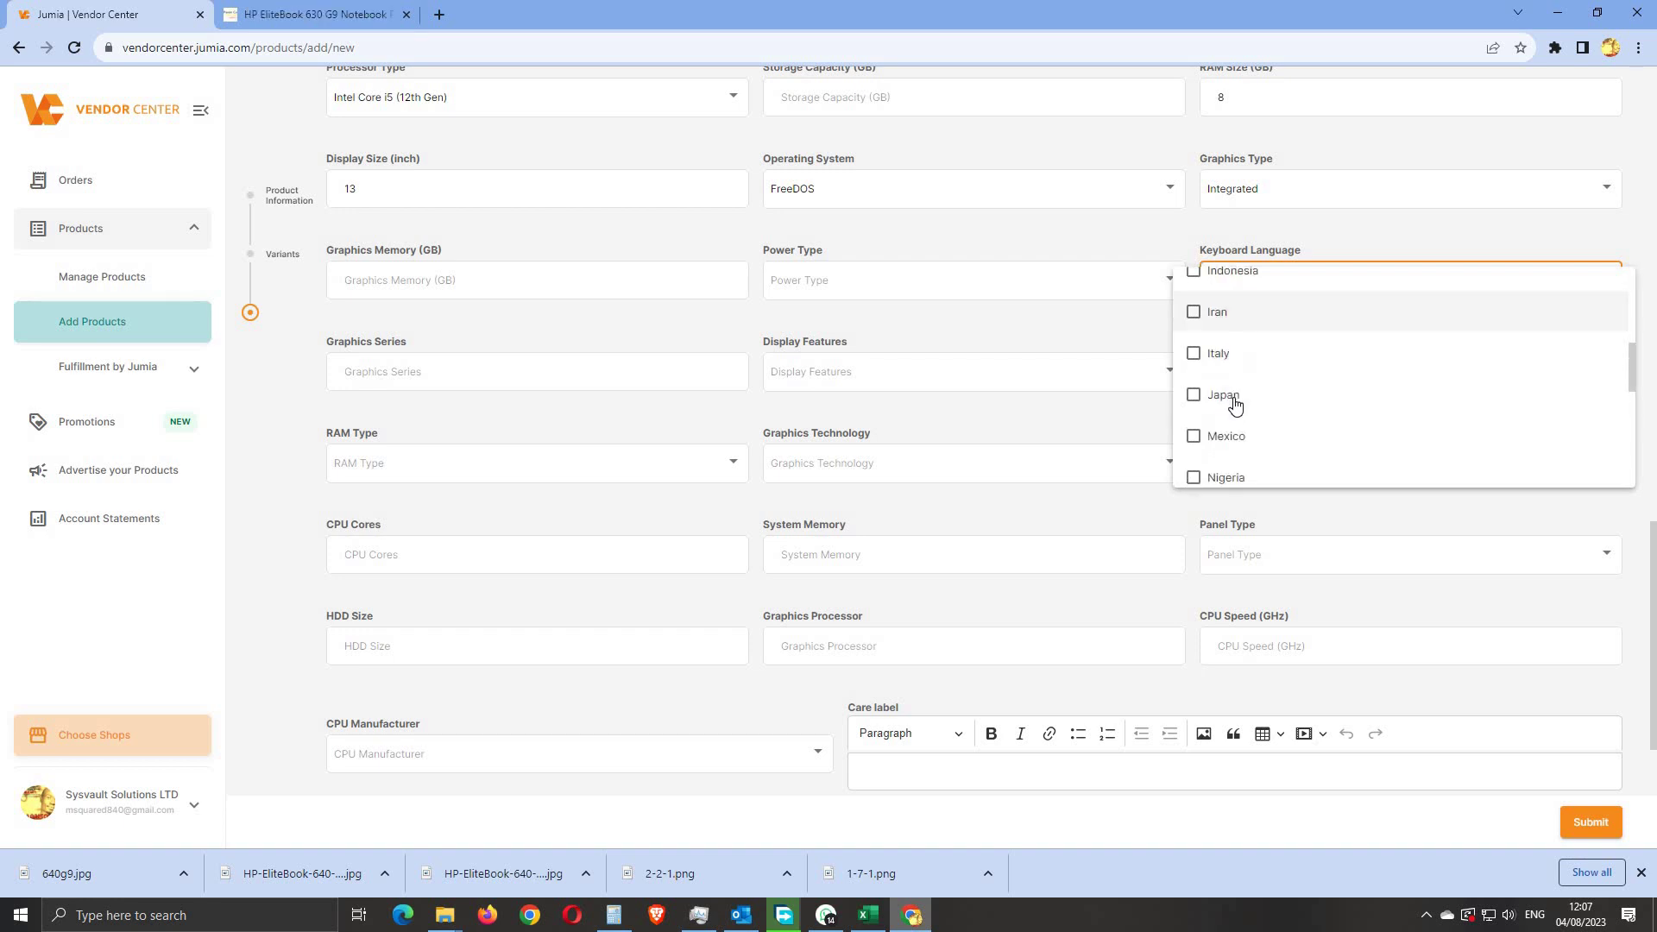
pyautogui.scroll(10, 1239, 413)
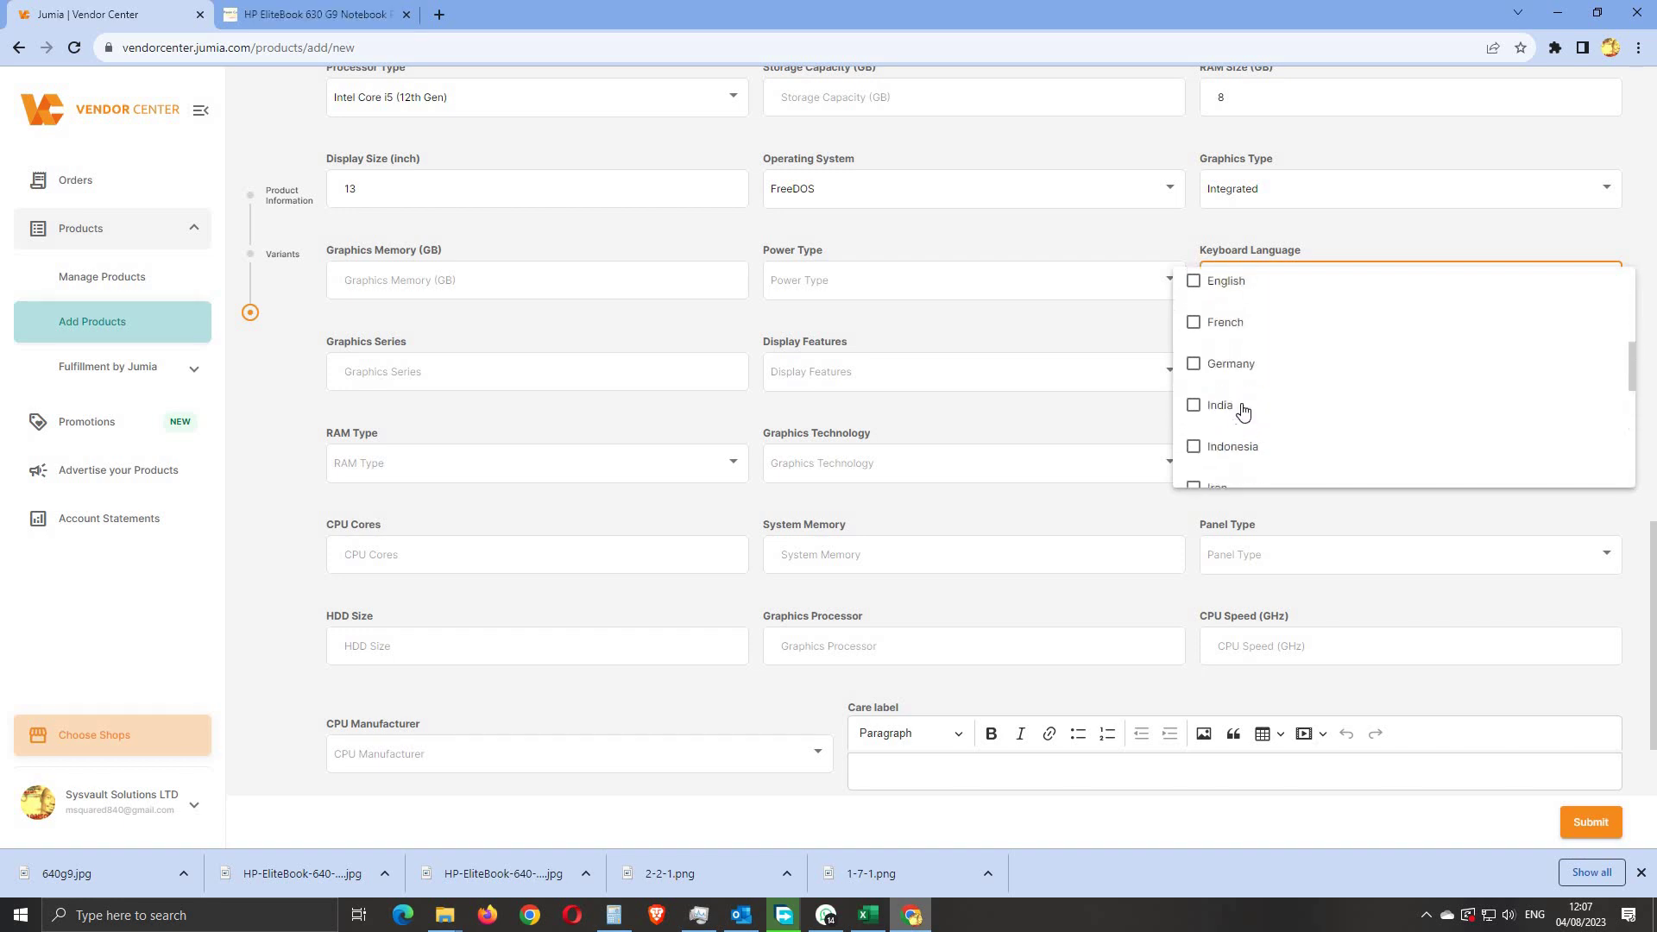
pyautogui.scroll(-2, 1244, 412)
pyautogui.scroll(2, 1245, 411)
pyautogui.scroll(-9, 1245, 411)
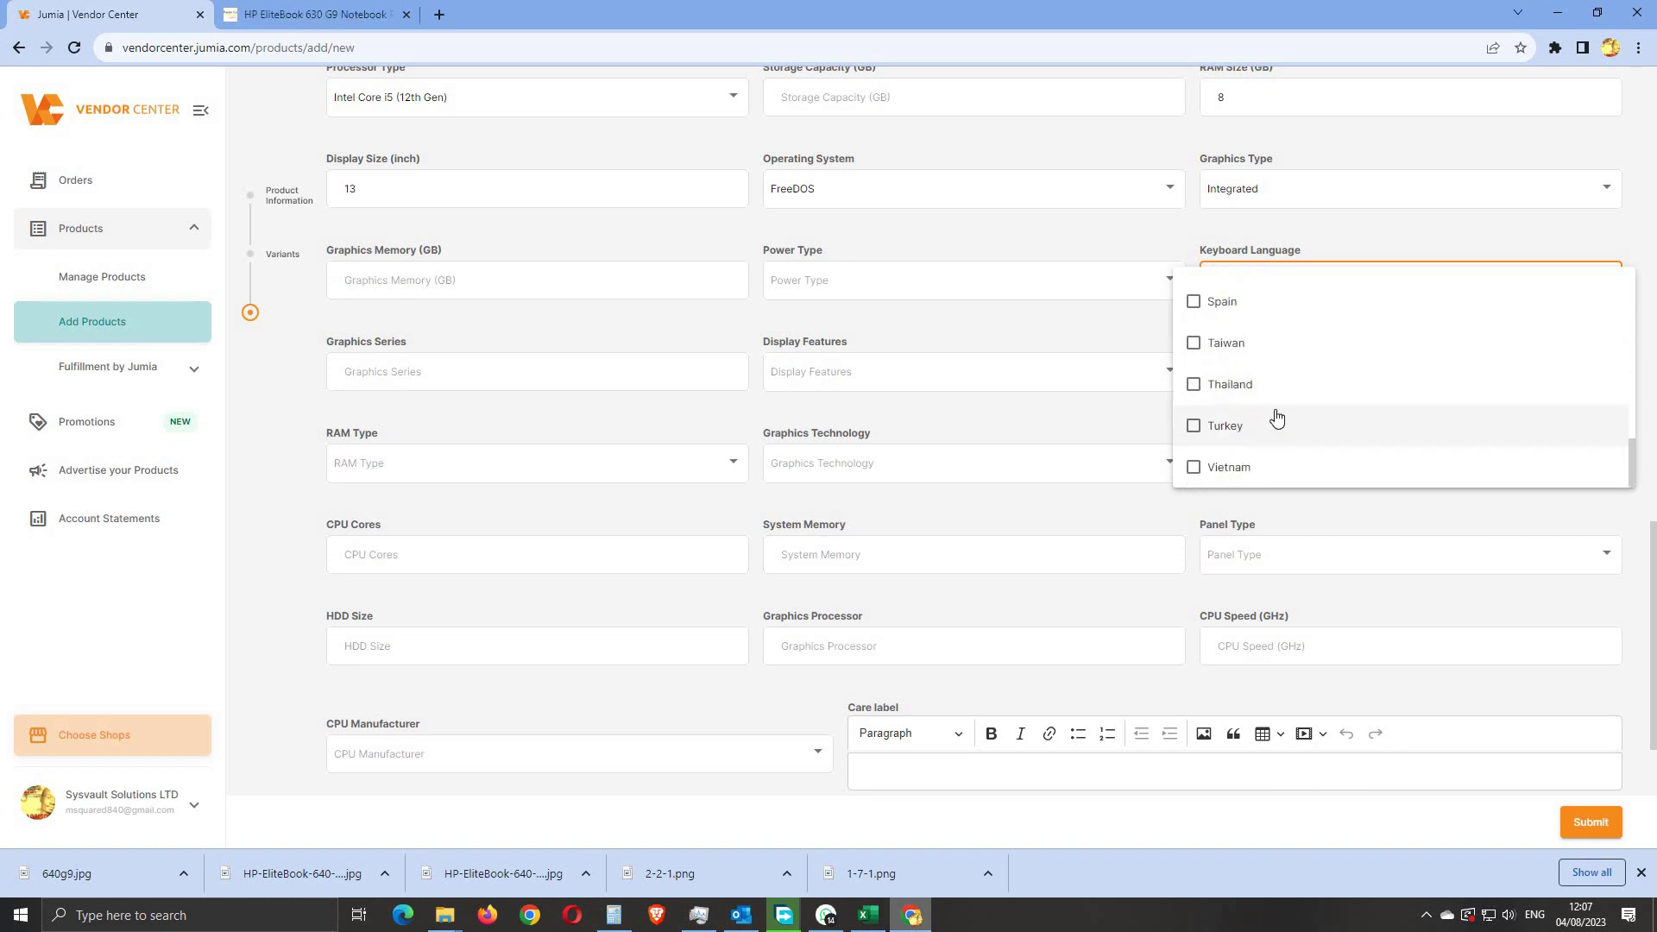
pyautogui.scroll(6, 1247, 411)
pyautogui.scroll(3, 1281, 415)
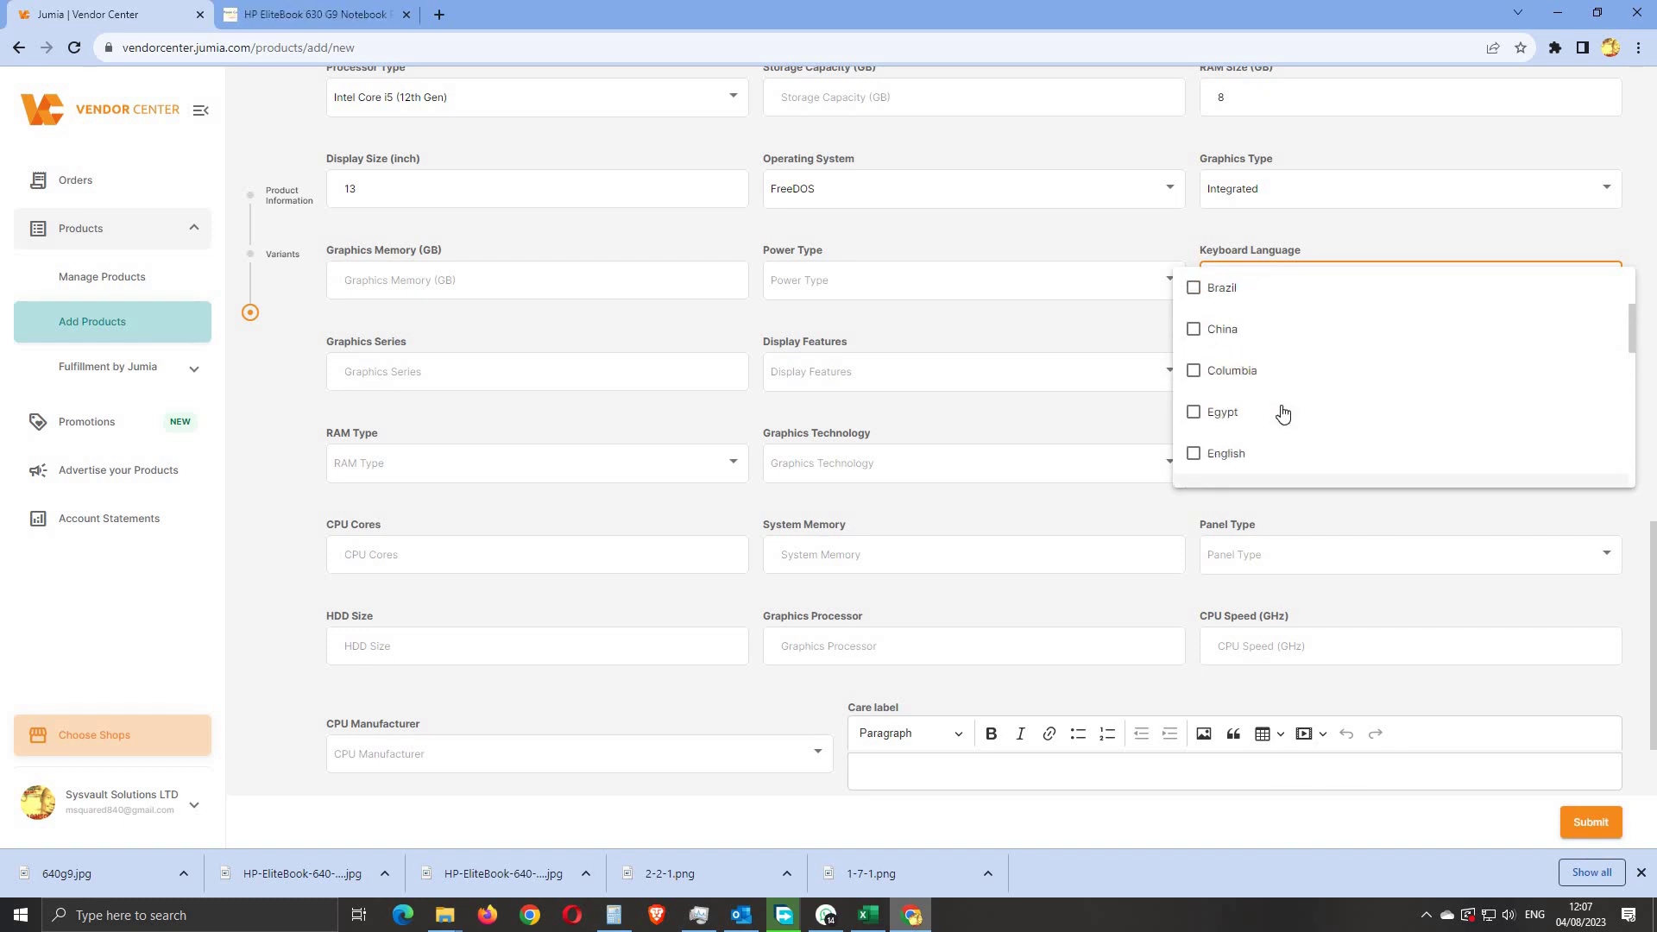
pyautogui.scroll(-2, 1284, 417)
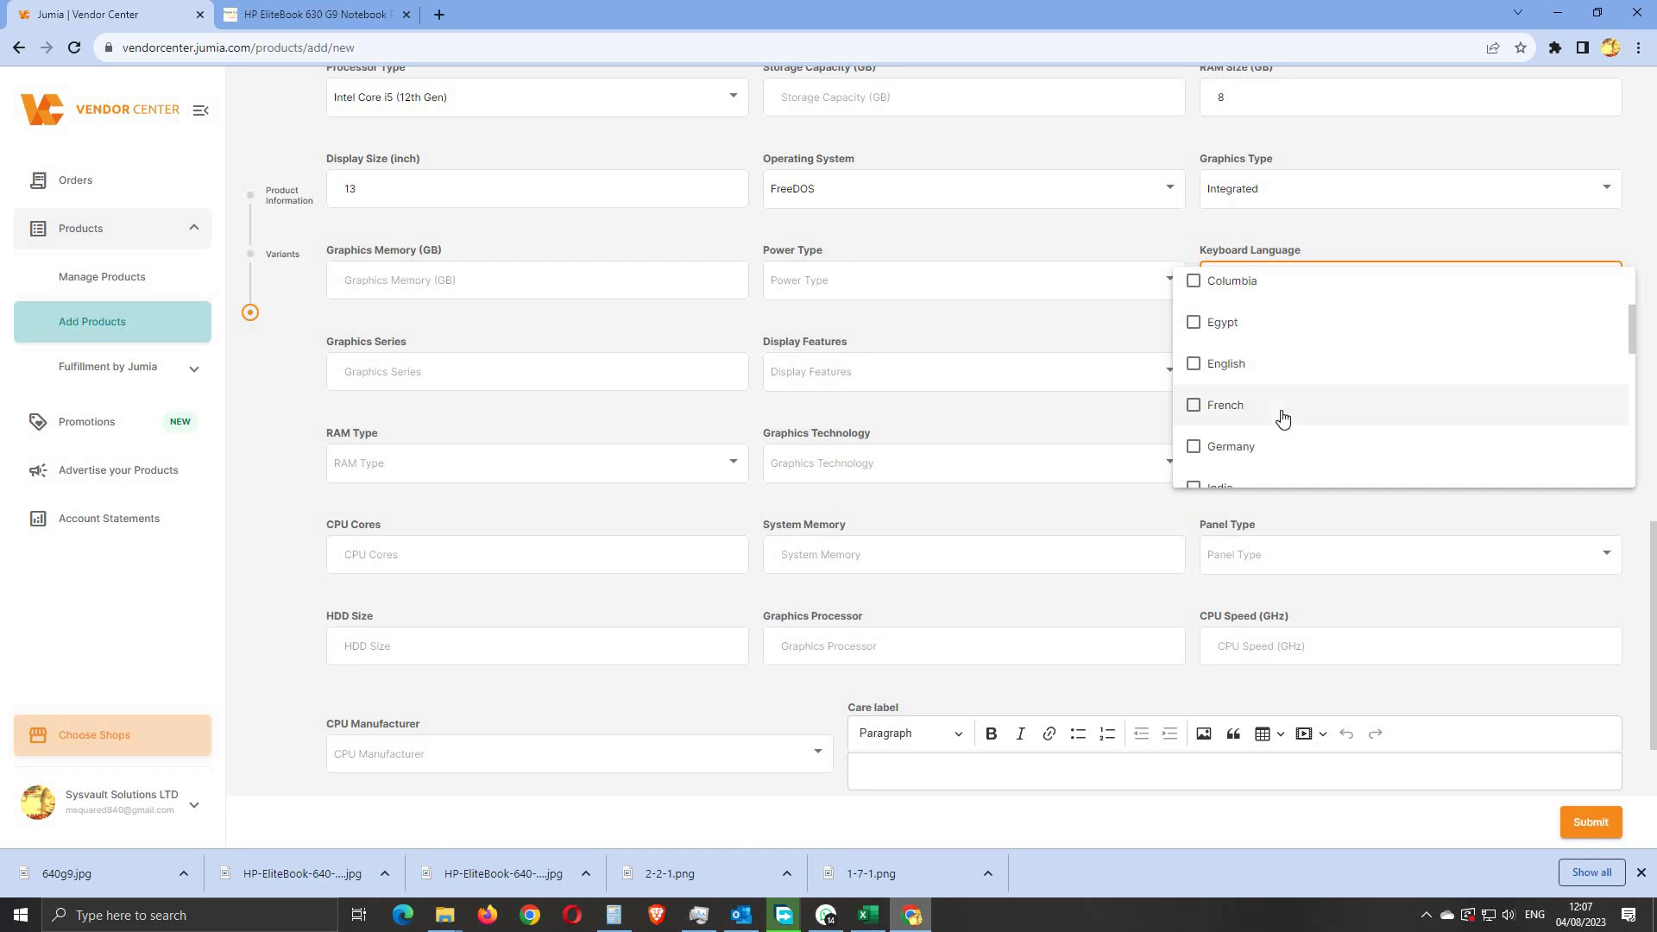
pyautogui.click(1195, 366)
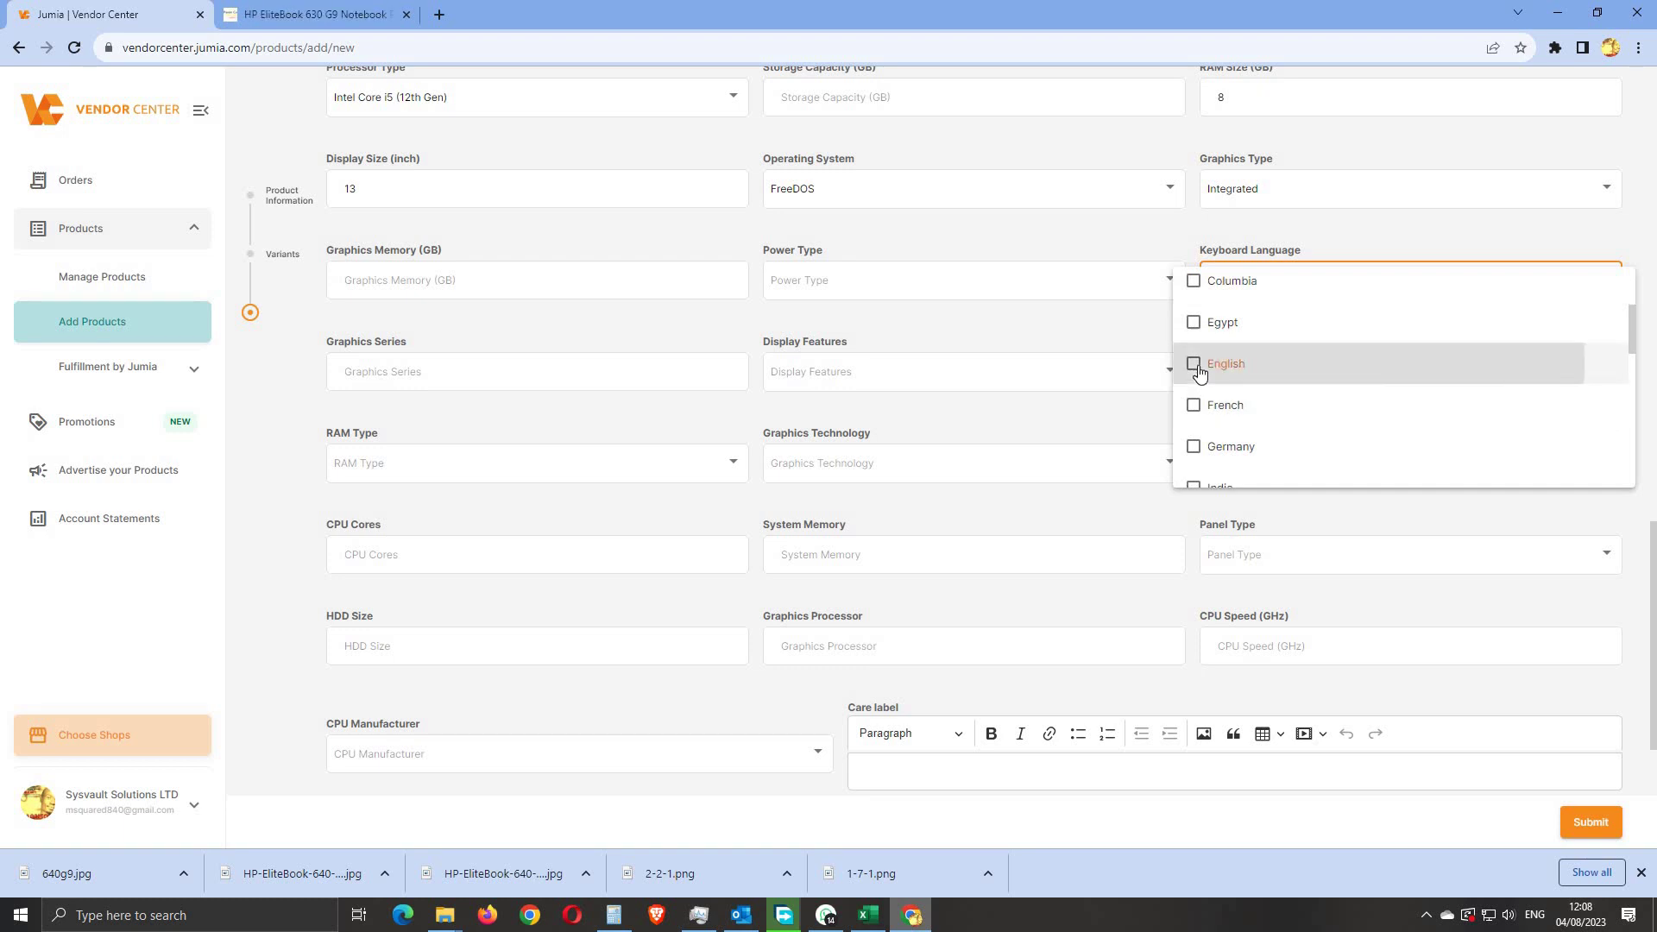
pyautogui.click(721, 712)
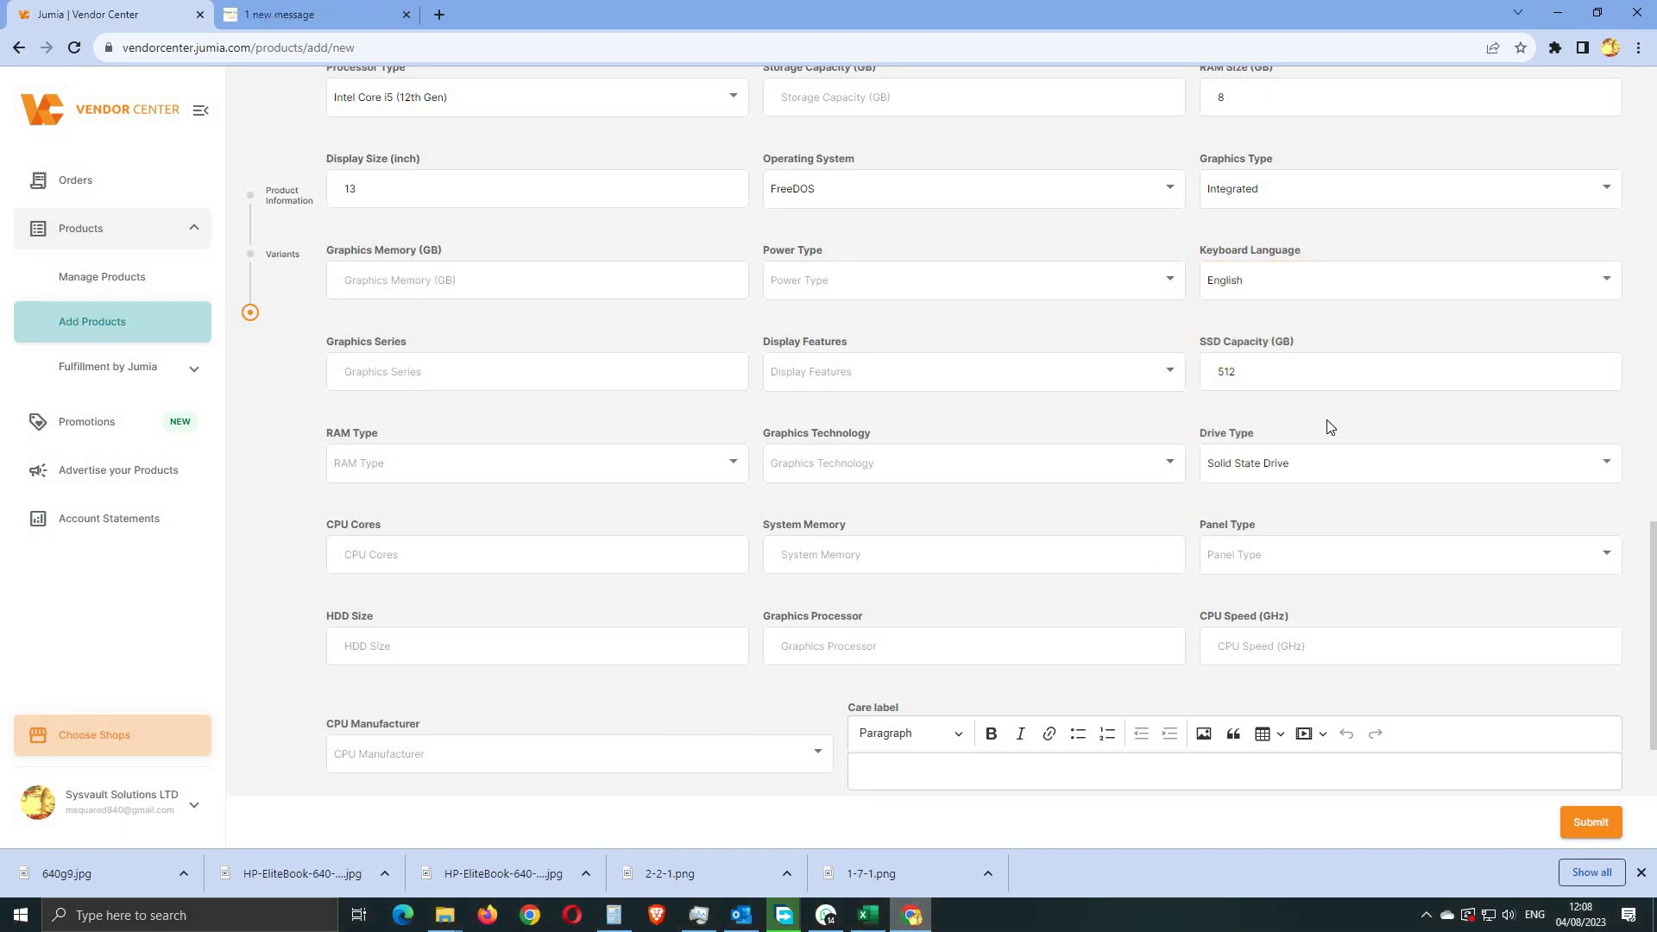
# Step: Review the completed product specification and submit the new product
pyautogui.scroll(5, 1325, 432)
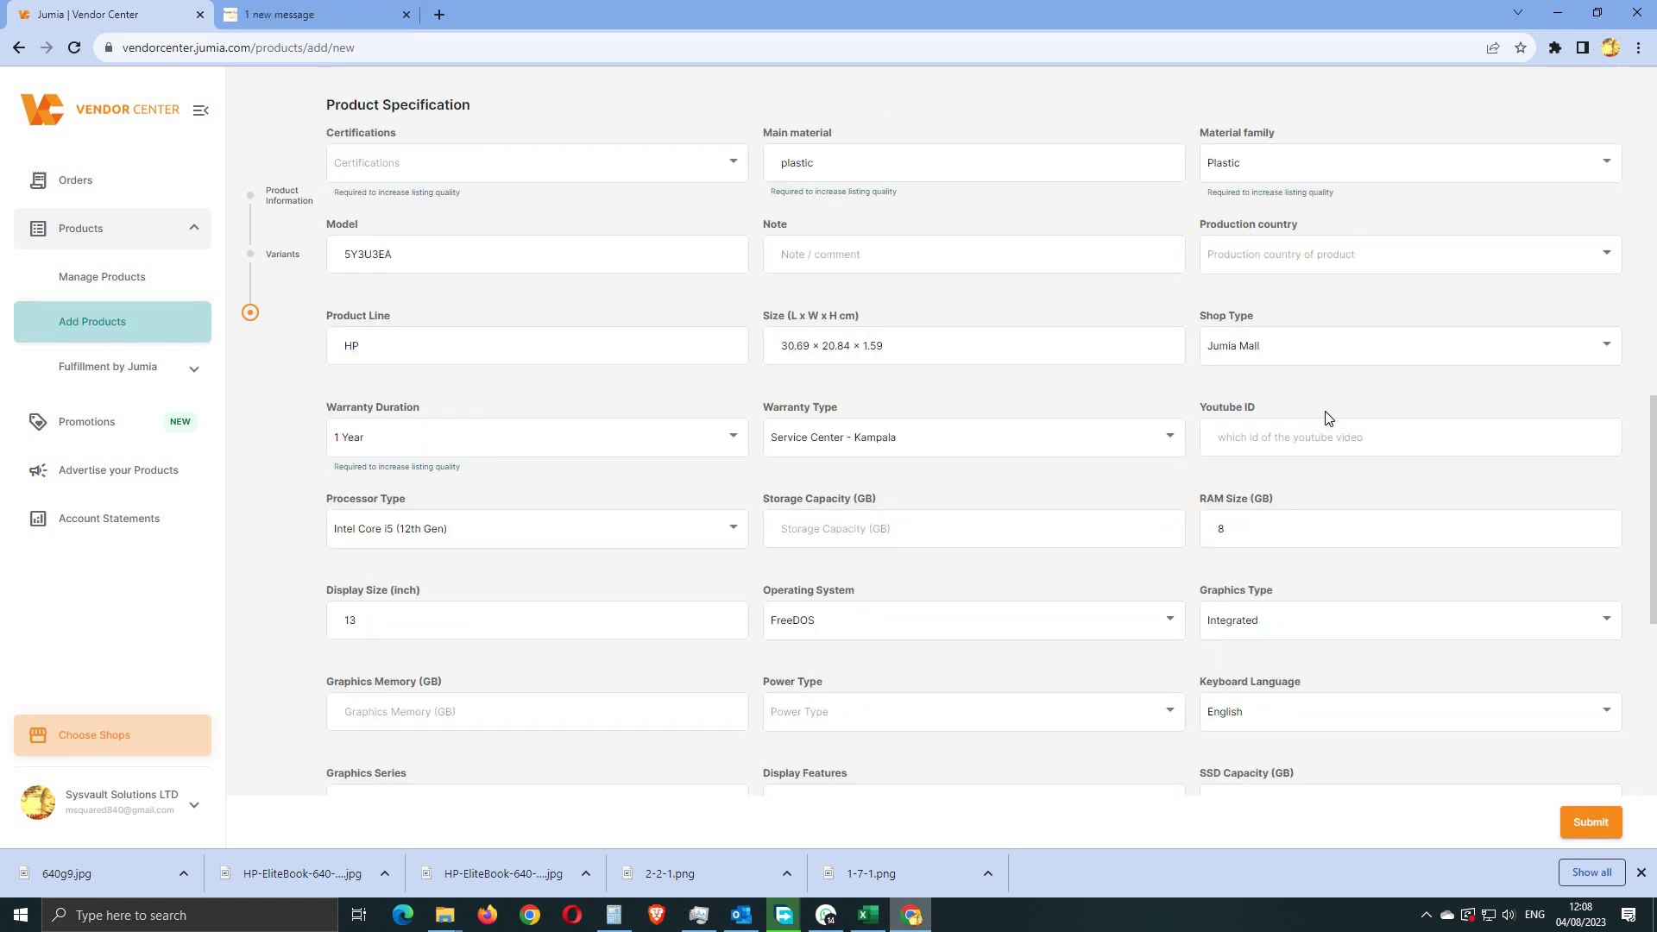
pyautogui.scroll(1, 1326, 418)
pyautogui.scroll(-10, 1339, 425)
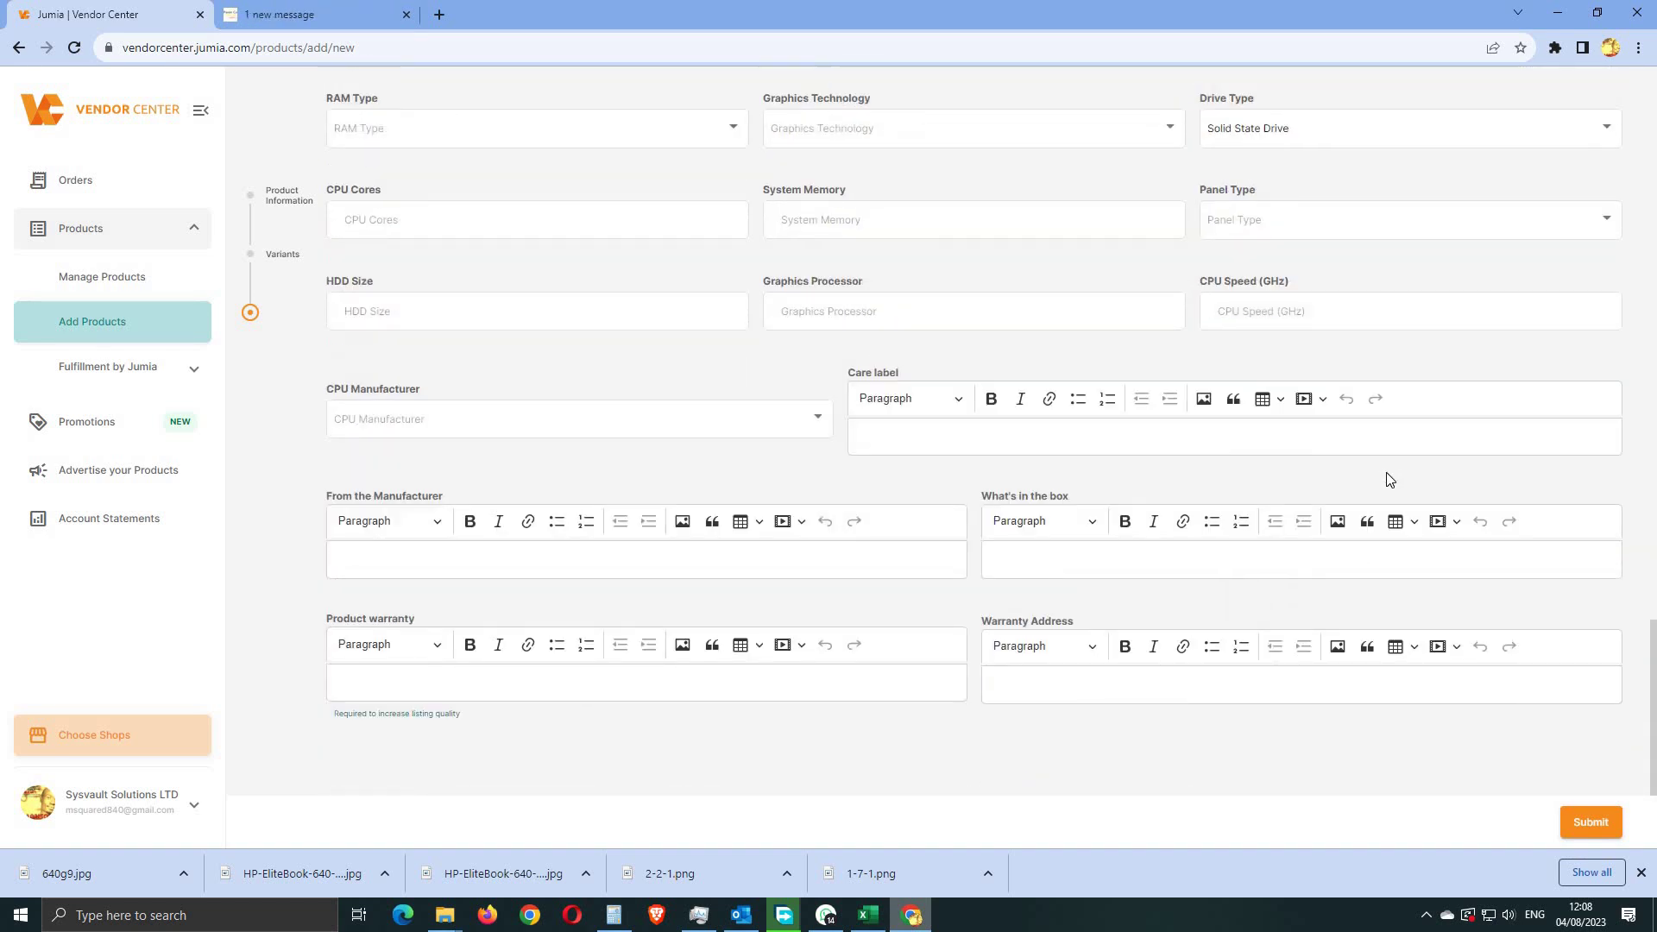
pyautogui.click(1597, 830)
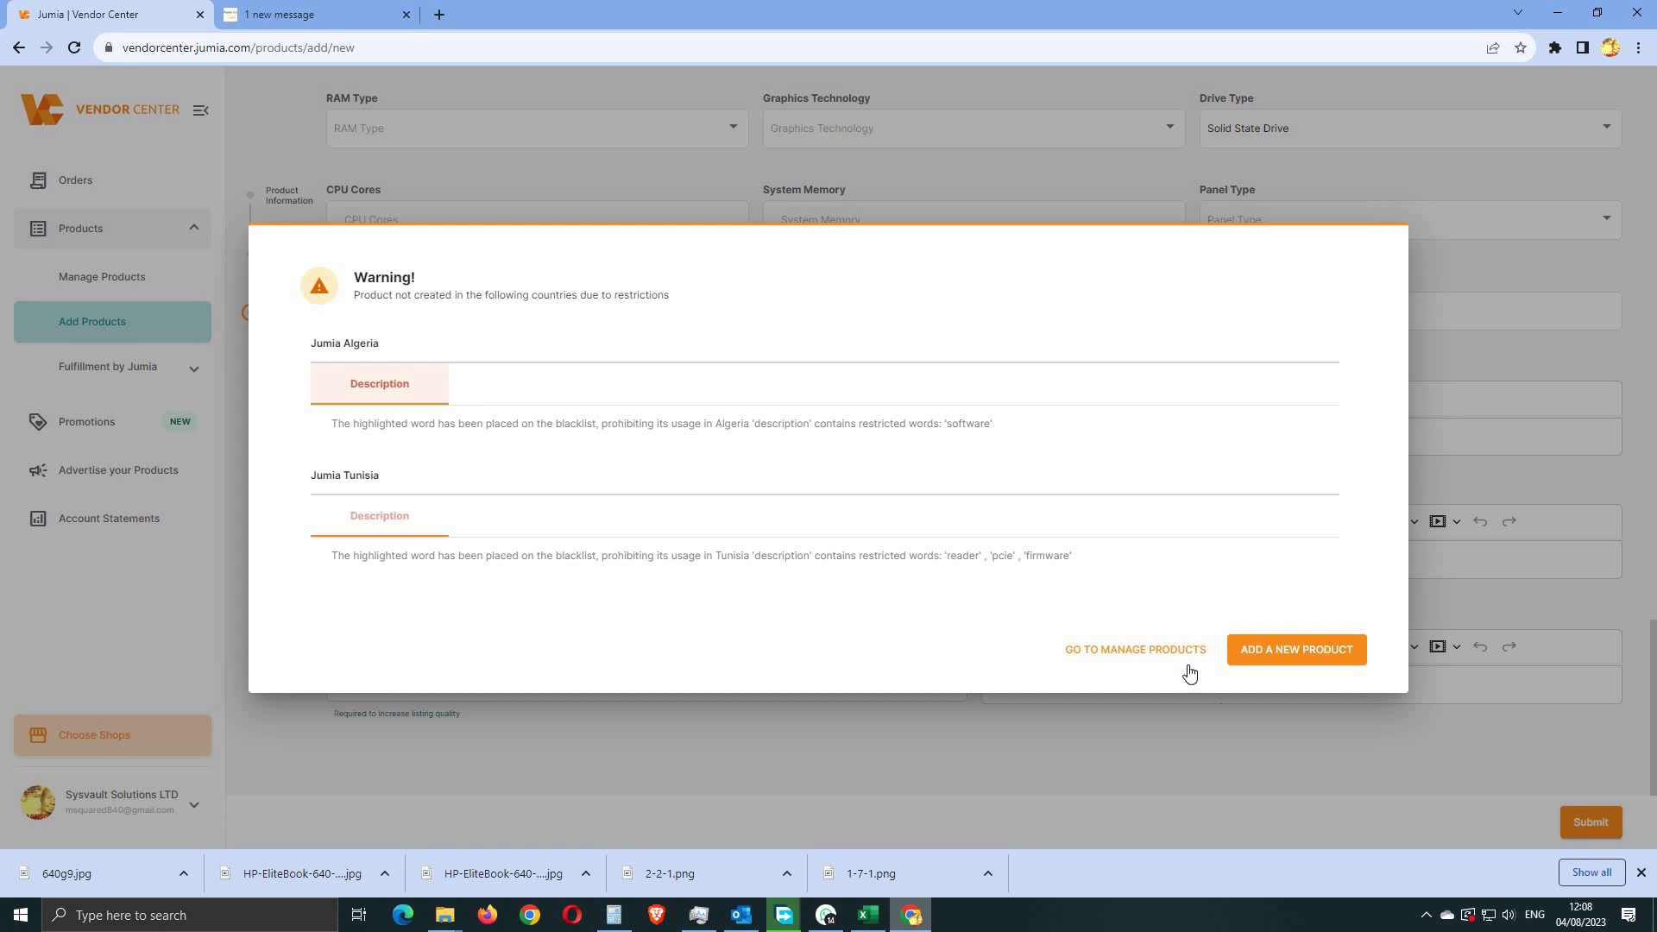
# Step: Leave the country restriction warning for the managed products list and check the new EliteBook 630 G9 entry
pyautogui.click(1129, 654)
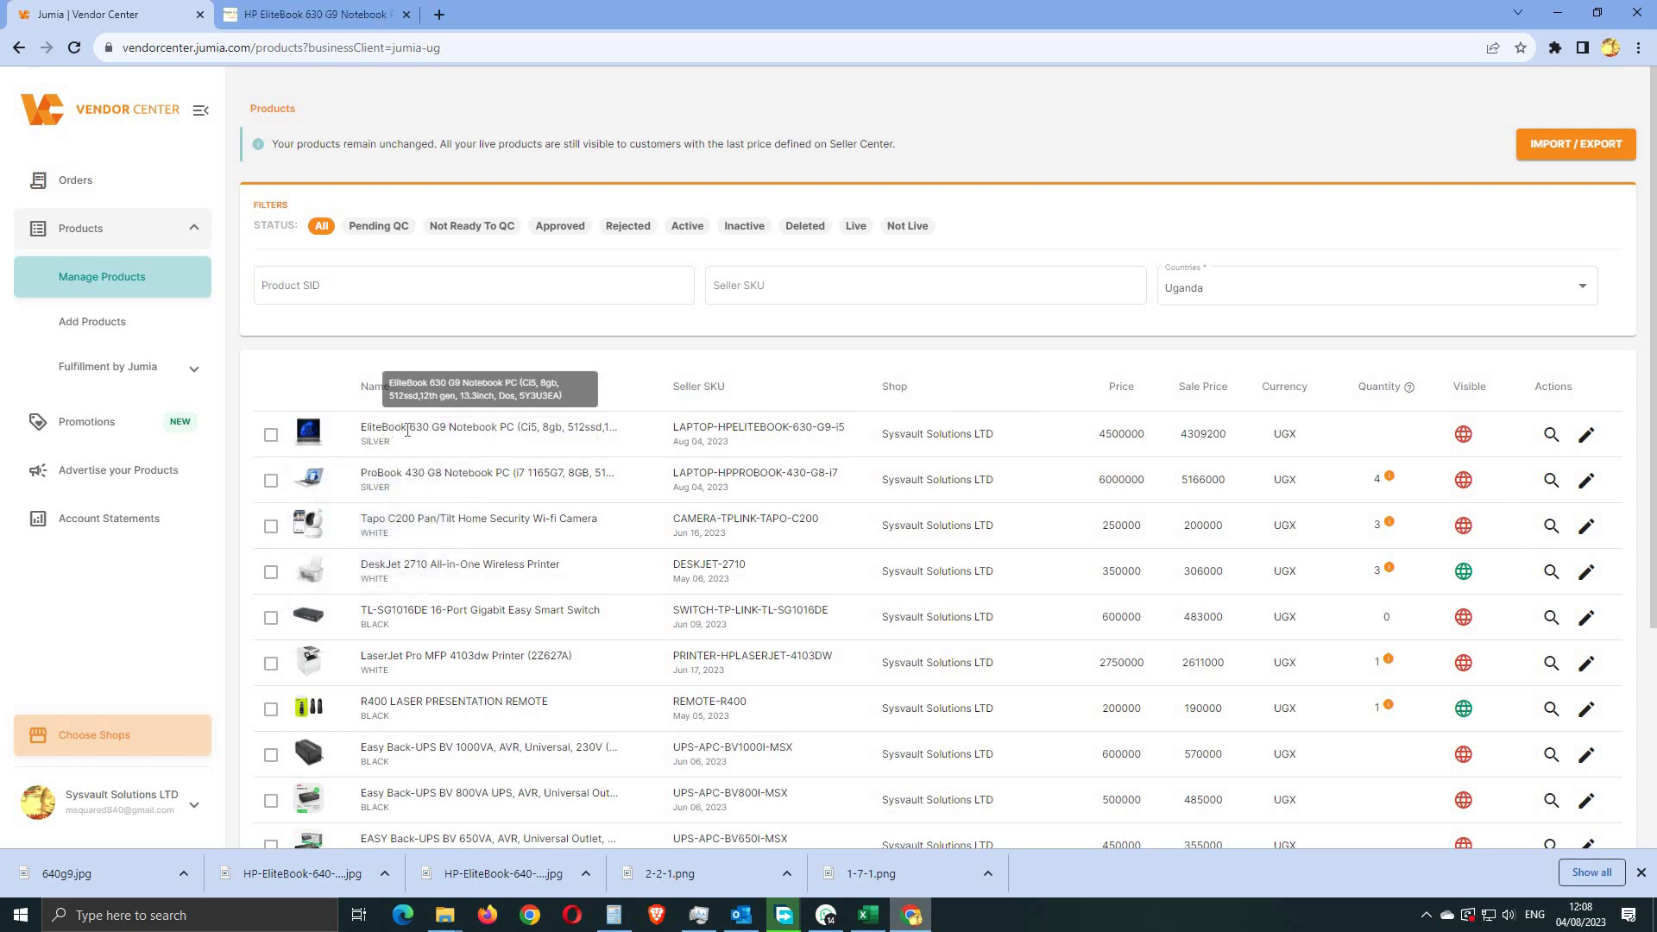
pyautogui.moveTo(313, 436)
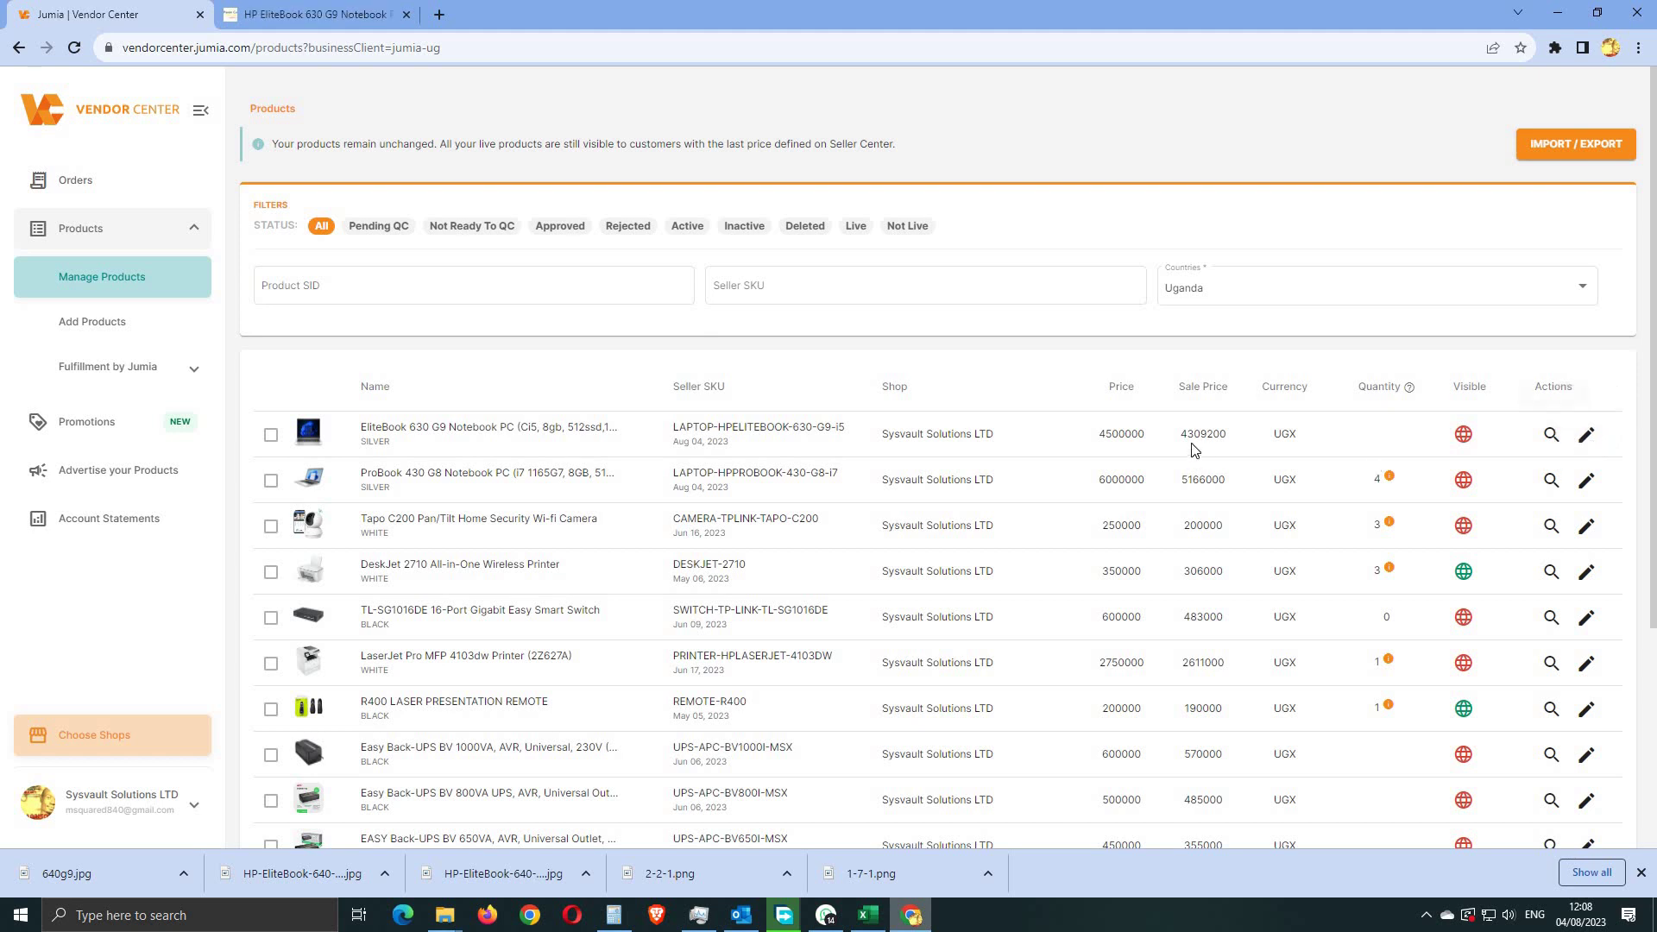
# Step: Review the EliteBook 630 G9's saved information and specification in its edit form without changing anything, and close the browser
pyautogui.click(1586, 434)
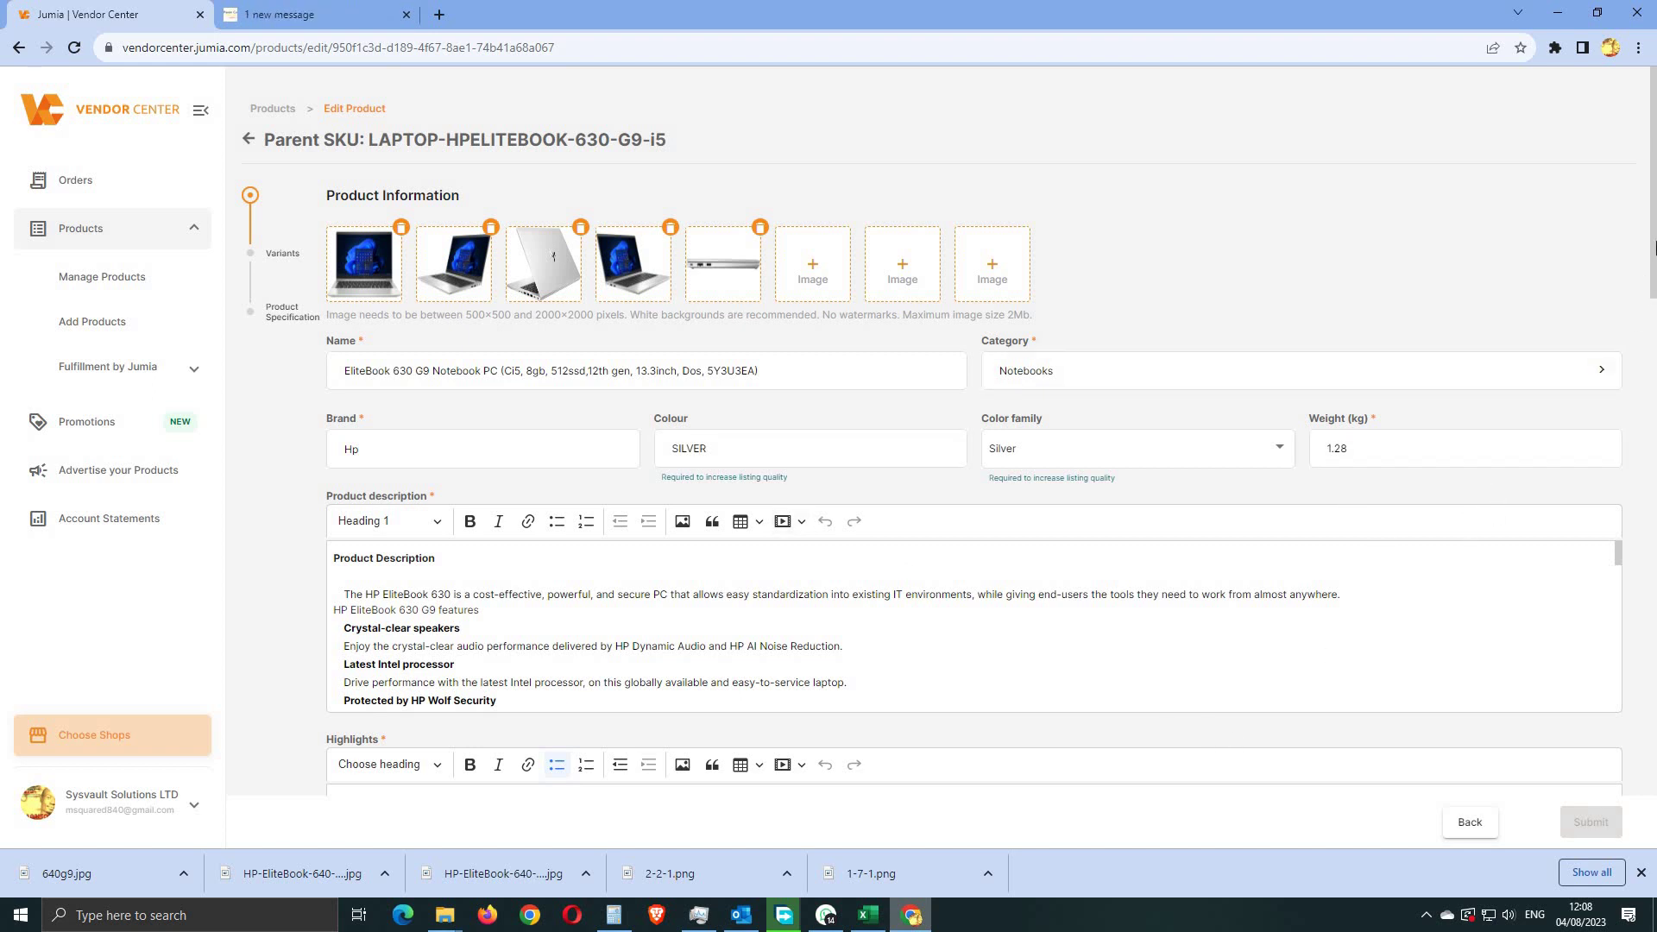
pyautogui.scroll(-2, 1655, 330)
pyautogui.moveTo(1655, 330); pyautogui.dragTo(1636, 570)
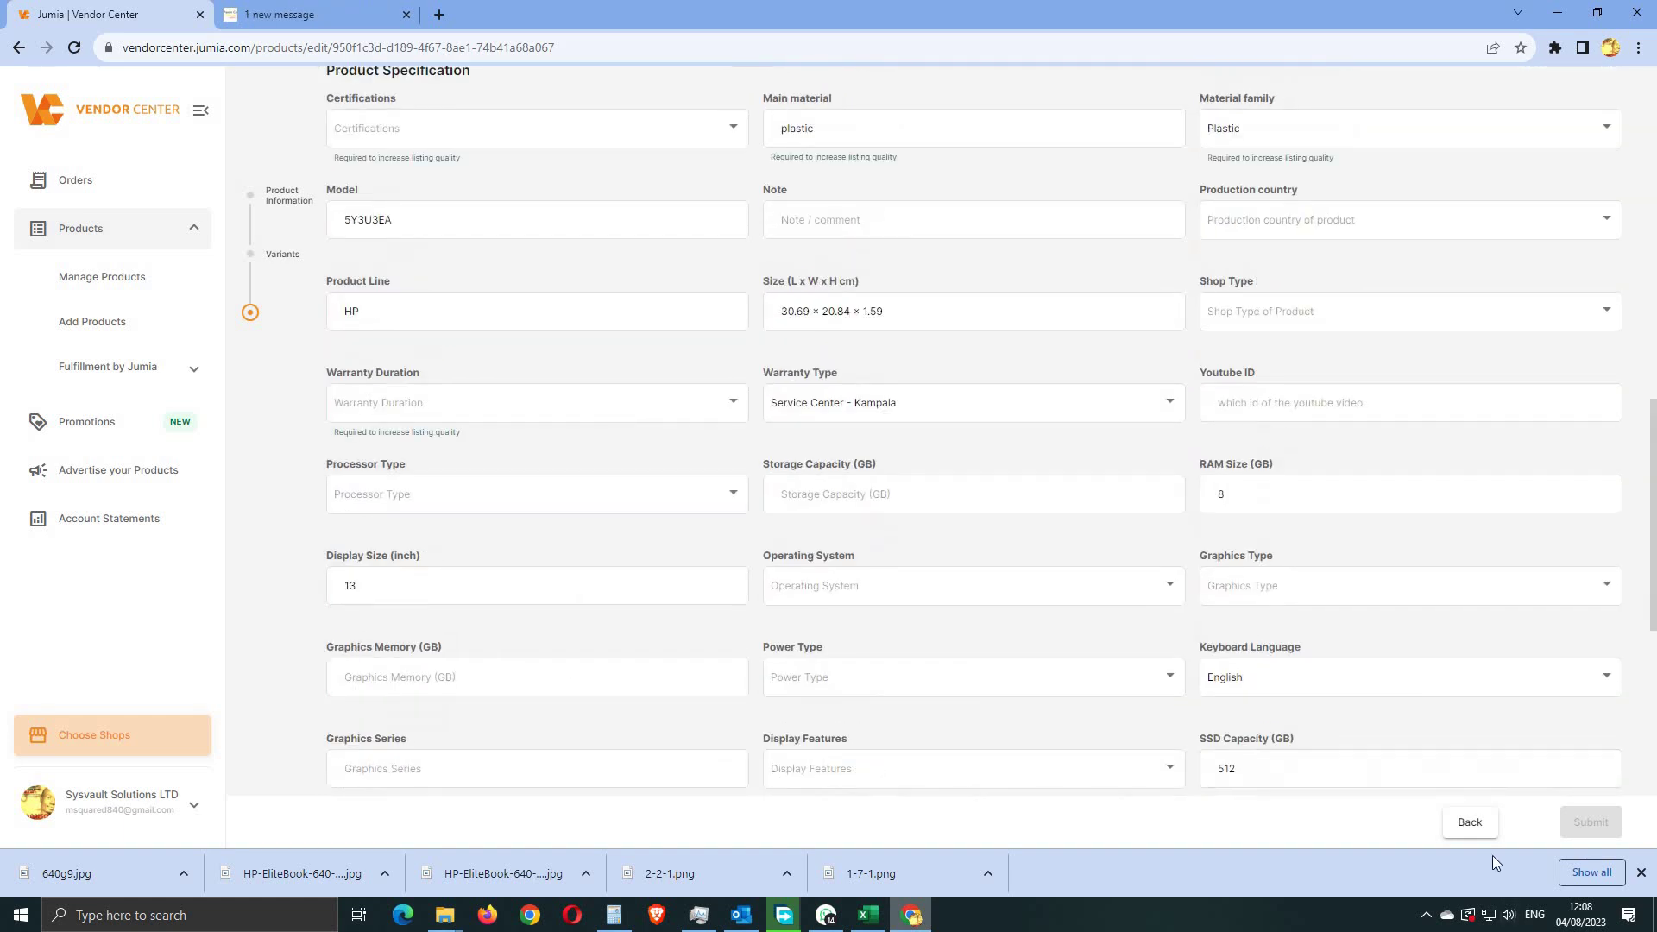
pyautogui.click(1468, 824)
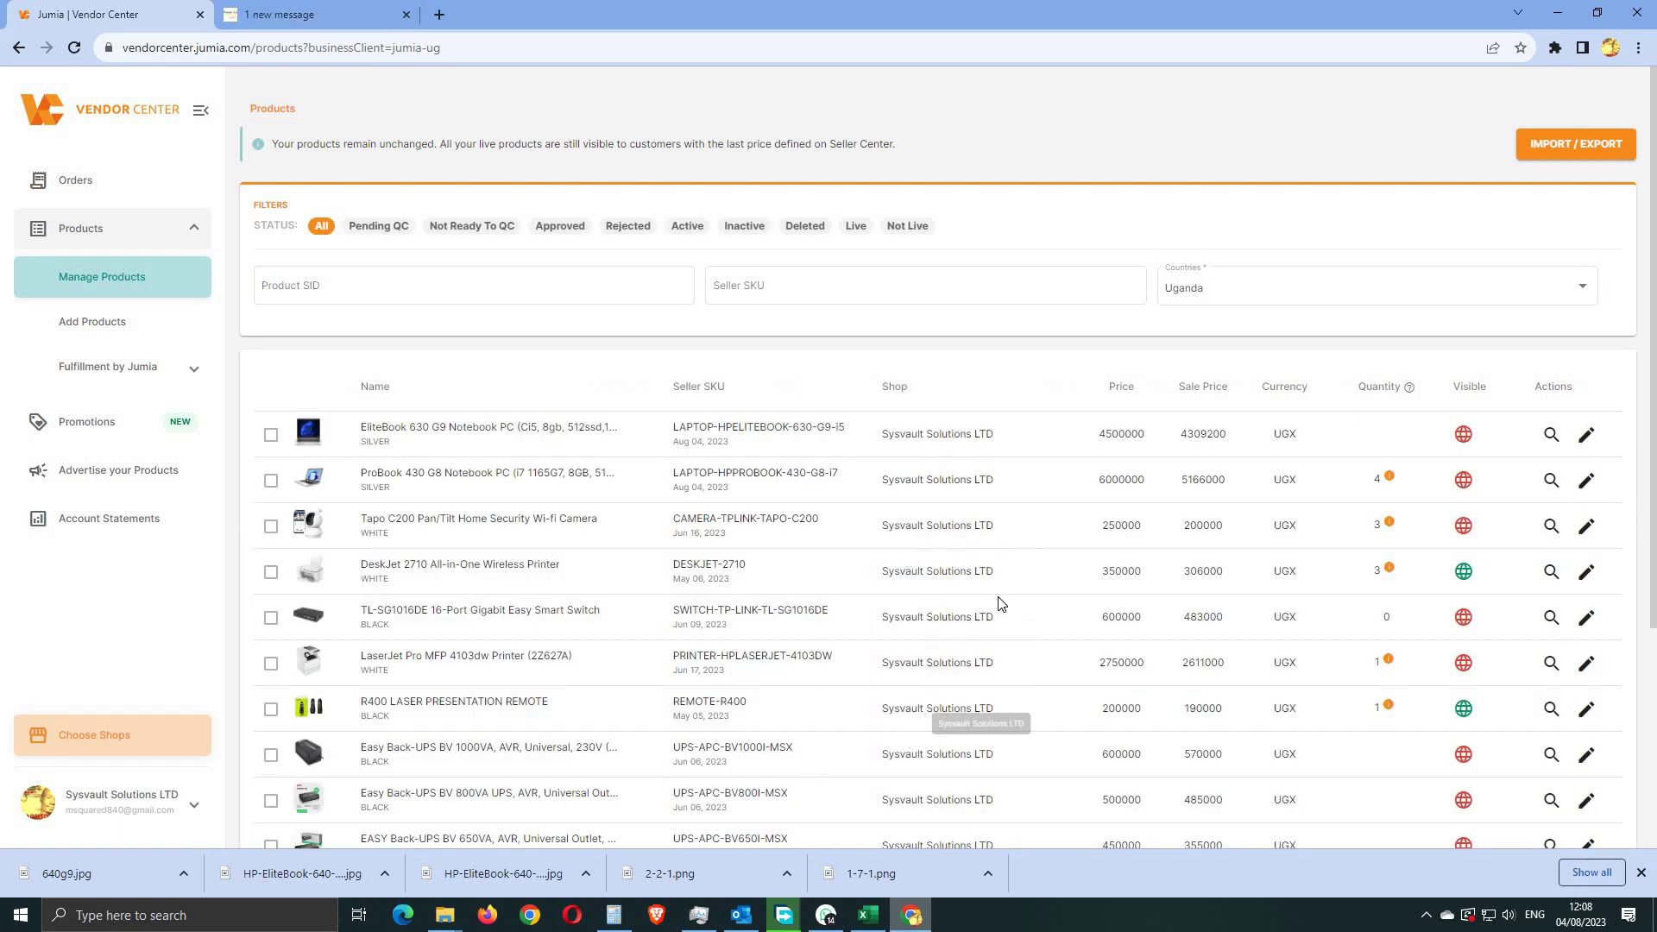
pyautogui.click(1644, 18)
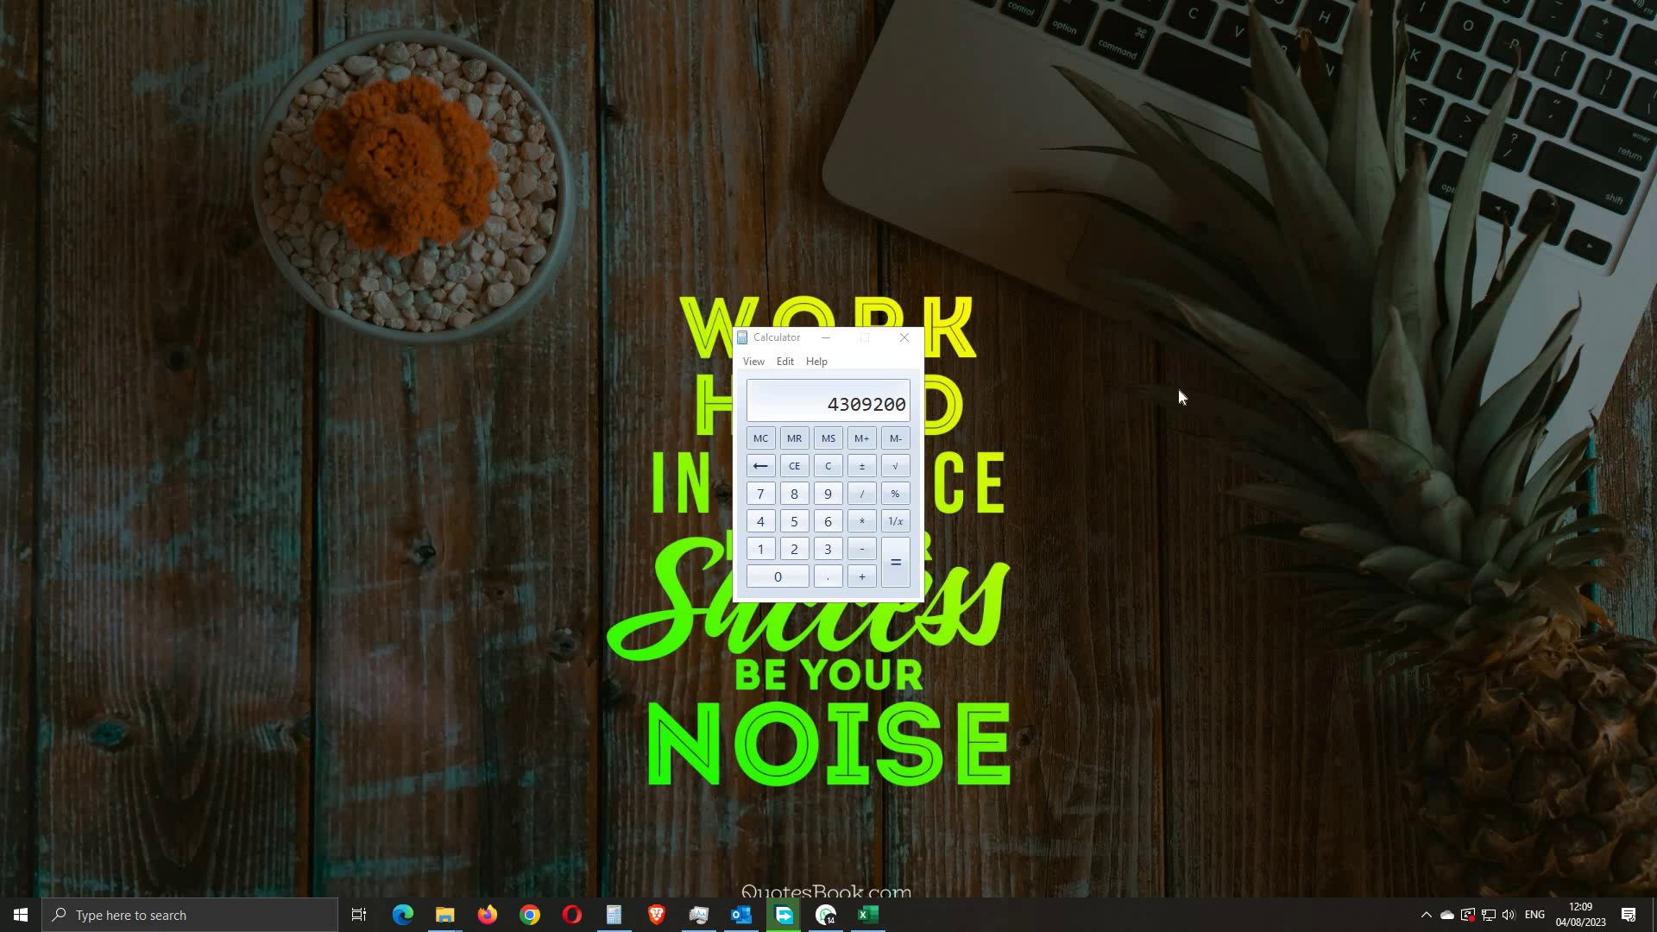